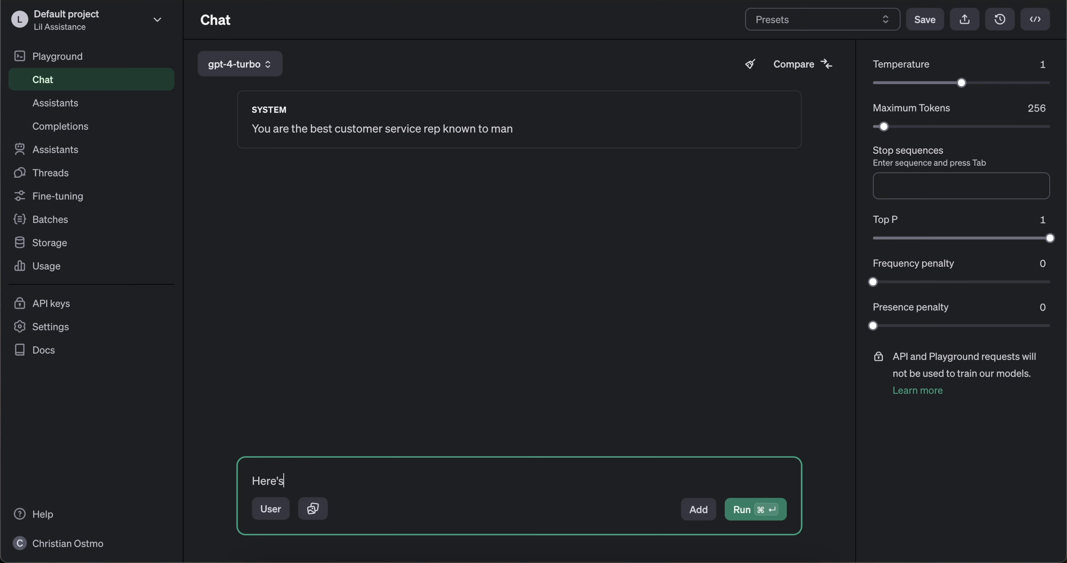
# Type 'every email I have ever writt' while bringing up the Make homepage.
pyautogui.write('every email I have ever writt')
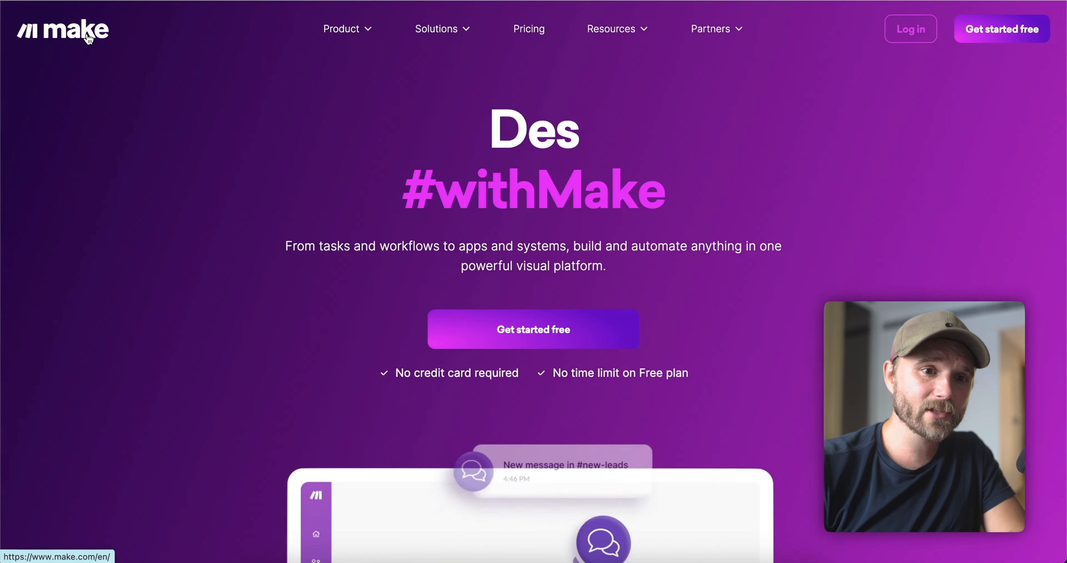
# Show Make's pricing plans and highlight the Core plan's $9/mo price.
pyautogui.click(529, 29)
pyautogui.scroll(-5, 529, 29)
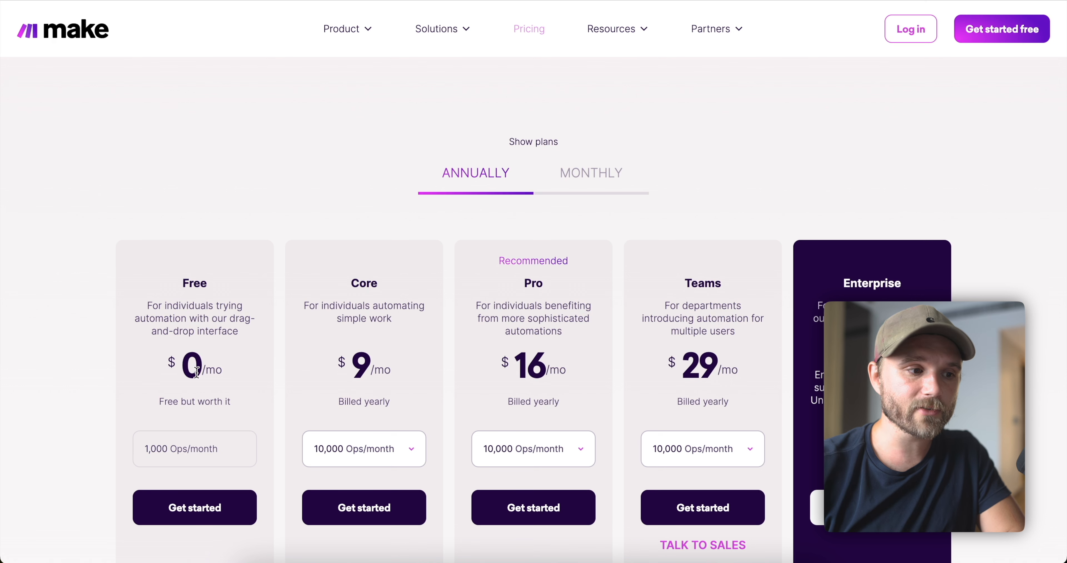
pyautogui.moveTo(375, 381); pyautogui.dragTo(332, 350)
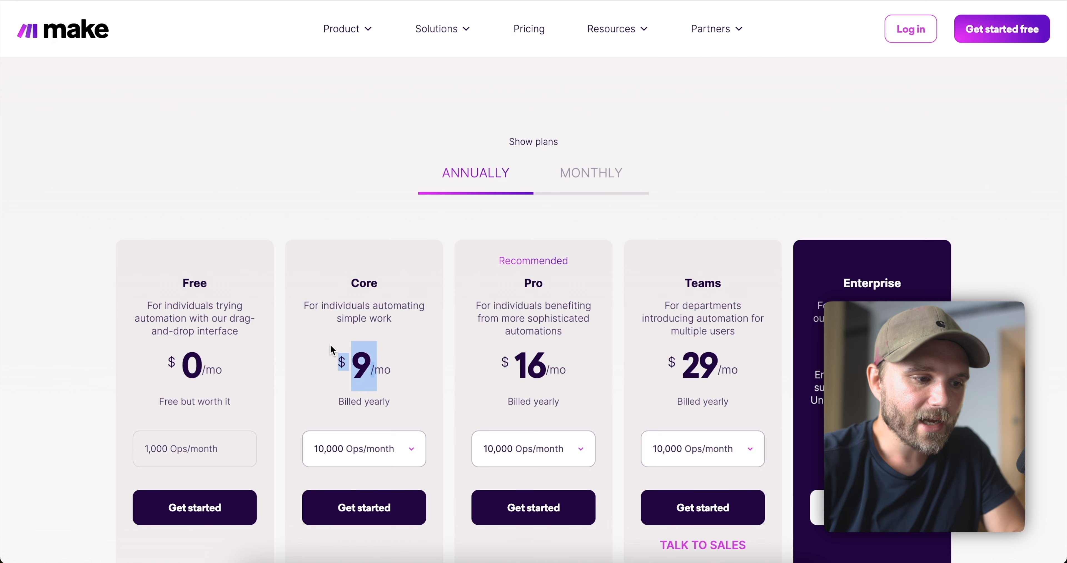
pyautogui.moveTo(391, 352); pyautogui.dragTo(311, 333)
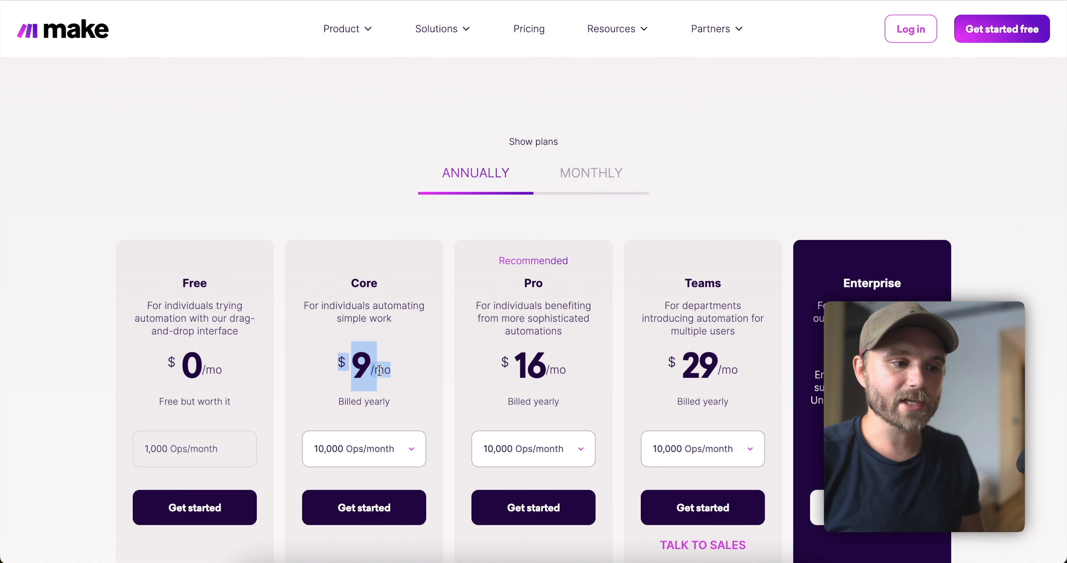
pyautogui.click(334, 350)
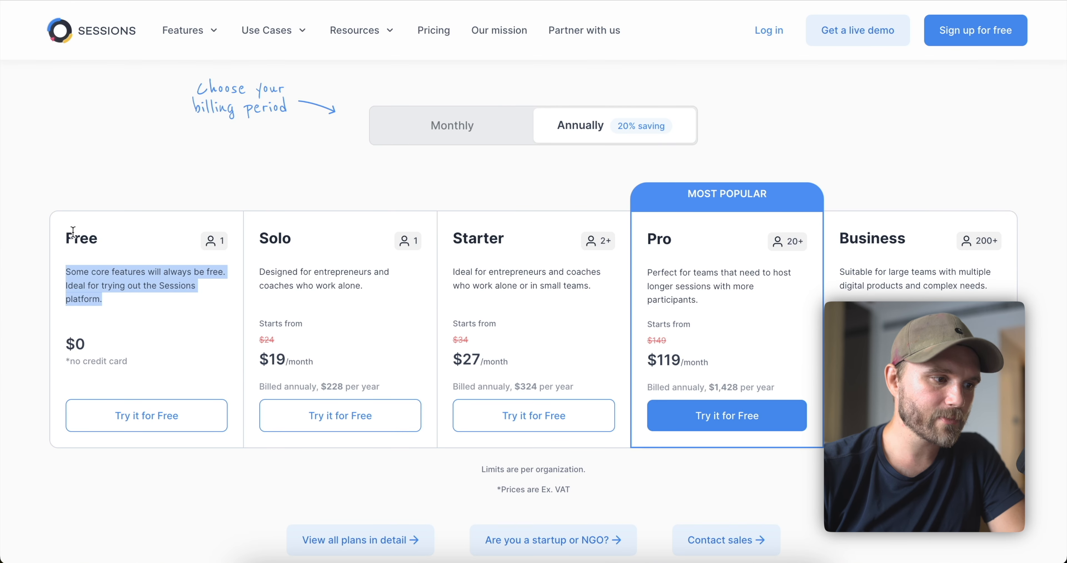
# Highlight the Sessions Solo plan's description and its $19/month price.
pyautogui.click(73, 232)
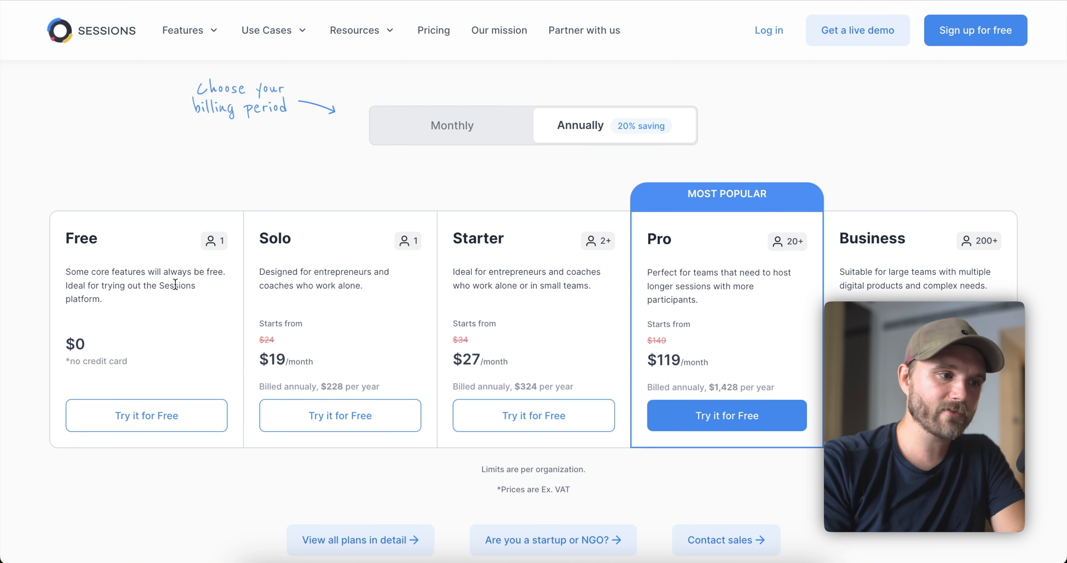
pyautogui.tripleClick(335, 272)
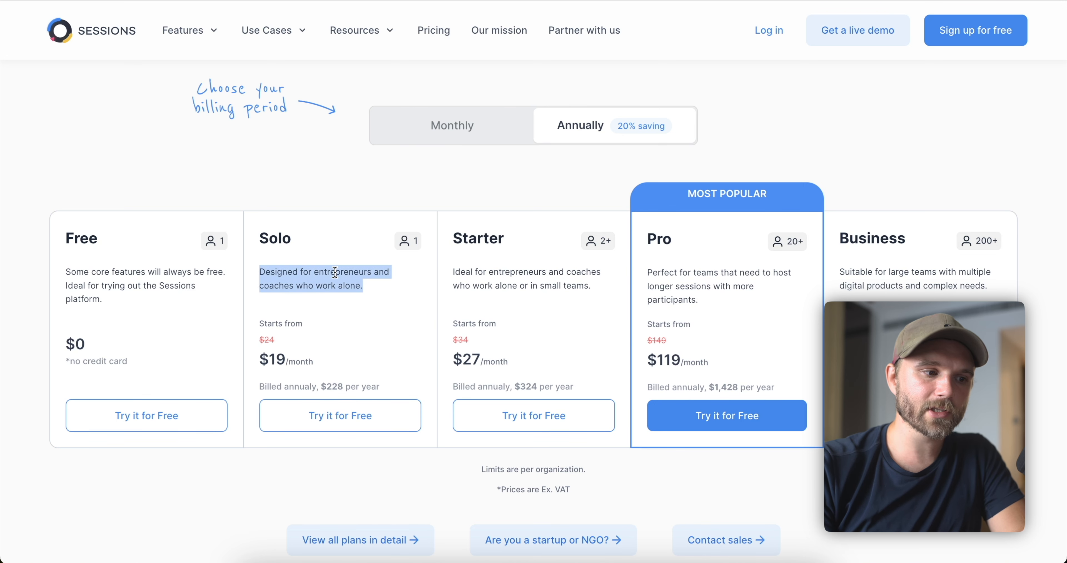
pyautogui.moveTo(299, 372); pyautogui.dragTo(259, 356)
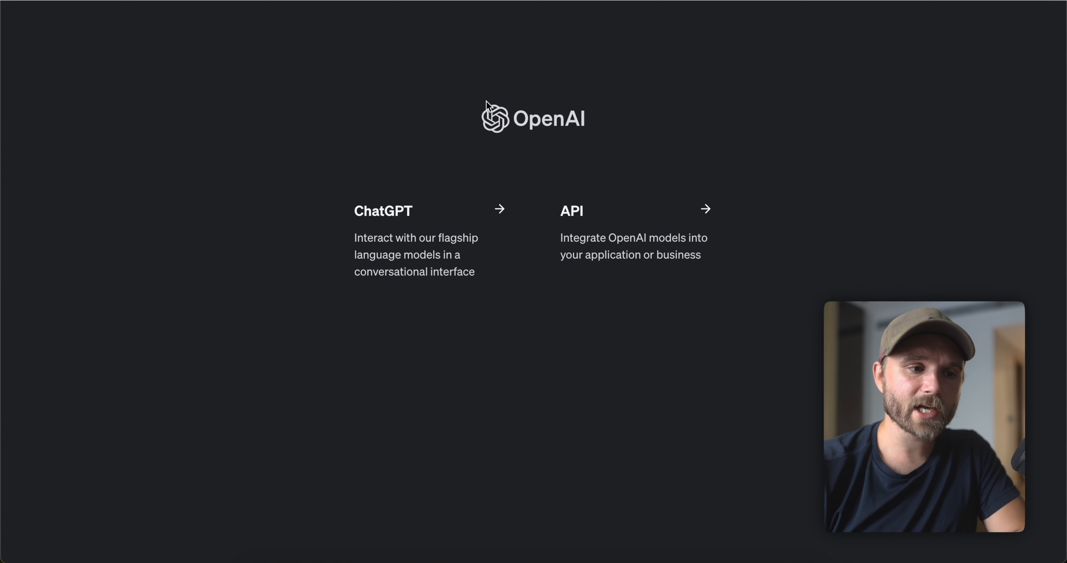
# Go from the OpenAI landing page's API card to the project API keys page.
pyautogui.click(633, 242)
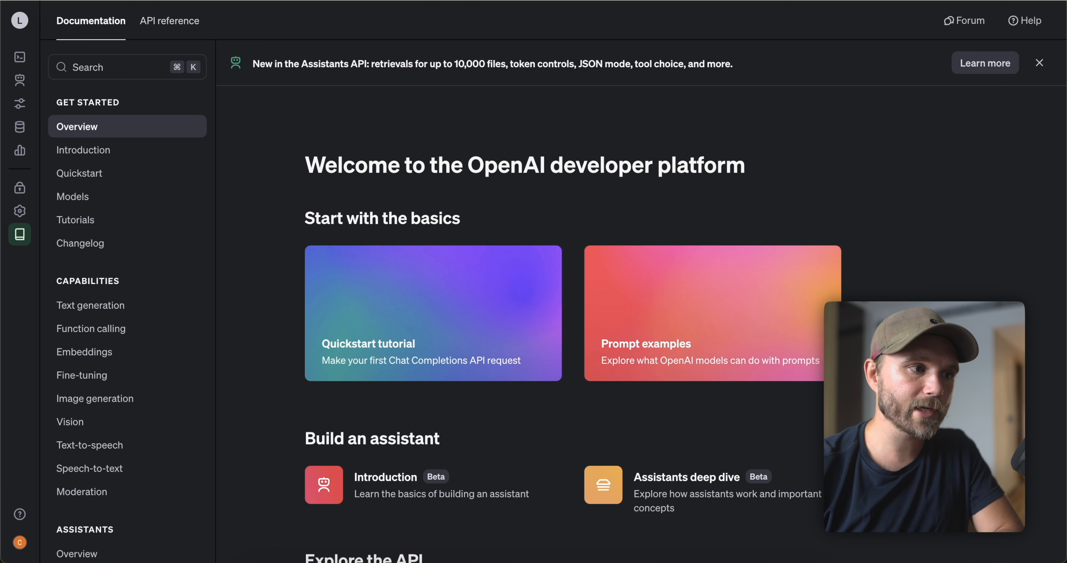
pyautogui.moveTo(11, 162)
pyautogui.click(67, 191)
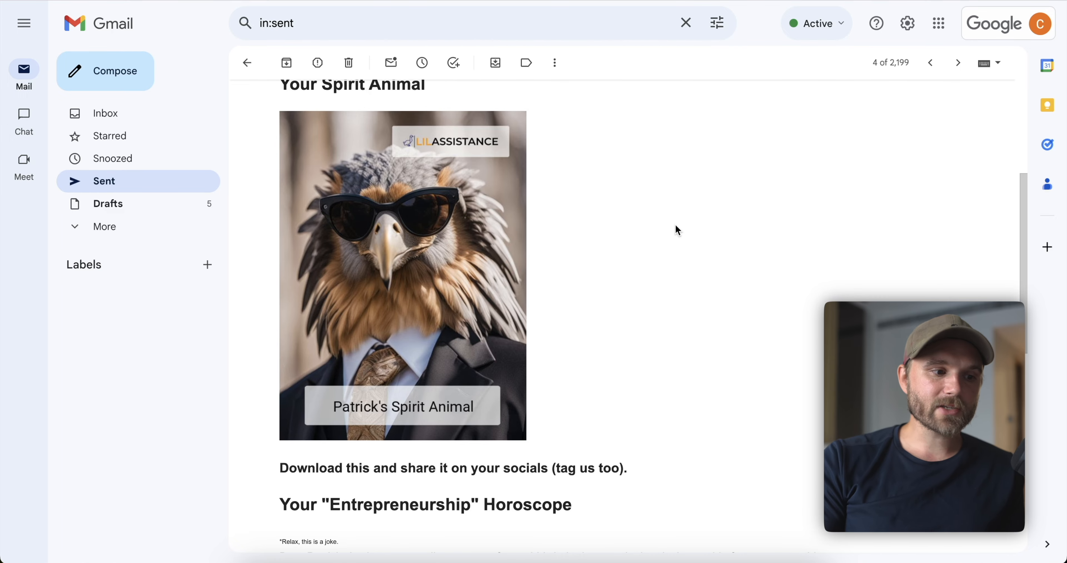
# Scroll the sent email and highlight its Entrepreneurship horoscope heading.
pyautogui.scroll(-10, 676, 225)
pyautogui.scroll(1, 644, 215)
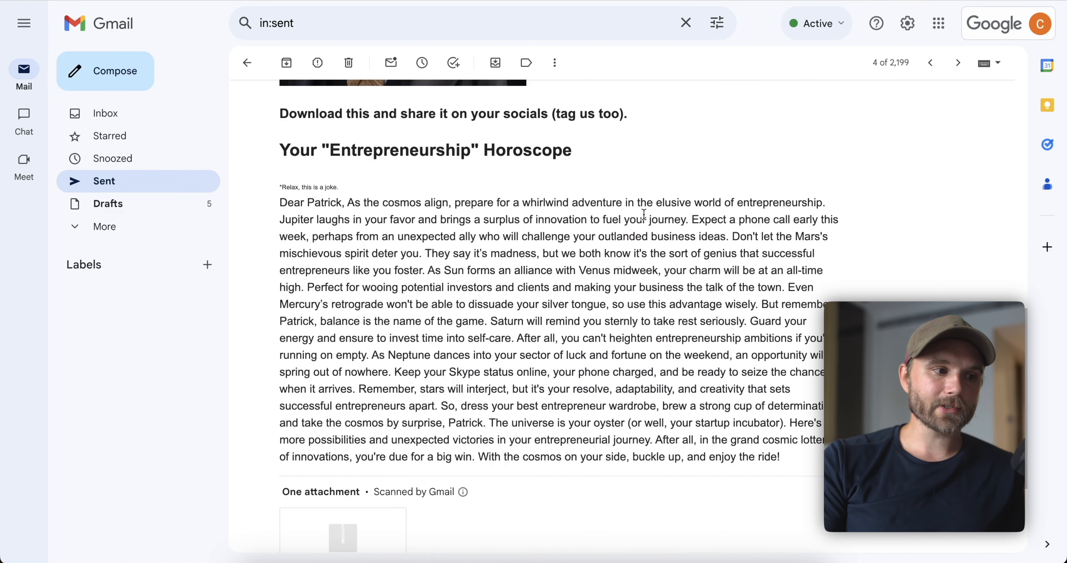
pyautogui.tripleClick(353, 147)
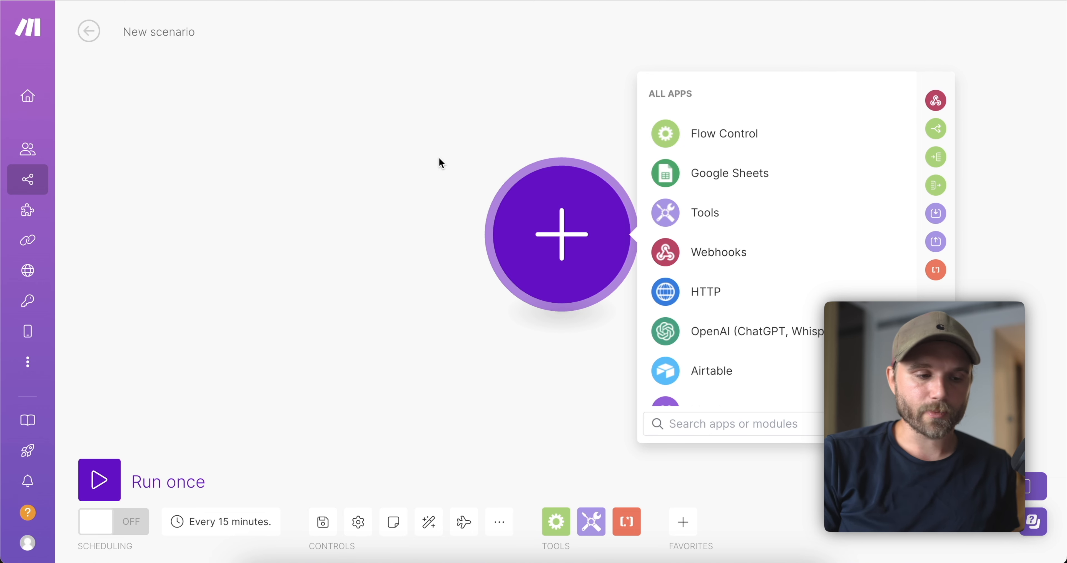
# Close the All Apps list and show the More menu's blueprint export and import options.
pyautogui.click(429, 302)
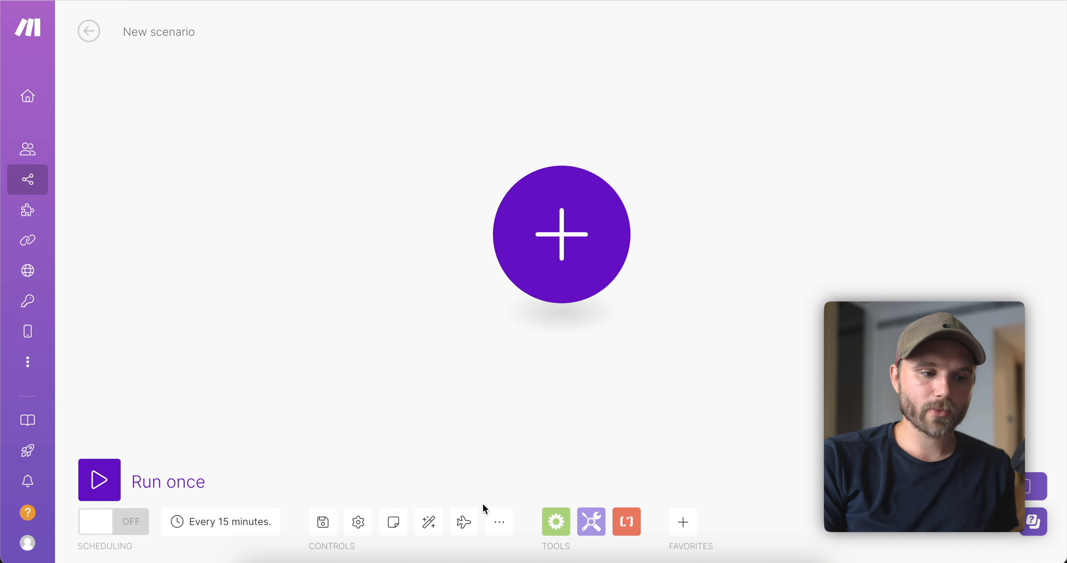
pyautogui.click(499, 521)
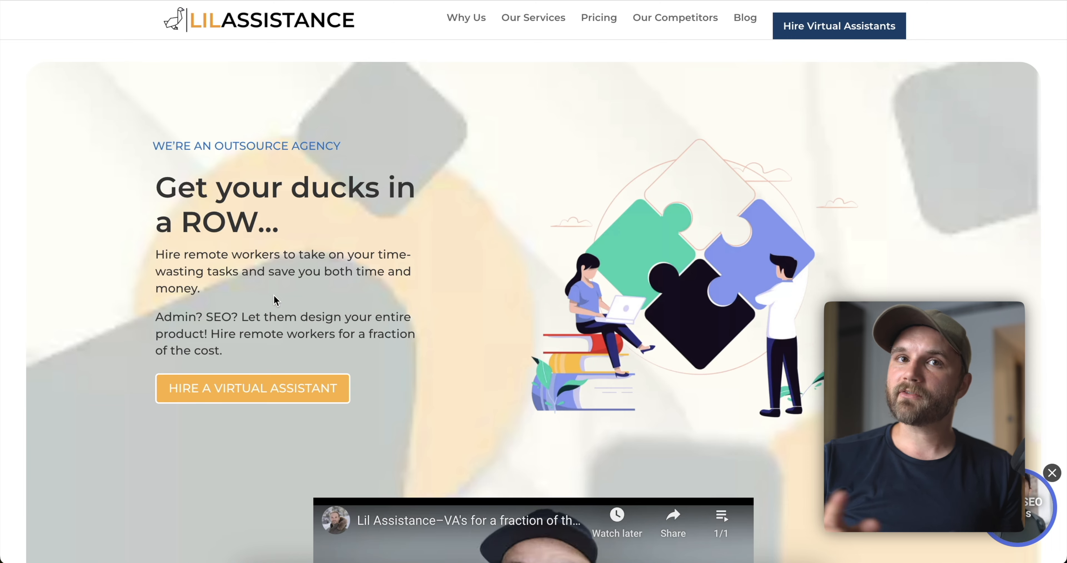
# Browse the Lil Assistance site, then start the Hire Virtual Assistants inquiry form.
pyautogui.scroll(-20, 274, 297)
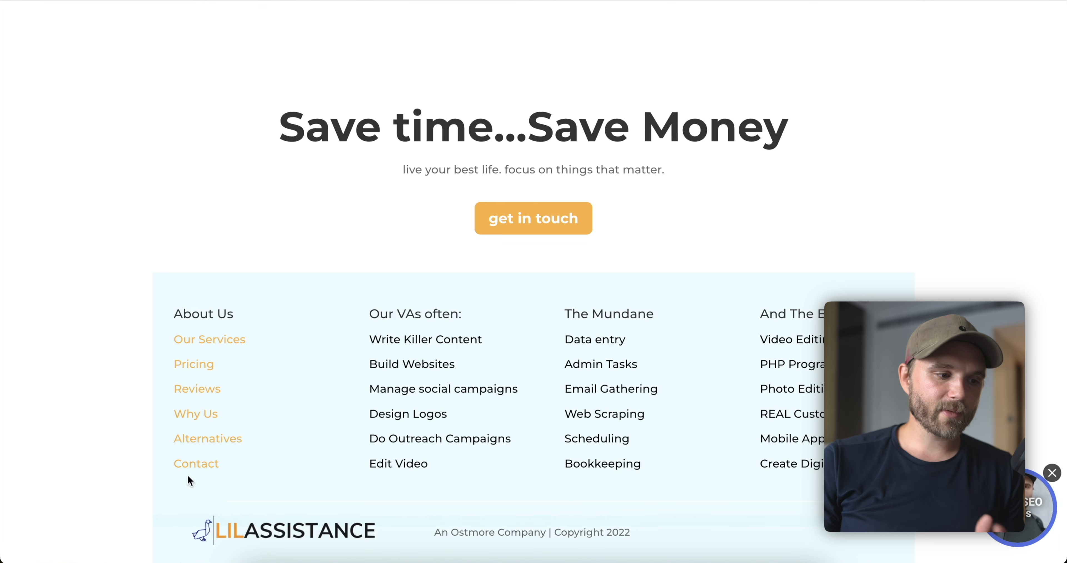
pyautogui.scroll(20, 188, 476)
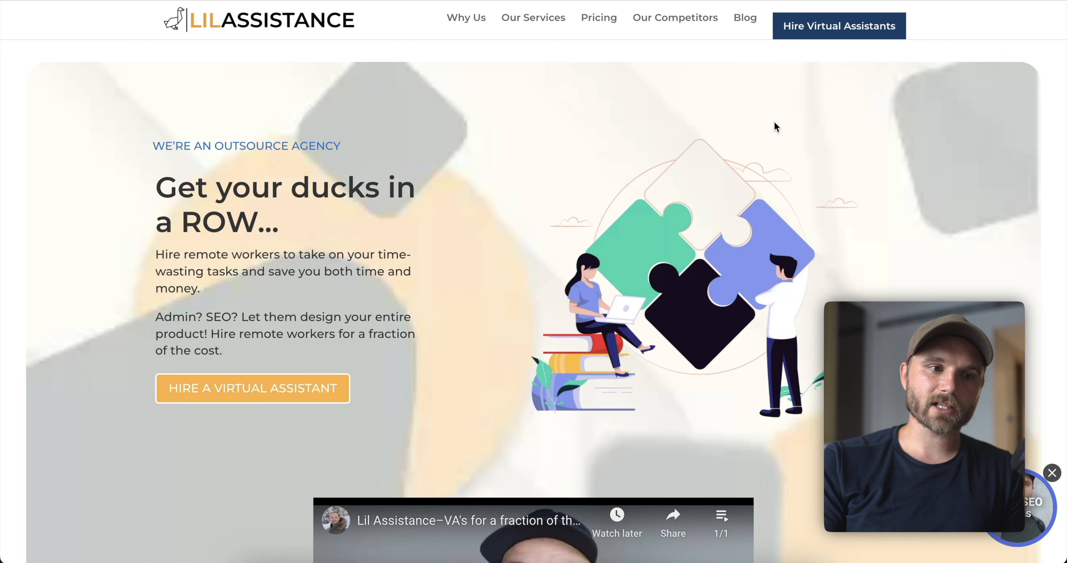
pyautogui.click(831, 36)
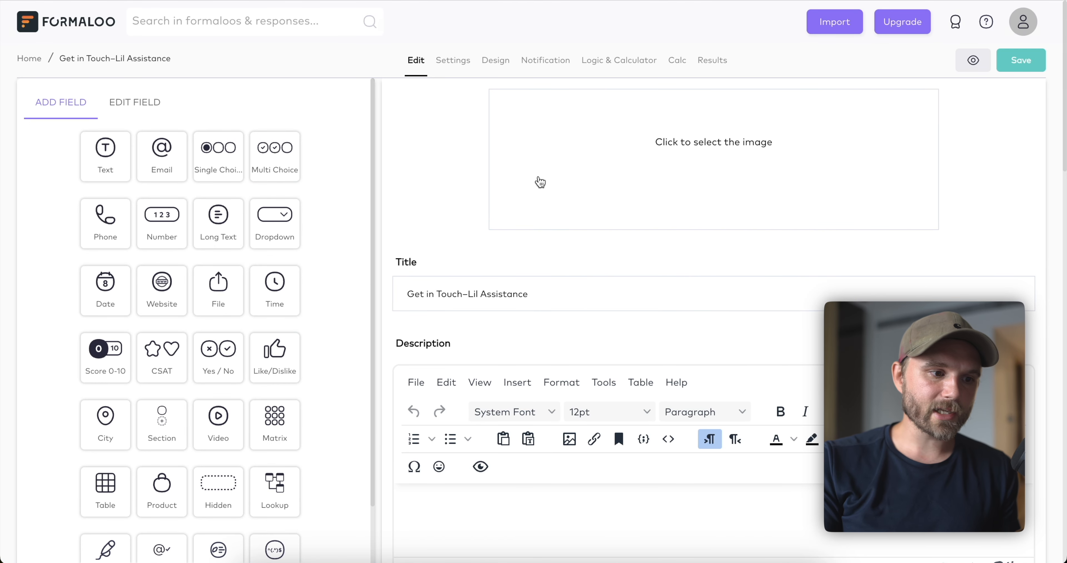
# Scroll through the form's name, email and outsourcing questions, then back to the top.
pyautogui.scroll(-10, 539, 178)
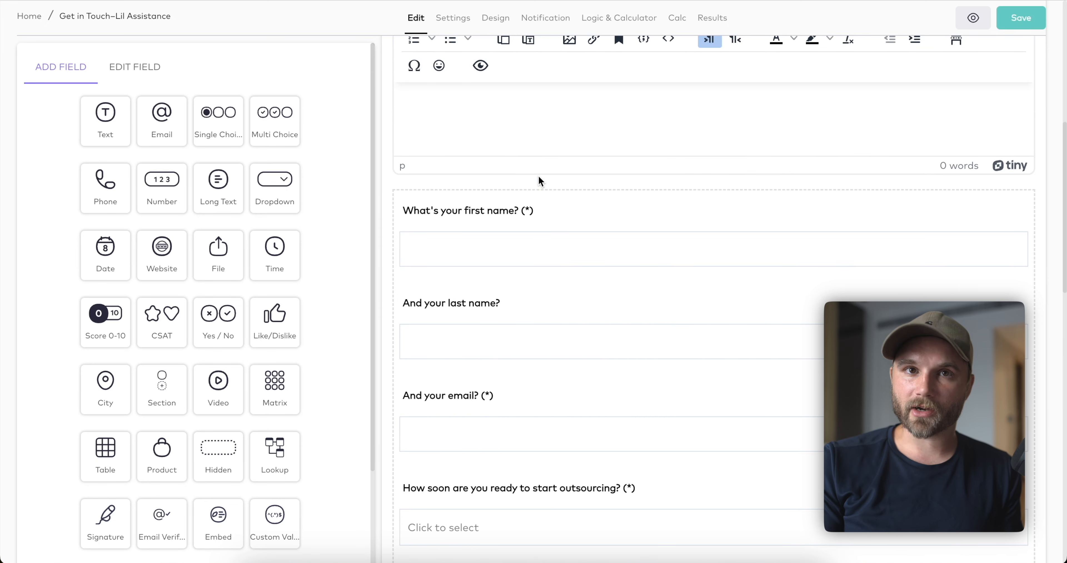
pyautogui.scroll(-2, 539, 176)
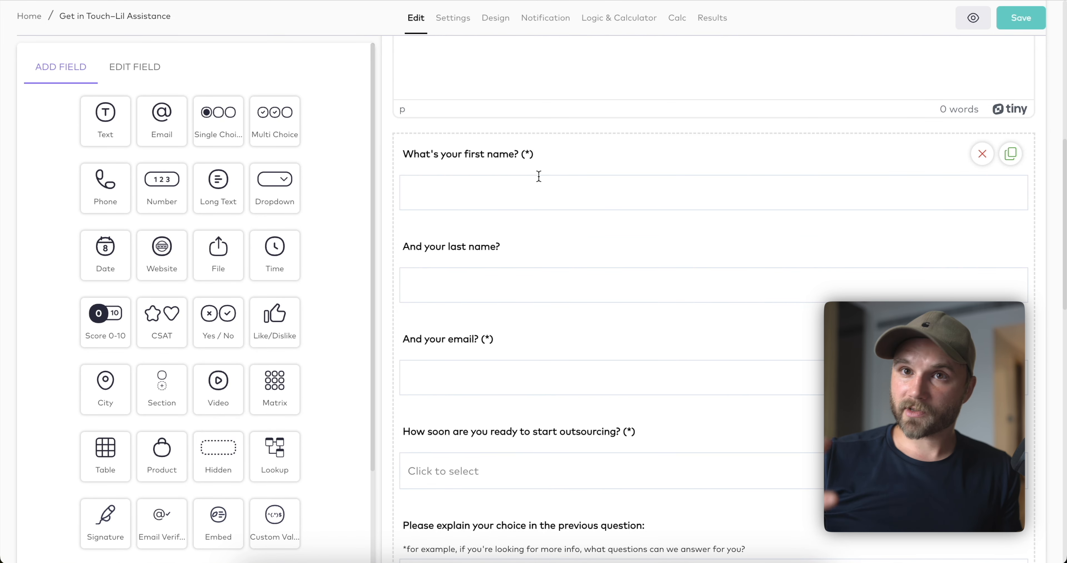
pyautogui.scroll(-10, 517, 316)
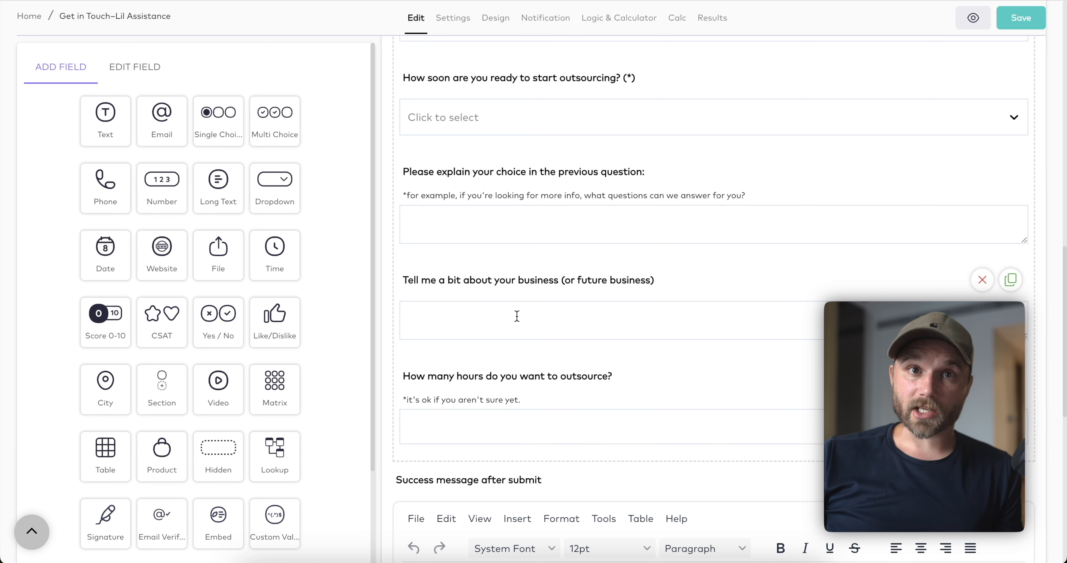
pyautogui.scroll(15, 517, 316)
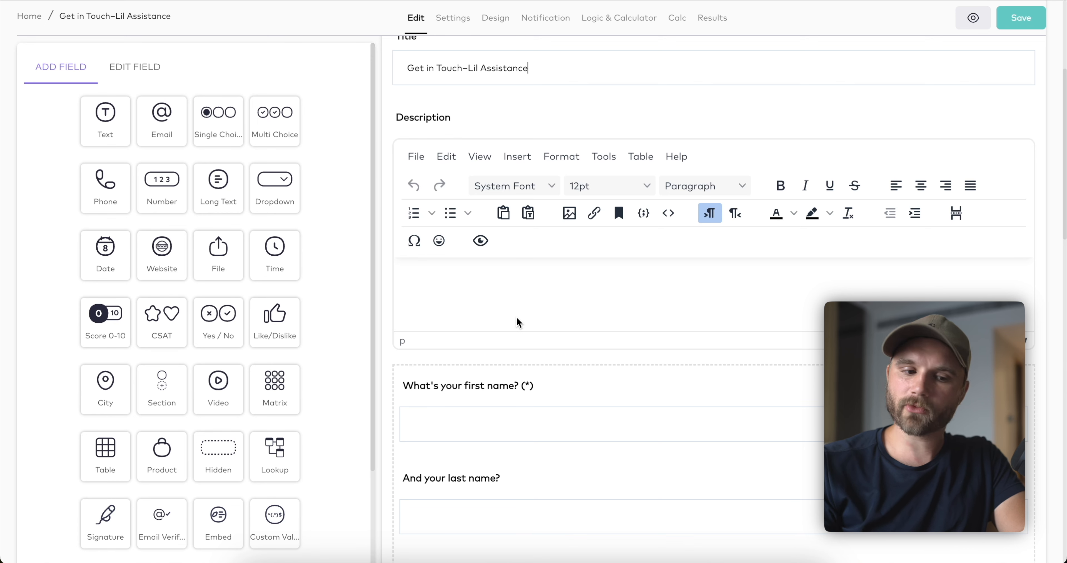
pyautogui.scroll(5, 516, 316)
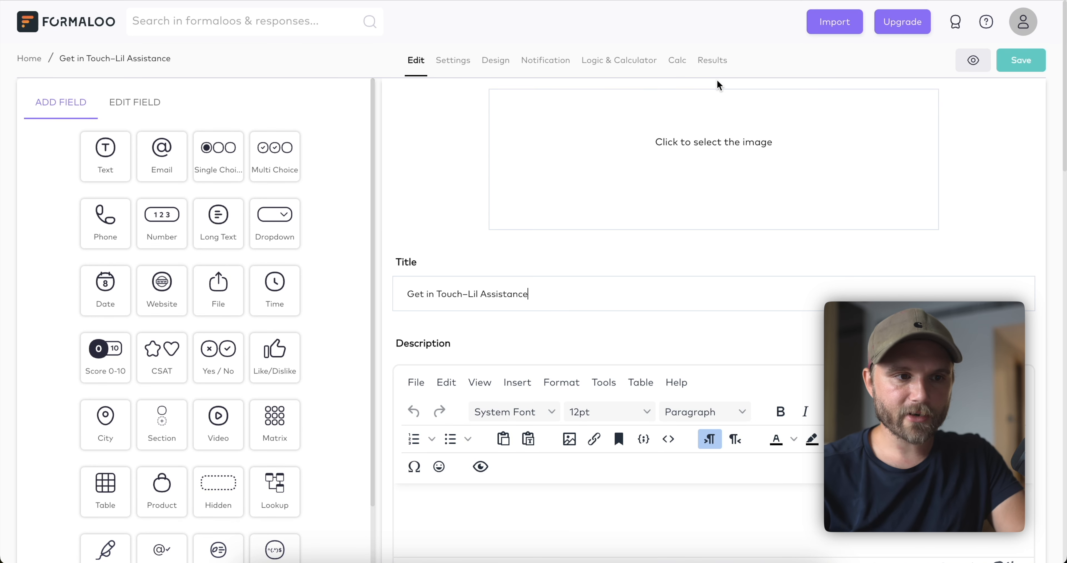
# Go through Results and Form Options > Integration & Webhooks to the Add a webhook dialog.
pyautogui.click(709, 61)
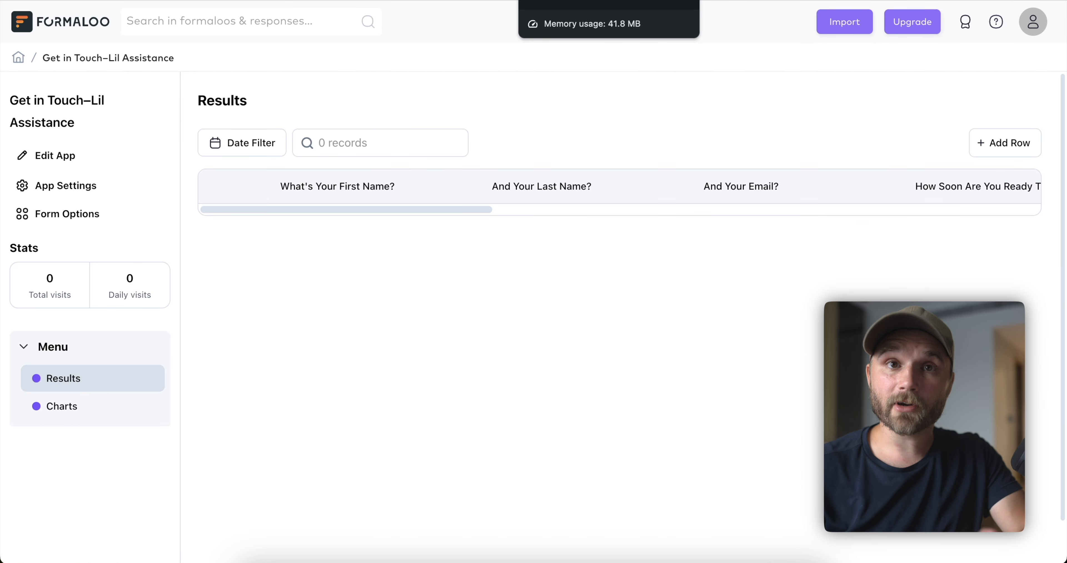
pyautogui.click(62, 213)
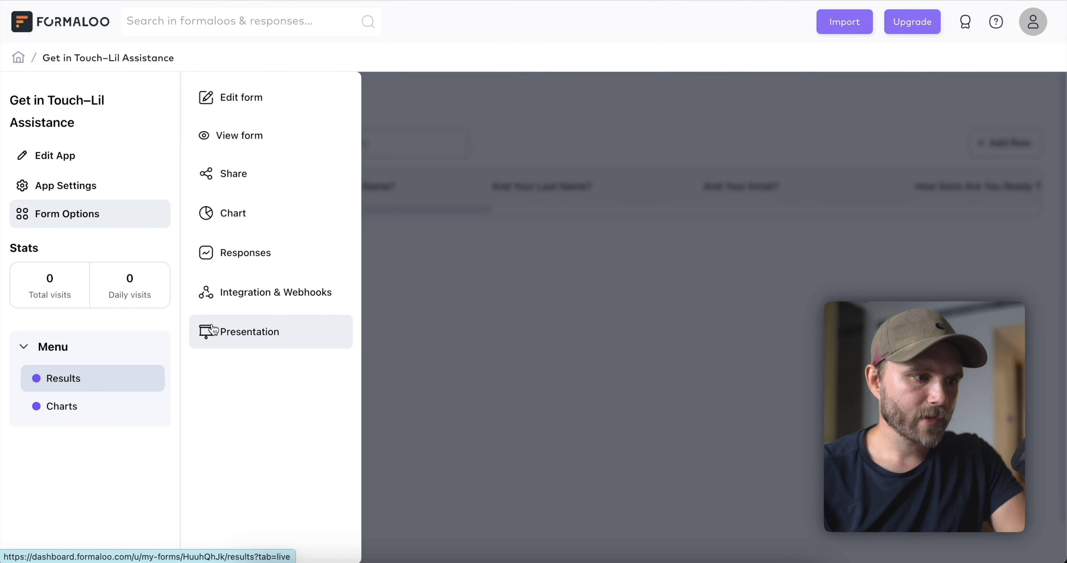
pyautogui.click(254, 303)
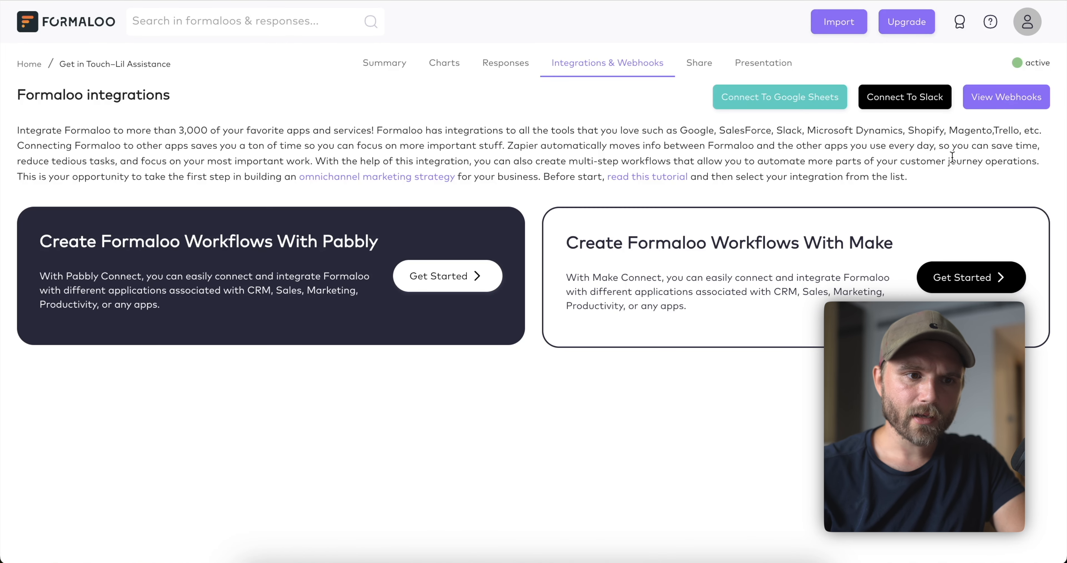
pyautogui.click(1003, 98)
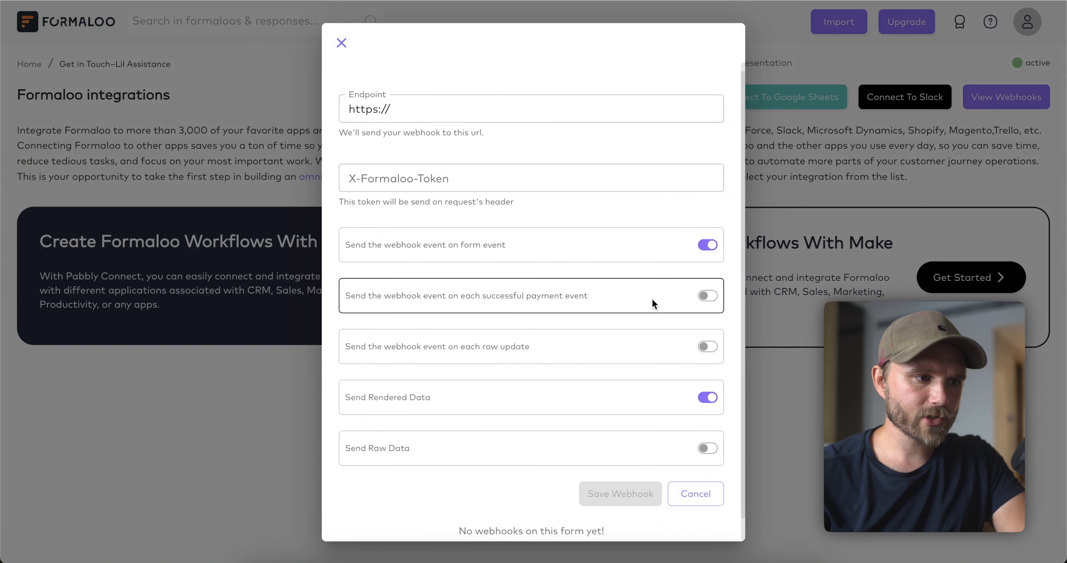
pyautogui.scroll(-1, 652, 305)
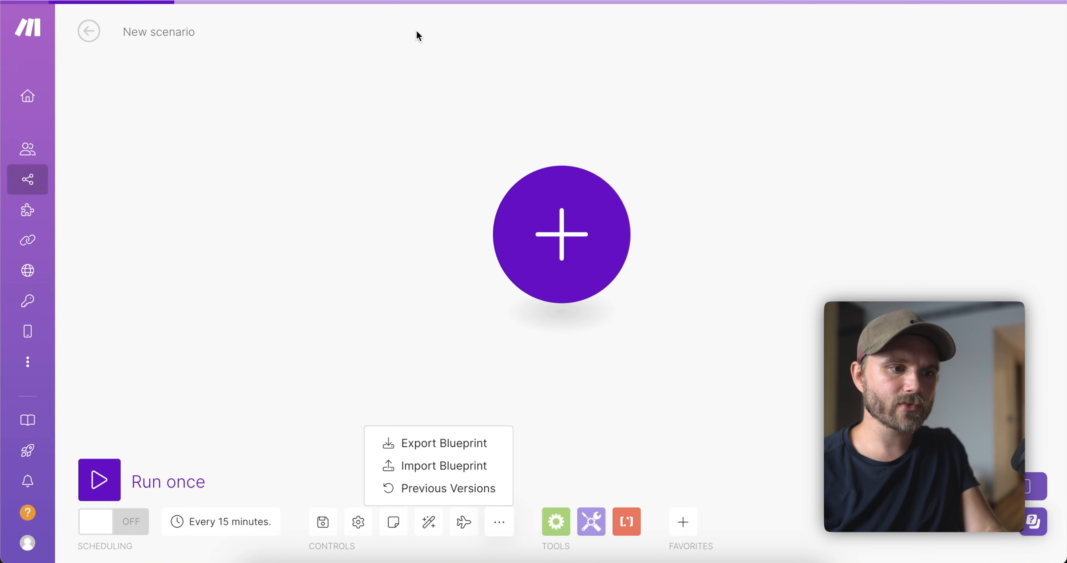
# Rename the scenario to 'Lead Gen Test'.
pyautogui.click(583, 166)
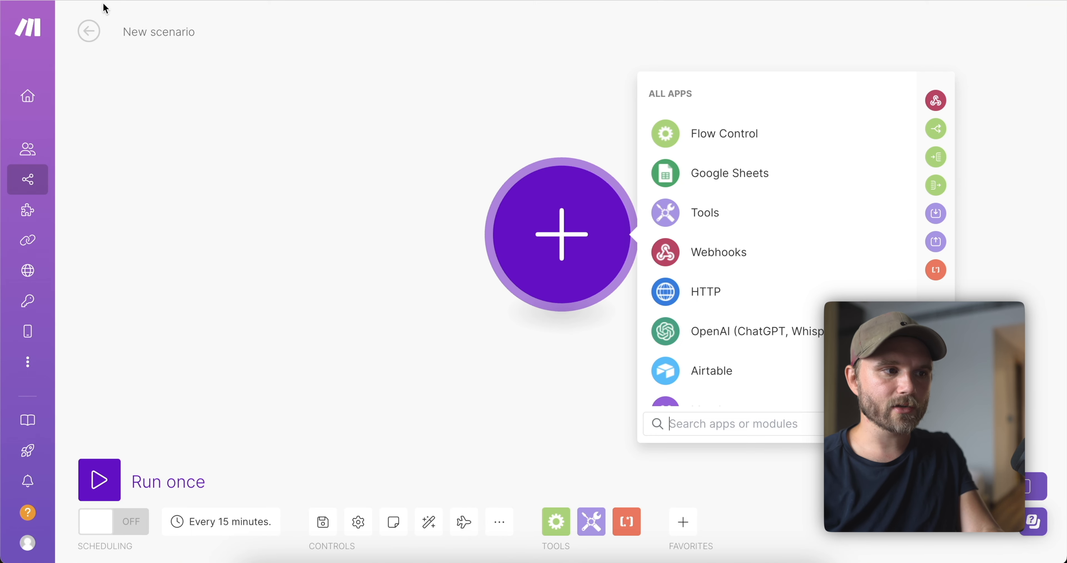
pyautogui.click(167, 28)
pyautogui.tripleClick(162, 31)
pyautogui.write('L')
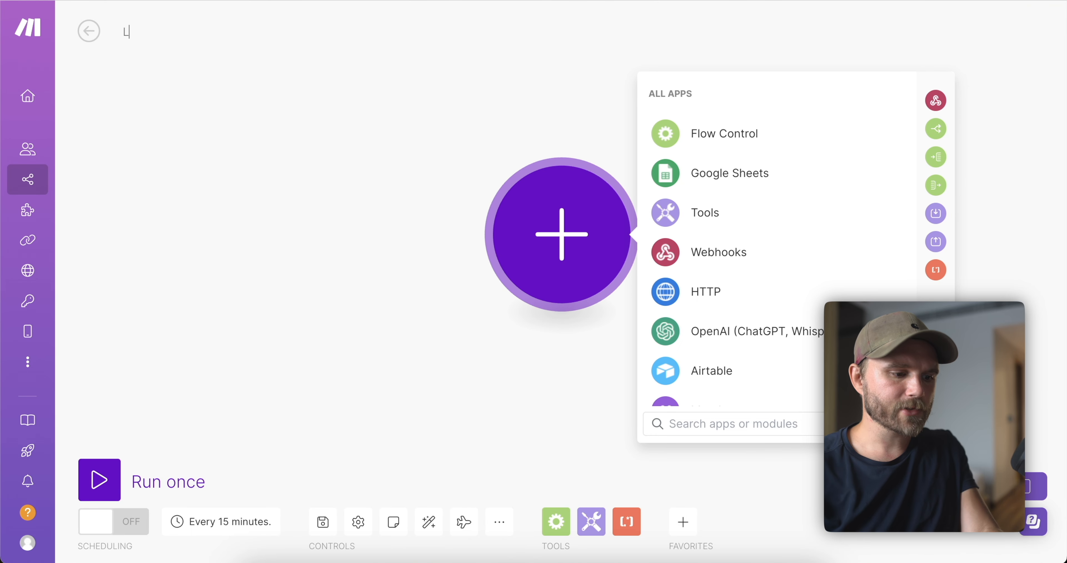
pyautogui.write('ead Gene')
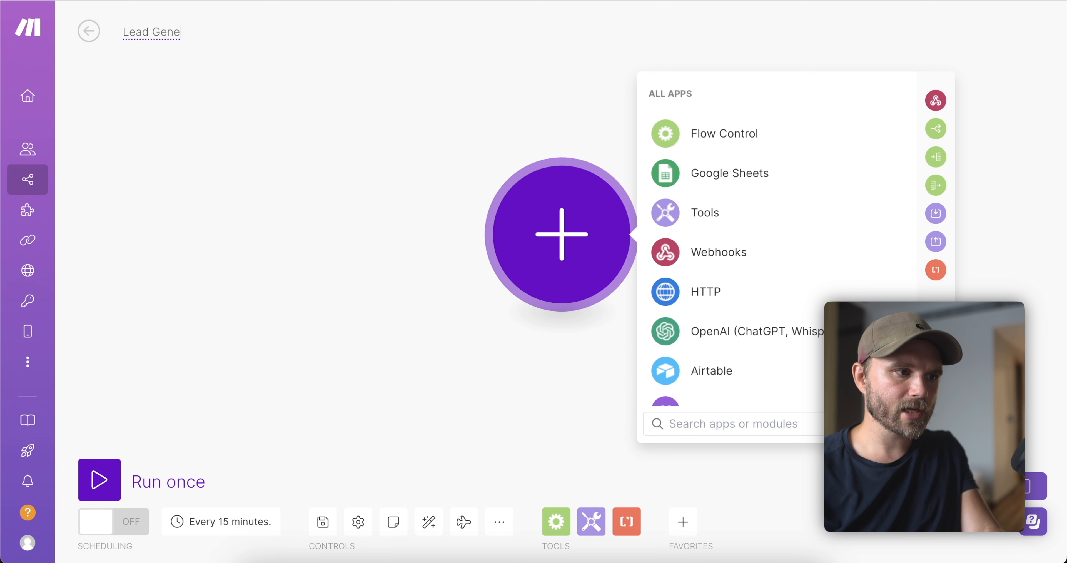
pyautogui.press('BackSpace')
pyautogui.write('Test')
pyautogui.press('Return')
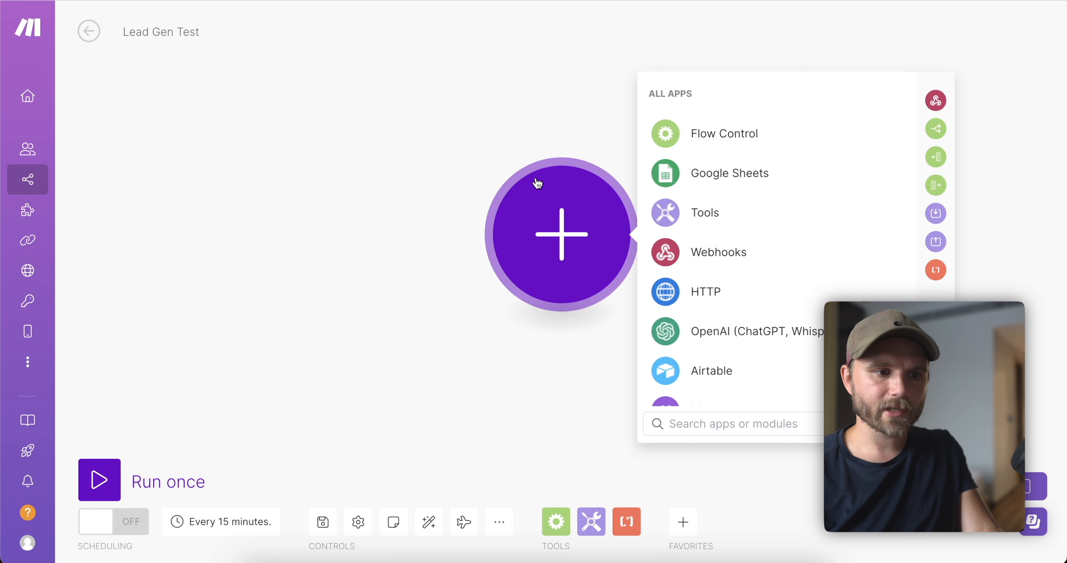
# Add a Webhooks Custom webhook trigger, save a new default-named webhook, and copy its address.
pyautogui.click(595, 254)
pyautogui.click(595, 255)
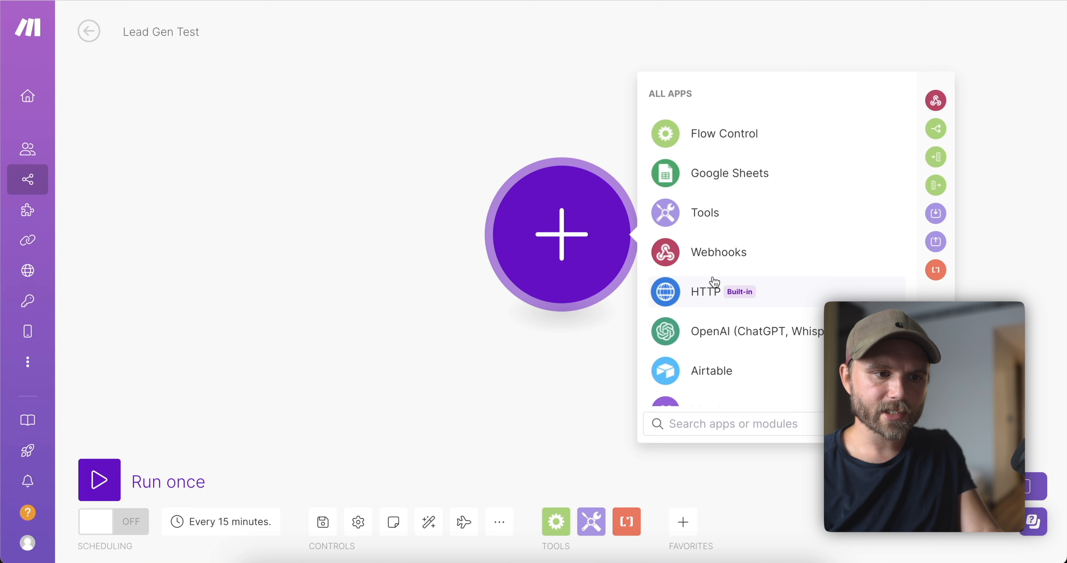
pyautogui.click(704, 258)
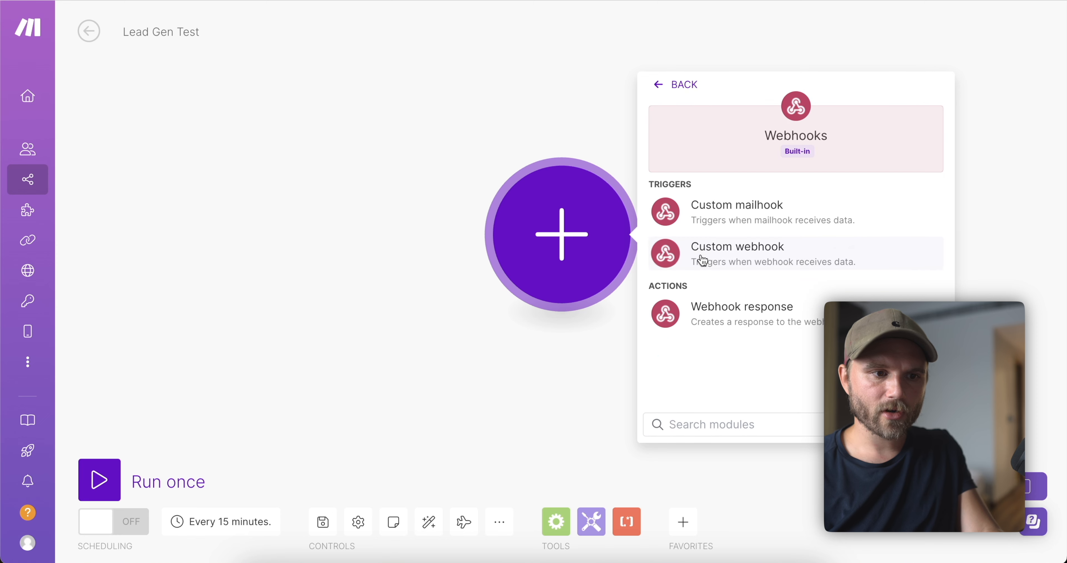
pyautogui.click(737, 253)
pyautogui.click(932, 230)
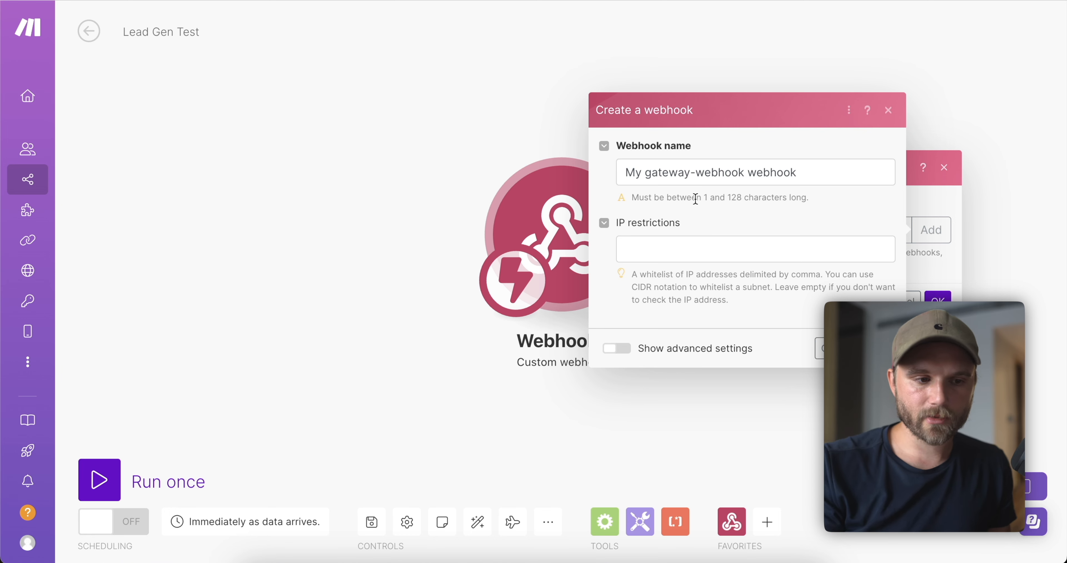
pyautogui.click(615, 348)
pyautogui.scroll(-1, 619, 344)
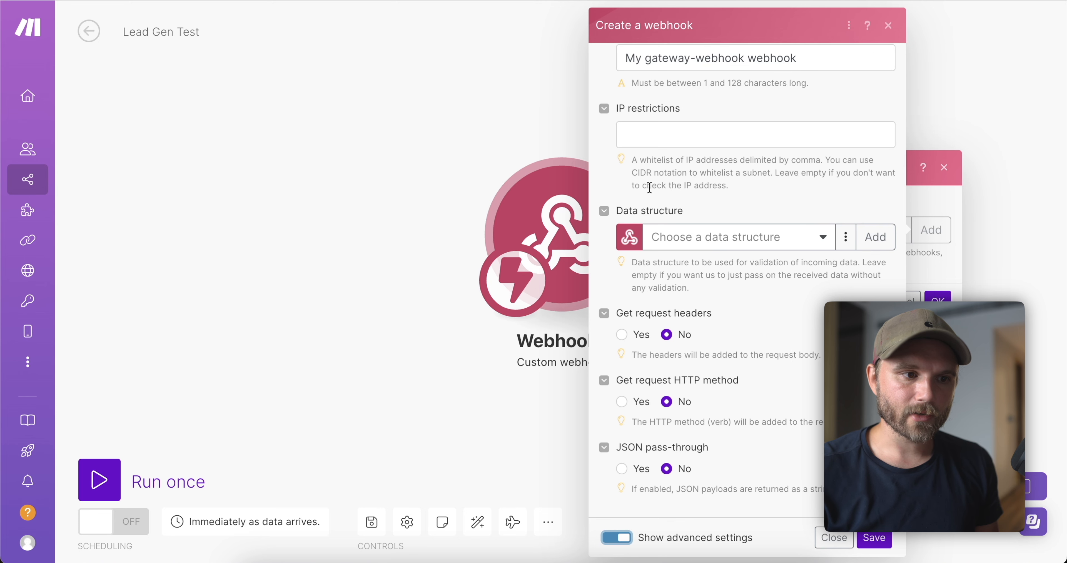
pyautogui.scroll(1, 649, 187)
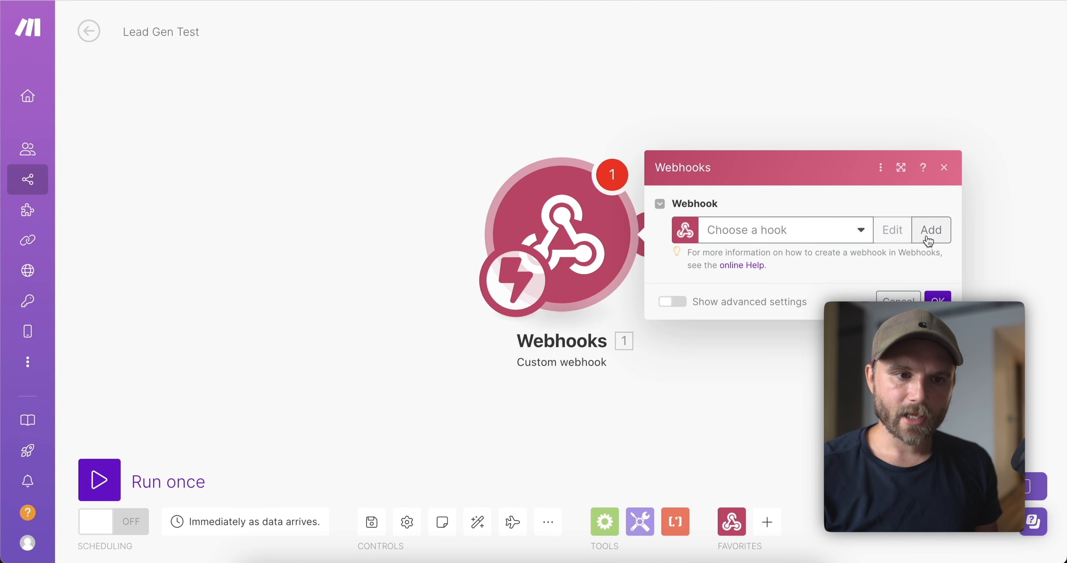
pyautogui.click(932, 231)
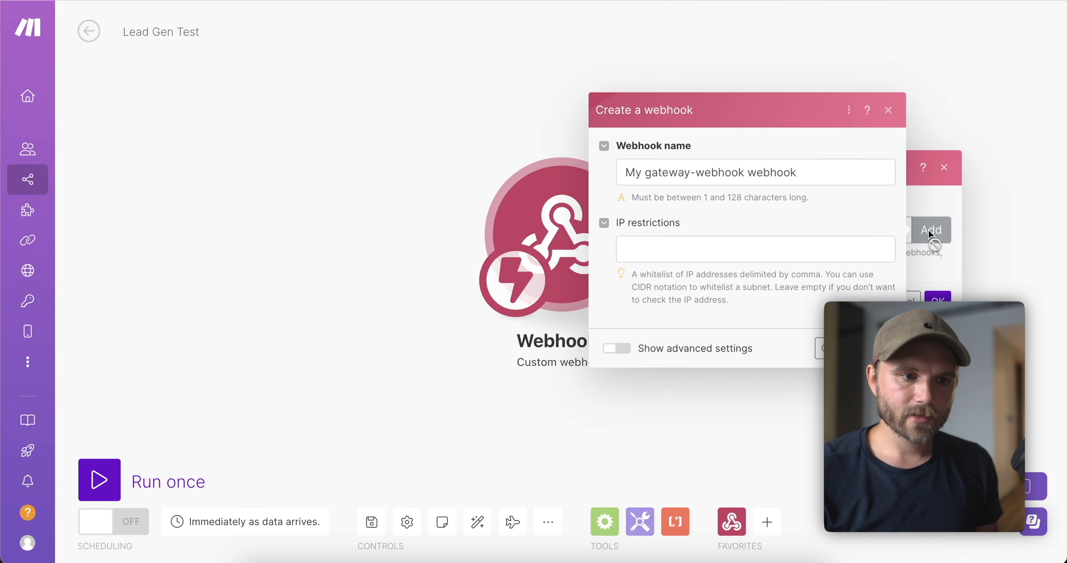
pyautogui.click(877, 348)
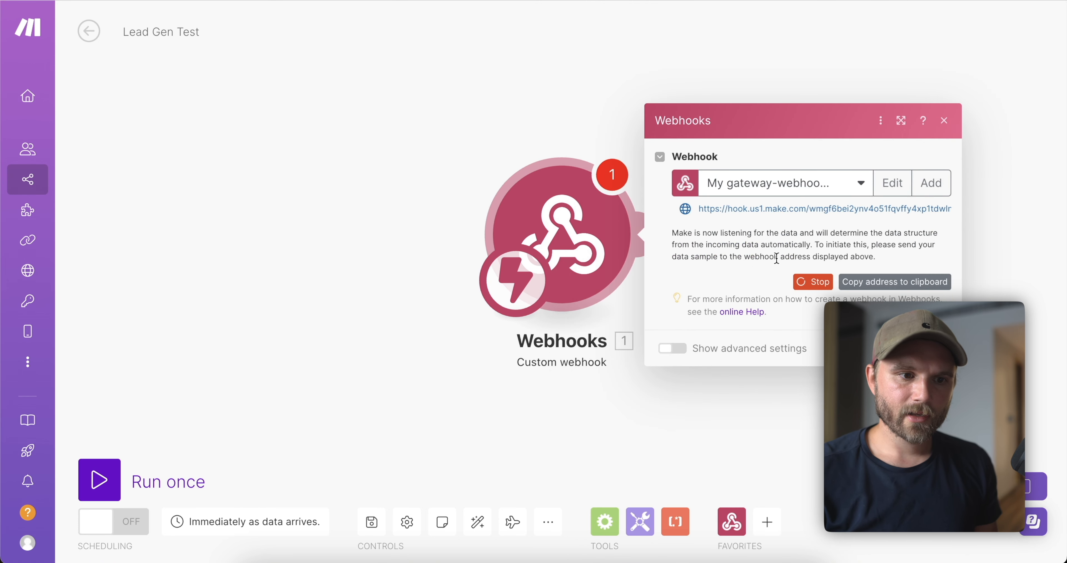
pyautogui.click(867, 285)
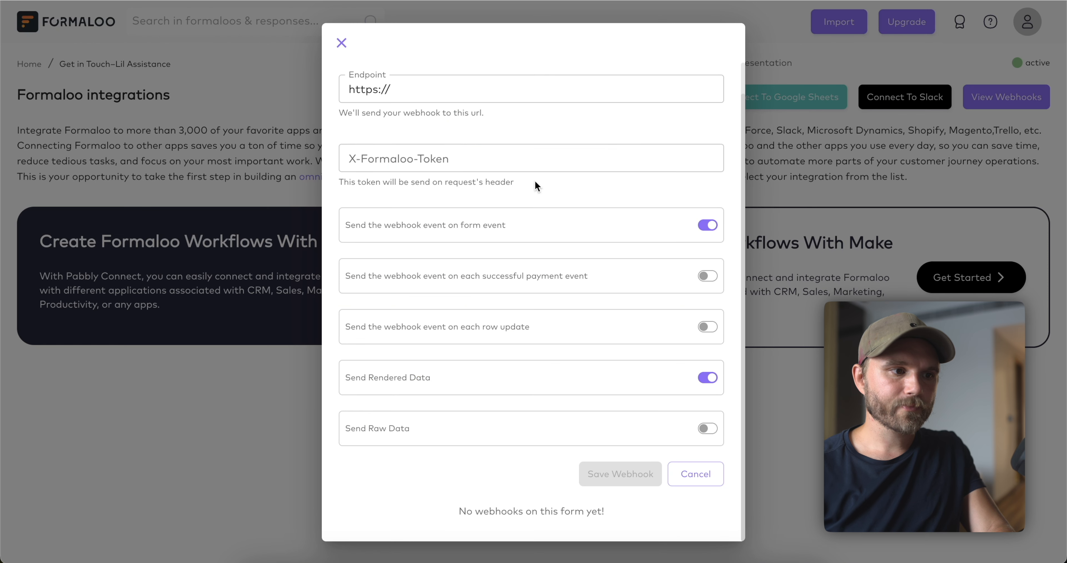
# Save a webhook on the form using the pasted Make hook address as its endpoint.
pyautogui.click(396, 76)
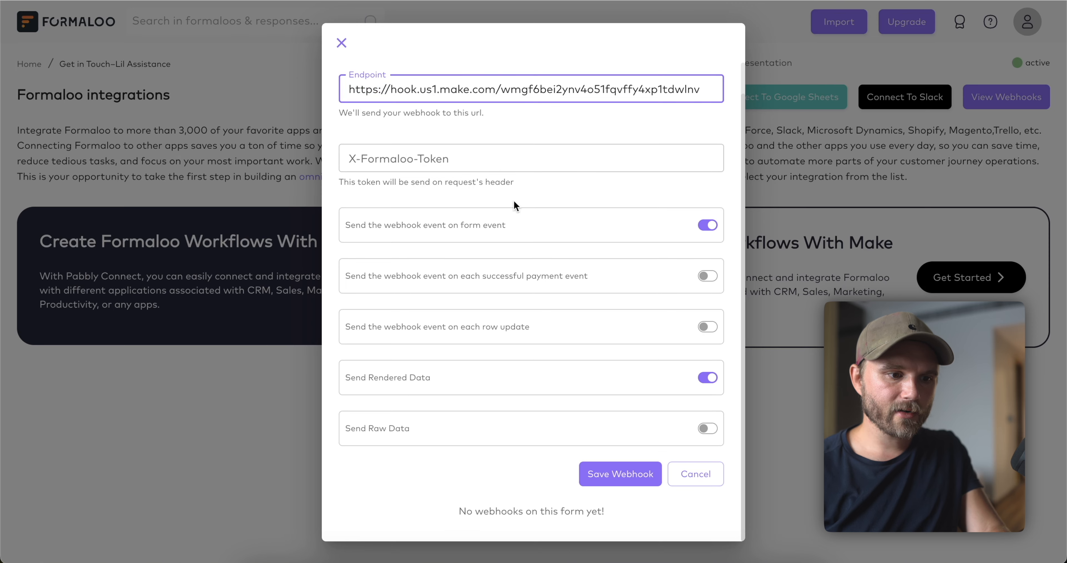
pyautogui.click(612, 476)
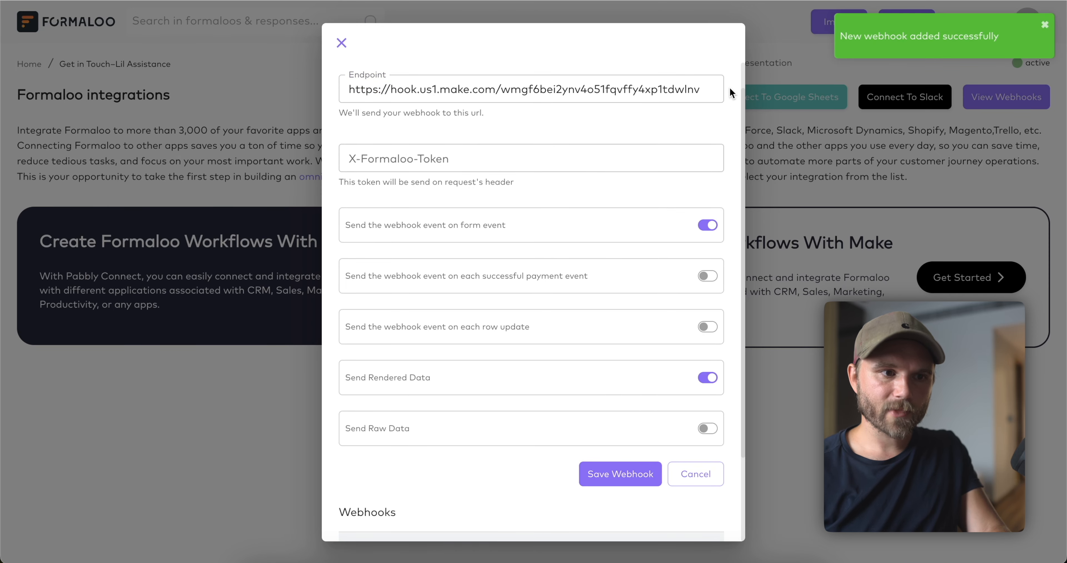
pyautogui.click(342, 43)
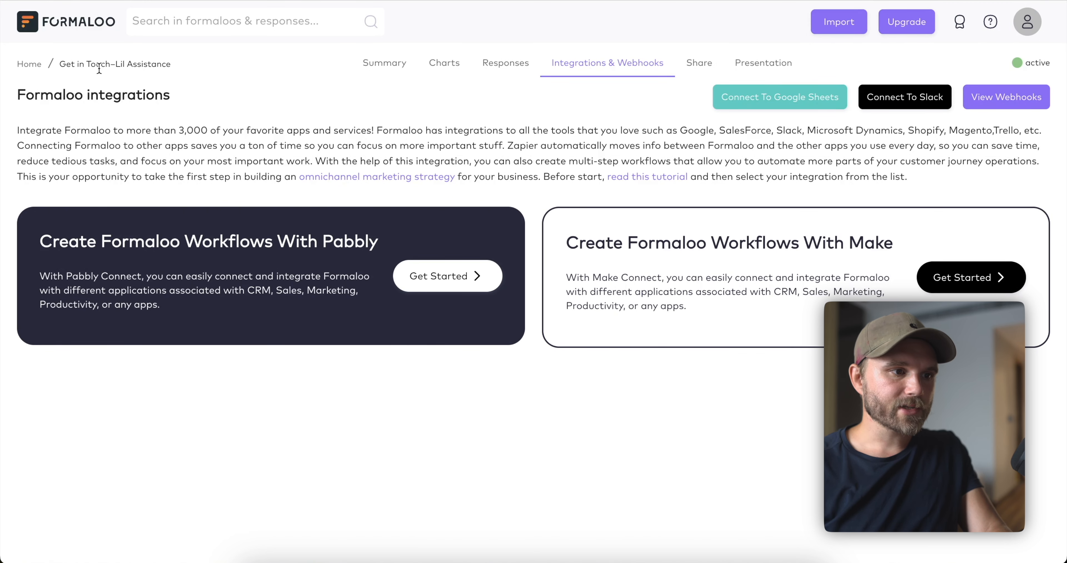
pyautogui.click(397, 63)
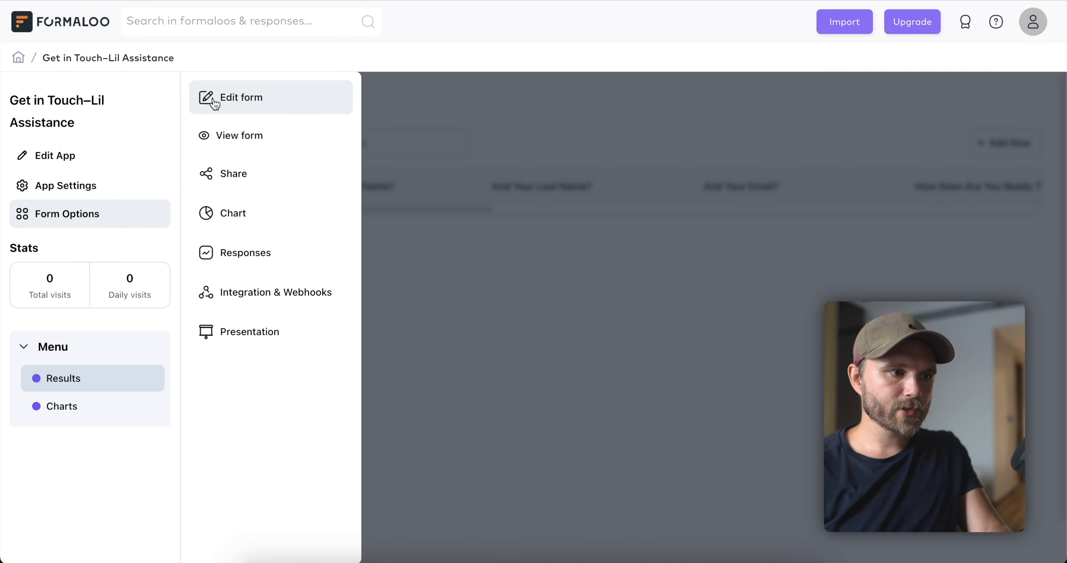
# Open the live form and enter a test lead's first and last name.
pyautogui.click(232, 136)
pyautogui.click(422, 264)
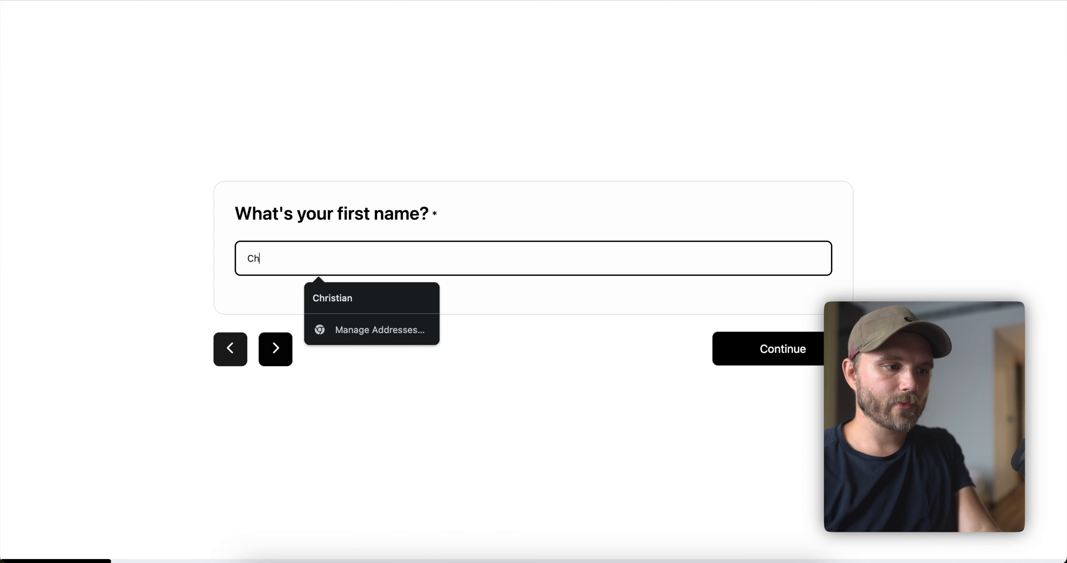
pyautogui.press('Return')
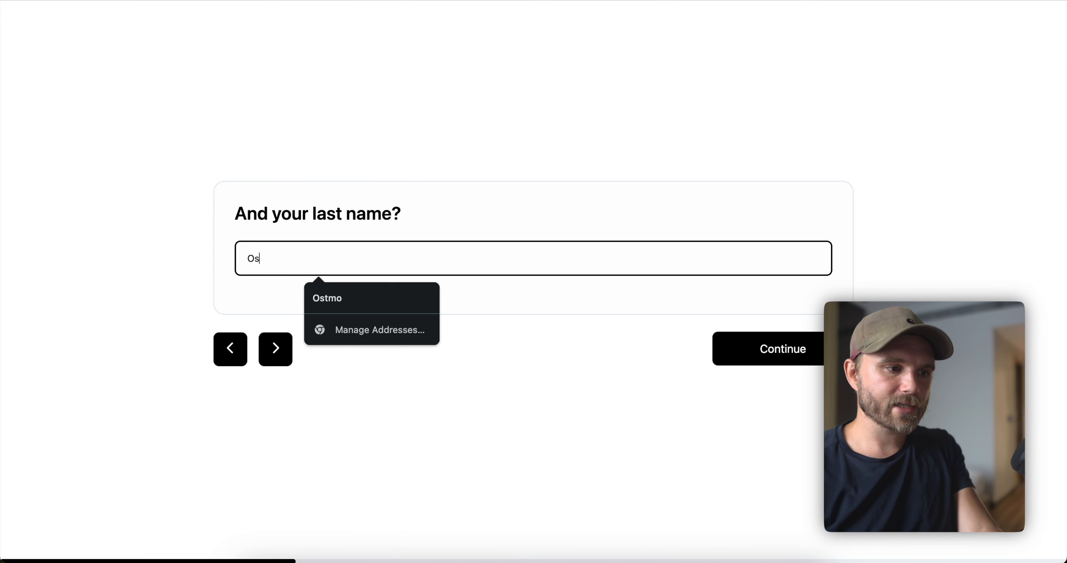
pyautogui.press('Return')
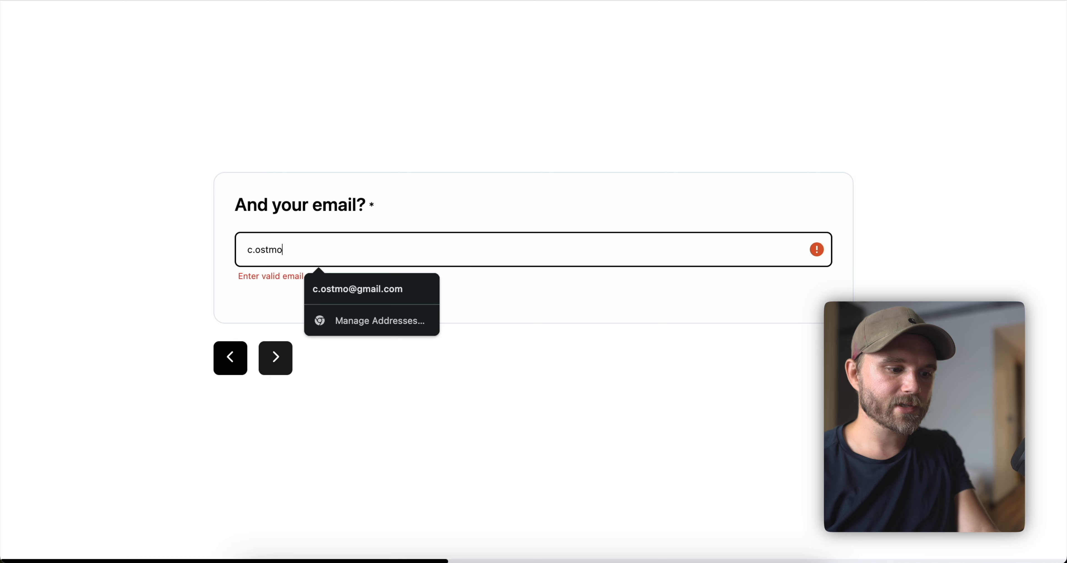
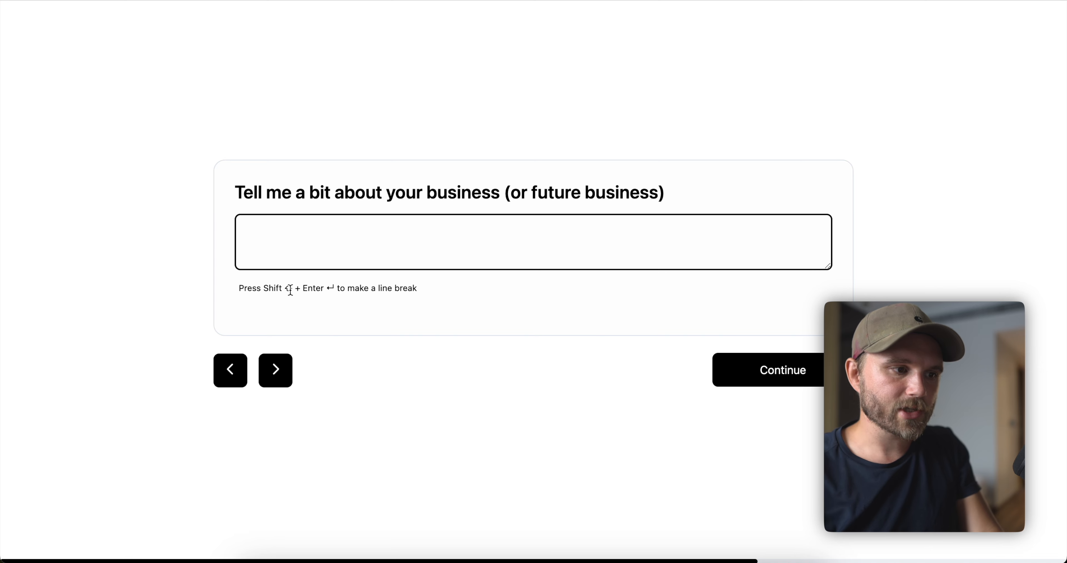
# Enter the lead's email, business 'test' and 30 hours, then submit the form.
pyautogui.press('Return')
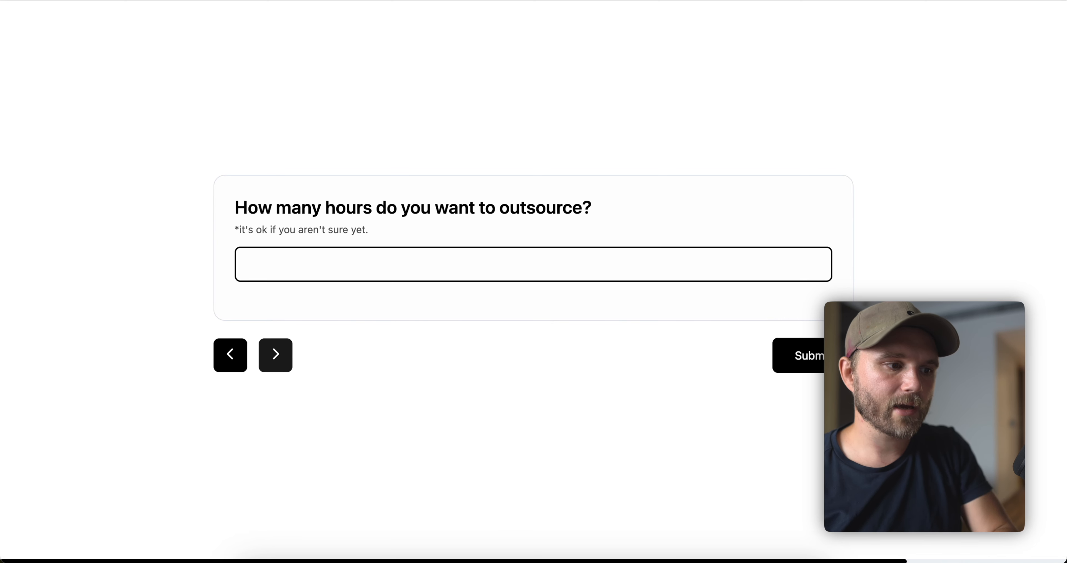
pyautogui.write('30')
pyautogui.press('Return')
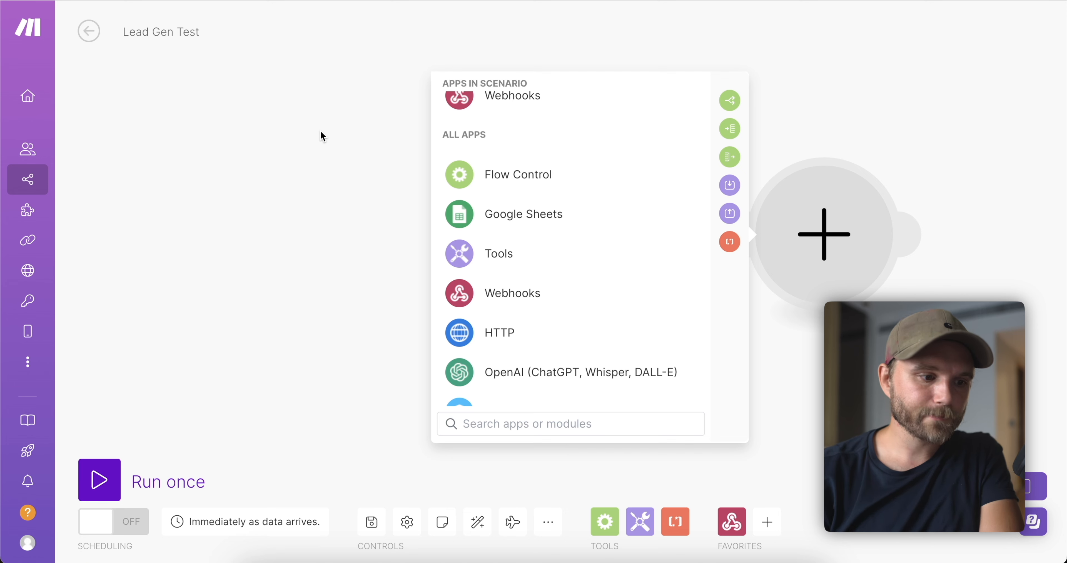
# Add an OpenAI chat completion module using the gpt-4-1106-preview model after the webhook.
pyautogui.click(489, 370)
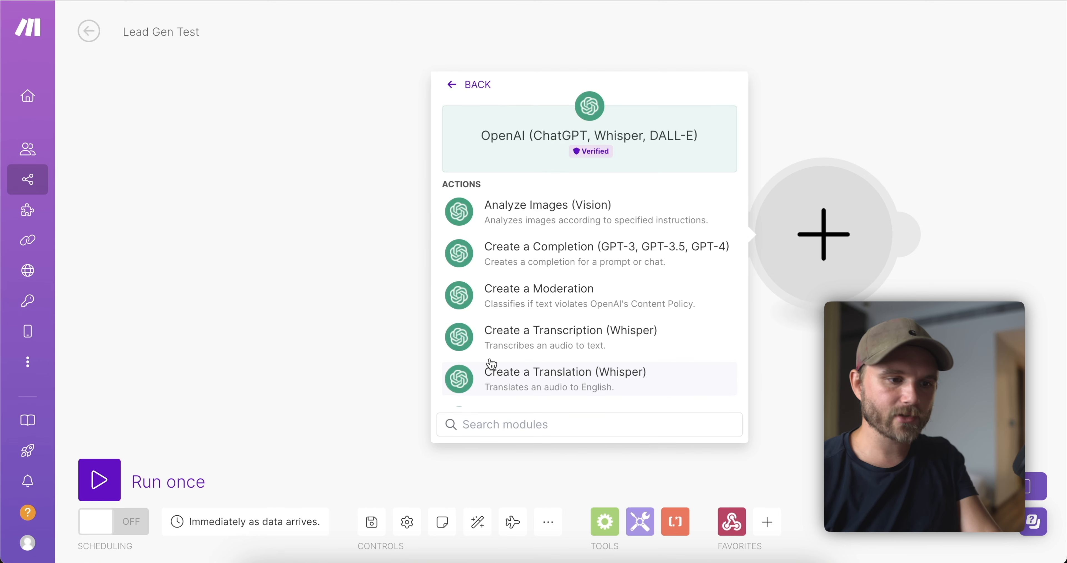
pyautogui.click(610, 263)
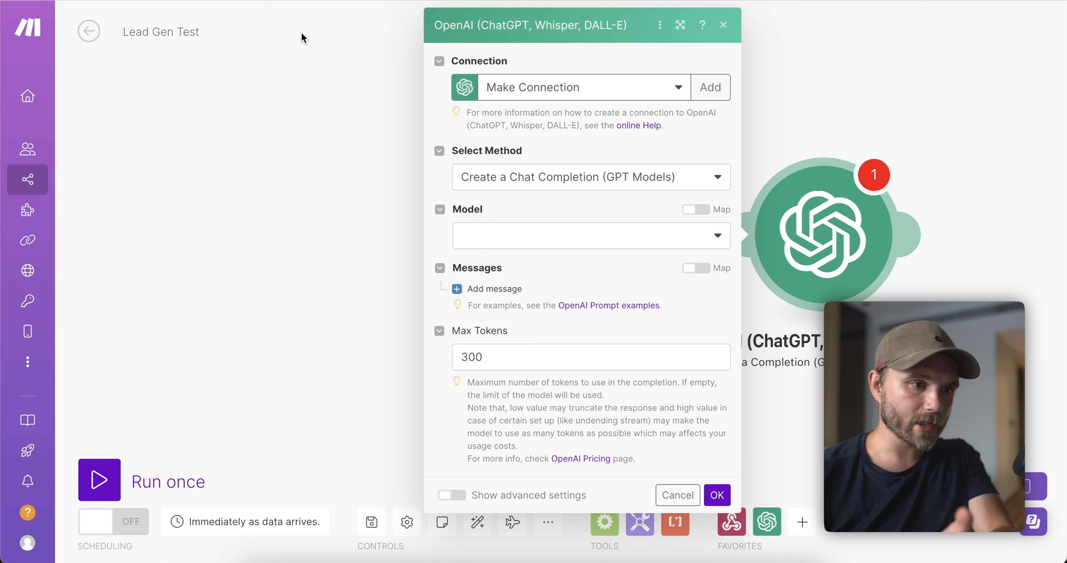
pyautogui.click(587, 179)
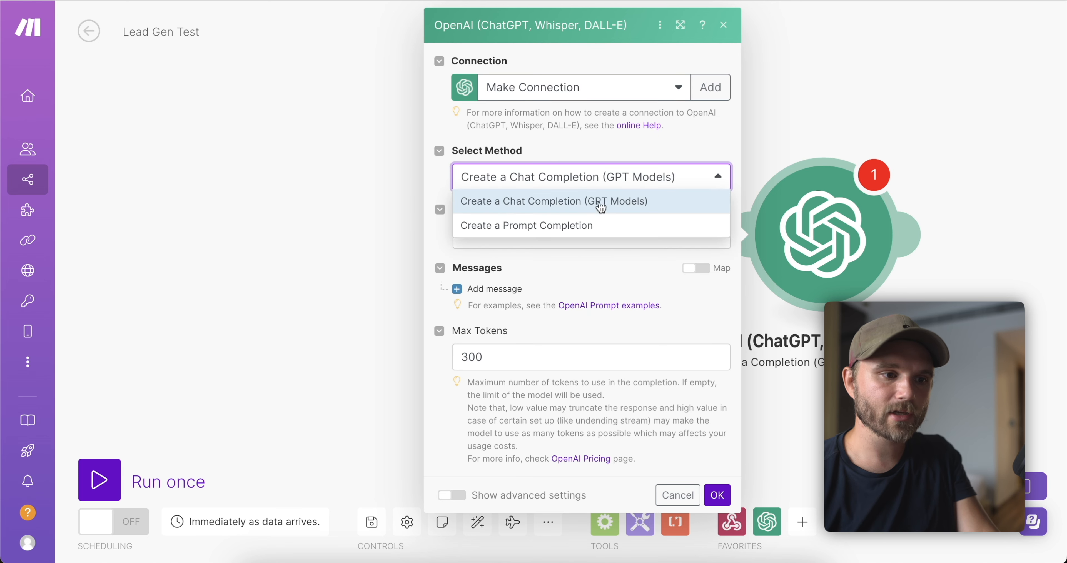
pyautogui.click(600, 207)
pyautogui.click(550, 236)
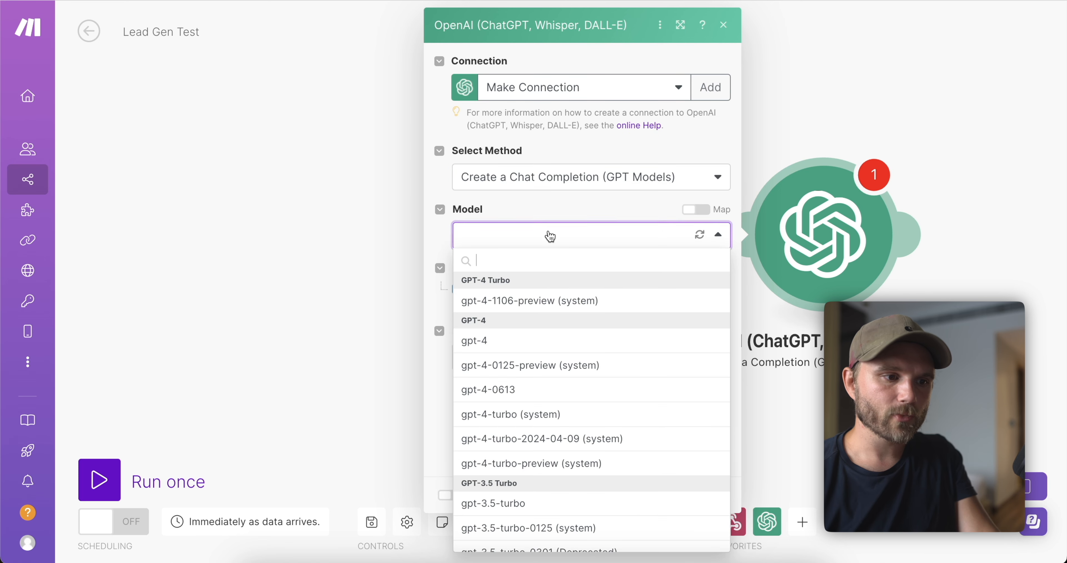
pyautogui.click(533, 306)
# Add an Assistant message containing the random real-or-mythical animal name prompt.
pyautogui.click(483, 290)
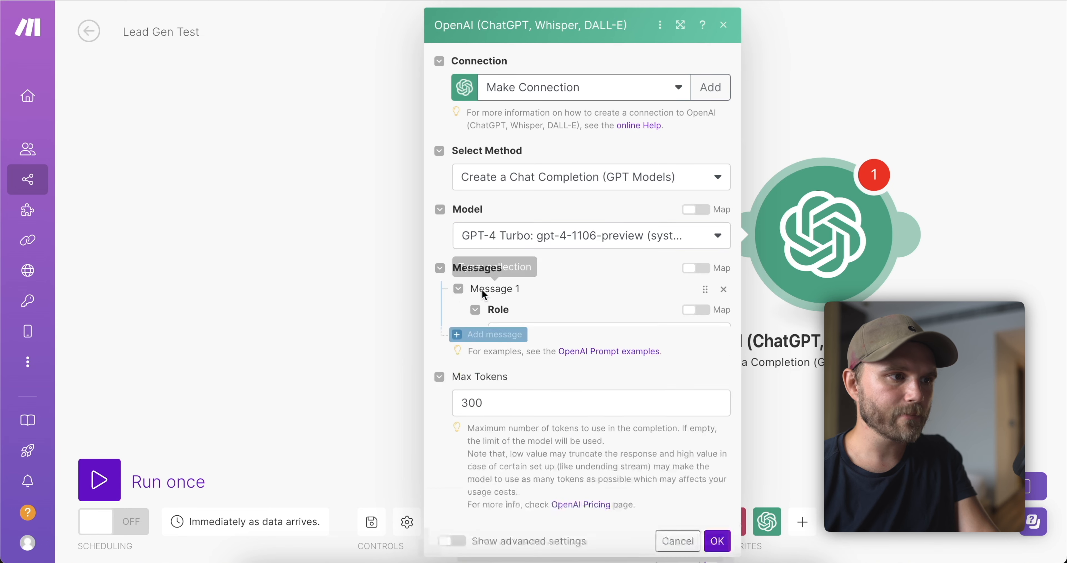
pyautogui.click(607, 336)
pyautogui.click(540, 387)
pyautogui.write('Please give me a random animal: real or mythical, extict or modern, or 2 different animals combined. Just the name of the creature, nothing else.')
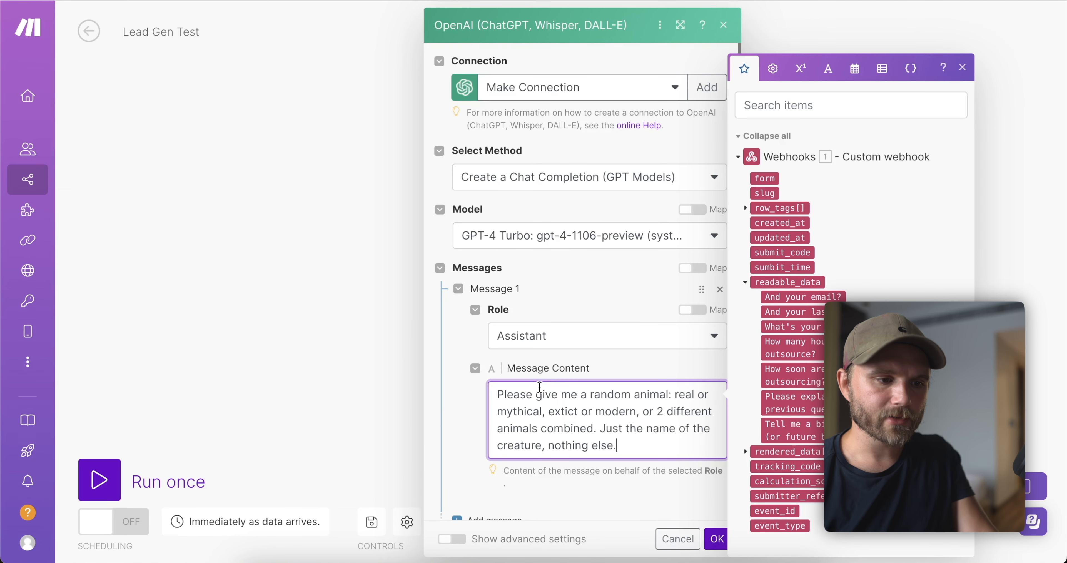
pyautogui.moveTo(624, 437); pyautogui.dragTo(500, 378)
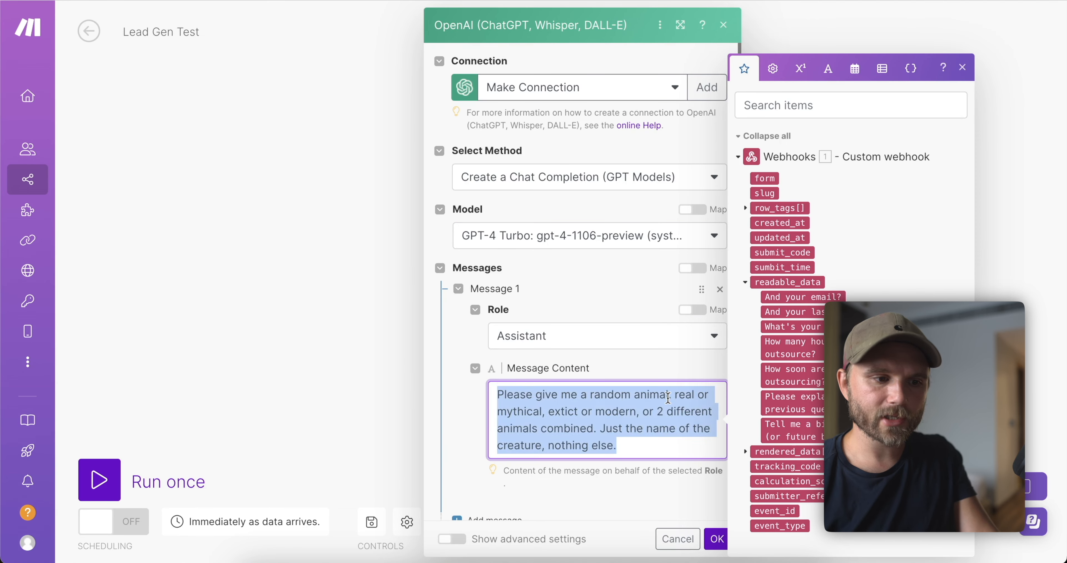
pyautogui.click(668, 398)
pyautogui.moveTo(629, 431); pyautogui.dragTo(545, 385)
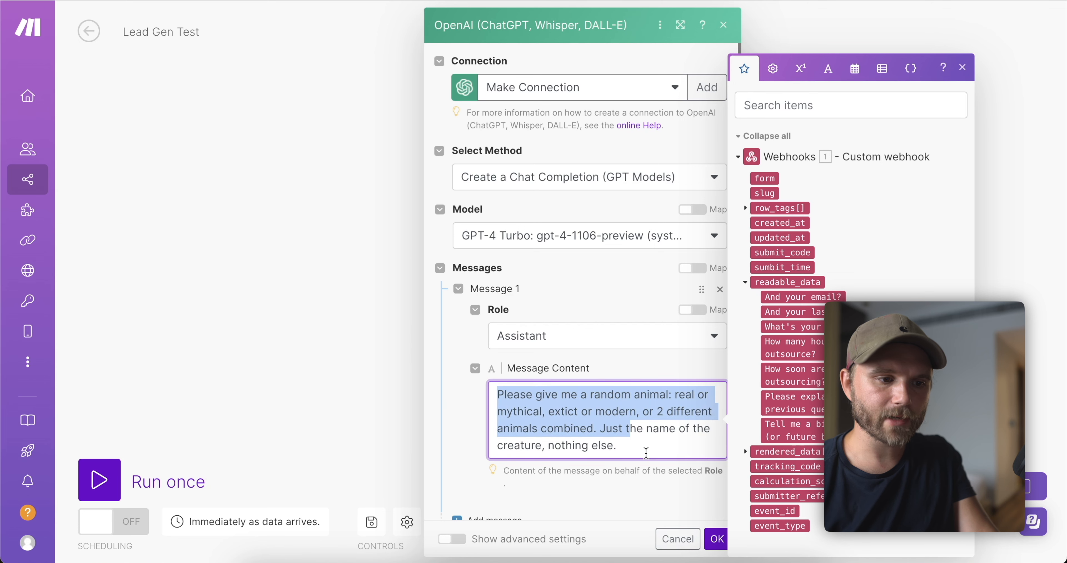
pyautogui.moveTo(646, 453); pyautogui.dragTo(553, 386)
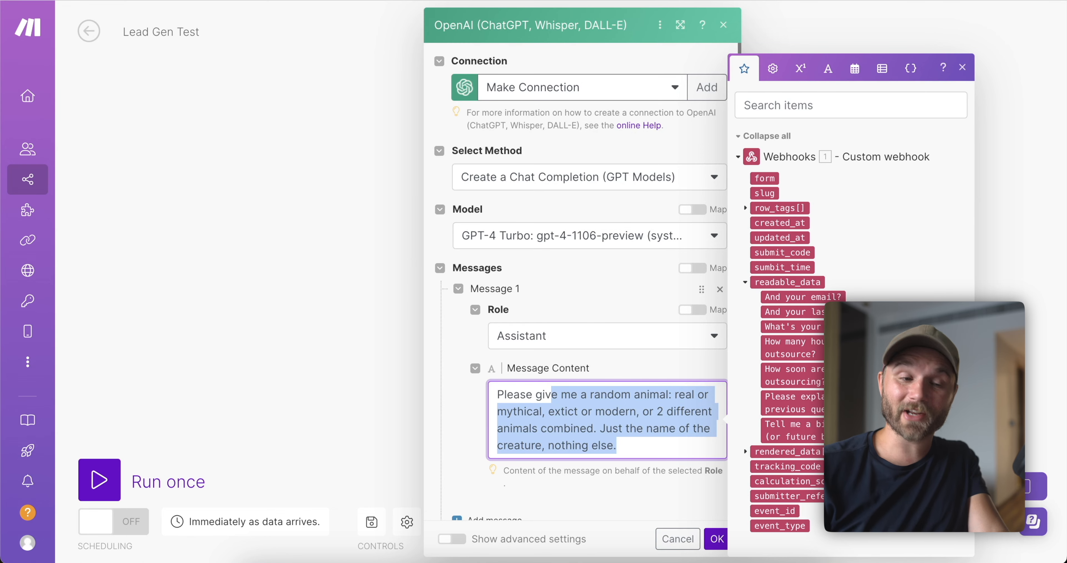
pyautogui.scroll(-2, 543, 276)
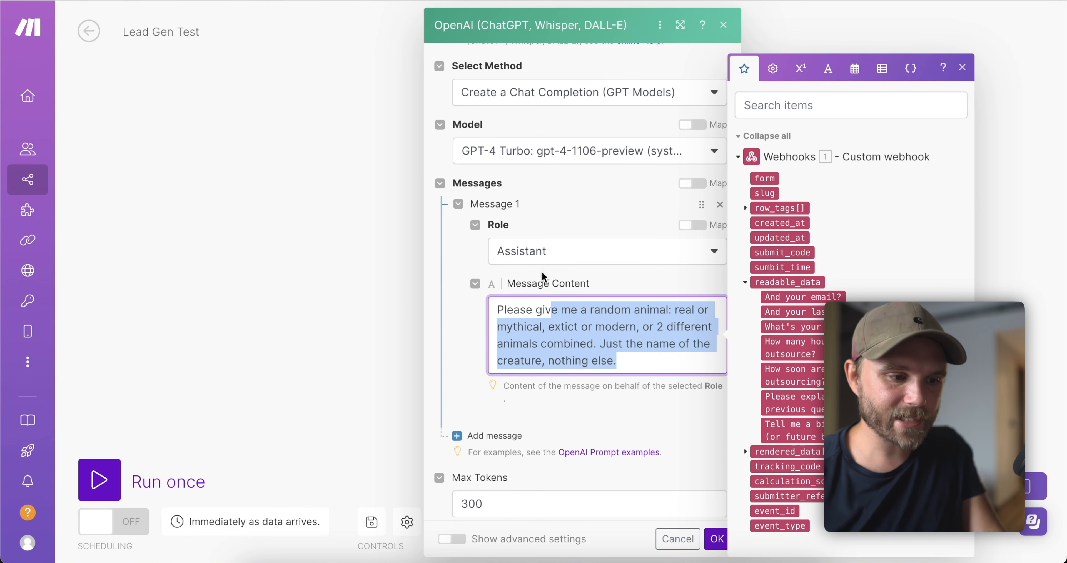
pyautogui.scroll(-2, 543, 276)
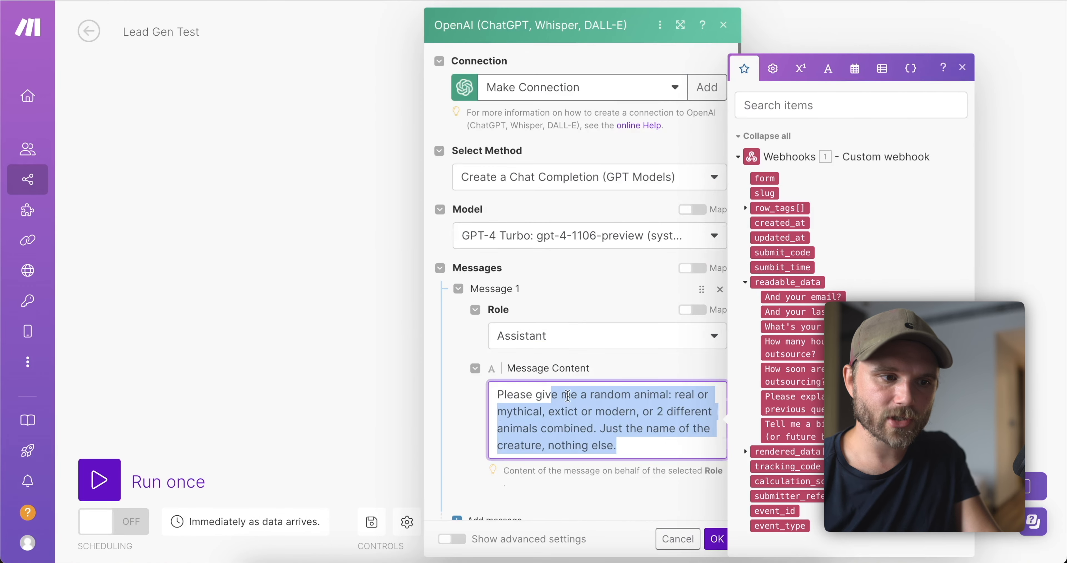
pyautogui.scroll(-1, 536, 398)
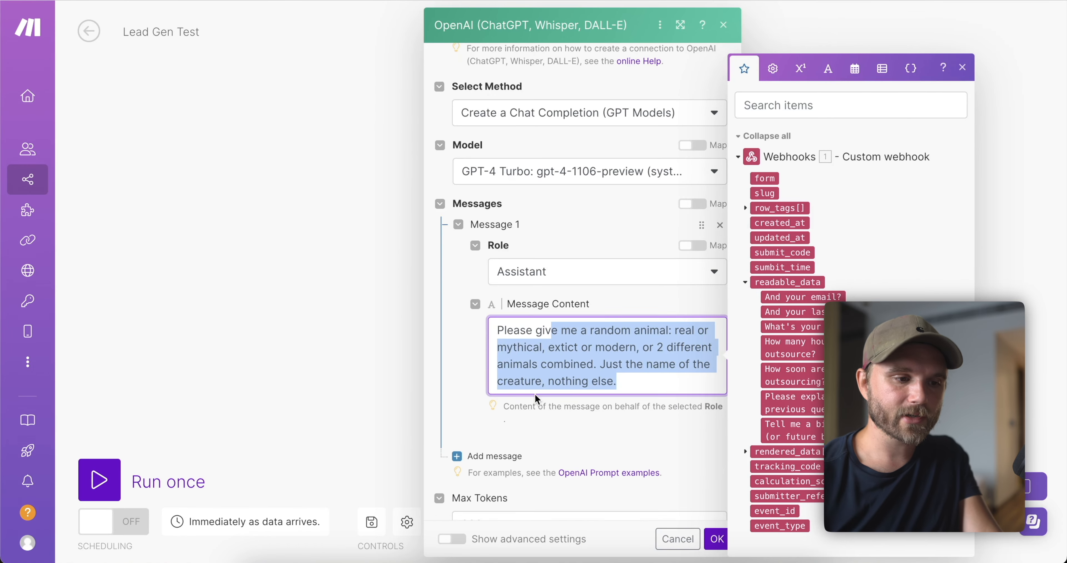
pyautogui.scroll(-3, 536, 398)
pyautogui.click(567, 411)
# Save the first OpenAI module and set the next one's model to GPT-4 Turbo.
pyautogui.click(717, 542)
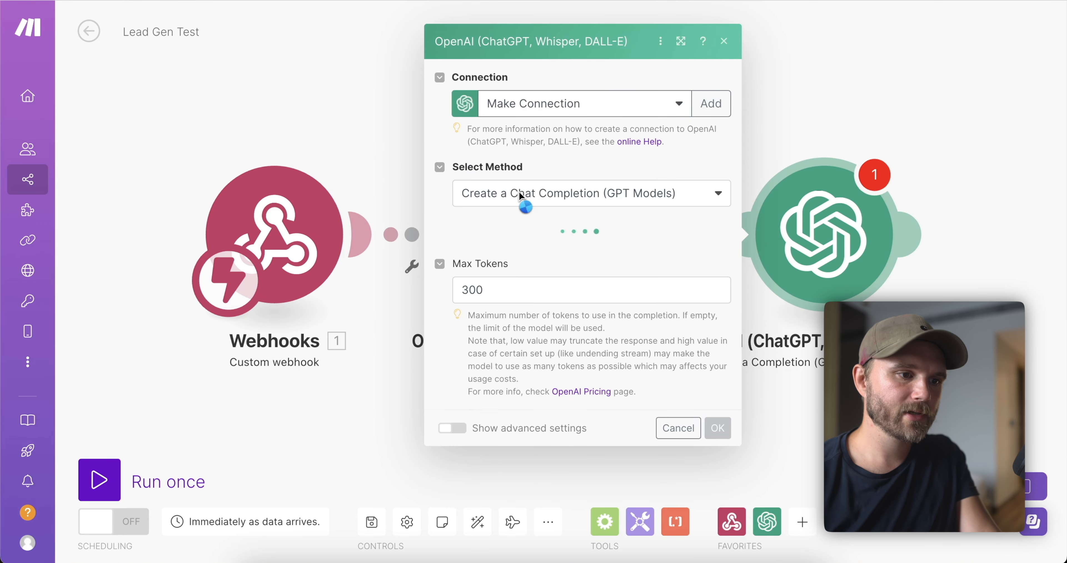
pyautogui.click(492, 236)
pyautogui.click(539, 292)
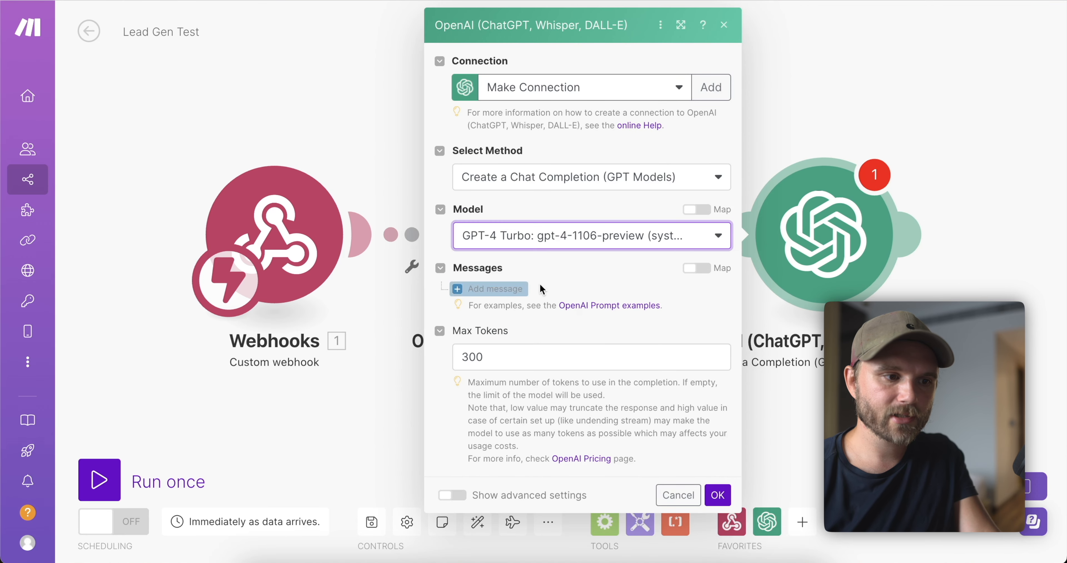
# Add an Assistant message with the pasted Entrepreneurship horoscope prompt.
pyautogui.click(518, 288)
pyautogui.click(541, 340)
pyautogui.click(529, 408)
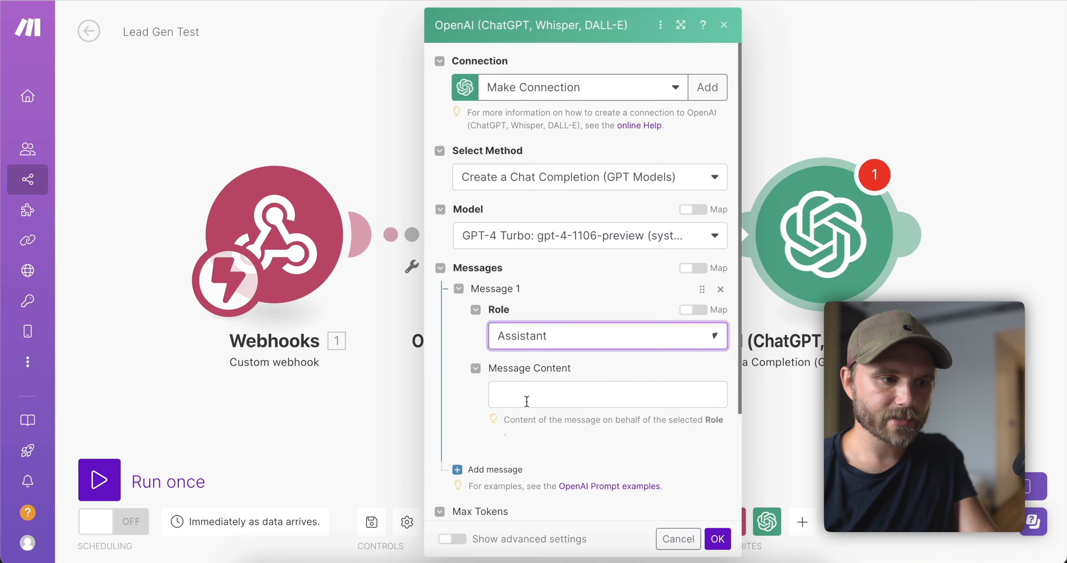
pyautogui.click(527, 401)
pyautogui.write('Generate a cheeky "Entrepreneurship" horoscope for someone with the name {{1.readable_data.`What\'s your first name?`}}')
pyautogui.press('BackSpace')
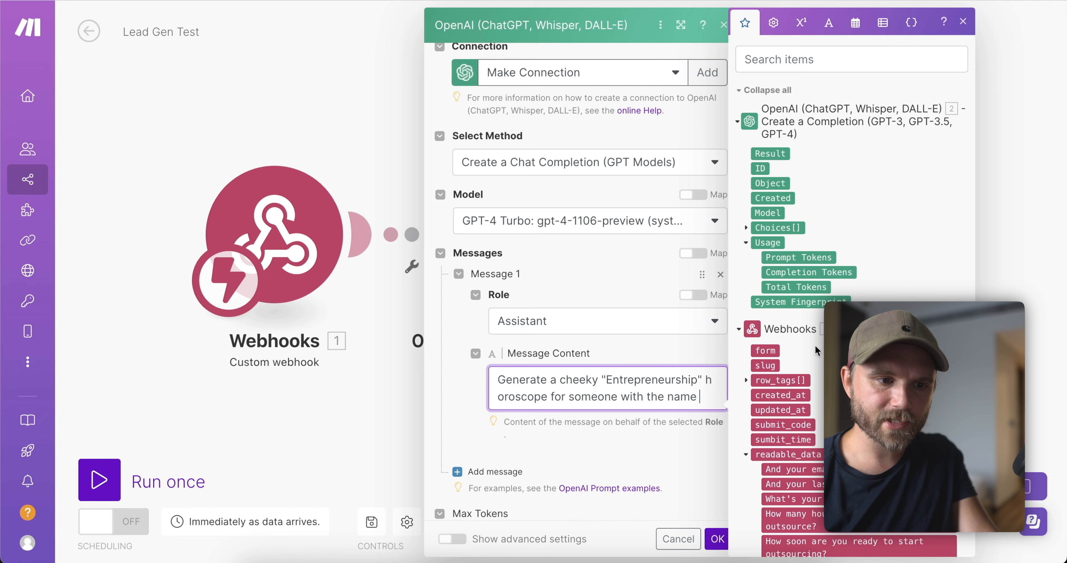
# Map the webhook's 'What's your first name?' answer into the prompt and save the module.
pyautogui.scroll(-3, 816, 350)
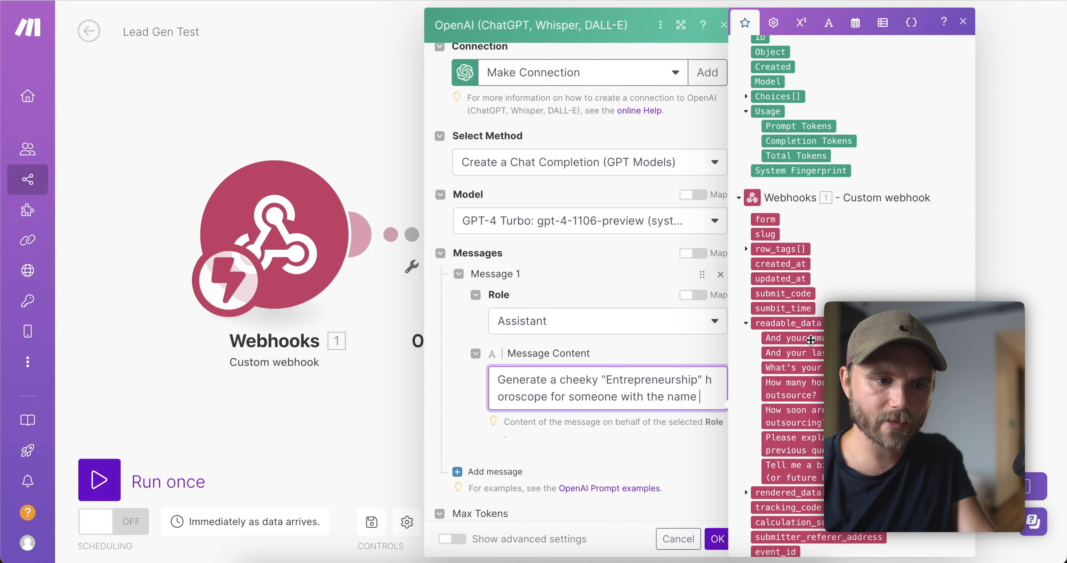
pyautogui.click(793, 368)
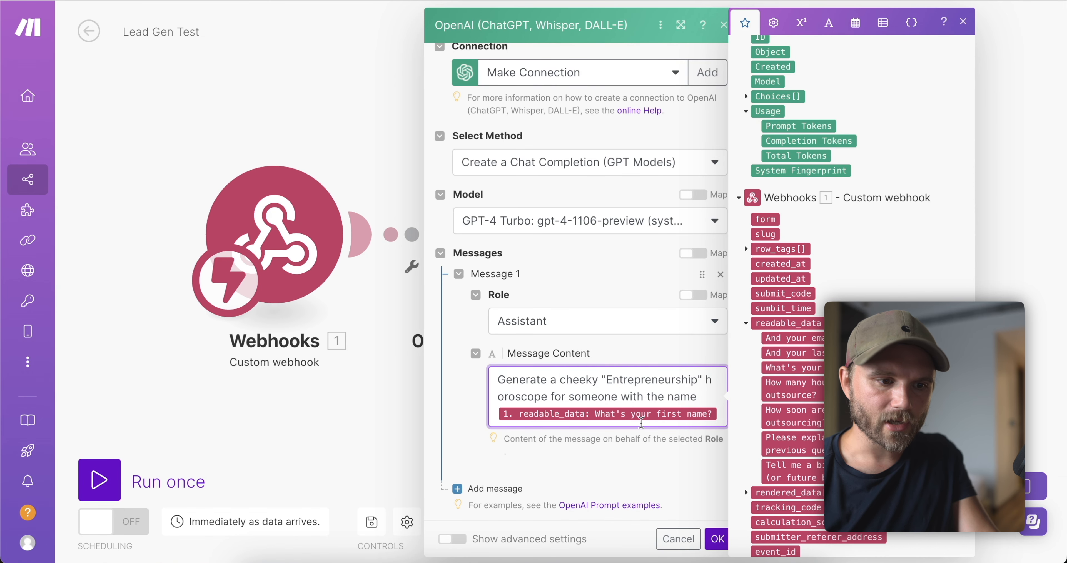
pyautogui.write('.')
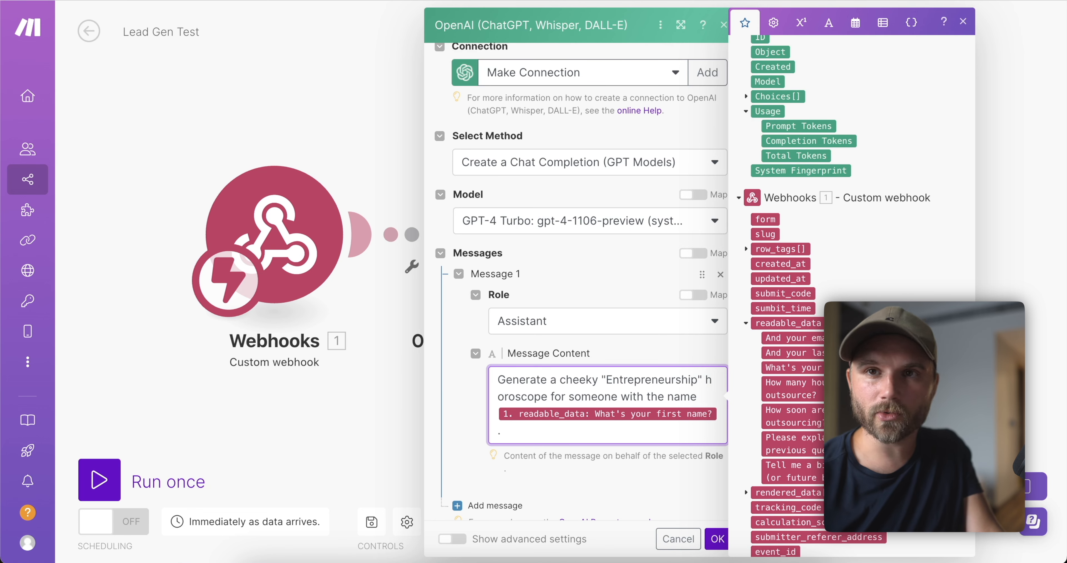
pyautogui.click(617, 472)
pyautogui.scroll(-3, 609, 435)
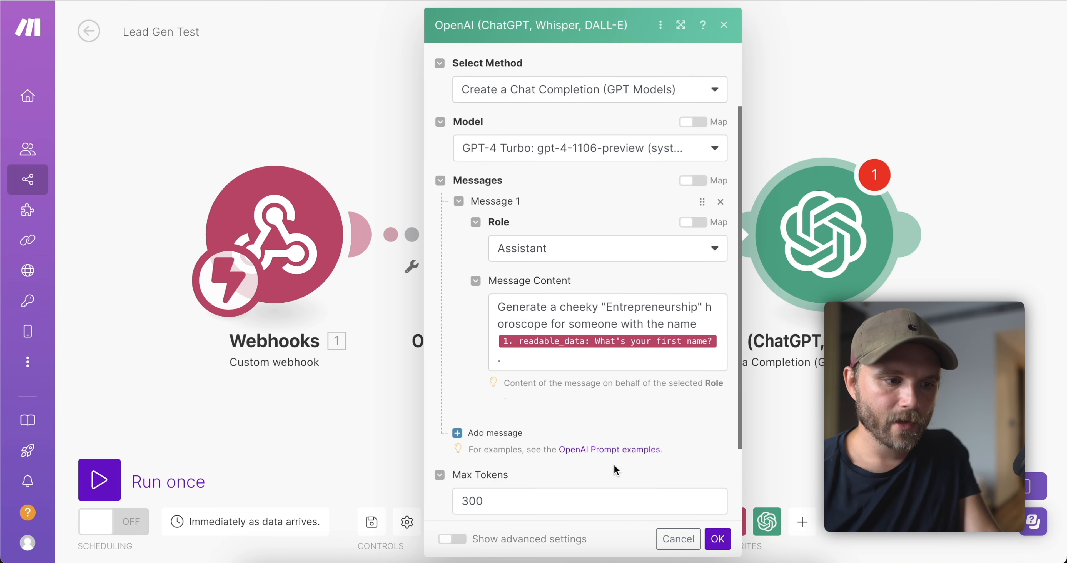
pyautogui.click(538, 275)
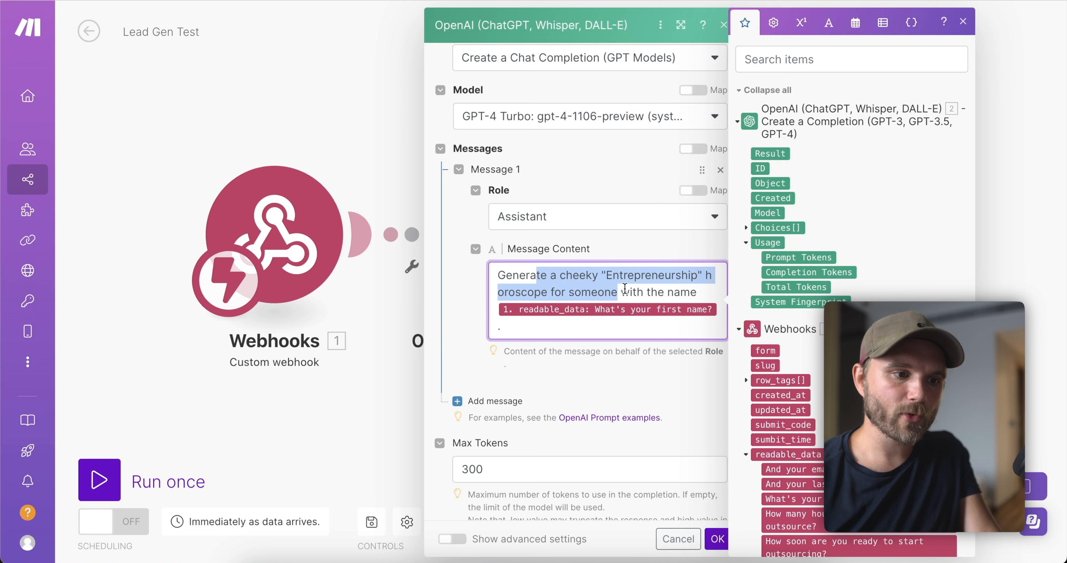
pyautogui.click(658, 282)
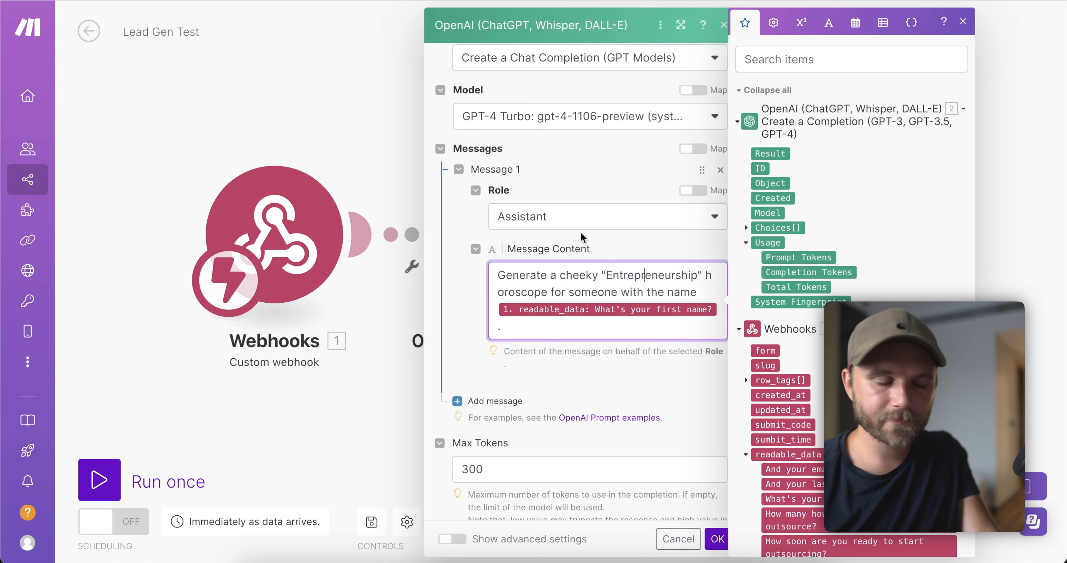
pyautogui.scroll(3, 592, 257)
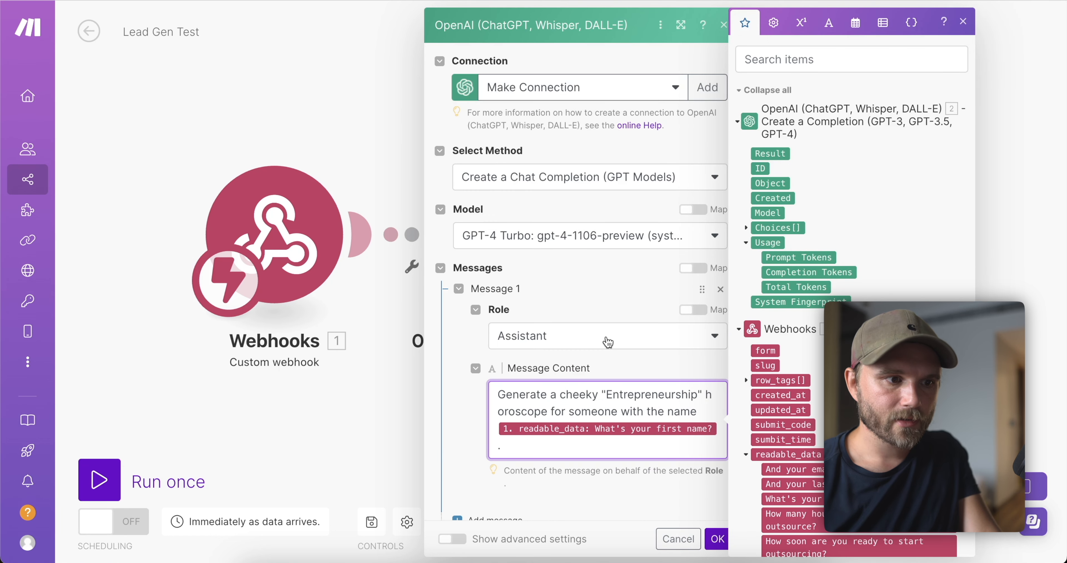
pyautogui.click(716, 539)
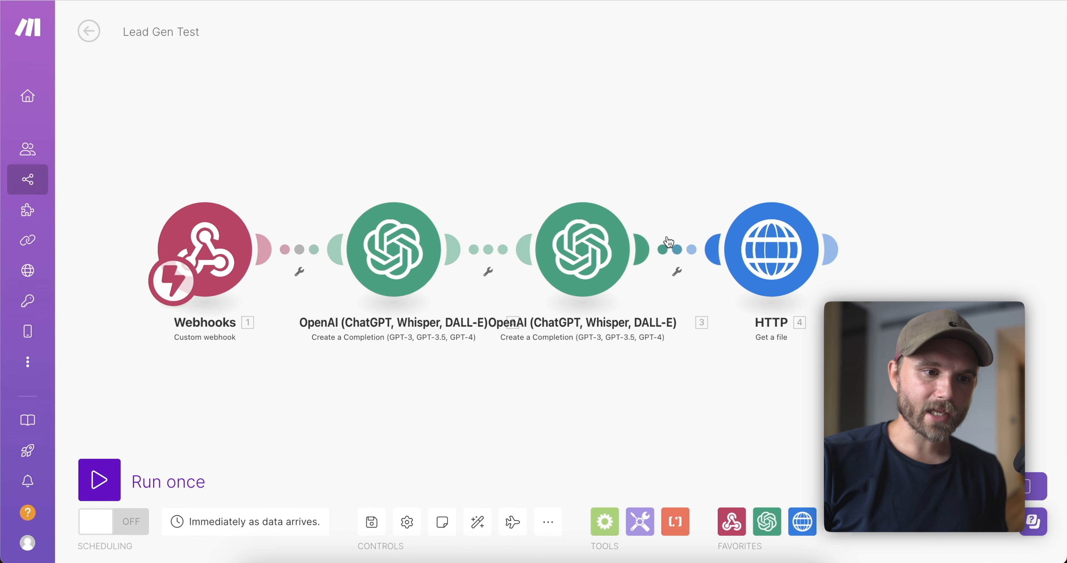
# Review the HTTP module's image-prompt URL, then choose Nexweave as the next module's app.
pyautogui.click(763, 248)
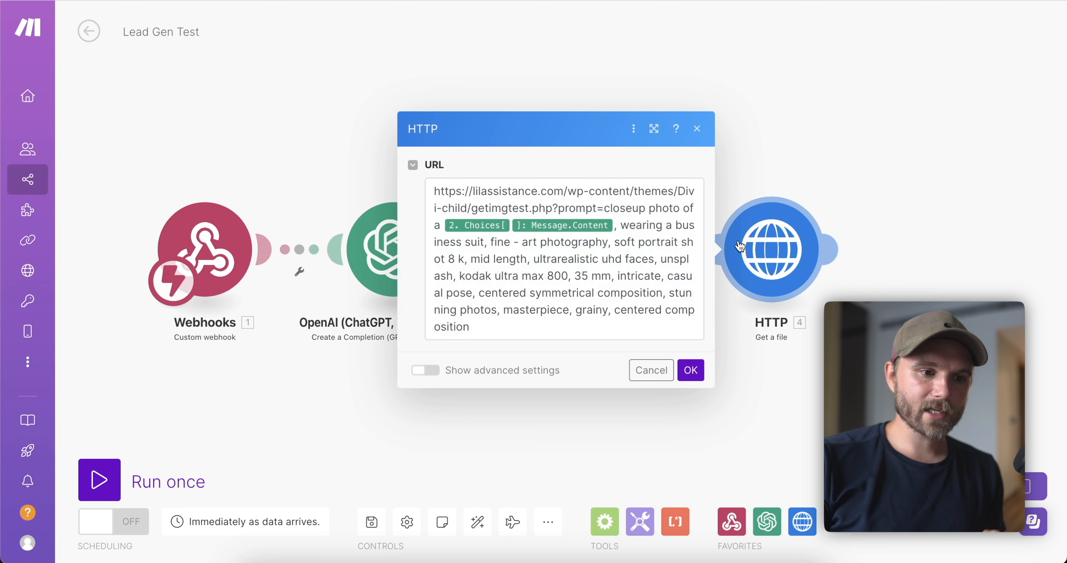
pyautogui.click(610, 276)
pyautogui.moveTo(585, 293); pyautogui.dragTo(551, 258)
pyautogui.click(596, 193)
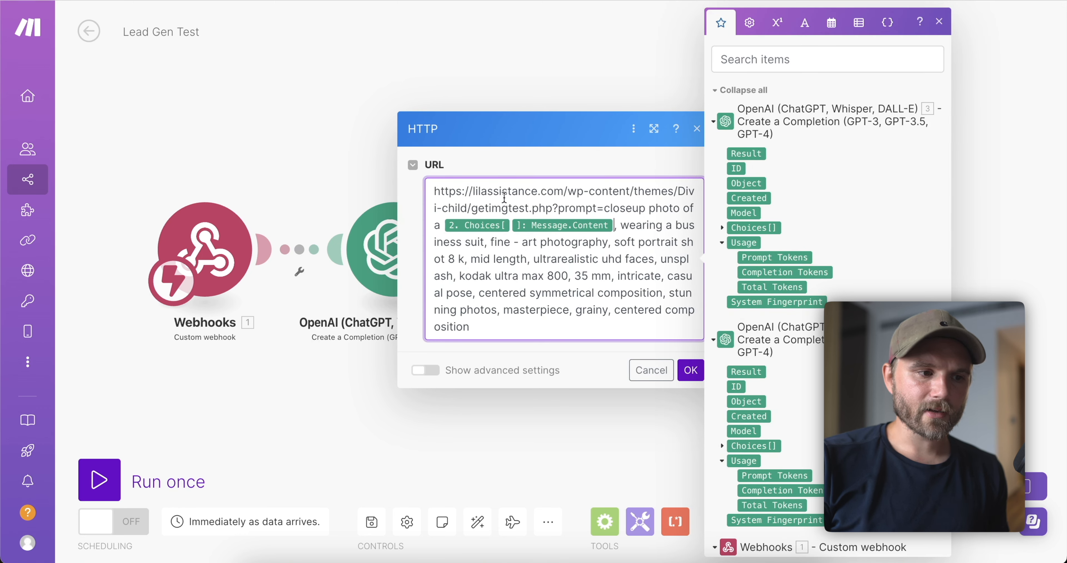
pyautogui.moveTo(604, 208); pyautogui.dragTo(613, 209)
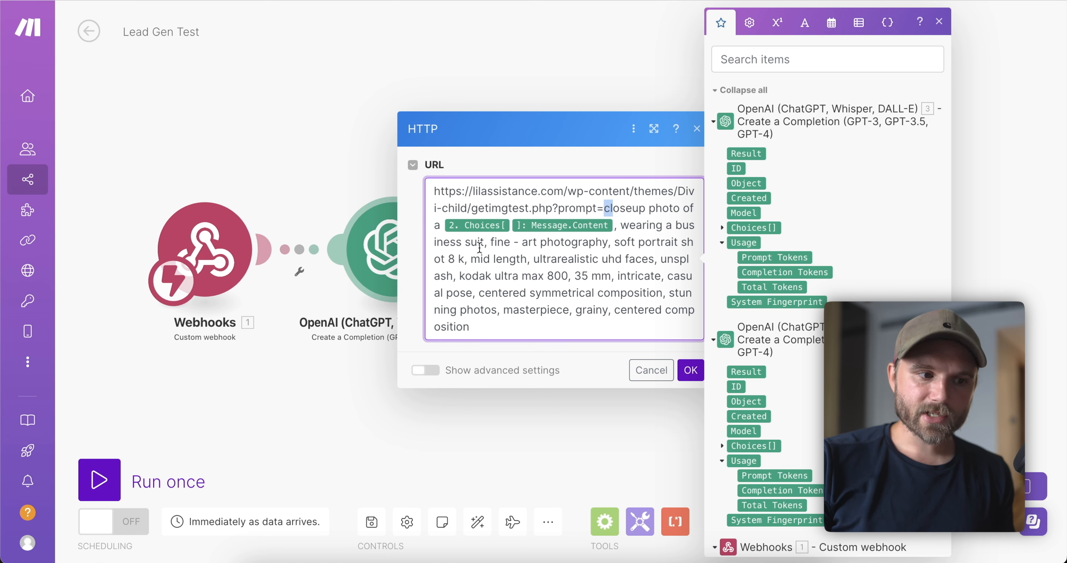
pyautogui.moveTo(480, 242); pyautogui.dragTo(533, 259)
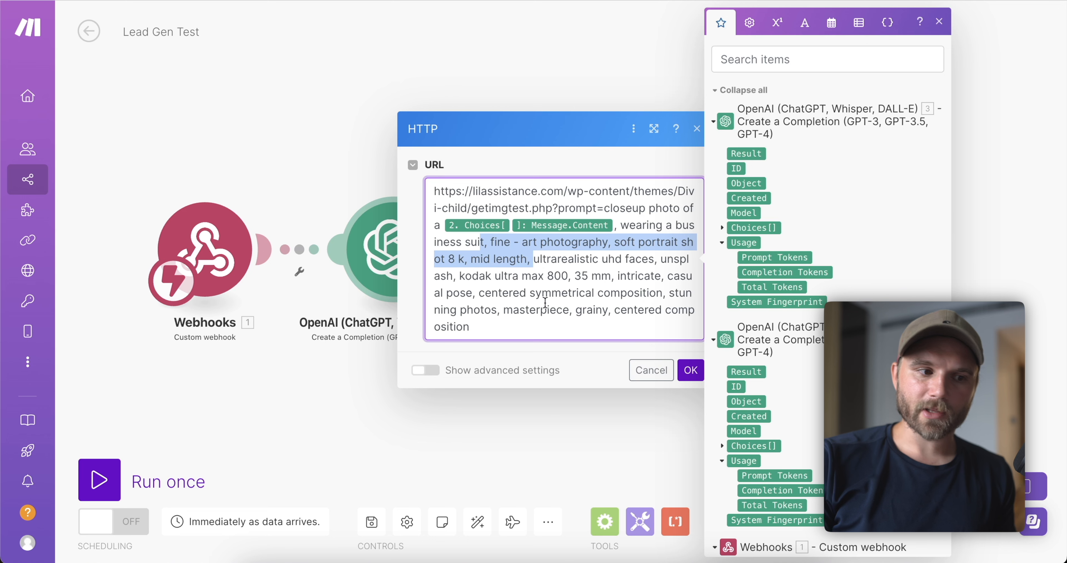
pyautogui.moveTo(552, 325); pyautogui.dragTo(625, 227)
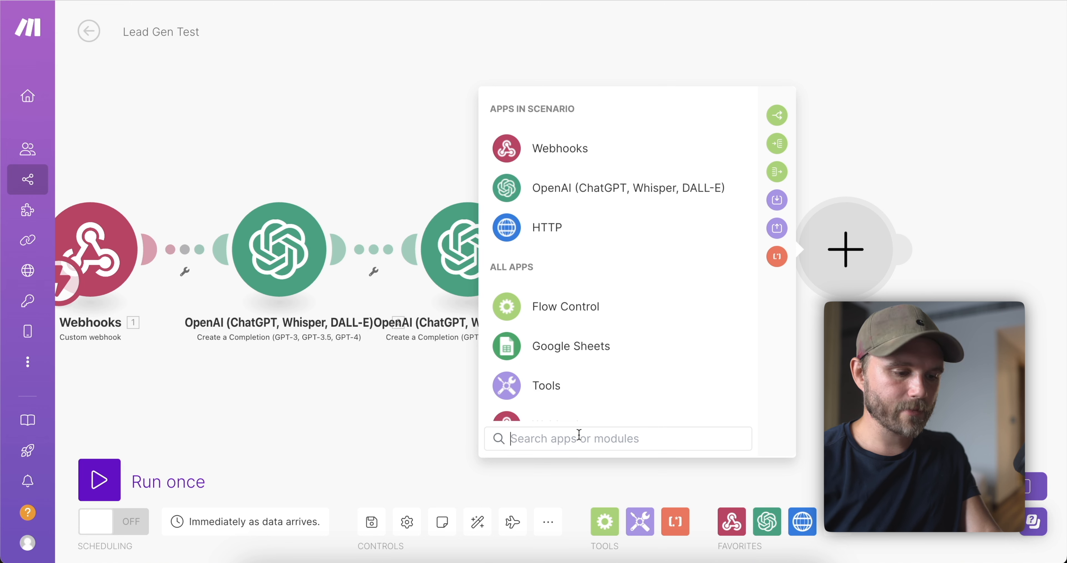
pyautogui.write('nex')
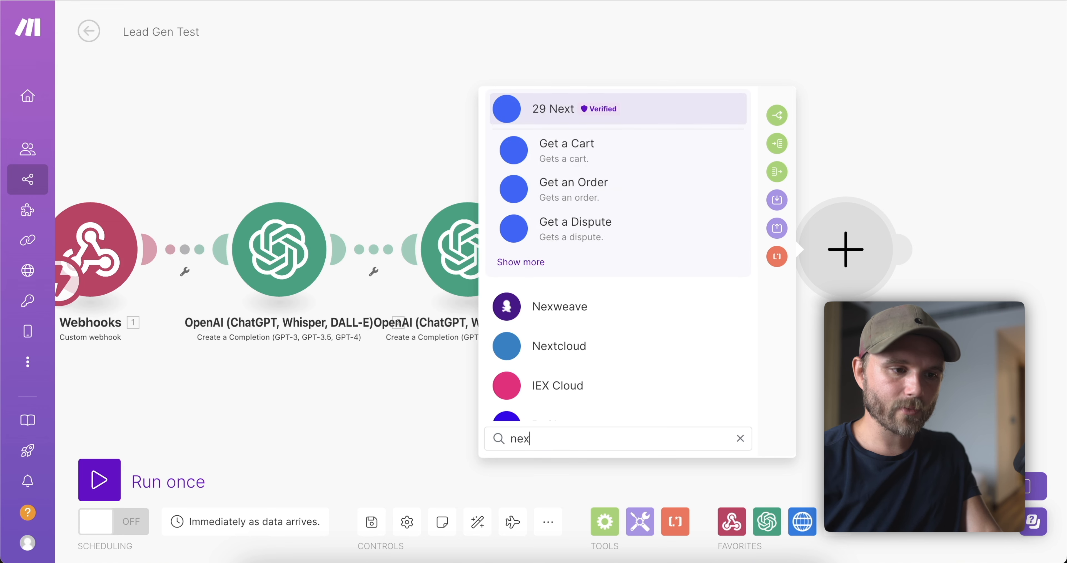
pyautogui.click(524, 316)
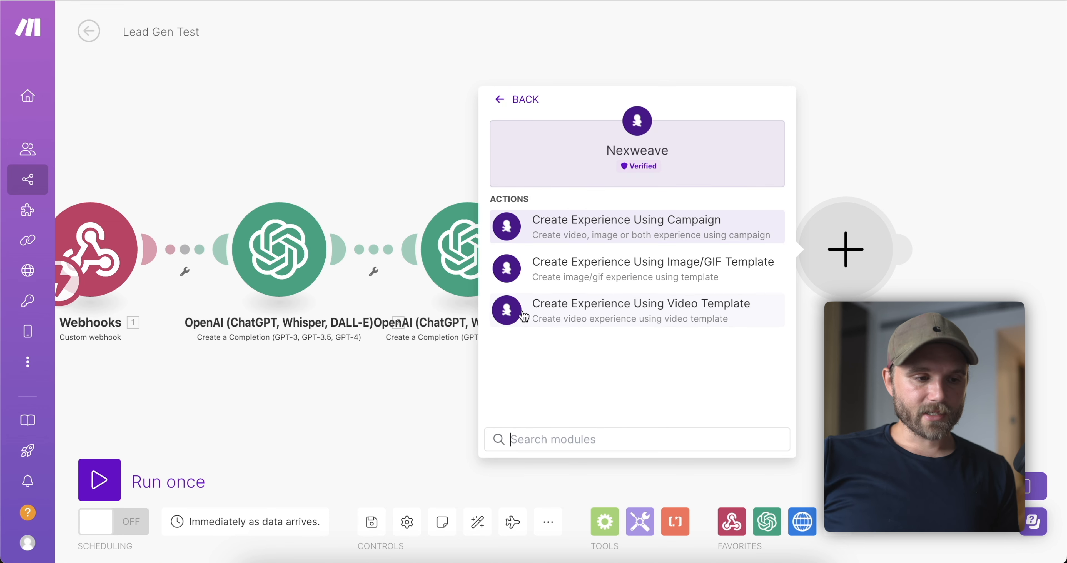
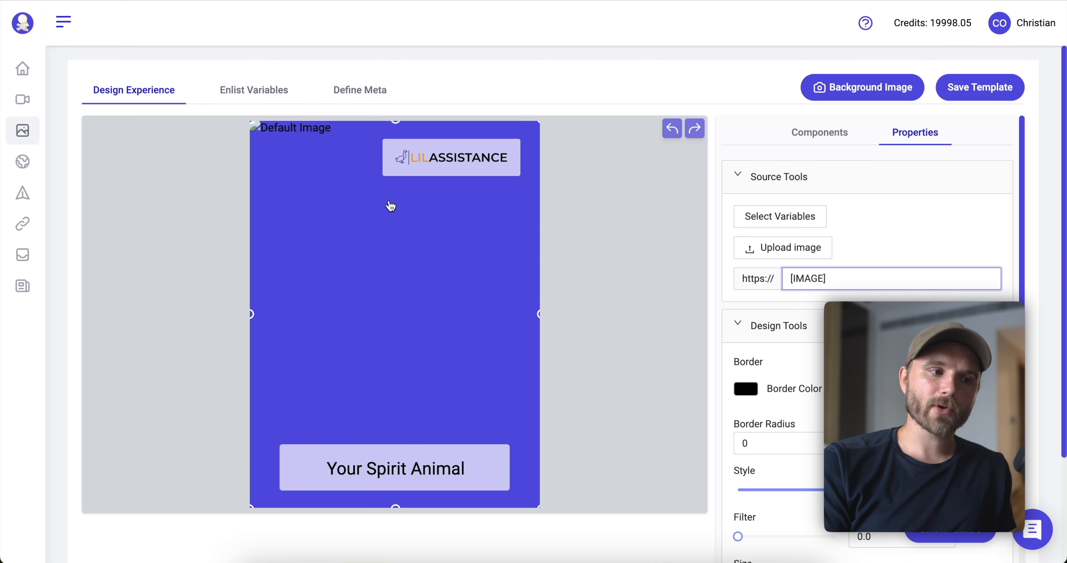
# Select the Your Spirit Animal text and highlight its [USER] placeholder in the content settings.
pyautogui.click(341, 479)
pyautogui.click(761, 185)
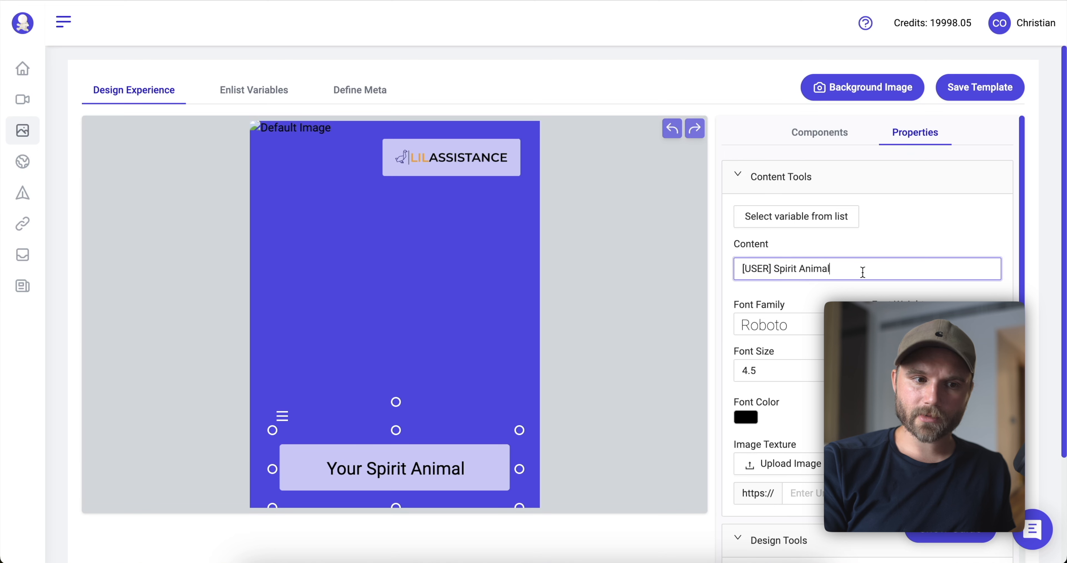
pyautogui.moveTo(862, 269); pyautogui.dragTo(768, 246)
pyautogui.doubleClick(757, 269)
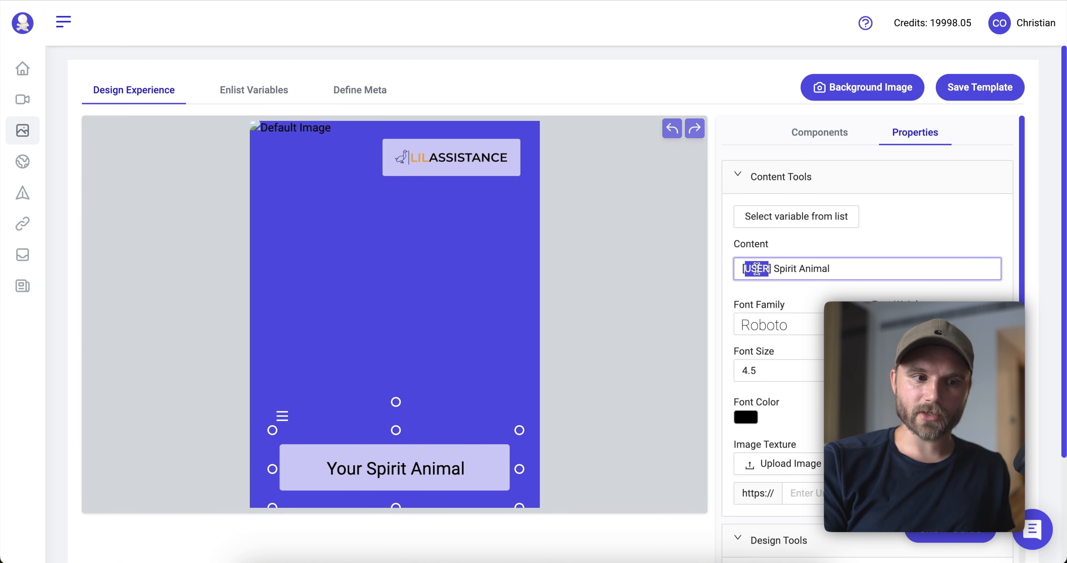
pyautogui.moveTo(775, 261); pyautogui.dragTo(732, 252)
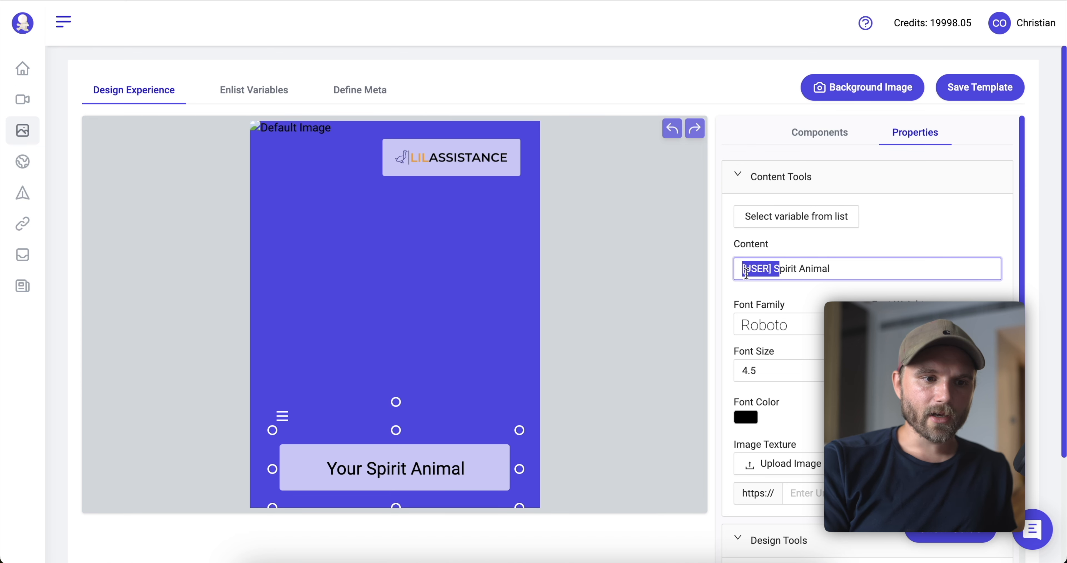
pyautogui.scroll(-3, 806, 323)
pyautogui.scroll(3, 806, 323)
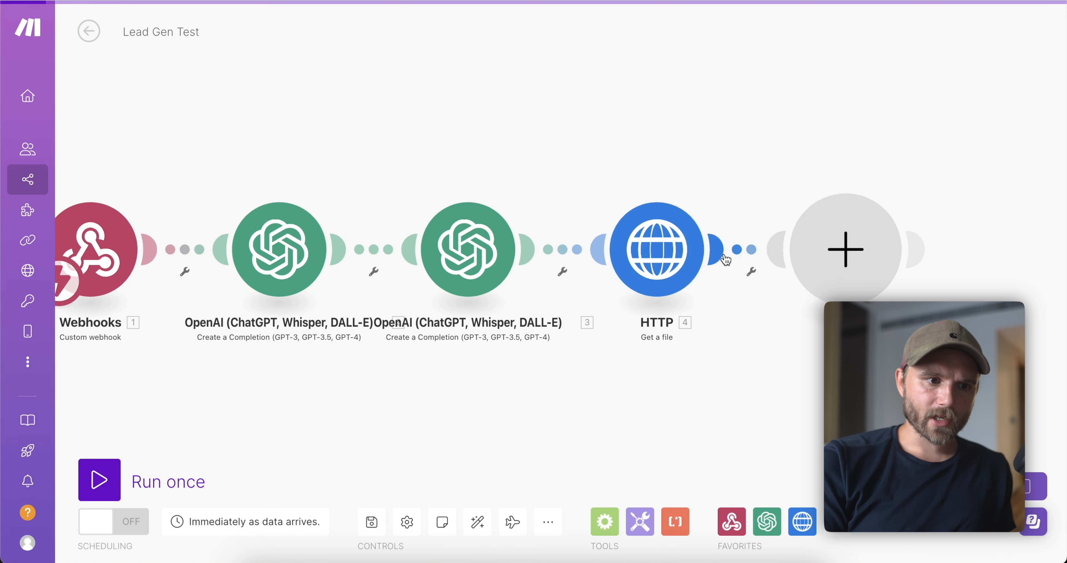
# Replace the Nexweave USER value 'Your' with the mapped last-name answer followed by 's.
pyautogui.click(845, 249)
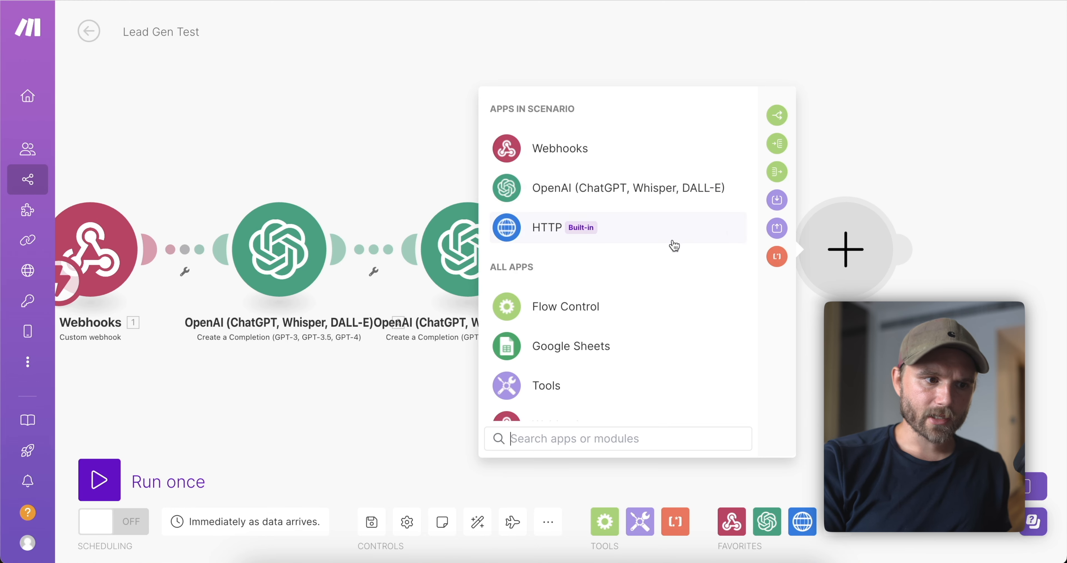
pyautogui.scroll(-2, 655, 290)
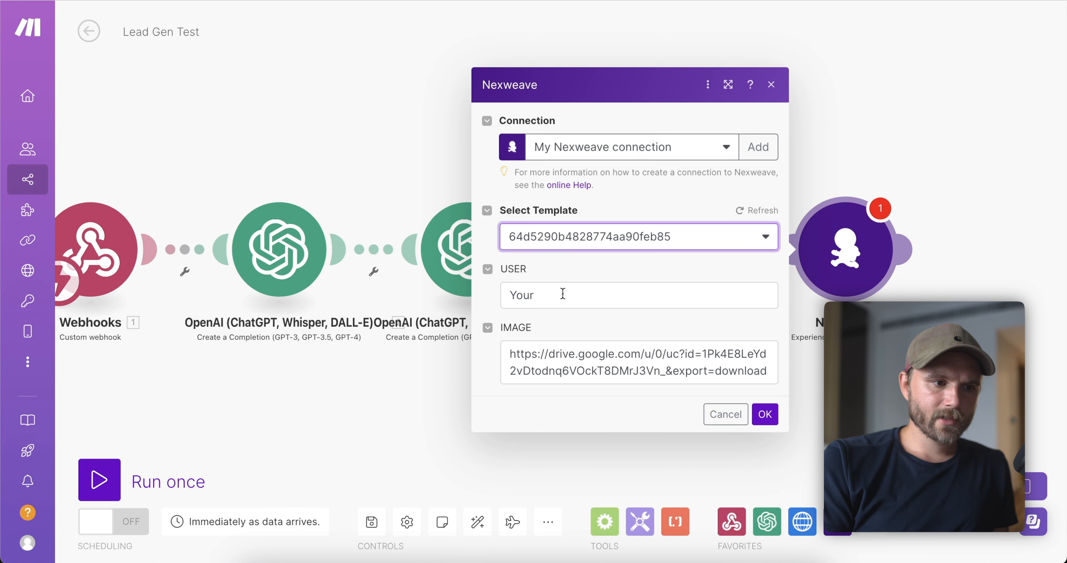
pyautogui.click(559, 295)
pyautogui.hotkey('ctrl', 'a')
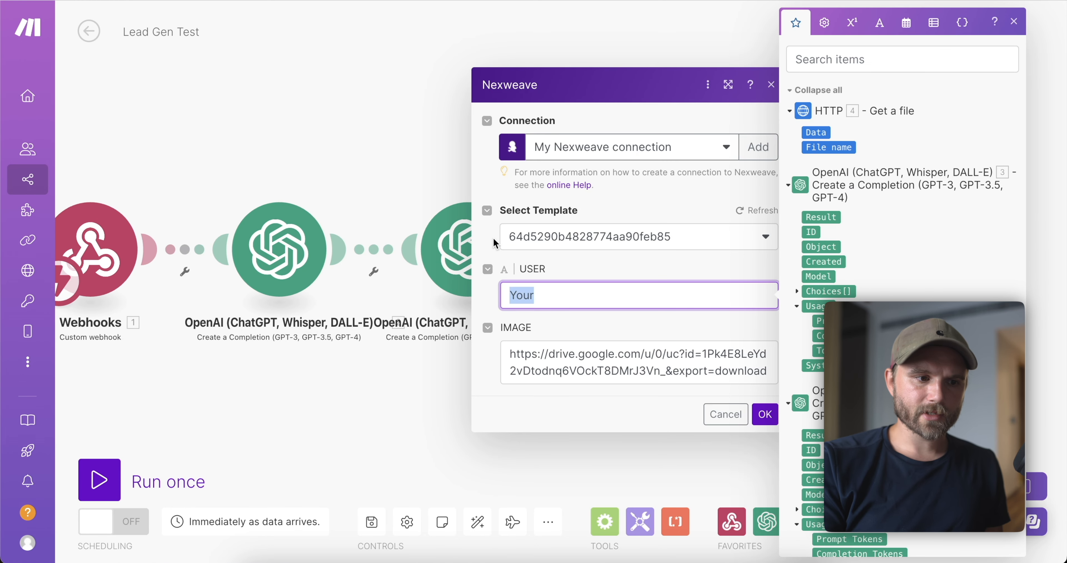
pyautogui.press('BackSpace')
pyautogui.scroll(-10, 903, 207)
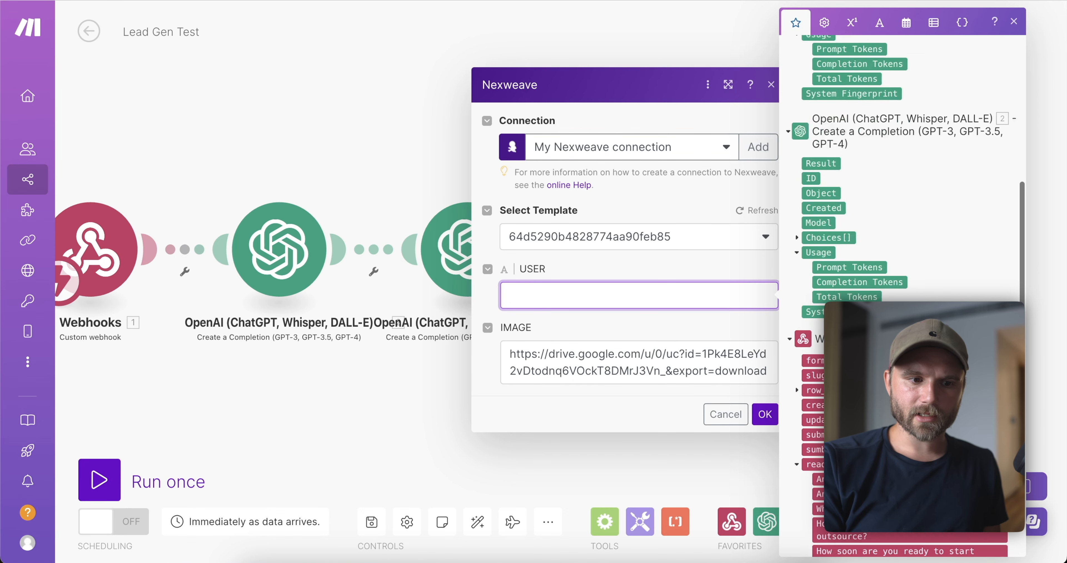
pyautogui.click(818, 446)
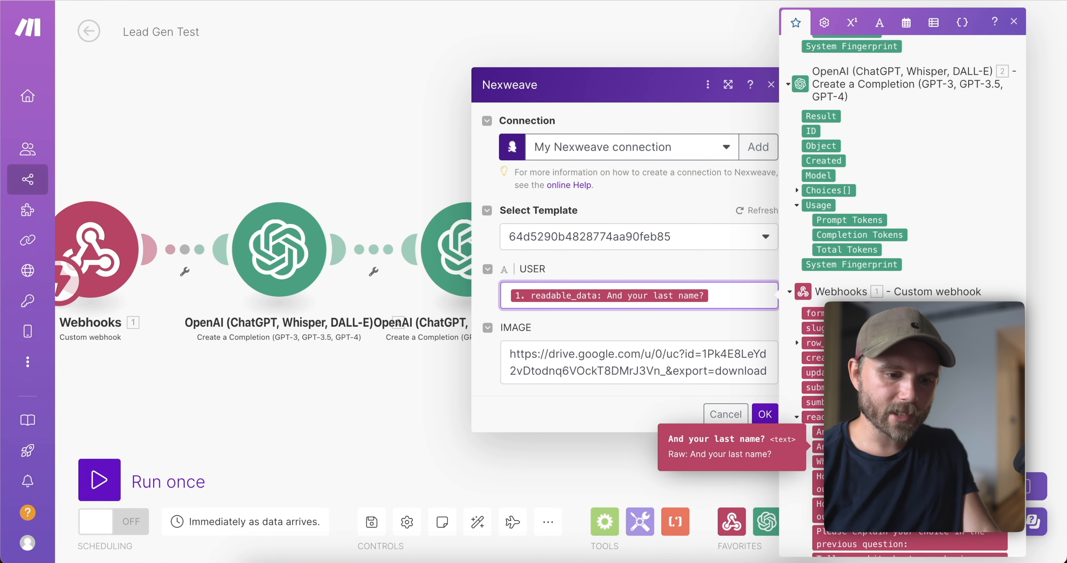
pyautogui.write("'s")
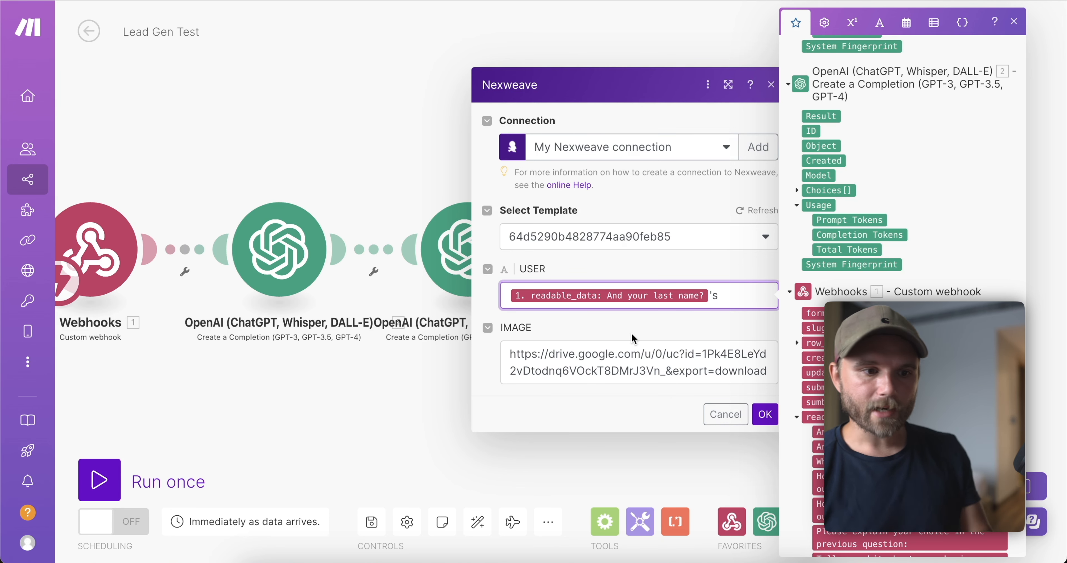
# Clear the Nexweave IMAGE URL field.
pyautogui.click(638, 355)
pyautogui.press('super+a')
pyautogui.press('BackSpace')
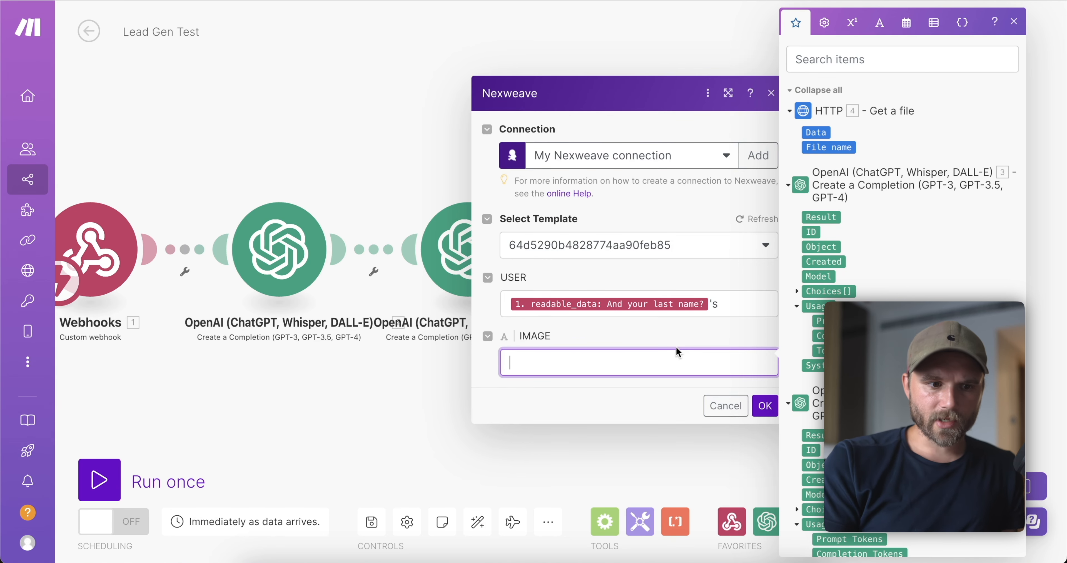
pyautogui.scroll(-2, 793, 231)
pyautogui.scroll(2, 793, 231)
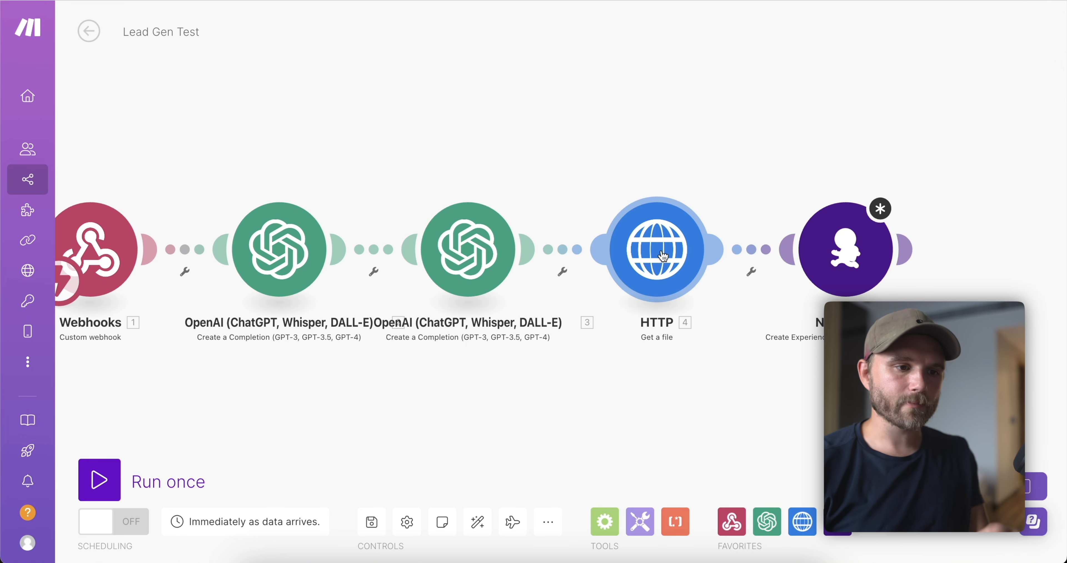
# Clear the HTTP step's URL and delete the HTTP Get a file module.
pyautogui.click(651, 254)
pyautogui.click(761, 261)
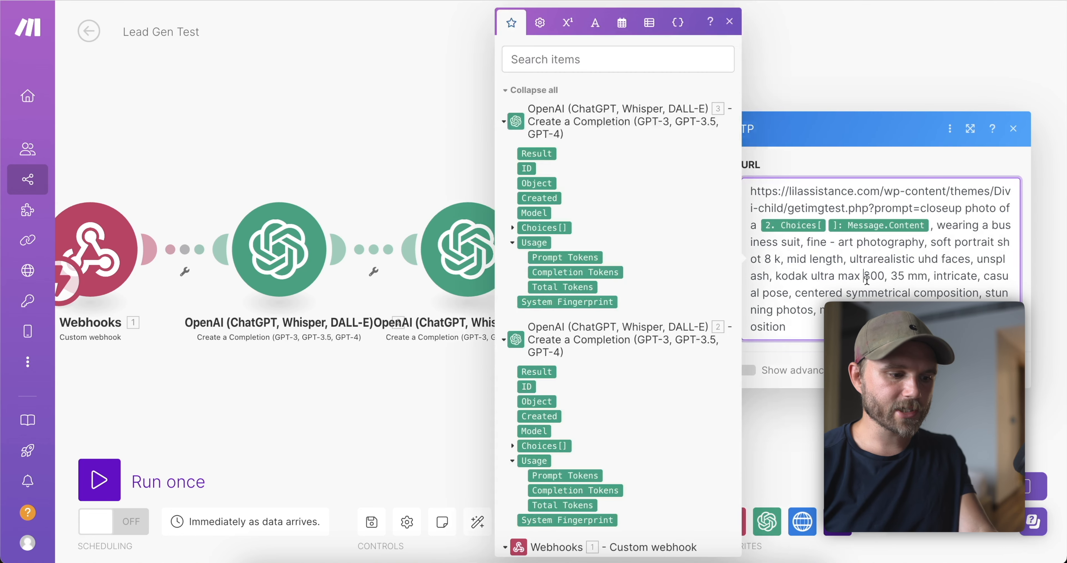
pyautogui.hotkey('ctrl', 'a')
pyautogui.press('BackSpace')
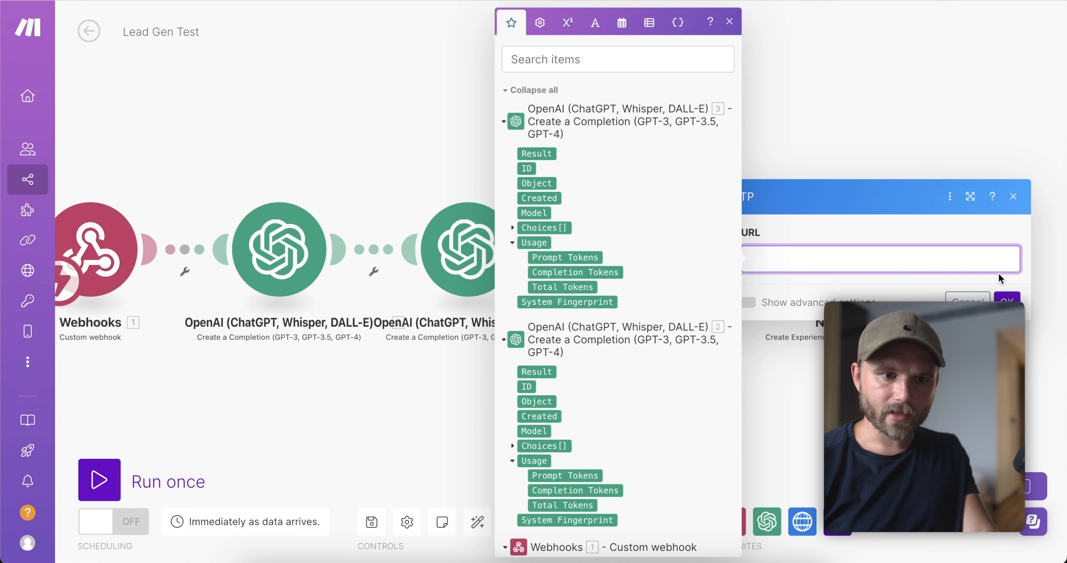
pyautogui.click(972, 298)
pyautogui.rightClick(681, 254)
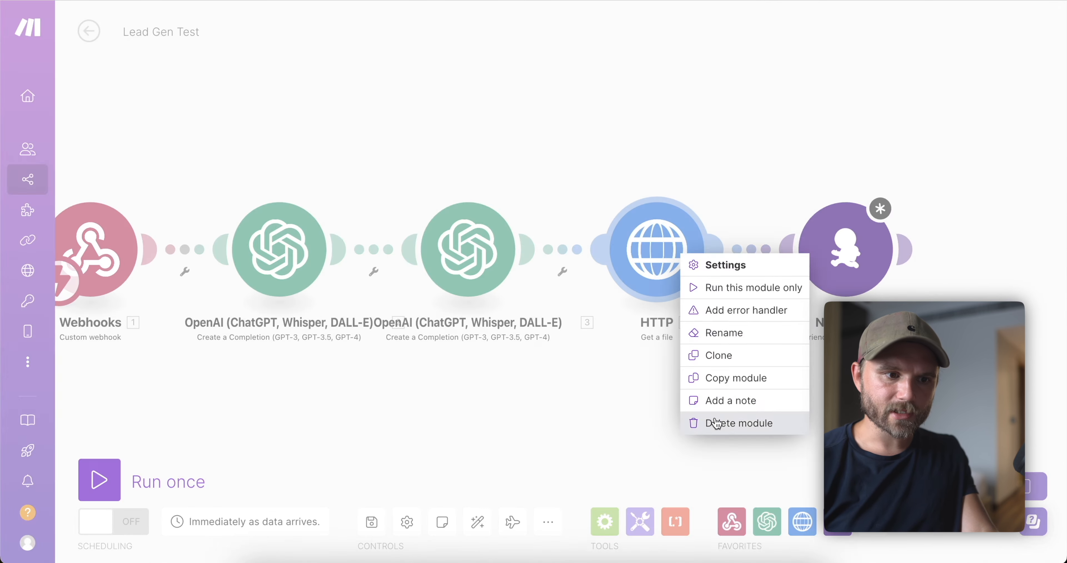
pyautogui.click(716, 423)
pyautogui.rightClick(831, 276)
pyautogui.rightClick(632, 256)
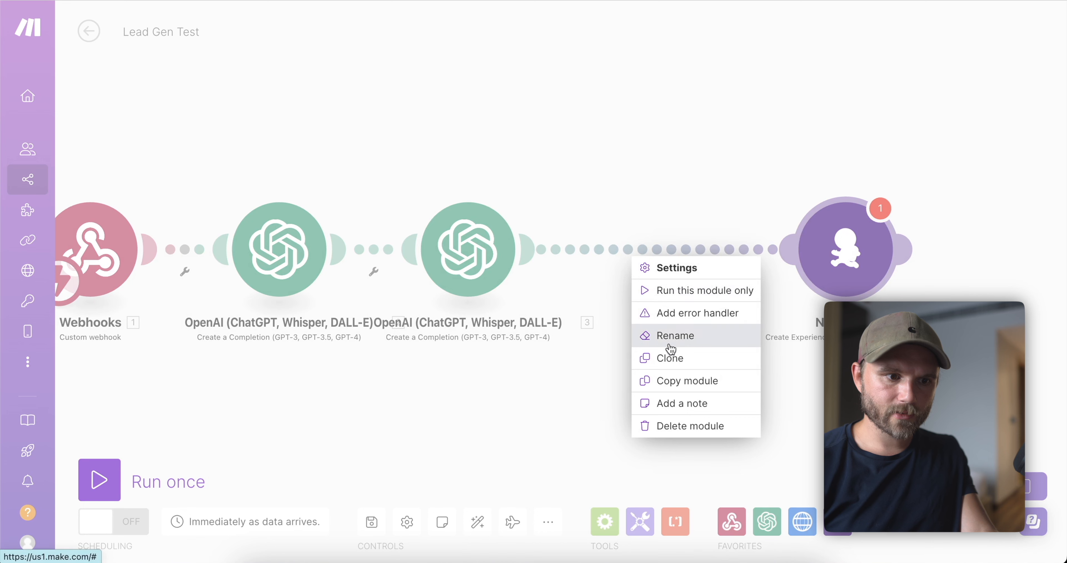
# Add an HTTP Resolve a target URL step after OpenAI with the pasted image-prompt URL.
pyautogui.click(684, 267)
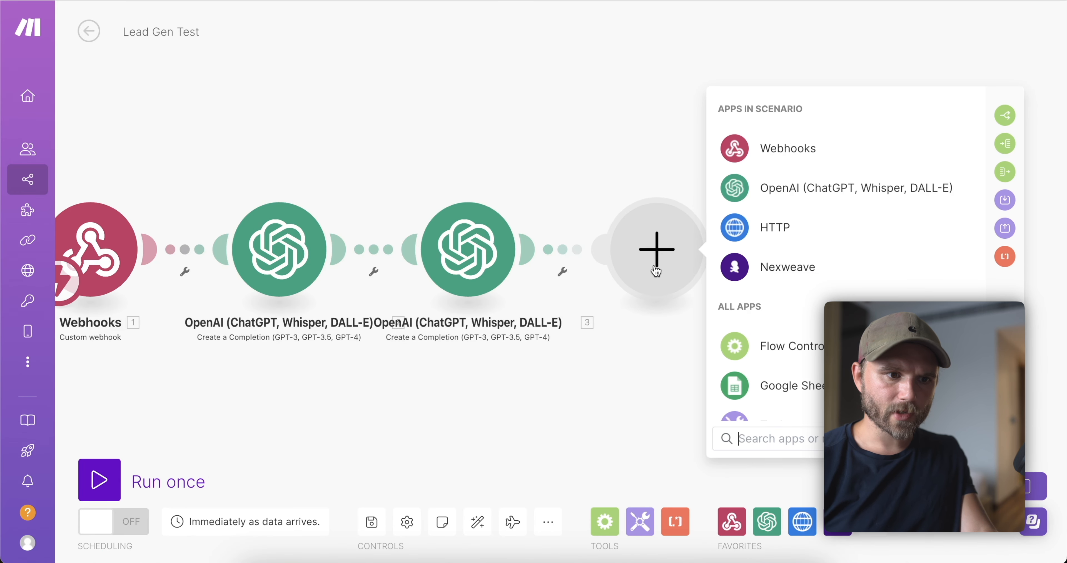
pyautogui.click(771, 227)
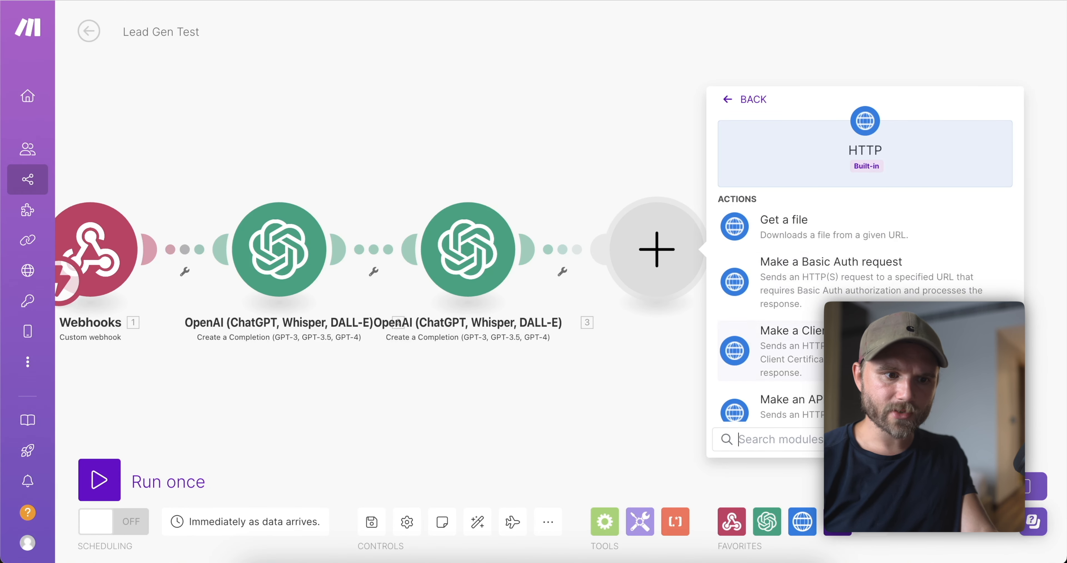
pyautogui.scroll(-6, 767, 269)
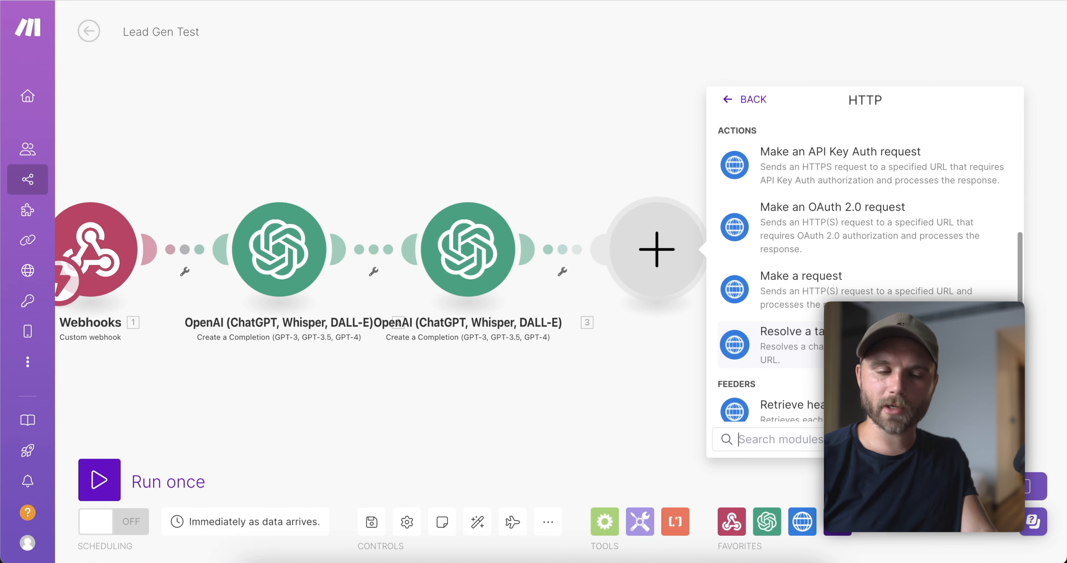
pyautogui.scroll(6, 767, 248)
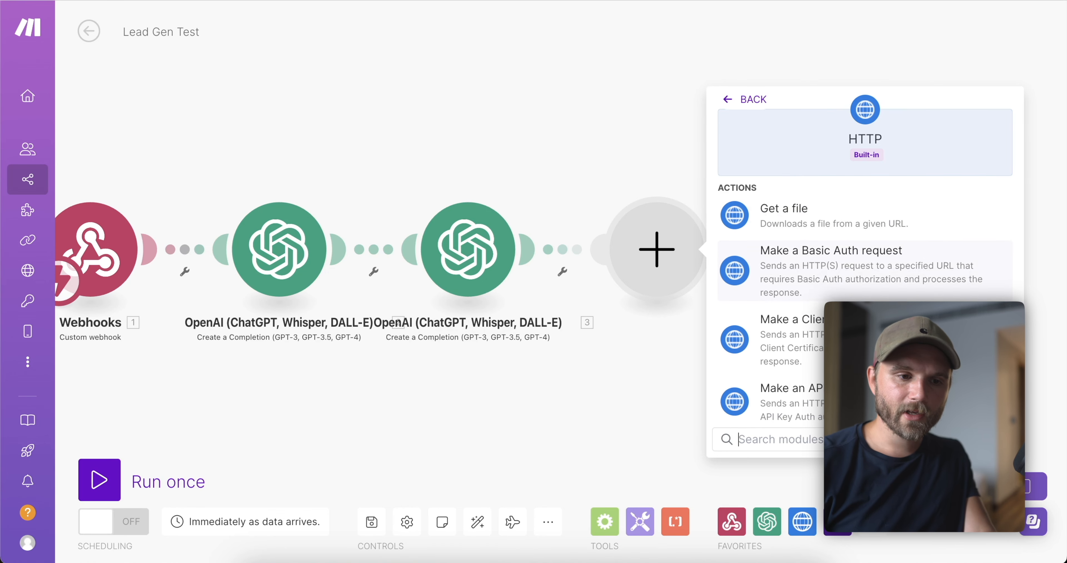
pyautogui.scroll(-6, 766, 269)
pyautogui.click(779, 317)
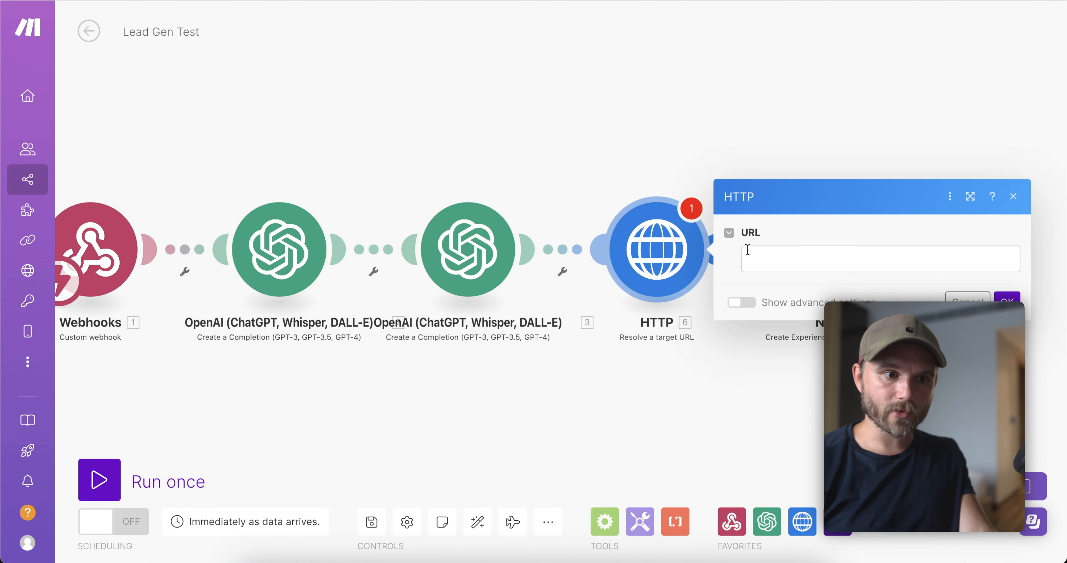
pyautogui.click(748, 250)
pyautogui.hotkey('ctrl', 'v')
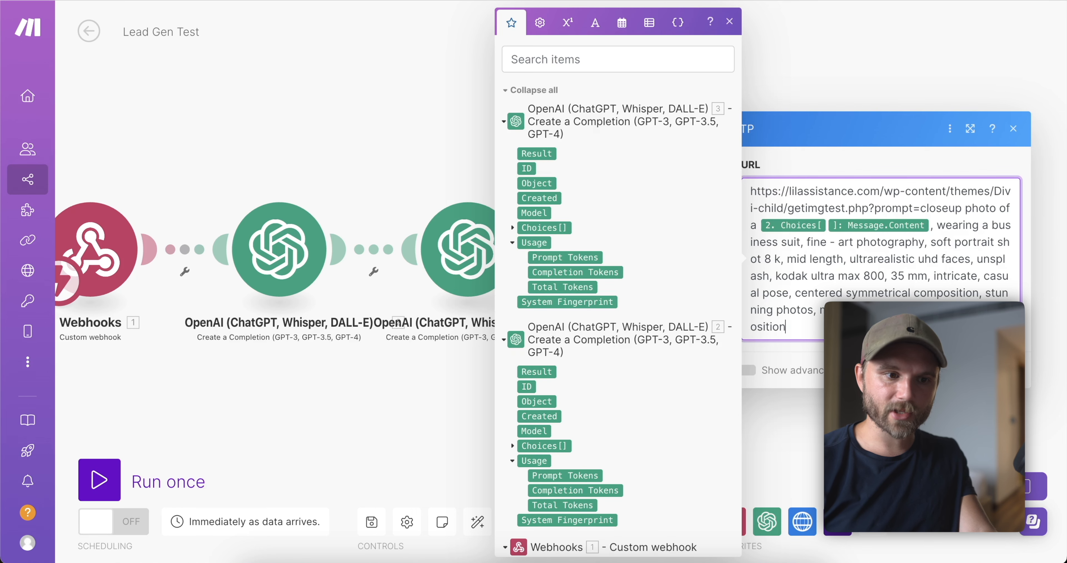
pyautogui.click(1003, 408)
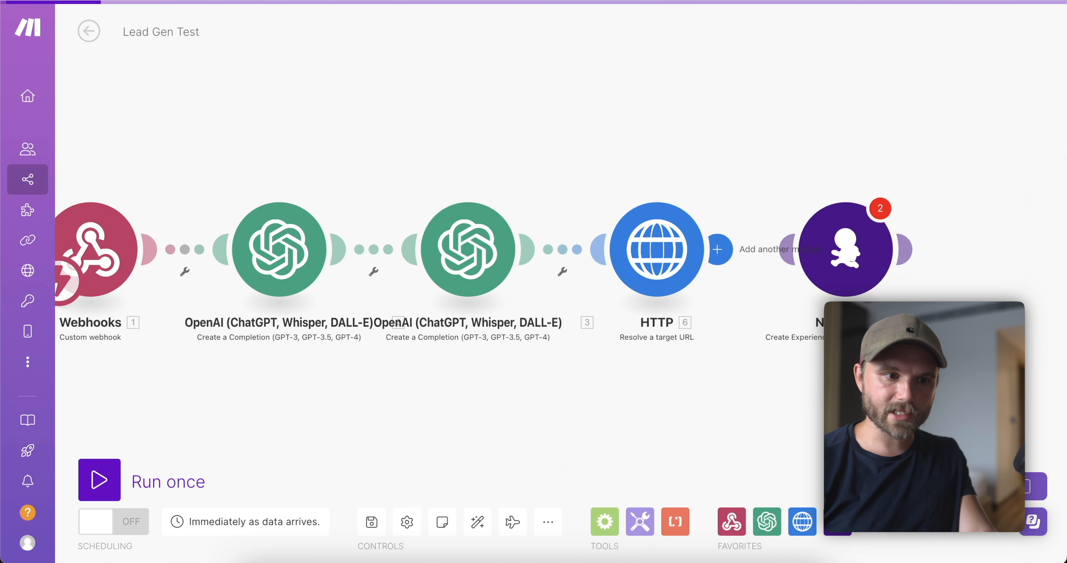
pyautogui.click(852, 252)
# Save the scenario, accepting the warnings.
pyautogui.click(586, 363)
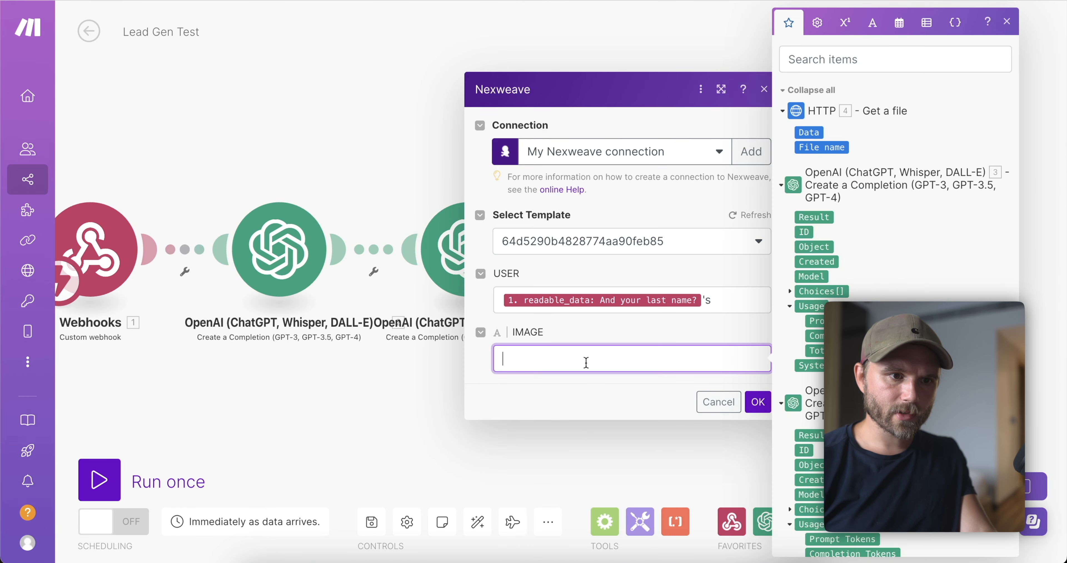
pyautogui.click(391, 206)
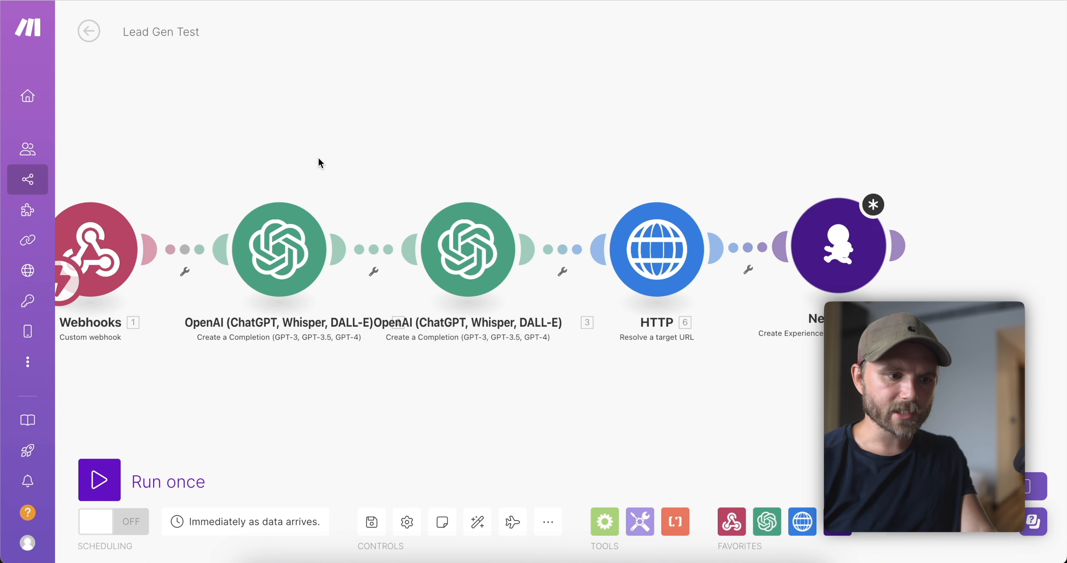
pyautogui.click(380, 533)
pyautogui.click(621, 540)
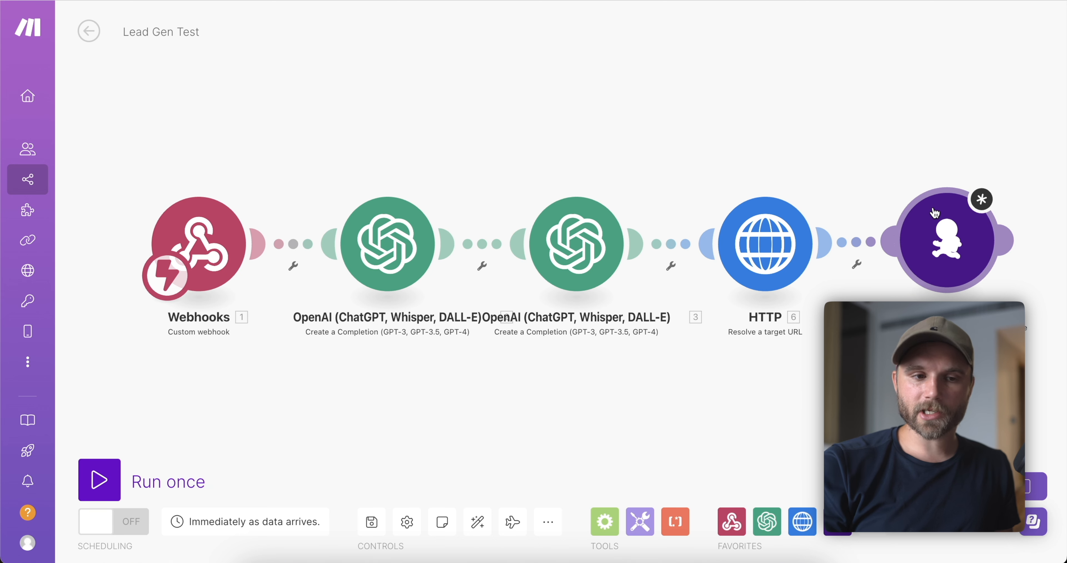
pyautogui.click(375, 519)
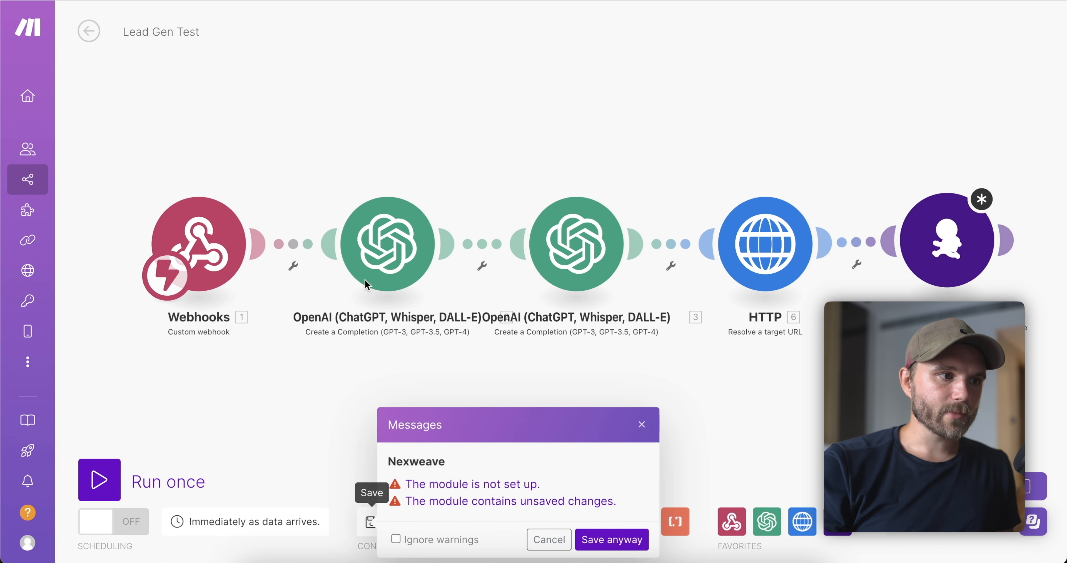
pyautogui.click(601, 540)
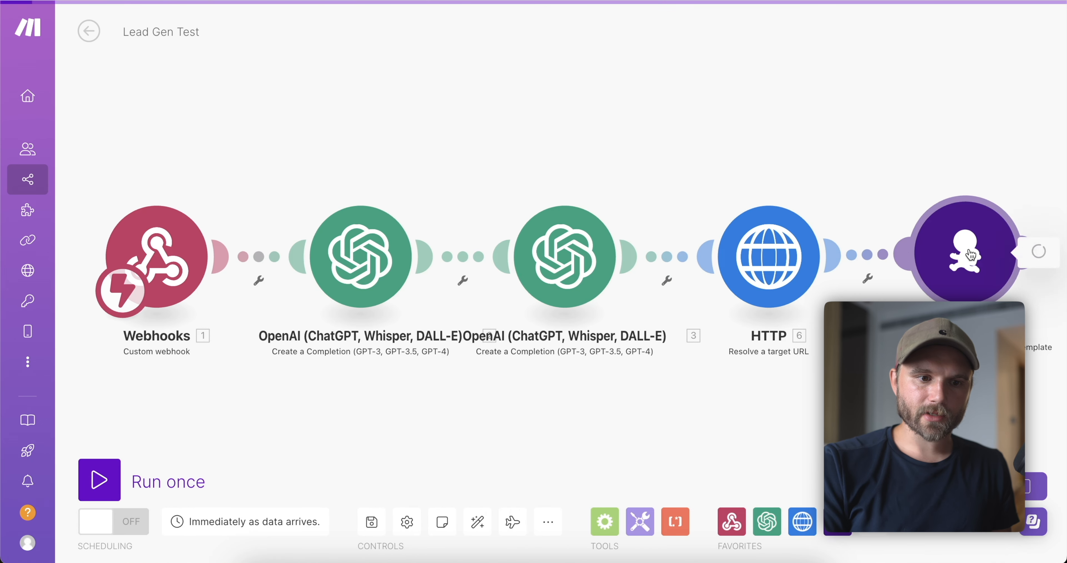
# Choose Nexweave template 64d5290b4828774aa90feb85 and set USER to the first-name answer plus 's.
pyautogui.click(966, 253)
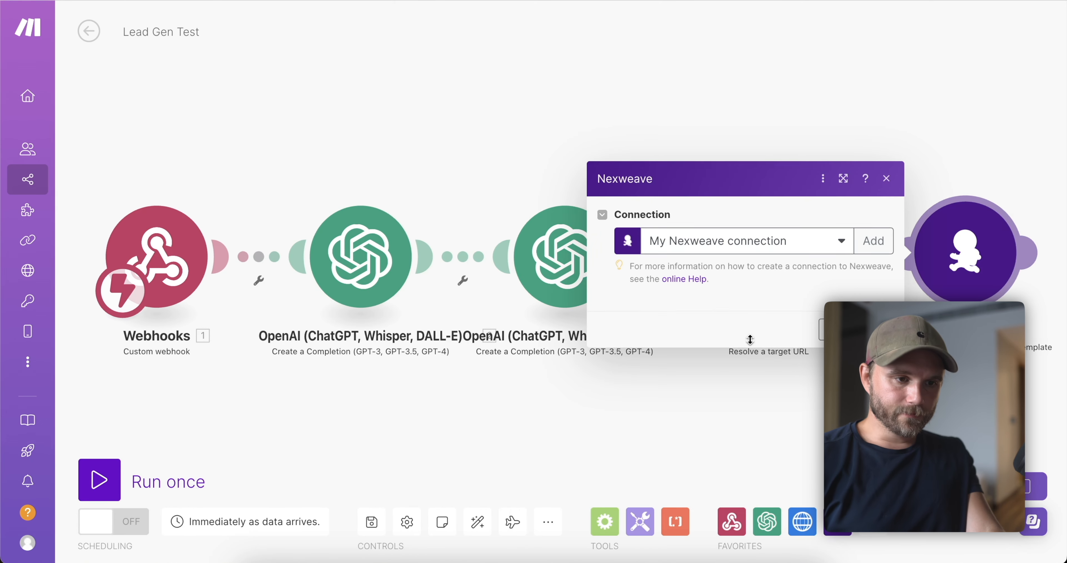
pyautogui.click(692, 311)
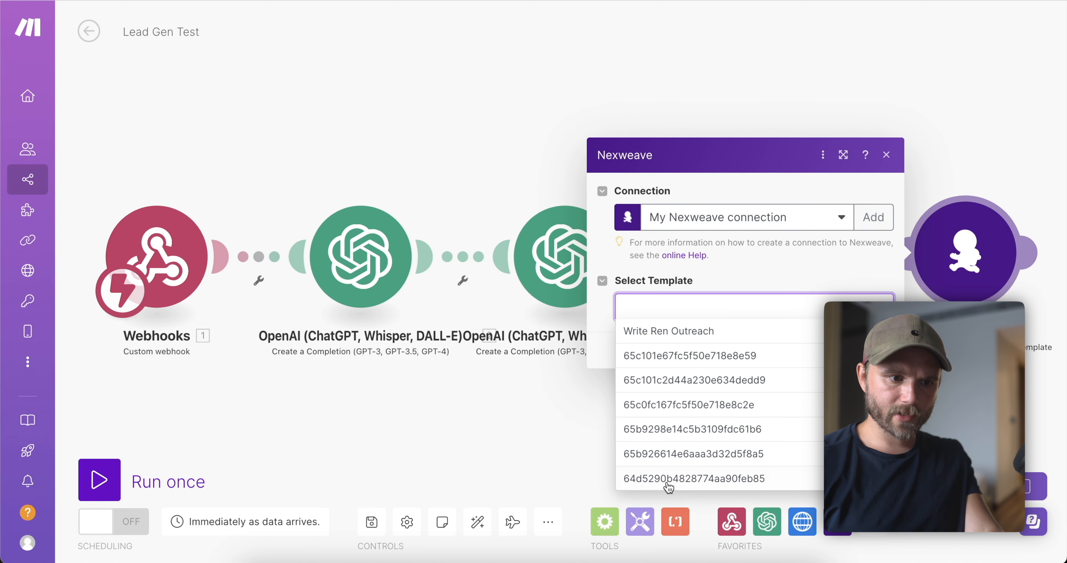
pyautogui.click(668, 480)
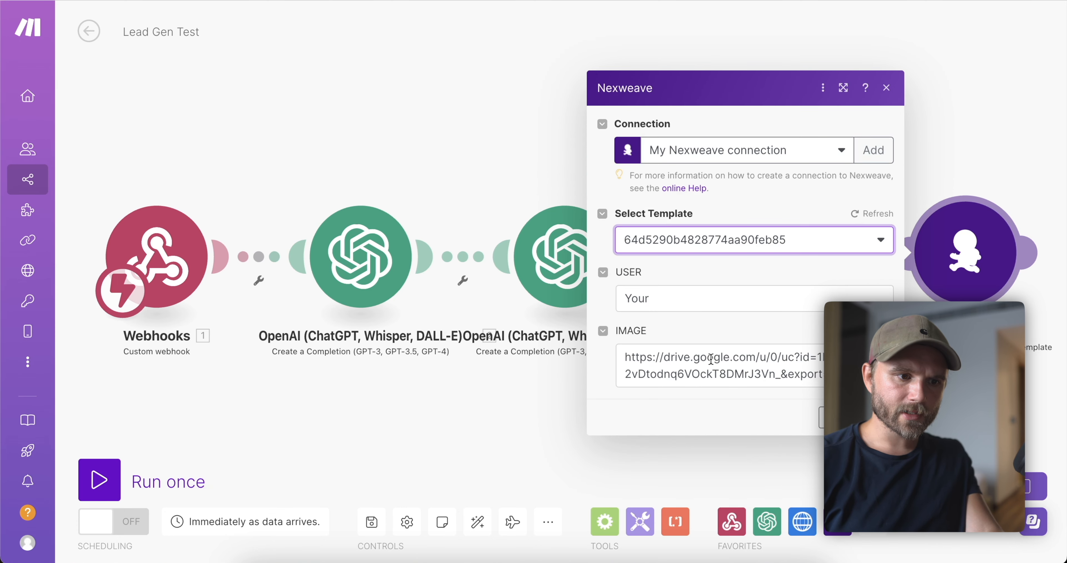
pyautogui.click(677, 297)
pyautogui.scroll(-5, 483, 278)
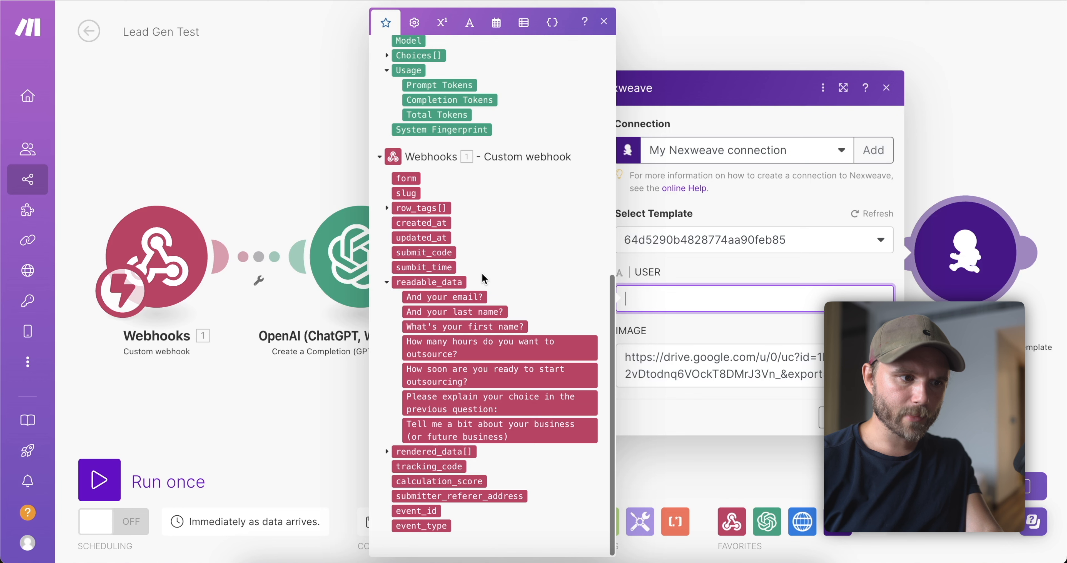
pyautogui.click(458, 327)
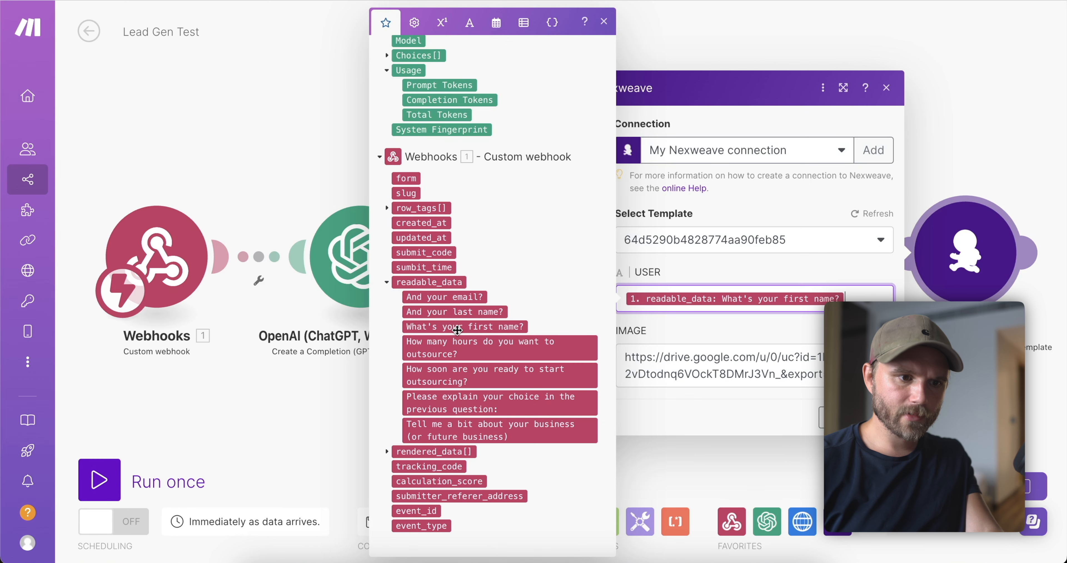
pyautogui.write("'s")
# Replace the old Drive image link with the HTTP Resolved URL, confirm, and save.
pyautogui.doubleClick(758, 374)
pyautogui.press('super+a')
pyautogui.press('BackSpace')
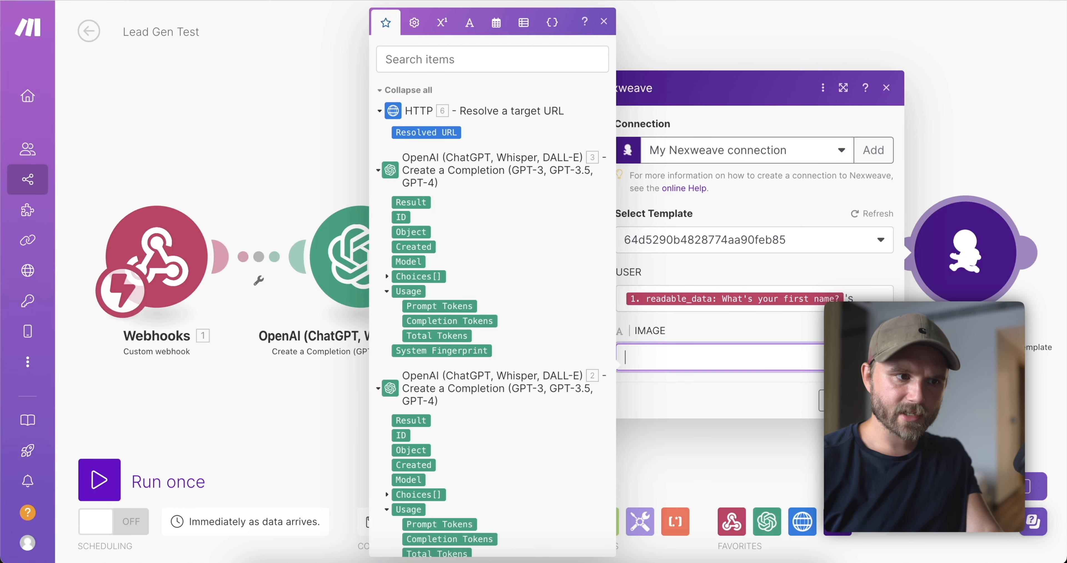
pyautogui.click(431, 132)
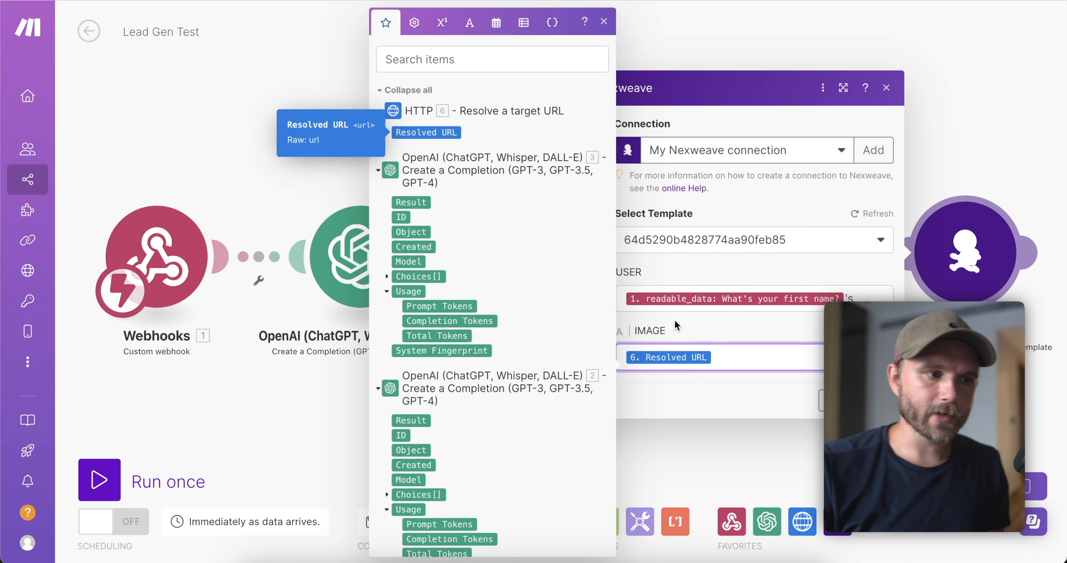
pyautogui.click(879, 401)
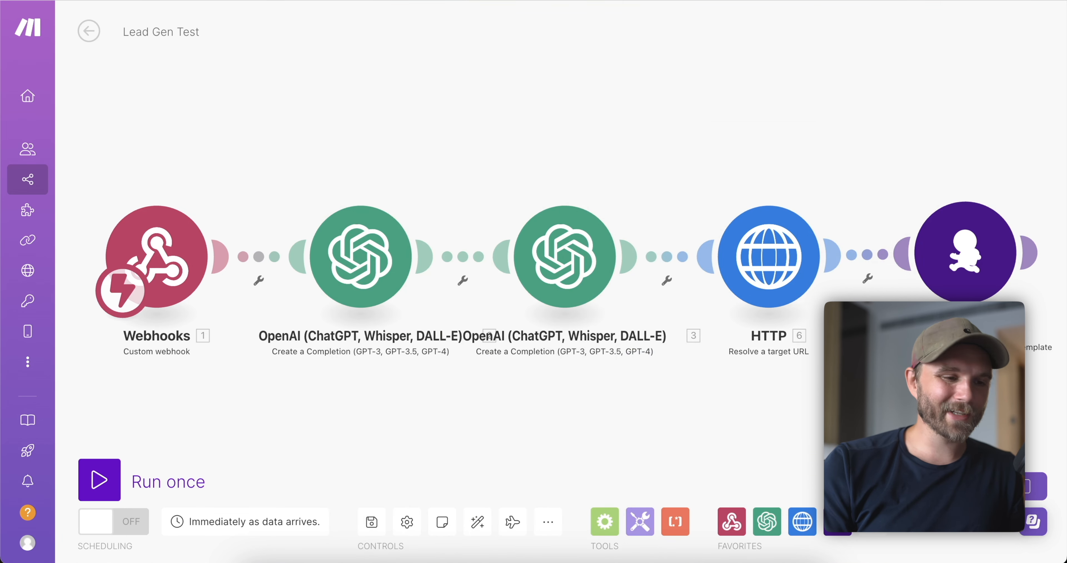
pyautogui.click(371, 522)
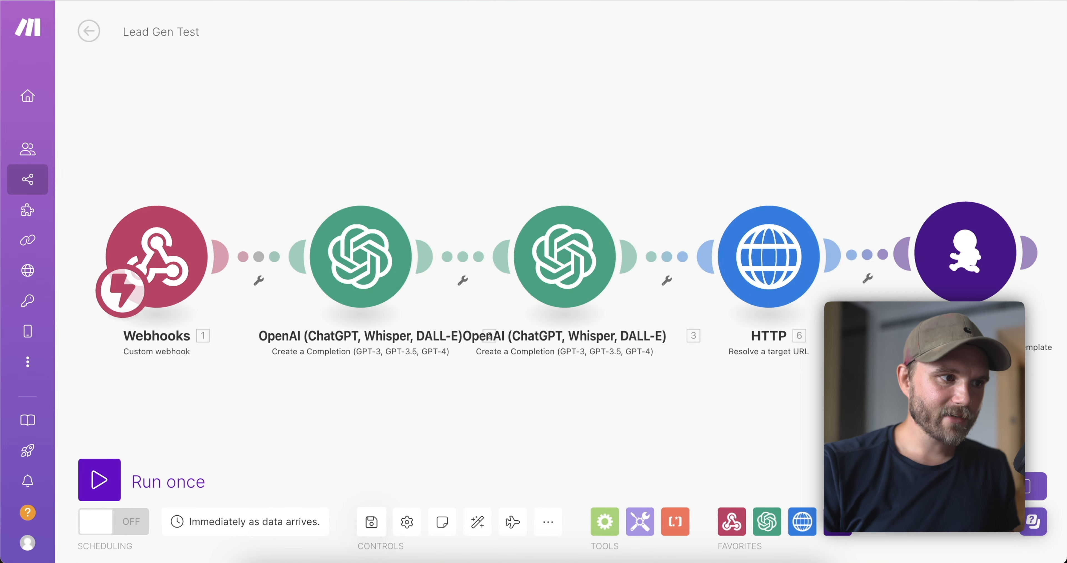
# Add a step after Nexweave and search 'tre' to browse Trello's modules.
pyautogui.click(1031, 254)
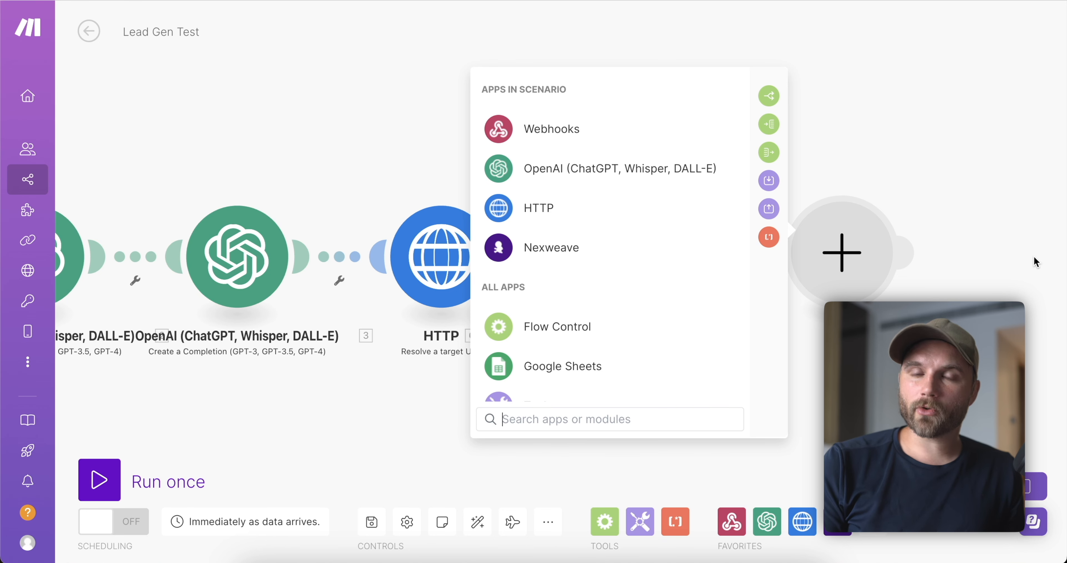
pyautogui.write('tre')
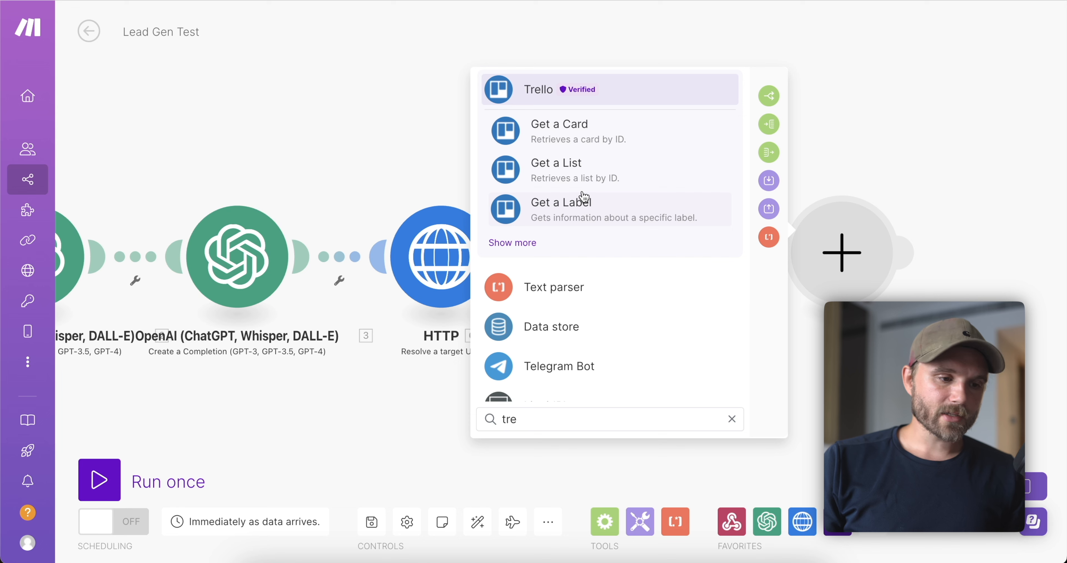
pyautogui.click(533, 88)
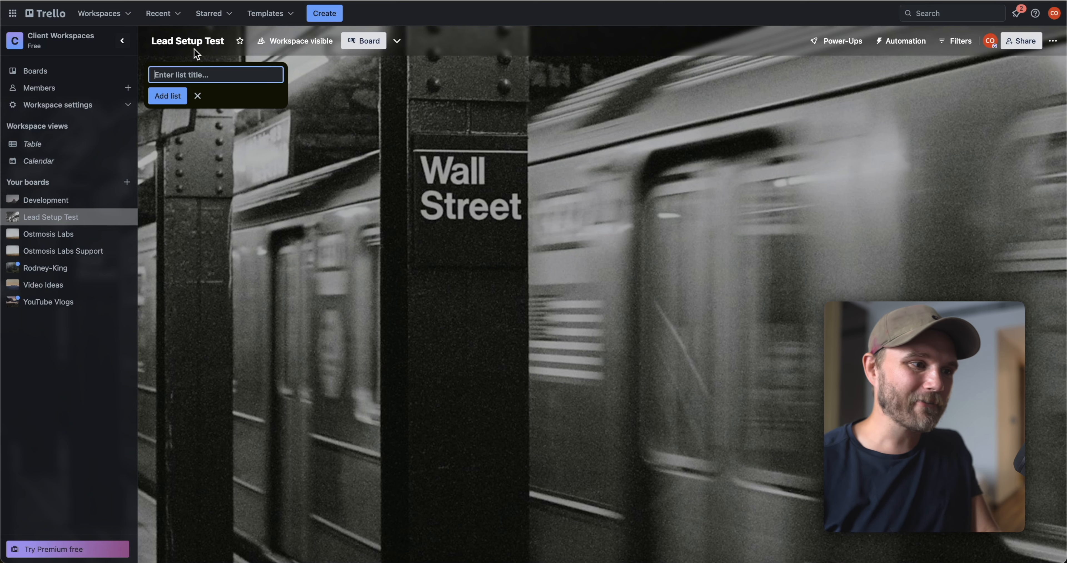
# Create a 'New Leads' list on Lead Setup Test and shorten its title to 'New'.
pyautogui.click(181, 36)
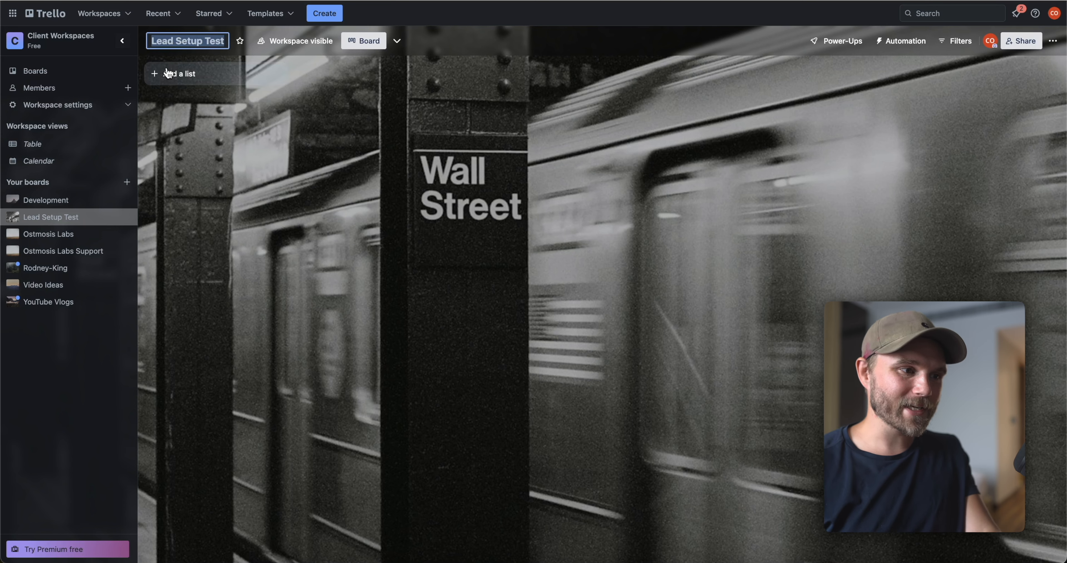
pyautogui.click(167, 70)
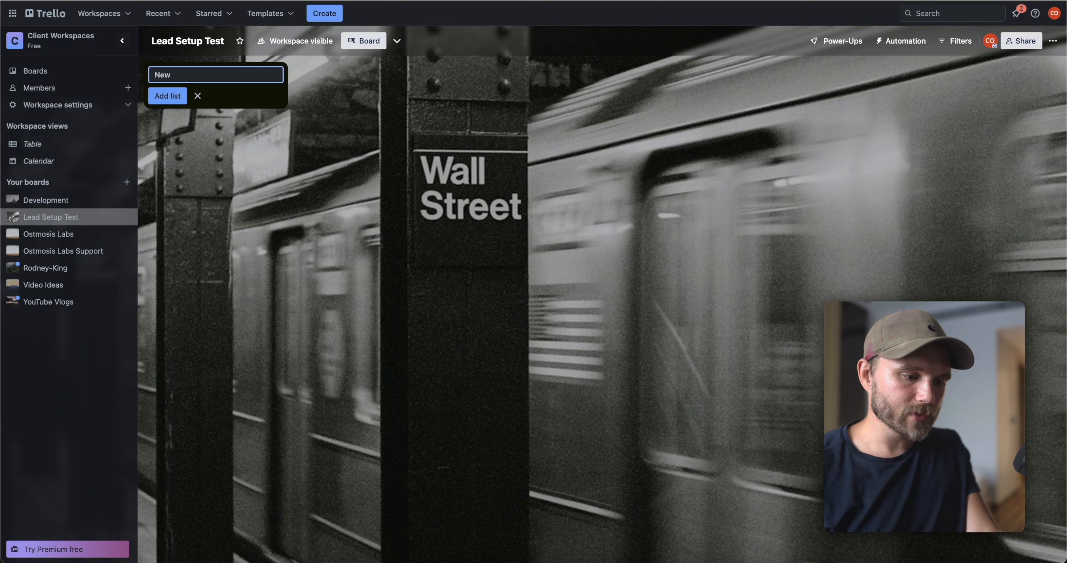
pyautogui.write('New Leads')
pyautogui.press('Return')
pyautogui.click(159, 71)
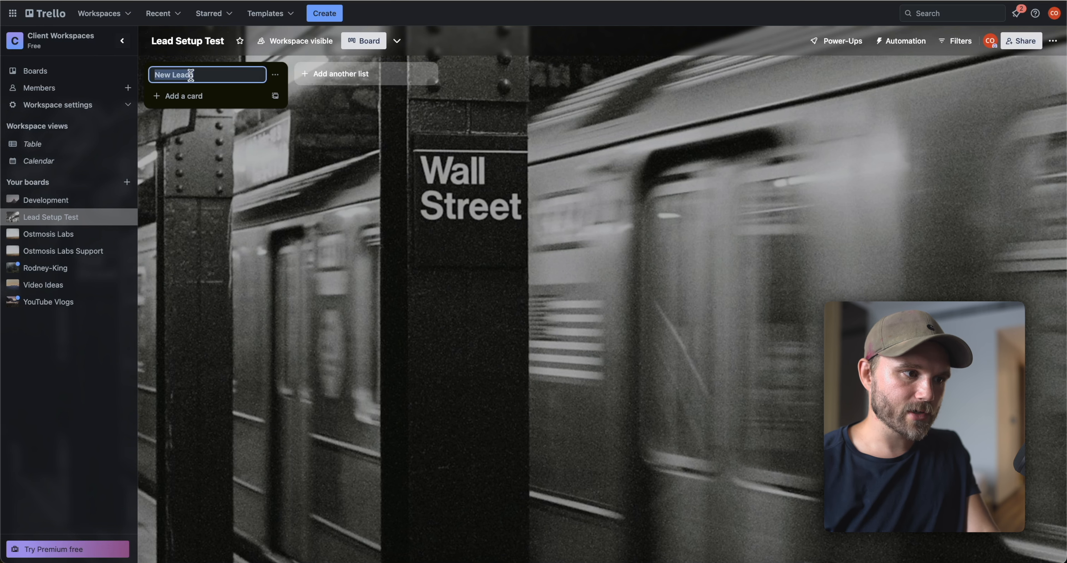
pyautogui.press('End')
pyautogui.hotkey('alt', 'shift', 'Left')
pyautogui.press('BackSpace')
pyautogui.press('Return')
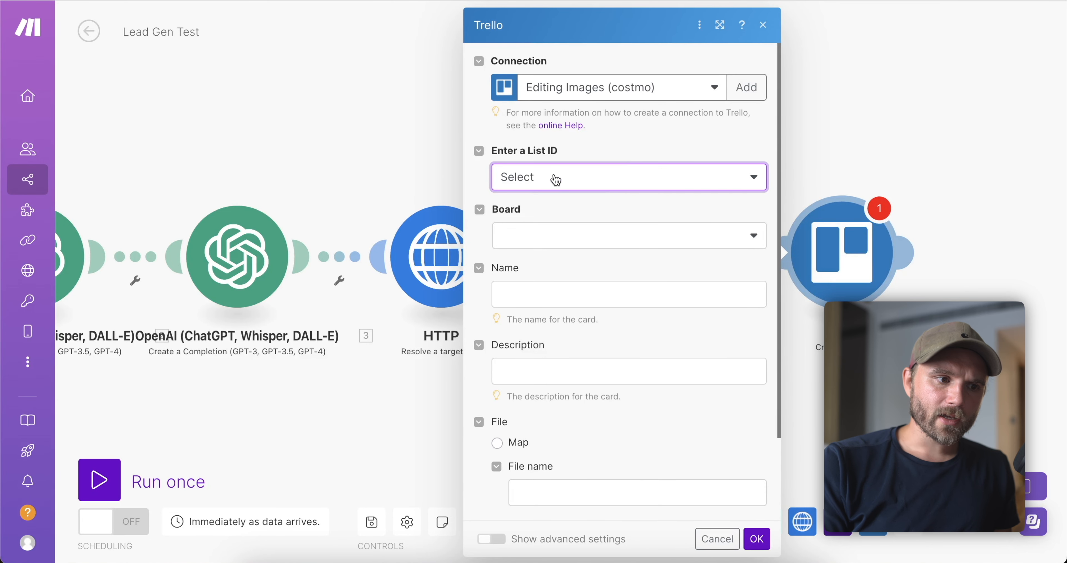
pyautogui.click(556, 180)
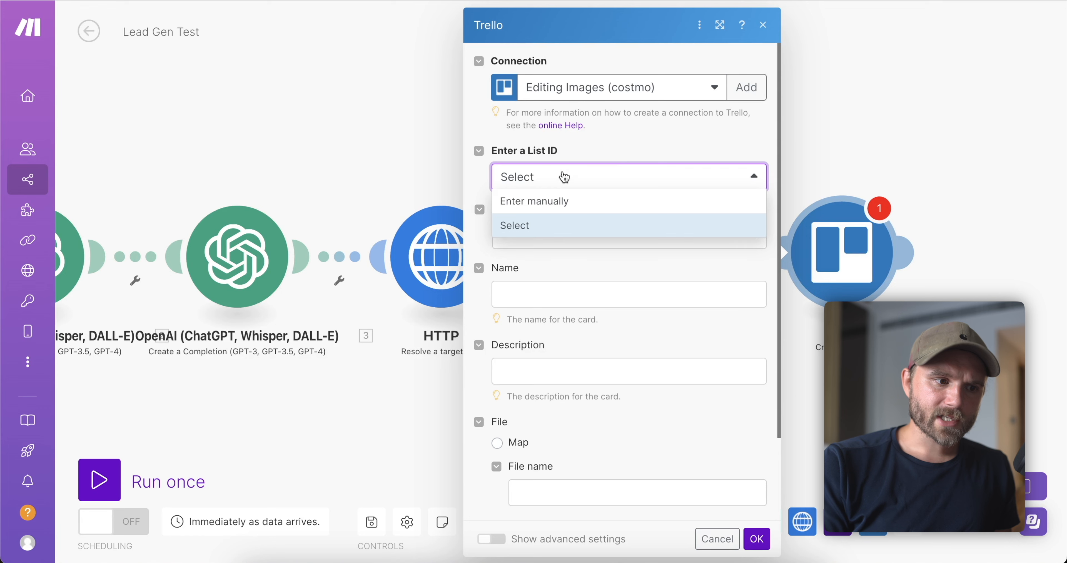
# Switch the Trello card module to the other Trello connection.
pyautogui.click(571, 221)
pyautogui.click(564, 233)
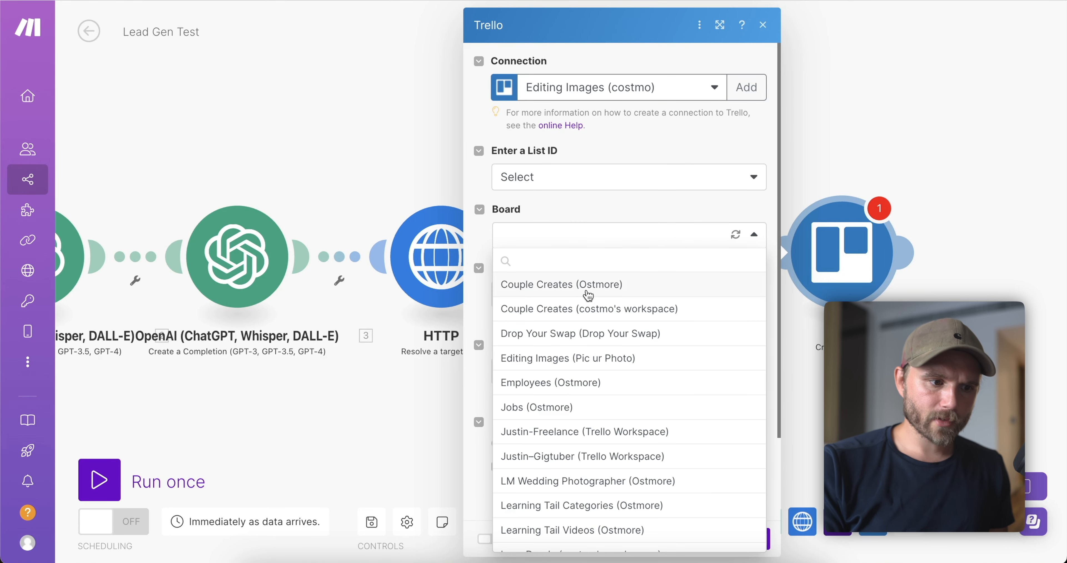
pyautogui.write('lead')
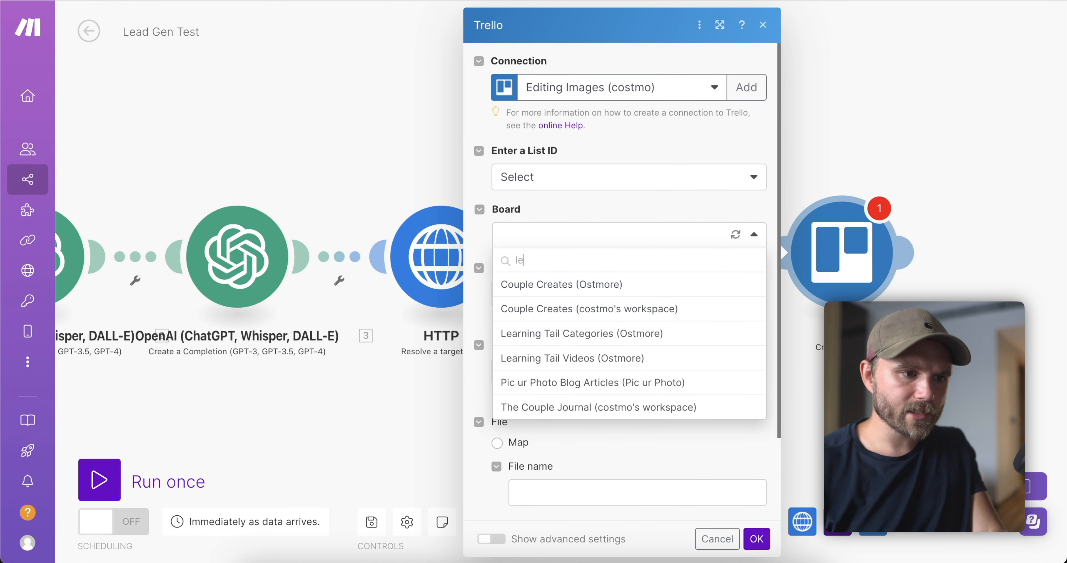
pyautogui.press('BackSpace')
pyautogui.press('BackSpace')
pyautogui.press('BackSpace')
pyautogui.press('BackSpace')
pyautogui.click(603, 89)
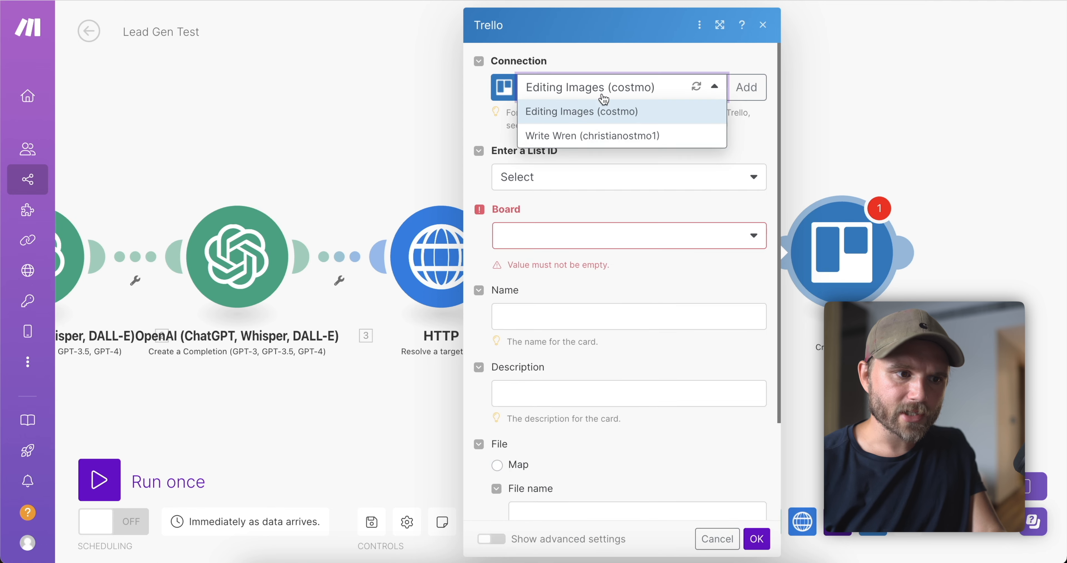
pyautogui.click(581, 137)
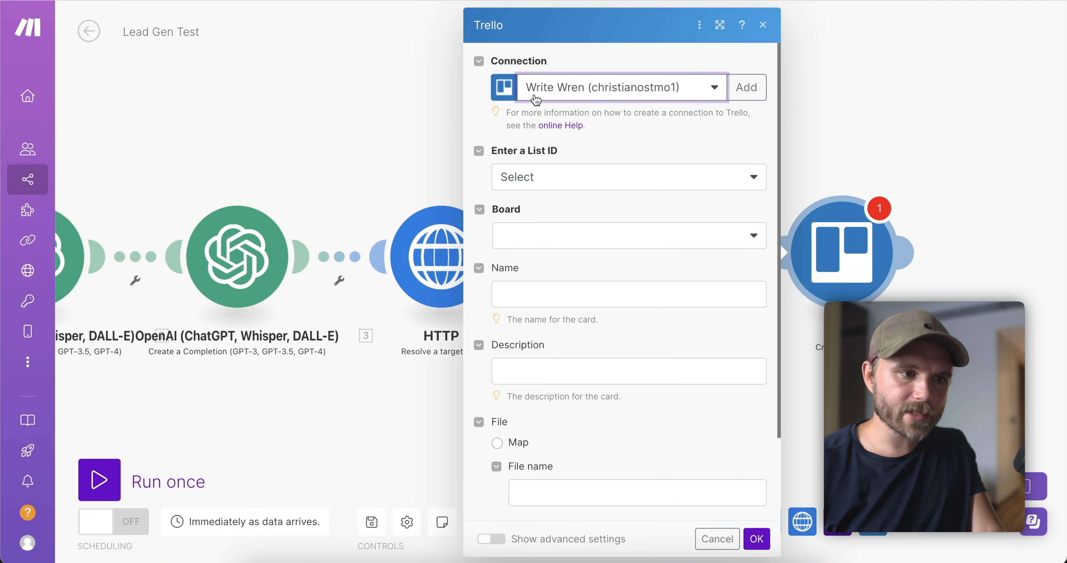
# Select the Lead Setup Test board and its New list as the card destination.
pyautogui.click(534, 172)
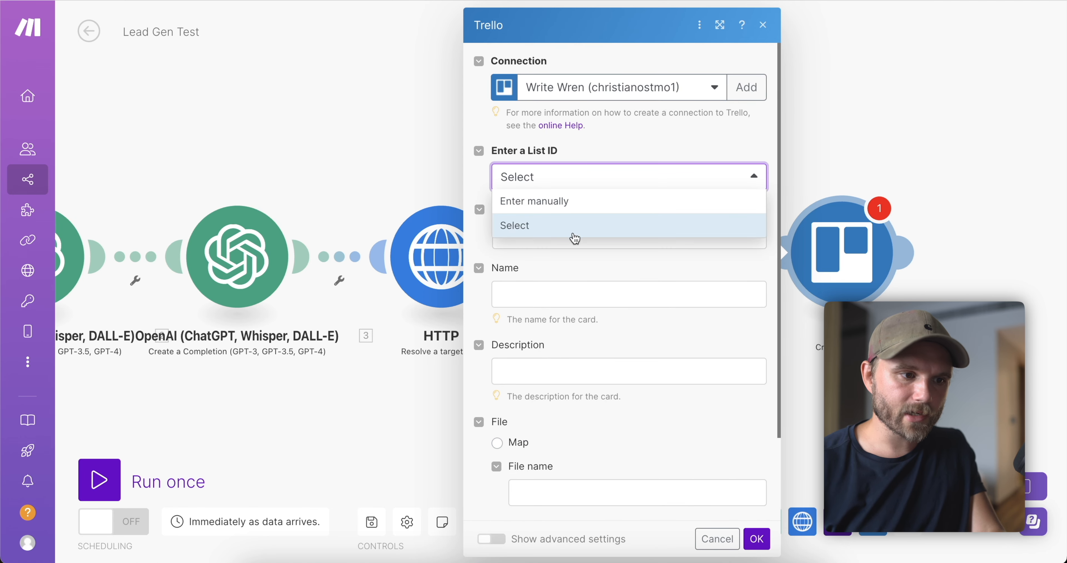
pyautogui.click(530, 231)
pyautogui.click(535, 237)
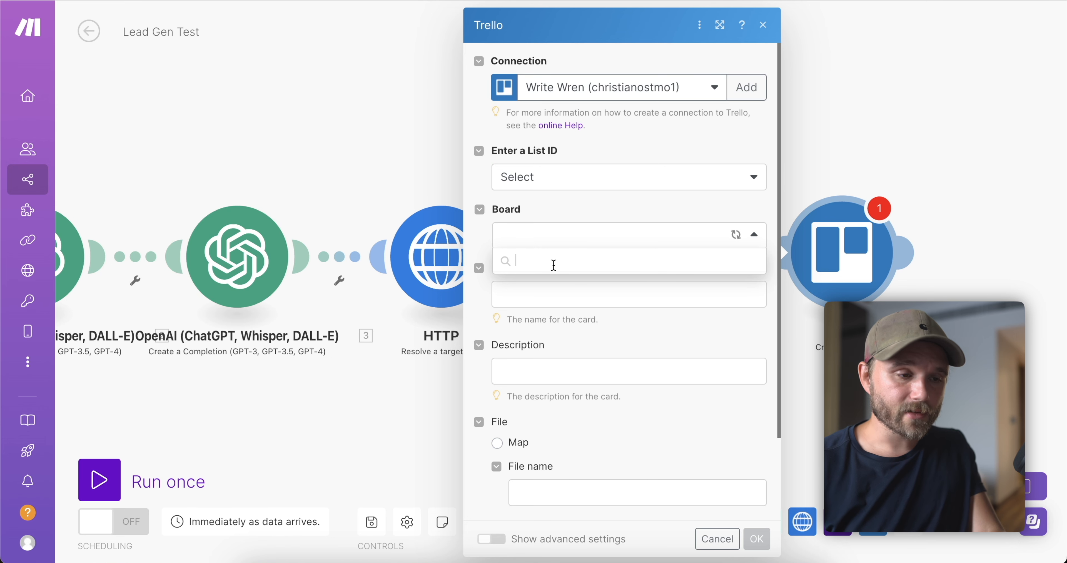
pyautogui.write('lead')
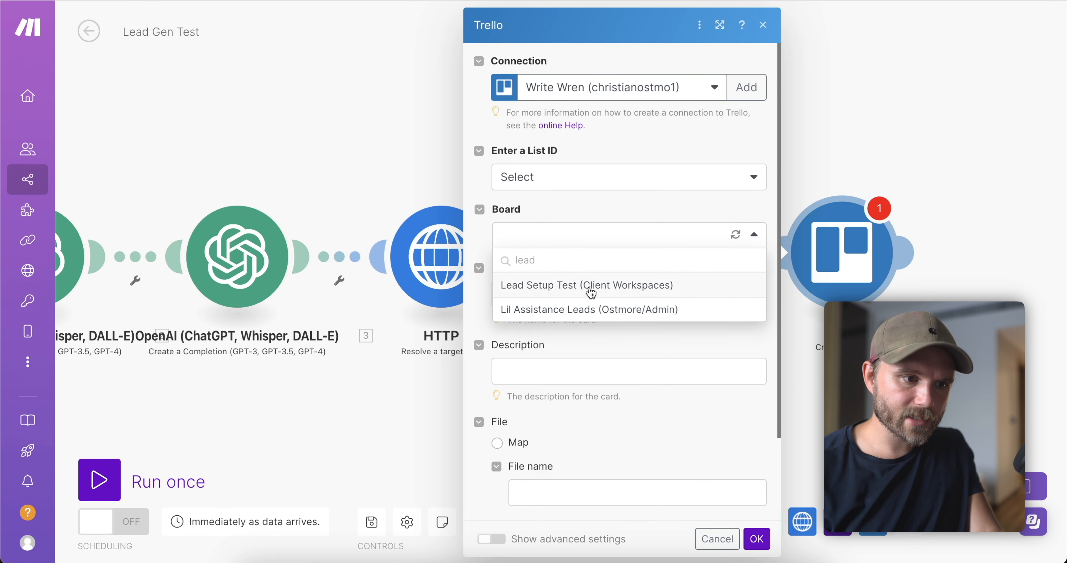
pyautogui.click(591, 291)
pyautogui.click(543, 301)
pyautogui.click(574, 316)
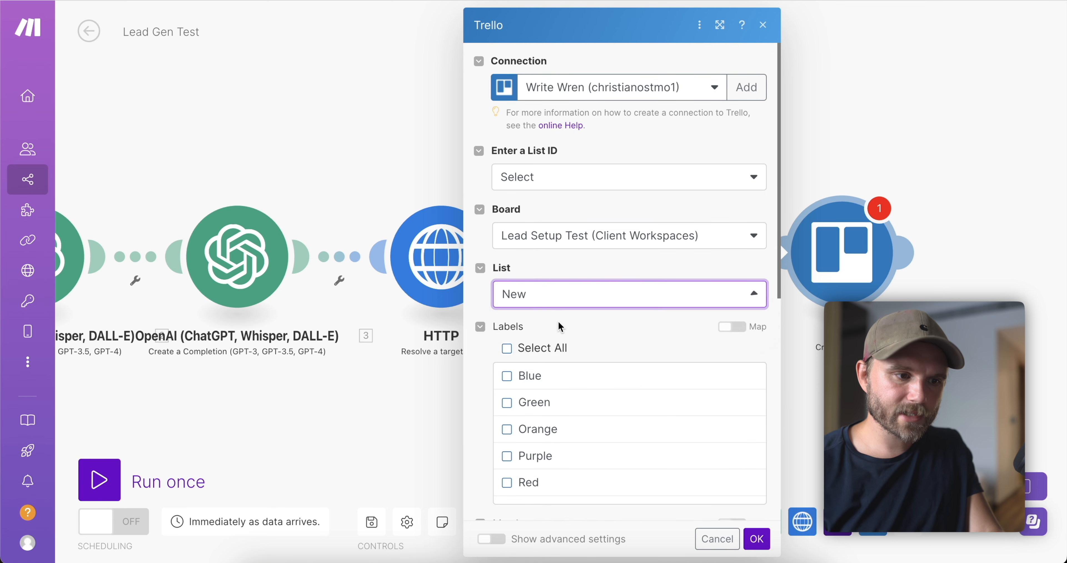
pyautogui.scroll(-4, 559, 327)
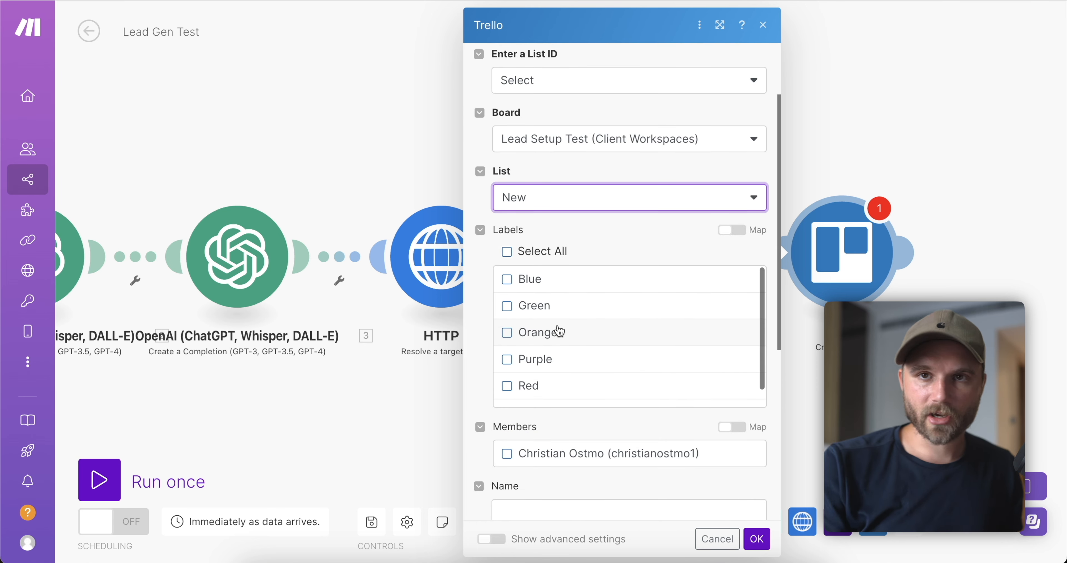
pyautogui.scroll(-1, 559, 332)
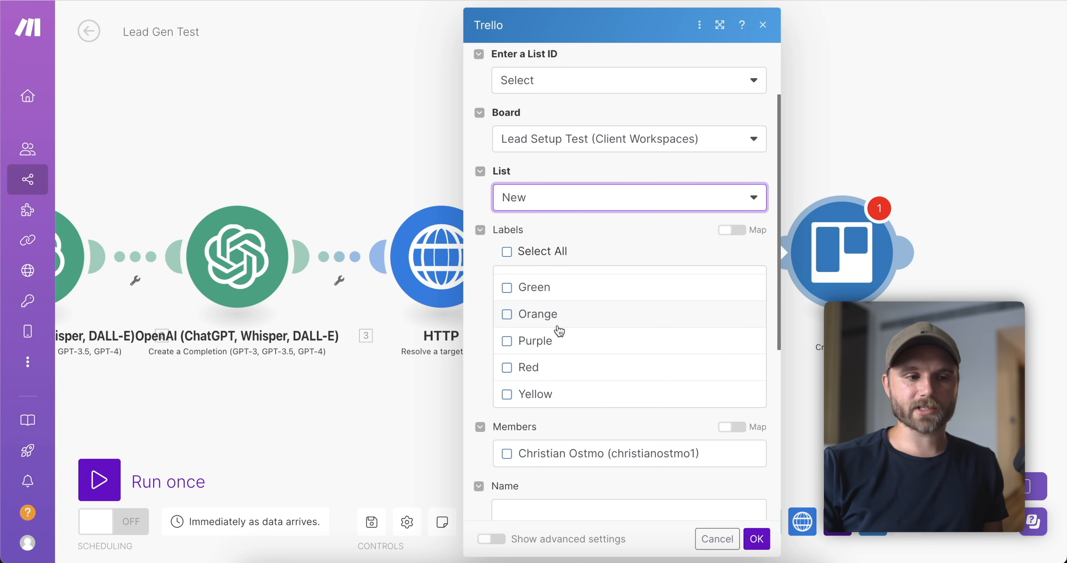
pyautogui.scroll(-5, 557, 327)
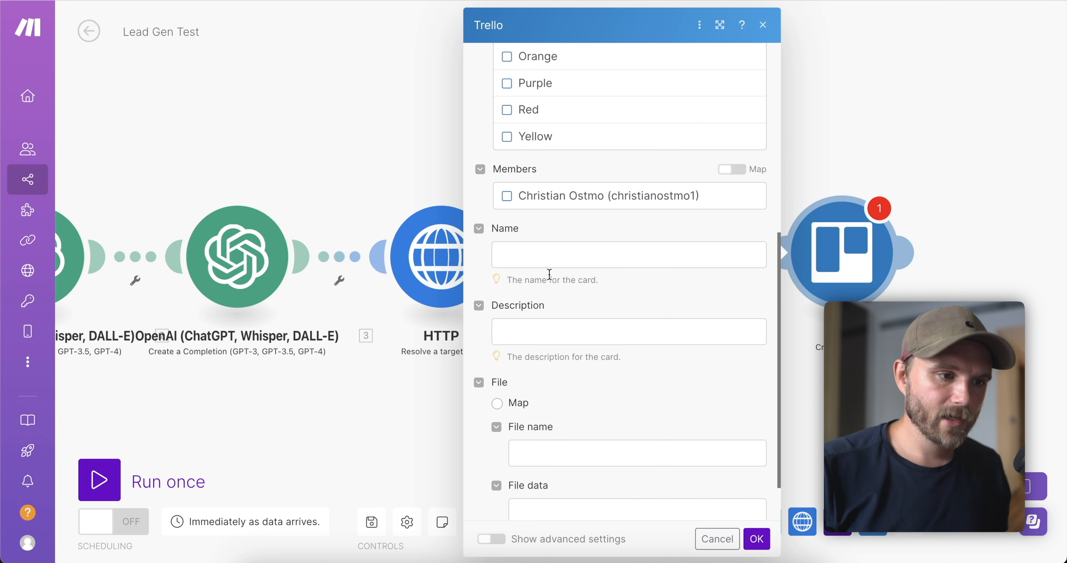
pyautogui.click(541, 261)
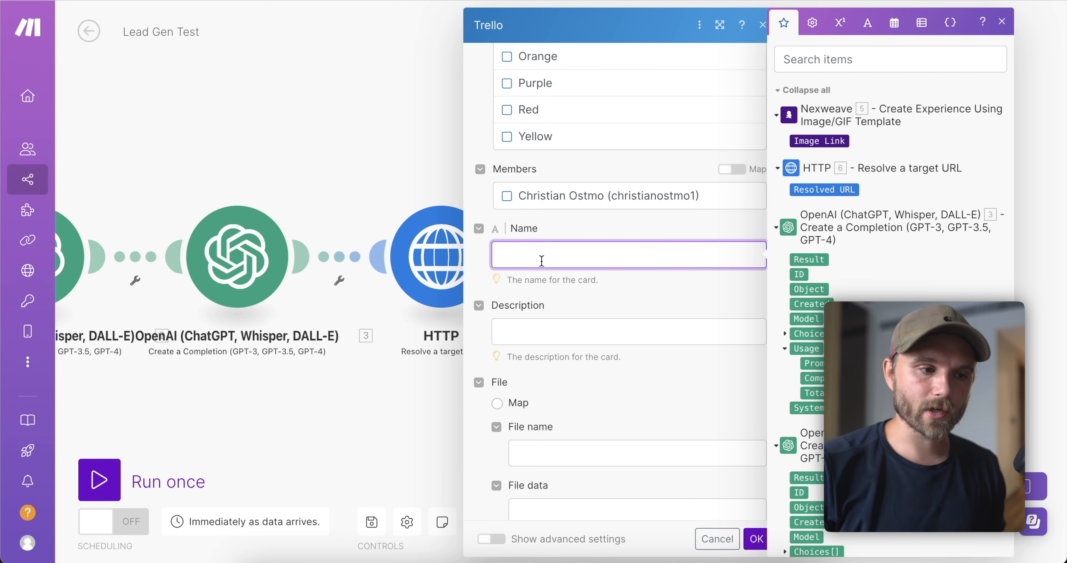
# Map the webhook's 'And your email?' answer into the Trello card Name field.
pyautogui.scroll(-3, 808, 388)
pyautogui.scroll(-8, 806, 381)
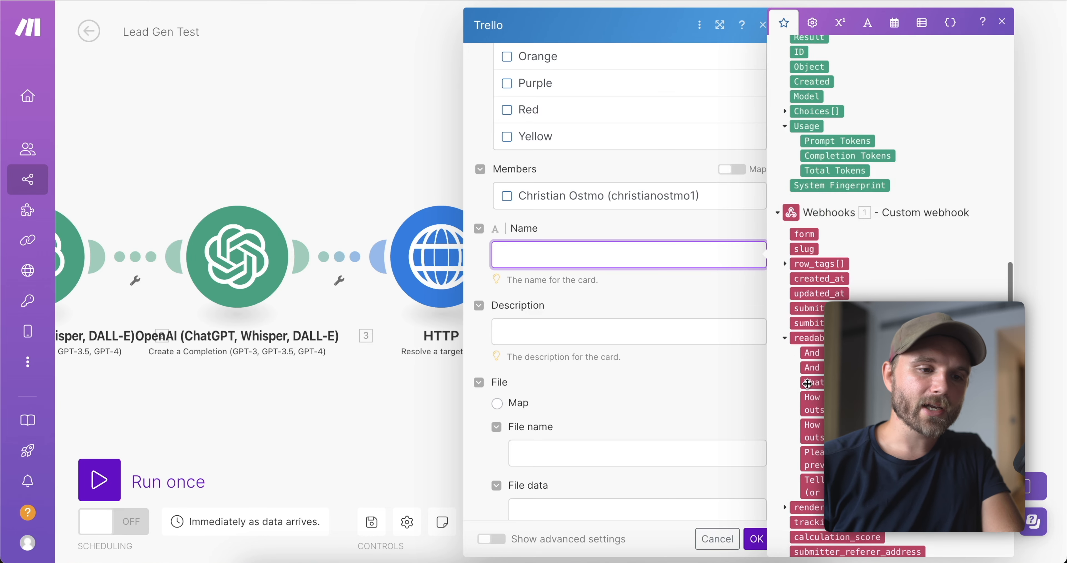
pyautogui.moveTo(857, 296); pyautogui.dragTo(609, 253)
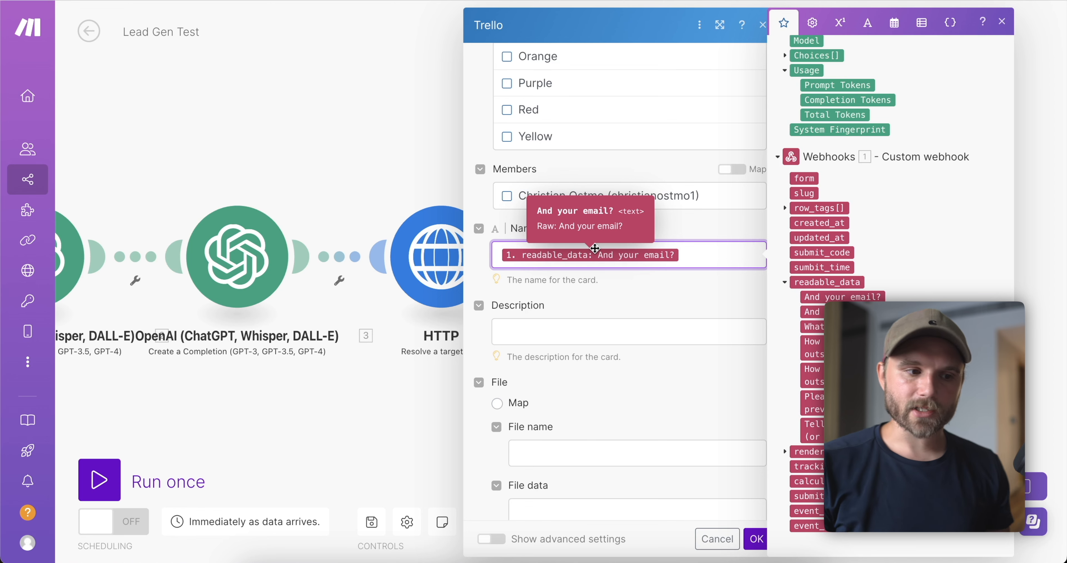
pyautogui.click(508, 331)
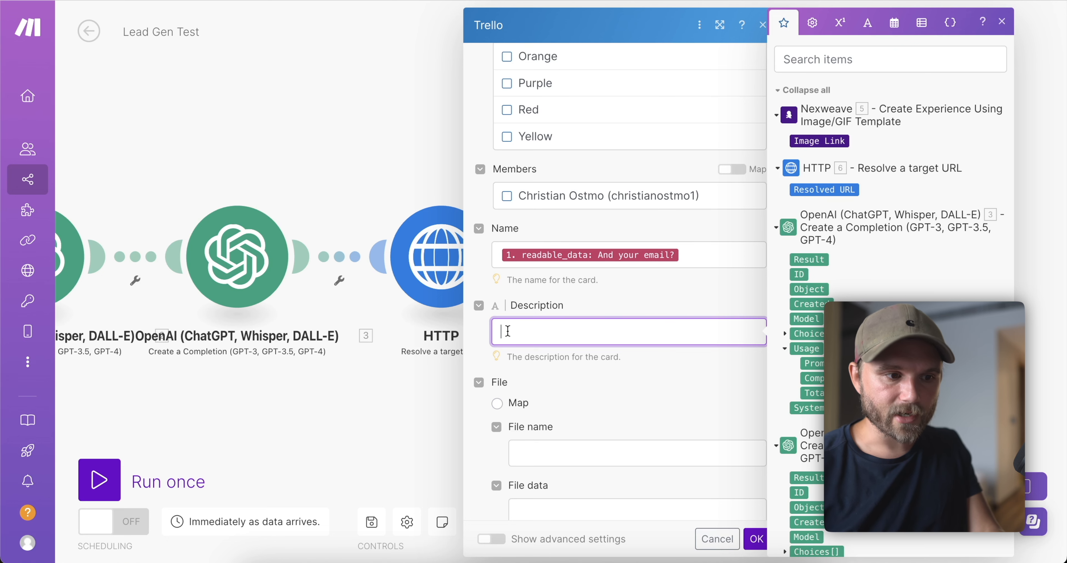
# Paste the Name/Email/Ready/Business/Hours template into Description and delete each old mapped value.
pyautogui.write("Name: 2.readable_data.`What's your first name?`  Email: 2.readable_data.`And your email?` Ready: 2.readable_data.`How soon are you ready to start outsourcing?` Business: 2.readable_data.`Tell me a bit about your business (or future business)` Hours: 2.readable_data.`How many hours do you want to outsource?`")
pyautogui.press('BackSpace')
pyautogui.press('BackSpace')
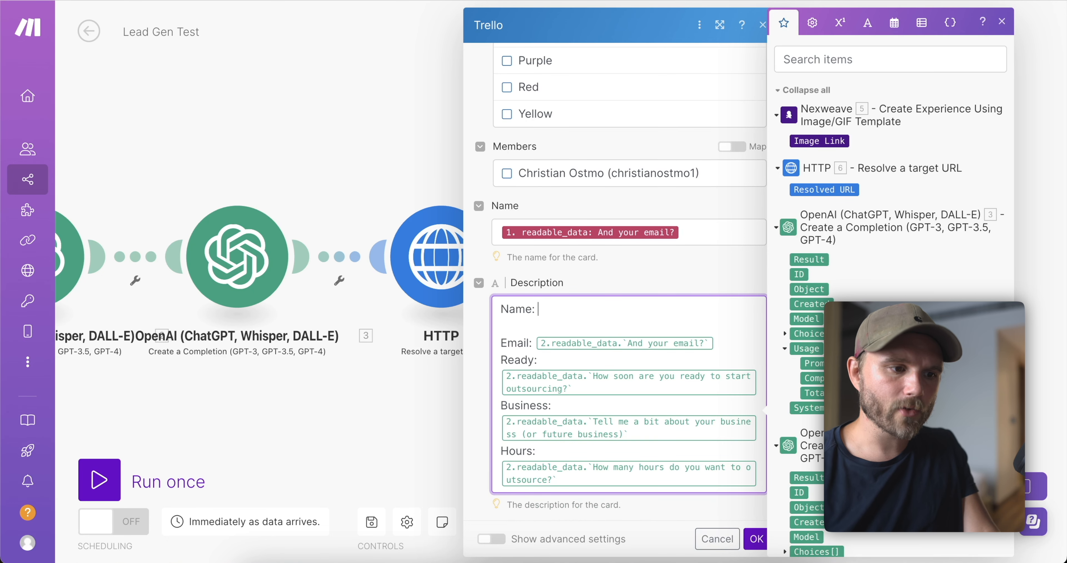
pyautogui.press('BackSpace')
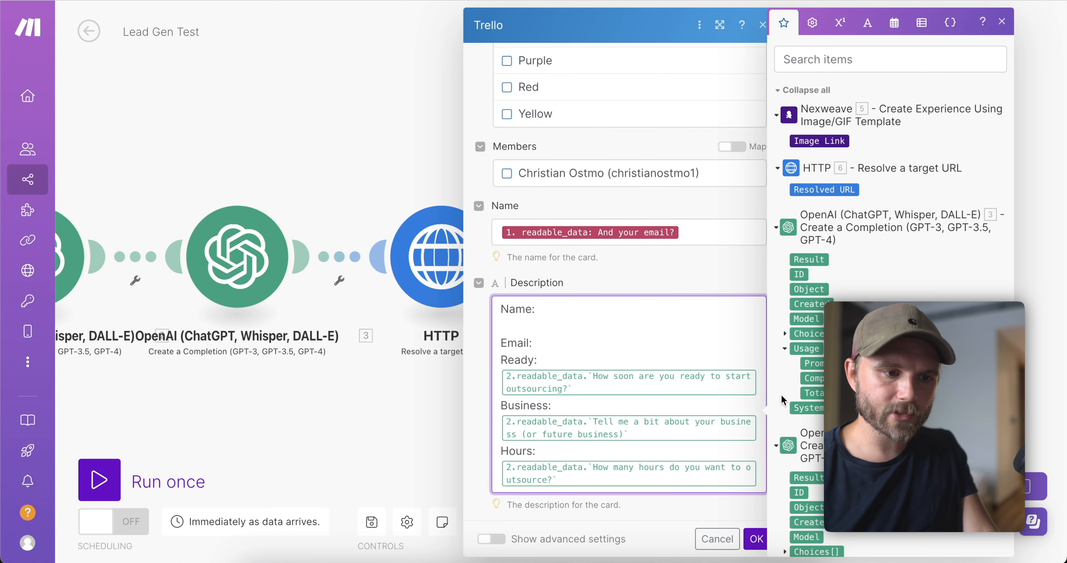
pyautogui.click(764, 385)
pyautogui.press('BackSpace')
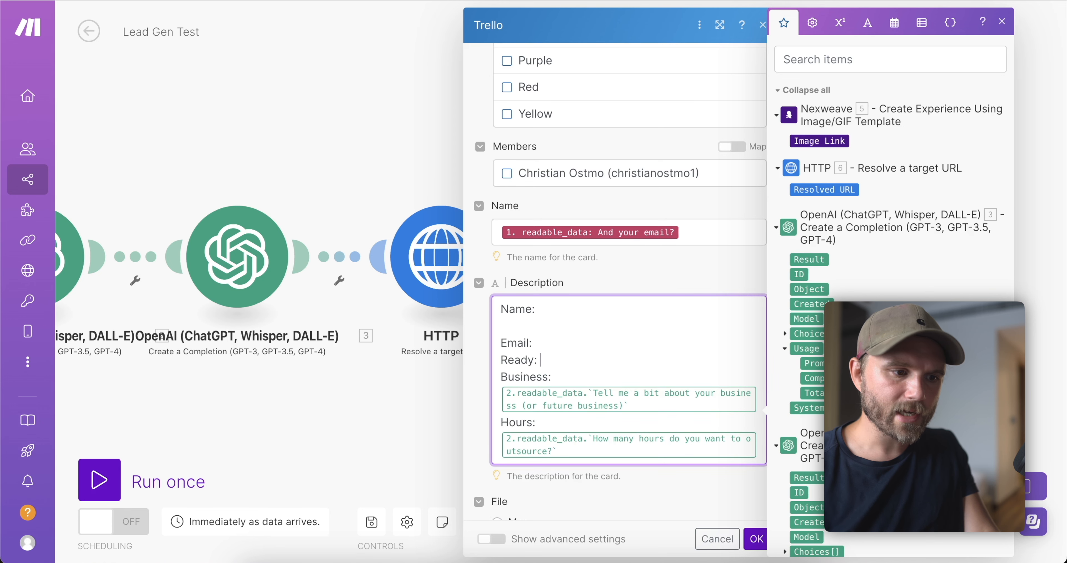
pyautogui.click(757, 405)
pyautogui.press('BackSpace')
pyautogui.click(764, 418)
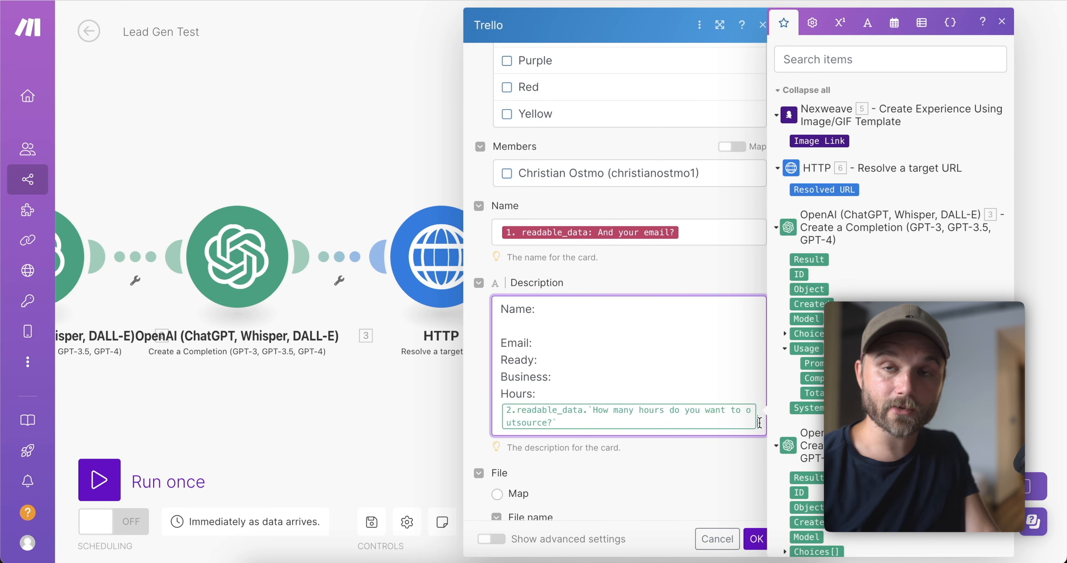
pyautogui.press('BackSpace')
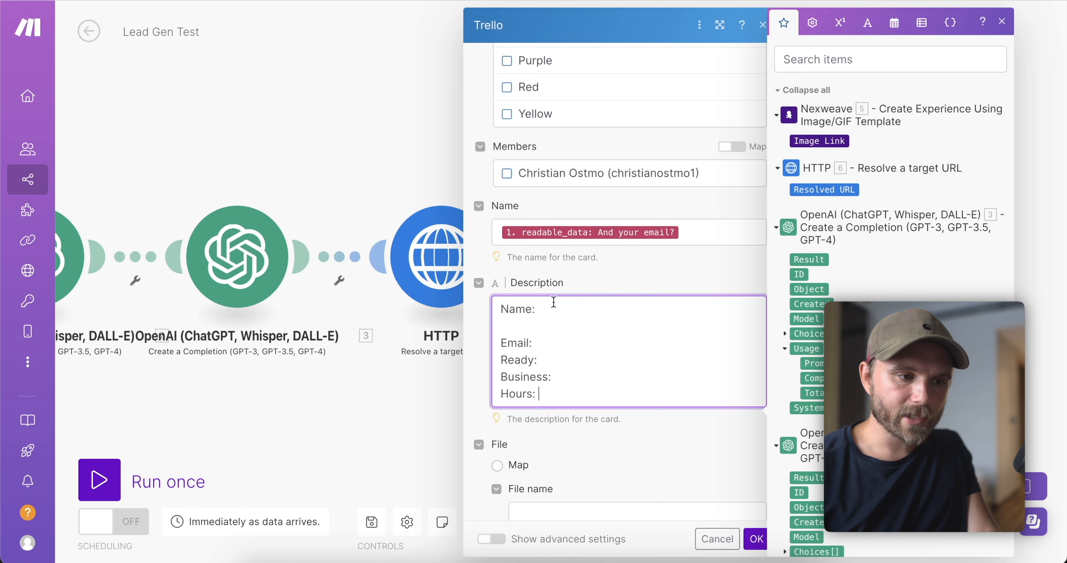
pyautogui.scroll(-7, 891, 249)
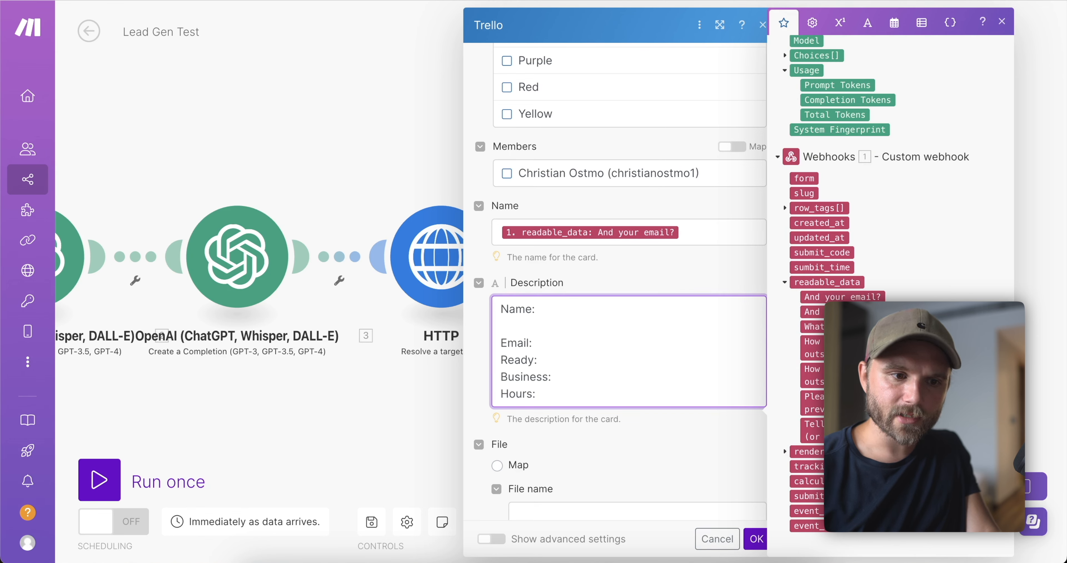
# Map the first-name, last-name, email and outsourcing-readiness answers onto their Description lines.
pyautogui.click(850, 327)
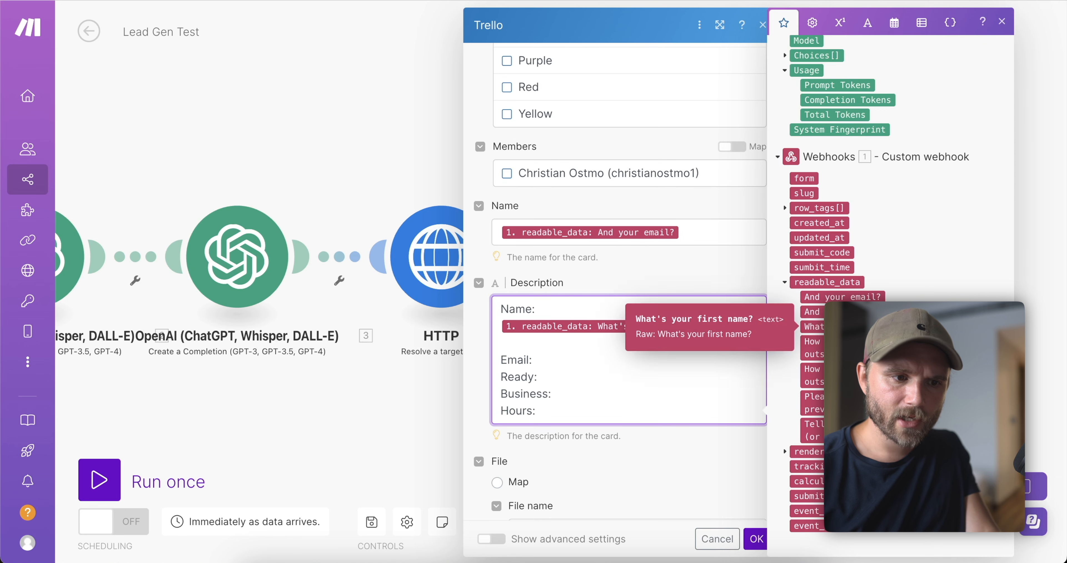
pyautogui.click(845, 312)
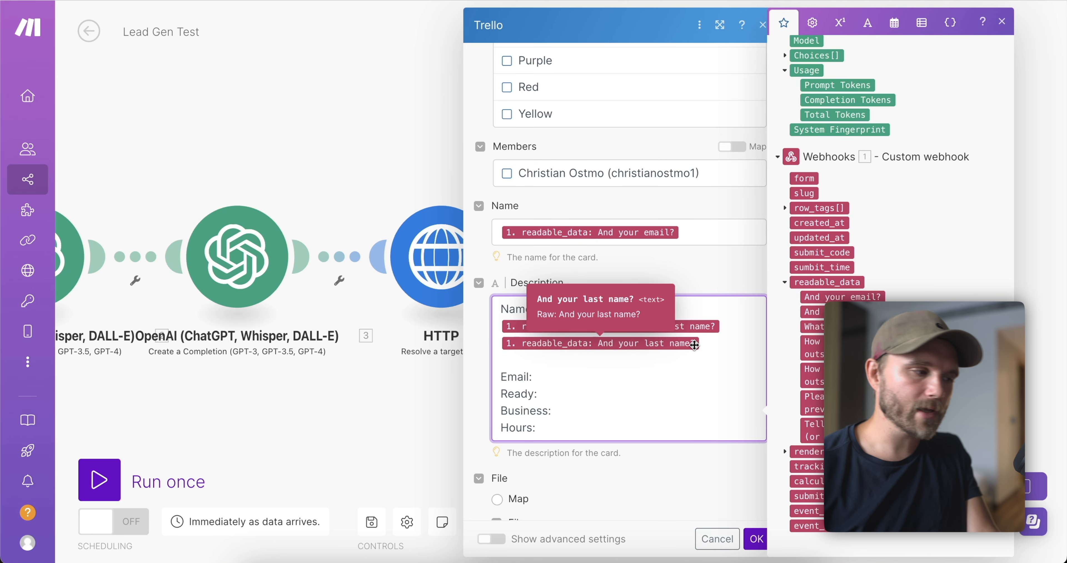
pyautogui.click(562, 378)
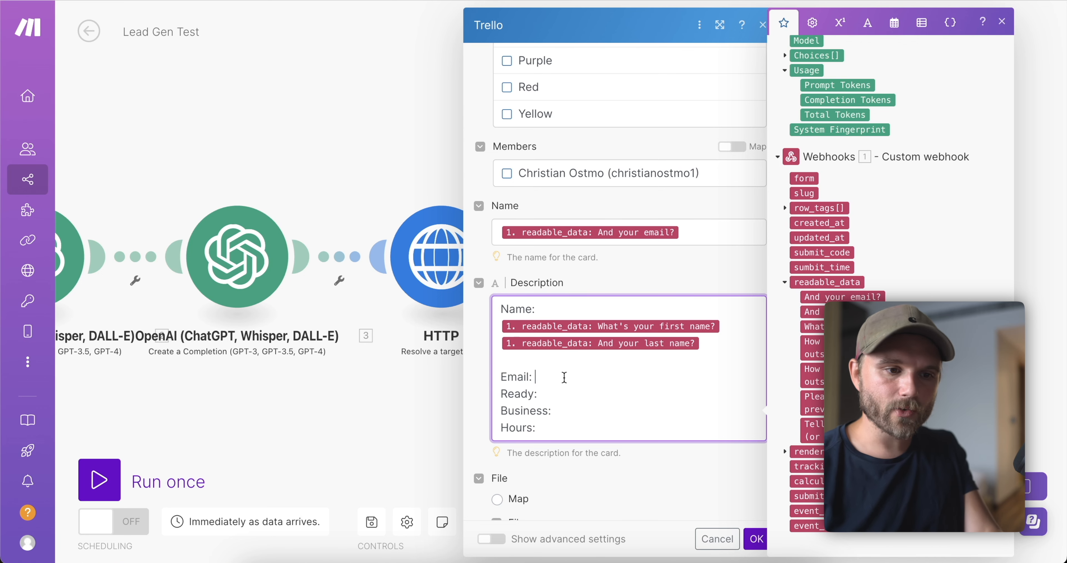
pyautogui.click(862, 296)
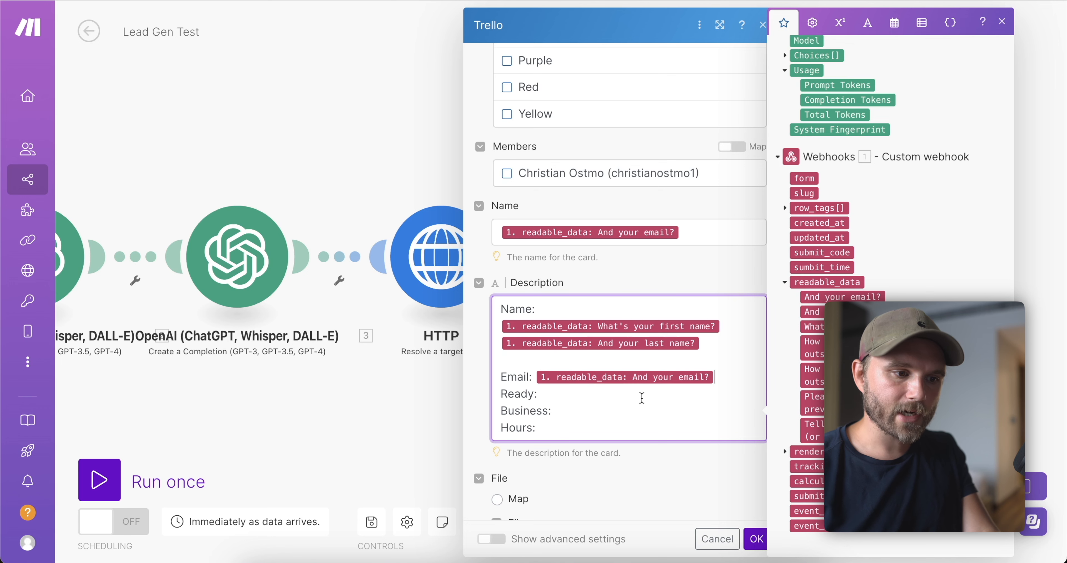
pyautogui.click(625, 404)
pyautogui.click(607, 398)
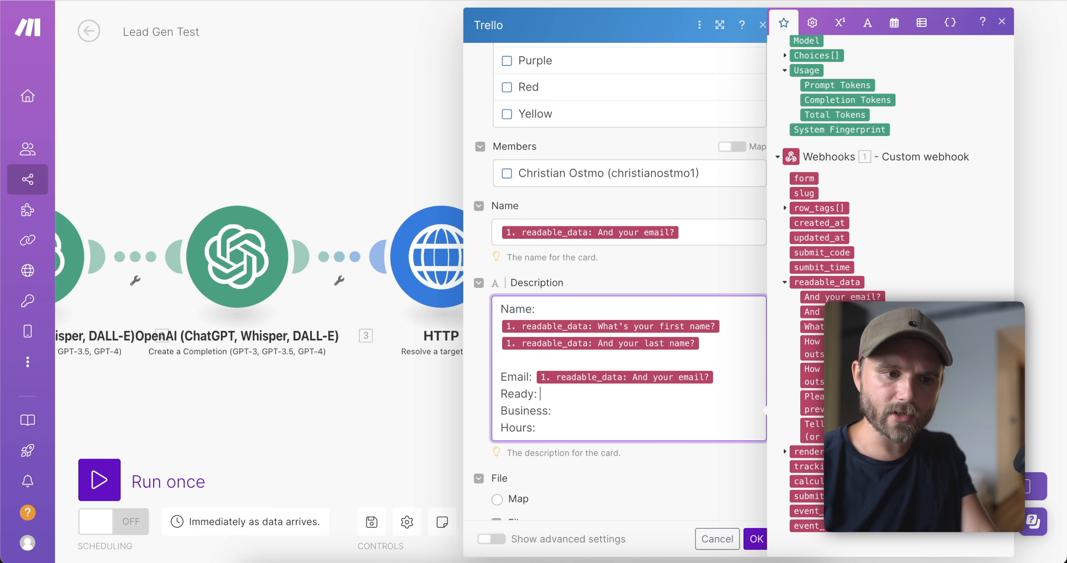
pyautogui.click(812, 375)
# Add an 'Explain the last answer:' line with its answer, then map the business and hours answers.
pyautogui.click(586, 438)
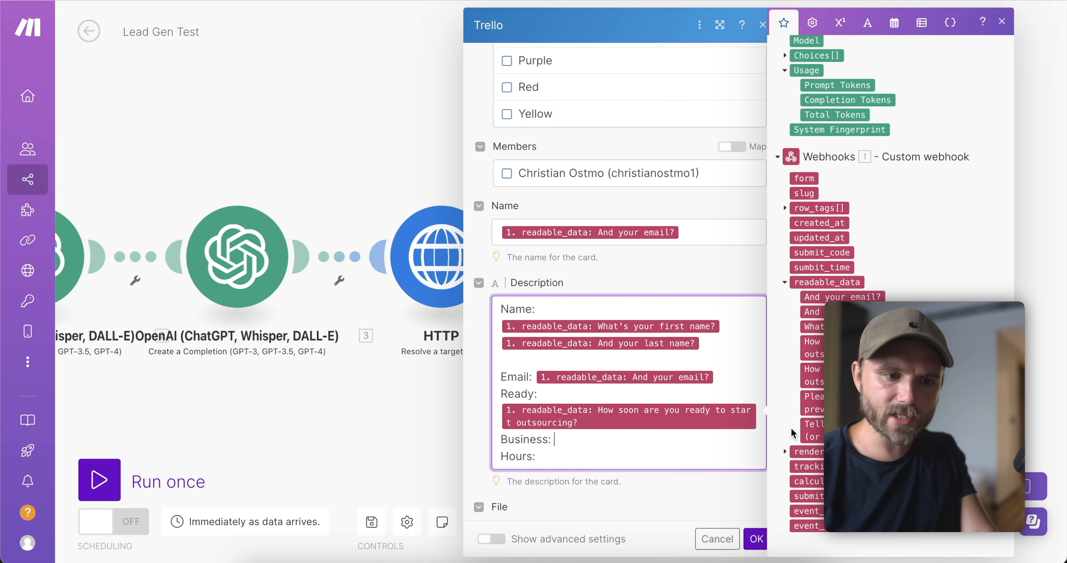
pyautogui.click(758, 419)
pyautogui.press('Return')
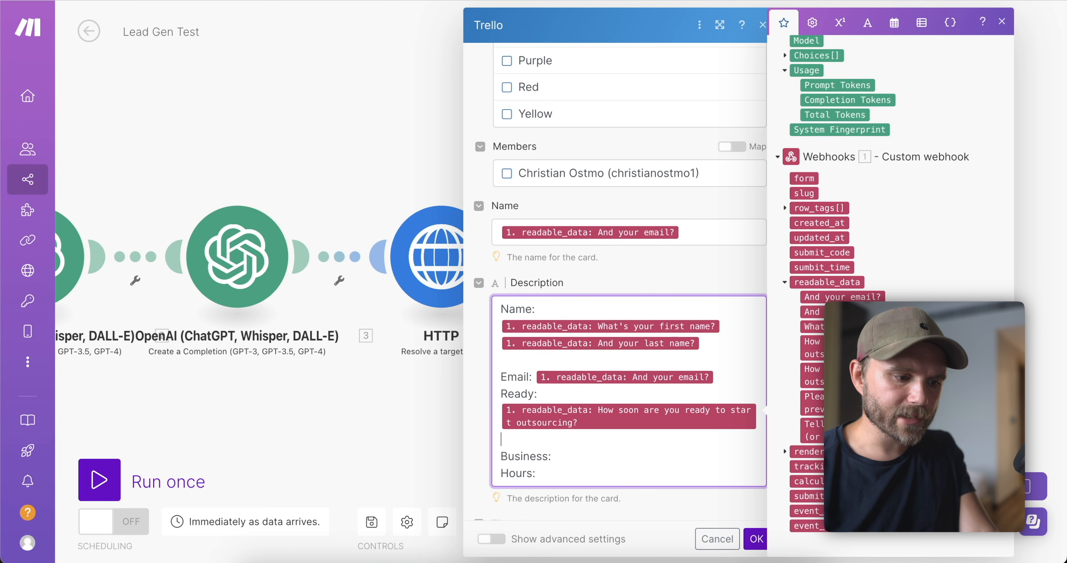
pyautogui.write('Expl')
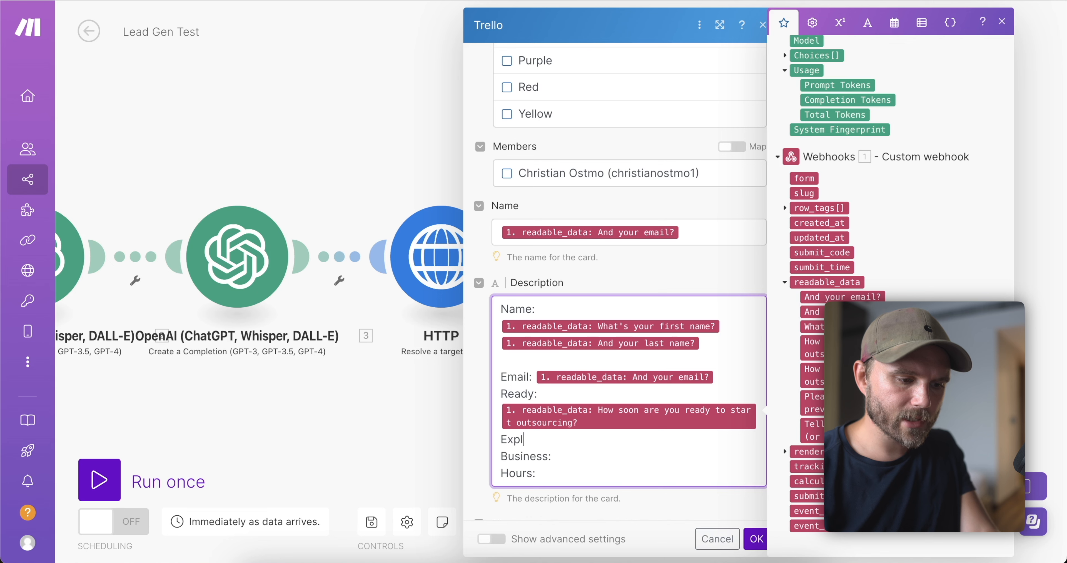
pyautogui.write('ain the last')
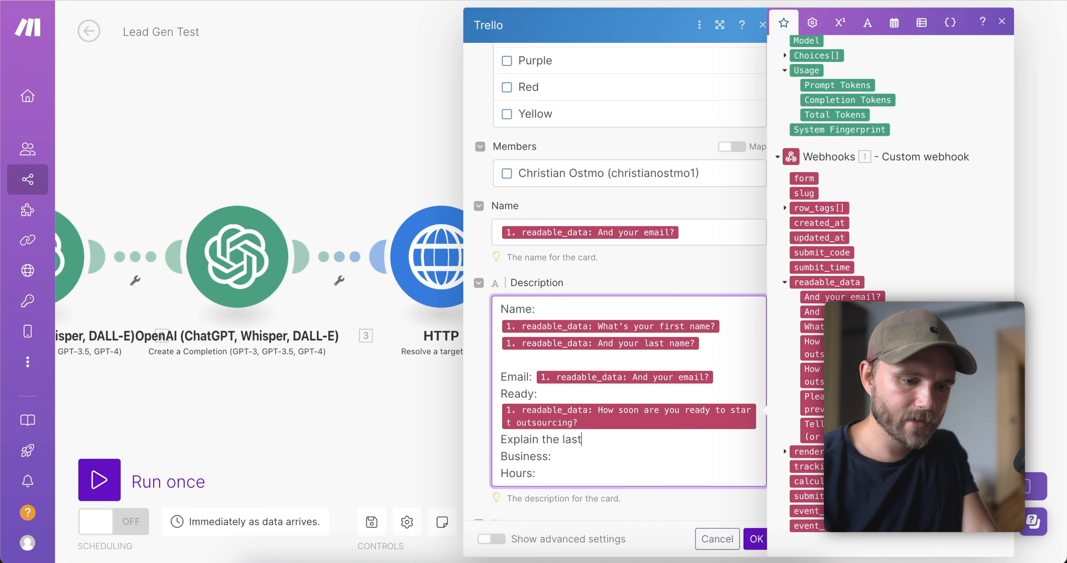
pyautogui.write(' answer:')
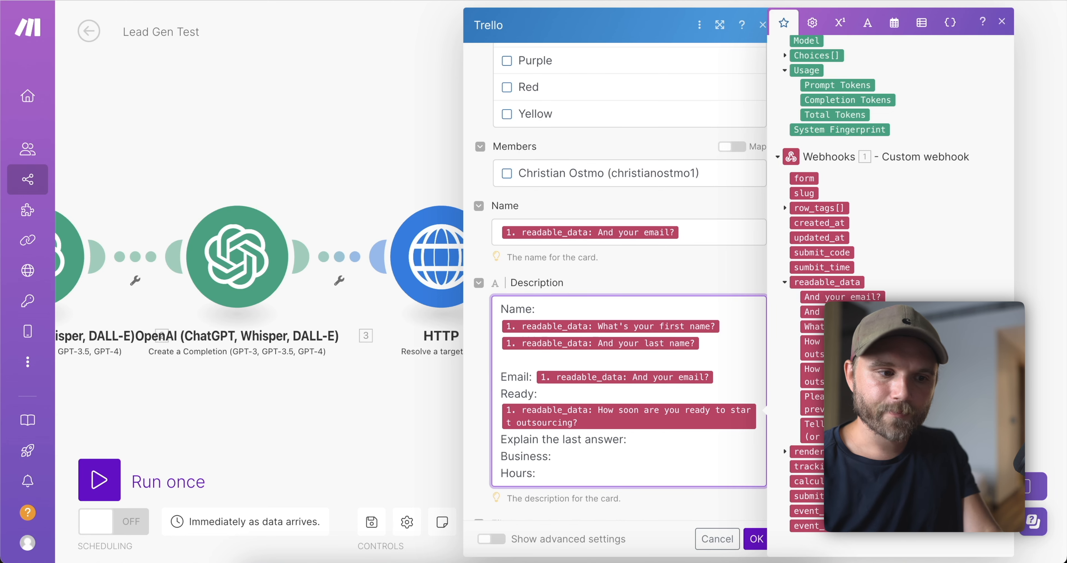
pyautogui.click(813, 402)
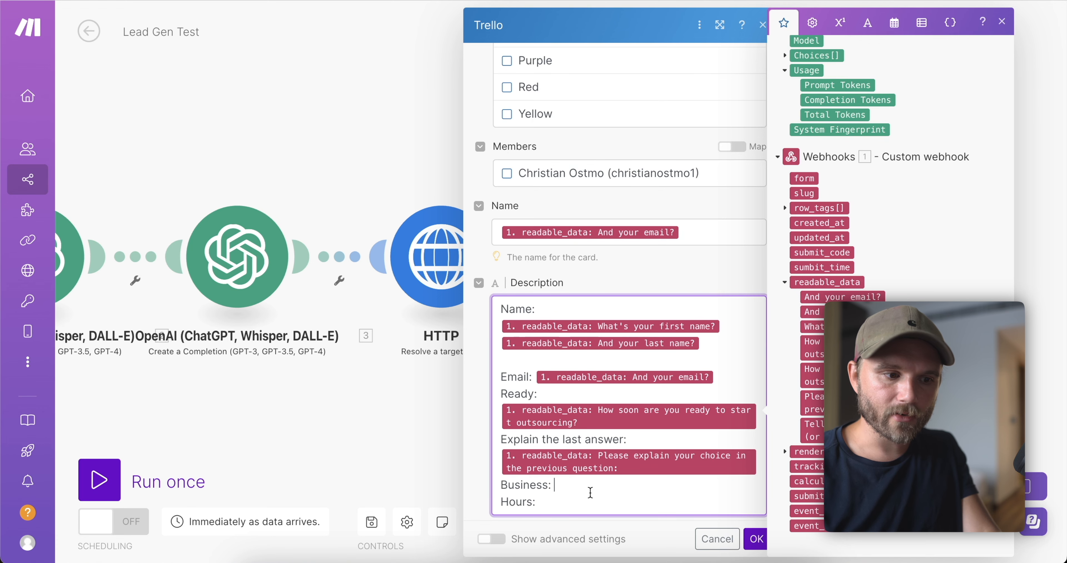
pyautogui.click(812, 430)
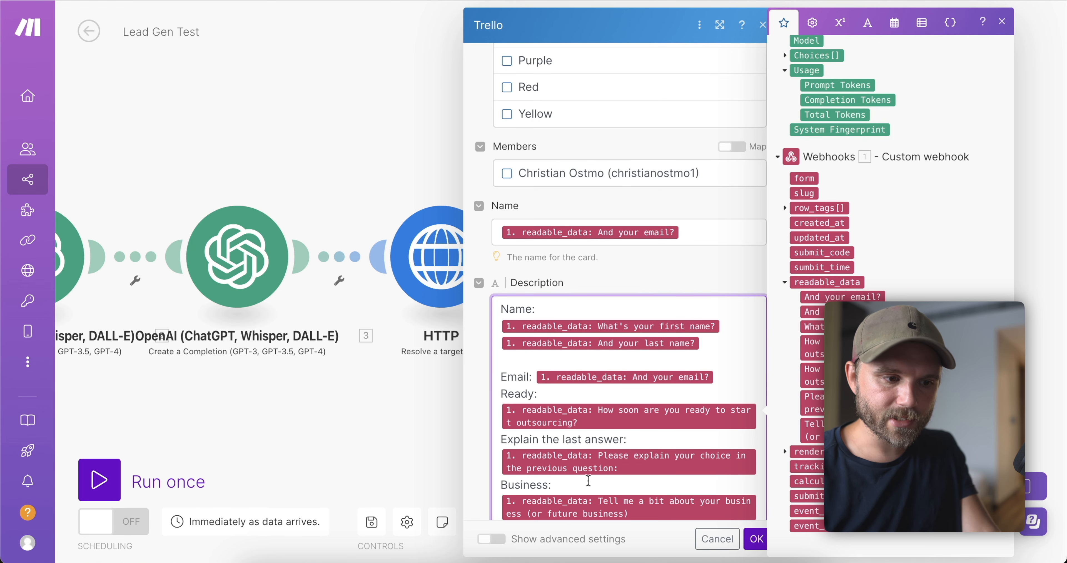
pyautogui.scroll(-3, 588, 481)
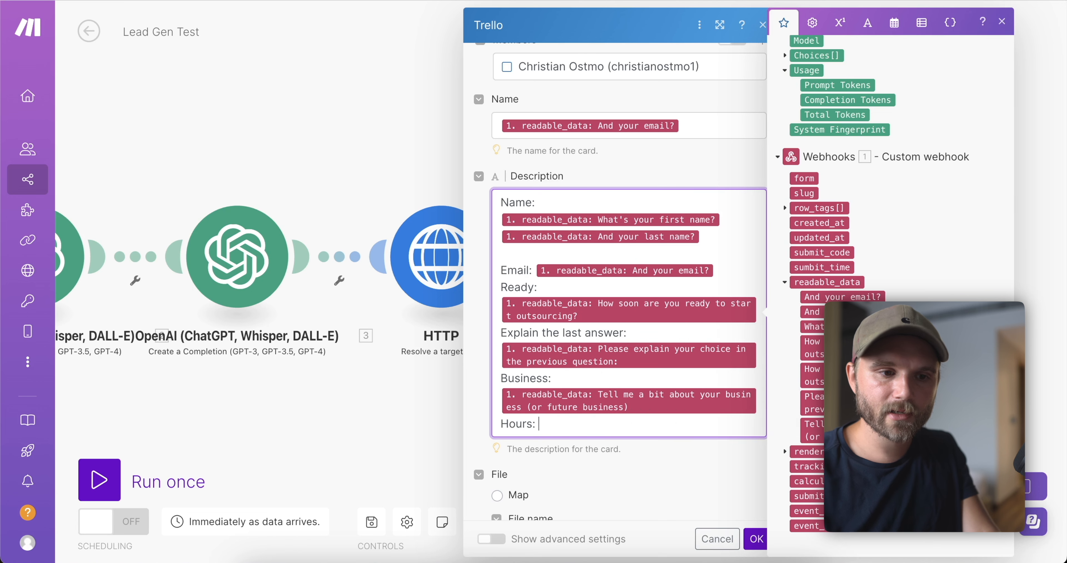
pyautogui.click(812, 375)
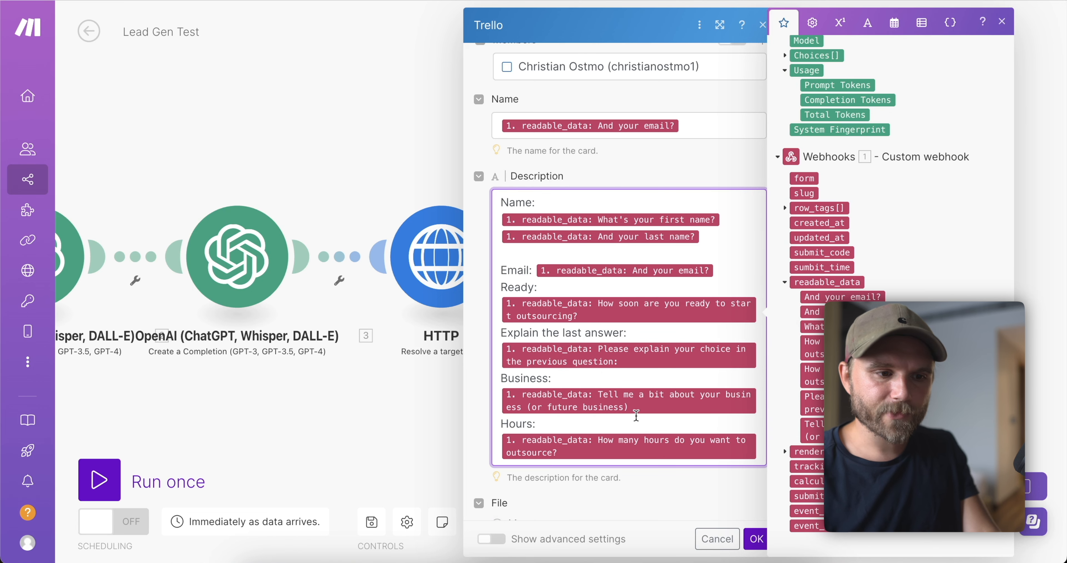
pyautogui.scroll(-4, 635, 361)
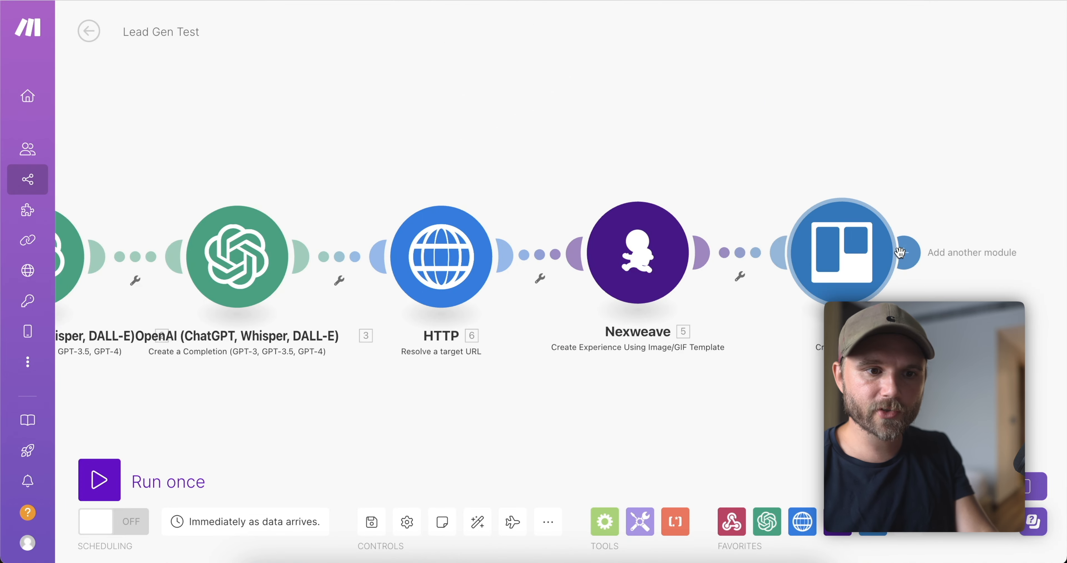
pyautogui.click(906, 253)
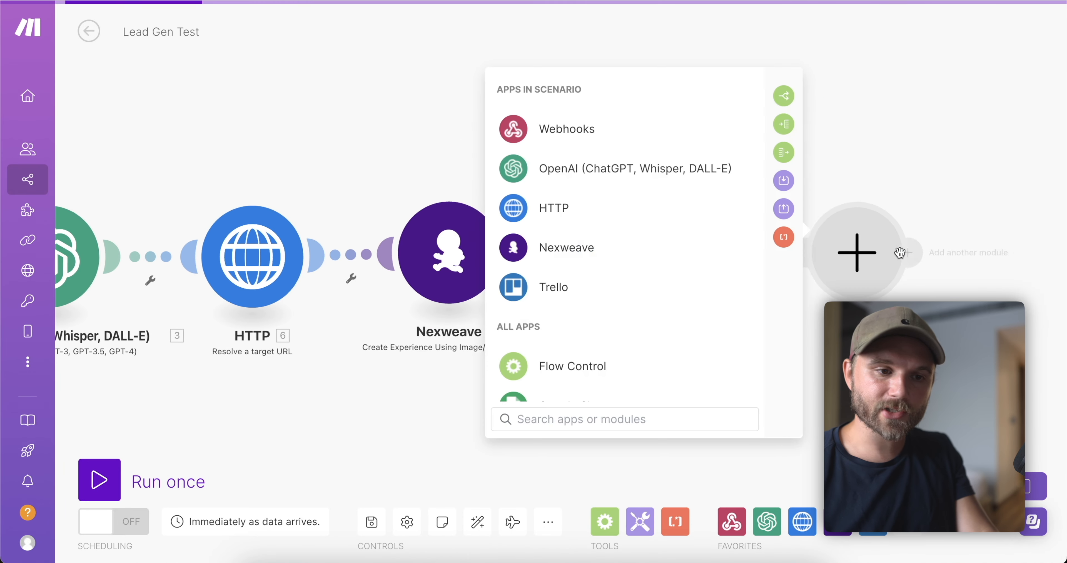
pyautogui.write('gmai')
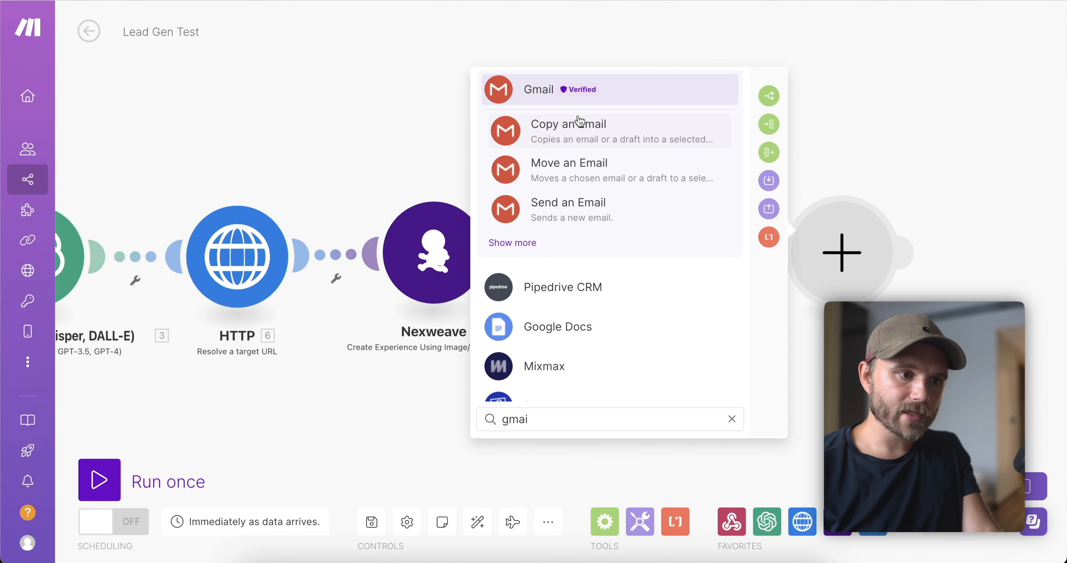
pyautogui.click(574, 221)
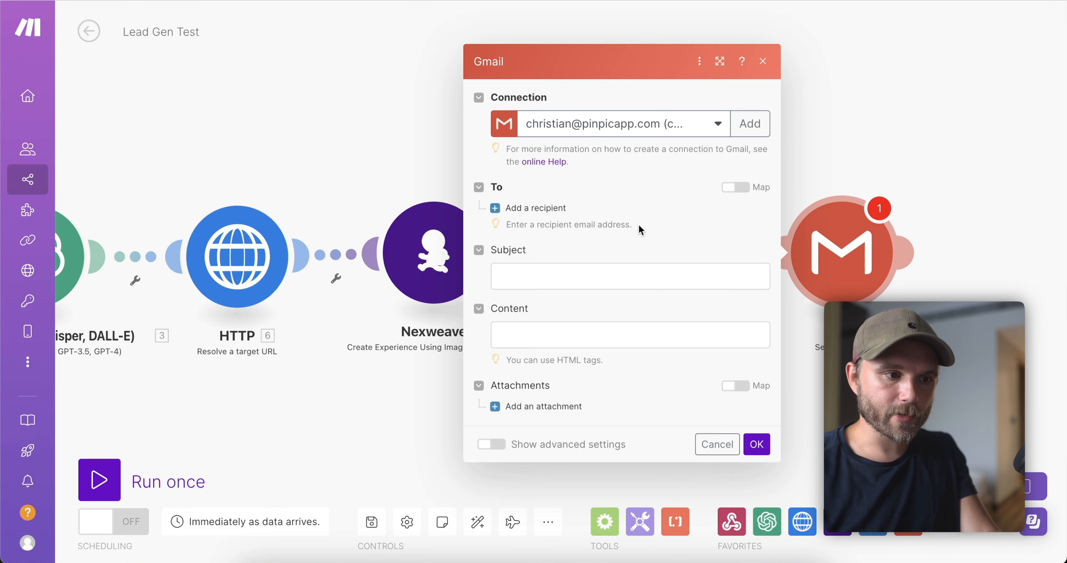
pyautogui.click(588, 273)
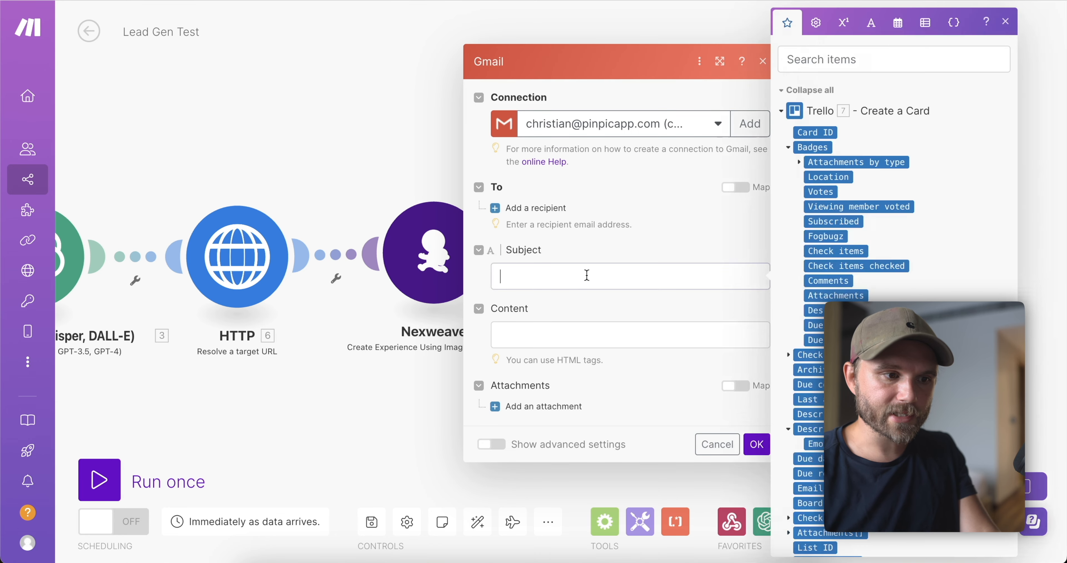
pyautogui.click(542, 333)
pyautogui.hotkey('ctrl', 'v')
pyautogui.scroll(5, 643, 365)
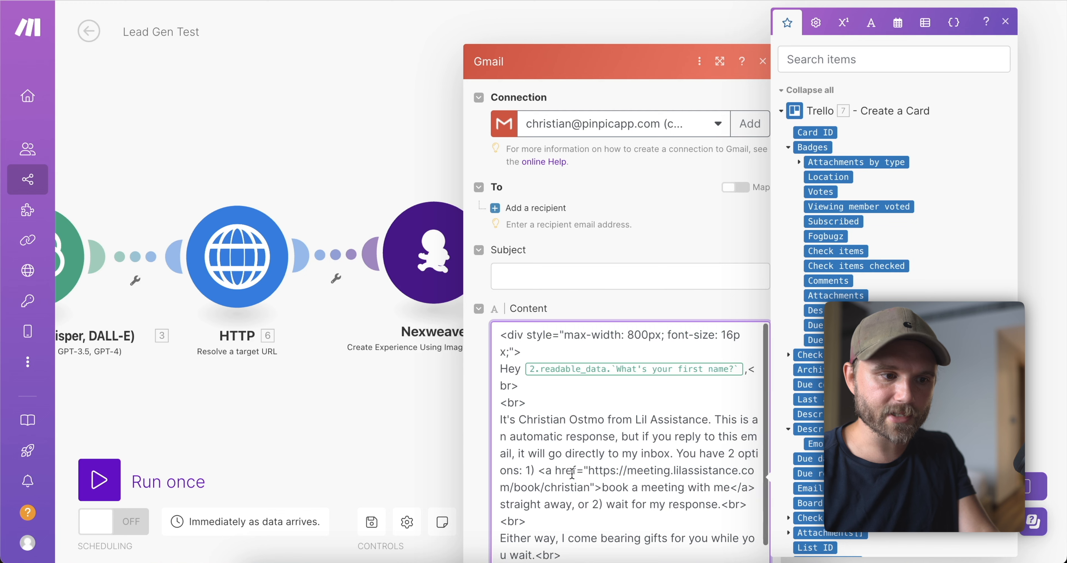
pyautogui.click(744, 371)
pyautogui.press('BackSpace')
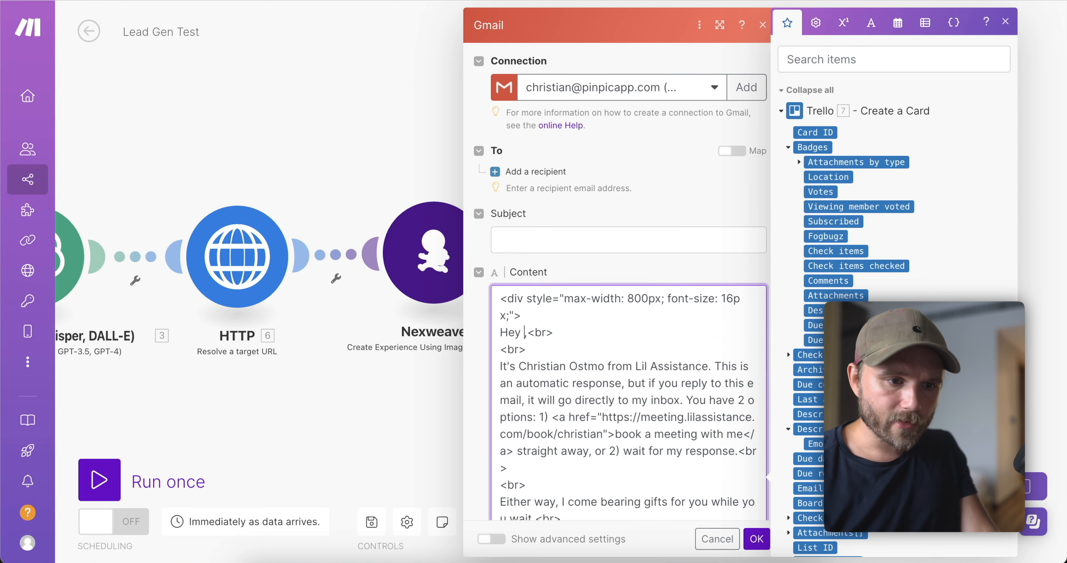
pyautogui.scroll(-10, 793, 314)
pyautogui.scroll(-15, 792, 313)
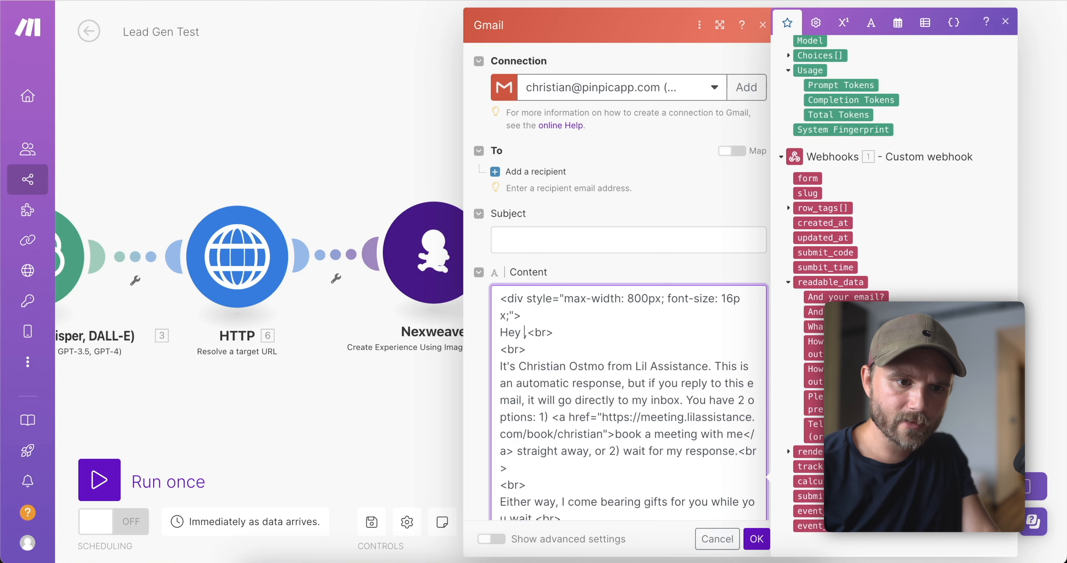
pyautogui.click(816, 326)
pyautogui.scroll(-2, 721, 397)
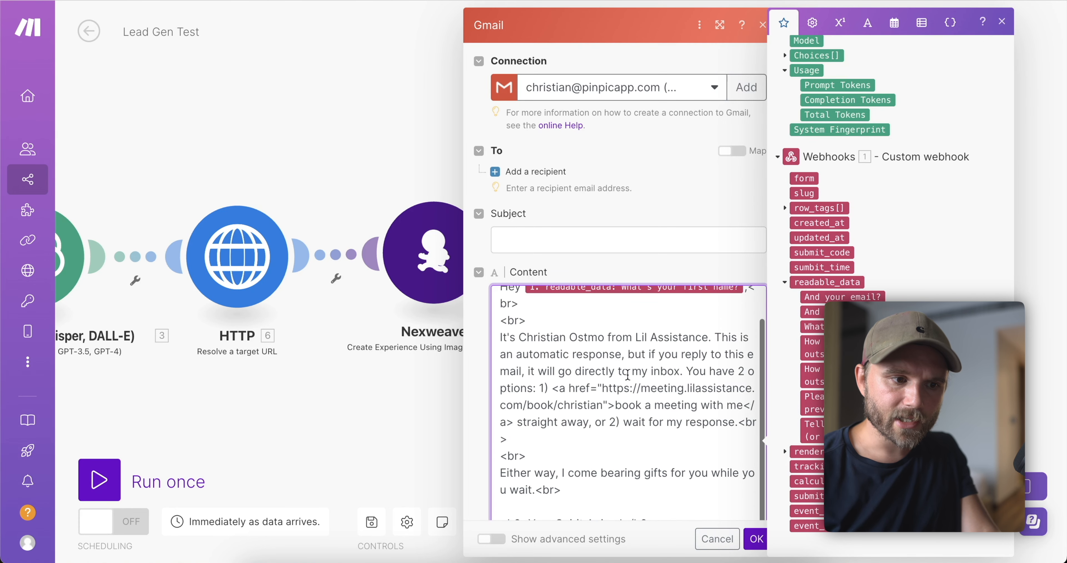
pyautogui.moveTo(647, 339); pyautogui.dragTo(497, 353)
pyautogui.scroll(2, 579, 330)
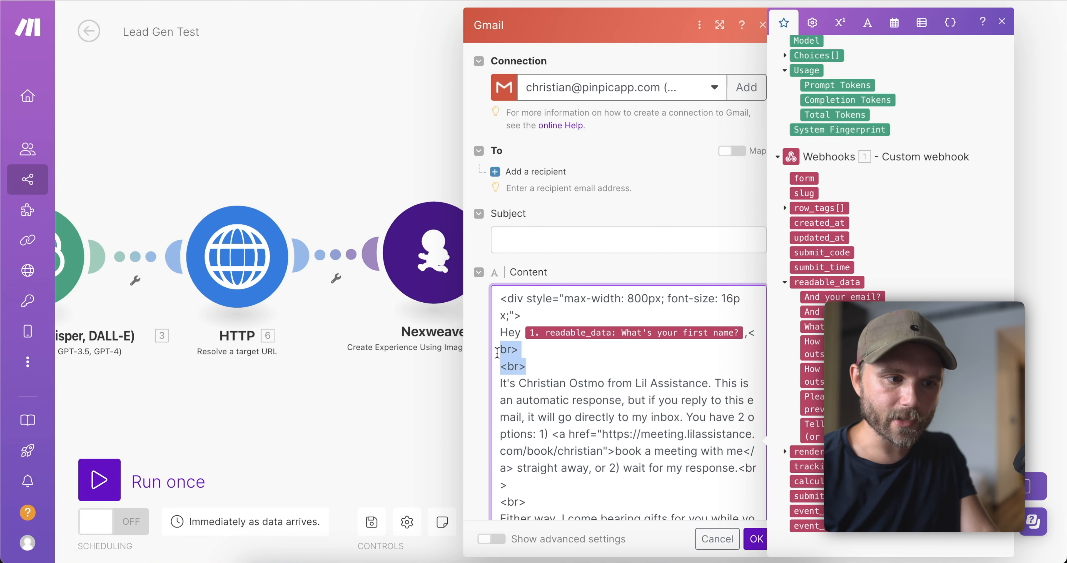
pyautogui.scroll(-2, 589, 356)
pyautogui.moveTo(560, 339); pyautogui.dragTo(489, 342)
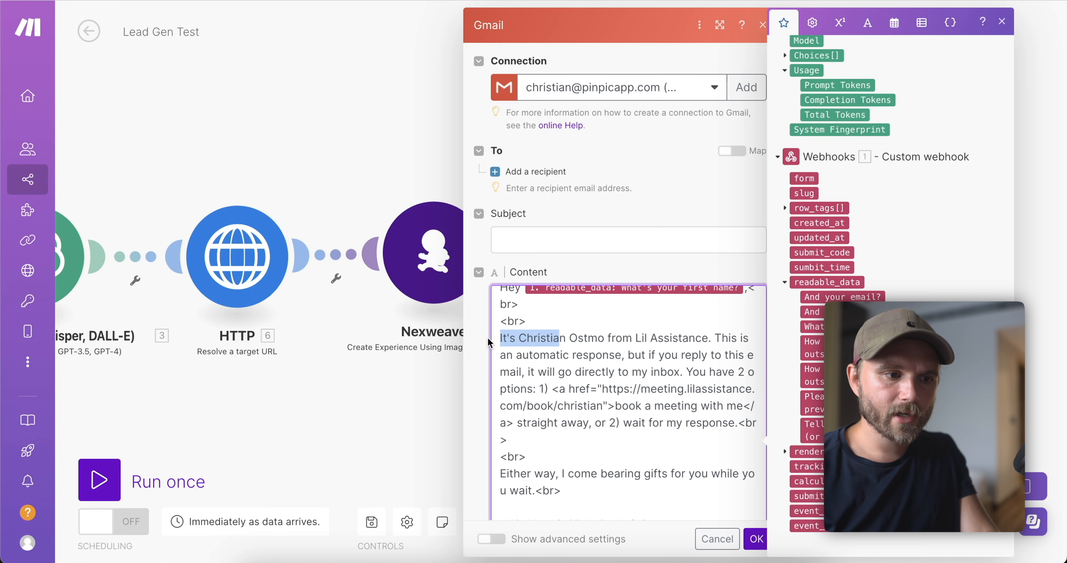
pyautogui.moveTo(623, 338); pyautogui.dragTo(554, 338)
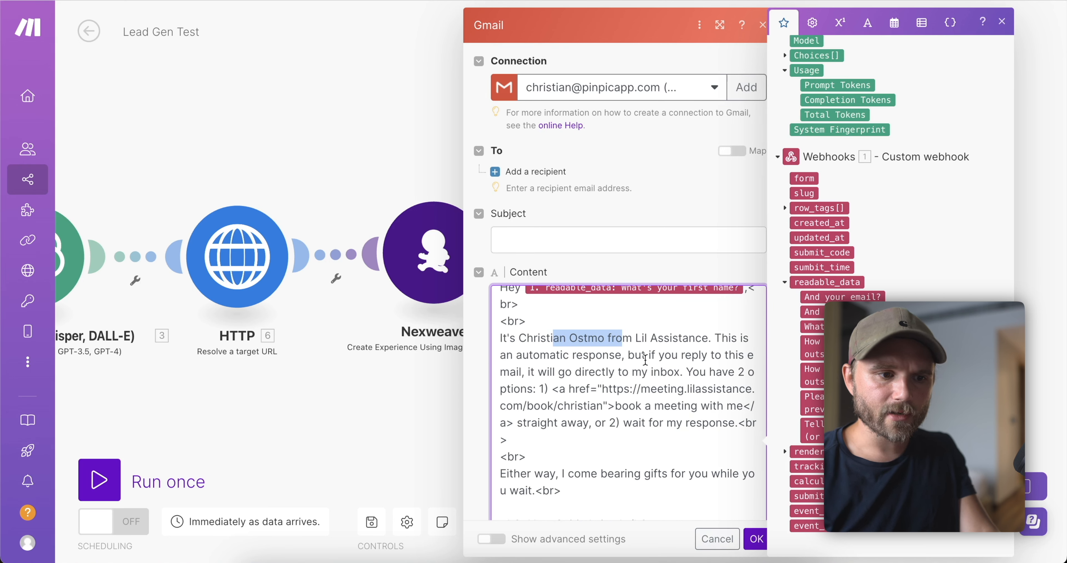
pyautogui.moveTo(659, 355); pyautogui.dragTo(593, 345)
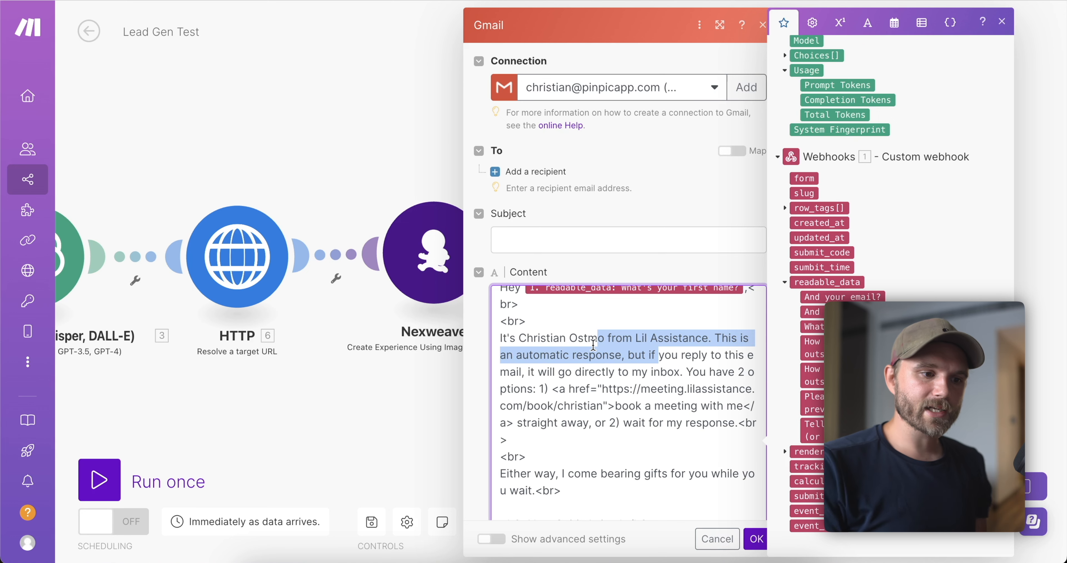
pyautogui.moveTo(722, 372); pyautogui.dragTo(694, 359)
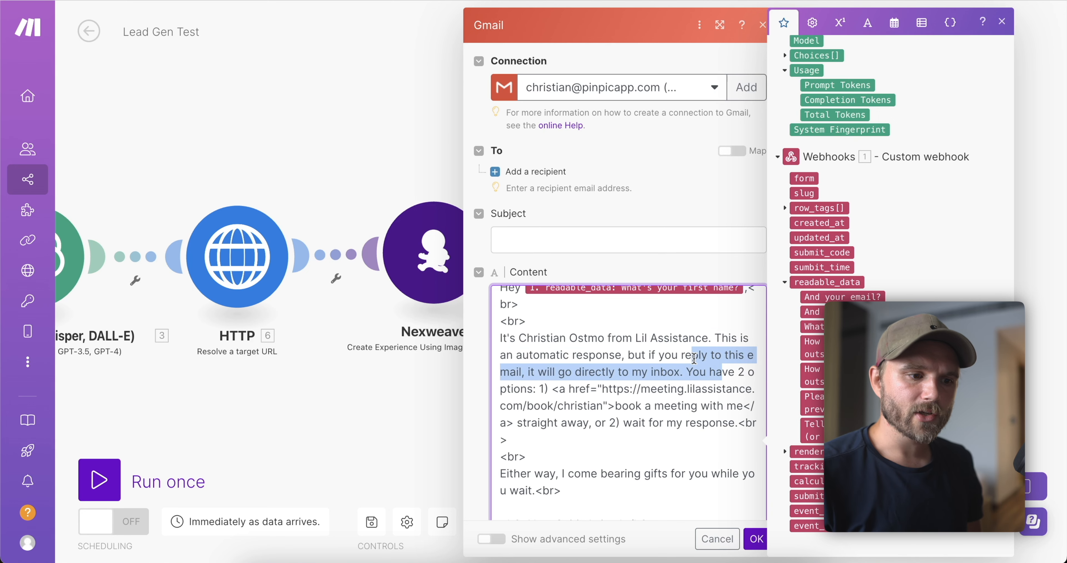
pyautogui.moveTo(603, 407); pyautogui.dragTo(604, 391)
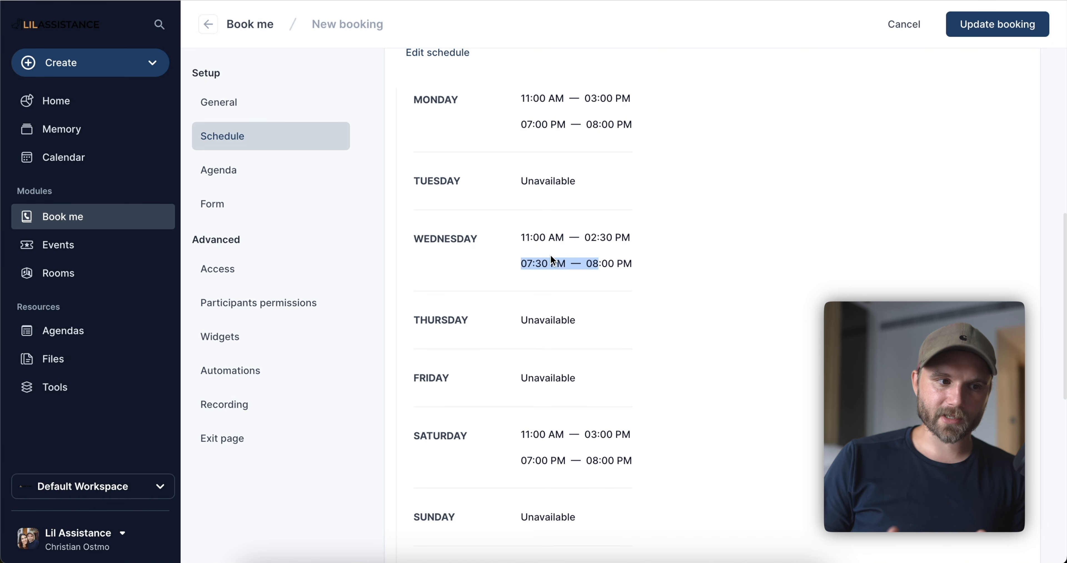
pyautogui.moveTo(413, 99); pyautogui.dragTo(579, 98)
pyautogui.tripleClick(573, 124)
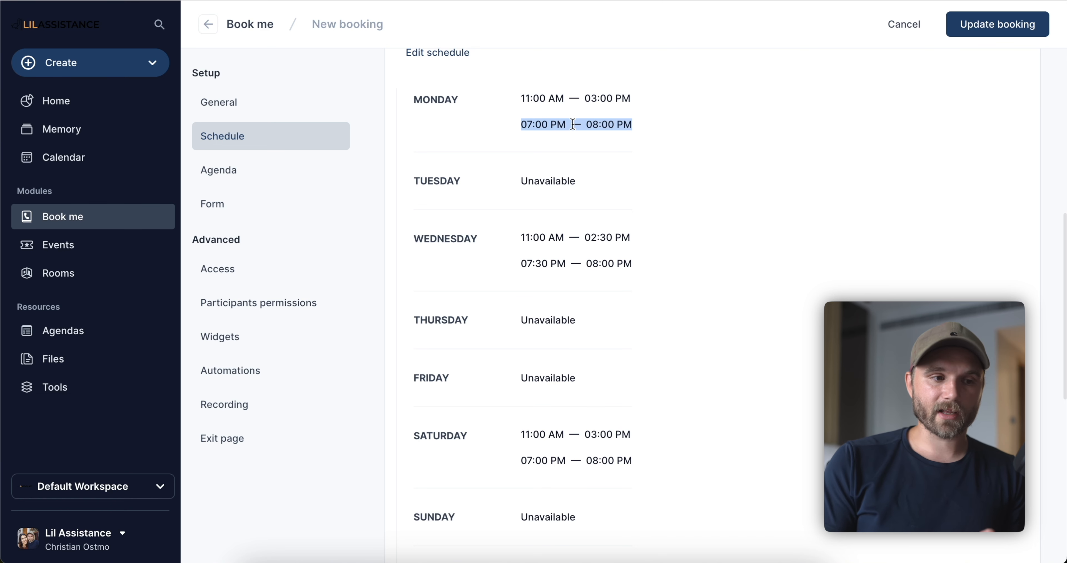
pyautogui.click(644, 132)
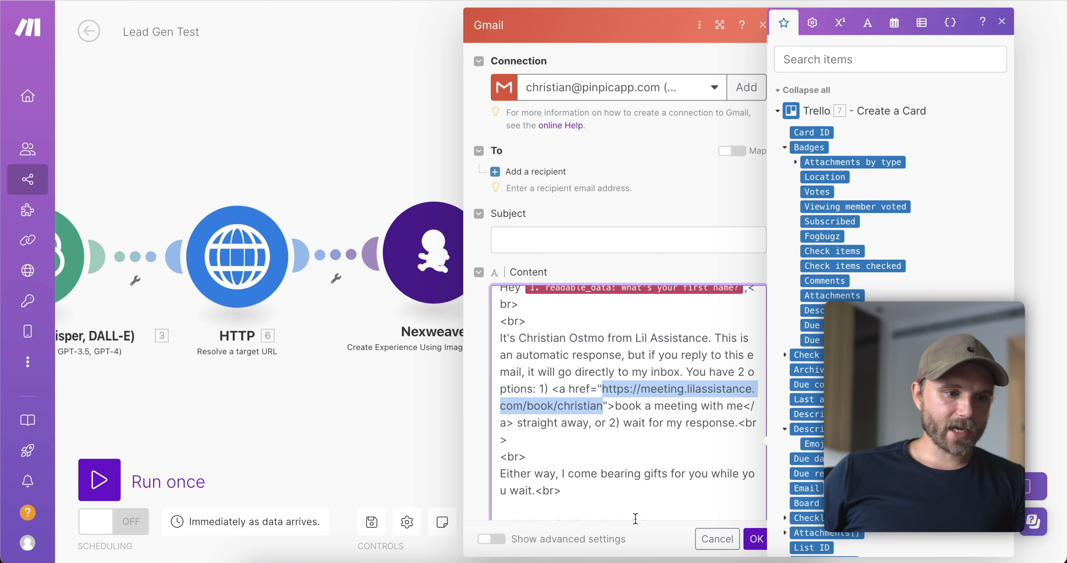
# Replace the email's image source with Nexweave module 5's Image Link.
pyautogui.moveTo(669, 444); pyautogui.dragTo(641, 419)
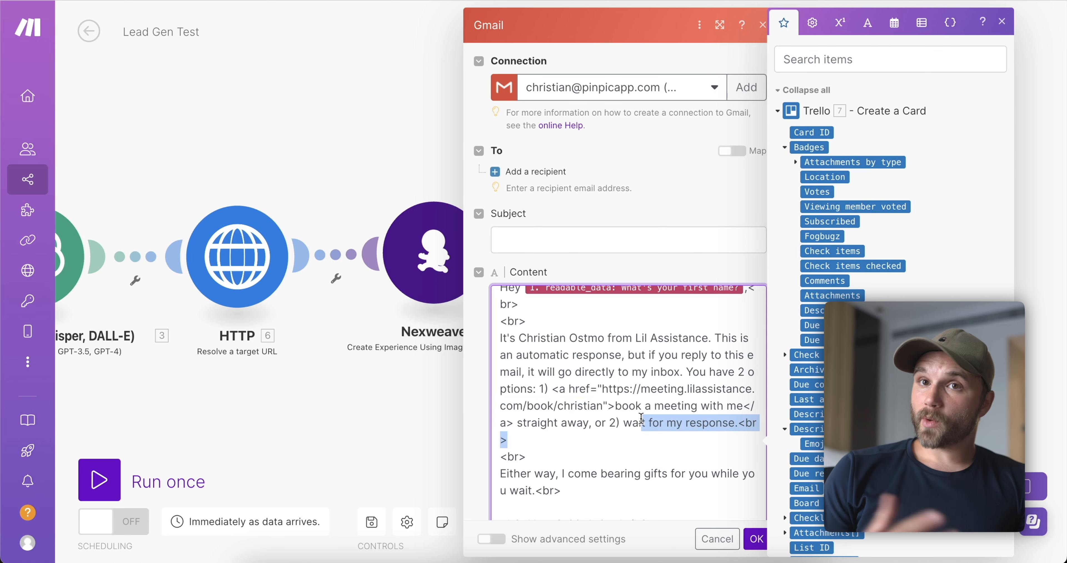
pyautogui.scroll(-3, 641, 418)
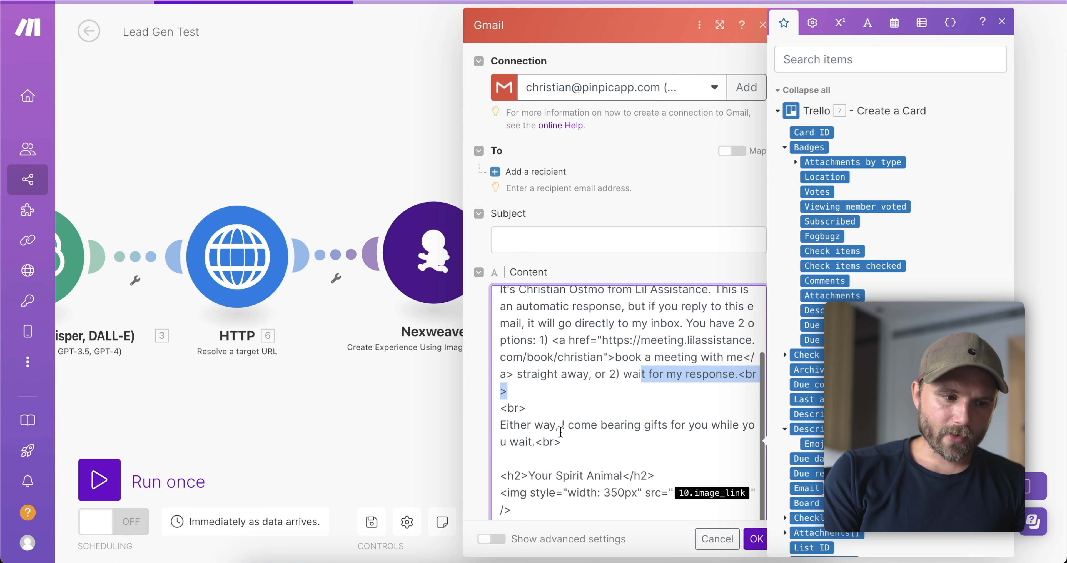
pyautogui.moveTo(532, 442); pyautogui.dragTo(504, 420)
pyautogui.scroll(-2, 544, 438)
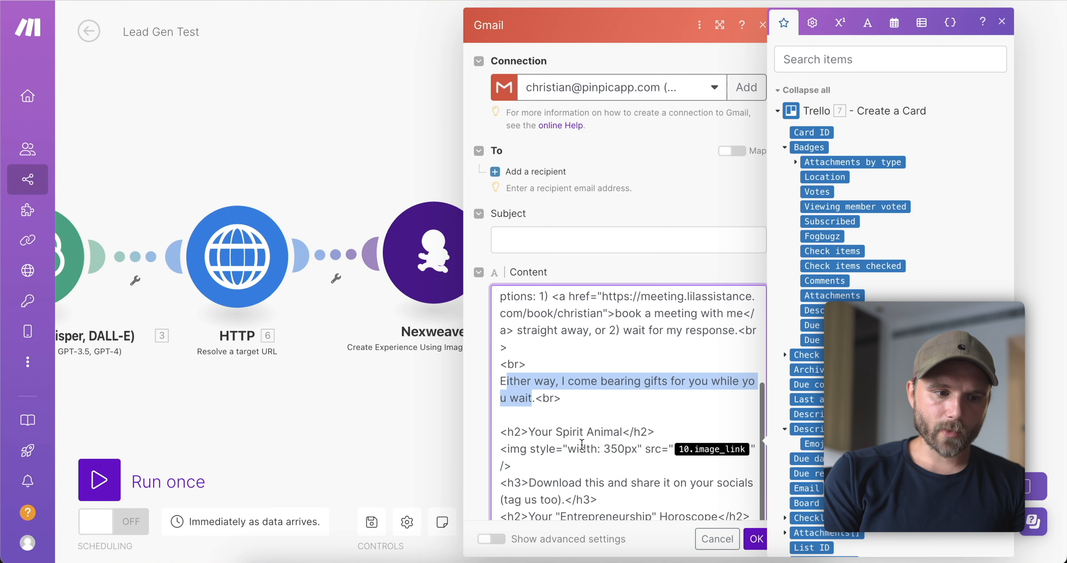
pyautogui.click(749, 449)
pyautogui.press('BackSpace')
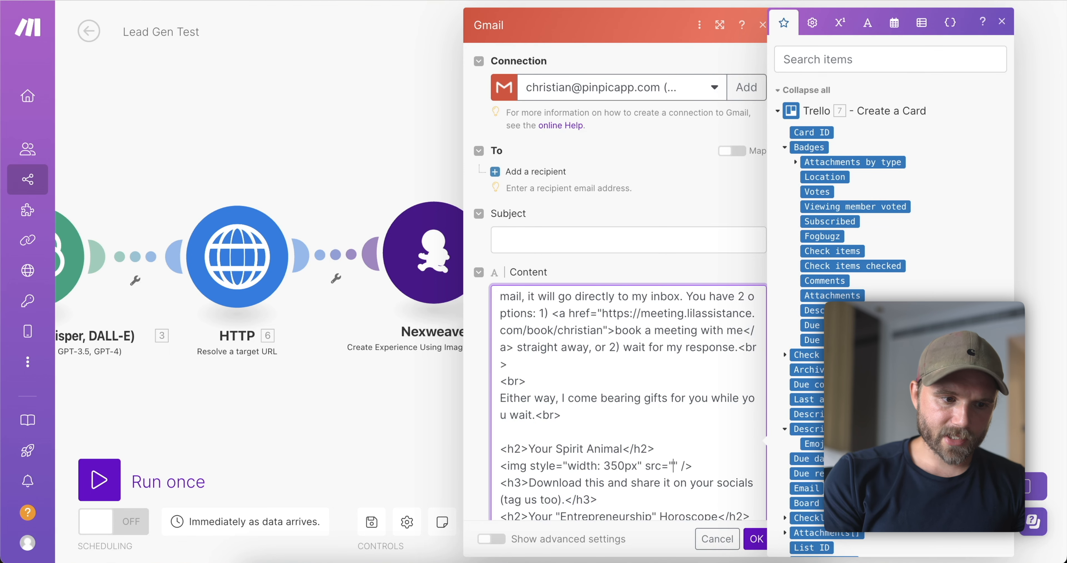
pyautogui.scroll(-3, 815, 348)
pyautogui.scroll(-10, 815, 347)
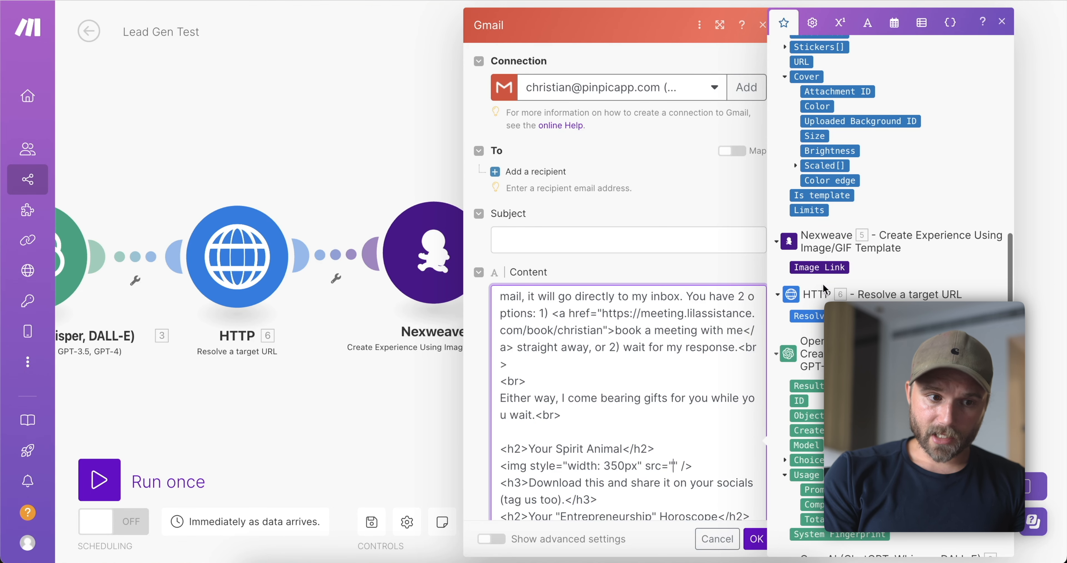
pyautogui.click(818, 266)
# Delete the old horoscope value and check which OpenAI module generates the horoscope.
pyautogui.scroll(-1, 716, 474)
pyautogui.scroll(-1, 716, 473)
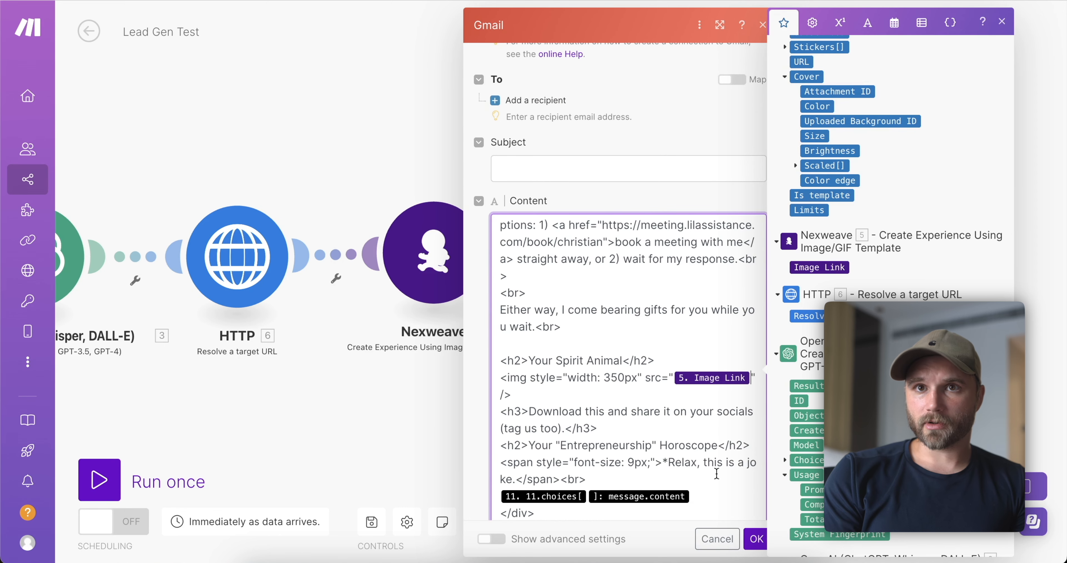
pyautogui.scroll(-2, 717, 474)
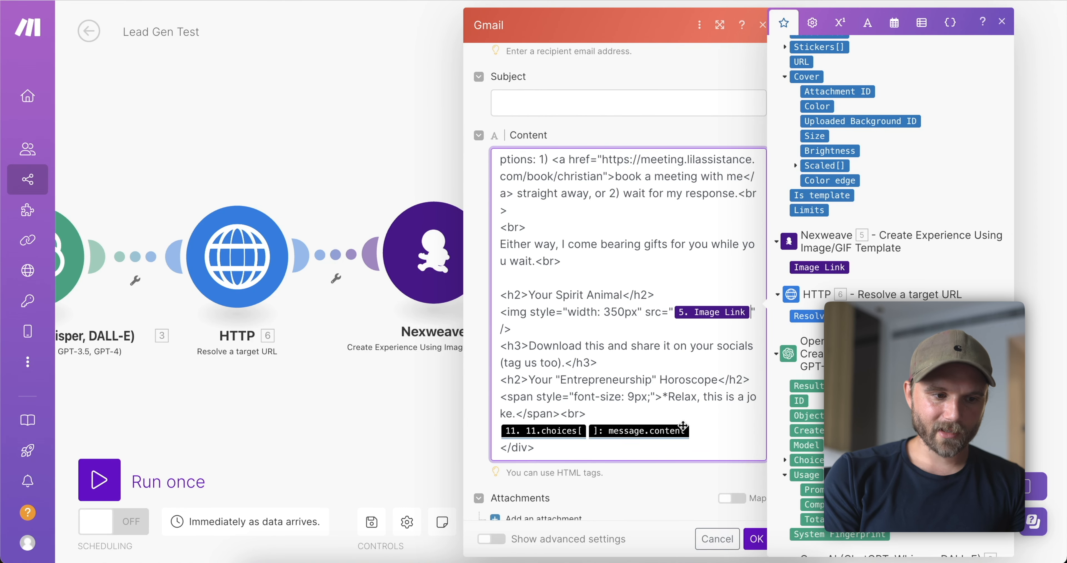
pyautogui.click(695, 429)
pyautogui.press('BackSpace')
pyautogui.press('BackSpace')
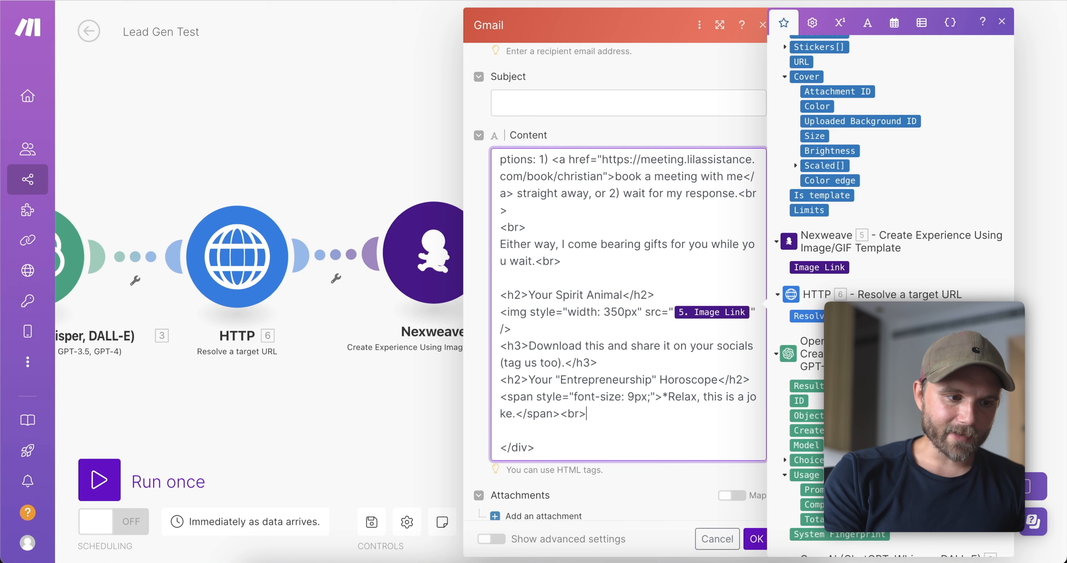
pyautogui.scroll(-8, 891, 207)
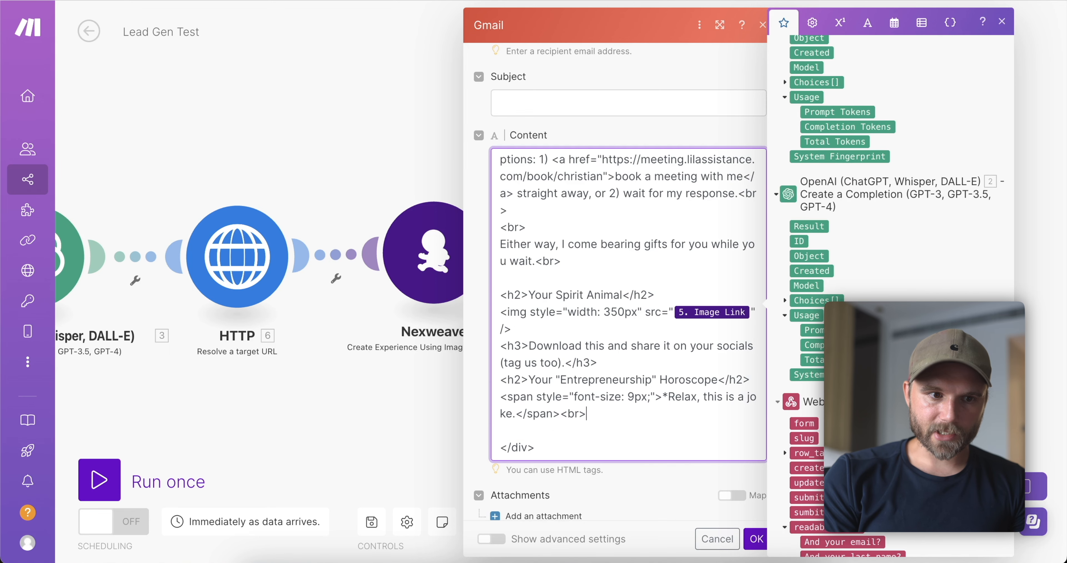
pyautogui.moveTo(194, 145); pyautogui.dragTo(451, 130)
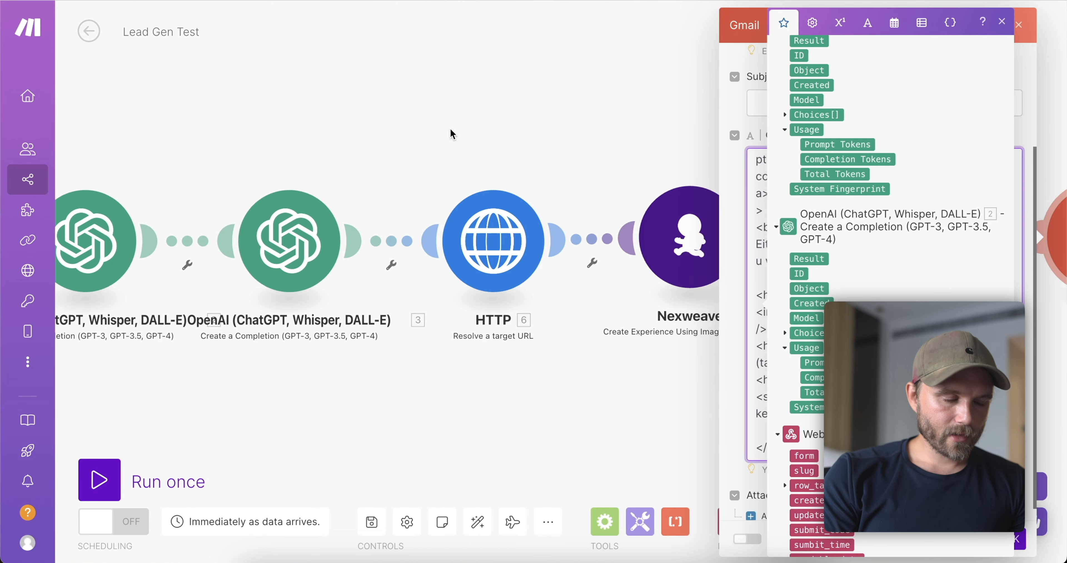
pyautogui.click(283, 243)
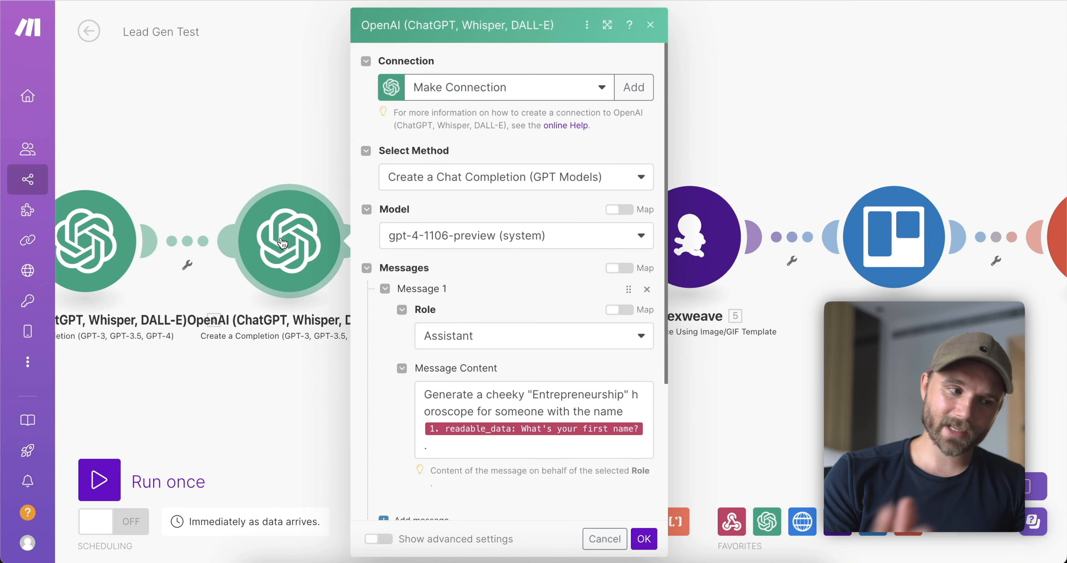
pyautogui.click(262, 137)
pyautogui.moveTo(782, 125); pyautogui.dragTo(582, 115)
# Map OpenAI module 3's Choices[] Message Content beneath the horoscope heading.
pyautogui.click(899, 228)
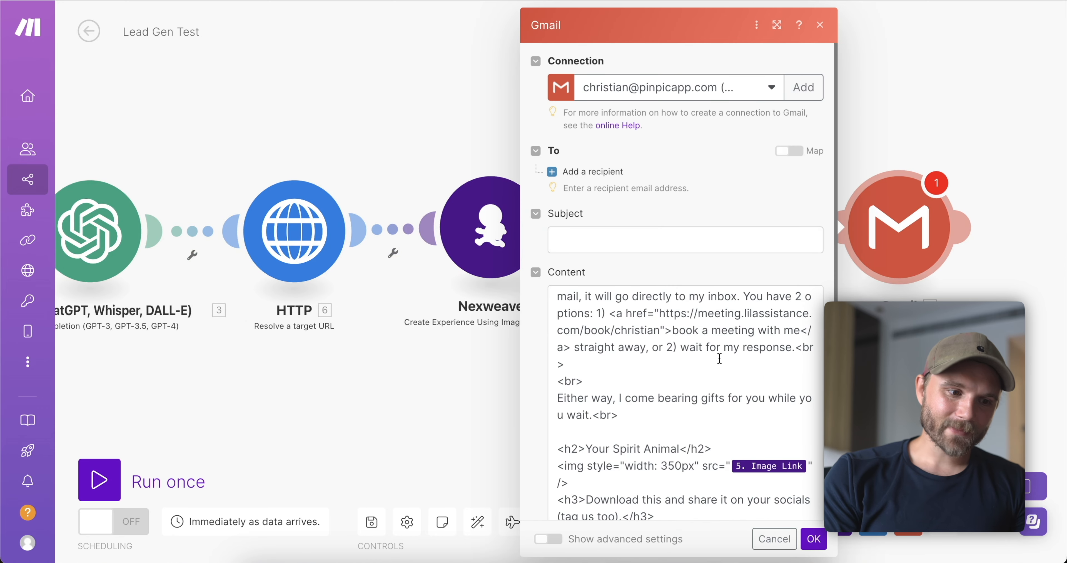
pyautogui.scroll(-3, 719, 358)
pyautogui.scroll(-1, 719, 359)
pyautogui.click(652, 411)
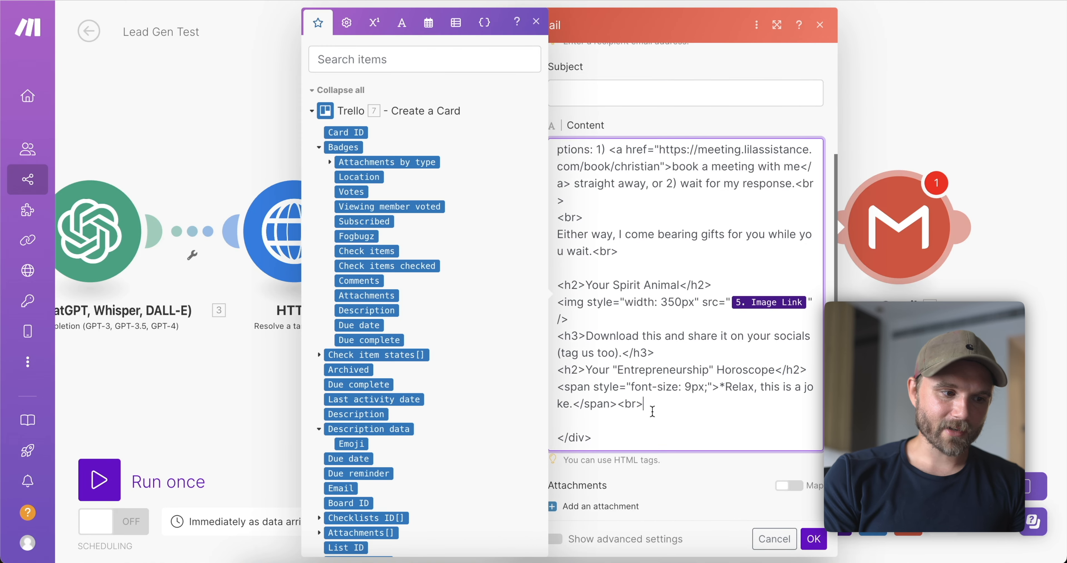
pyautogui.scroll(-10, 384, 418)
pyautogui.scroll(4, 384, 417)
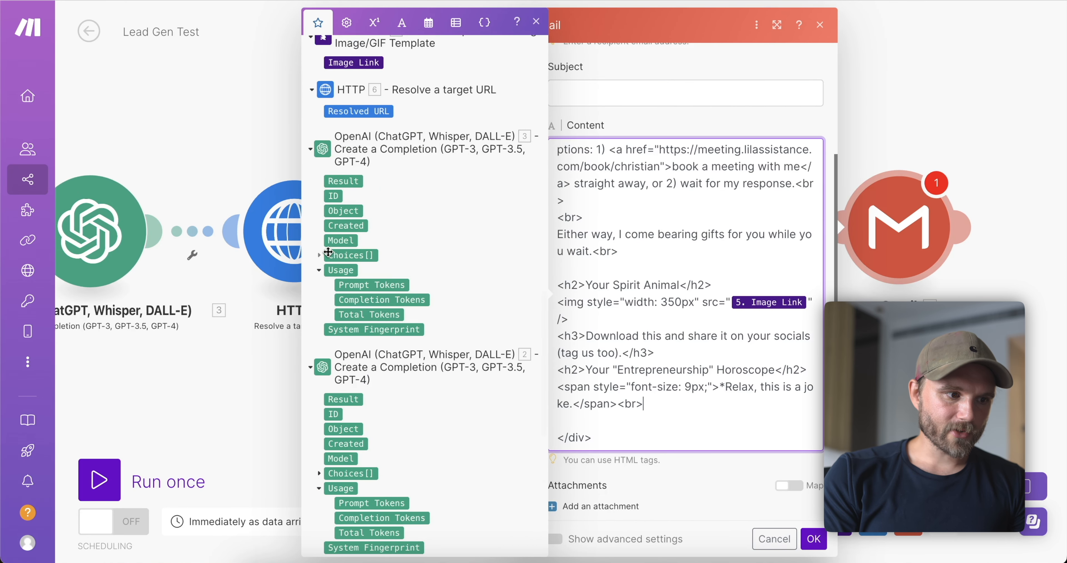
pyautogui.click(326, 255)
pyautogui.click(330, 329)
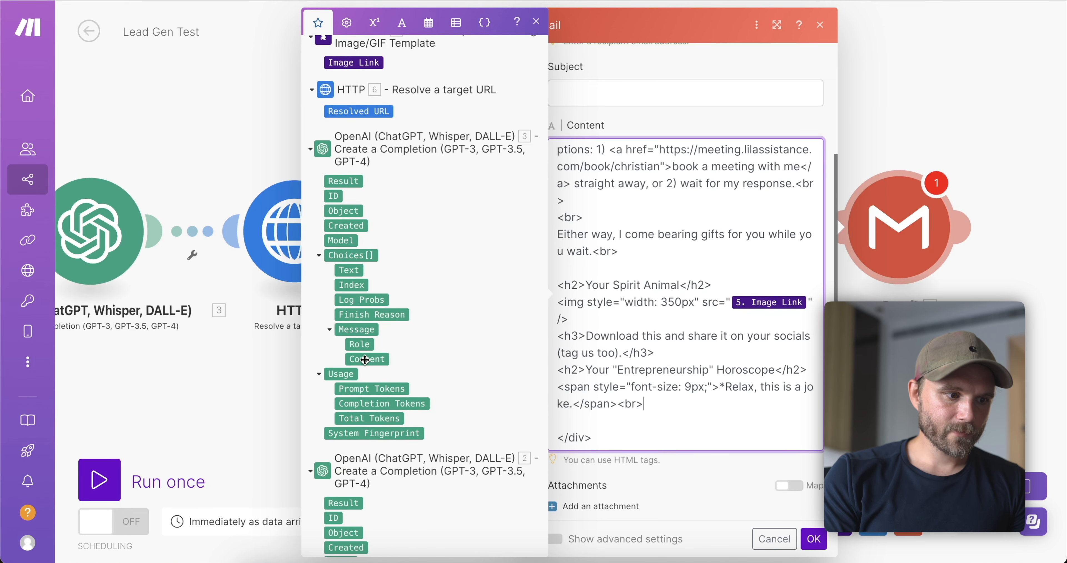
pyautogui.click(367, 359)
pyautogui.click(800, 539)
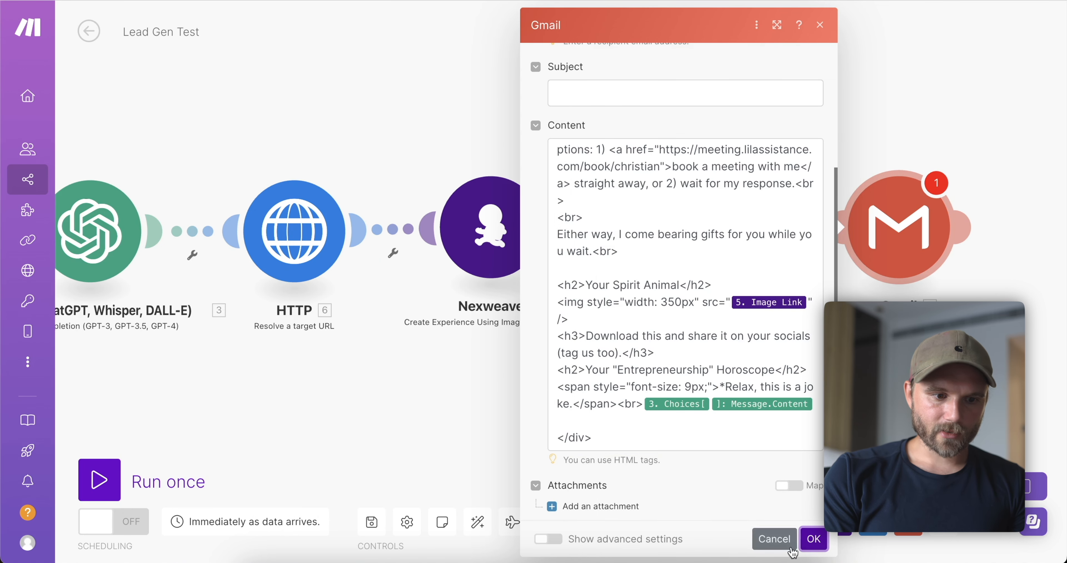
pyautogui.scroll(4, 790, 344)
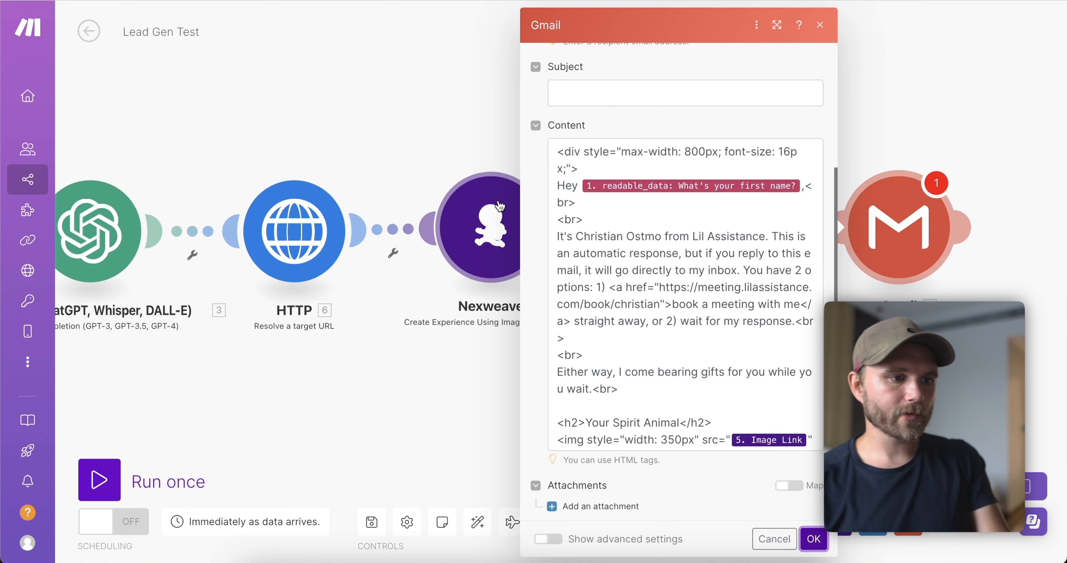
# Build the email subject as 'Hey' plus the lead's first name and a comma.
pyautogui.click(718, 93)
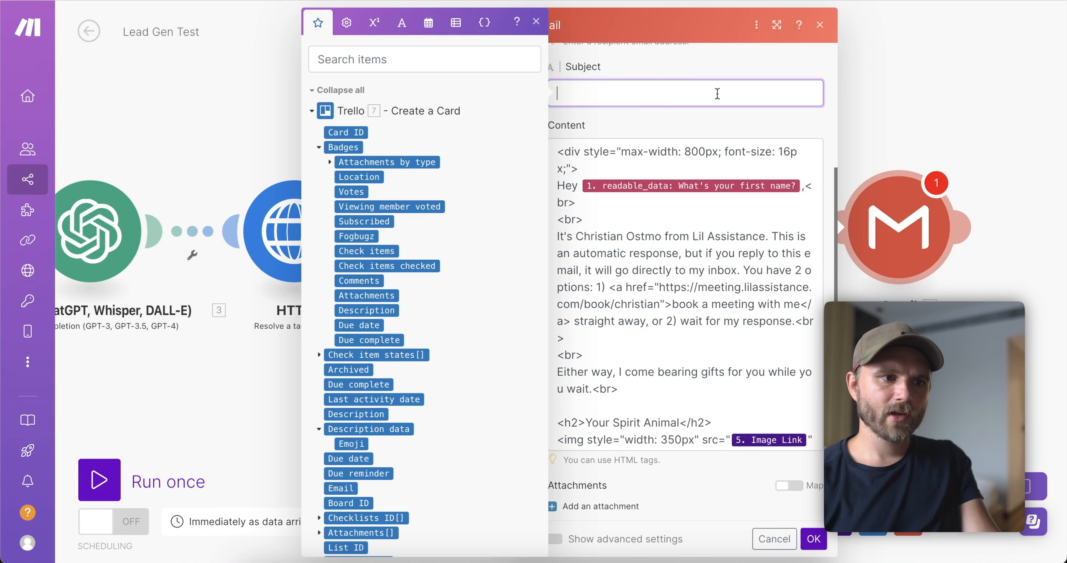
pyautogui.write('we hear you – Lil Assistance')
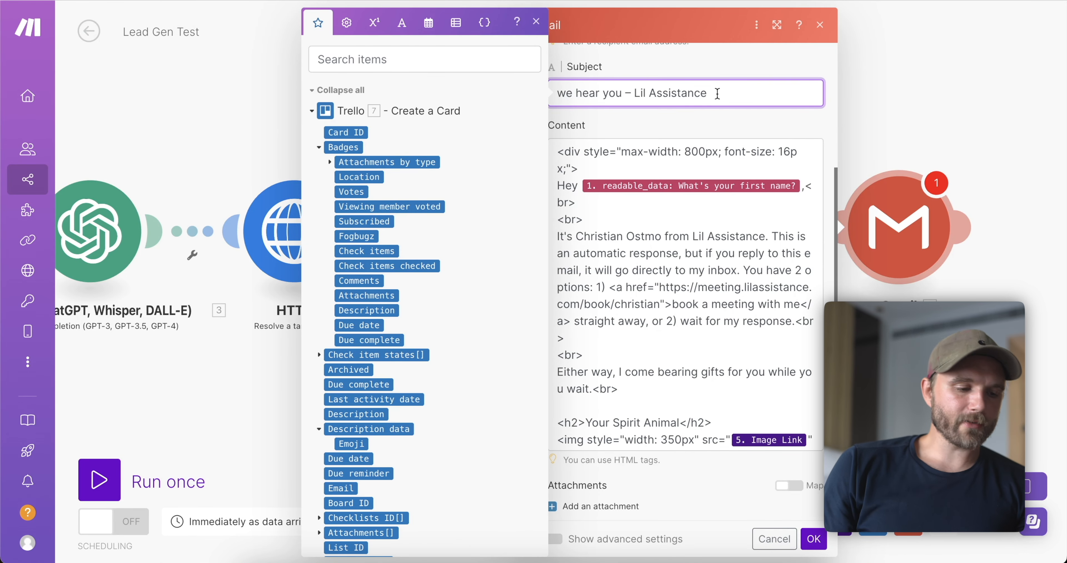
pyautogui.click(705, 127)
pyautogui.moveTo(645, 93); pyautogui.dragTo(598, 72)
pyautogui.click(684, 81)
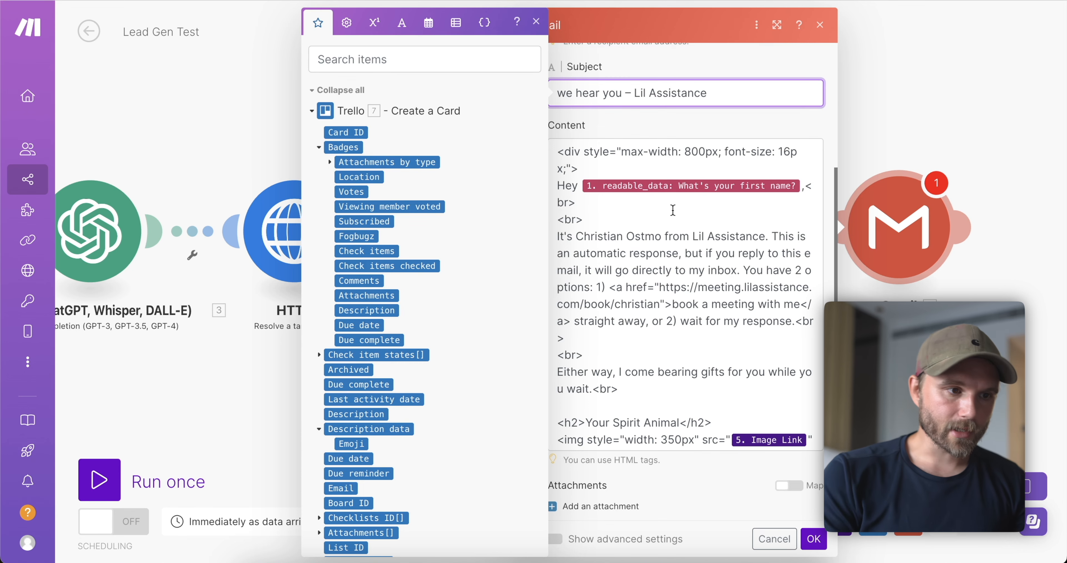
pyautogui.write('Hey')
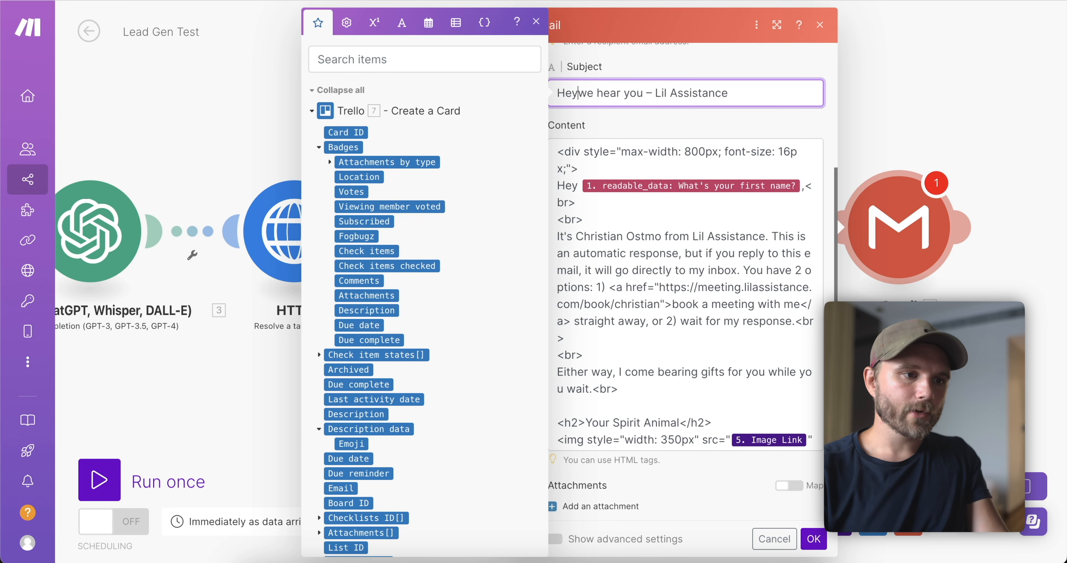
pyautogui.scroll(-15, 445, 242)
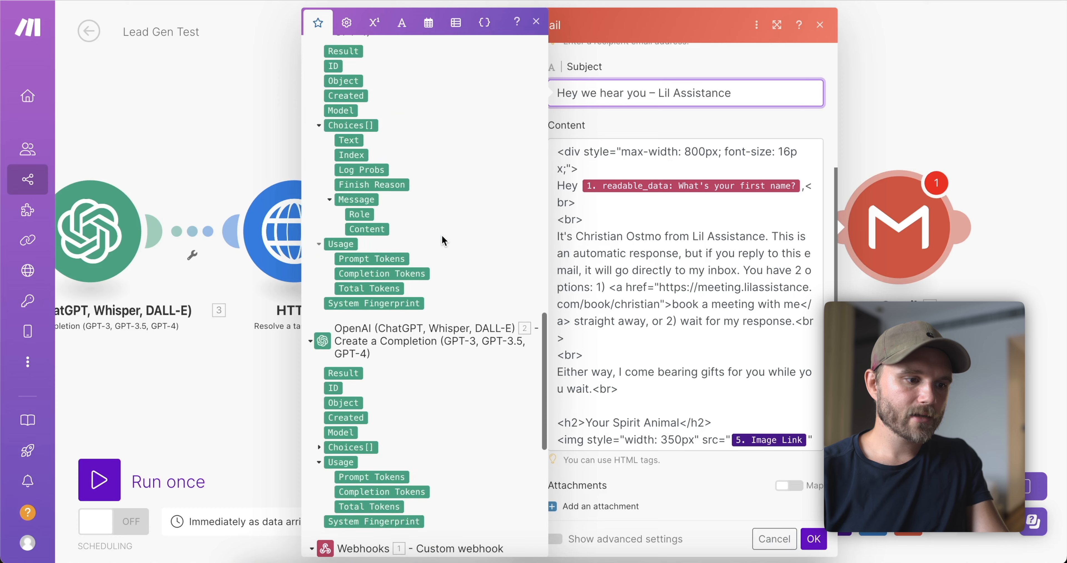
pyautogui.scroll(-8, 443, 241)
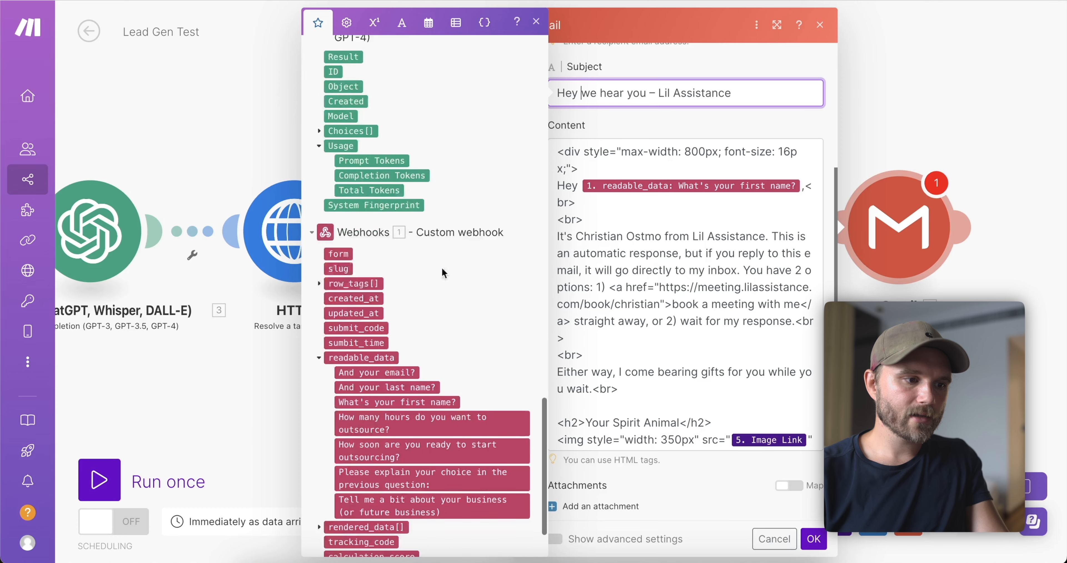
pyautogui.click(403, 404)
pyautogui.write(',')
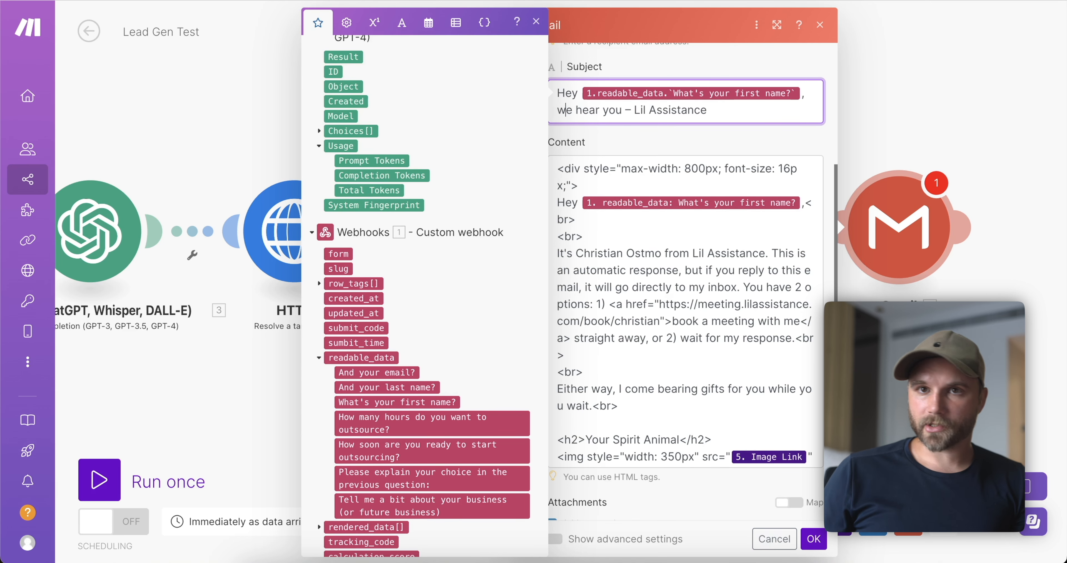
# Select the whole HTML email content, close the Gmail module and save the scenario.
pyautogui.click(676, 381)
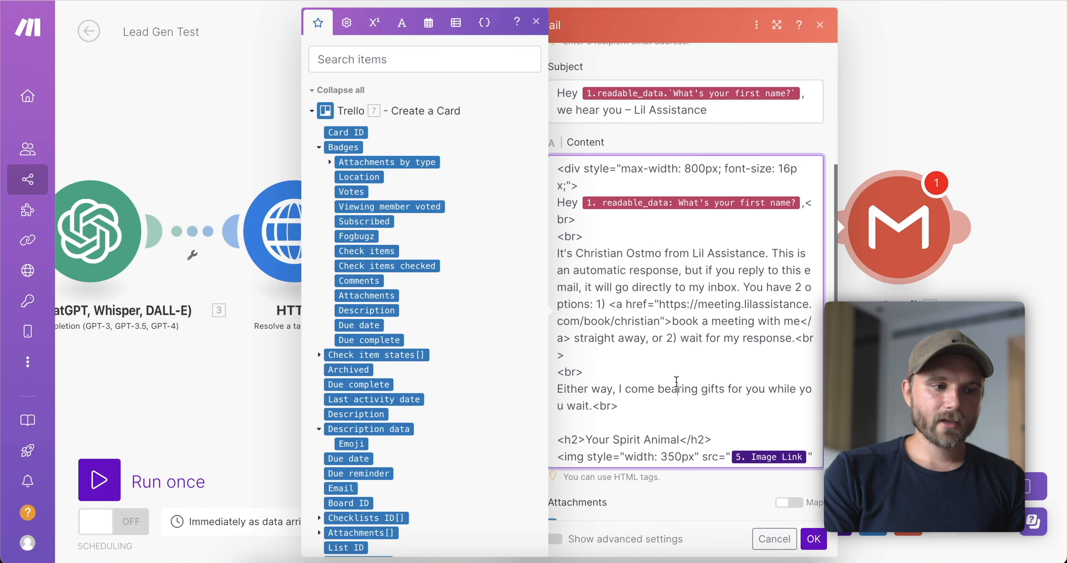
pyautogui.scroll(-1, 676, 381)
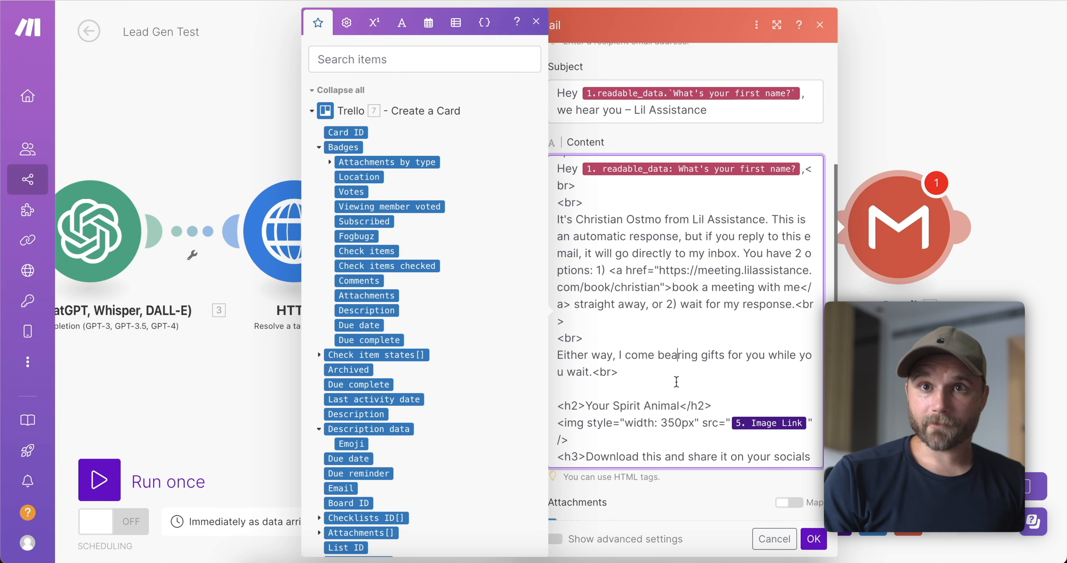
pyautogui.scroll(-3, 676, 381)
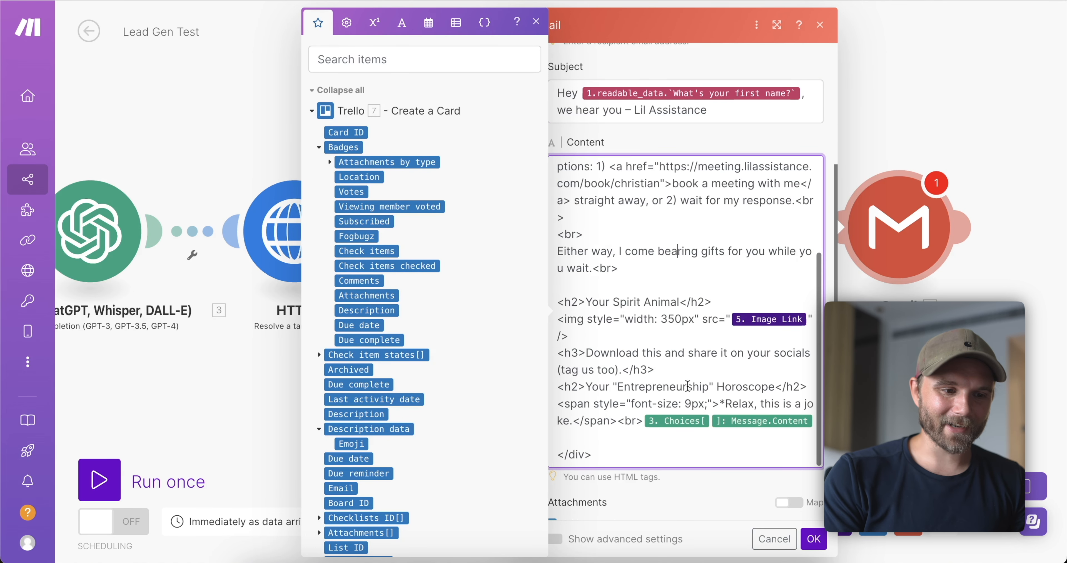
pyautogui.click(812, 538)
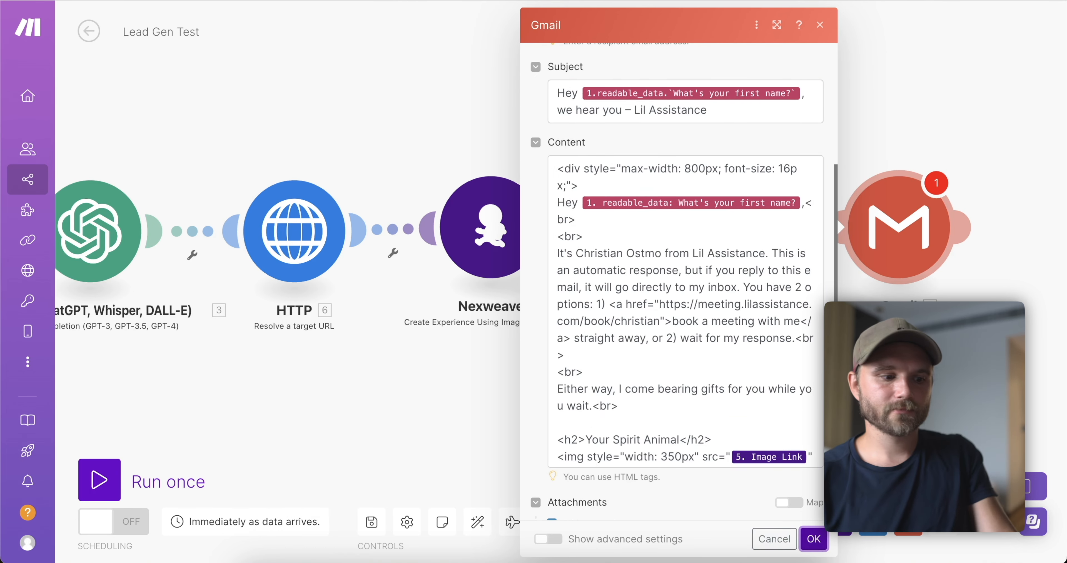
pyautogui.click(679, 232)
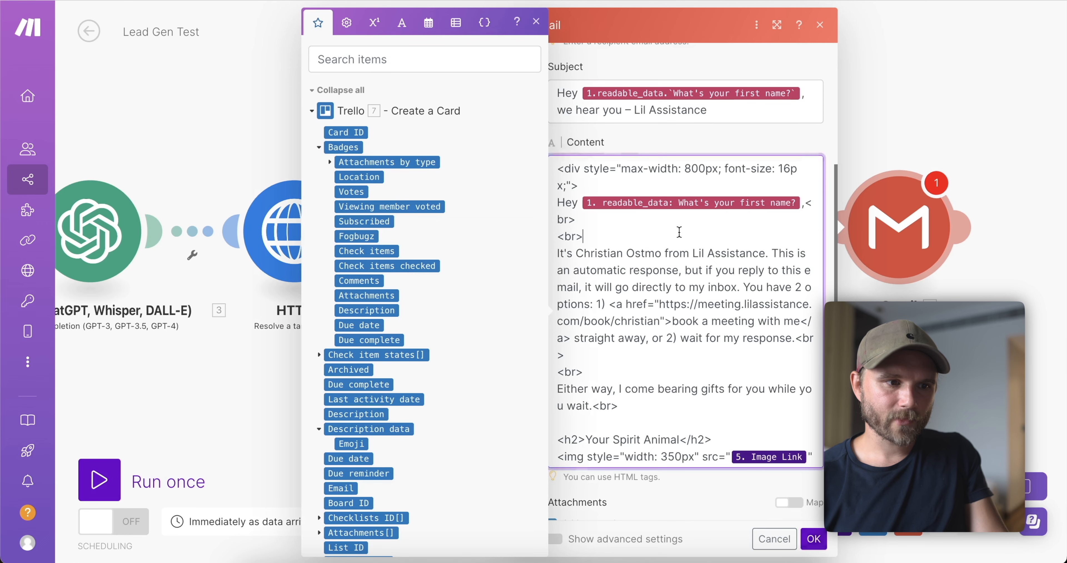
pyautogui.press('super+a')
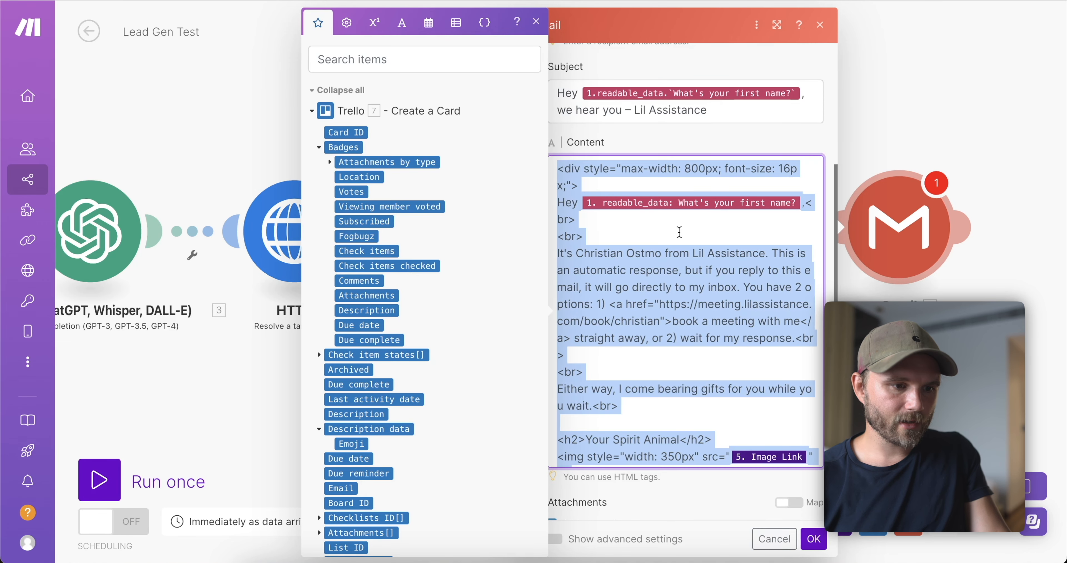
pyautogui.click(814, 549)
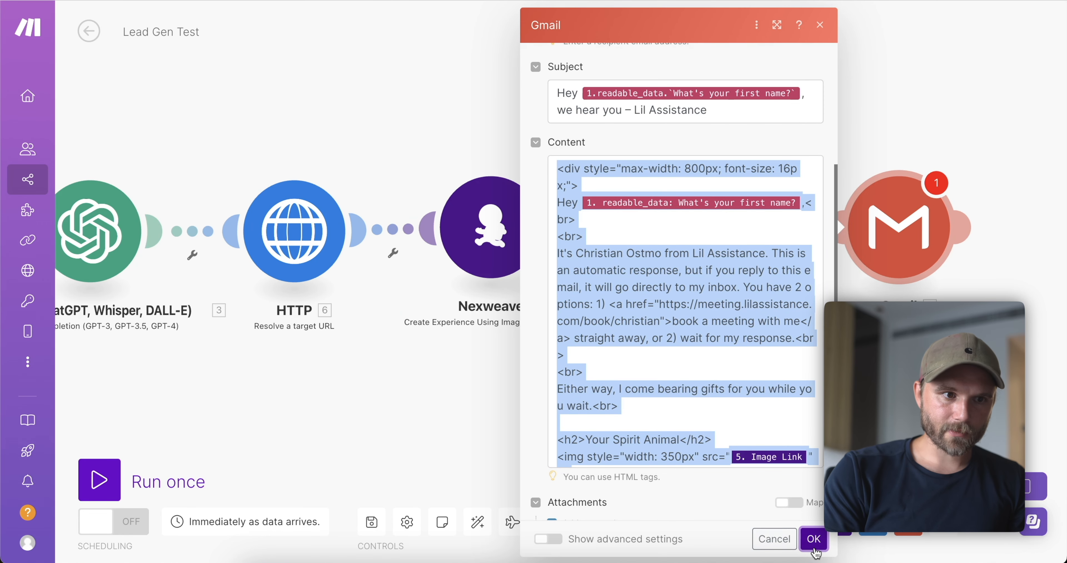
pyautogui.click(373, 524)
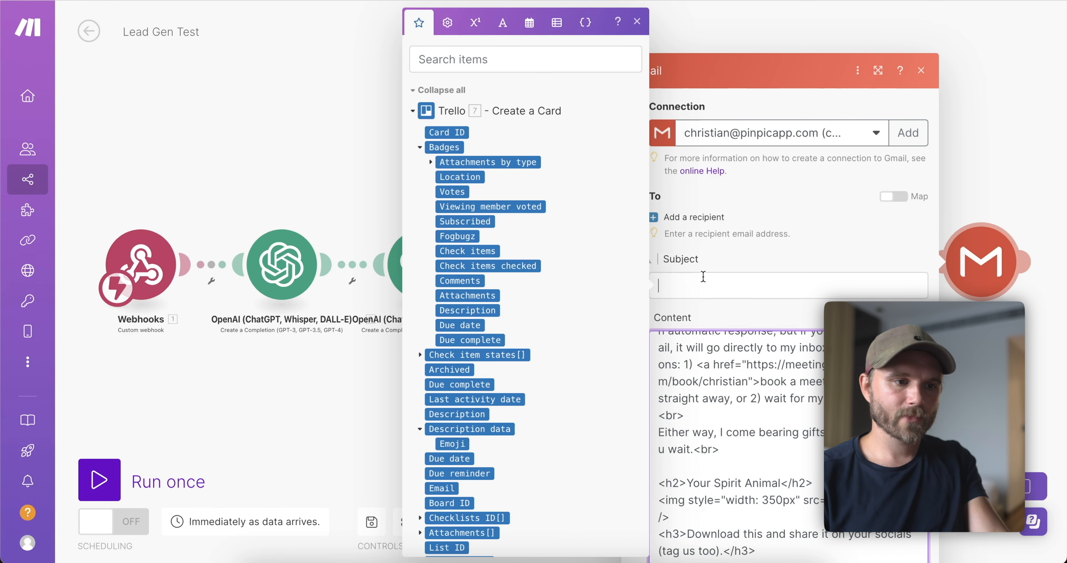
# Set the Subject to 'hey' + first name + ', we hear you-Lil Assistance'.
pyautogui.click(703, 275)
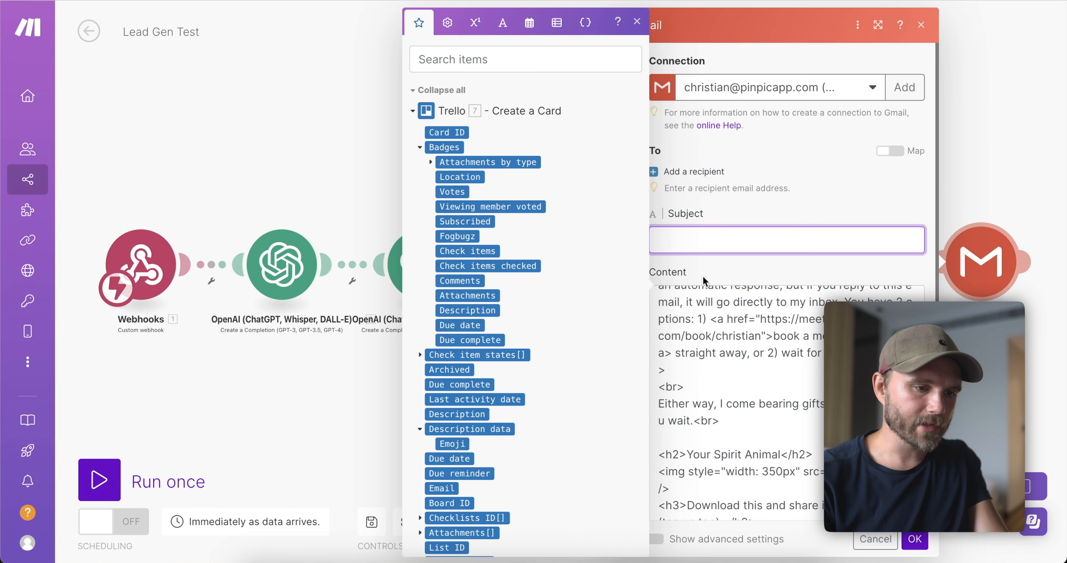
pyautogui.write('hey')
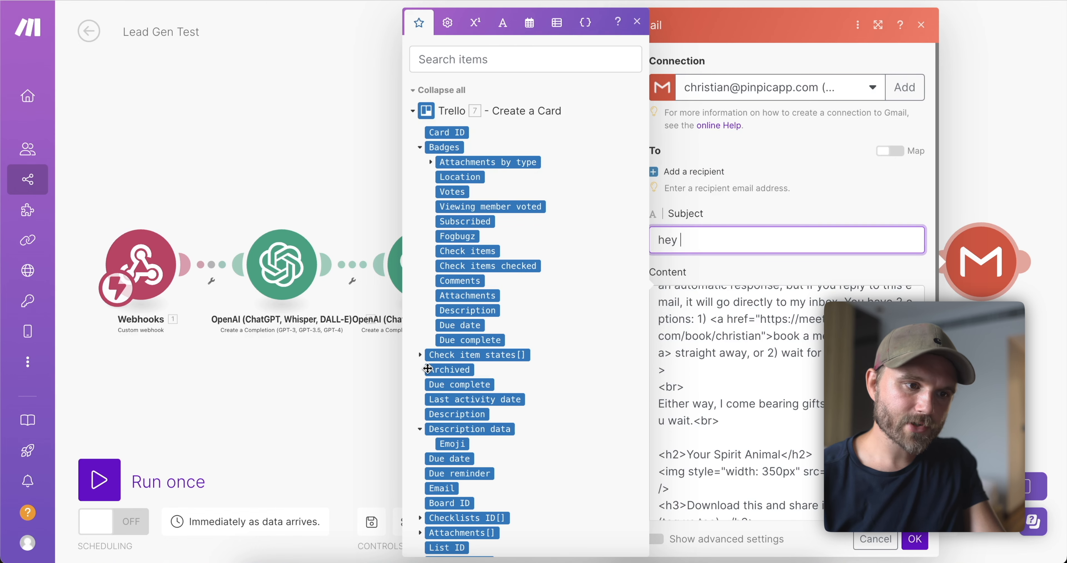
pyautogui.scroll(-15, 474, 318)
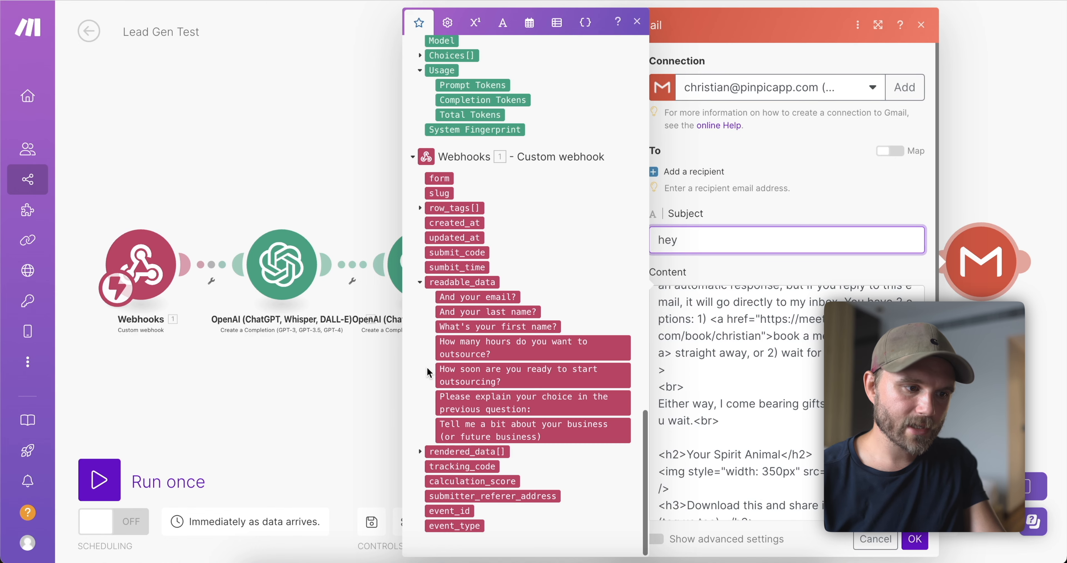
pyautogui.click(497, 327)
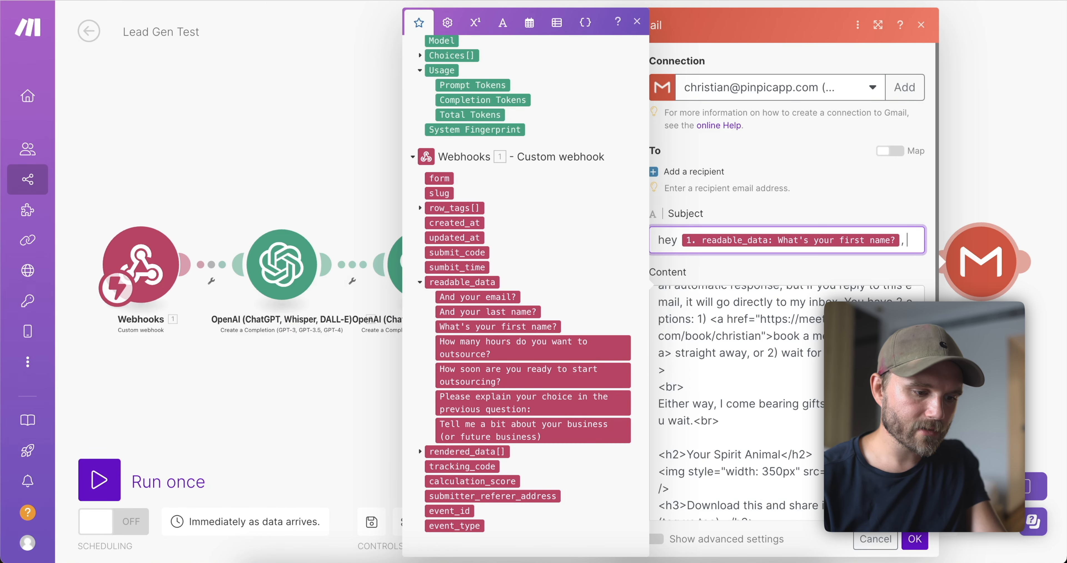
pyautogui.write(', we hear you-')
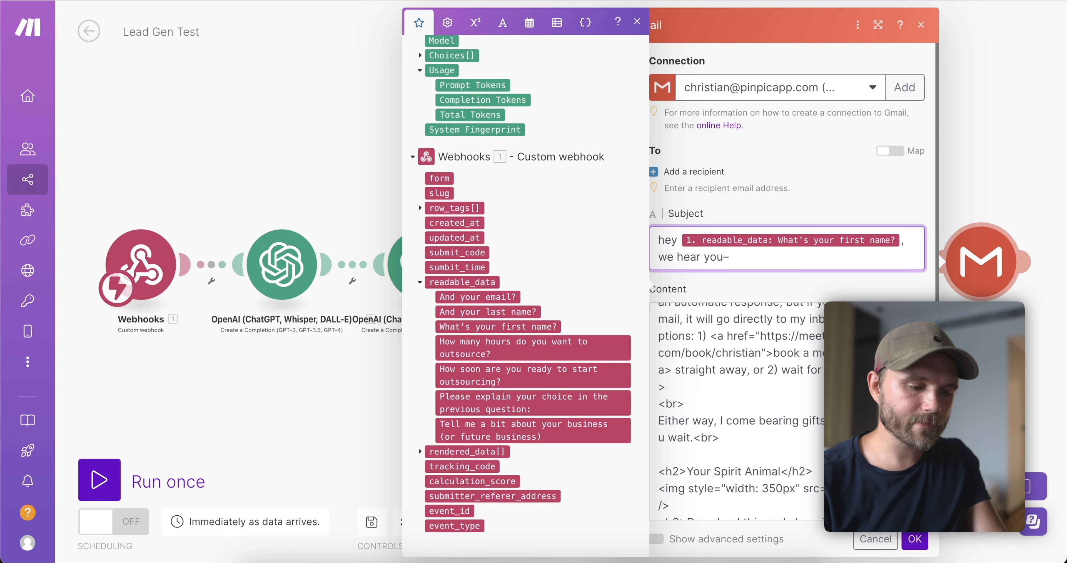
pyautogui.write('Lil Assistance')
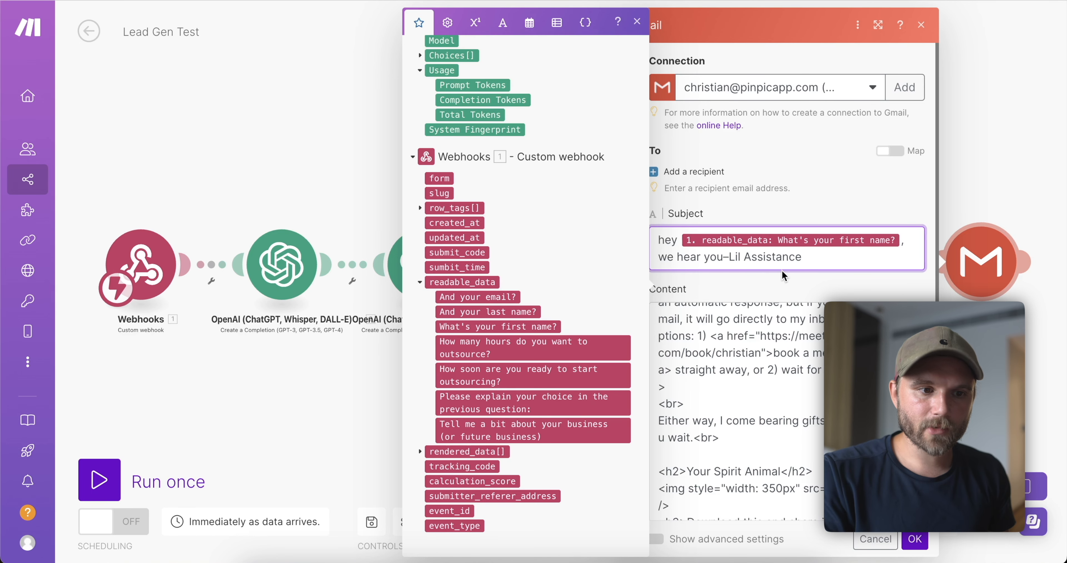
pyautogui.scroll(-3, 782, 270)
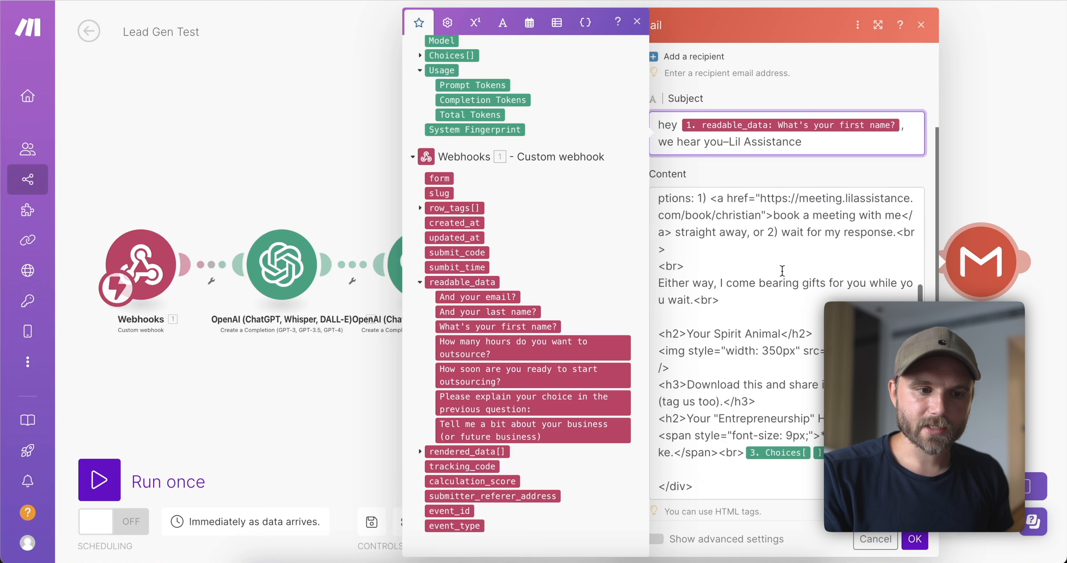
pyautogui.click(916, 539)
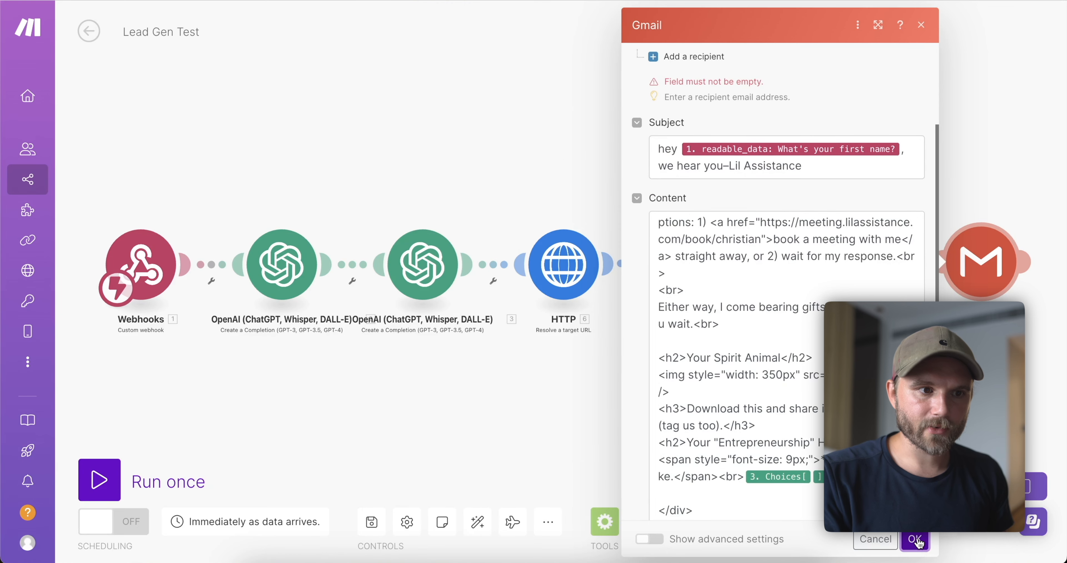
# Add a recipient mapped to 'And your email?' and send from the Lil Assistance connection.
pyautogui.click(676, 178)
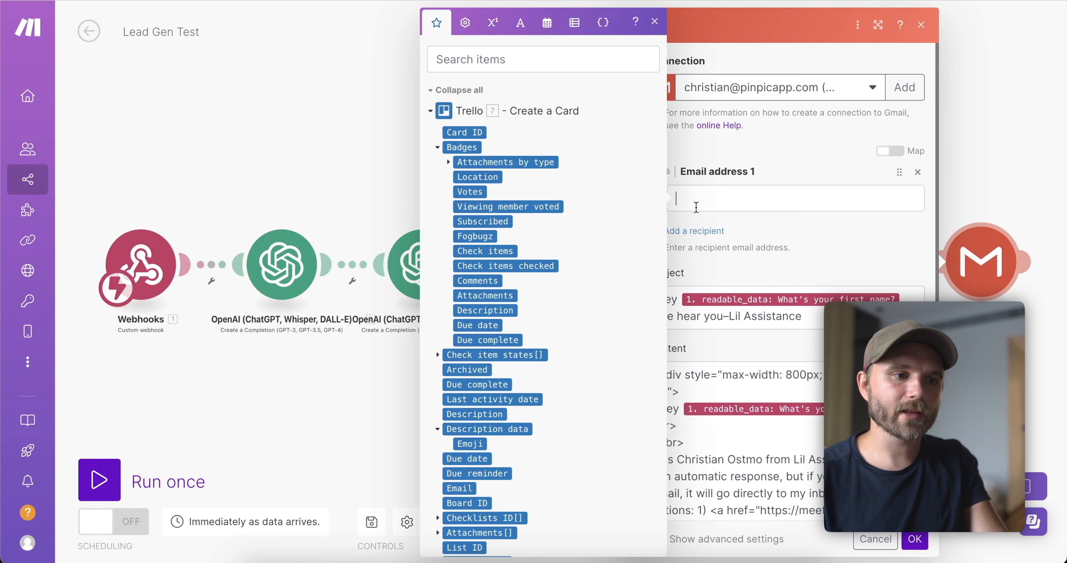
pyautogui.scroll(-5, 574, 315)
pyautogui.scroll(-10, 574, 309)
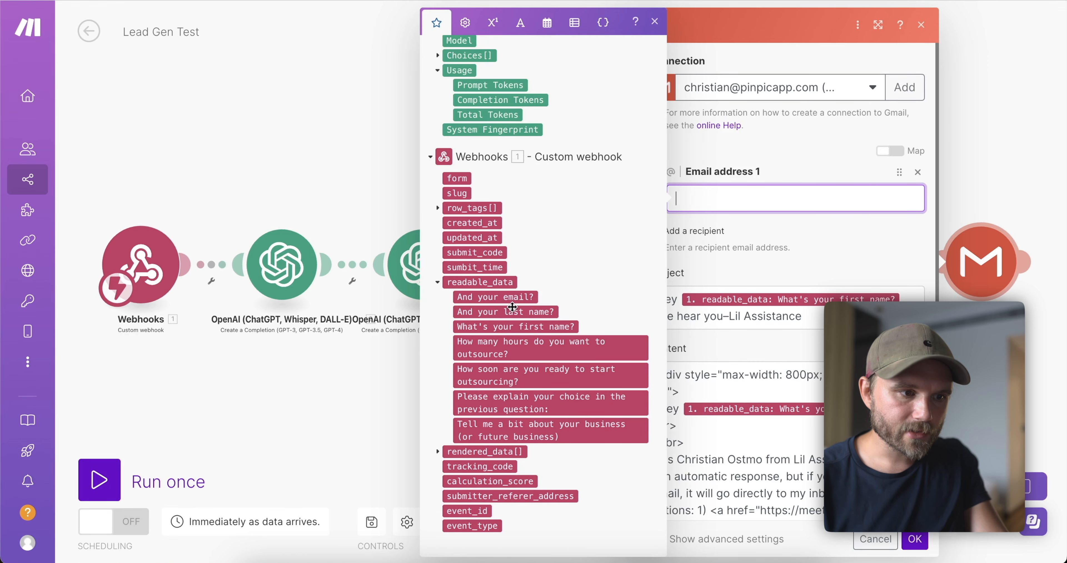
pyautogui.click(498, 297)
pyautogui.click(769, 280)
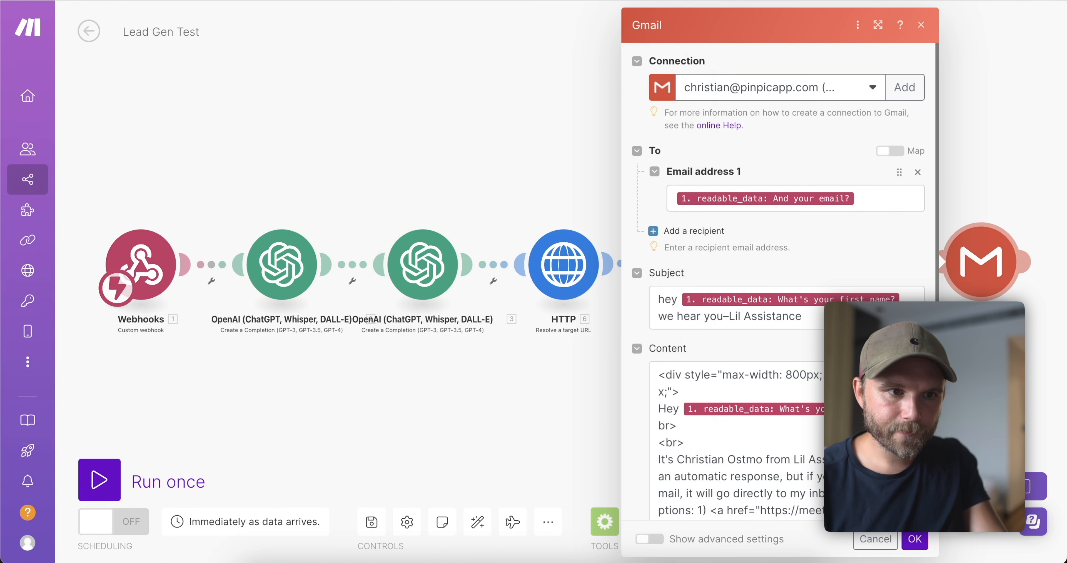
pyautogui.click(742, 96)
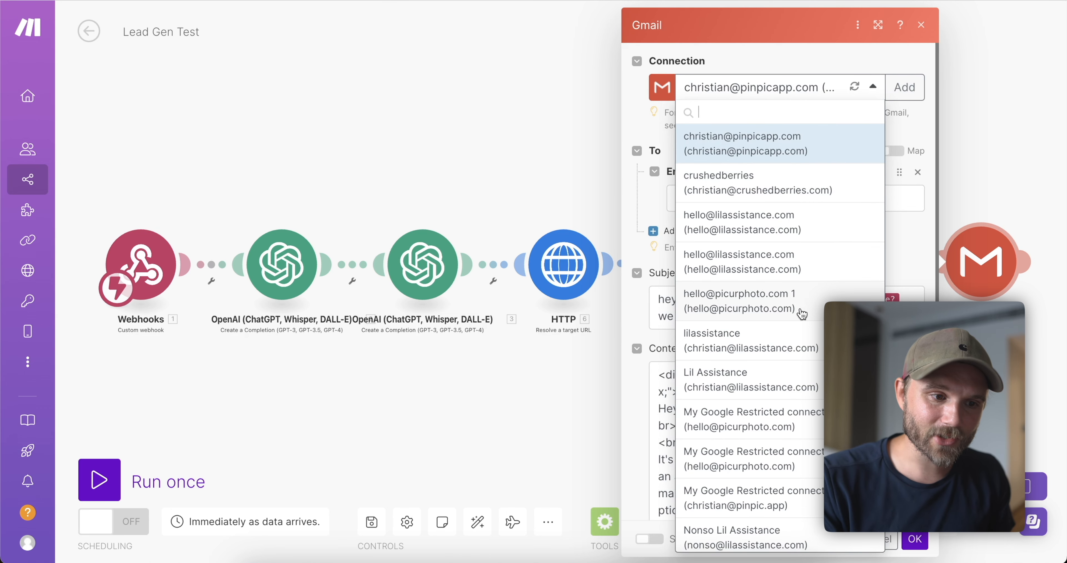
pyautogui.click(794, 351)
pyautogui.click(915, 540)
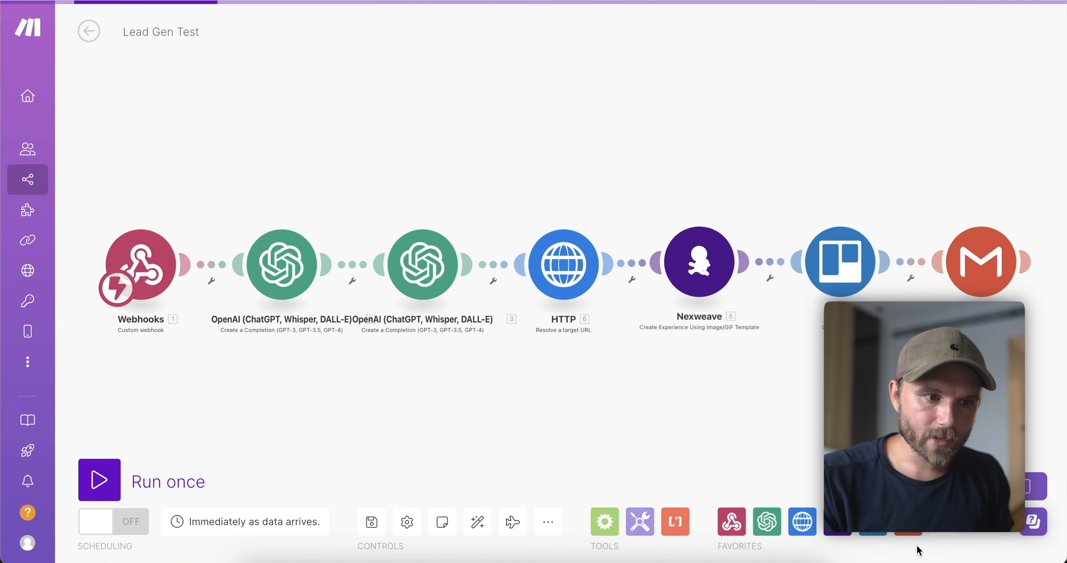
# Save the scenario and append a Gmail Send an Email module found by searching 'gm'.
pyautogui.click(372, 534)
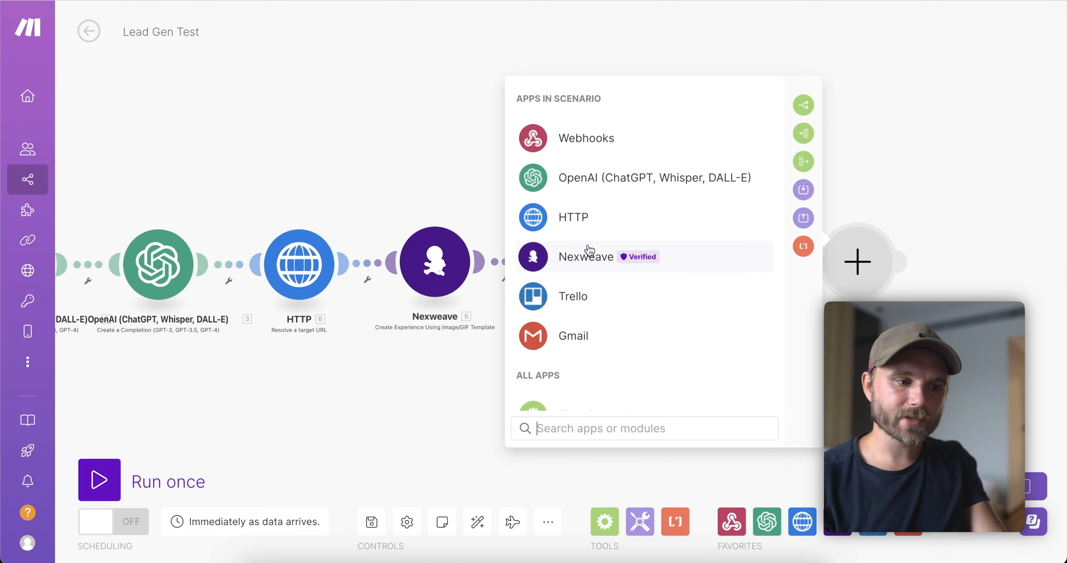
pyautogui.scroll(-1, 662, 367)
pyautogui.write('gm')
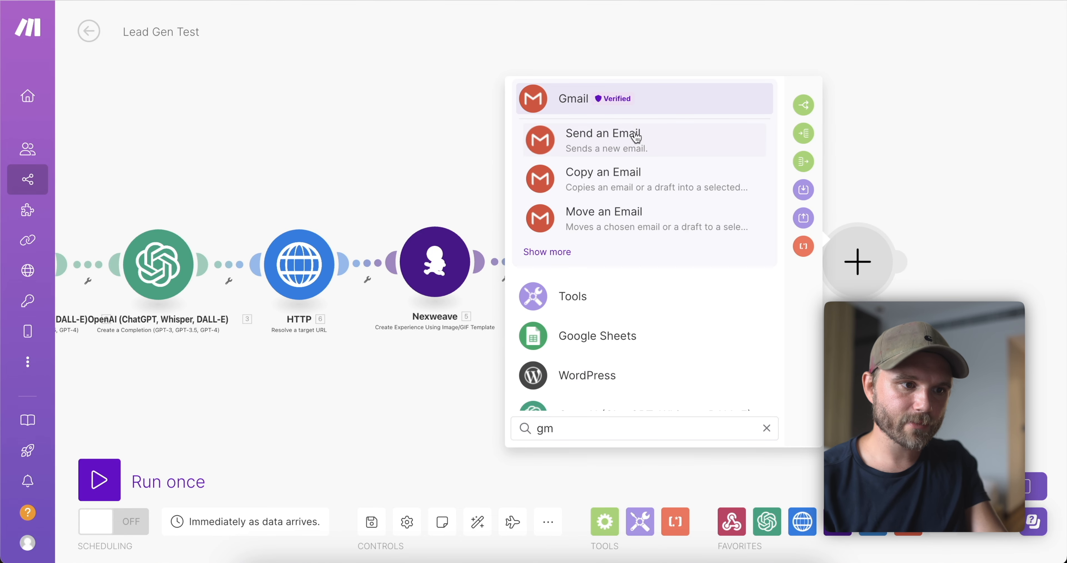
pyautogui.click(634, 149)
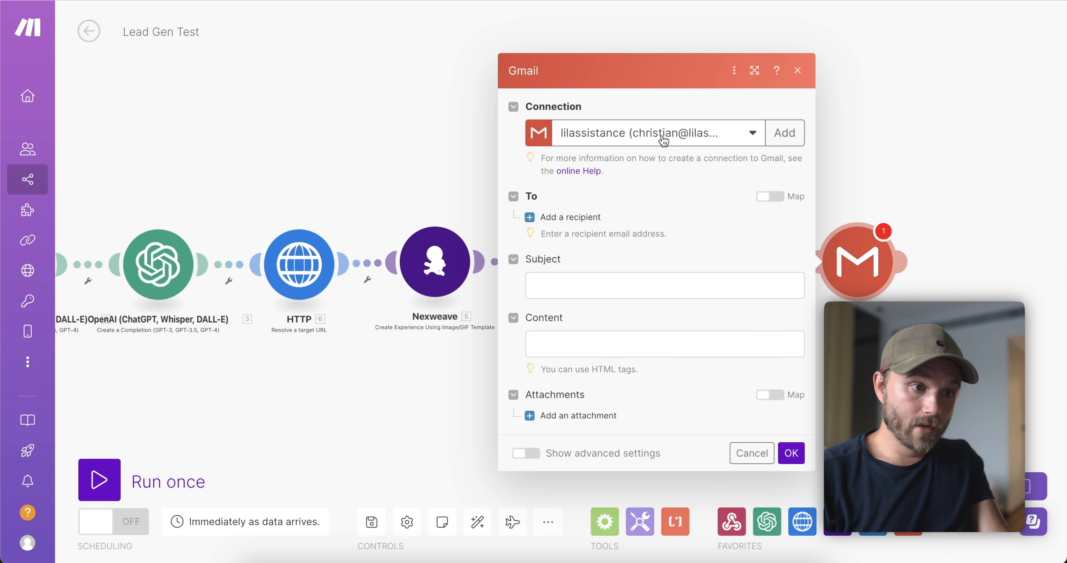
# Address the notification to a fixed recipient e-mail with subject 'you have a new lead'.
pyautogui.click(662, 137)
pyautogui.click(629, 97)
pyautogui.click(565, 225)
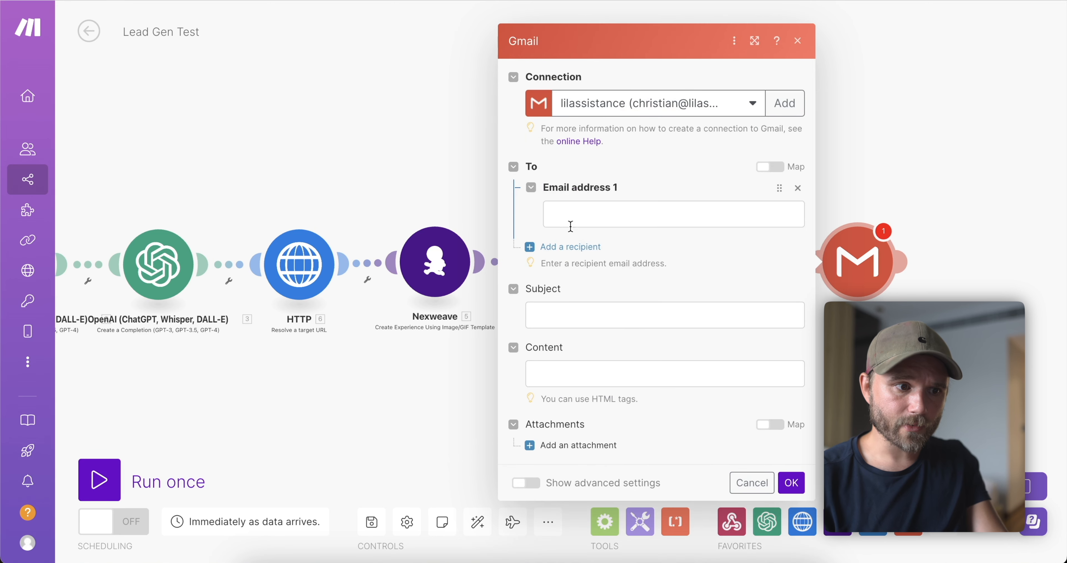
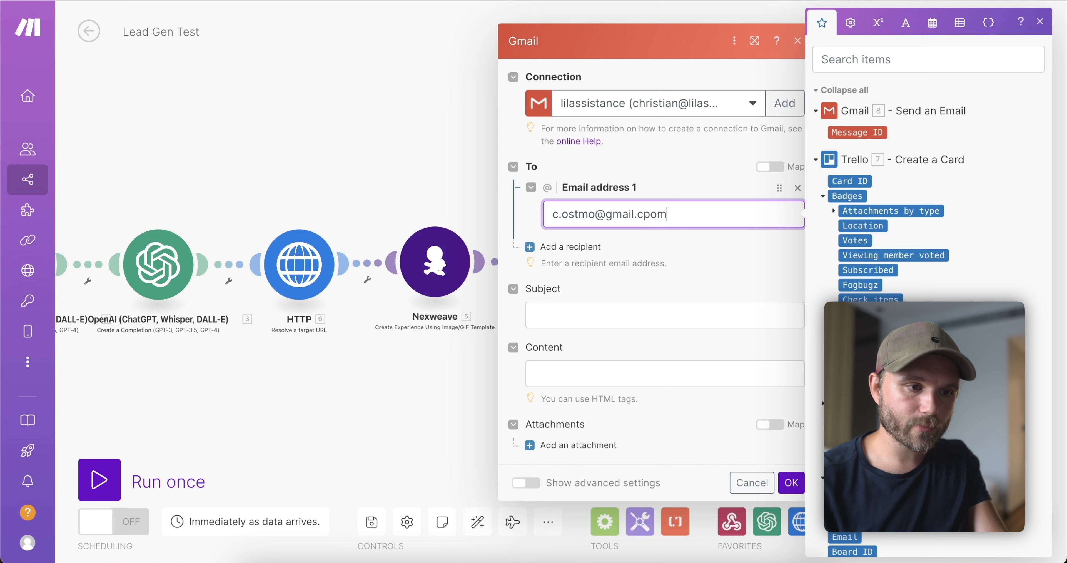
pyautogui.write('om')
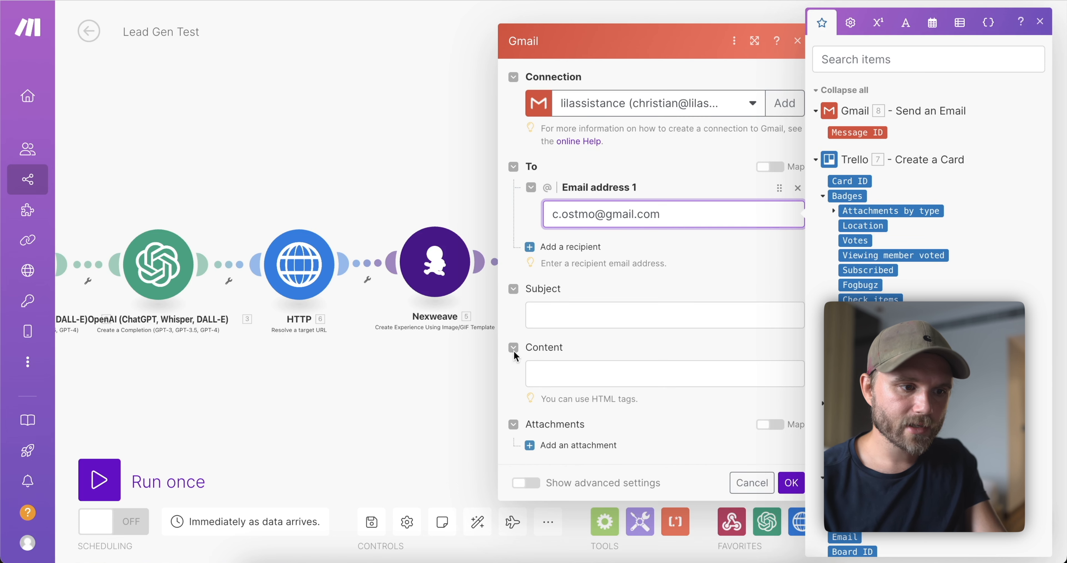
pyautogui.click(615, 314)
pyautogui.write('you have a ')
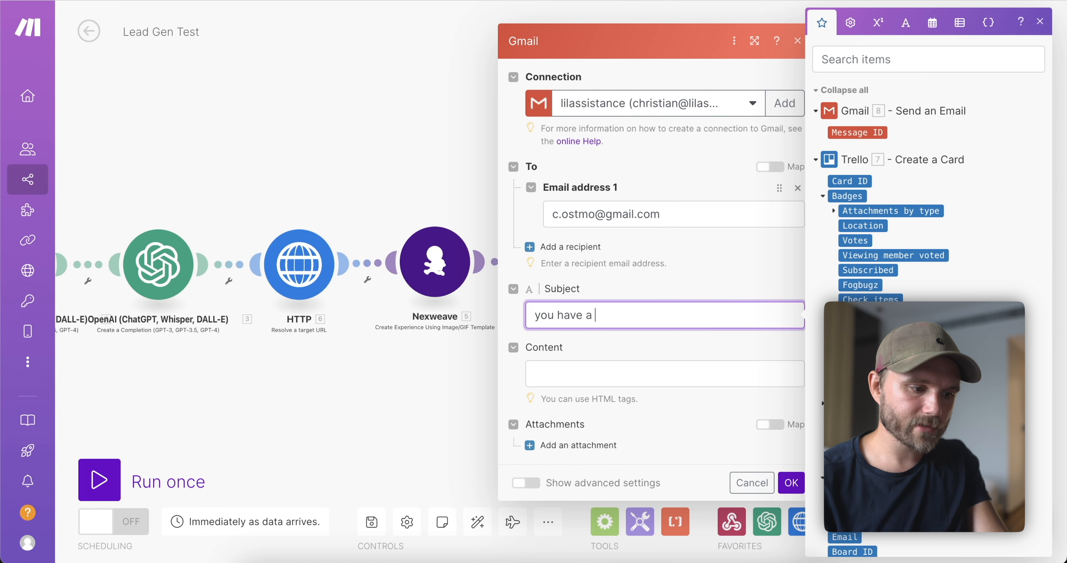
pyautogui.write('new lead')
# Paste the prepared HTML content with the Trello Board link and confirm the module.
pyautogui.click(617, 368)
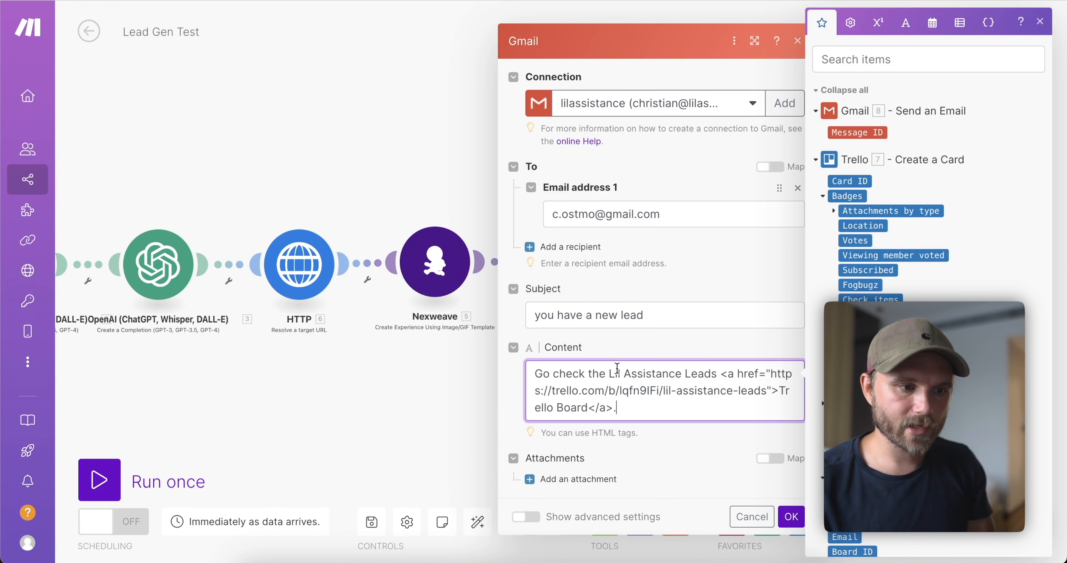
pyautogui.doubleClick(615, 370)
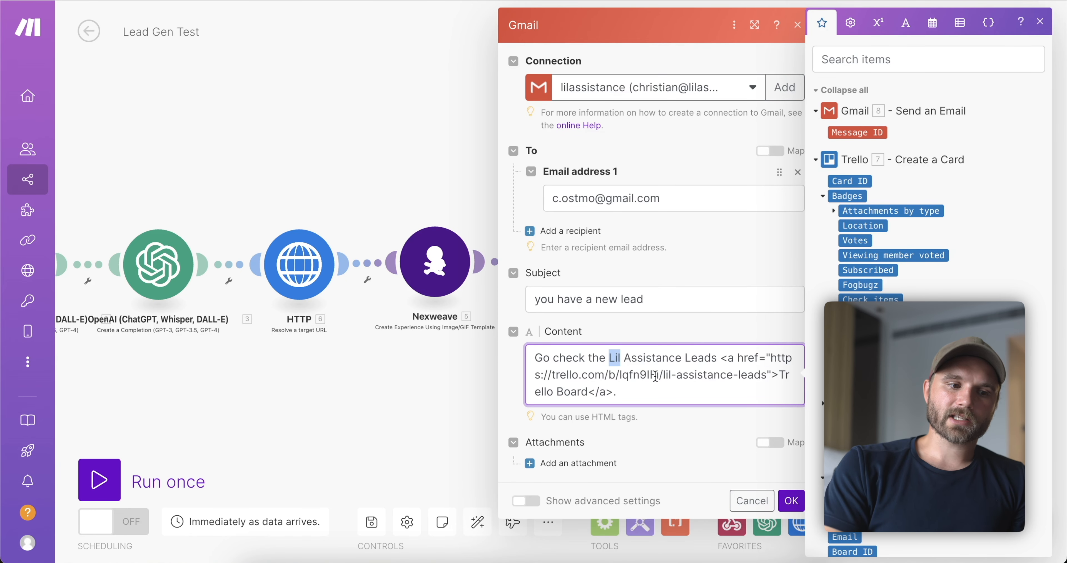
pyautogui.moveTo(656, 376); pyautogui.dragTo(605, 335)
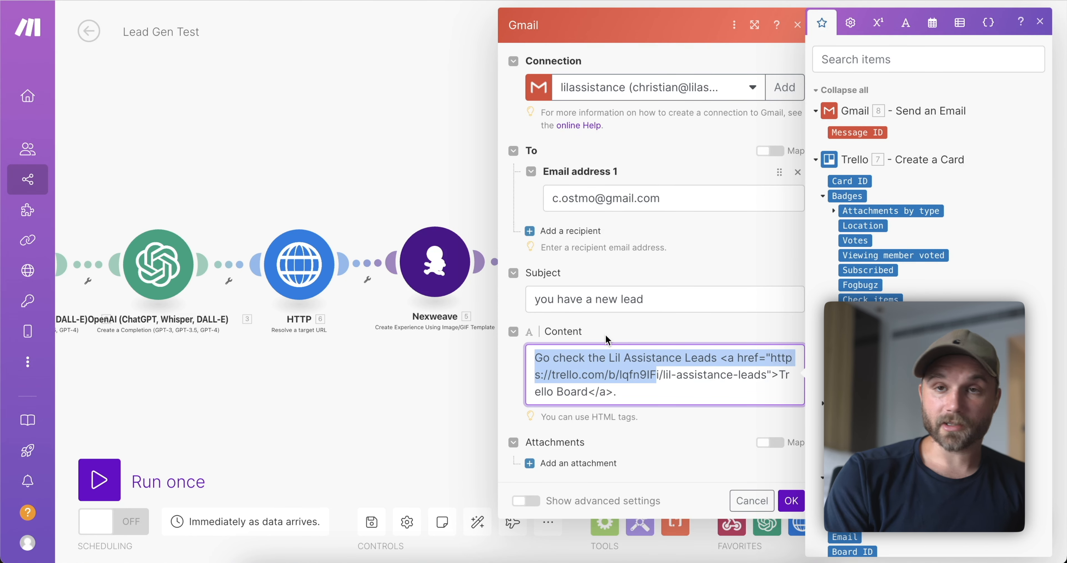
pyautogui.click(658, 402)
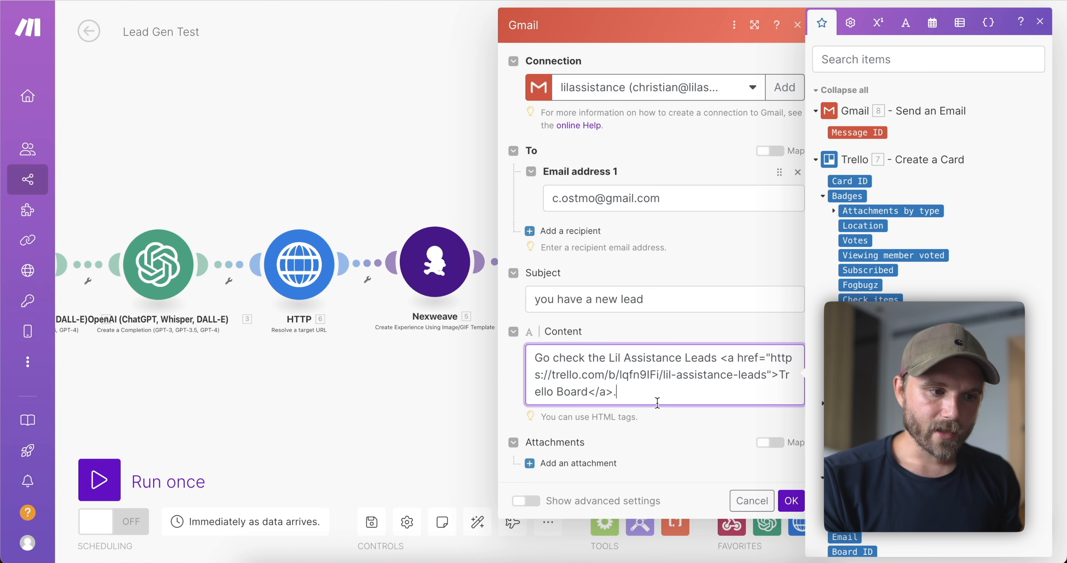
pyautogui.click(782, 511)
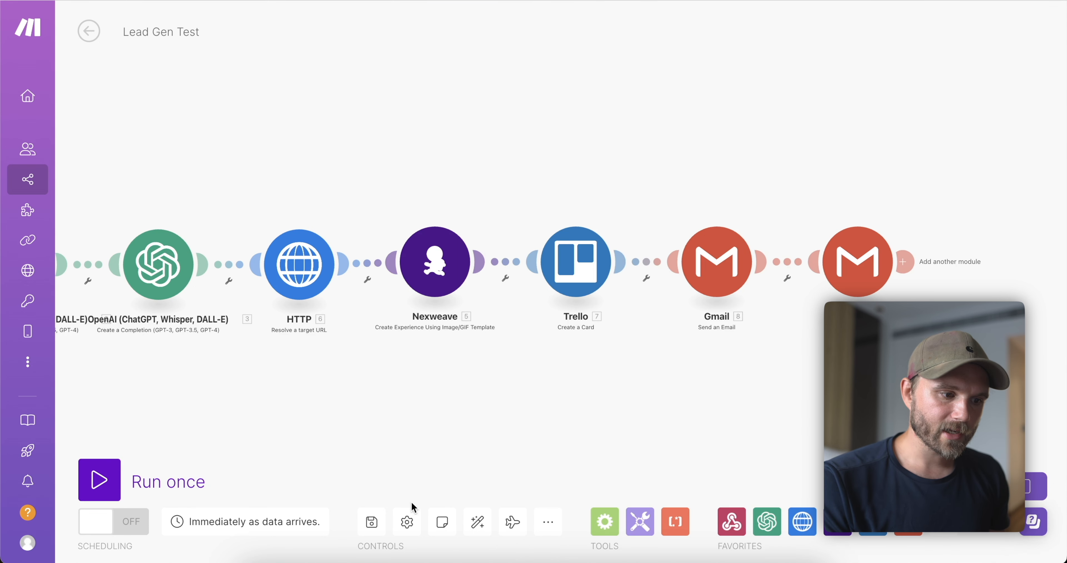
# Save the Lead Gen Test scenario.
pyautogui.click(372, 523)
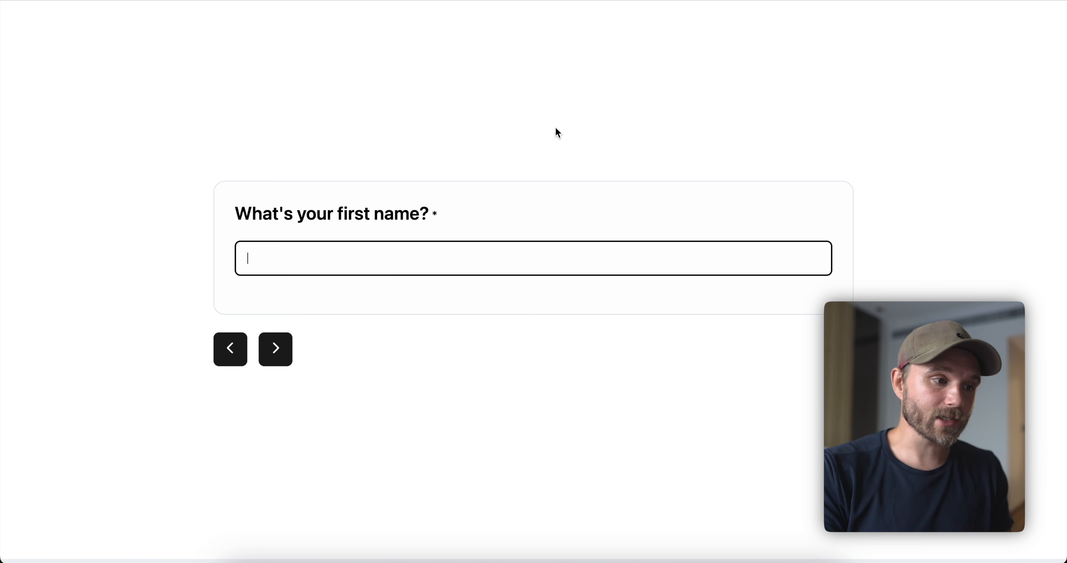
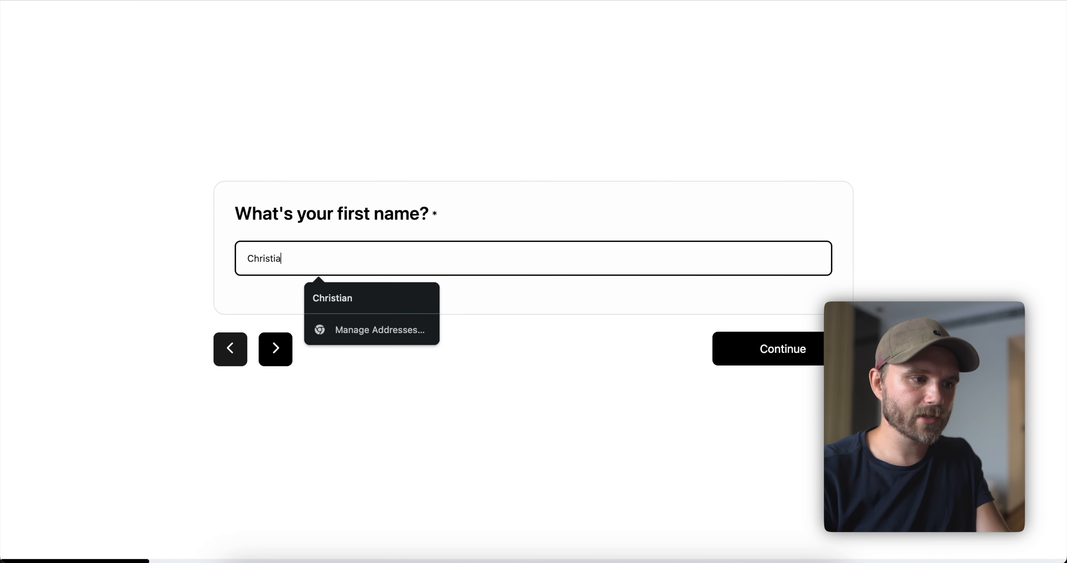
# Enter the lead's first name, last name and e-mail, and choose 'I'm ready, like, yesterday'.
pyautogui.press('Return')
pyautogui.press('Return')
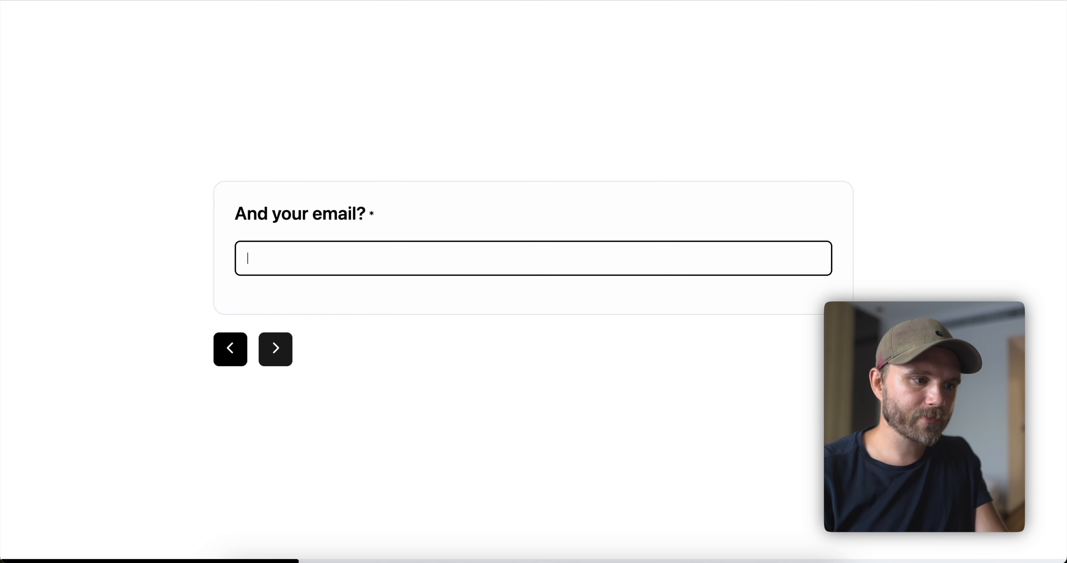
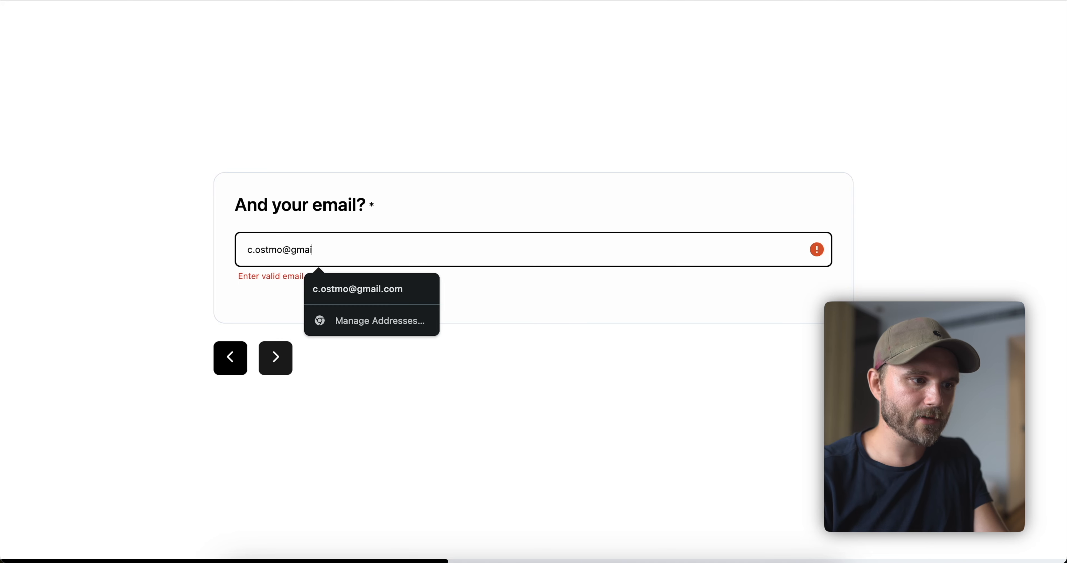
pyautogui.press('Return')
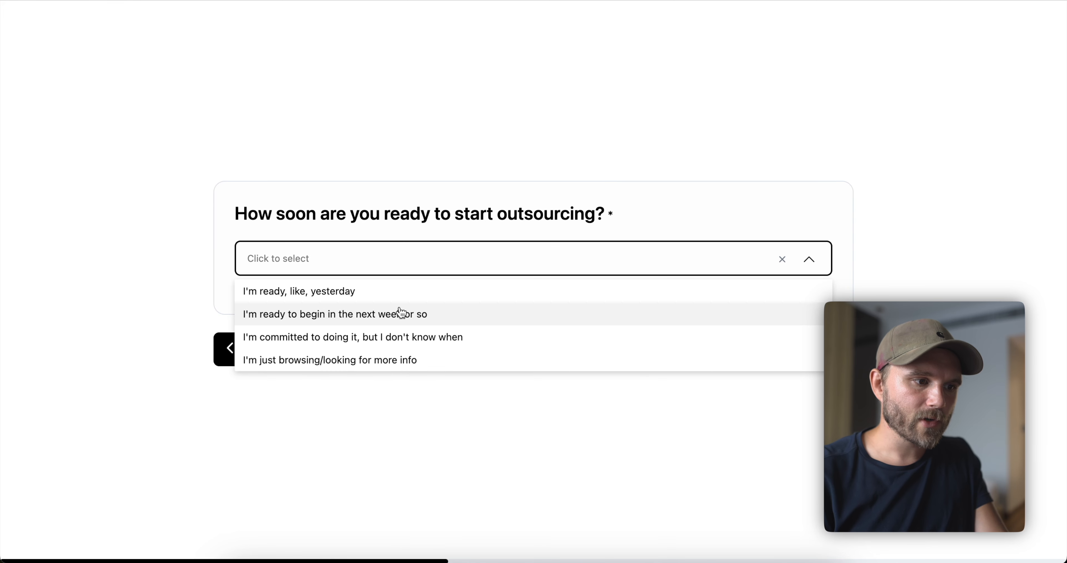
pyautogui.click(377, 292)
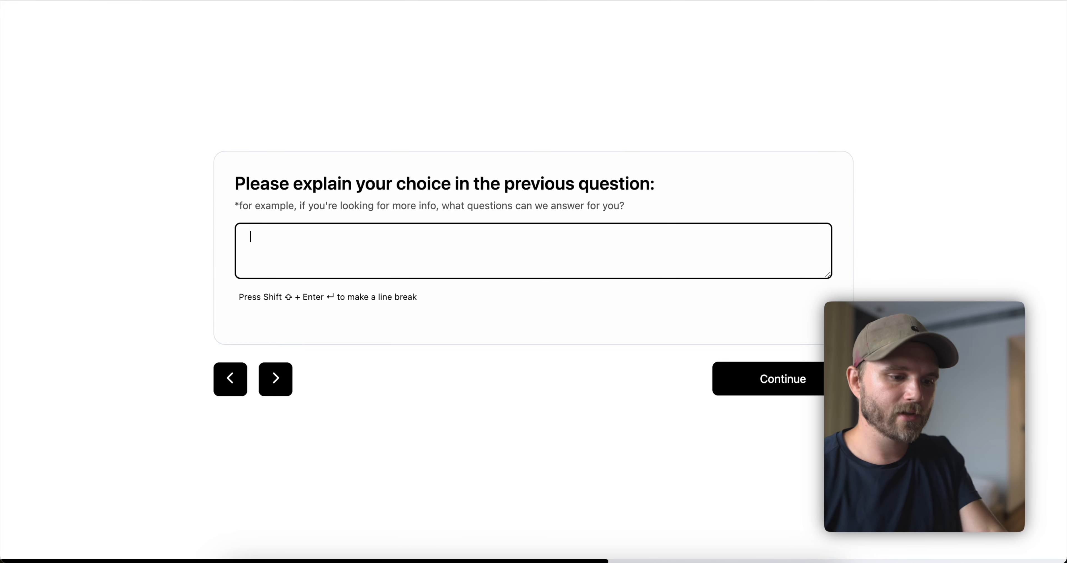
# Answer the explanation and business description questions, enter 20 hours, and submit the form.
pyautogui.write('I am so in')
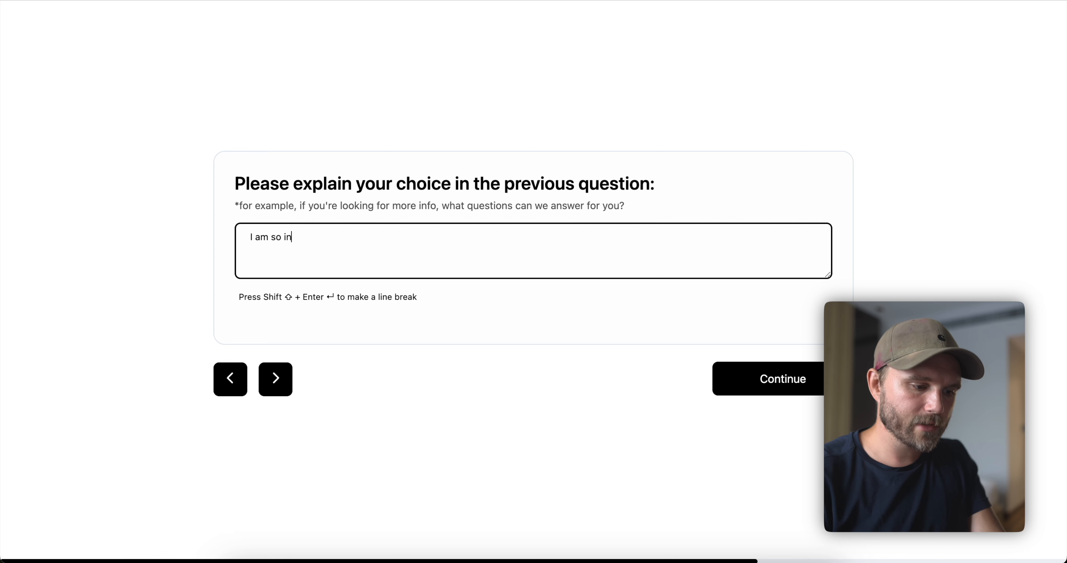
pyautogui.write('undated with work, I fe')
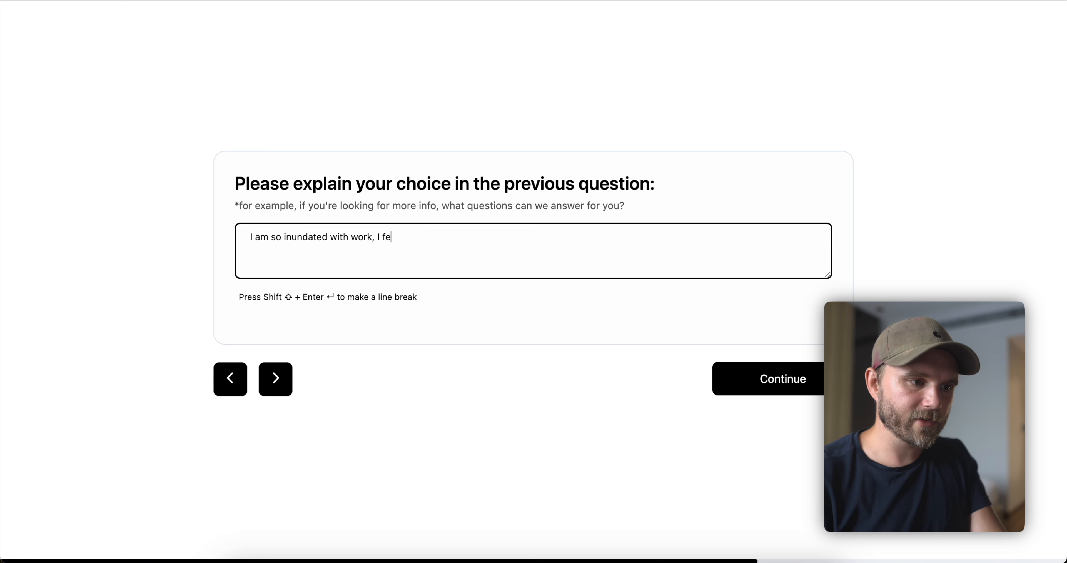
pyautogui.write("el like I'm stuck and can't expand in the way that I want to., I really want to get star")
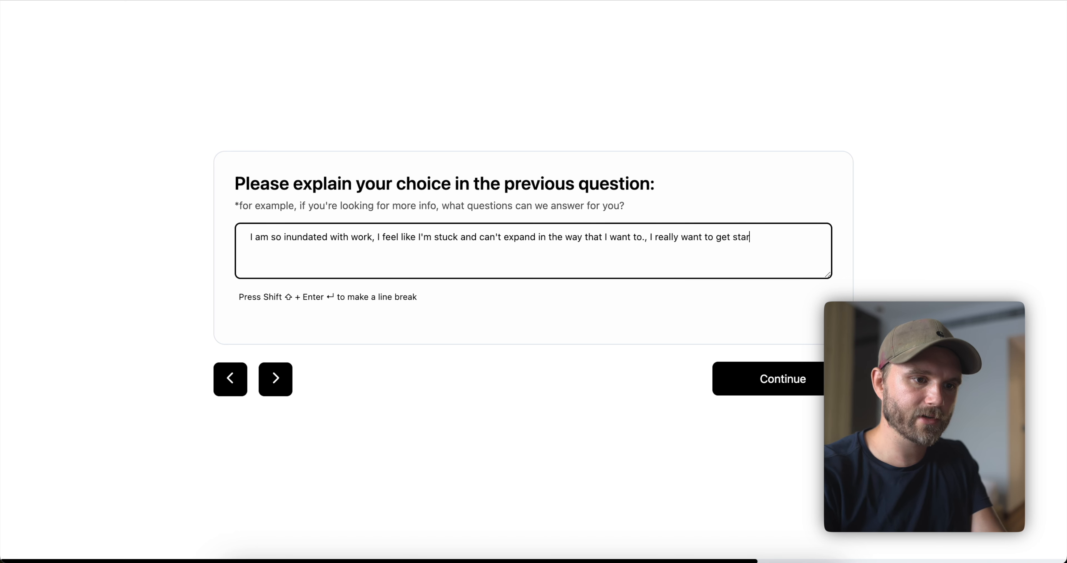
pyautogui.write('ted straight aw')
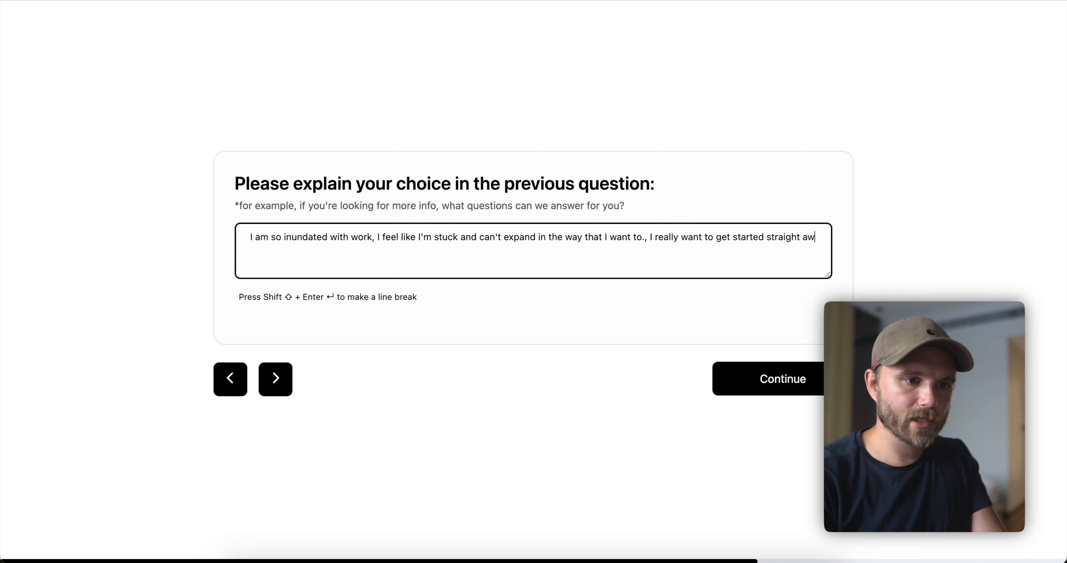
pyautogui.write('ay.')
pyautogui.press('Return')
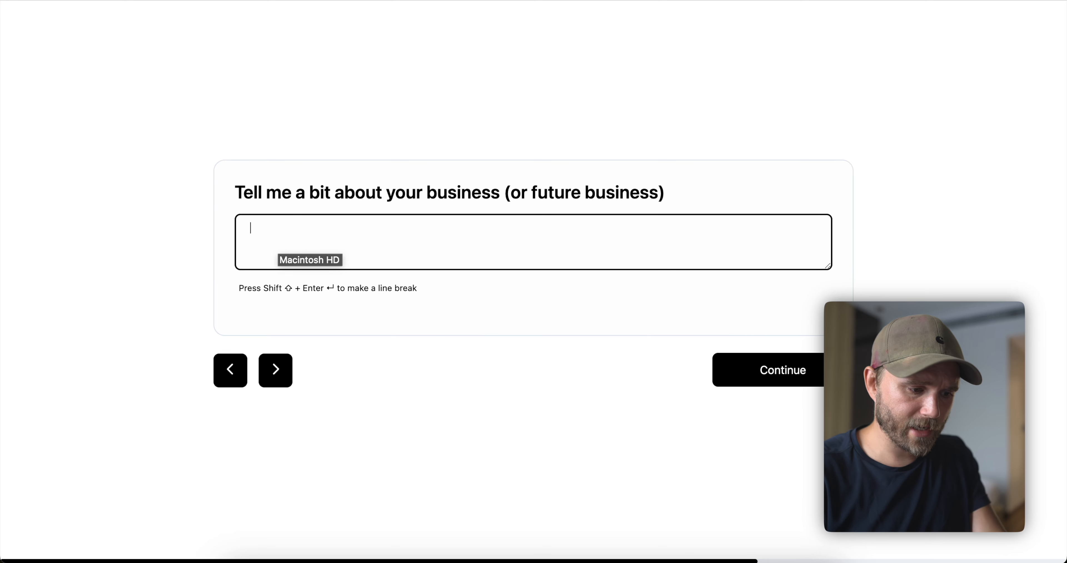
pyautogui.write('I have a content writing service, which is generally doing pretty well. However, ')
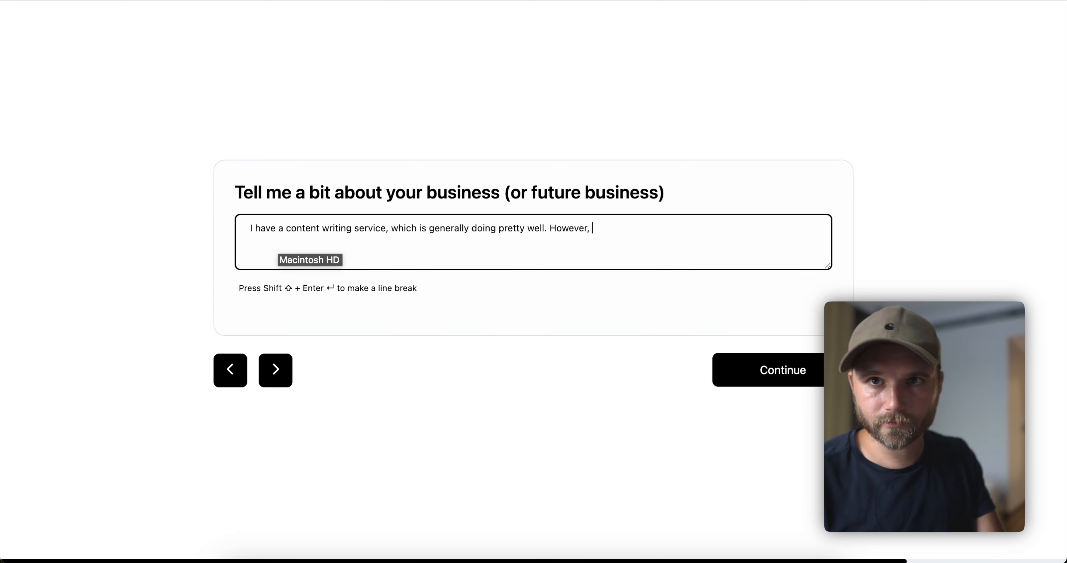
pyautogui.write("I don't have eno")
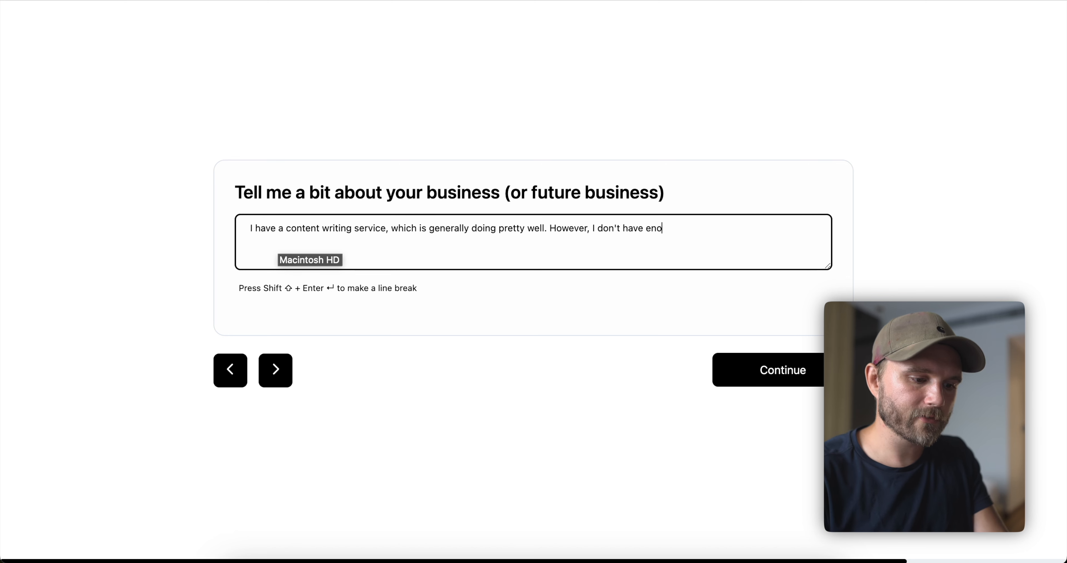
pyautogui.write('ugh writers to k')
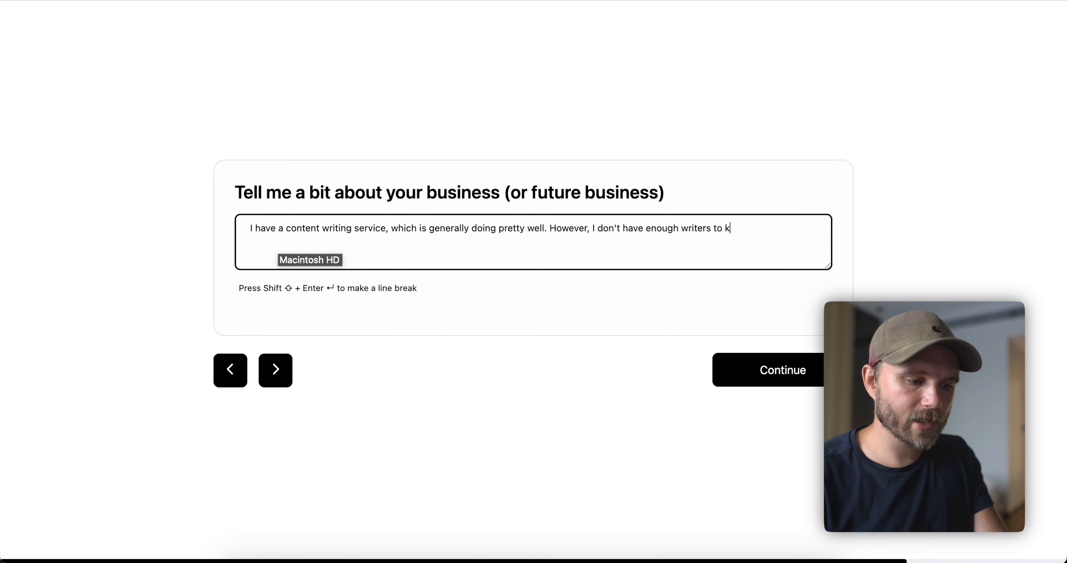
pyautogui.write('eep up with dema')
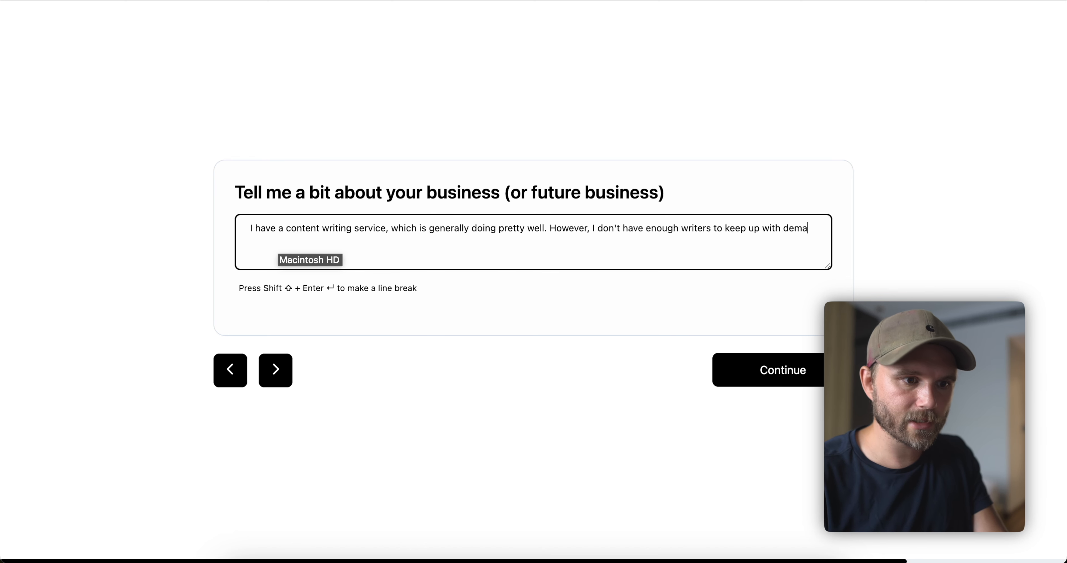
pyautogui.write("nd and I'm using too much of my own time to respond to cus")
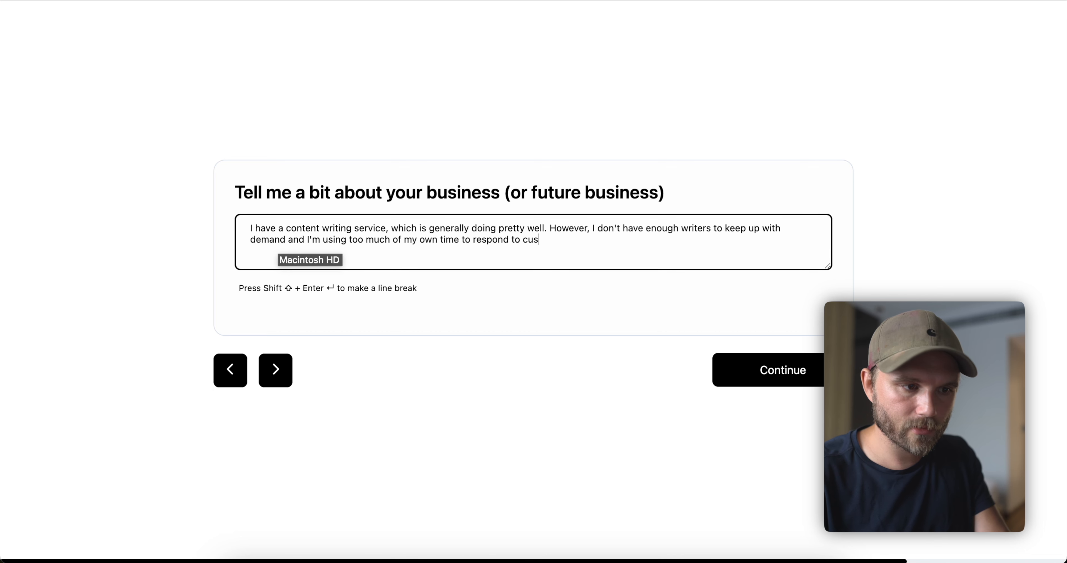
pyautogui.write('tomer re')
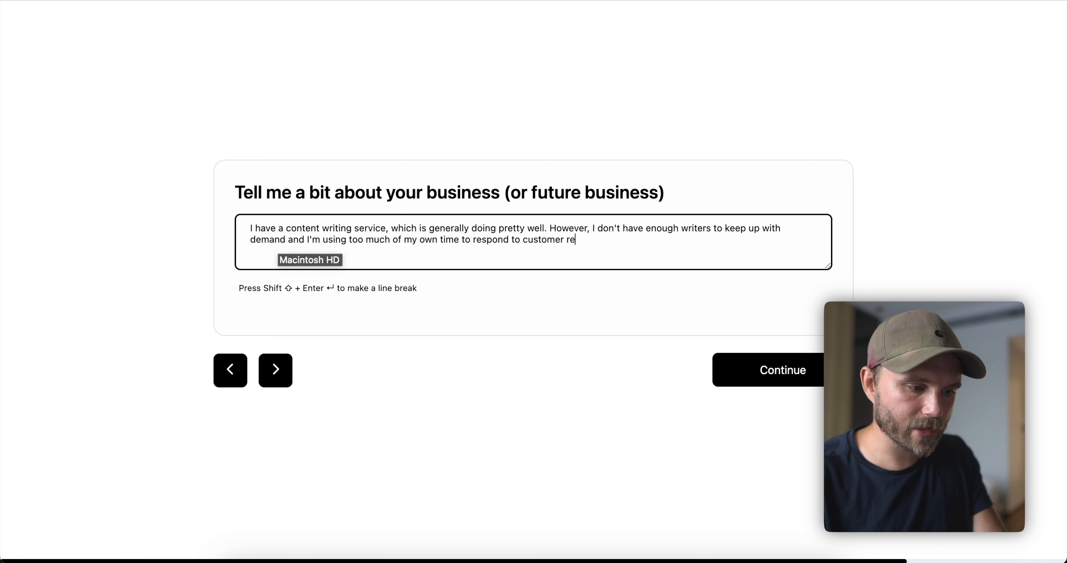
pyautogui.write('quests.')
pyautogui.press('Return')
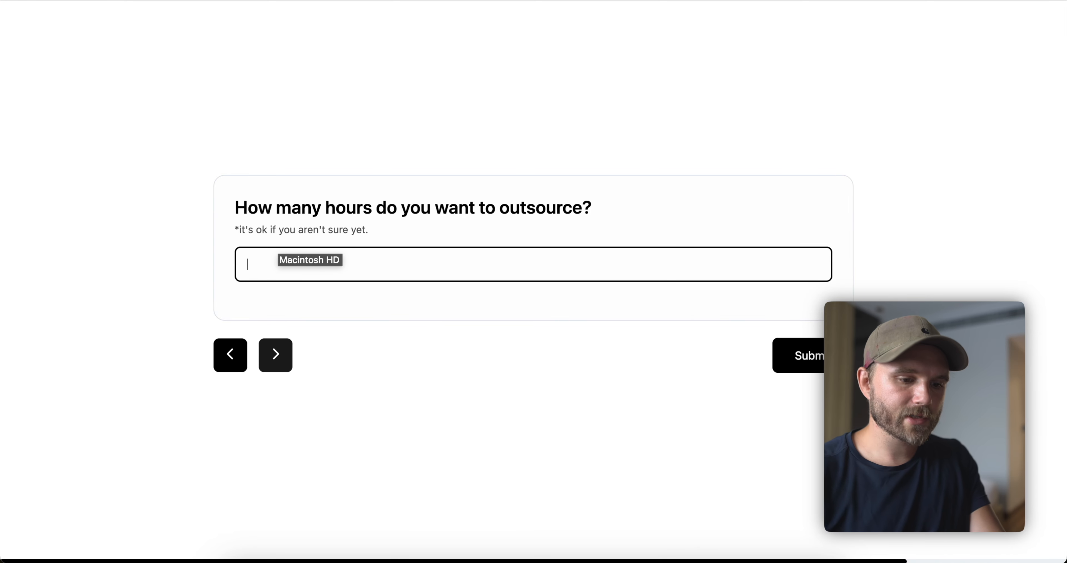
pyautogui.write('20')
pyautogui.press('Return')
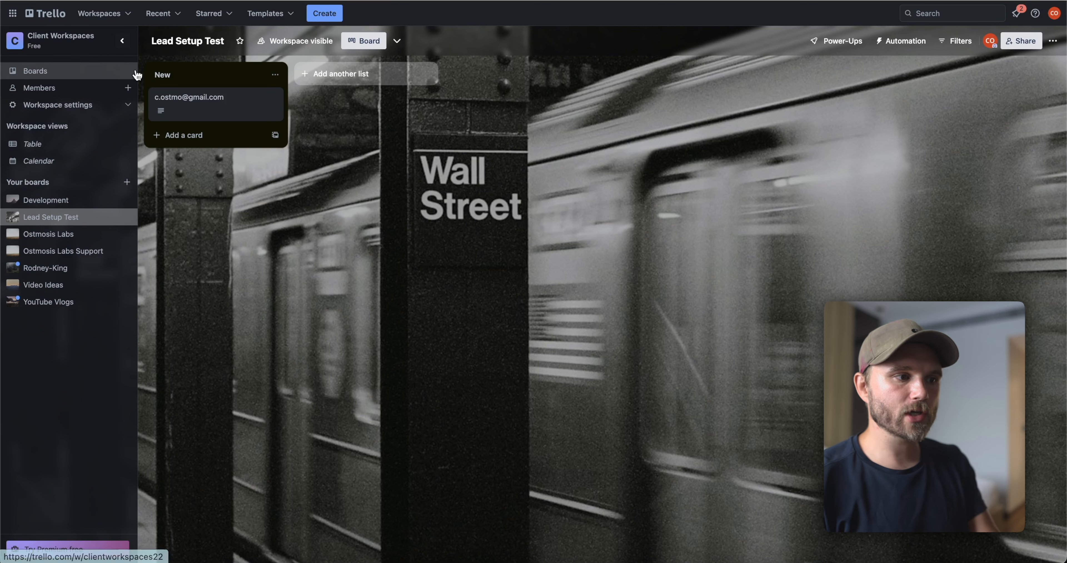
# Open the new lead card and review its Ready, explanation, business and hours answers.
pyautogui.click(194, 114)
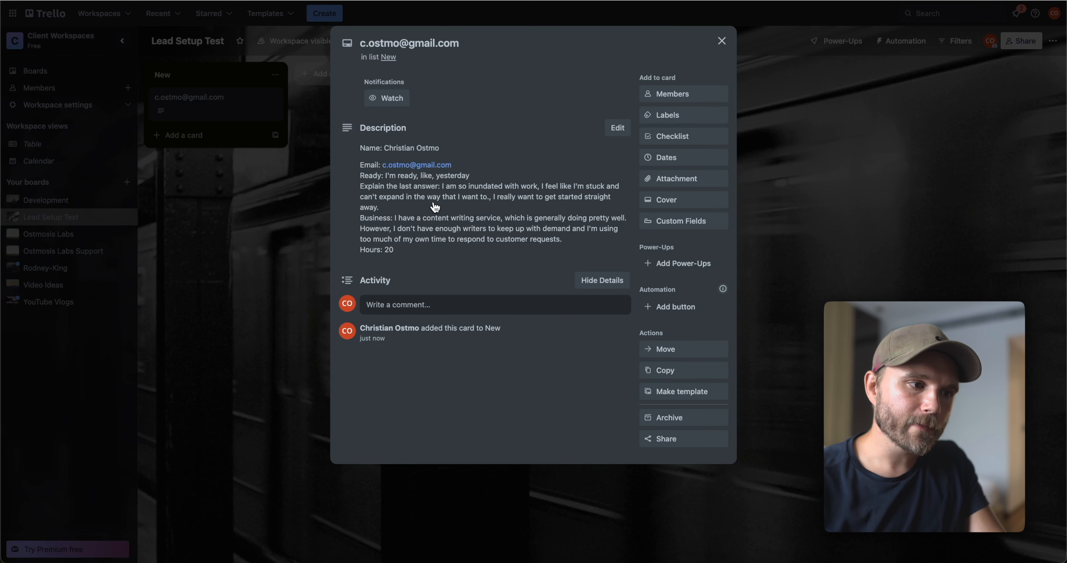
pyautogui.click(434, 207)
pyautogui.moveTo(426, 218); pyautogui.dragTo(372, 217)
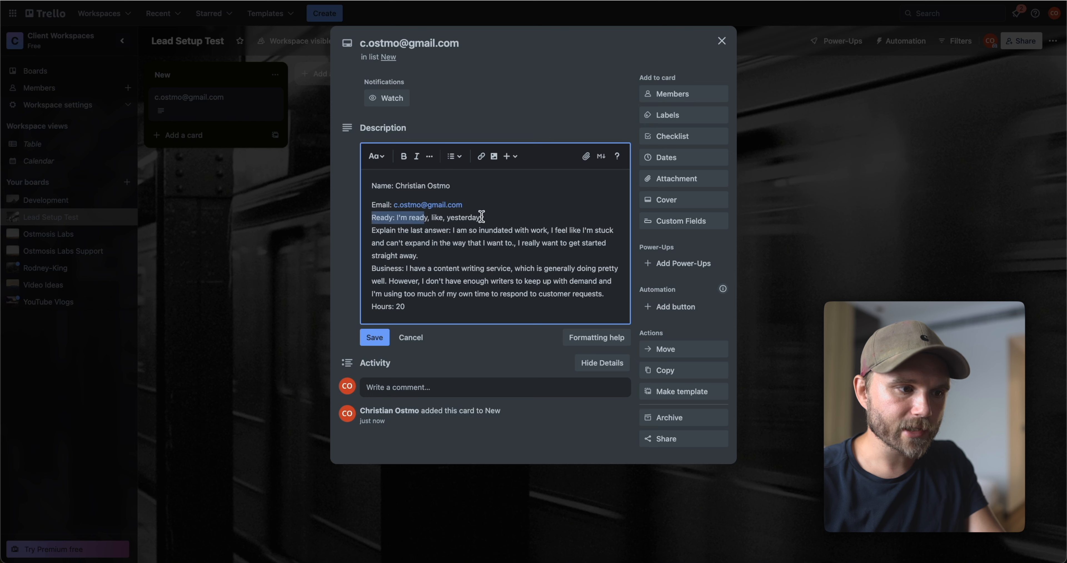
pyautogui.moveTo(467, 229); pyautogui.dragTo(445, 247)
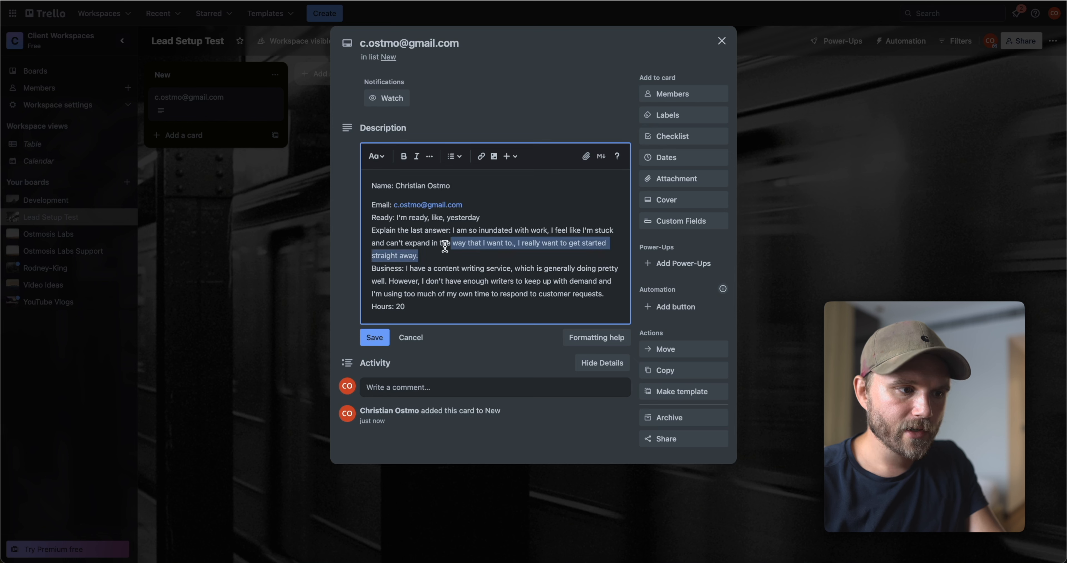
pyautogui.moveTo(438, 282); pyautogui.dragTo(426, 269)
pyautogui.moveTo(443, 307); pyautogui.dragTo(427, 295)
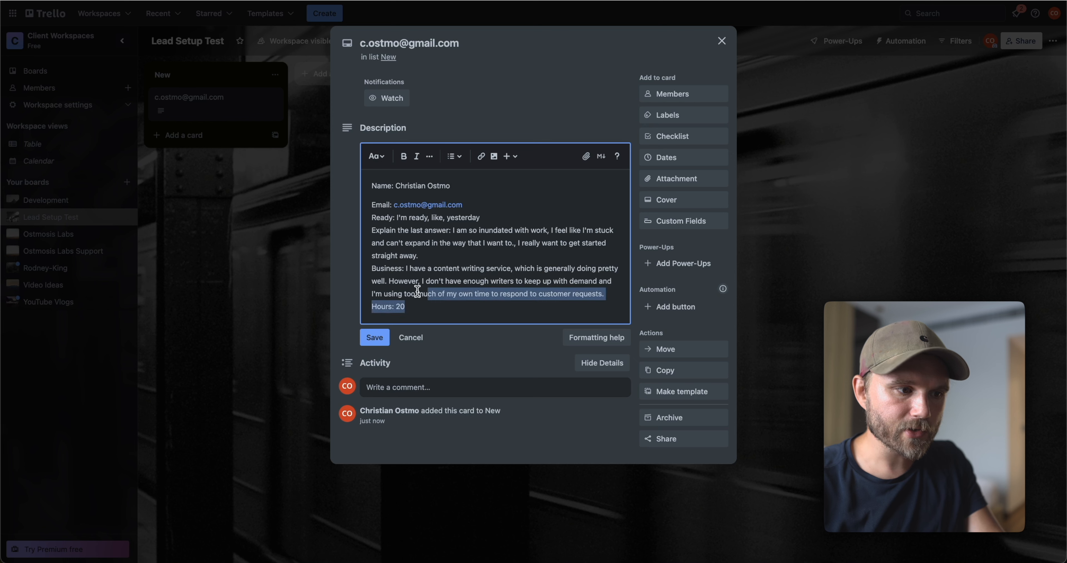
pyautogui.click(431, 348)
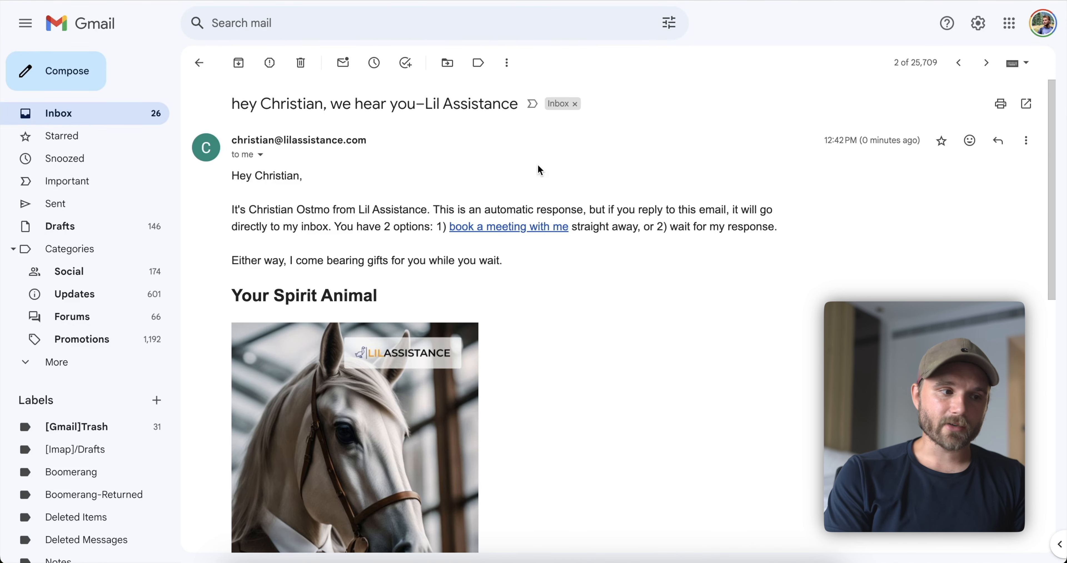
pyautogui.scroll(-1, 538, 164)
pyautogui.moveTo(330, 109); pyautogui.dragTo(233, 109)
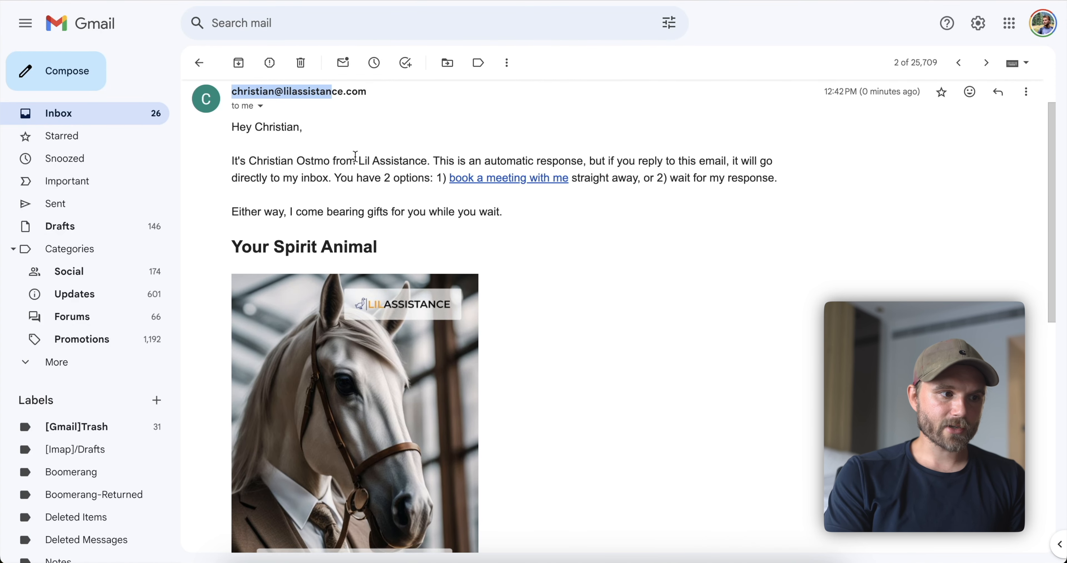
pyautogui.scroll(1, 350, 149)
pyautogui.moveTo(310, 209); pyautogui.dragTo(283, 194)
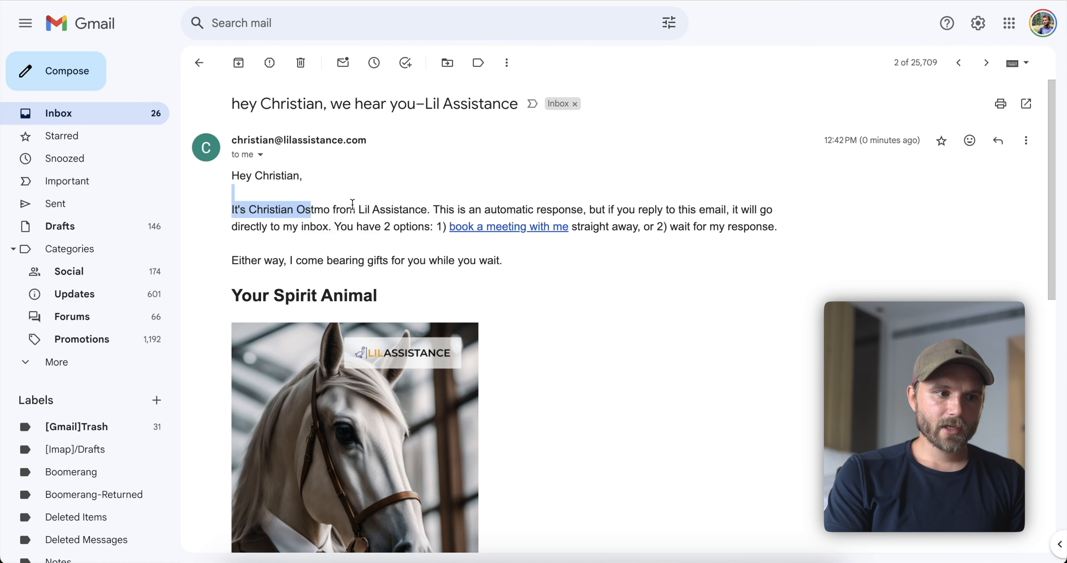
pyautogui.scroll(-1, 417, 223)
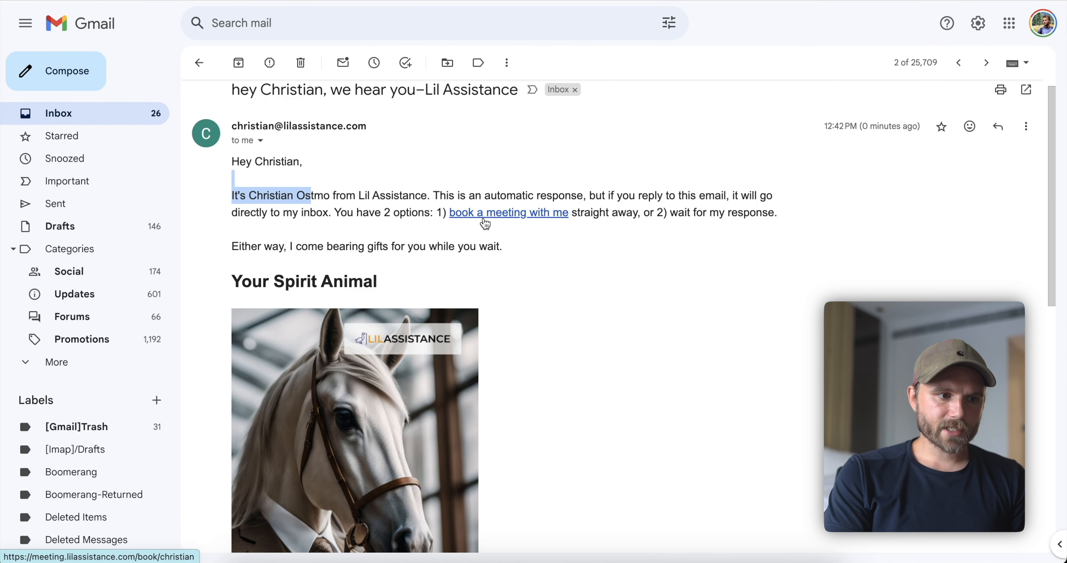
pyautogui.scroll(-5, 485, 222)
pyautogui.moveTo(433, 231); pyautogui.dragTo(527, 300)
pyautogui.scroll(-5, 558, 231)
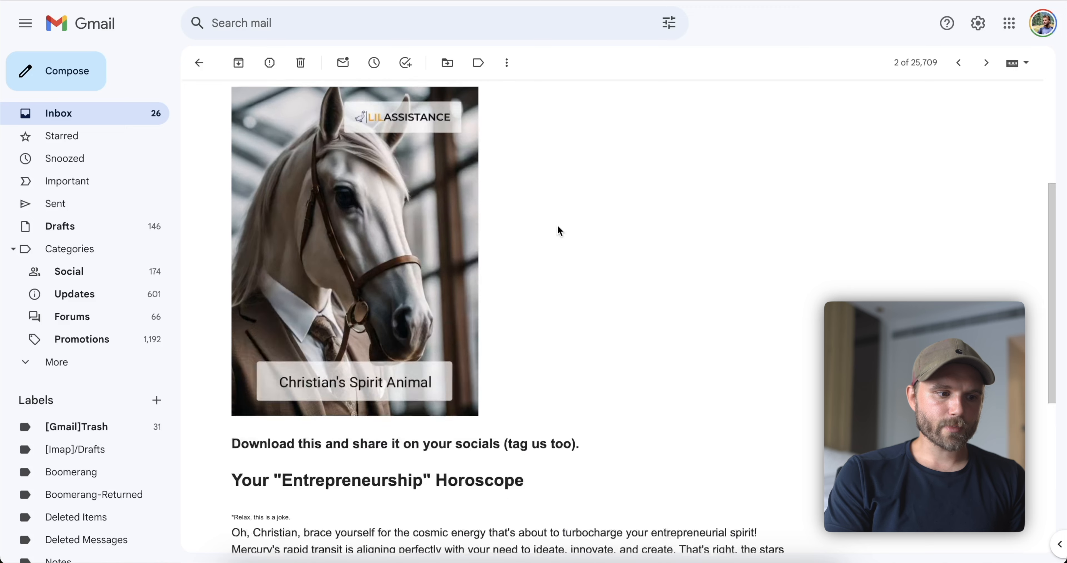
pyautogui.scroll(10, 559, 230)
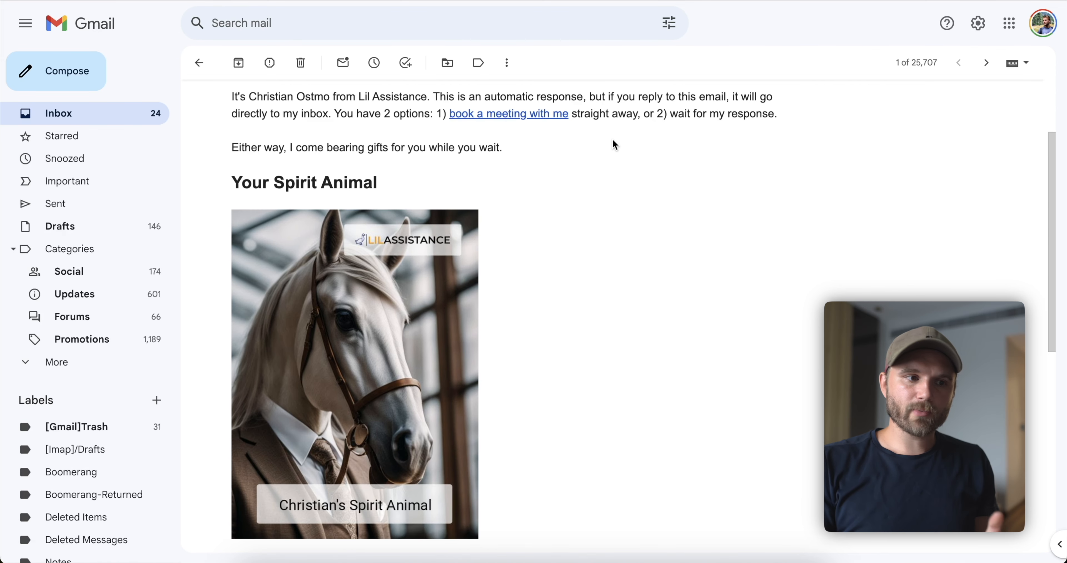
pyautogui.scroll(2, 612, 139)
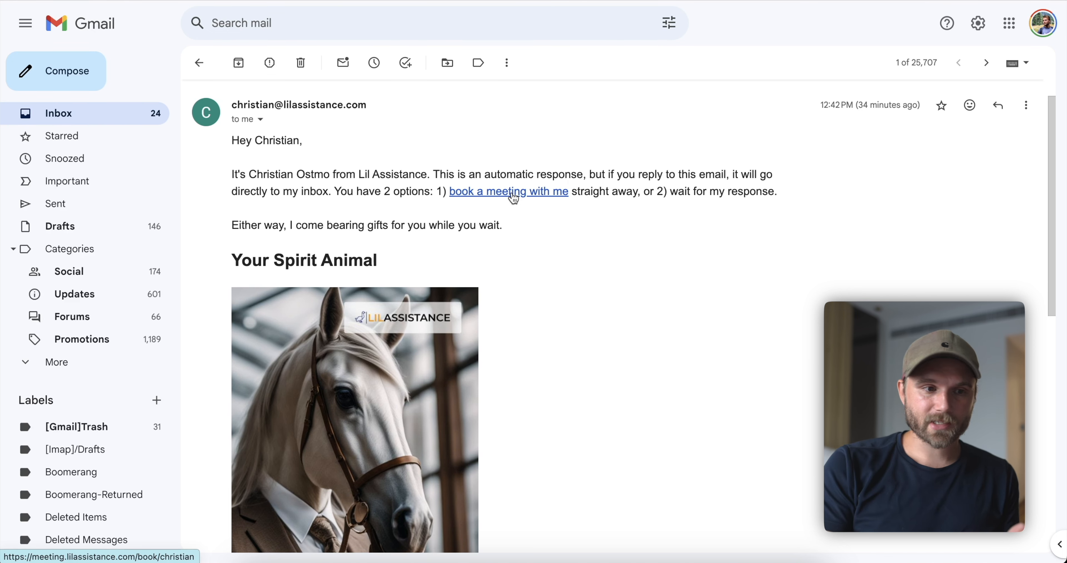
pyautogui.moveTo(778, 192); pyautogui.dragTo(709, 187)
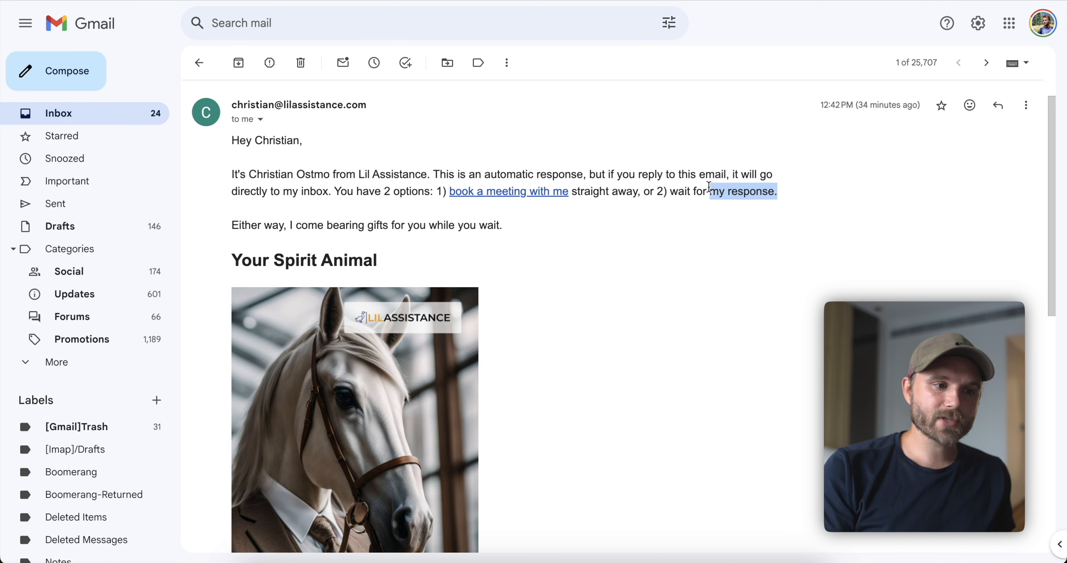
# Book a Saturday, April 20 session from 02:00 to 02:30 PM via the email's booking link.
pyautogui.click(504, 193)
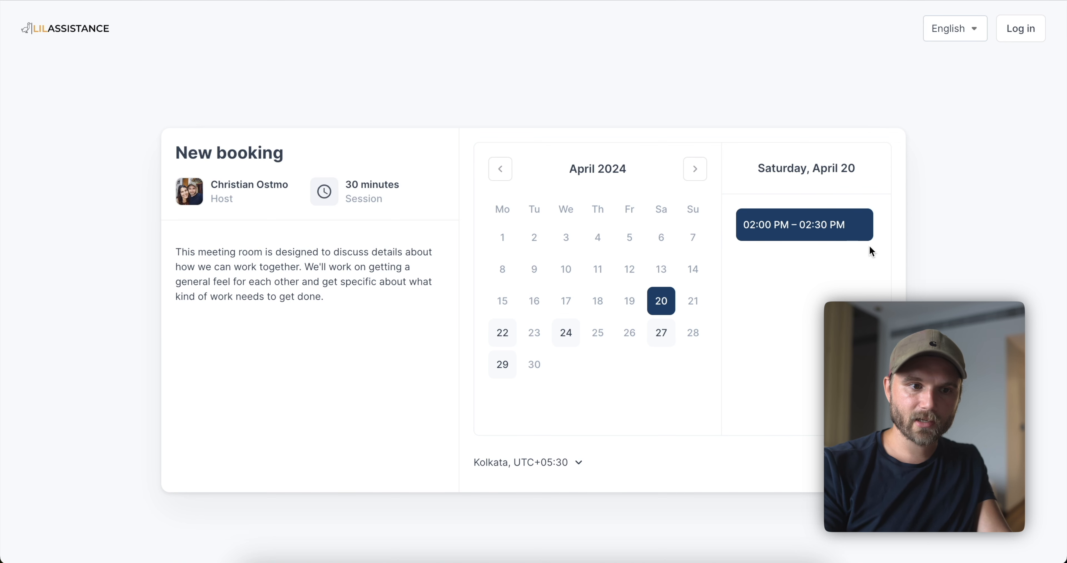
pyautogui.tripleClick(740, 167)
pyautogui.click(794, 166)
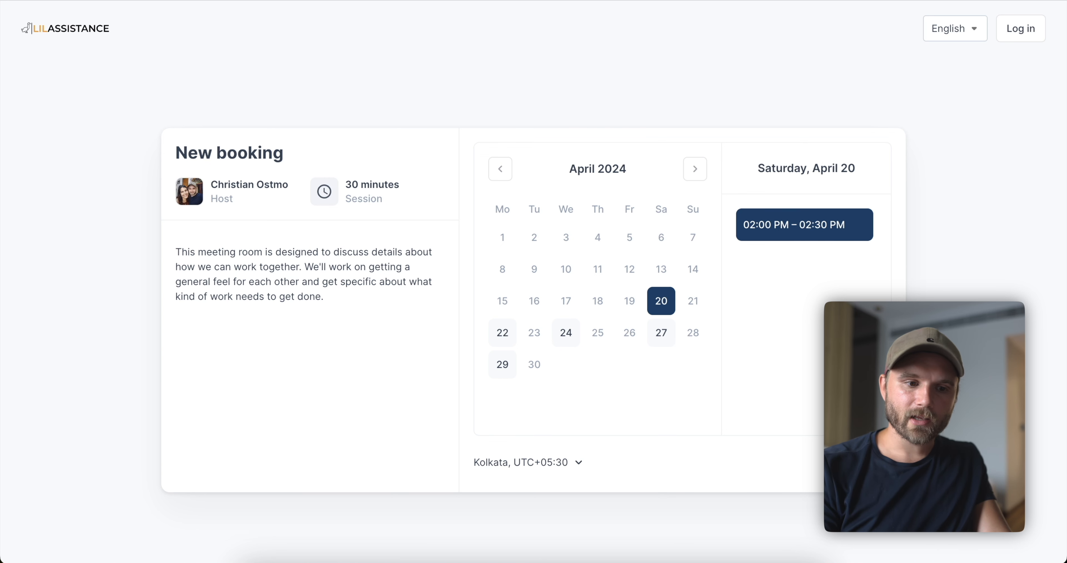
pyautogui.click(805, 224)
pyautogui.click(431, 268)
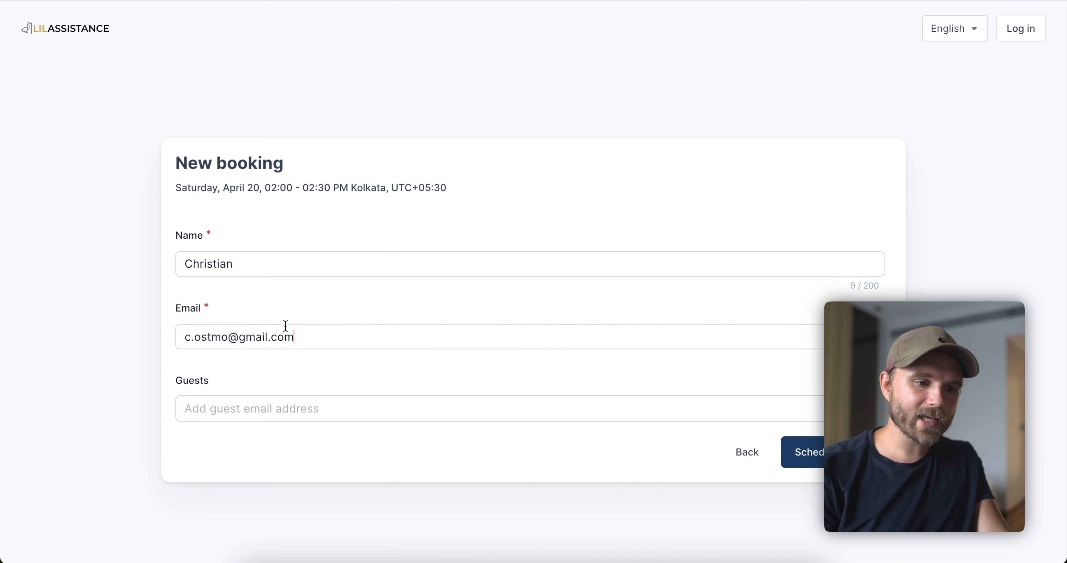
pyautogui.click(810, 461)
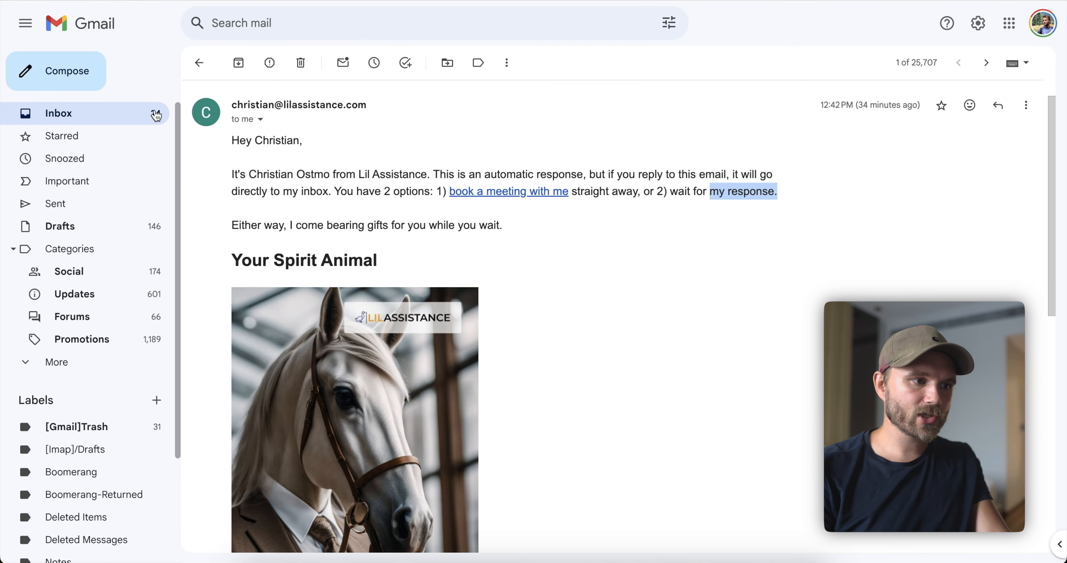
# Open the 'A new session booking was made' email from the inbox.
pyautogui.click(156, 114)
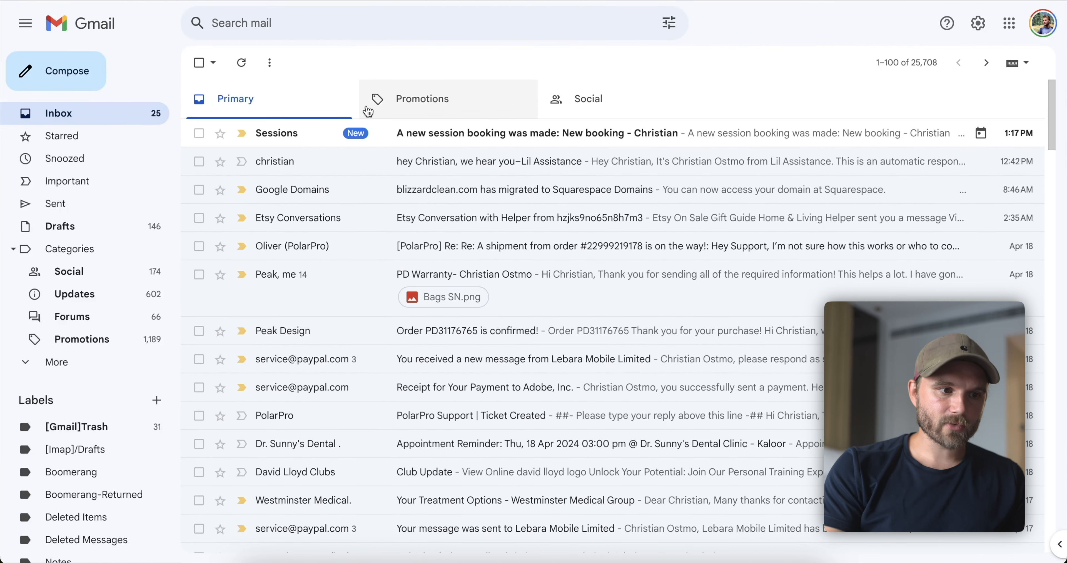
pyautogui.click(396, 123)
pyautogui.scroll(-9, 556, 265)
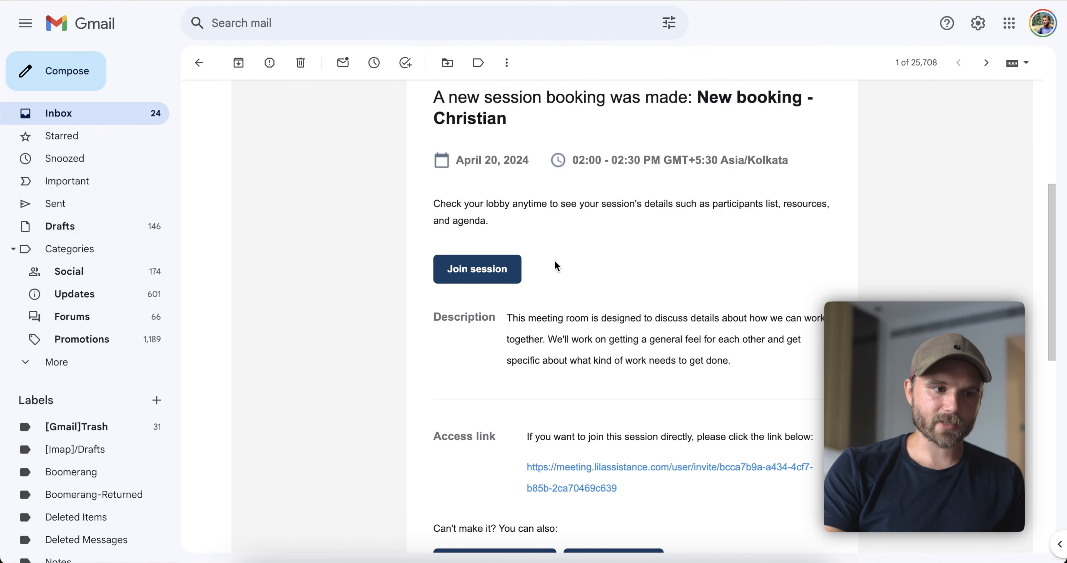
pyautogui.scroll(10, 555, 261)
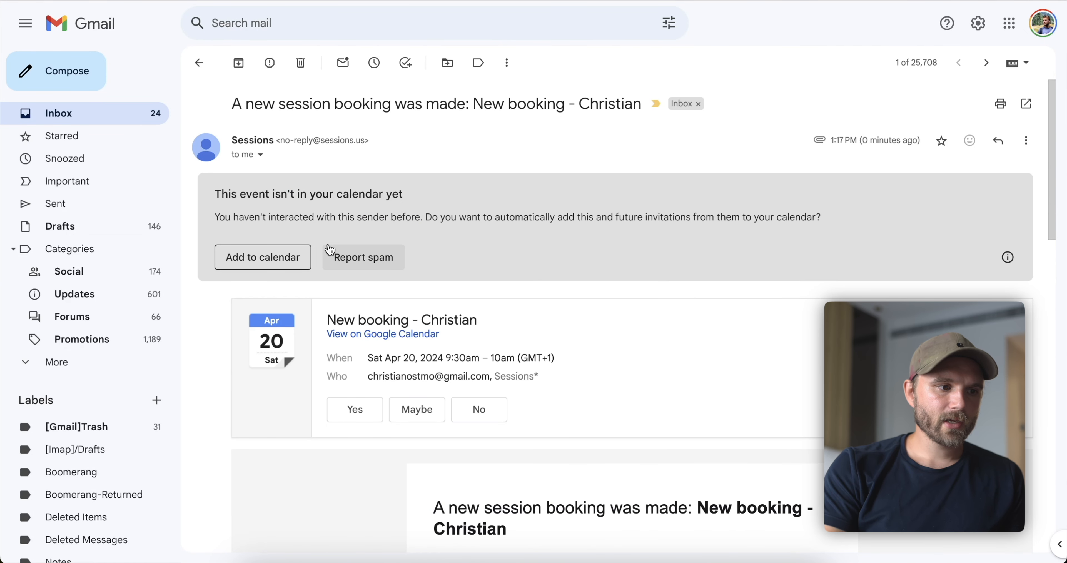
# Switch to the other Google account and open the same booking email there.
pyautogui.click(1042, 23)
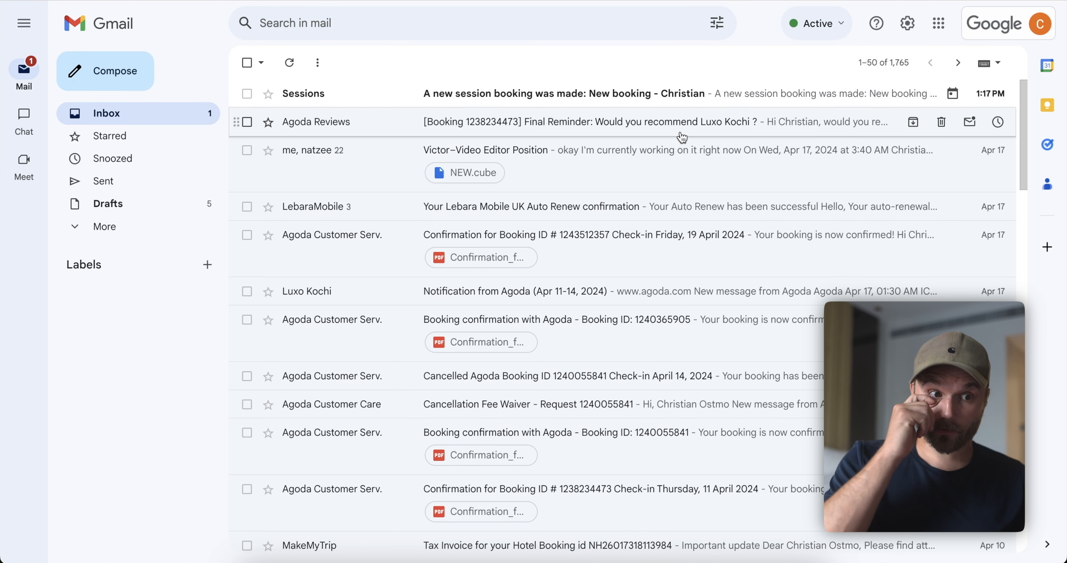
pyautogui.click(486, 102)
pyautogui.scroll(-5, 701, 295)
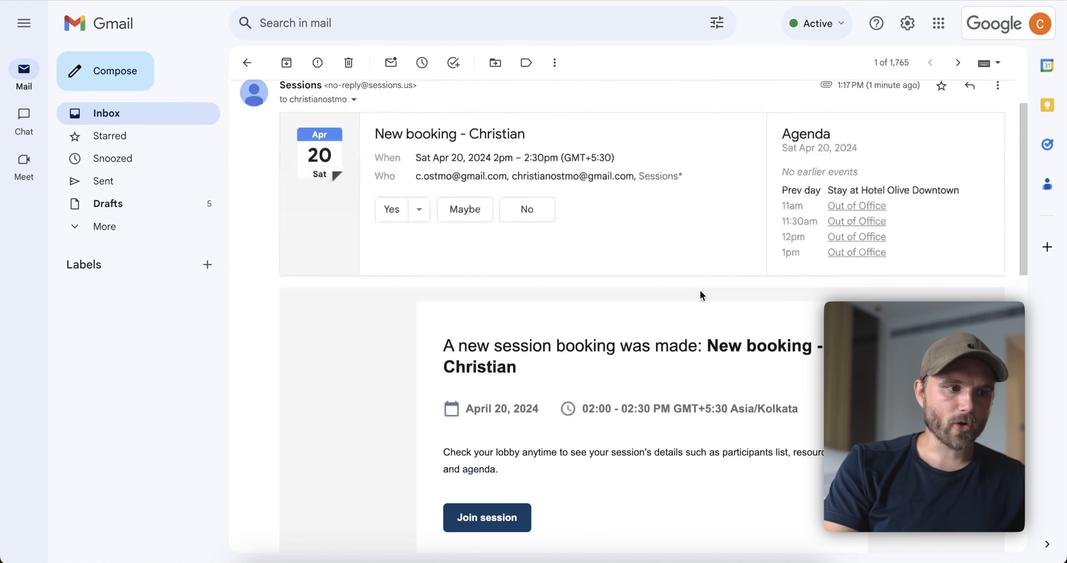
pyautogui.scroll(2, 700, 295)
pyautogui.hscroll(-5, 525, 247)
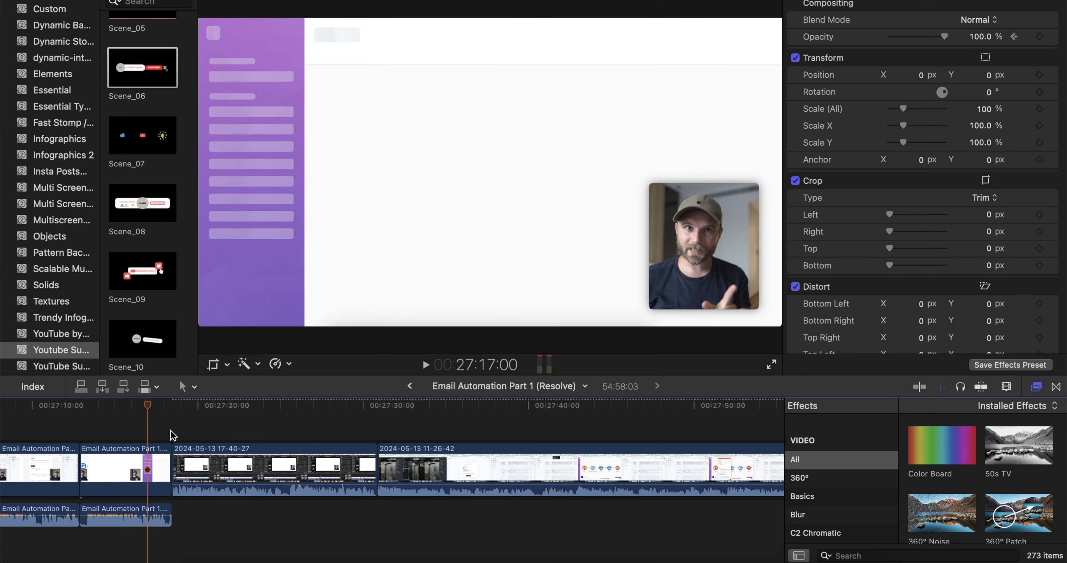
# Drag the playhead to 27:44, where the May 15 12:30–13:00 booking confirmation appears.
pyautogui.hscroll(-3, 124, 433)
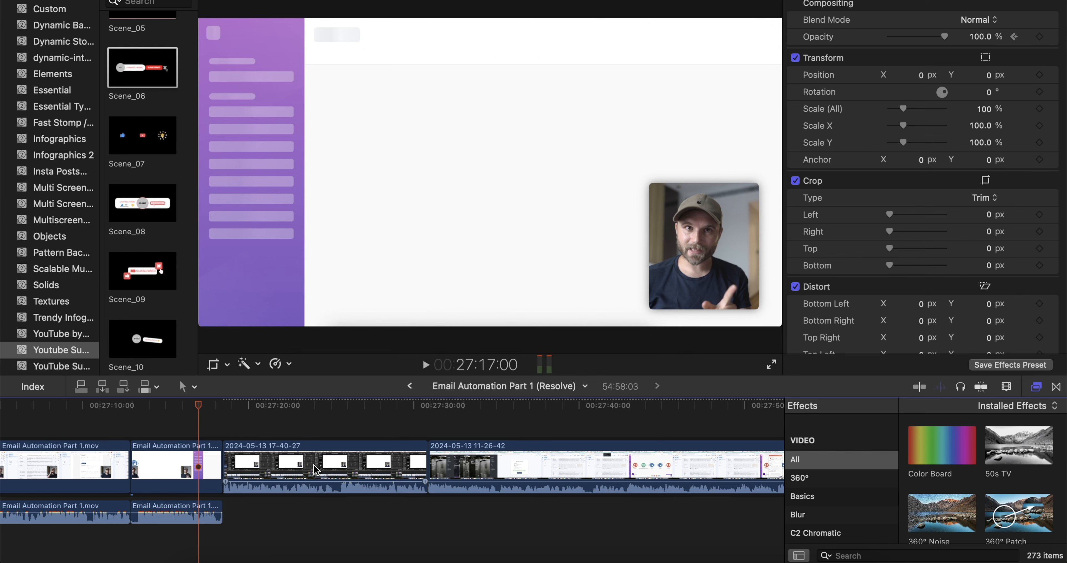
pyautogui.moveTo(334, 414); pyautogui.dragTo(694, 423)
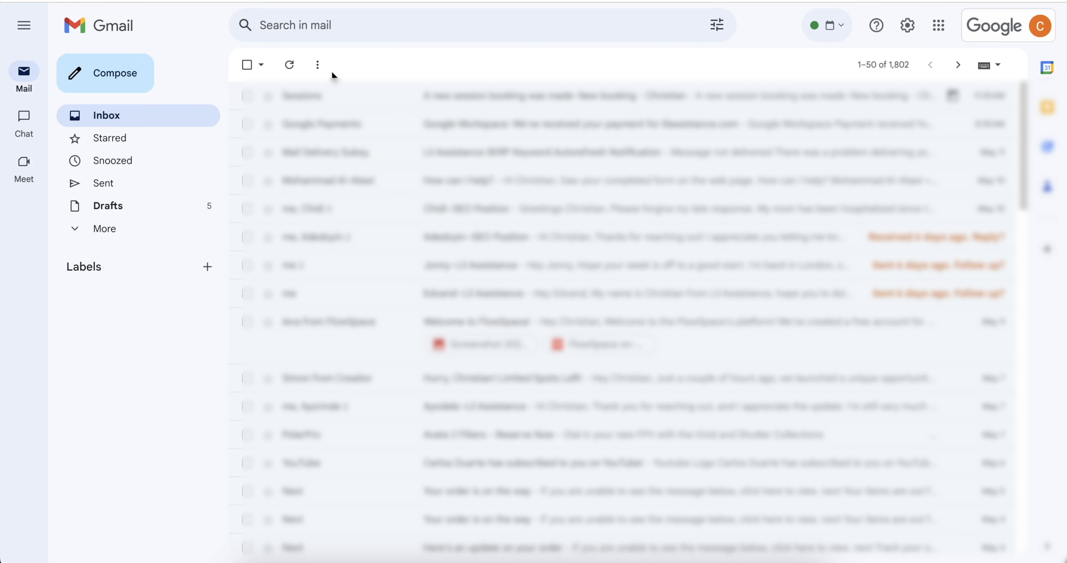
# View the newest Sessions booking email for May 15, then return to the Make scenario.
pyautogui.click(357, 98)
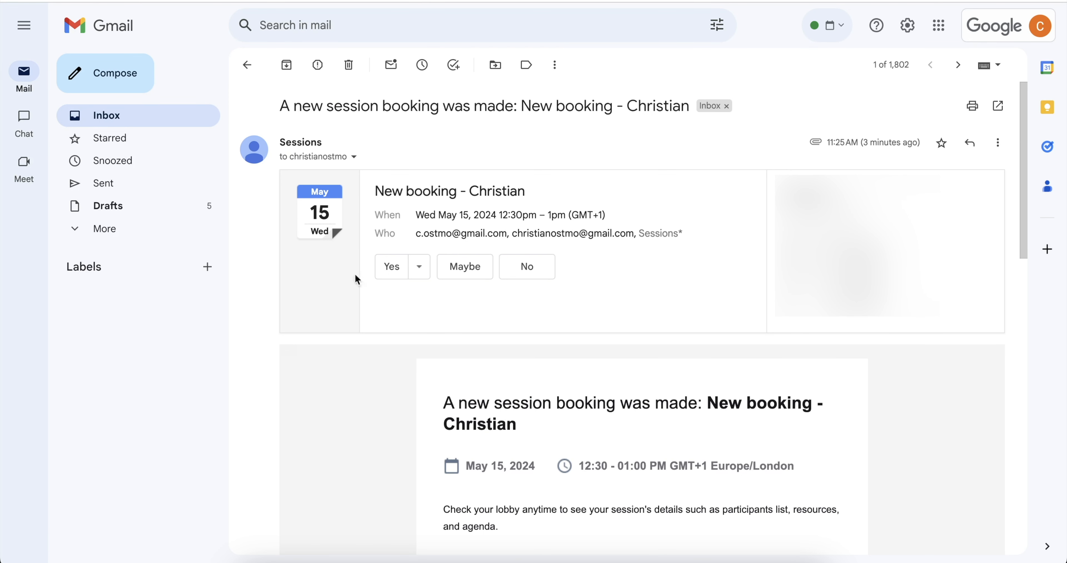
pyautogui.hscroll(-5, 548, 67)
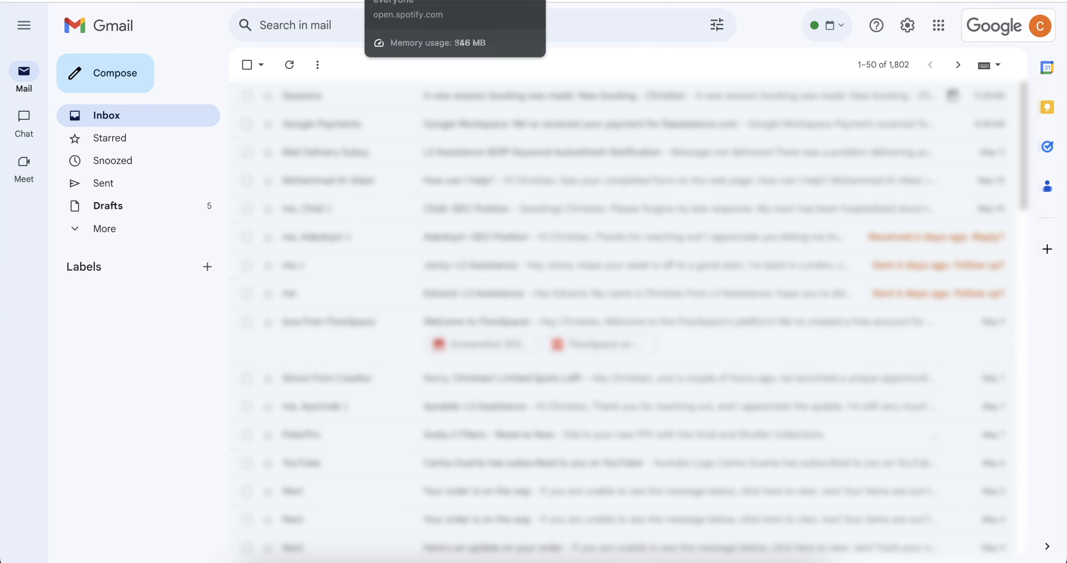
pyautogui.click(712, 1)
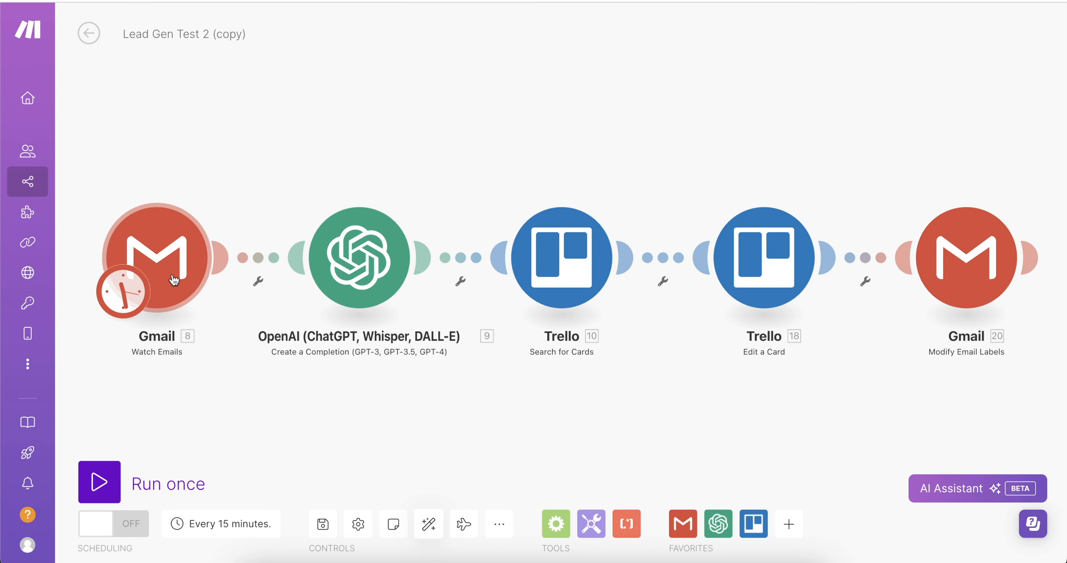
# Open the Gmail Watch Emails module's settings in the Lead Gen Test 2 (copy) scenario.
pyautogui.click(220, 0)
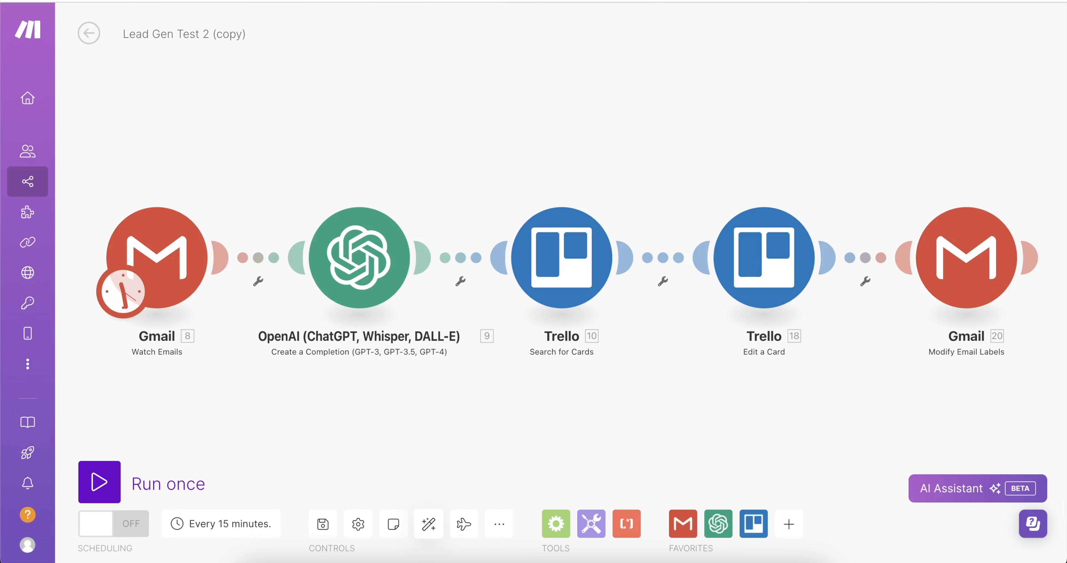
pyautogui.click(162, 265)
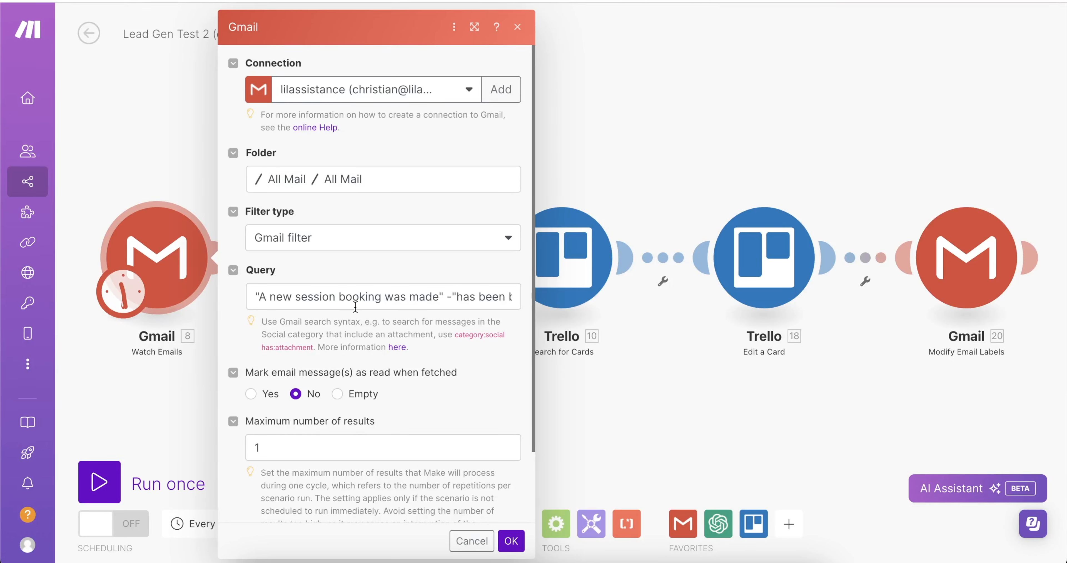
# Inspect the query's 'A new session booking was made' phrase and the minus before 'has been booked'.
pyautogui.click(434, 298)
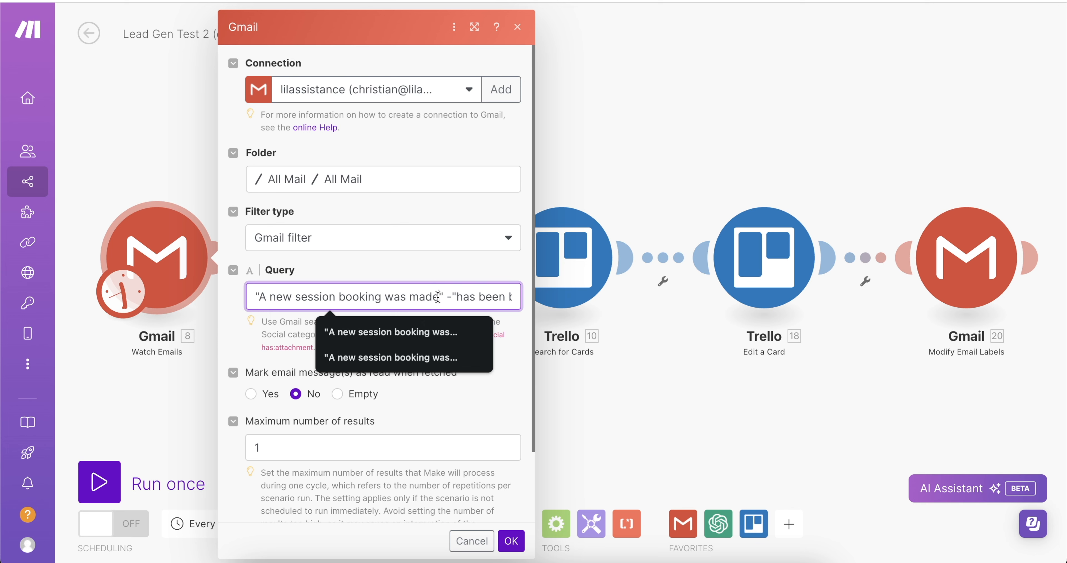
pyautogui.moveTo(439, 298); pyautogui.dragTo(260, 298)
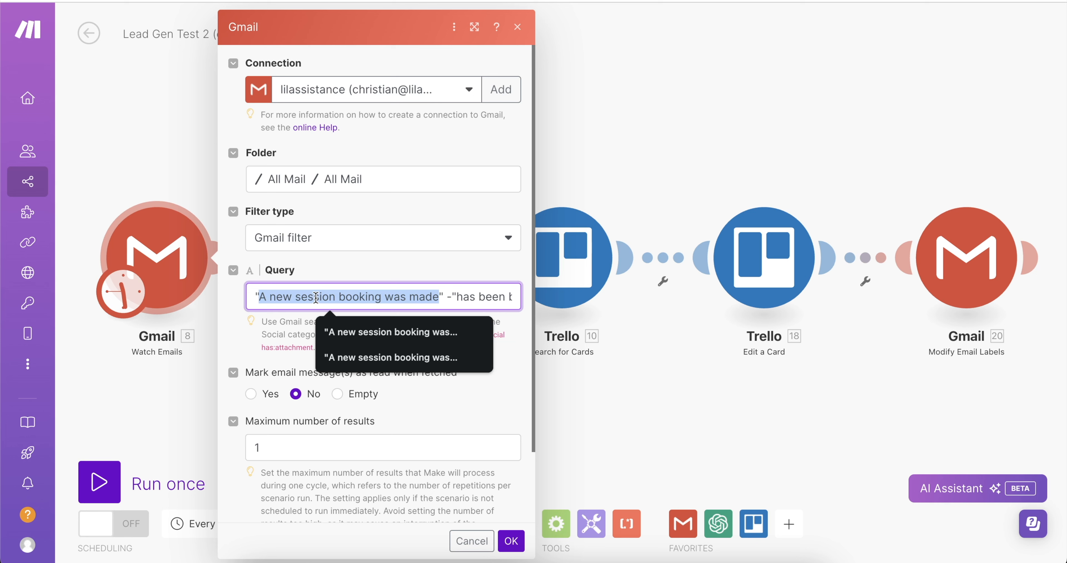
pyautogui.click(457, 298)
pyautogui.click(451, 299)
pyautogui.press('BackSpace')
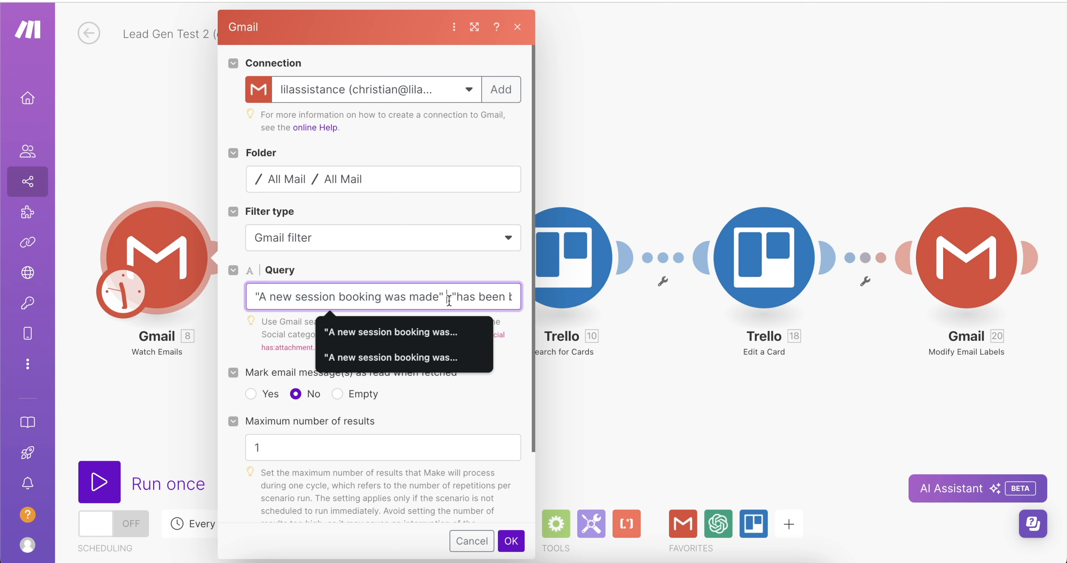
# Review the query's 'has been booked' exclusion and its '-is:starred' filter.
pyautogui.hscroll(5, 451, 299)
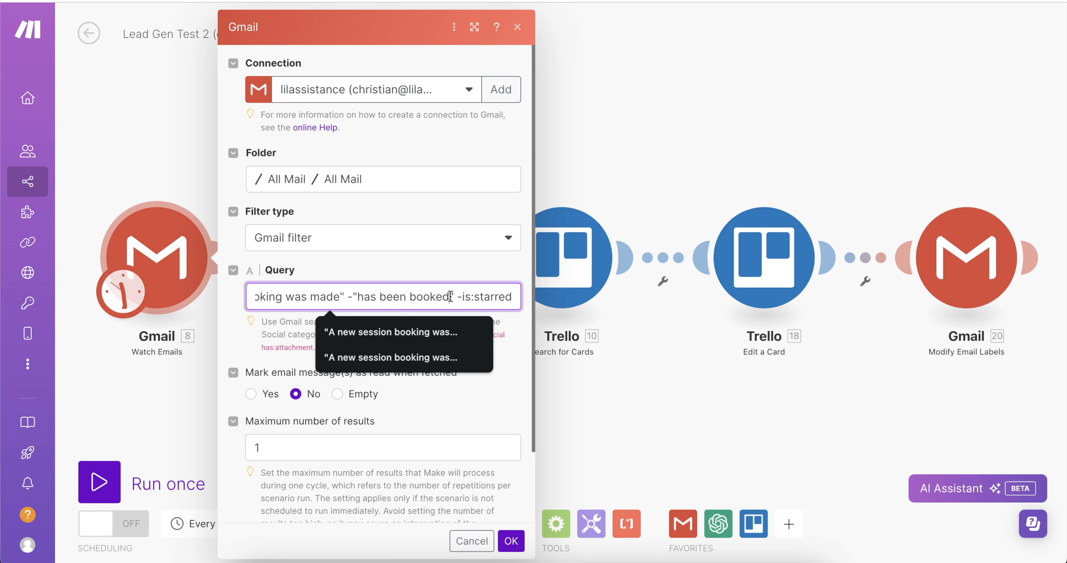
pyautogui.moveTo(450, 296); pyautogui.dragTo(356, 298)
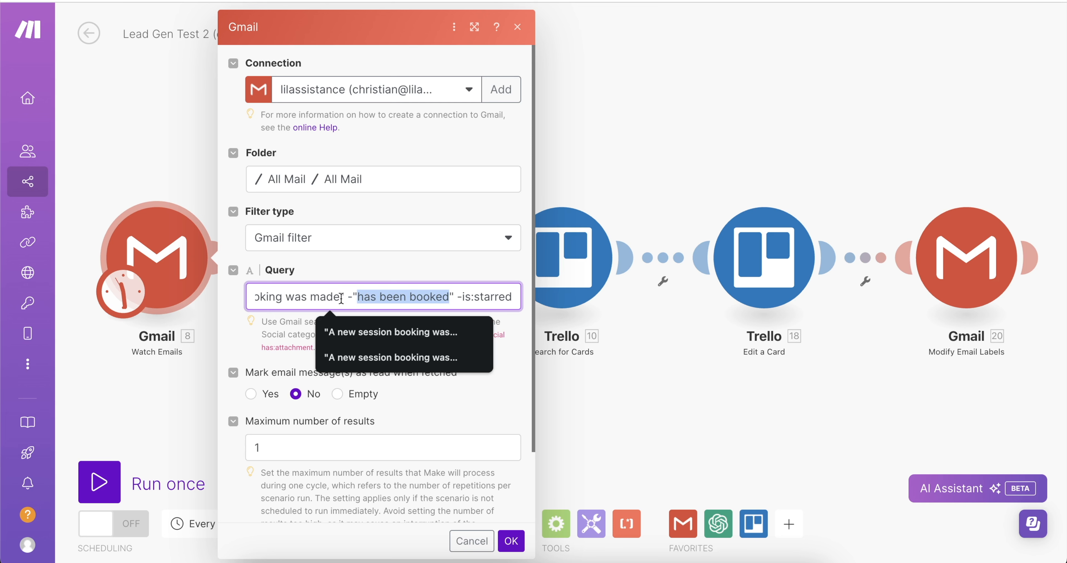
pyautogui.hscroll(-3, 337, 299)
pyautogui.hscroll(-2, 337, 298)
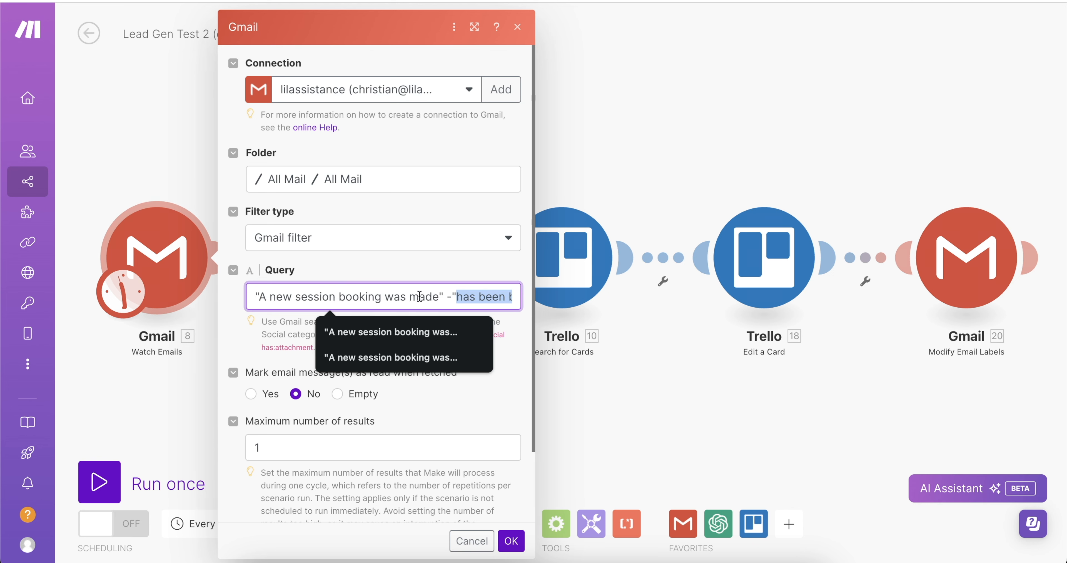
pyautogui.moveTo(438, 298); pyautogui.dragTo(261, 297)
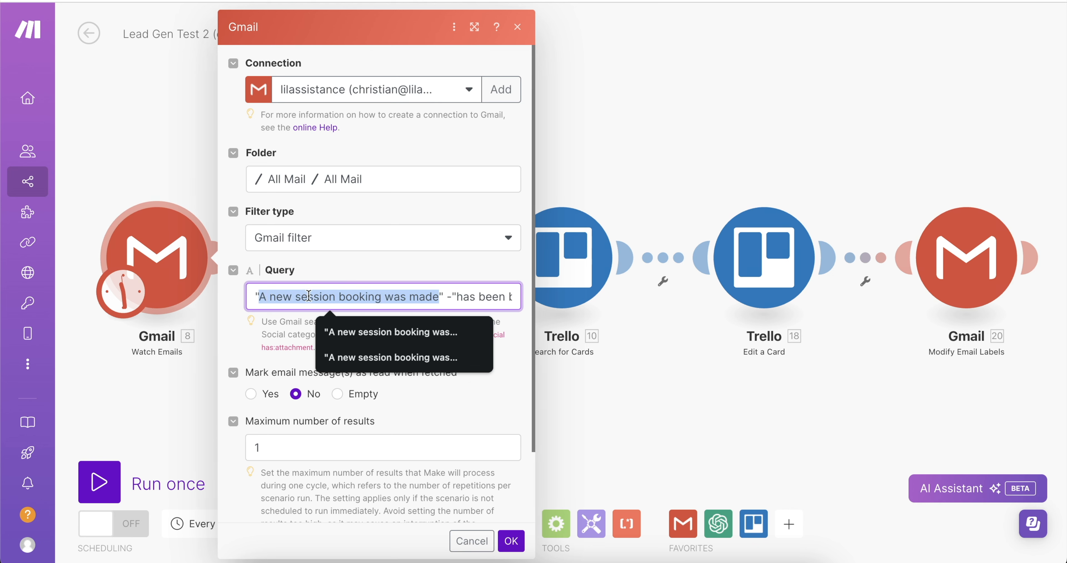
pyautogui.hscroll(3, 308, 296)
pyautogui.moveTo(449, 298); pyautogui.dragTo(360, 297)
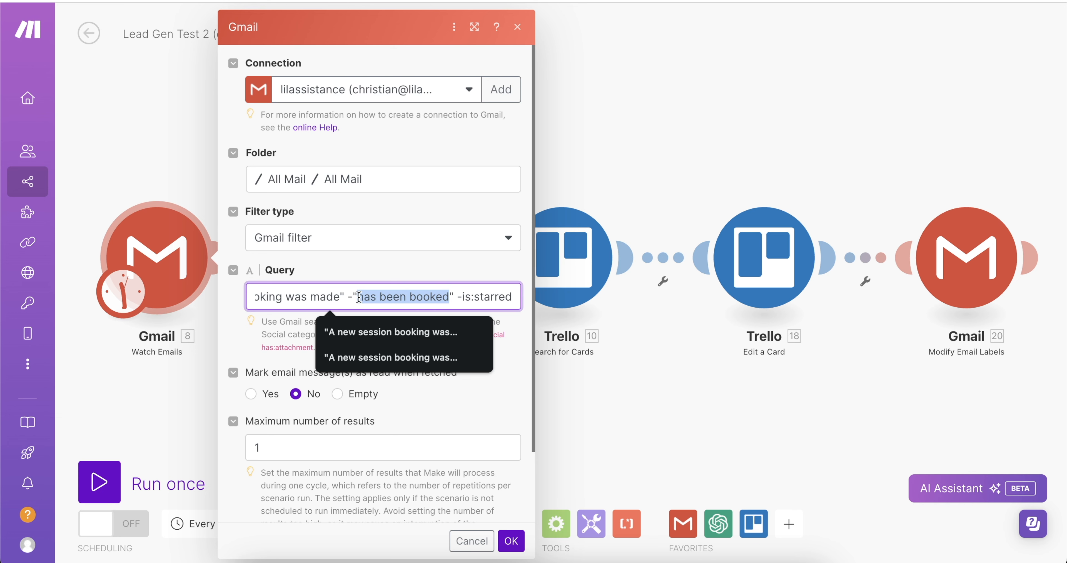
pyautogui.click(483, 298)
pyautogui.moveTo(462, 297); pyautogui.dragTo(520, 299)
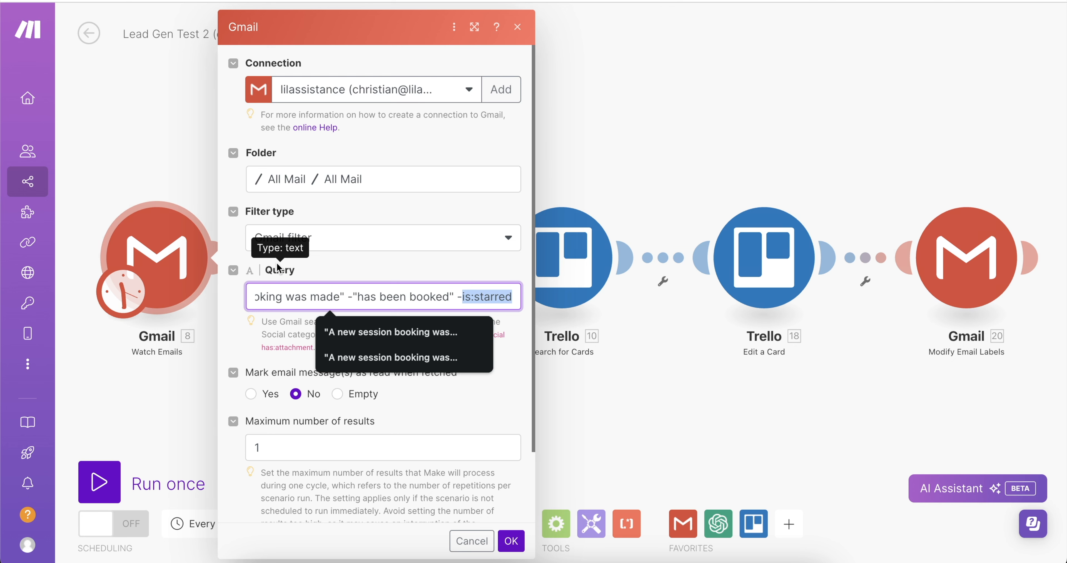
# Confirm Maximum number of results is 1 and the query's 'was made' wording, then close the dialog.
pyautogui.scroll(-1, 278, 267)
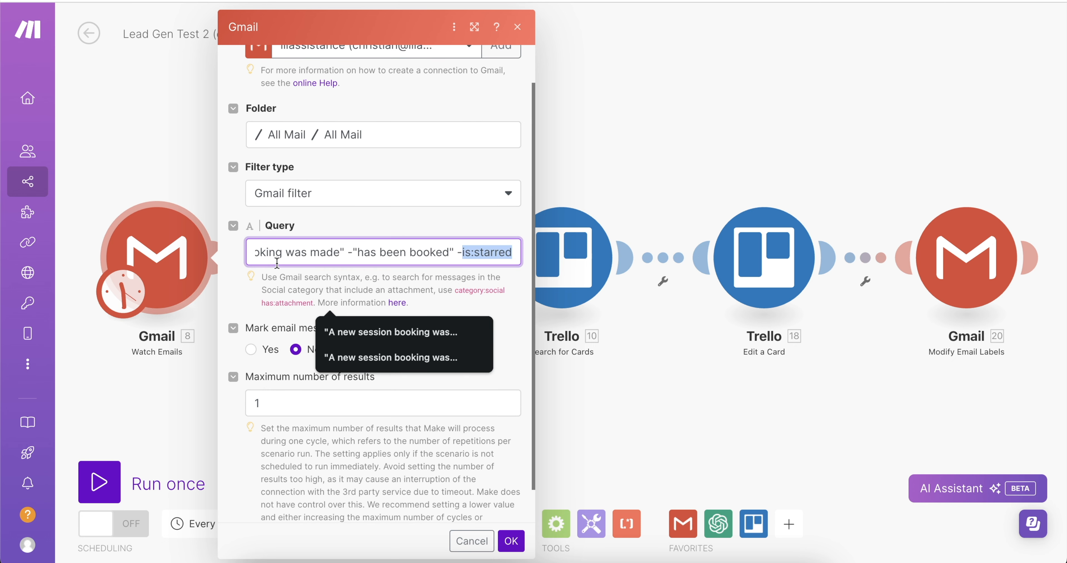
pyautogui.doubleClick(266, 404)
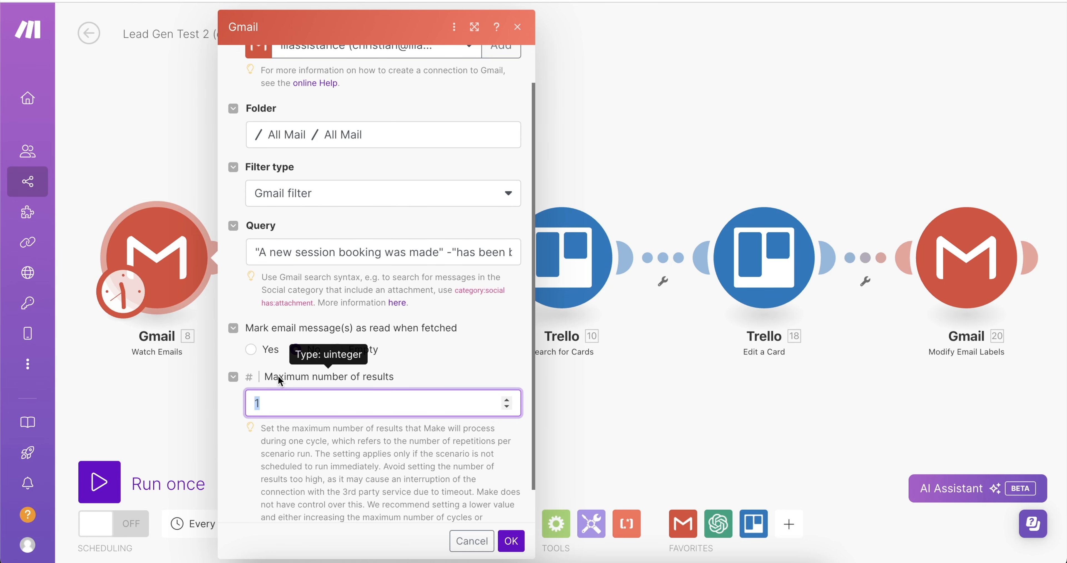
pyautogui.scroll(-2, 277, 376)
pyautogui.scroll(4, 311, 188)
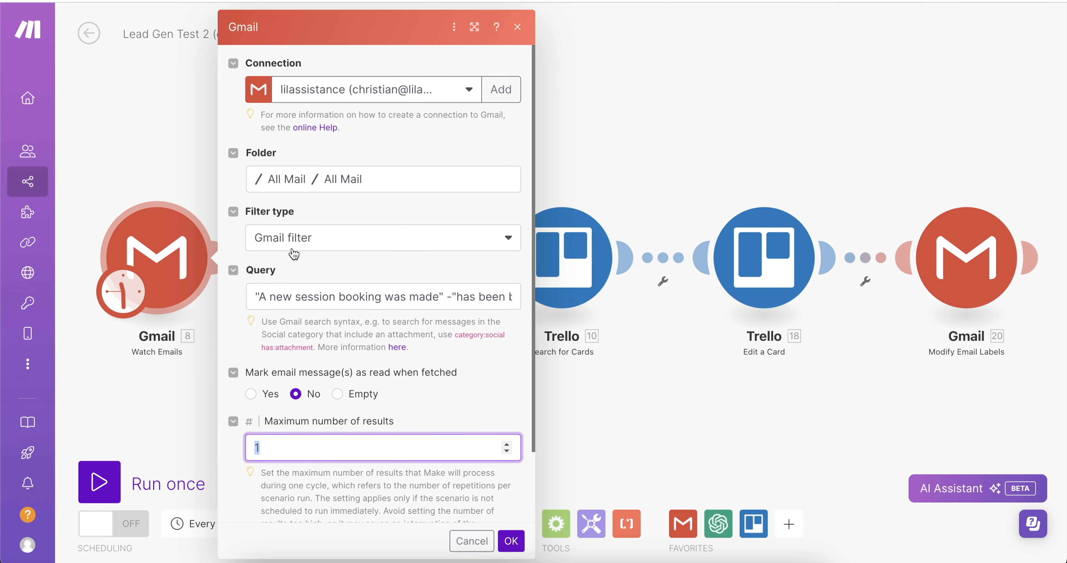
pyautogui.moveTo(391, 296); pyautogui.dragTo(433, 296)
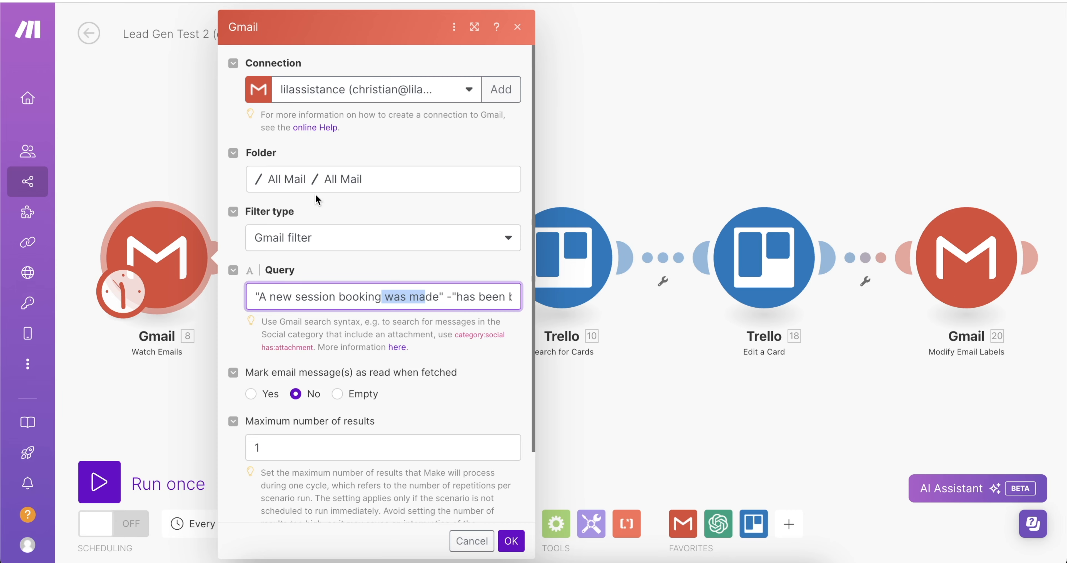
pyautogui.click(141, 110)
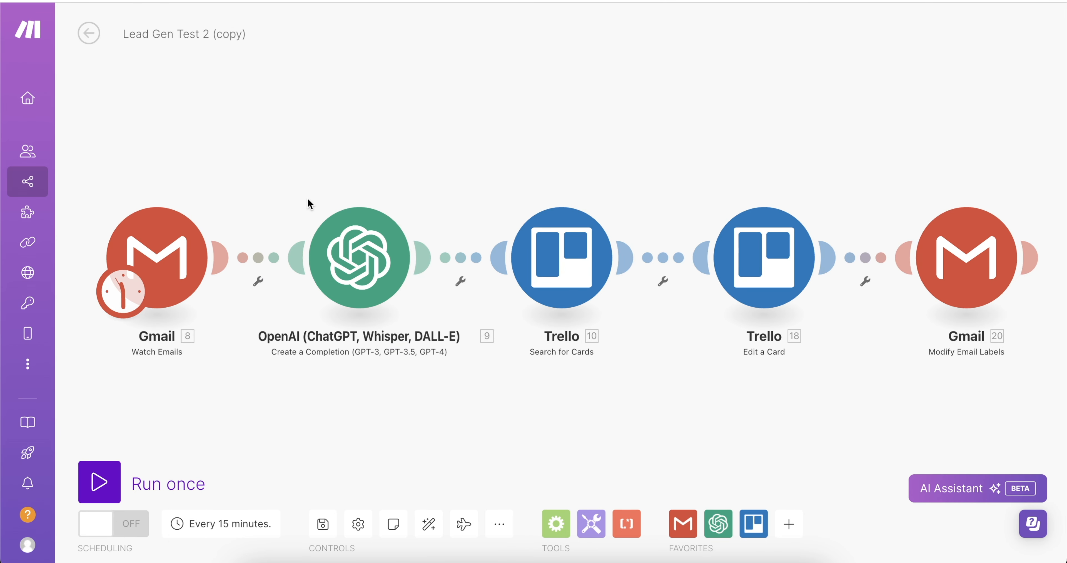
pyautogui.click(373, 217)
pyautogui.scroll(-2, 533, 219)
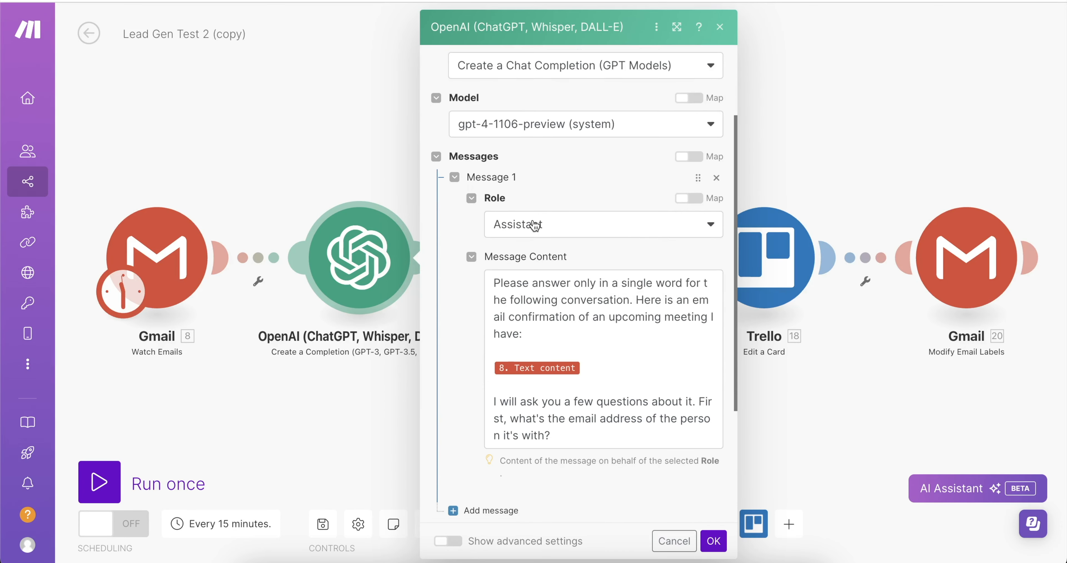
pyautogui.moveTo(507, 289); pyautogui.dragTo(525, 324)
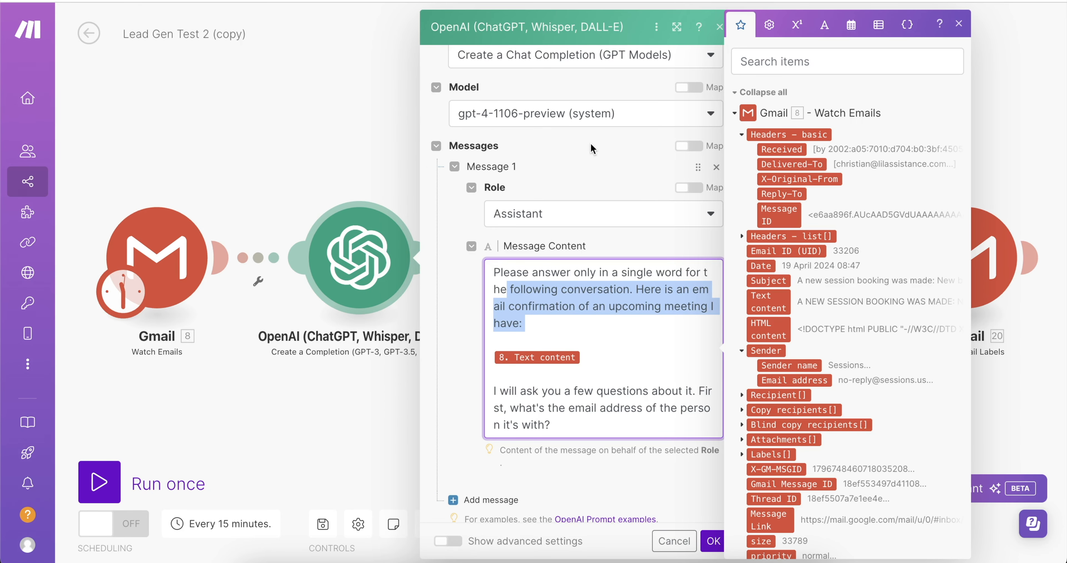
pyautogui.scroll(3, 591, 142)
pyautogui.scroll(-1, 583, 263)
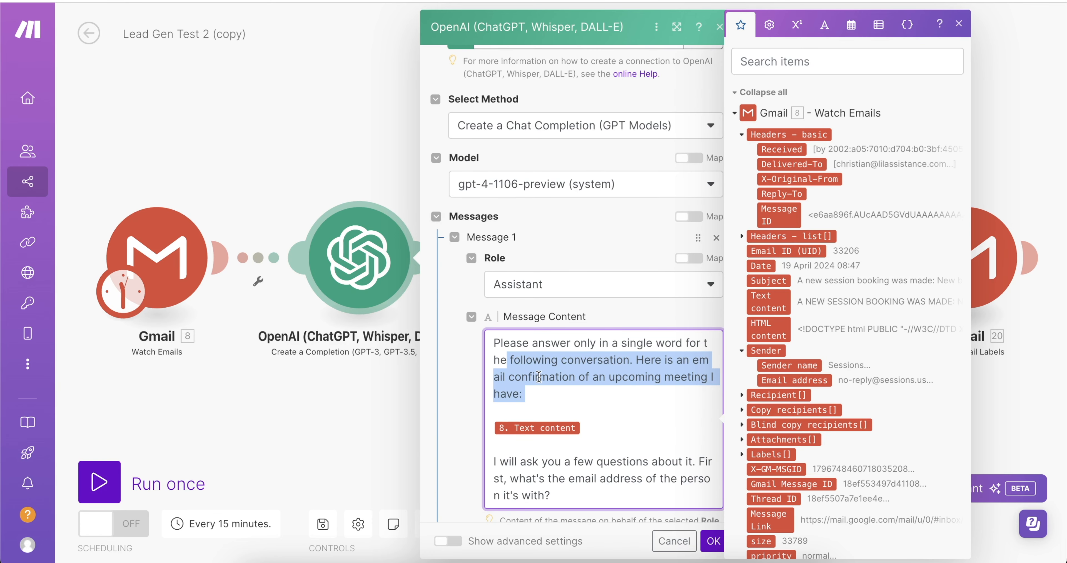
pyautogui.click(539, 377)
pyautogui.moveTo(531, 388); pyautogui.dragTo(487, 344)
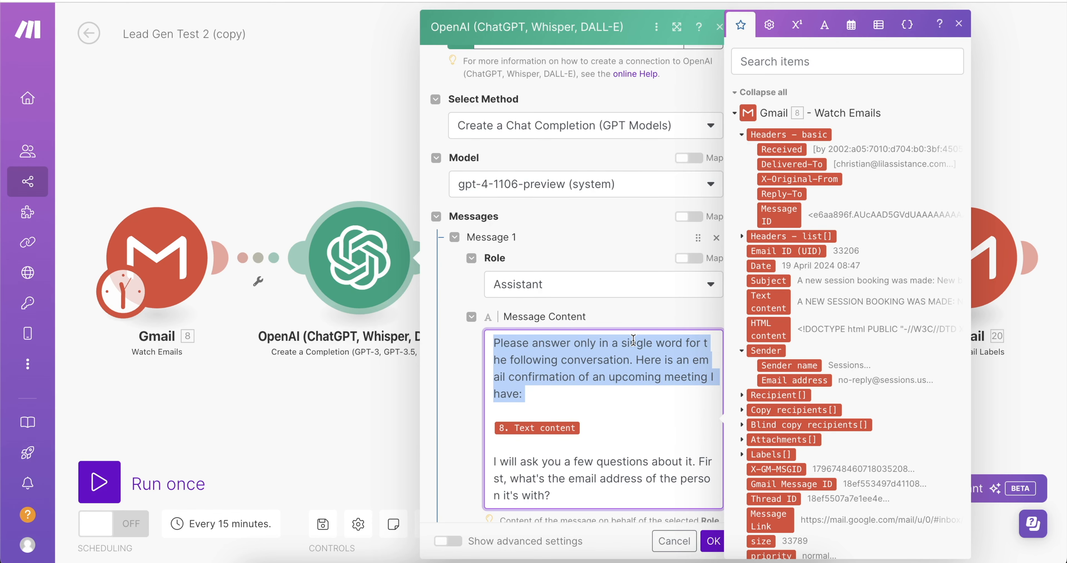
pyautogui.click(594, 359)
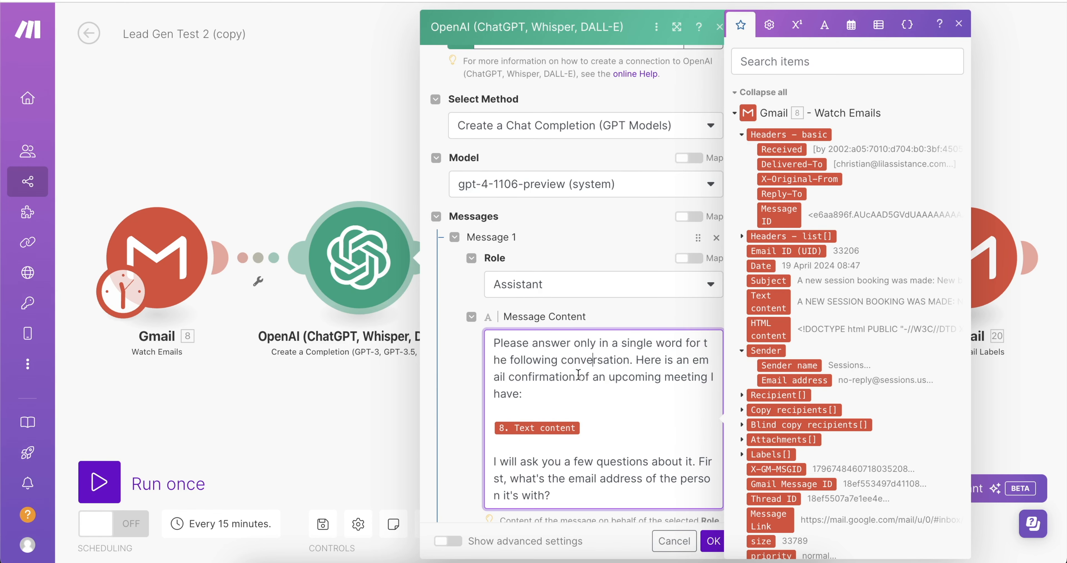
pyautogui.moveTo(525, 393); pyautogui.dragTo(529, 360)
pyautogui.click(624, 421)
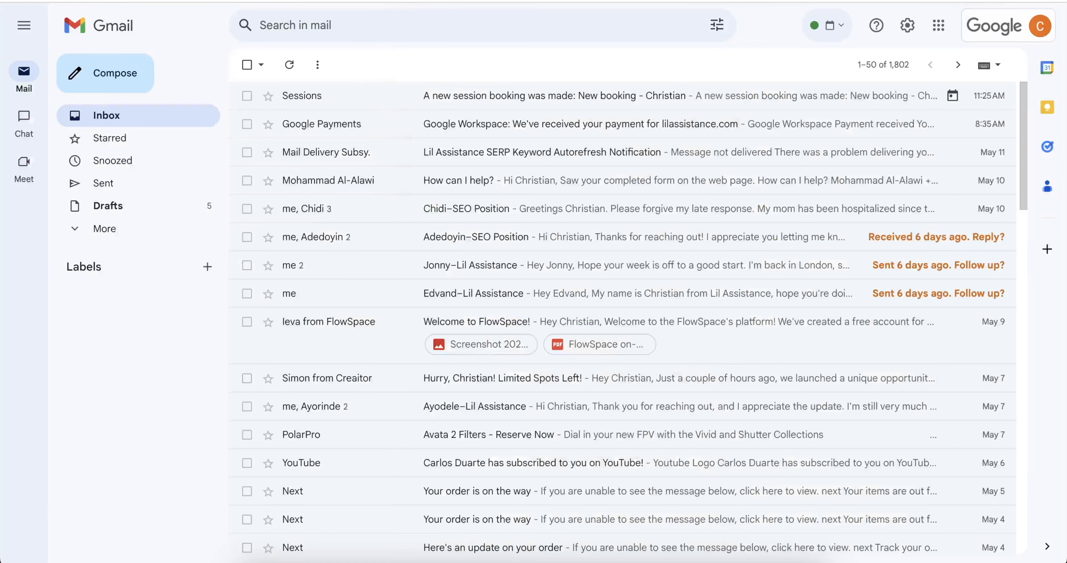
pyautogui.click(380, 96)
pyautogui.scroll(-7, 422, 220)
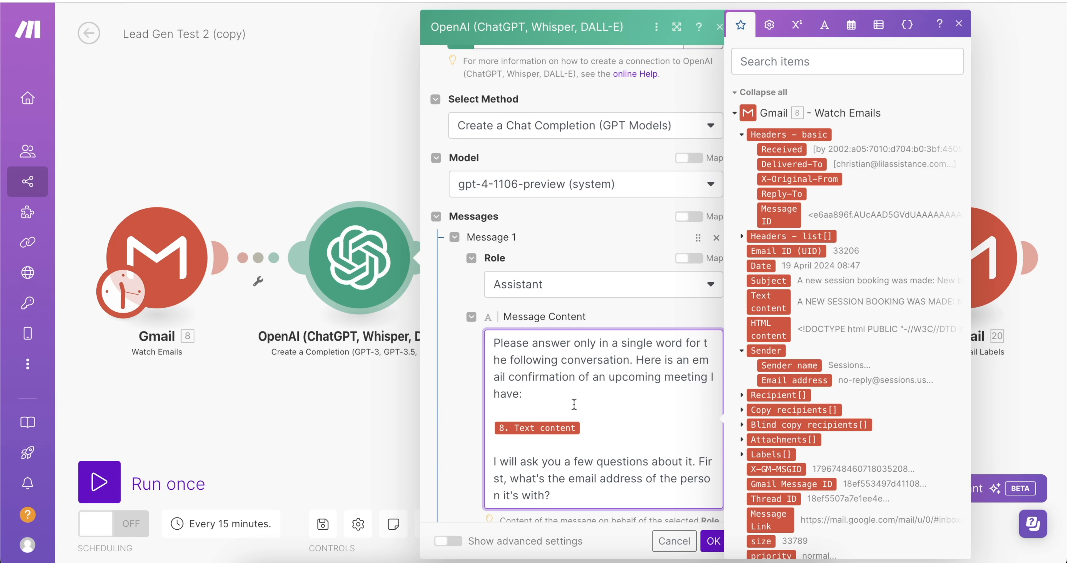
pyautogui.scroll(-2, 572, 331)
pyautogui.moveTo(551, 440); pyautogui.dragTo(510, 412)
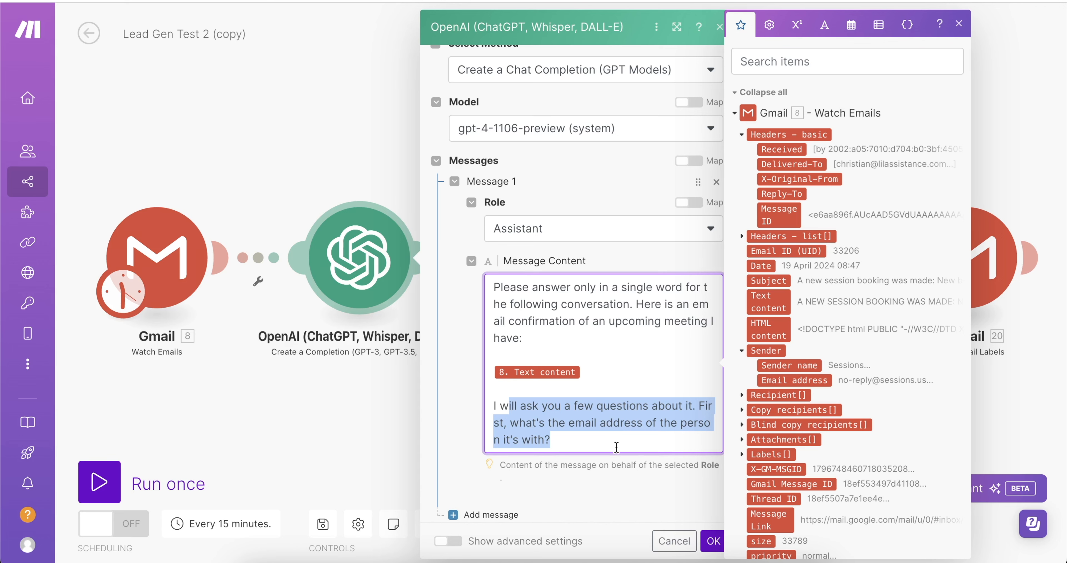
pyautogui.click(606, 444)
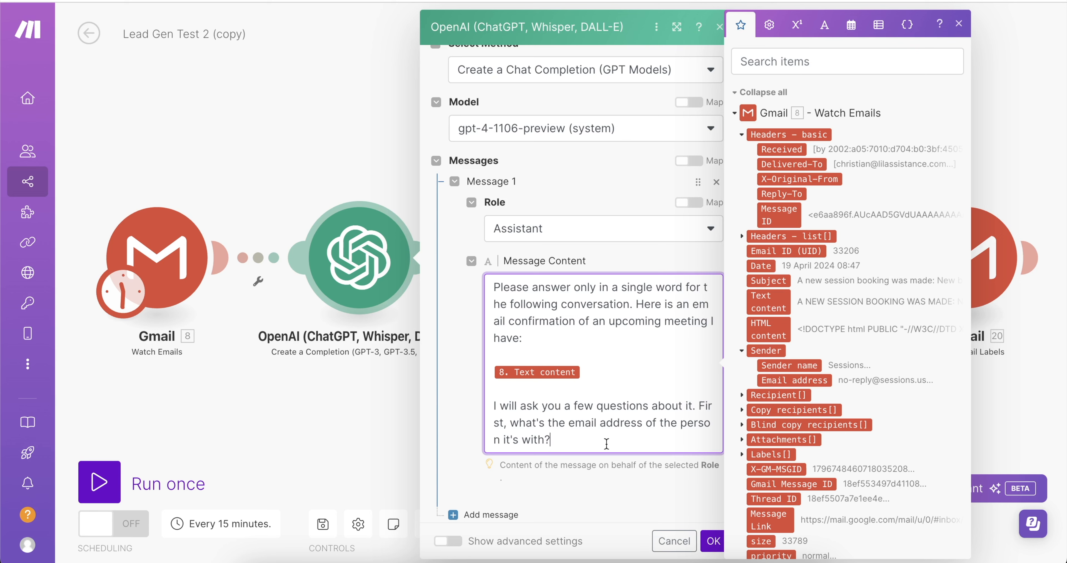
pyautogui.moveTo(513, 338); pyautogui.dragTo(601, 276)
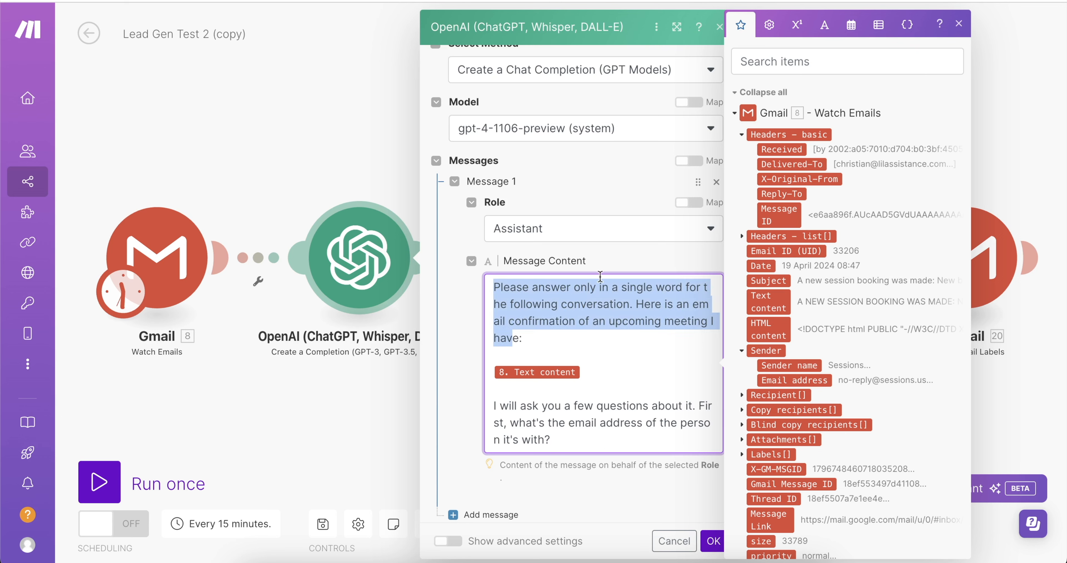
pyautogui.click(544, 339)
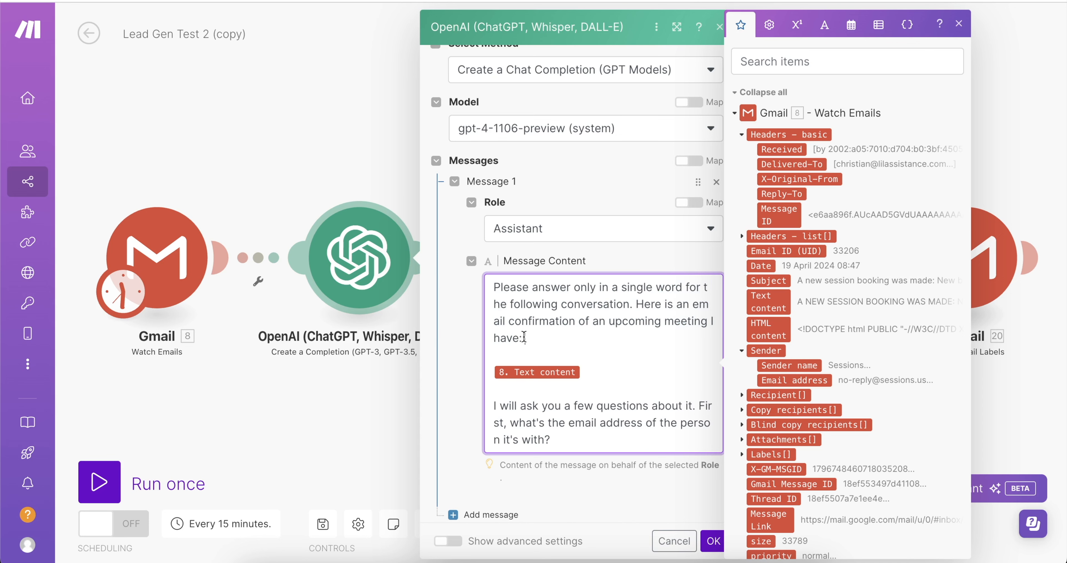
pyautogui.moveTo(544, 339); pyautogui.dragTo(490, 295)
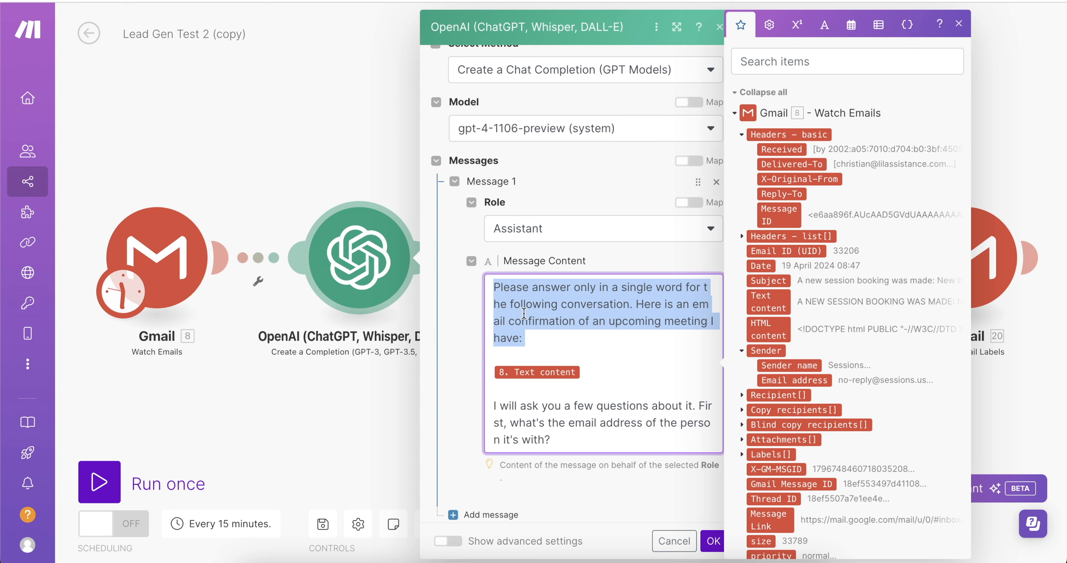
pyautogui.click(569, 357)
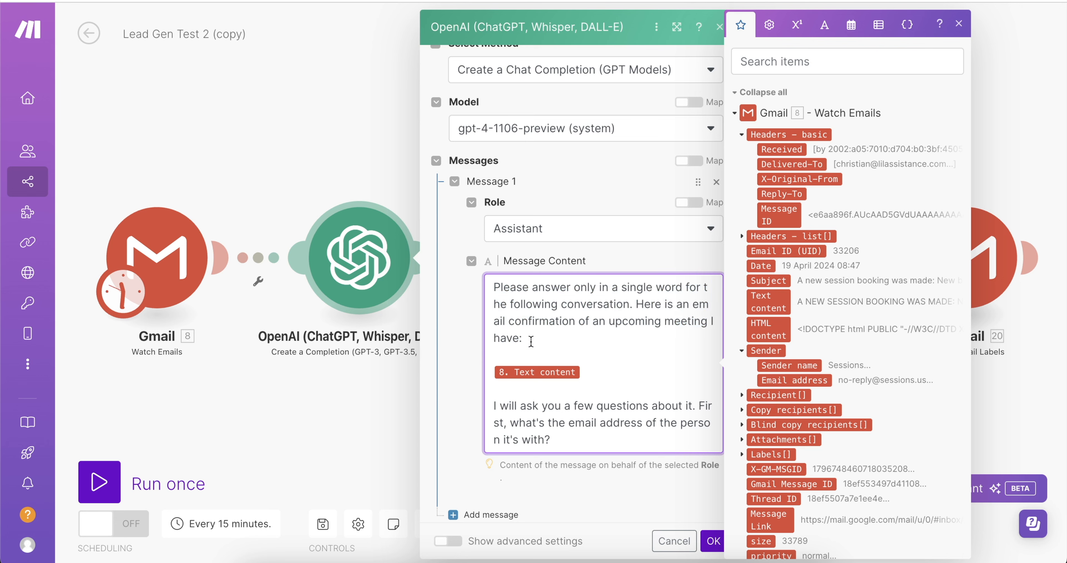
pyautogui.moveTo(531, 340); pyautogui.dragTo(466, 269)
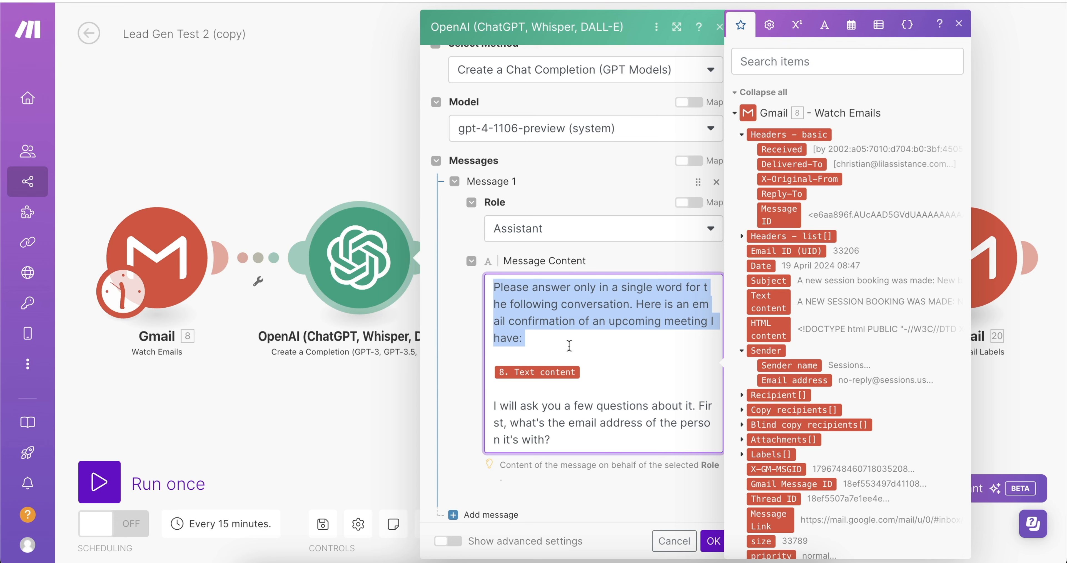
pyautogui.click(547, 320)
pyautogui.moveTo(526, 339); pyautogui.dragTo(469, 251)
pyautogui.moveTo(597, 440); pyautogui.dragTo(523, 394)
pyautogui.click(553, 305)
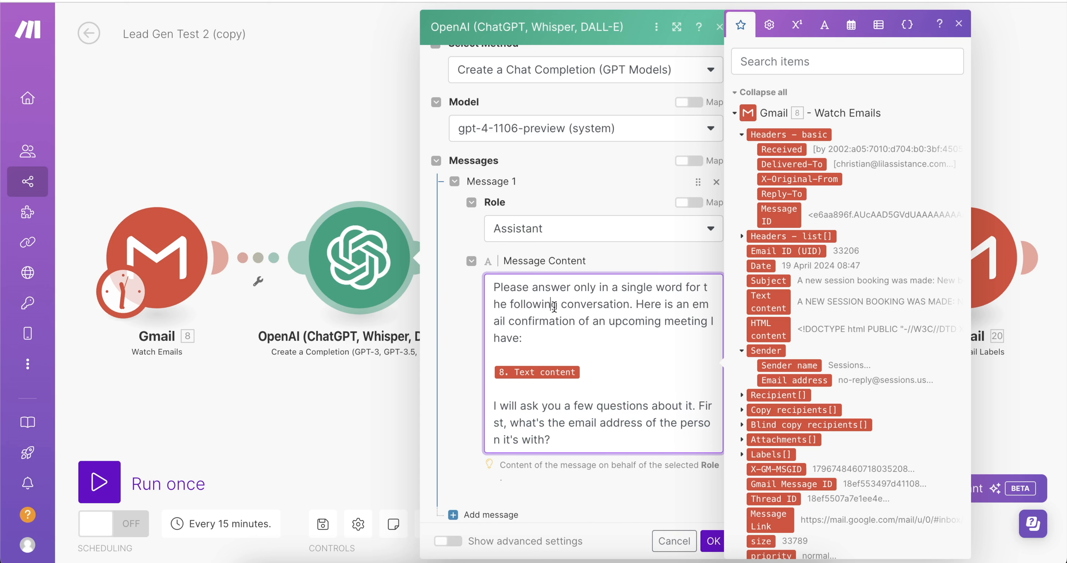
pyautogui.moveTo(522, 305); pyautogui.dragTo(439, 241)
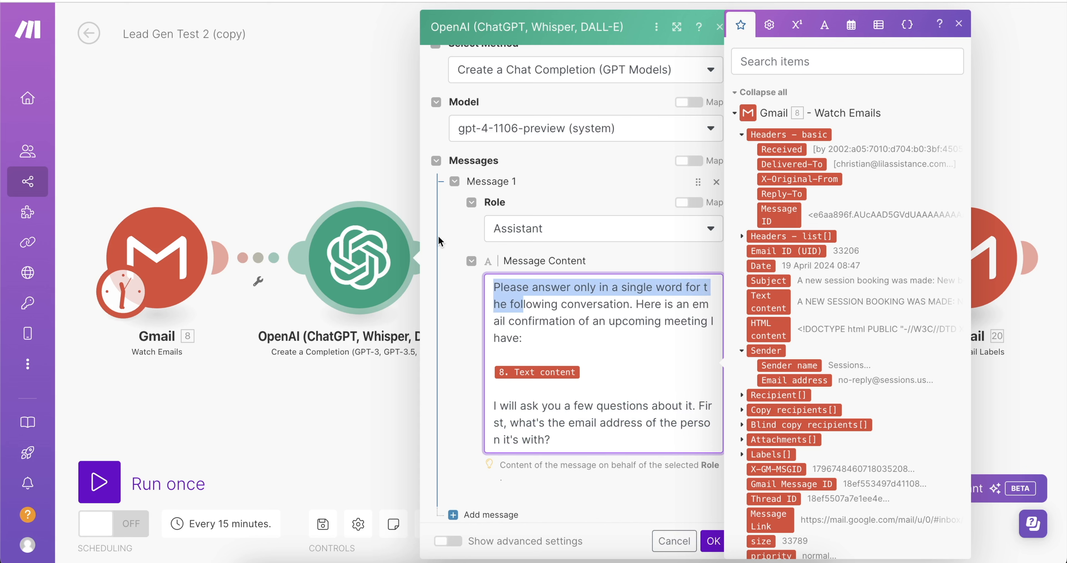
pyautogui.keyDown('shift'); pyautogui.click(566, 304); pyautogui.keyUp('shift')
pyautogui.scroll(2, 603, 329)
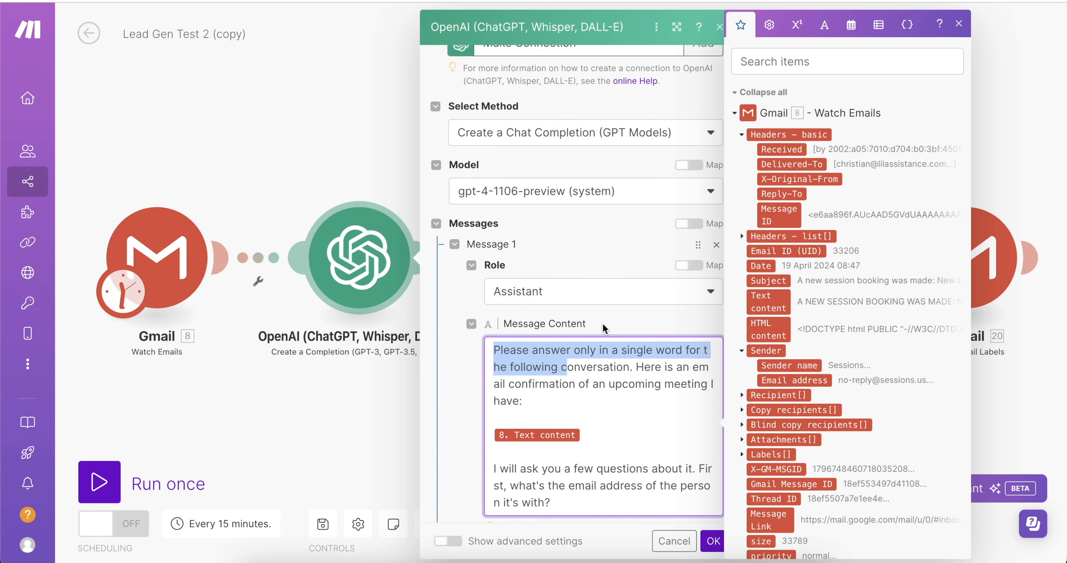
pyautogui.scroll(-5, 589, 351)
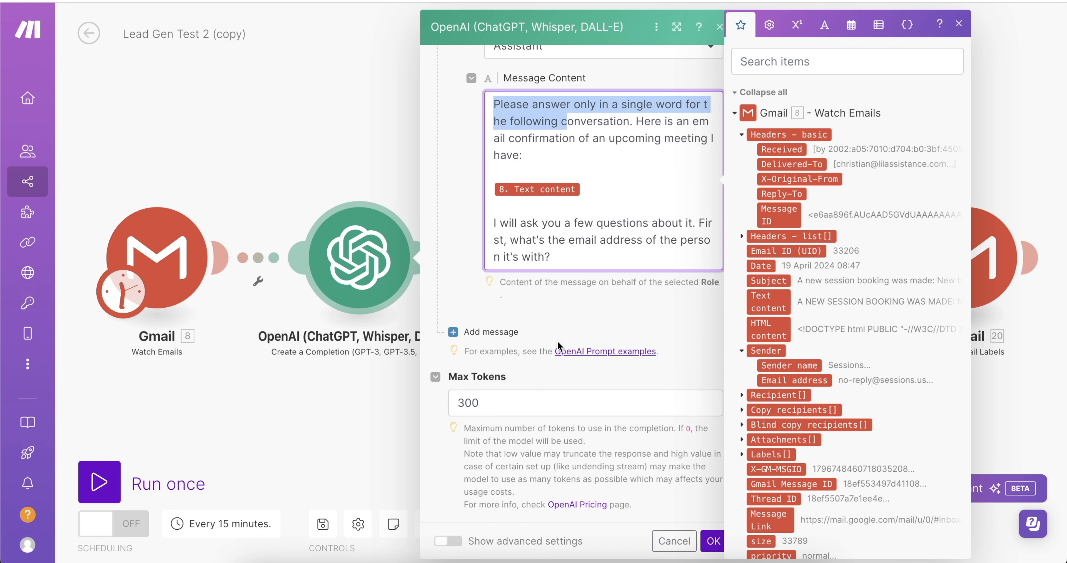
pyautogui.moveTo(574, 253); pyautogui.dragTo(499, 222)
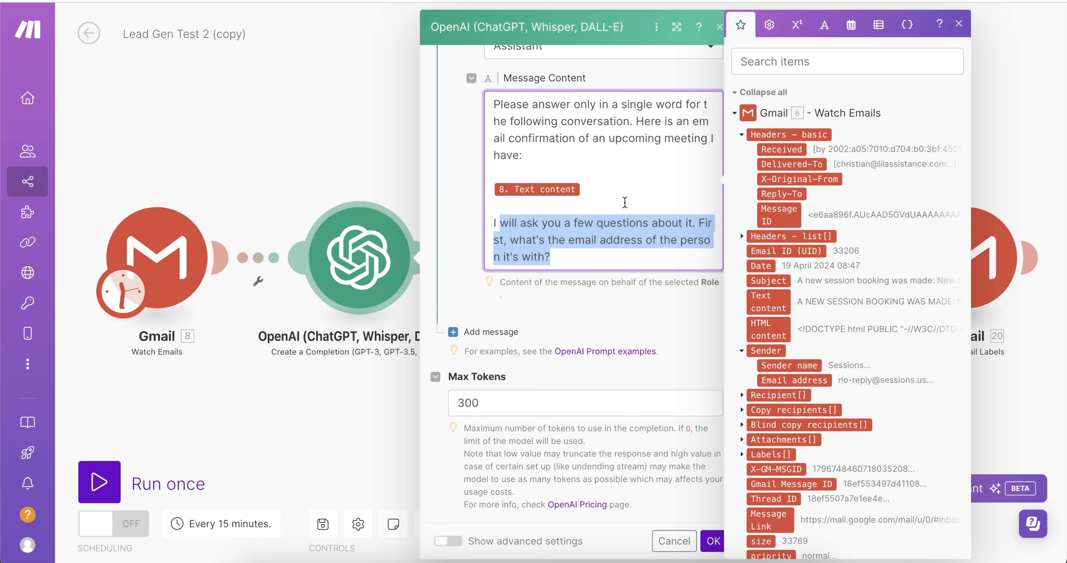
pyautogui.click(604, 262)
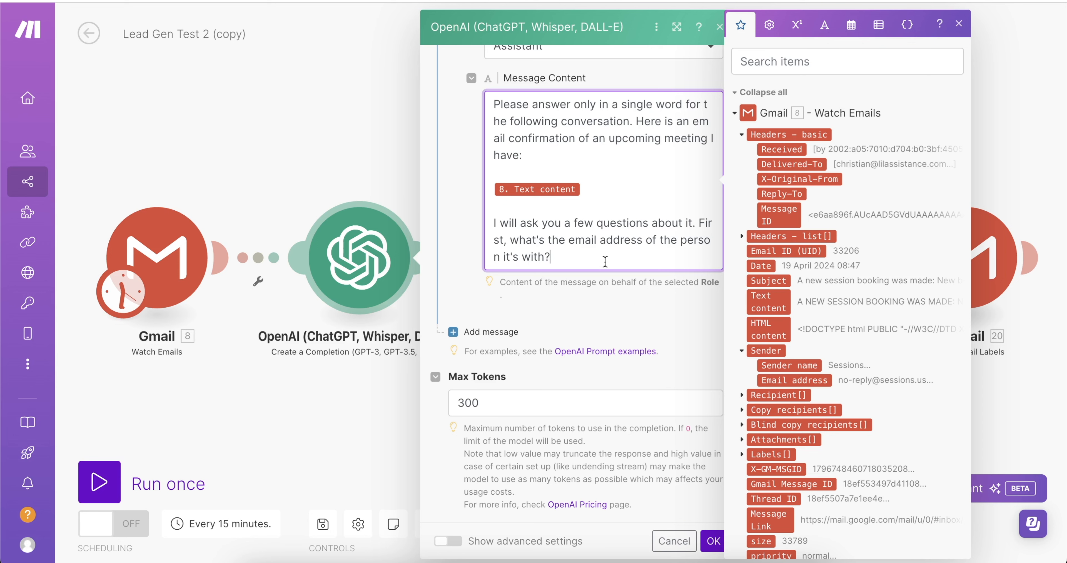
pyautogui.scroll(2, 605, 262)
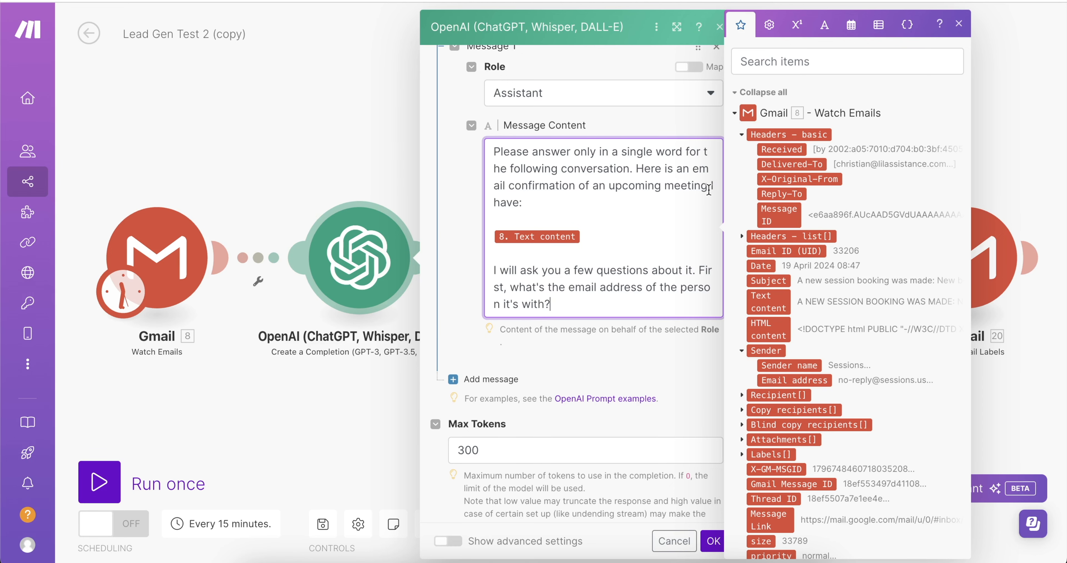
pyautogui.click(713, 541)
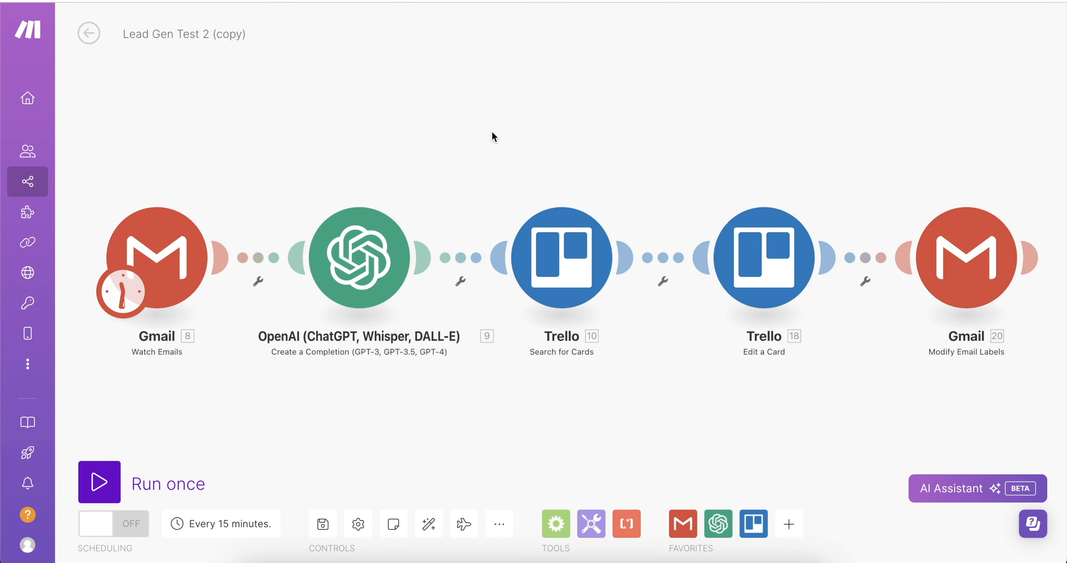
# Open Trello Search for Cards and check Lead Setup Test is the selected board.
pyautogui.click(521, 279)
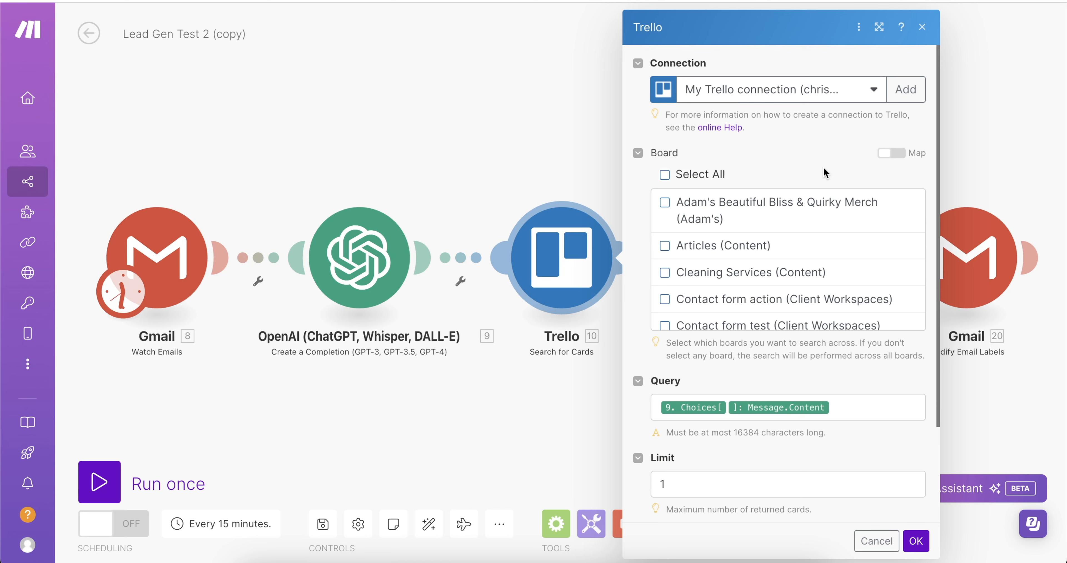
pyautogui.scroll(-15, 835, 303)
pyautogui.scroll(8, 837, 302)
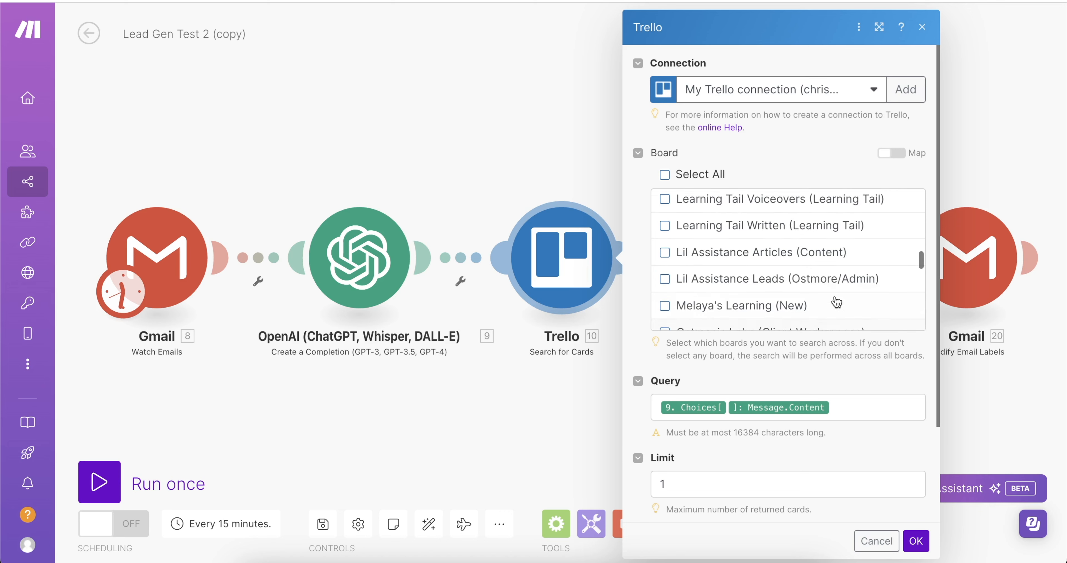
pyautogui.scroll(3, 837, 302)
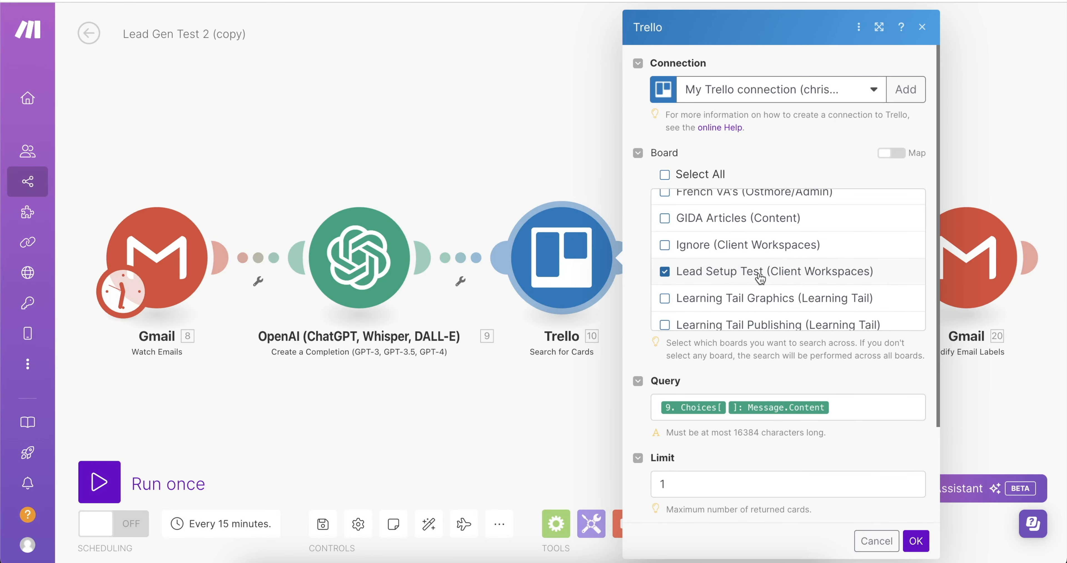
pyautogui.scroll(-3, 760, 278)
# Replace the Query's Message.Content mapping with OpenAI step 9's Result and save.
pyautogui.click(838, 311)
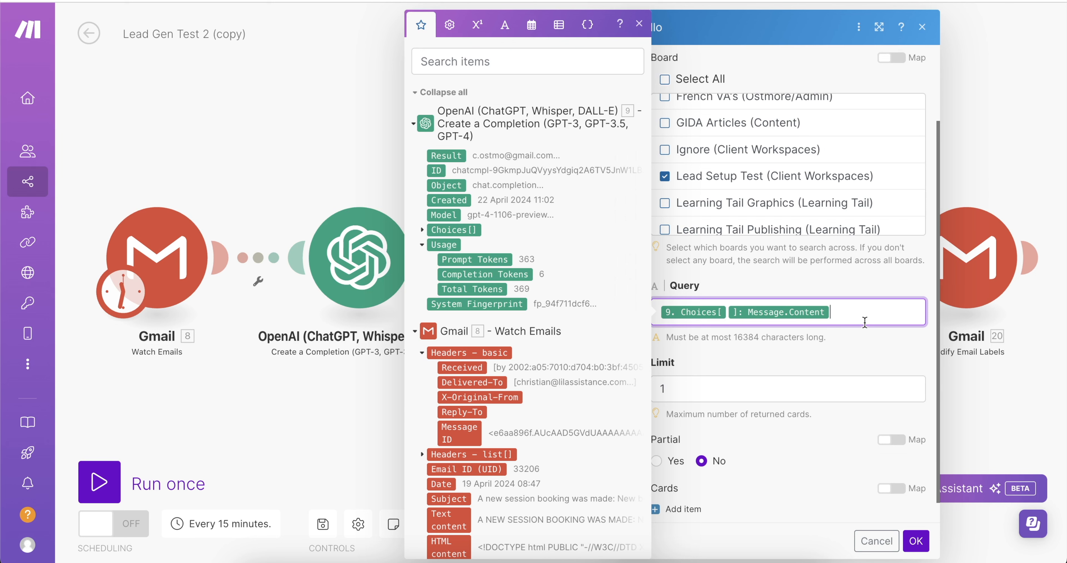
pyautogui.click(422, 230)
pyautogui.click(435, 305)
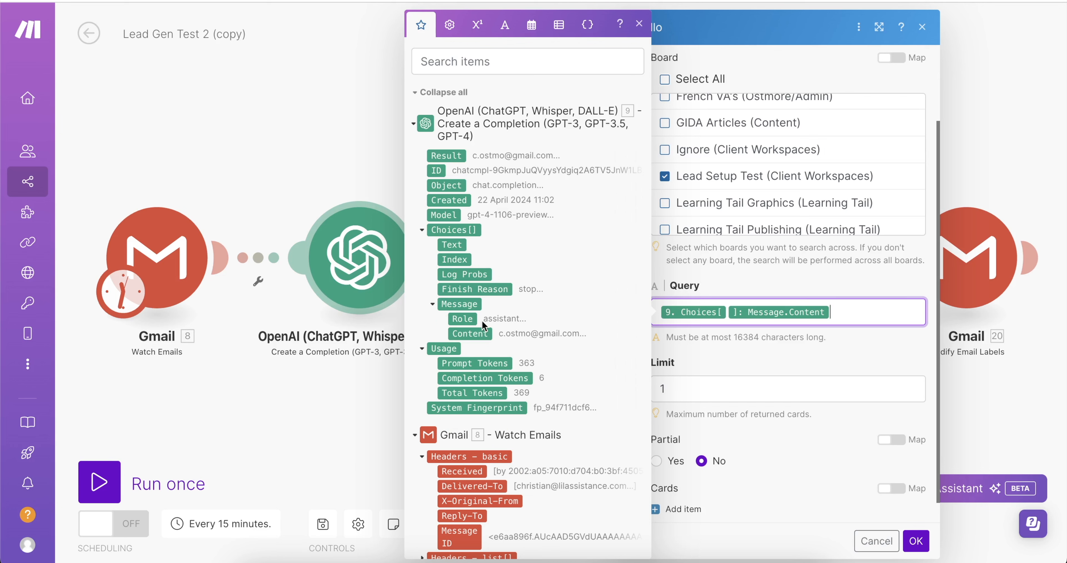
pyautogui.press('BackSpace')
pyautogui.press('BackSpace')
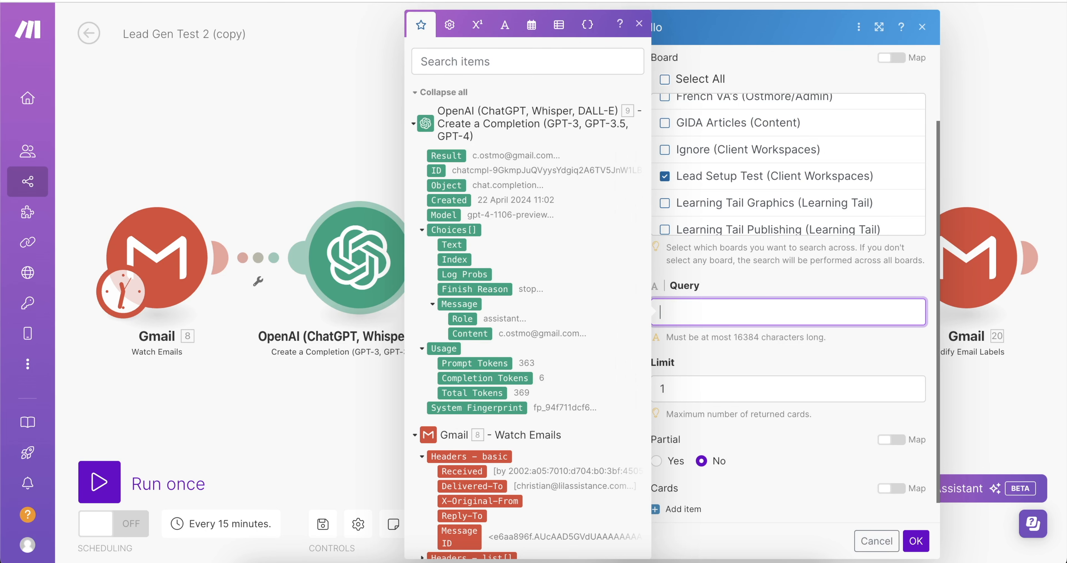
pyautogui.click(451, 154)
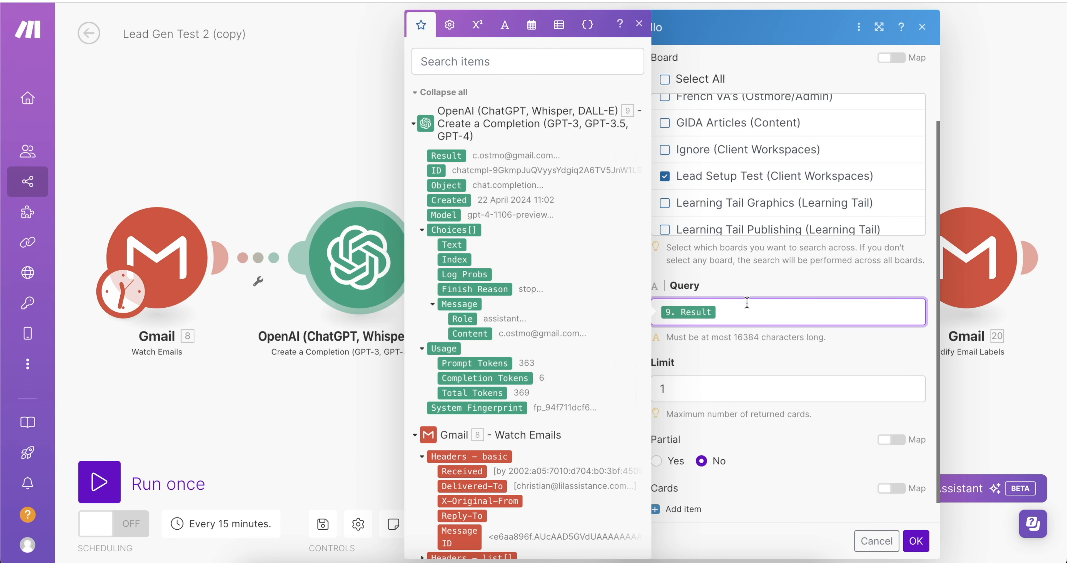
pyautogui.click(741, 356)
pyautogui.scroll(-1, 775, 344)
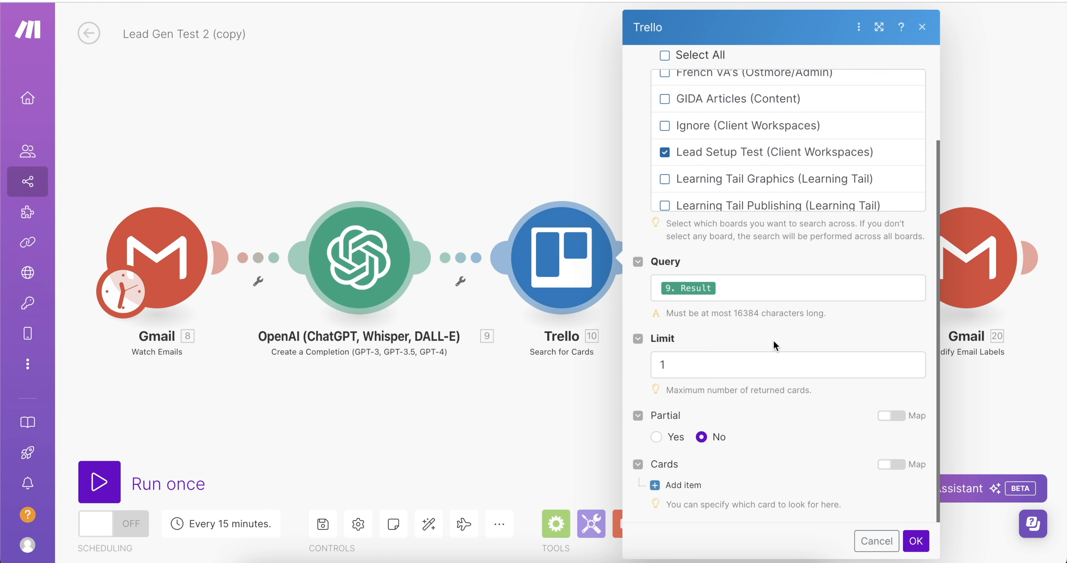
pyautogui.click(916, 542)
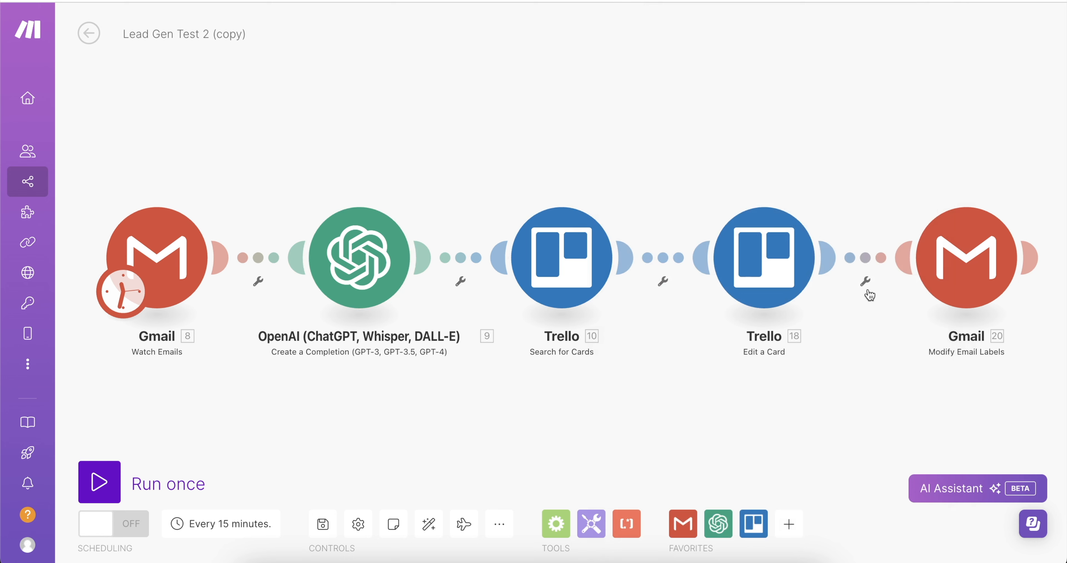
pyautogui.click(752, 278)
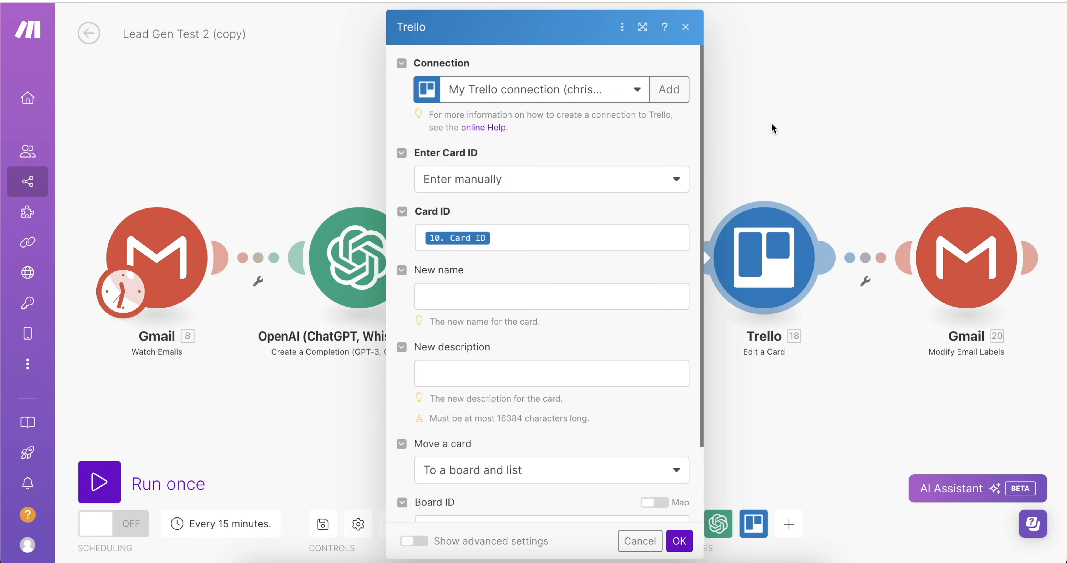
pyautogui.click(512, 242)
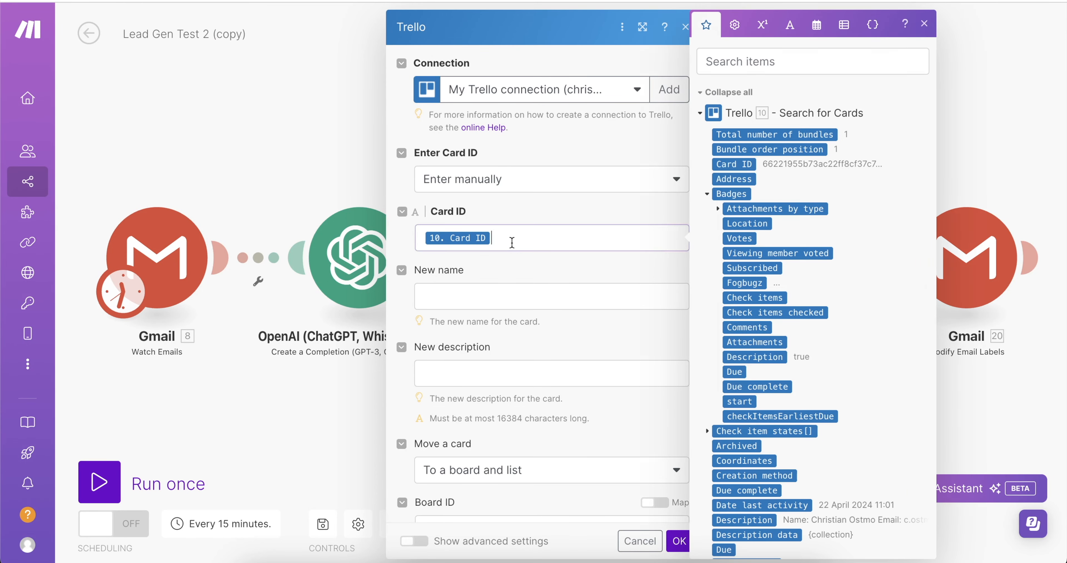
pyautogui.scroll(-1, 517, 240)
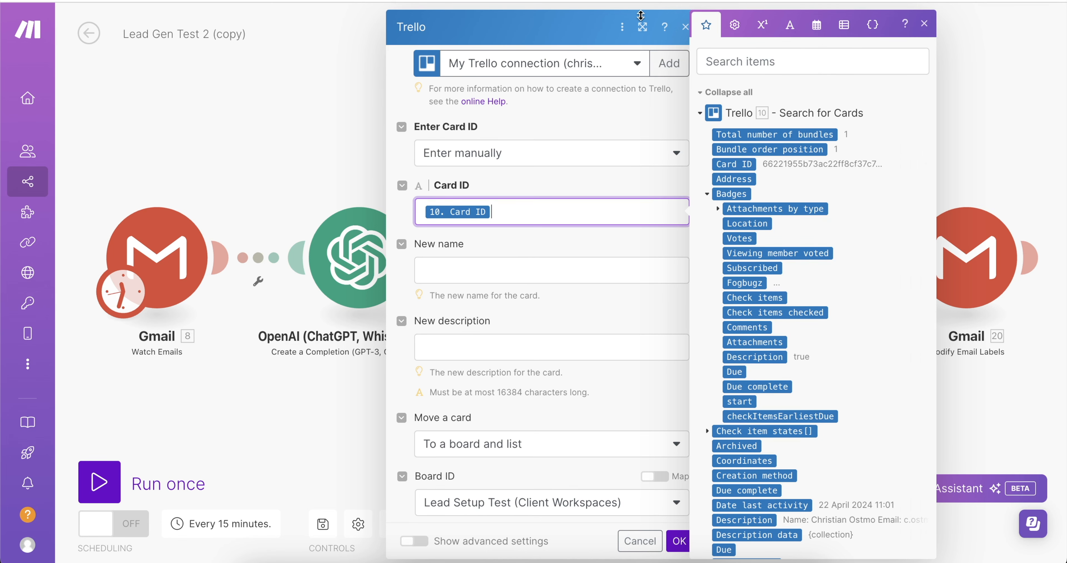
pyautogui.click(277, 136)
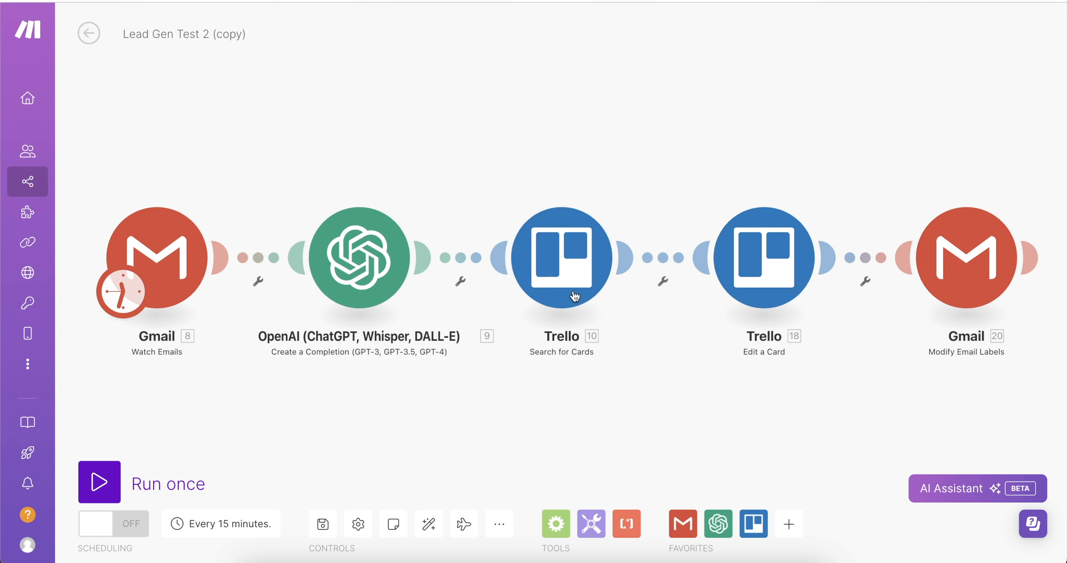
pyautogui.click(768, 265)
pyautogui.scroll(-3, 479, 505)
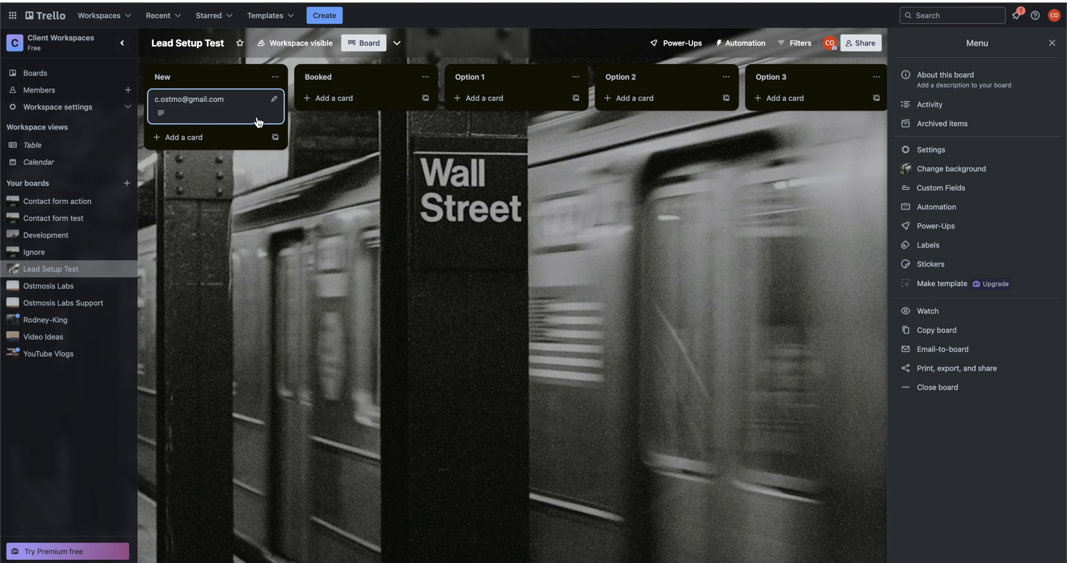
pyautogui.moveTo(217, 111)
pyautogui.mouseDown()
pyautogui.moveTo(326, 105)
pyautogui.moveTo(231, 105)
pyautogui.mouseUp()
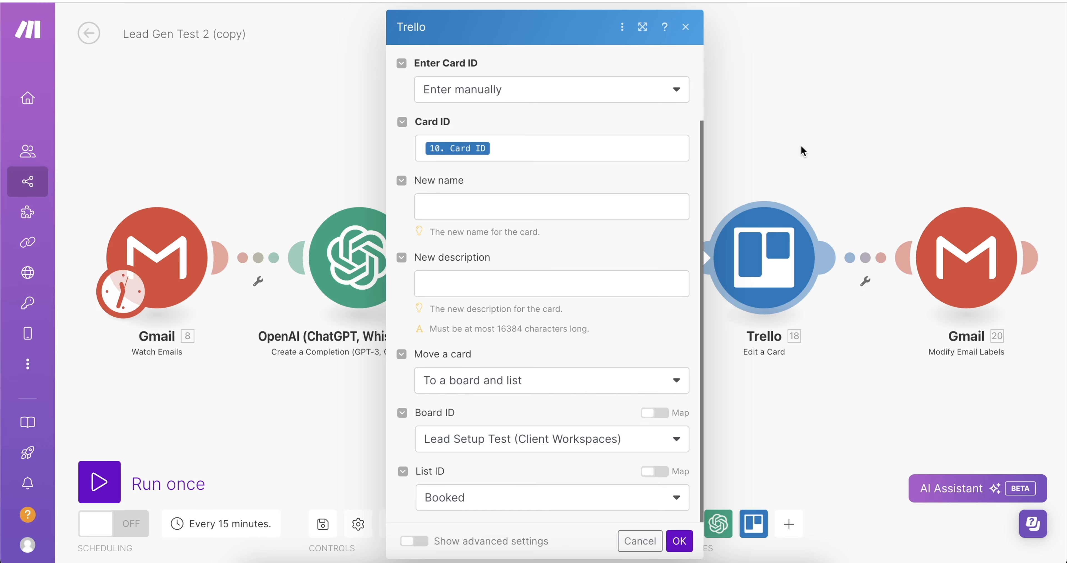
pyautogui.click(801, 148)
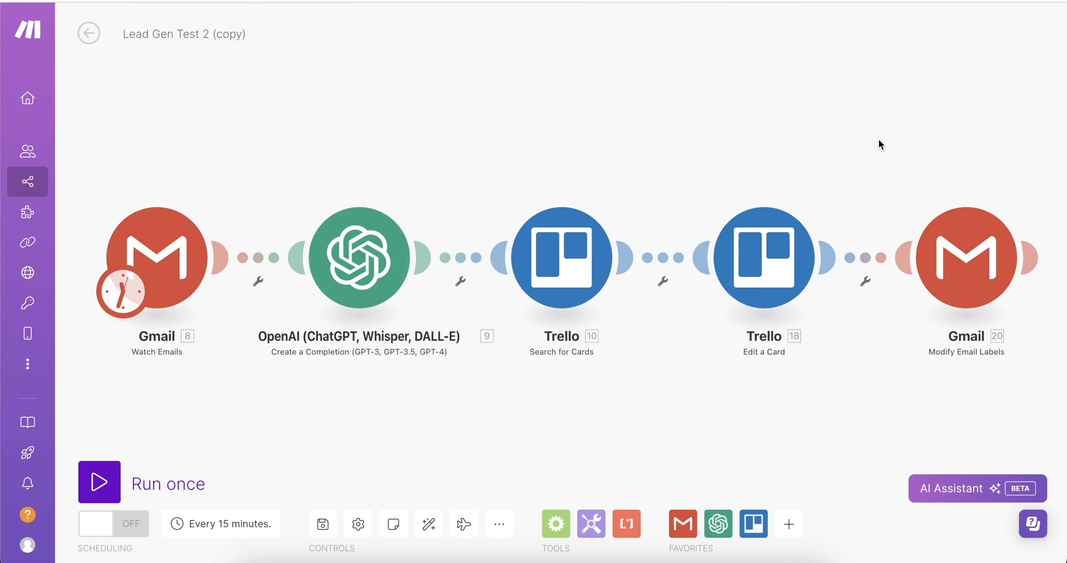
pyautogui.click(979, 289)
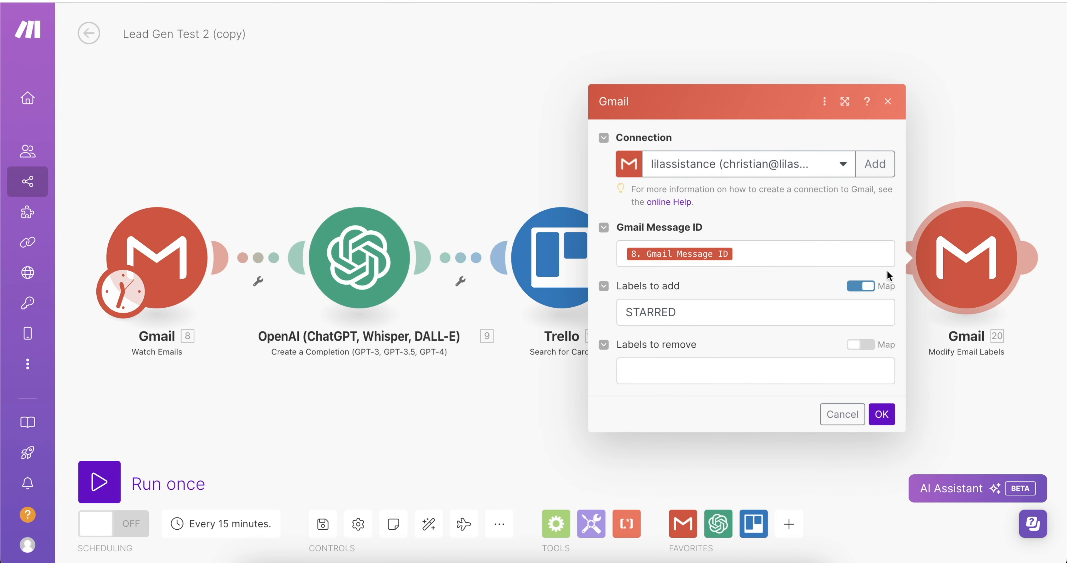
pyautogui.click(762, 254)
pyautogui.click(713, 312)
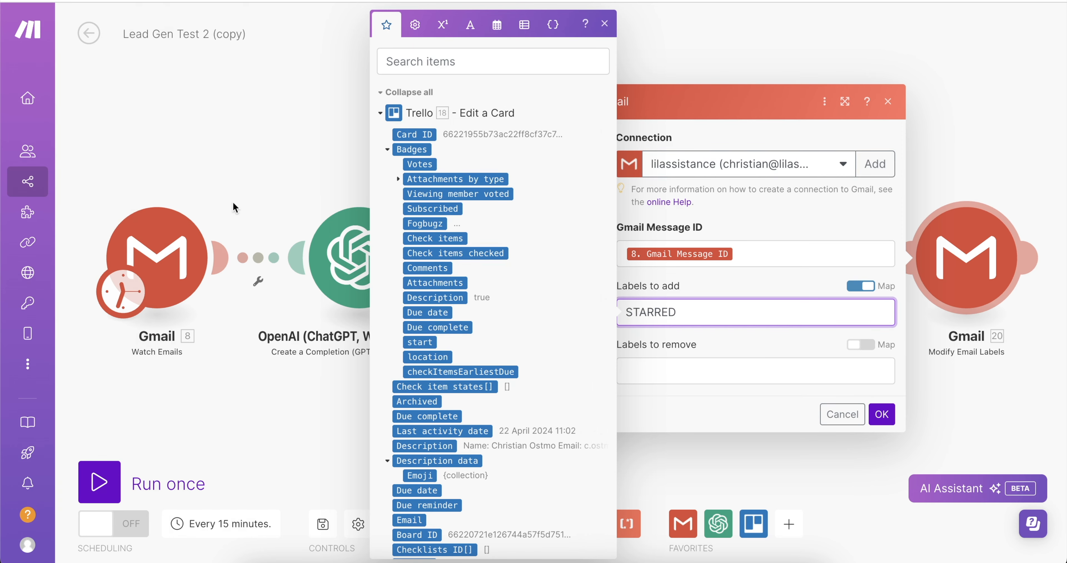
pyautogui.moveTo(189, 247)
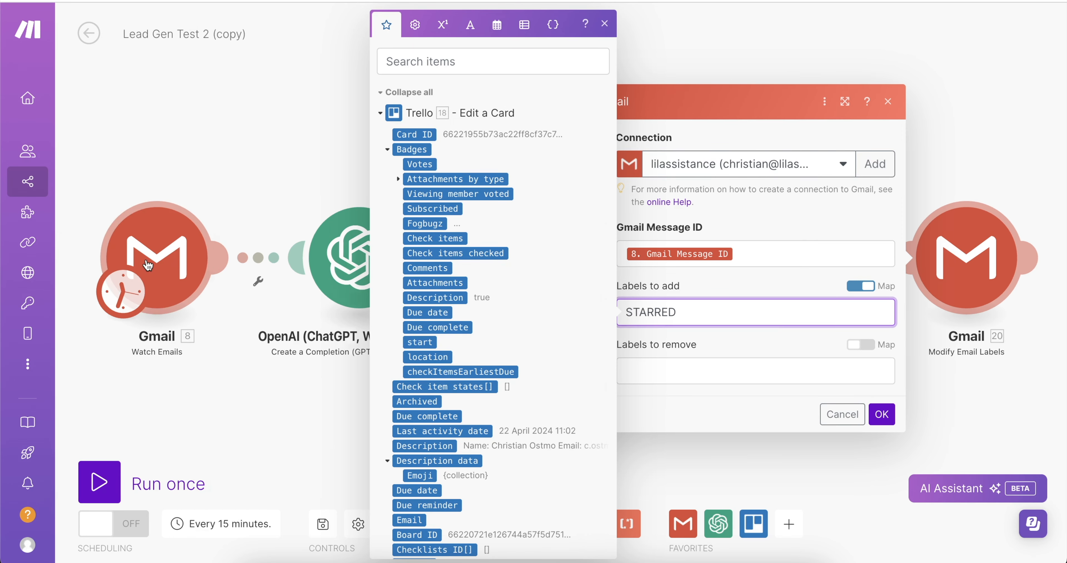
pyautogui.click(156, 257)
pyautogui.scroll(-1, 486, 289)
pyautogui.click(468, 262)
pyautogui.press('super+a')
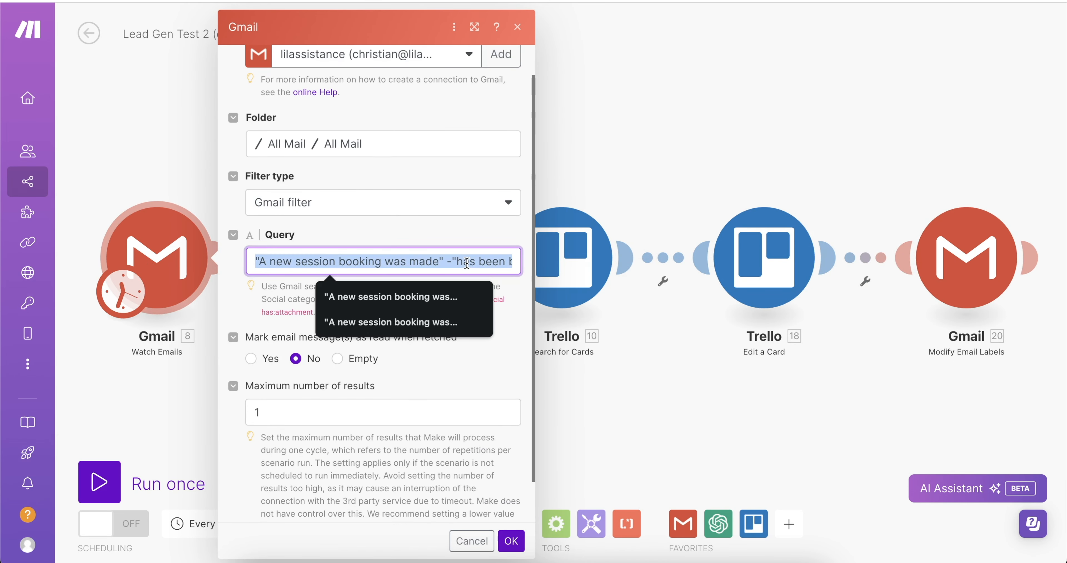
pyautogui.press('Right')
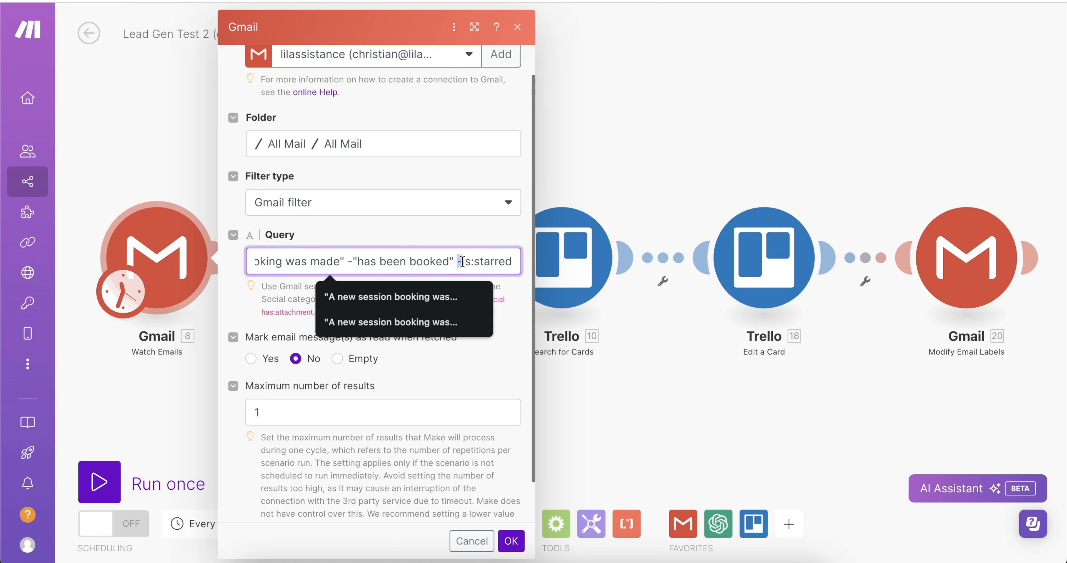
pyautogui.moveTo(462, 261); pyautogui.dragTo(515, 263)
pyautogui.click(504, 230)
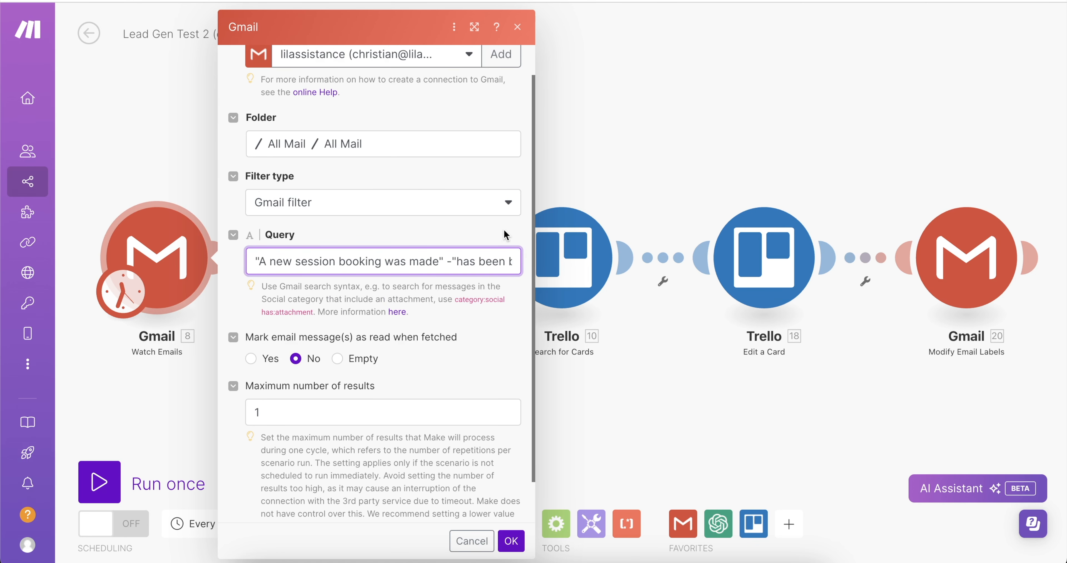
pyautogui.click(626, 141)
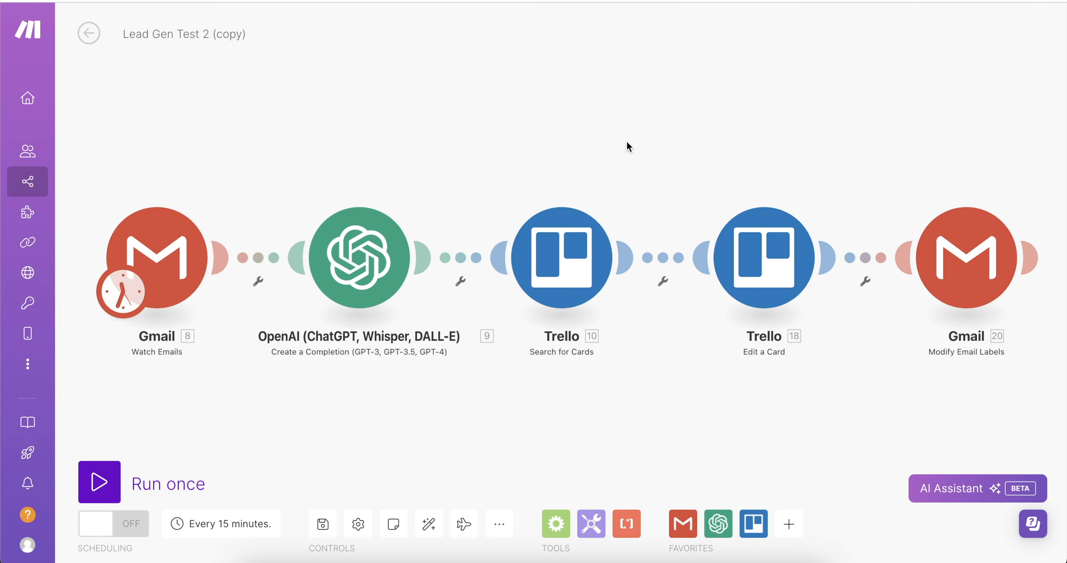
# Confirm the Modify Email Labels settings, then run the scenario once to move the card to Booked.
pyautogui.click(973, 273)
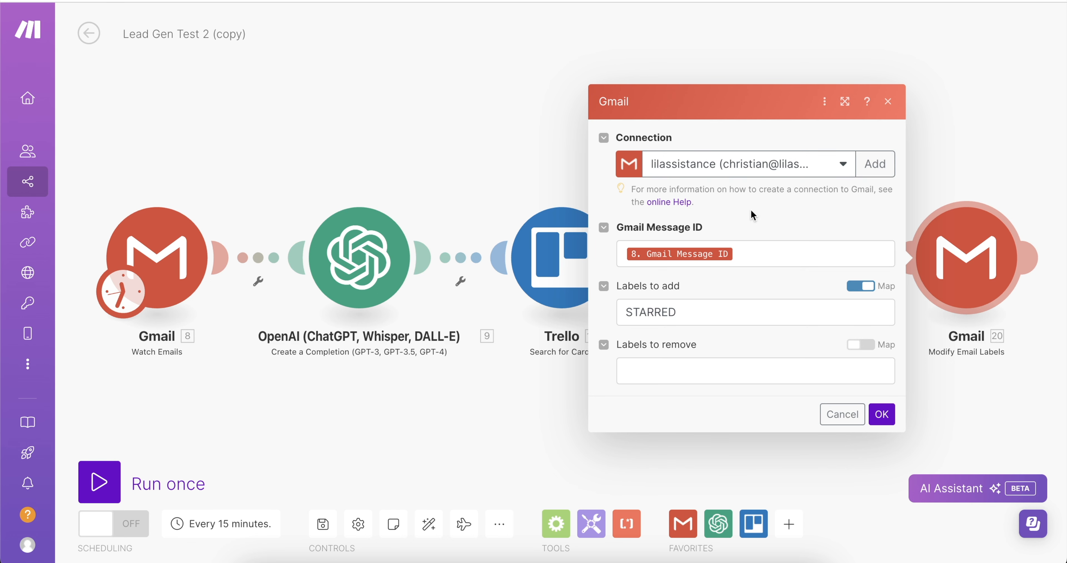
pyautogui.click(882, 415)
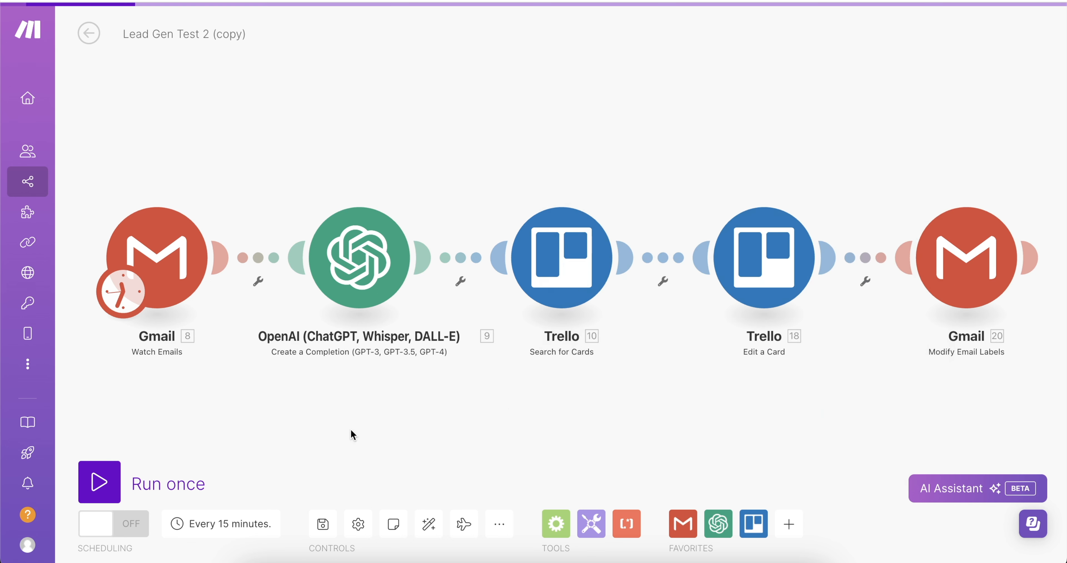
pyautogui.click(203, 483)
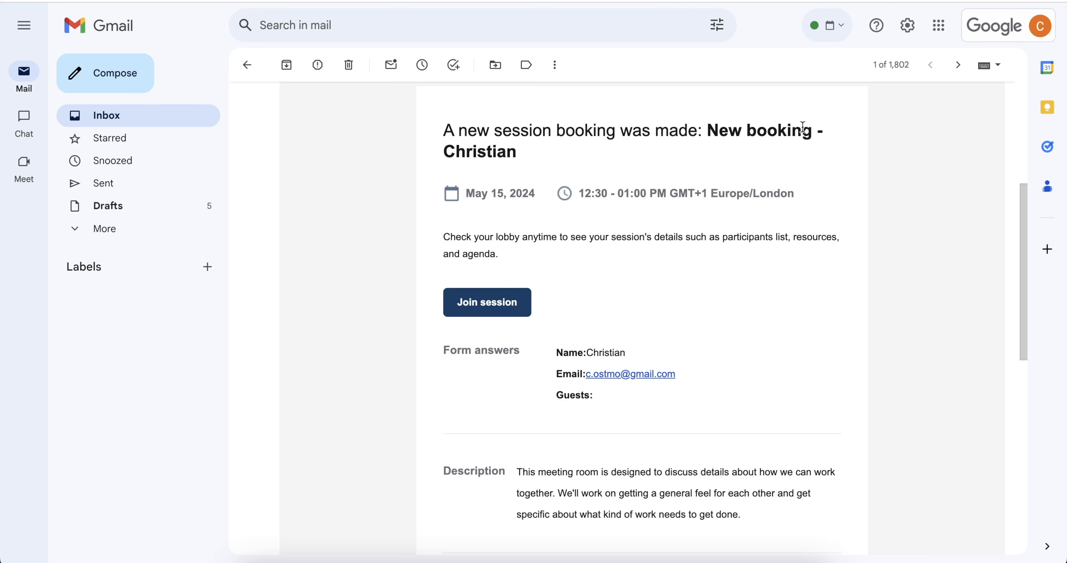
# Scroll up to the May 15 booking email's header and reload the Gmail page.
pyautogui.scroll(5, 804, 126)
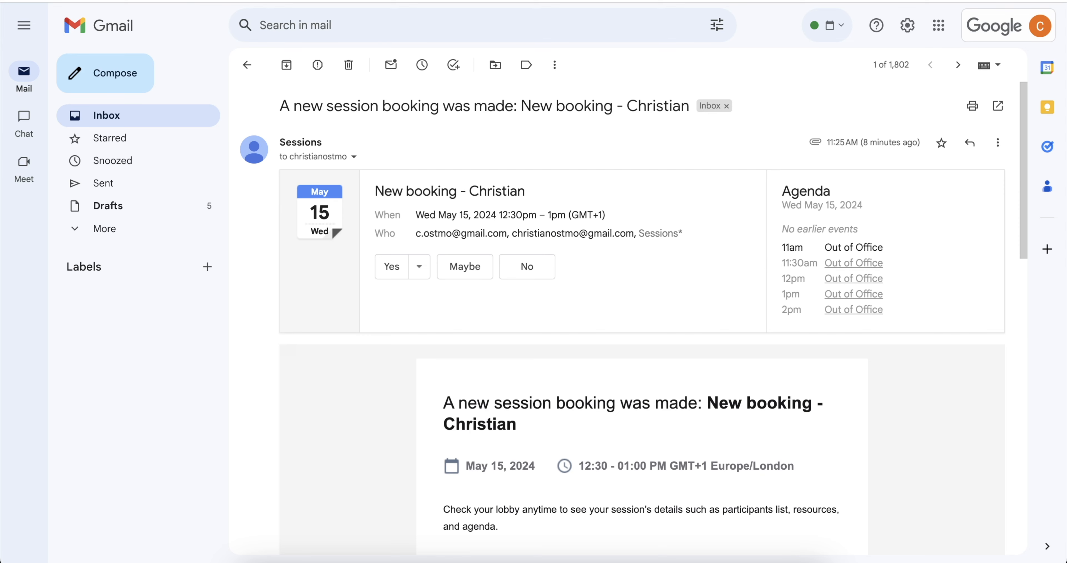
pyautogui.press('super+r')
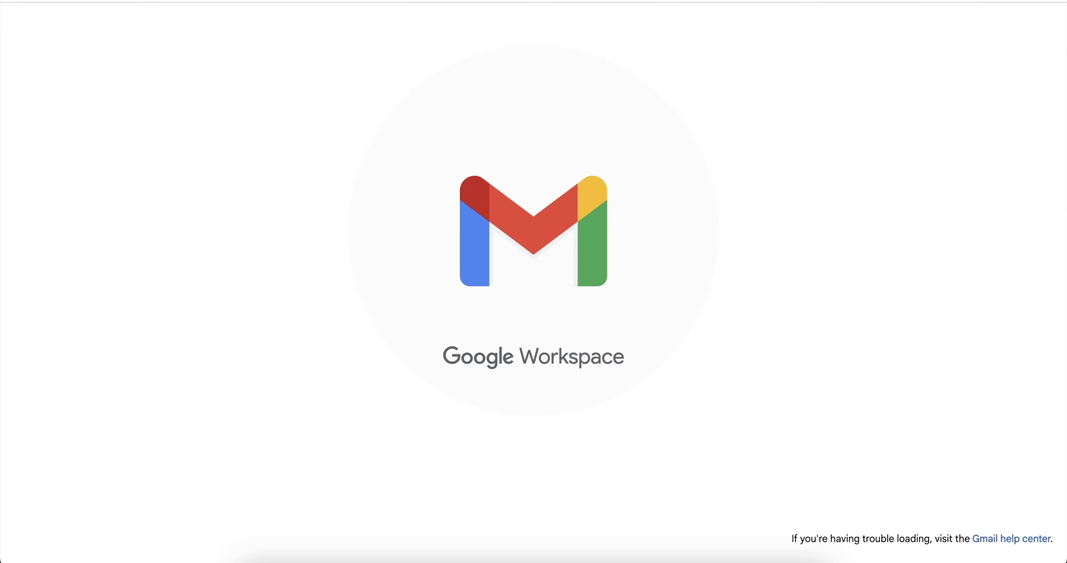
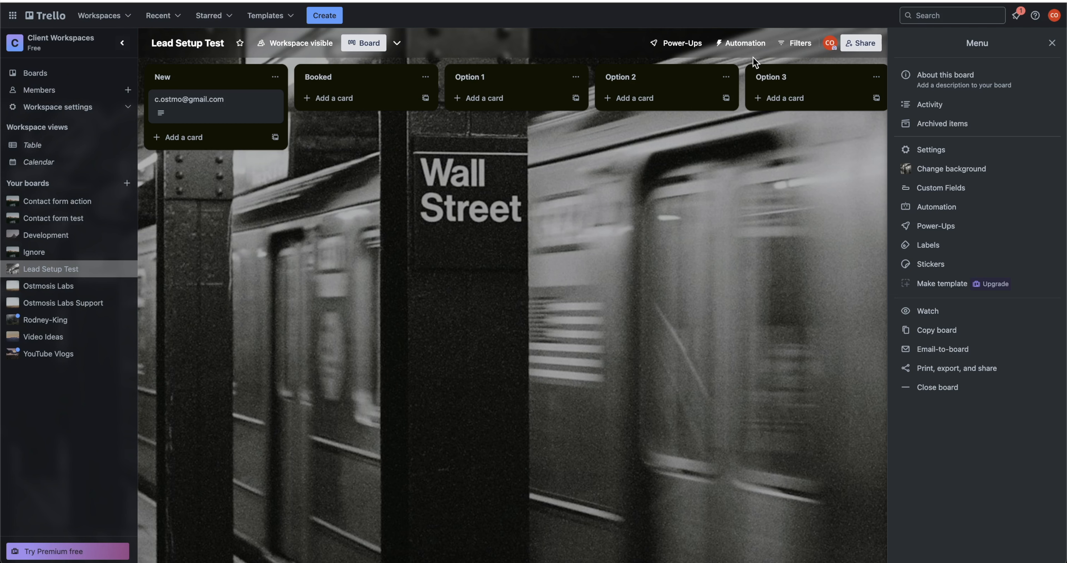
# Create a Trello rule triggered when a card is added to list New by anyone.
pyautogui.click(750, 44)
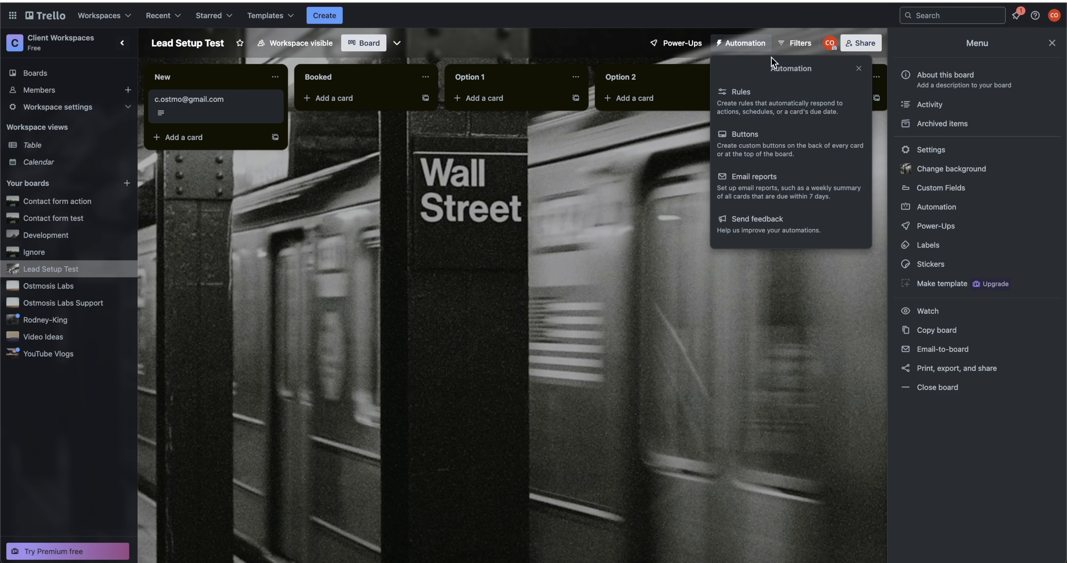
pyautogui.click(741, 95)
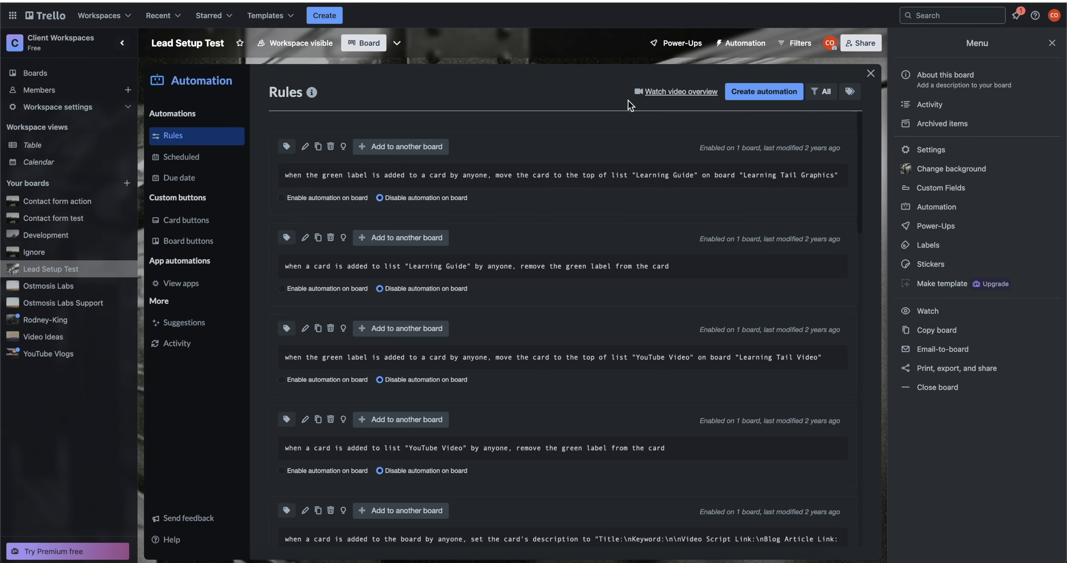
pyautogui.click(775, 95)
pyautogui.click(561, 222)
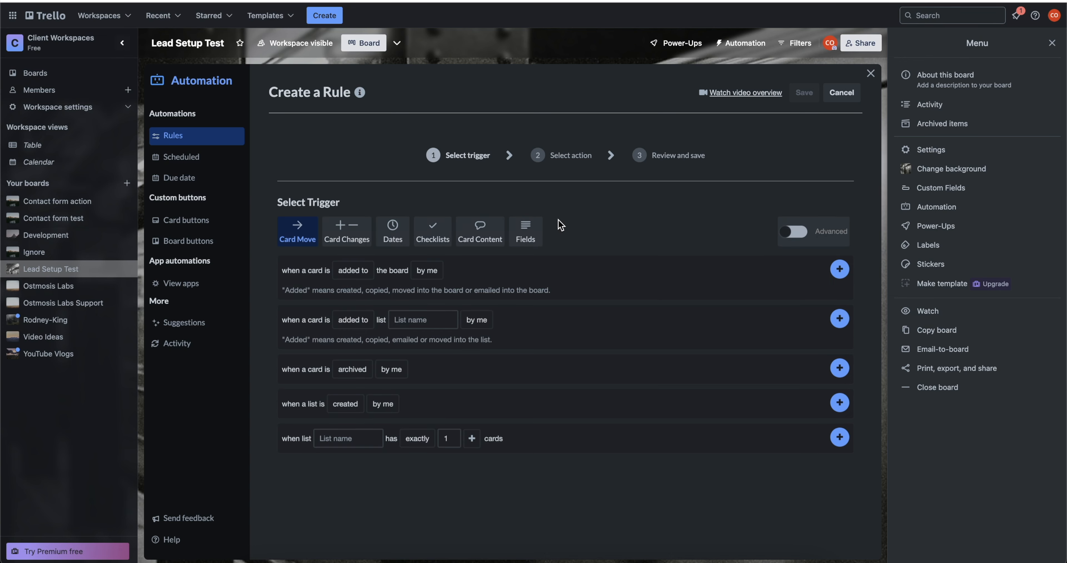
pyautogui.click(352, 274)
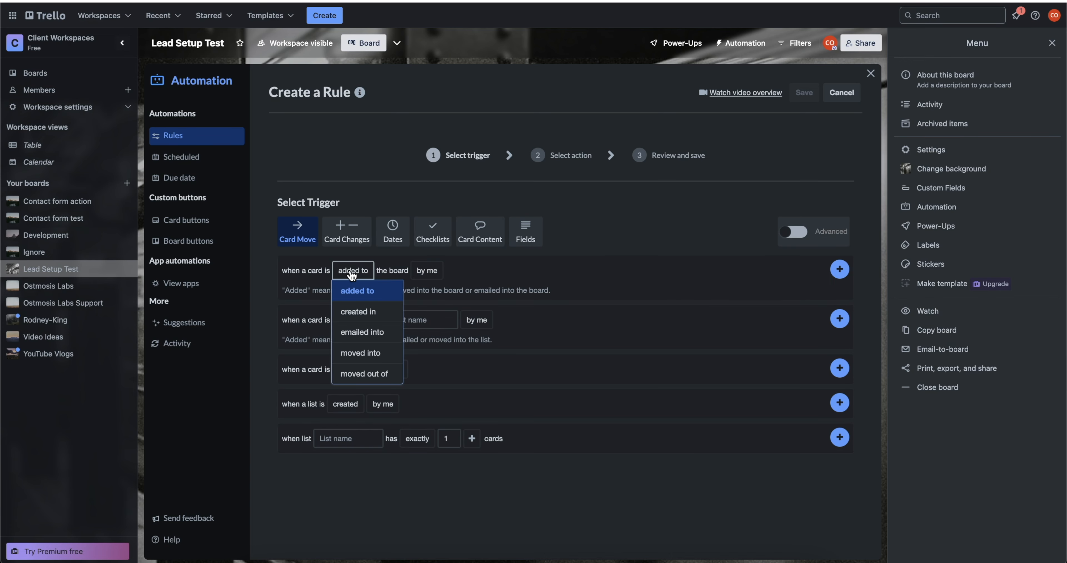
pyautogui.click(428, 321)
pyautogui.click(431, 348)
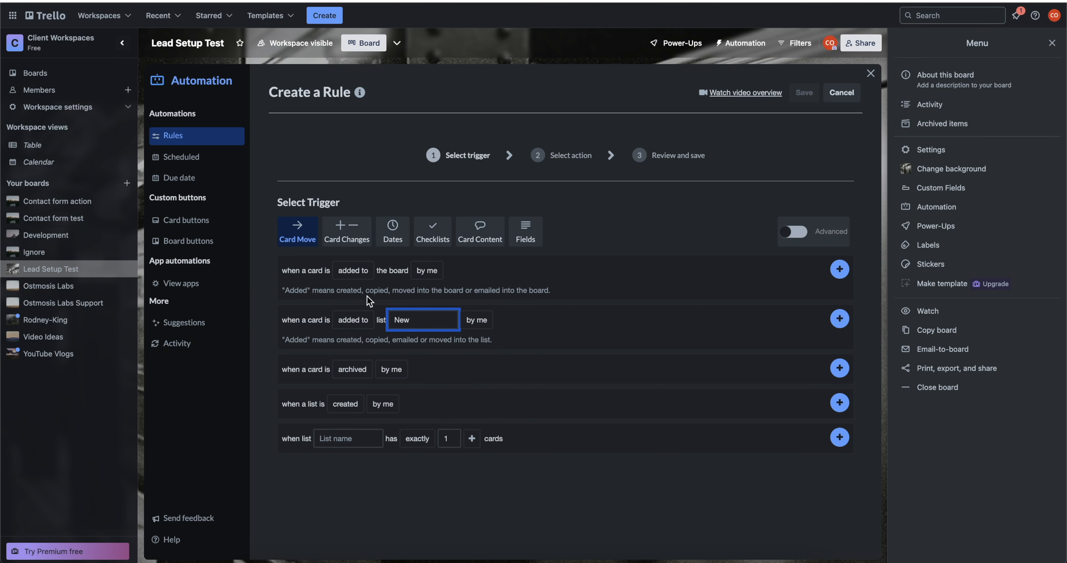
pyautogui.click(477, 319)
pyautogui.click(492, 362)
pyautogui.click(837, 325)
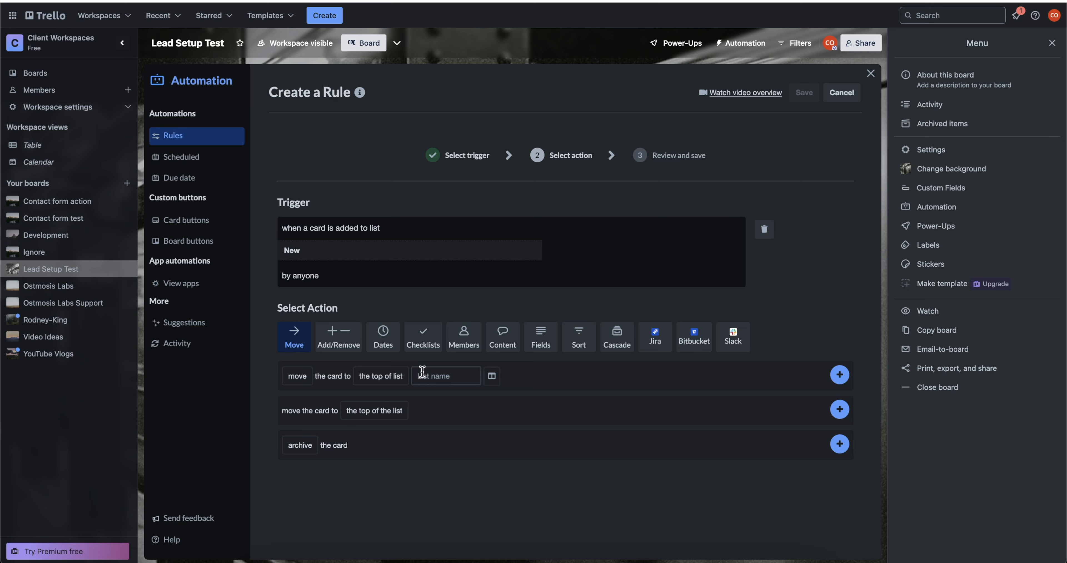
# Add a 'set due date in 48 hours' action to the rule and save it.
pyautogui.click(381, 340)
pyautogui.click(377, 379)
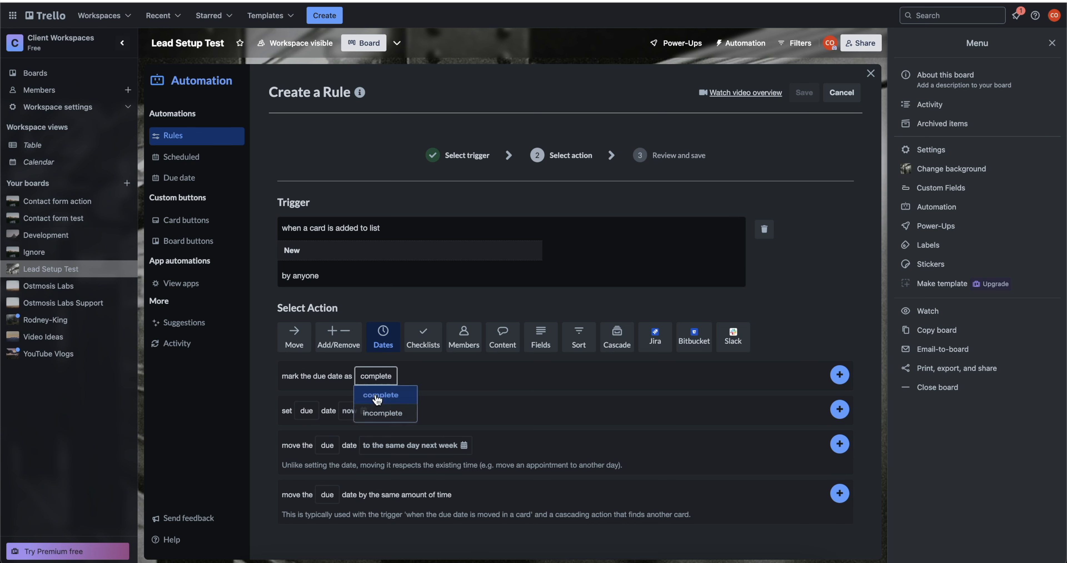
pyautogui.click(377, 396)
pyautogui.click(350, 410)
pyautogui.click(358, 476)
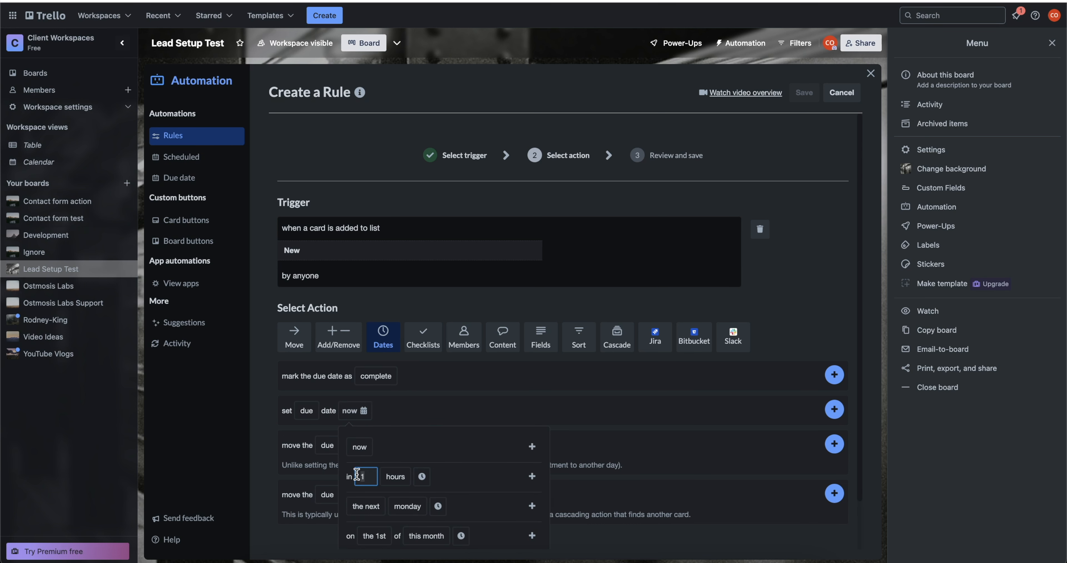
pyautogui.write('48')
pyautogui.click(532, 478)
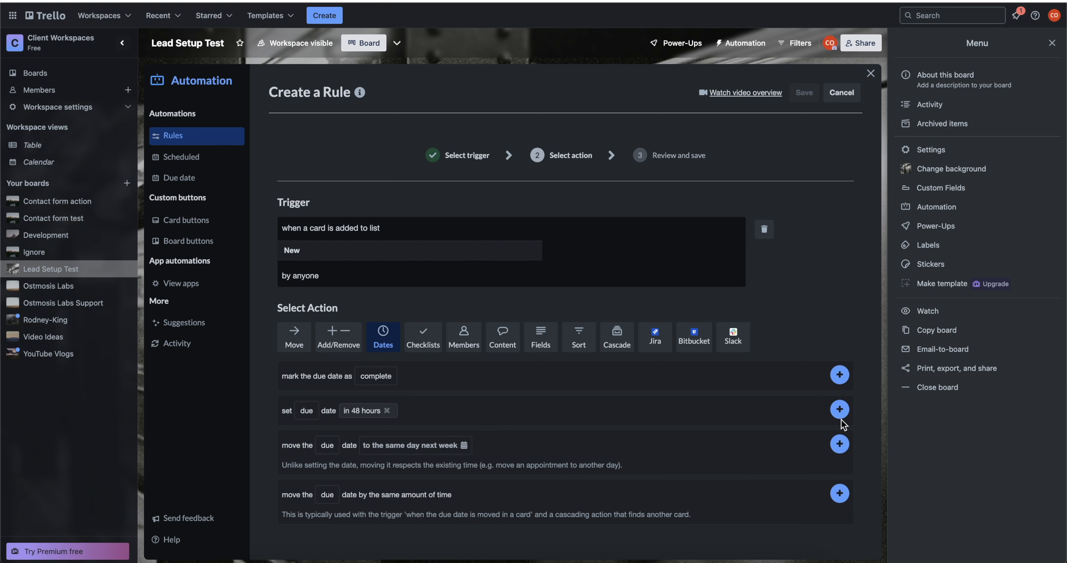
pyautogui.click(839, 410)
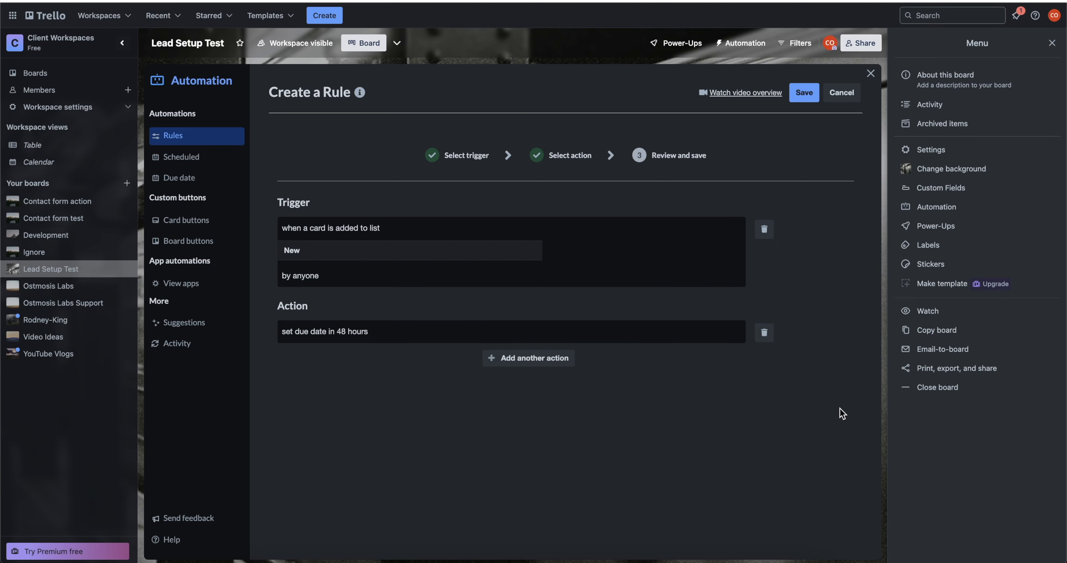
pyautogui.click(809, 93)
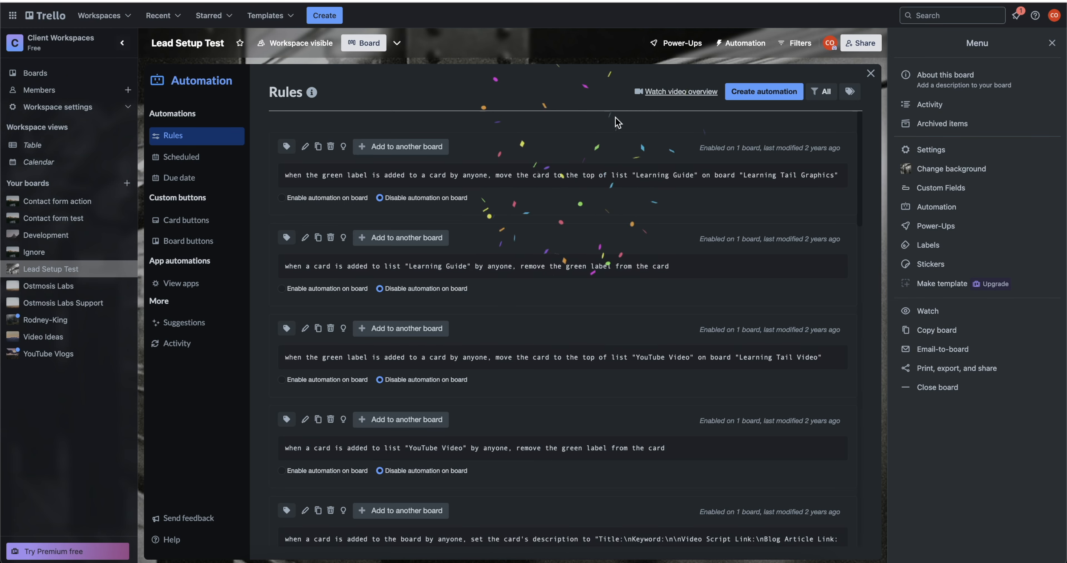
# Close the Automation window and drag the lead card from New into Booked.
pyautogui.click(871, 76)
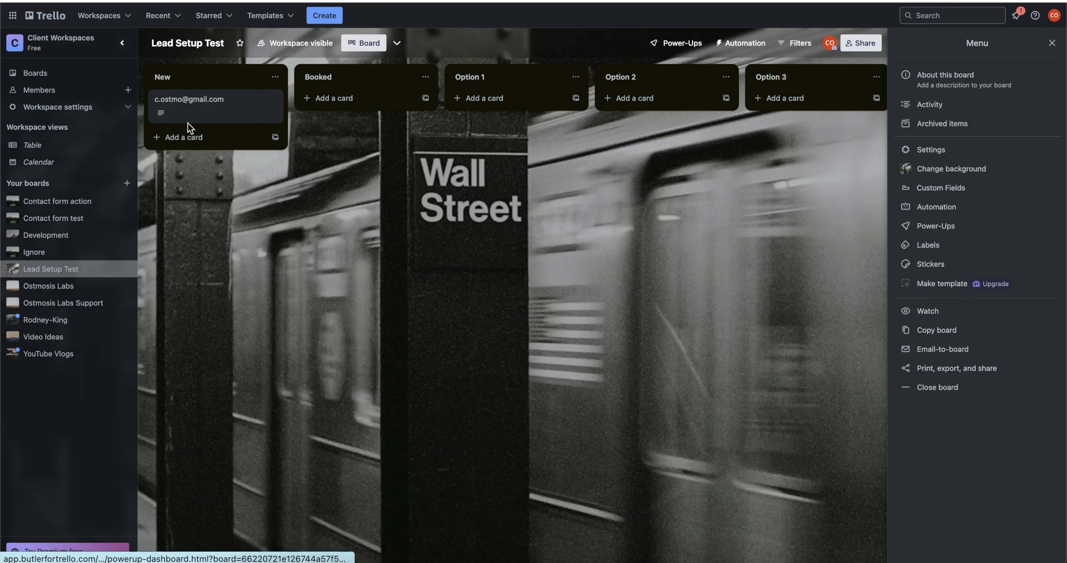
pyautogui.moveTo(189, 120); pyautogui.dragTo(230, 101)
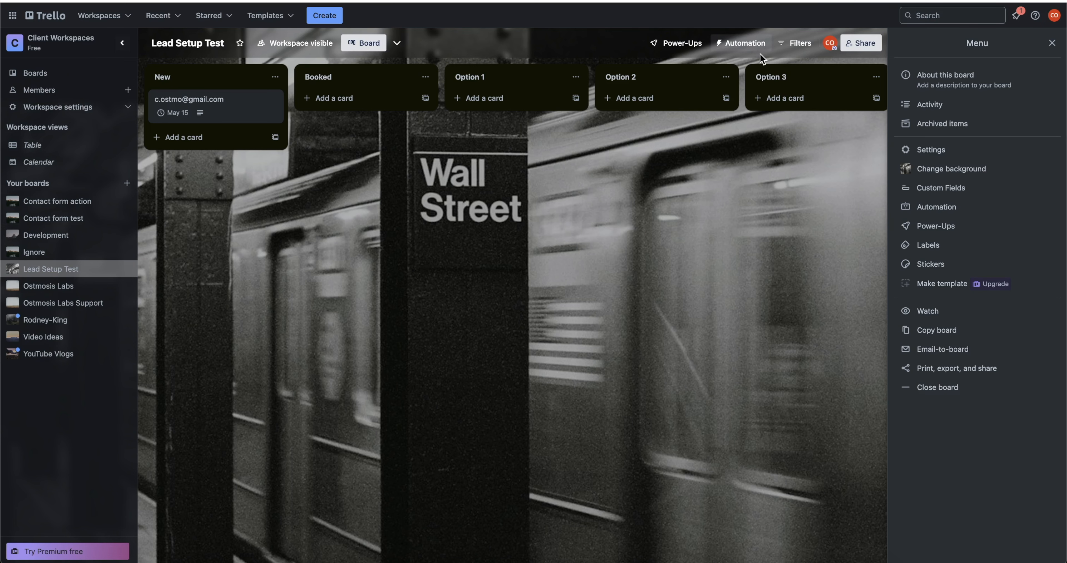
# Start a new Due date automation and show its trigger options.
pyautogui.click(752, 49)
pyautogui.click(754, 108)
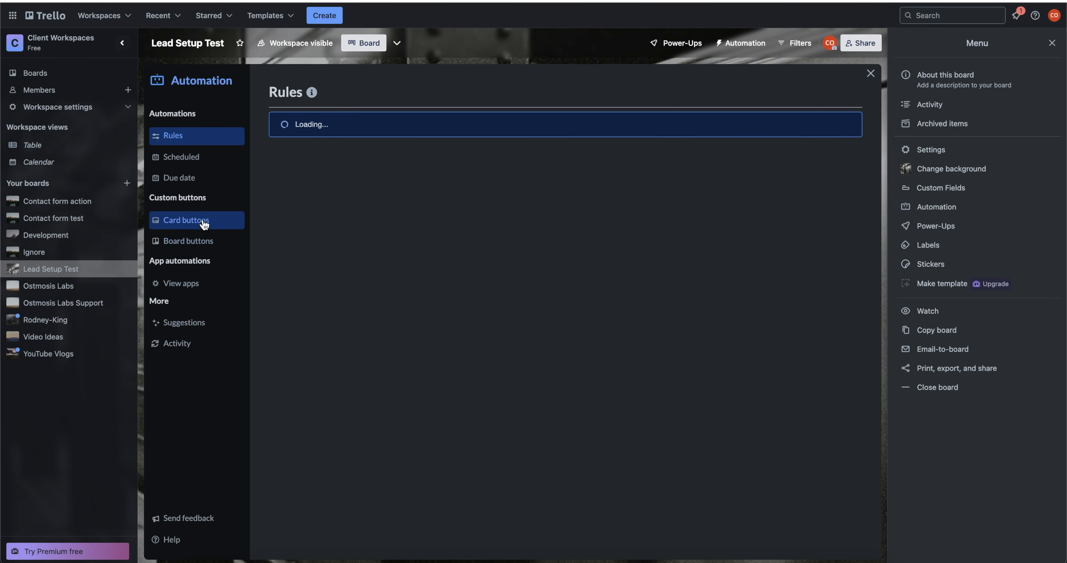
pyautogui.click(187, 182)
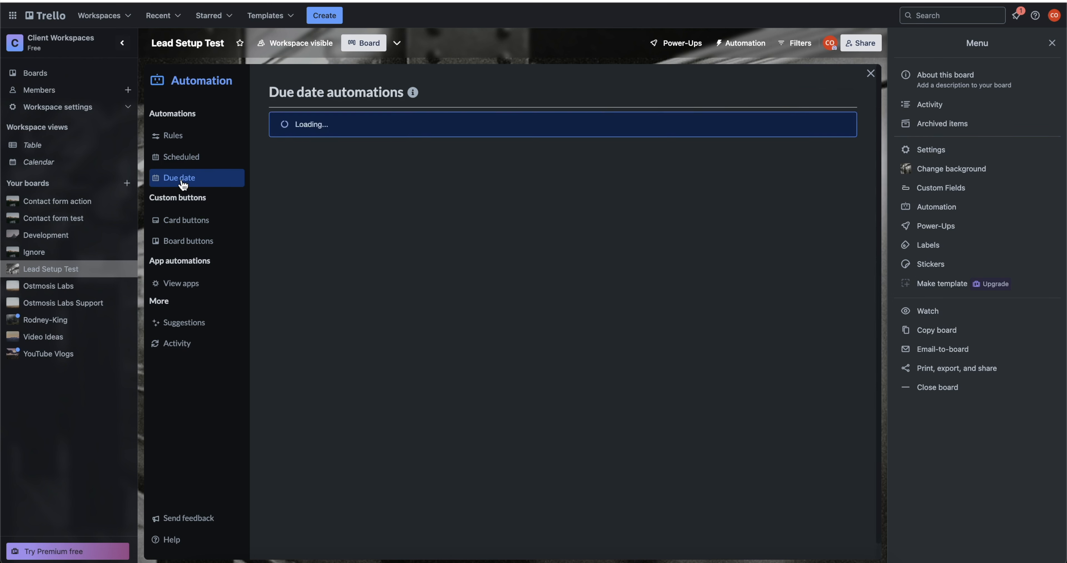
pyautogui.click(749, 98)
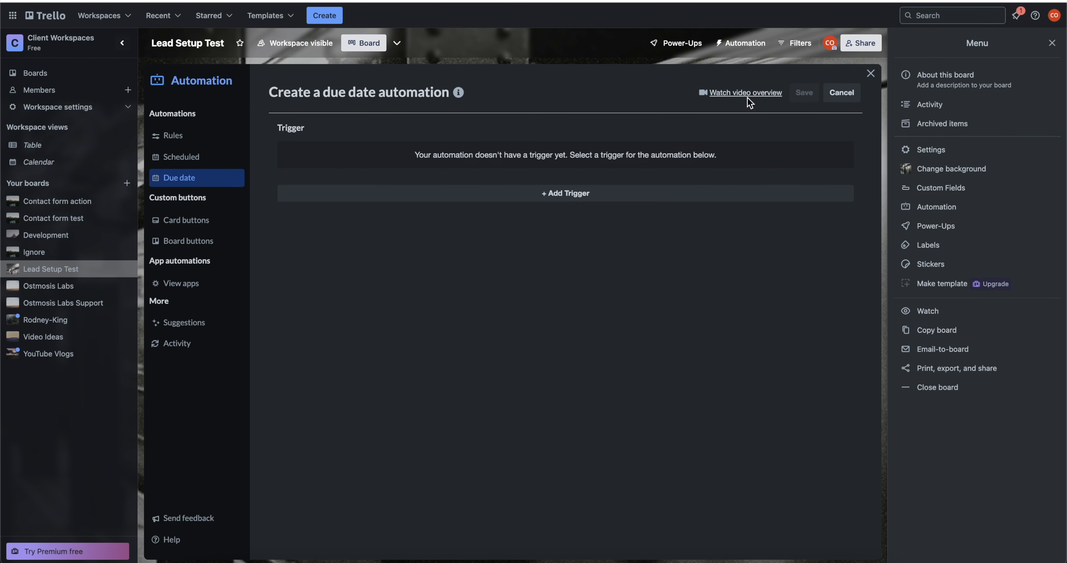
pyautogui.click(580, 199)
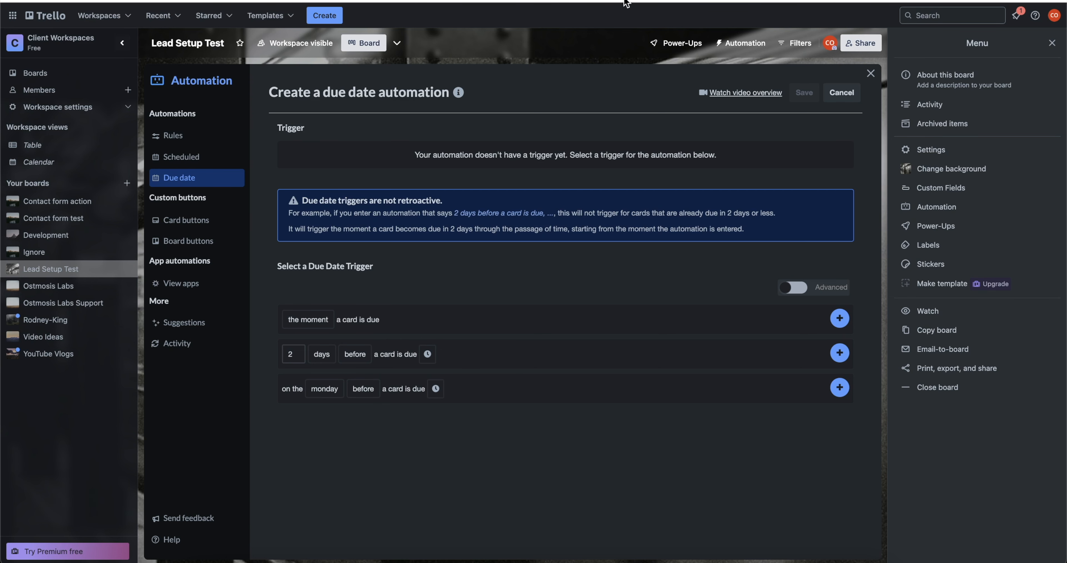
# Check the lead card's current due date, then return to the board's automation options.
pyautogui.click(870, 74)
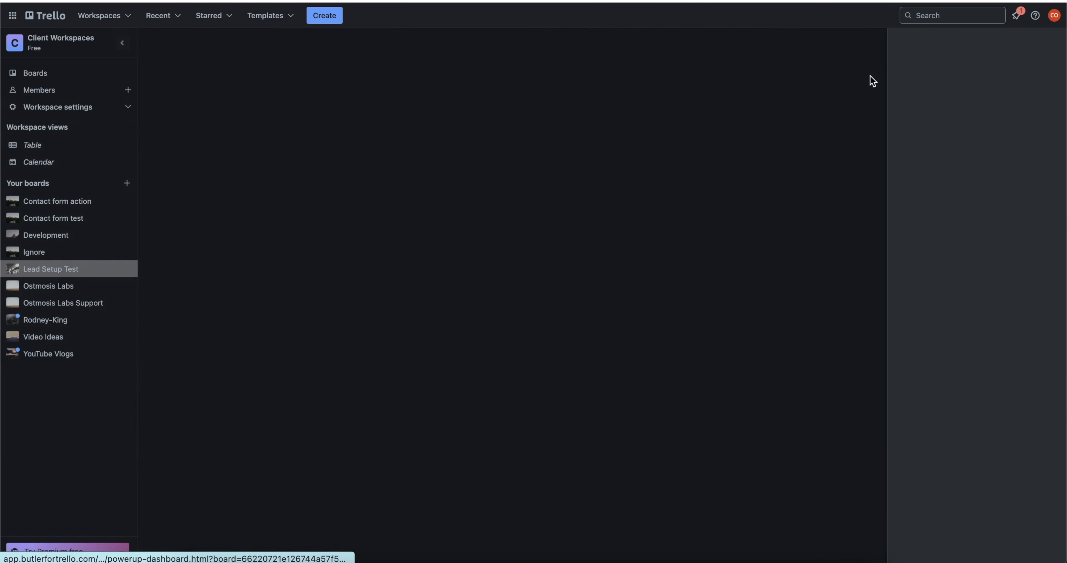
pyautogui.click(174, 117)
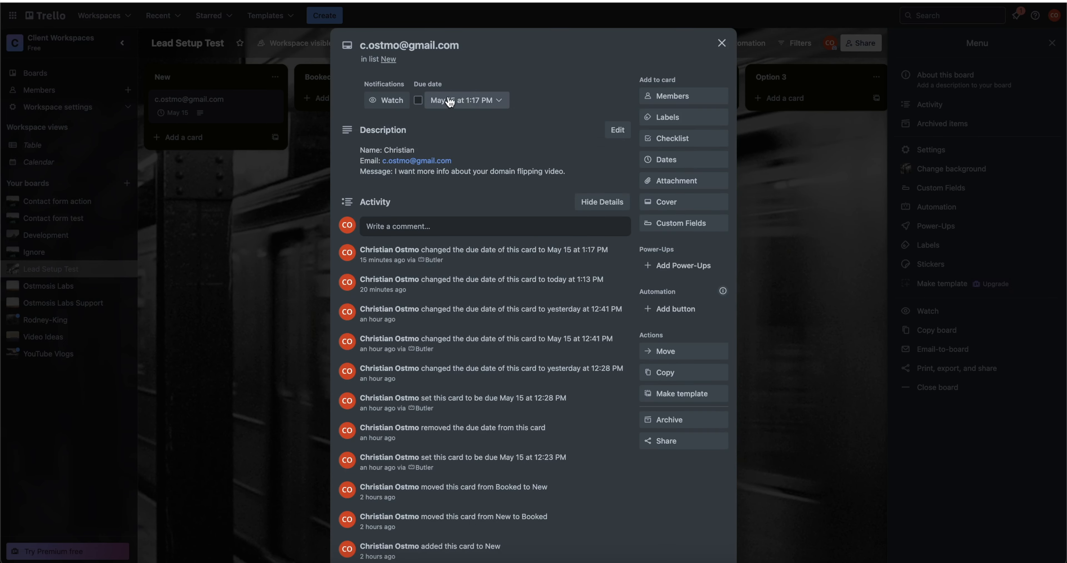
pyautogui.click(881, 202)
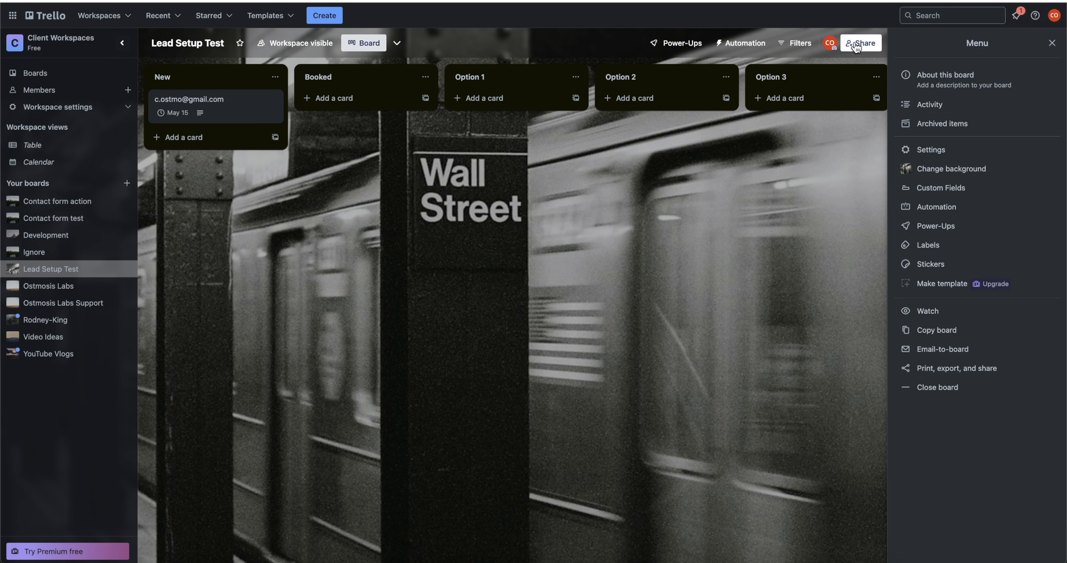
pyautogui.click(750, 47)
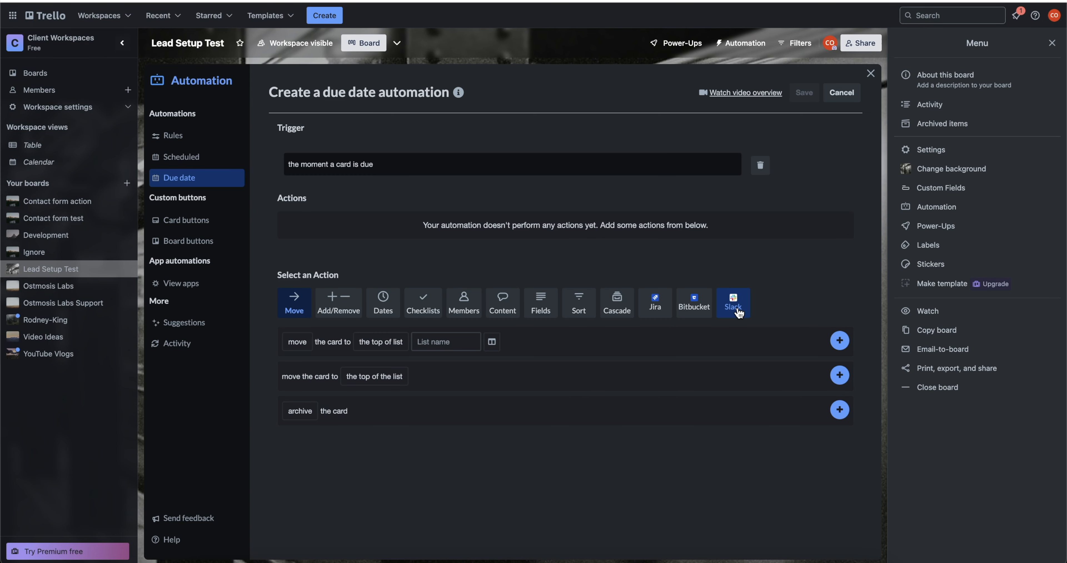
# Add a Slack 'post message' action containing the card ID, targeting #leadautomation.
pyautogui.click(734, 308)
pyautogui.click(340, 366)
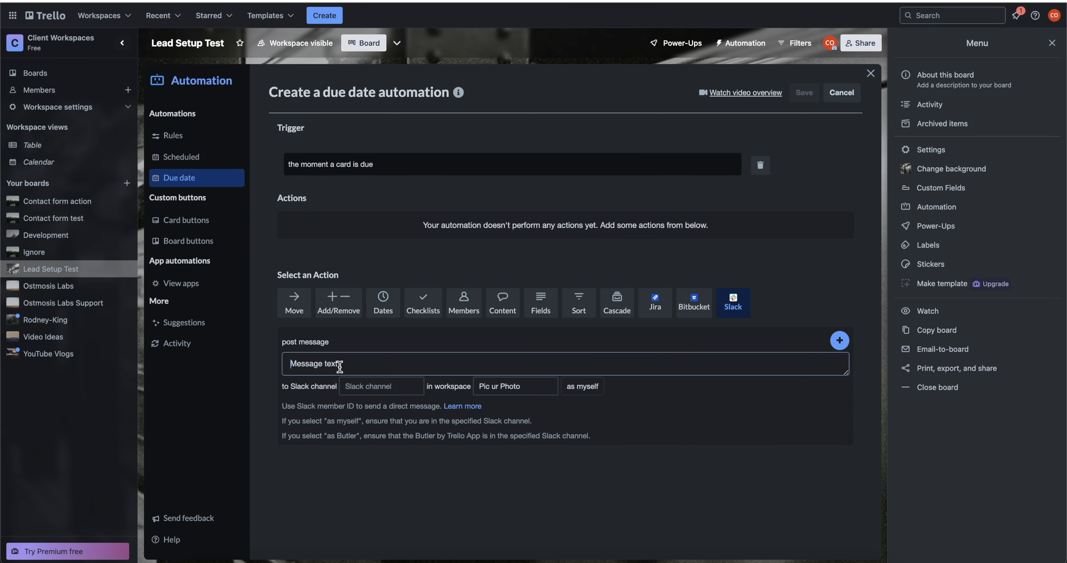
pyautogui.write('{cardid}')
pyautogui.click(840, 341)
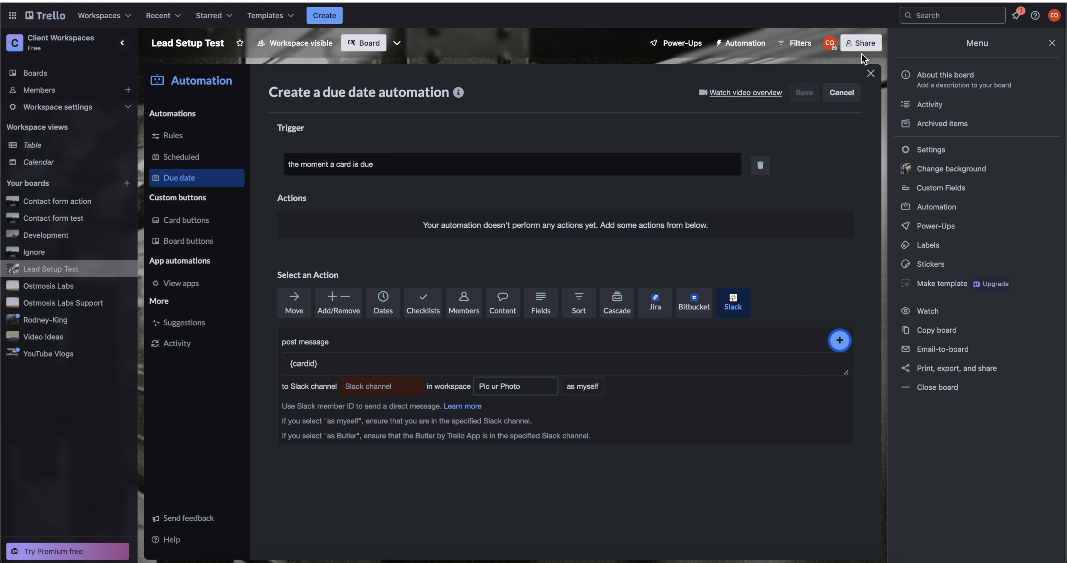
pyautogui.click(359, 388)
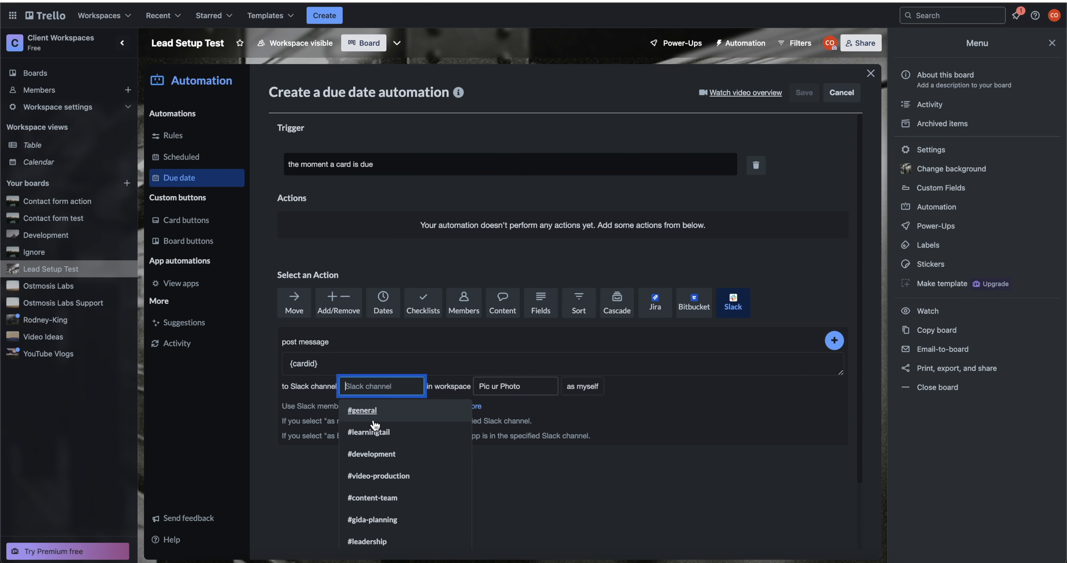
pyautogui.hotkey('alt', 'Tab')
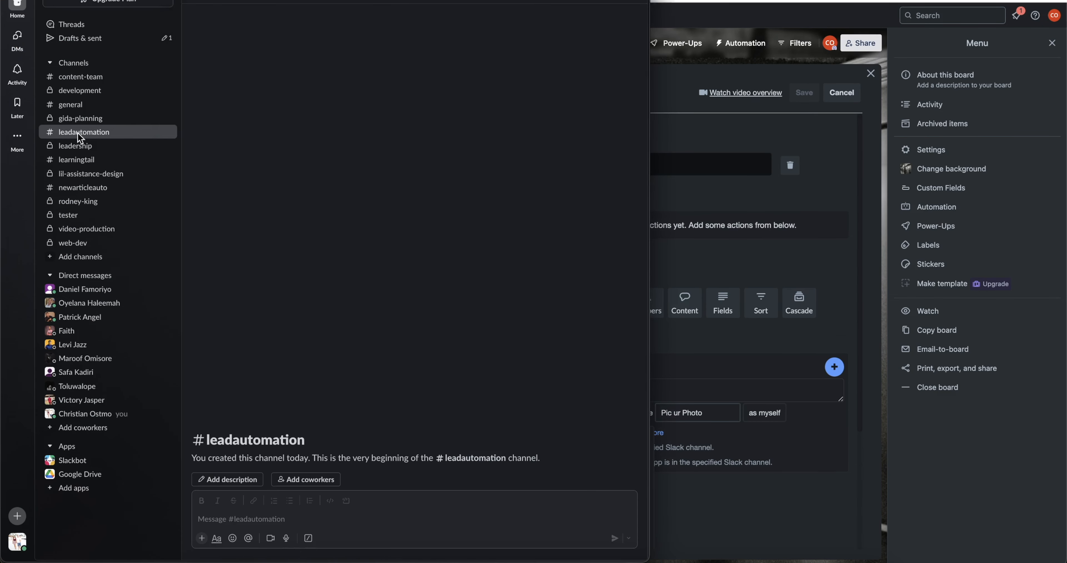
pyautogui.hotkey('alt', 'Tab')
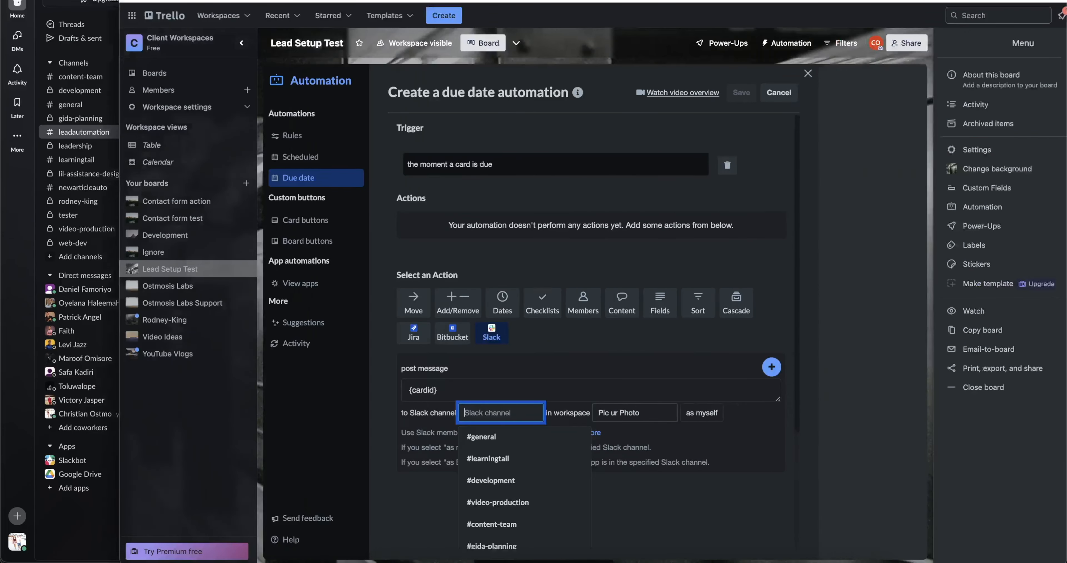
pyautogui.write('lead')
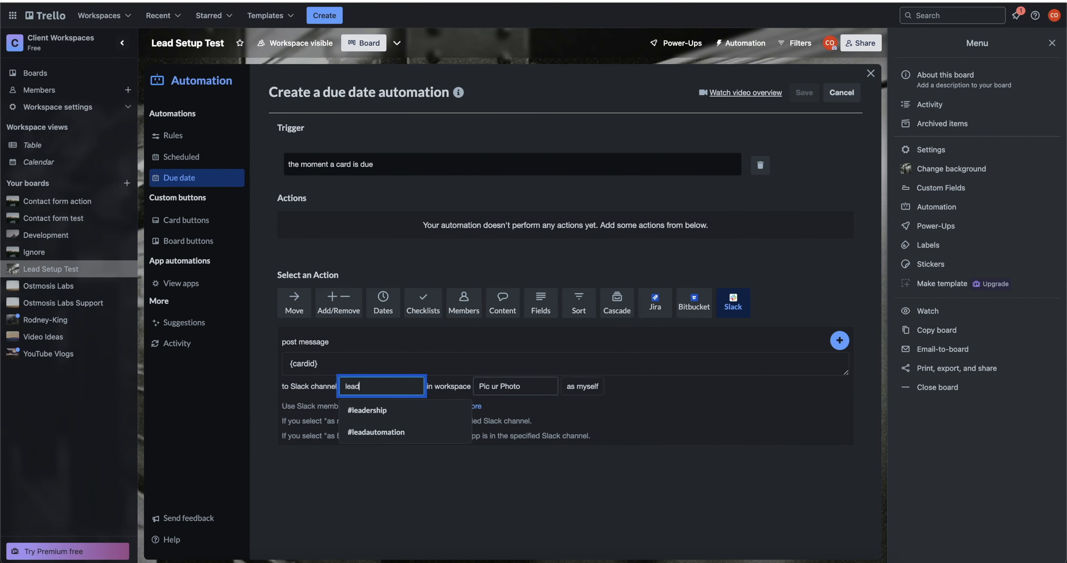
pyautogui.click(399, 432)
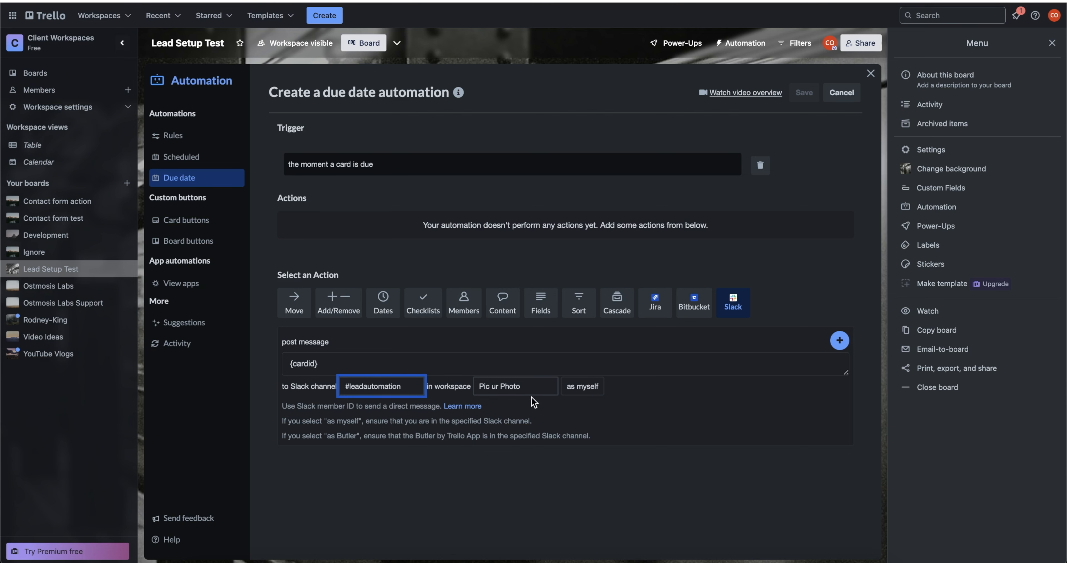
# Finish the Slack action so it posts to #leadautomation as myself, and add it.
pyautogui.moveTo(2, 223)
pyautogui.mouseDown()
pyautogui.moveTo(218, 271)
pyautogui.moveTo(2, 239)
pyautogui.mouseUp()
pyautogui.click(373, 366)
pyautogui.click(376, 389)
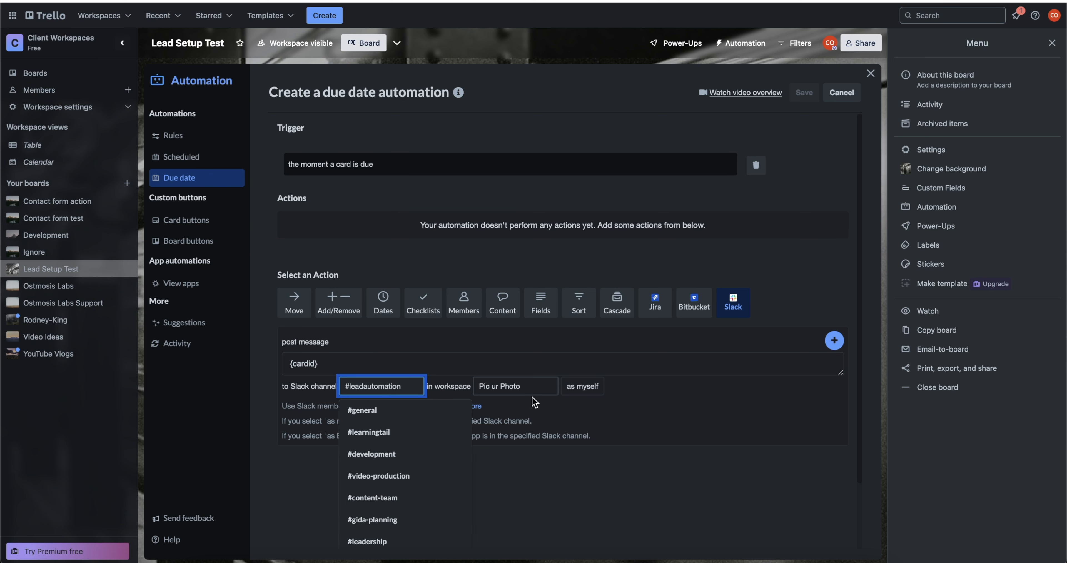
pyautogui.click(723, 451)
pyautogui.click(582, 385)
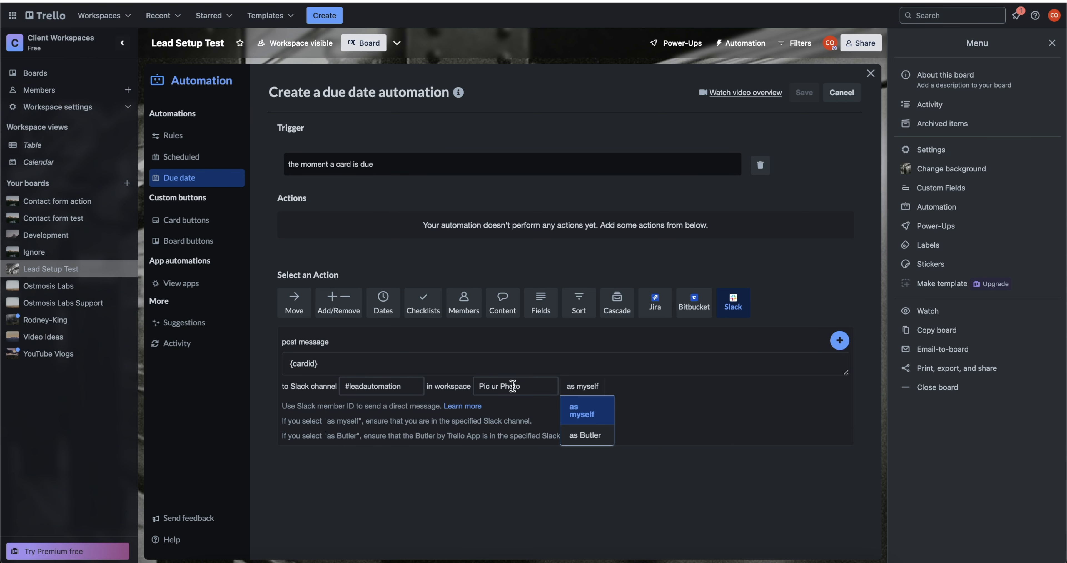
pyautogui.click(513, 386)
pyautogui.click(840, 341)
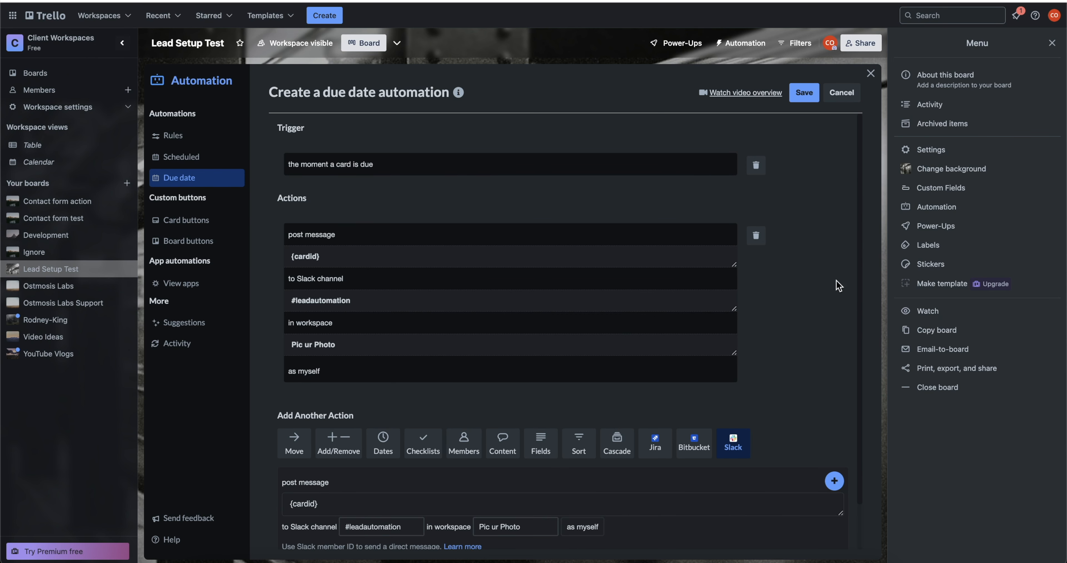
# Save the due-date automation and open the lead card's due date.
pyautogui.click(805, 93)
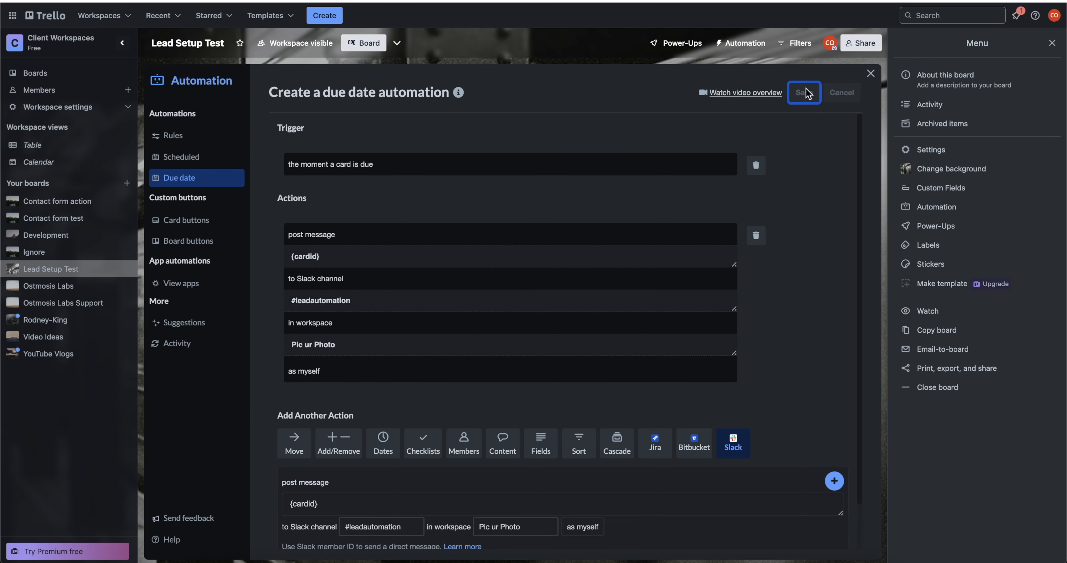
pyautogui.click(238, 104)
pyautogui.click(484, 101)
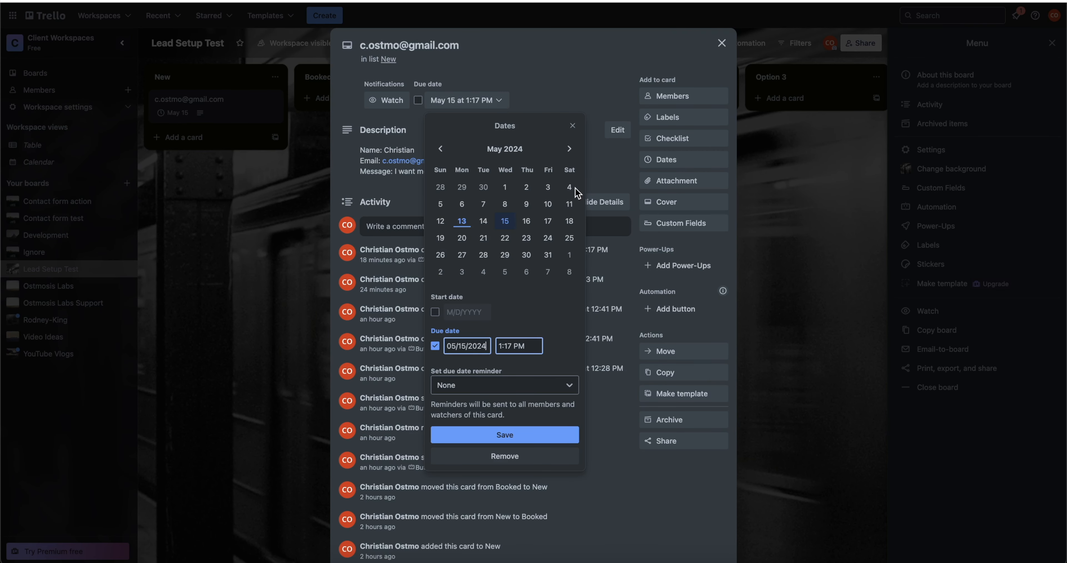
# Set the lead card's due date to May 13 and select the card ID posted in Slack.
pyautogui.click(462, 221)
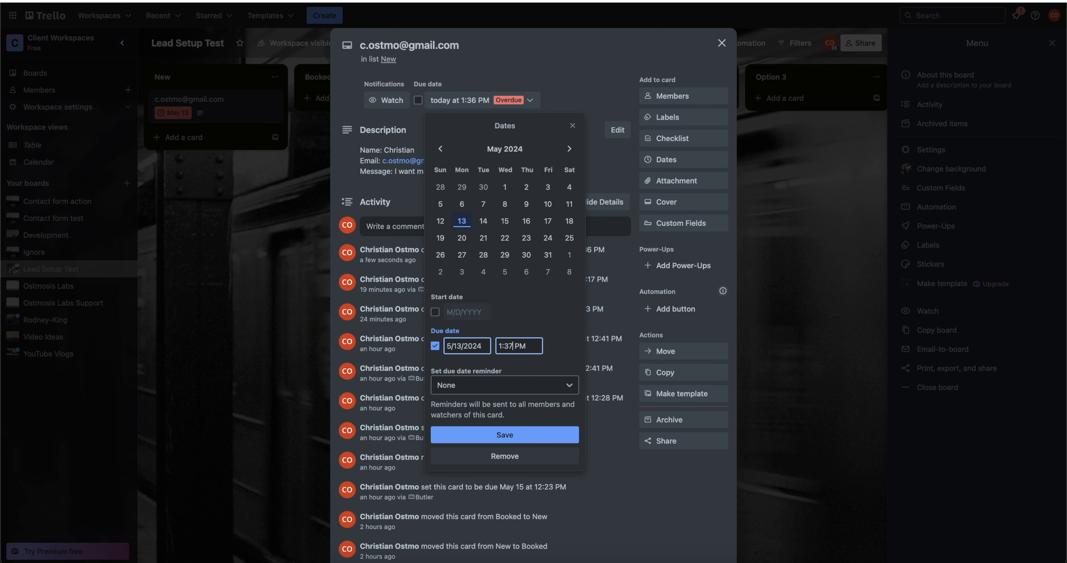
pyautogui.click(502, 433)
pyautogui.click(765, 442)
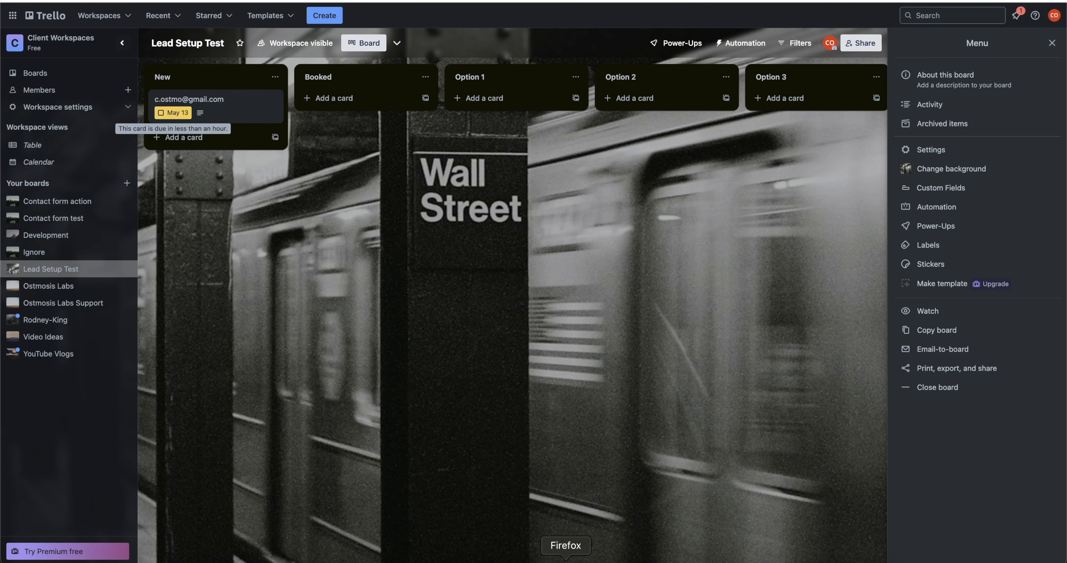
pyautogui.click(610, 557)
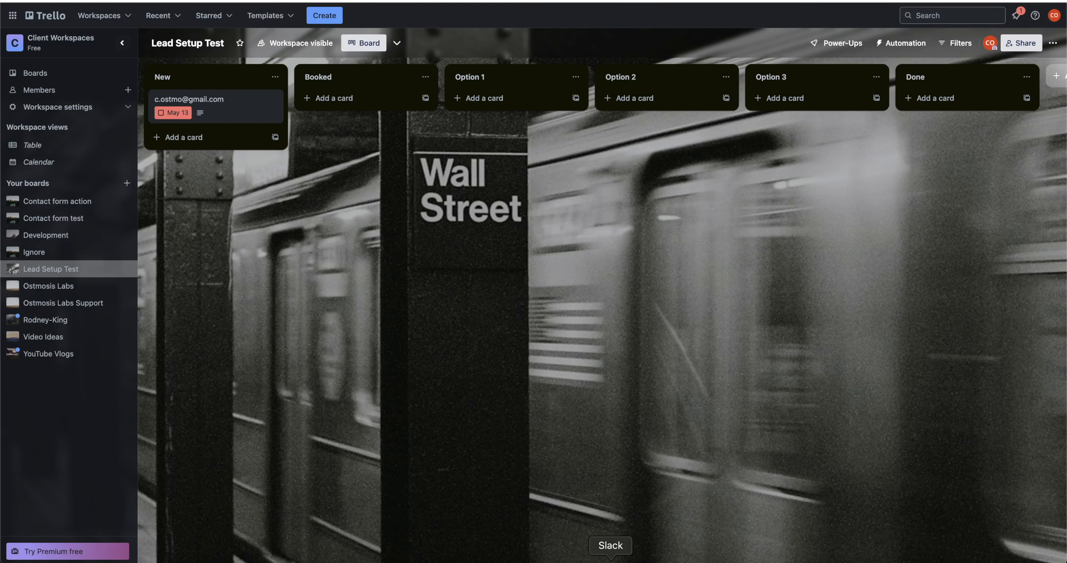
pyautogui.doubleClick(232, 475)
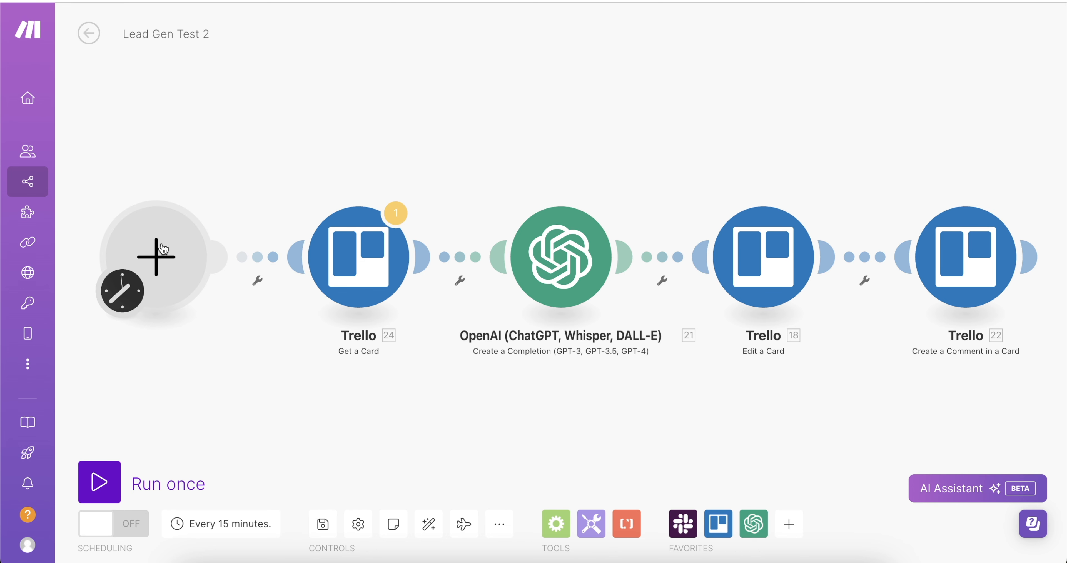
# Add a Slack Watch Public Channel Messages trigger on leadautomation with limit 1.
pyautogui.click(164, 248)
pyautogui.click(280, 141)
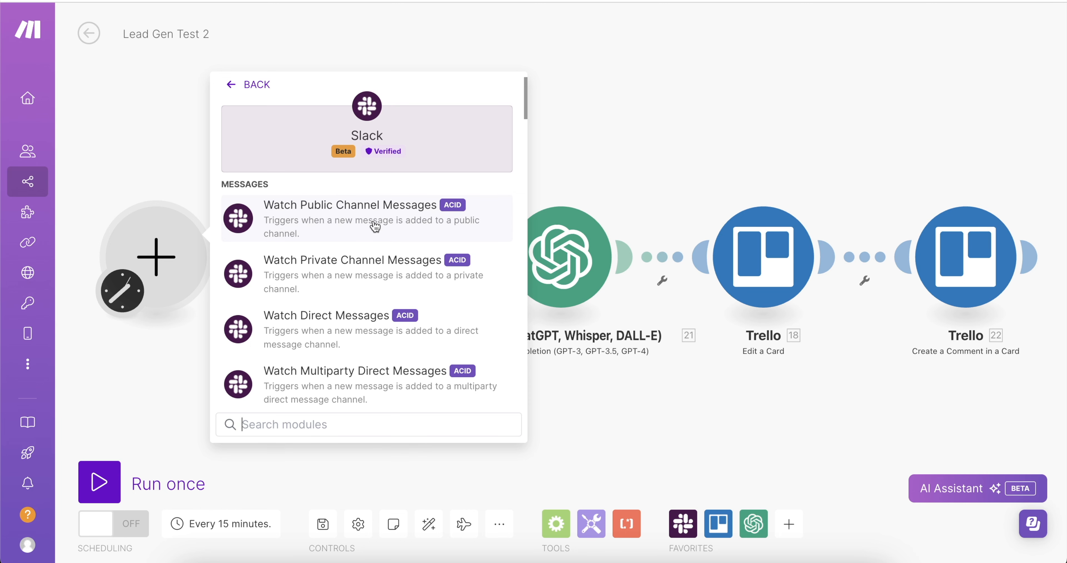
pyautogui.click(319, 222)
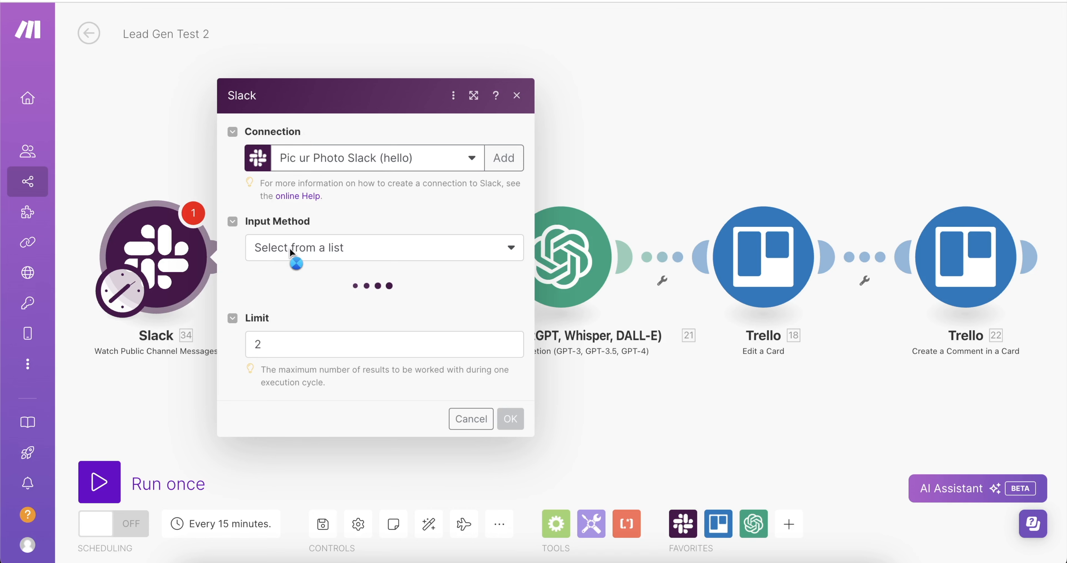
pyautogui.click(274, 240)
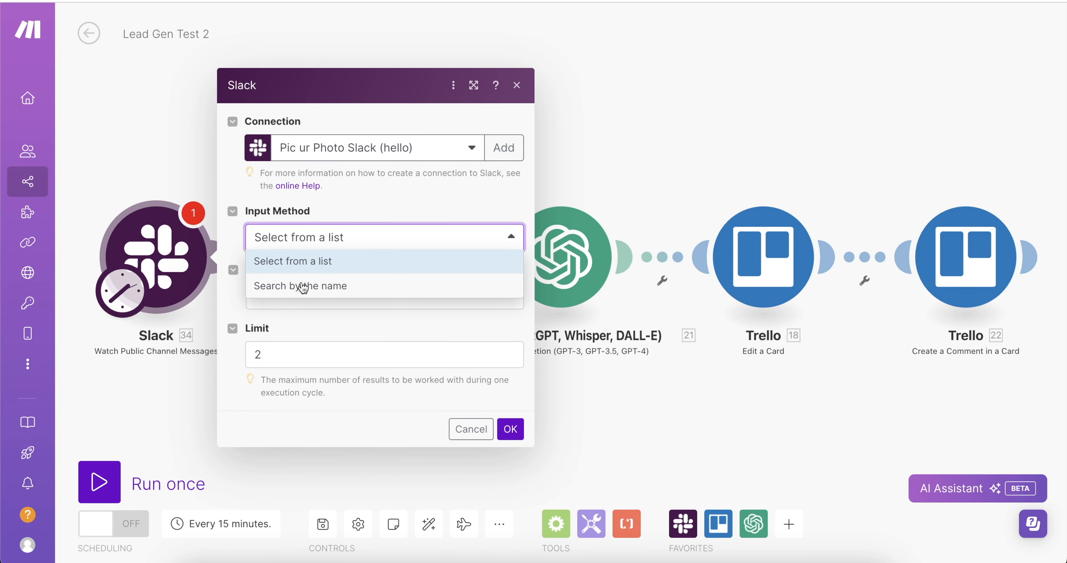
pyautogui.click(317, 264)
pyautogui.click(301, 296)
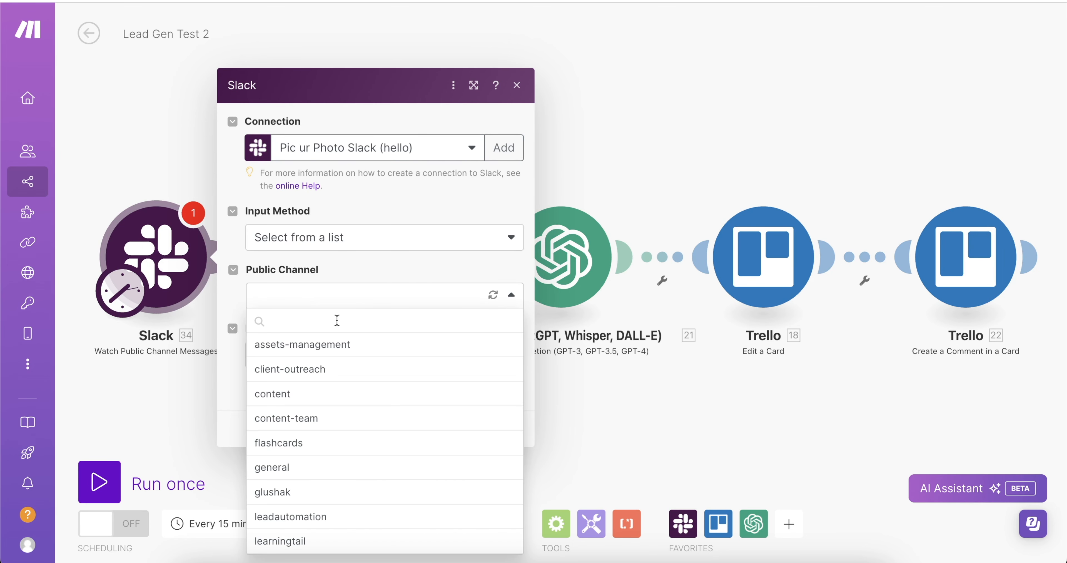
pyautogui.write('lead')
pyautogui.click(322, 350)
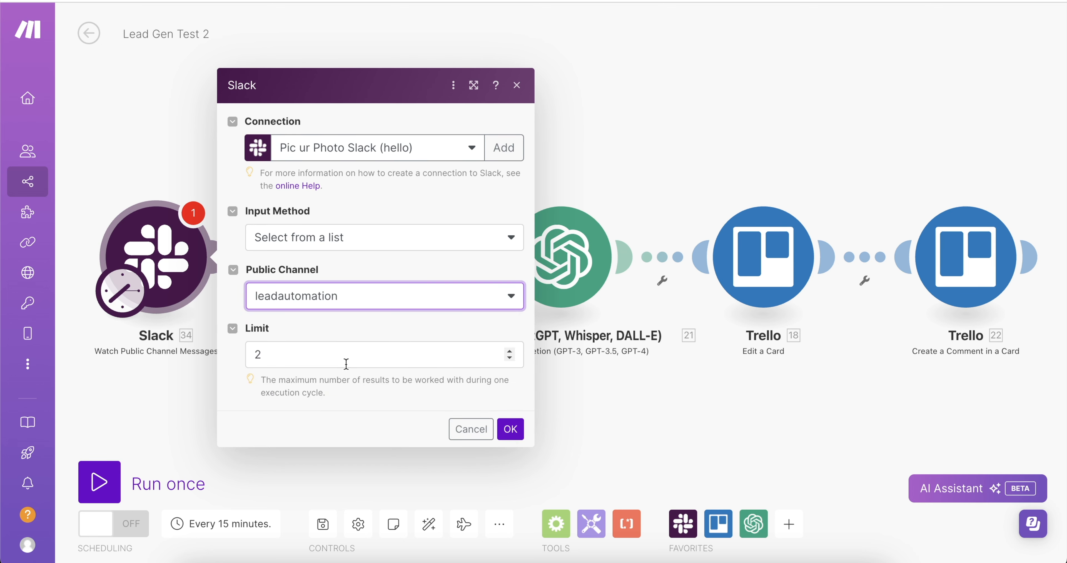
pyautogui.click(346, 364)
pyautogui.press('BackSpace')
pyautogui.write('1')
pyautogui.click(243, 403)
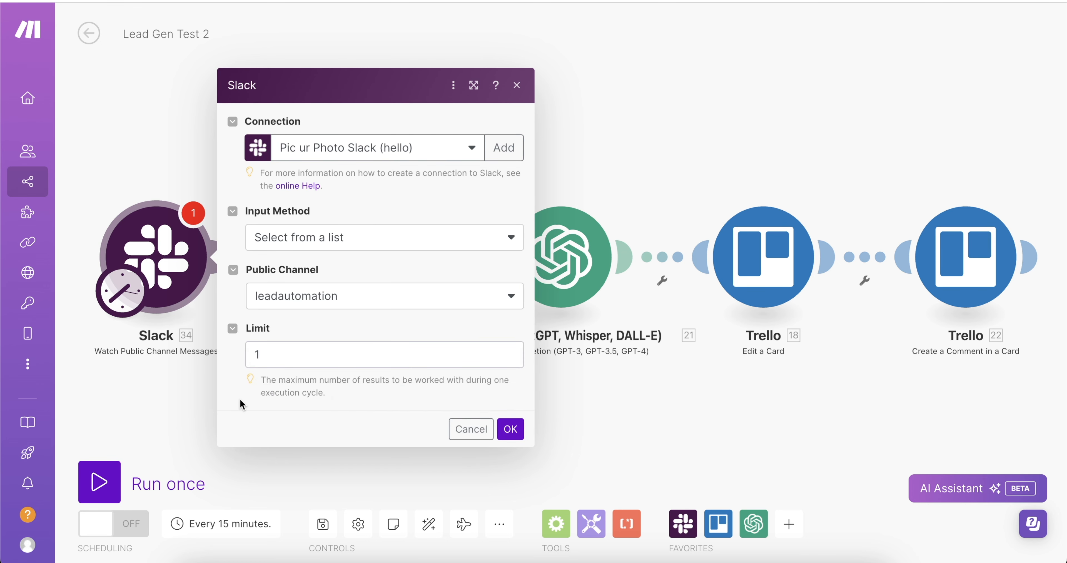
pyautogui.click(510, 429)
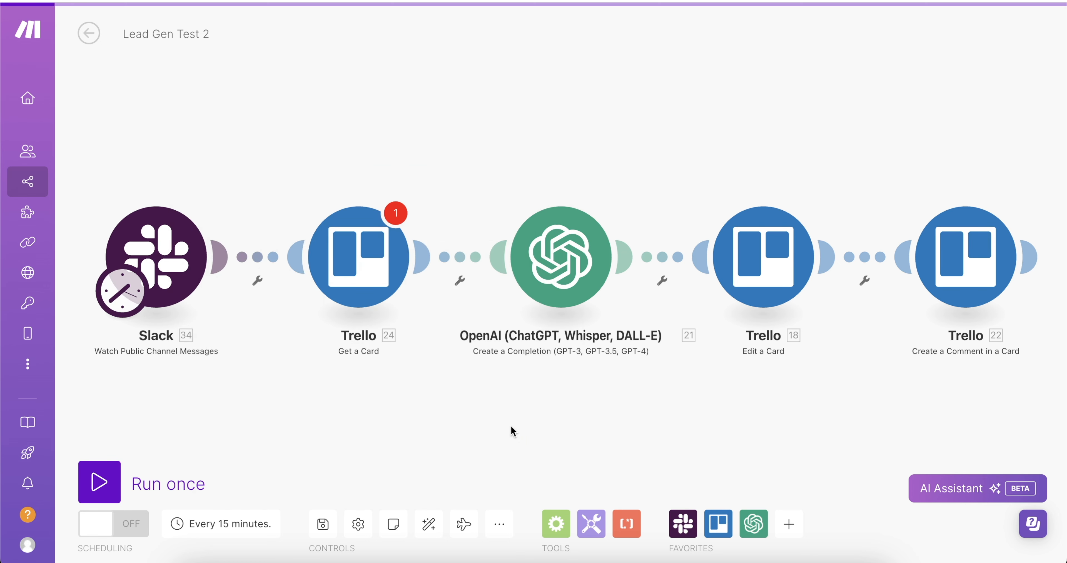
# Replace Get a Card's Card ID mapping with the Slack message Text (34. Text).
pyautogui.click(358, 257)
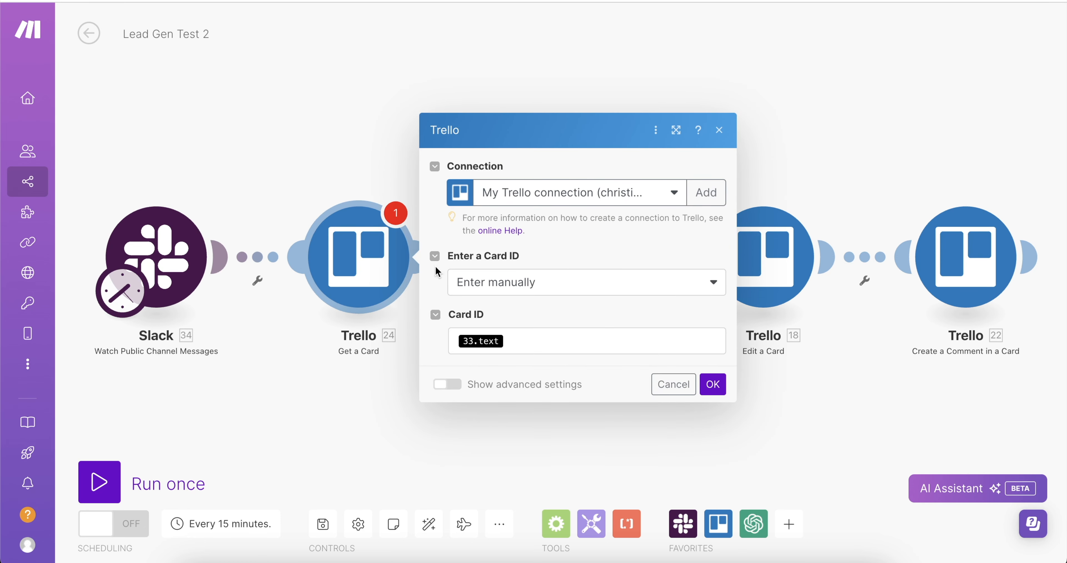
pyautogui.click(523, 342)
pyautogui.press('BackSpace')
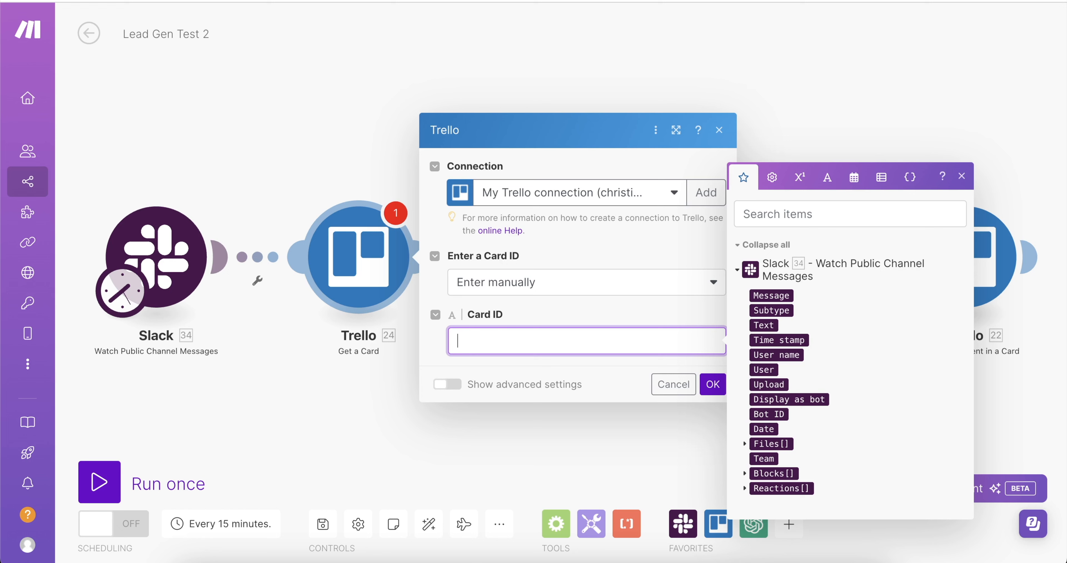
pyautogui.click(765, 326)
pyautogui.moveTo(490, 320); pyautogui.dragTo(469, 317)
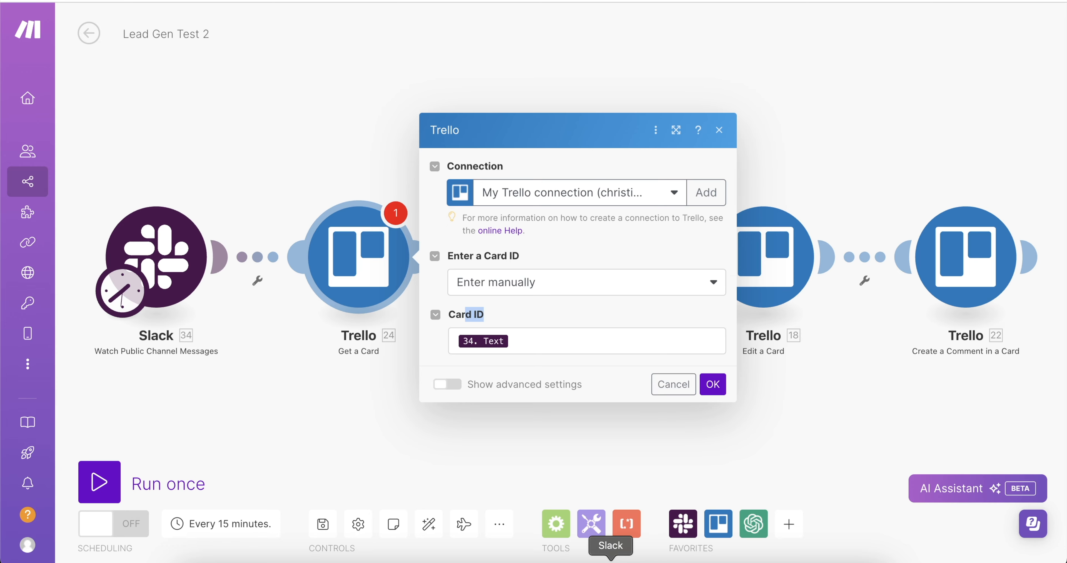
pyautogui.click(607, 562)
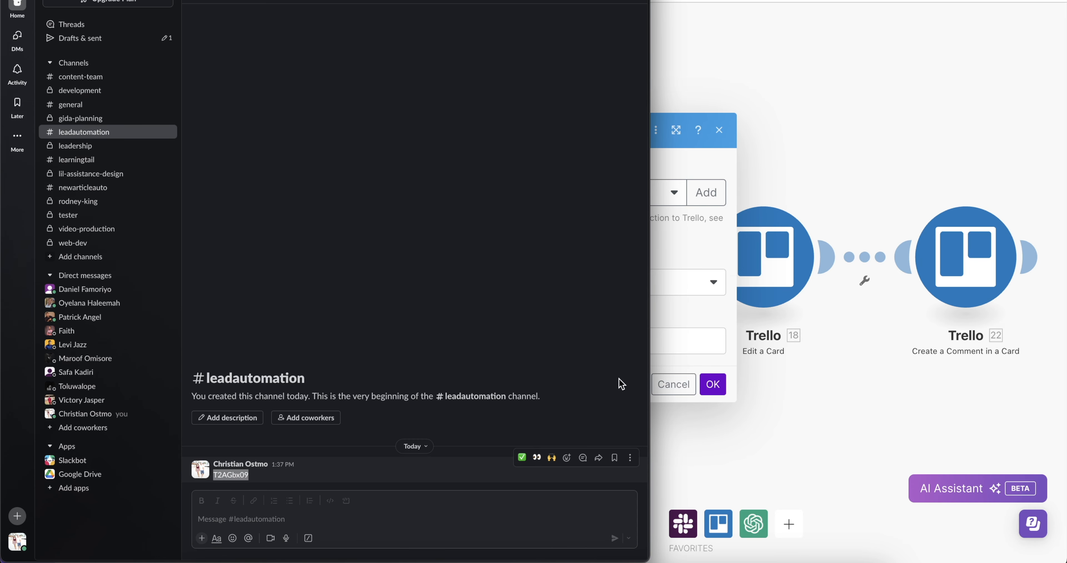
pyautogui.click(704, 309)
pyautogui.click(709, 384)
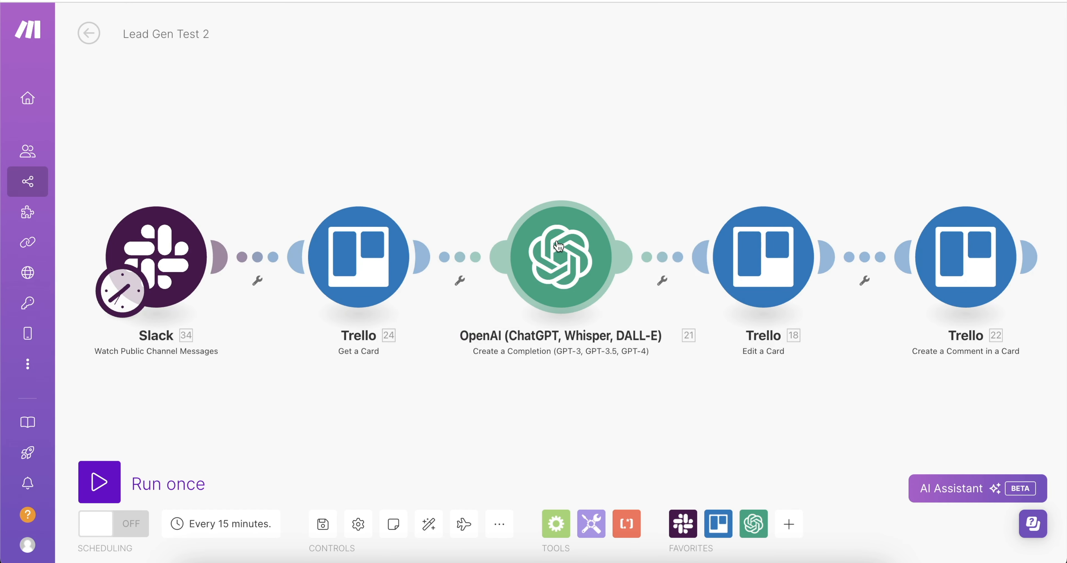
# Move the lead card to Booked and back to New, then check its May 15 due date.
pyautogui.click(398, 136)
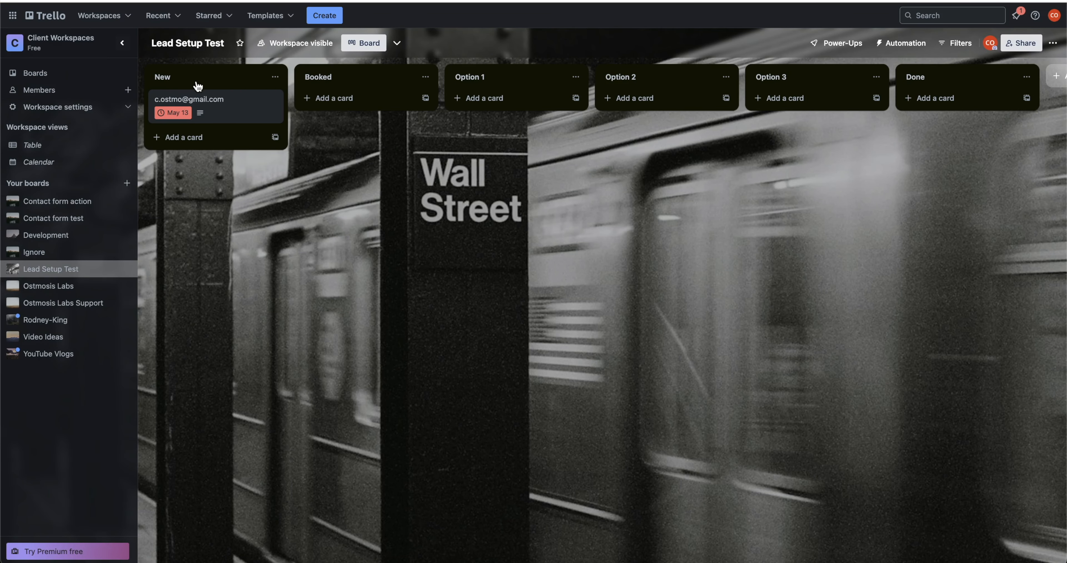
pyautogui.moveTo(205, 102); pyautogui.dragTo(245, 107)
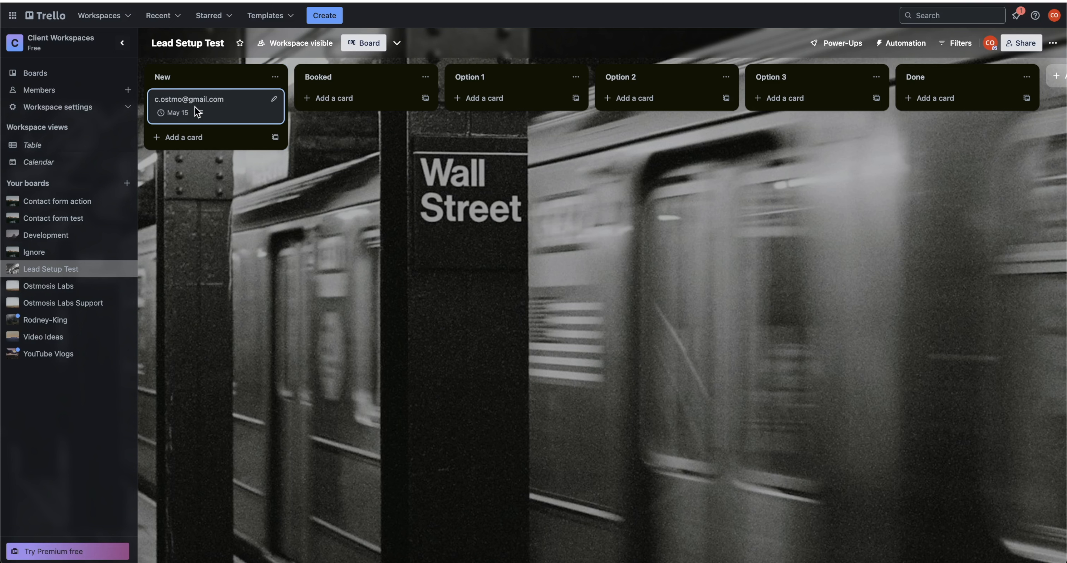
pyautogui.moveTo(194, 106); pyautogui.dragTo(364, 104)
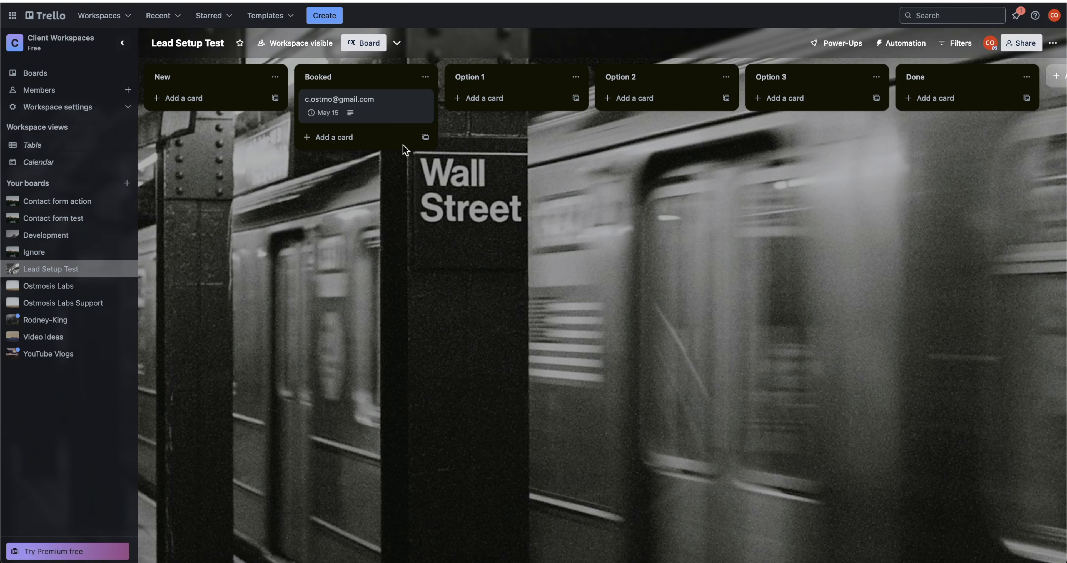
pyautogui.moveTo(366, 110); pyautogui.dragTo(245, 107)
pyautogui.click(217, 107)
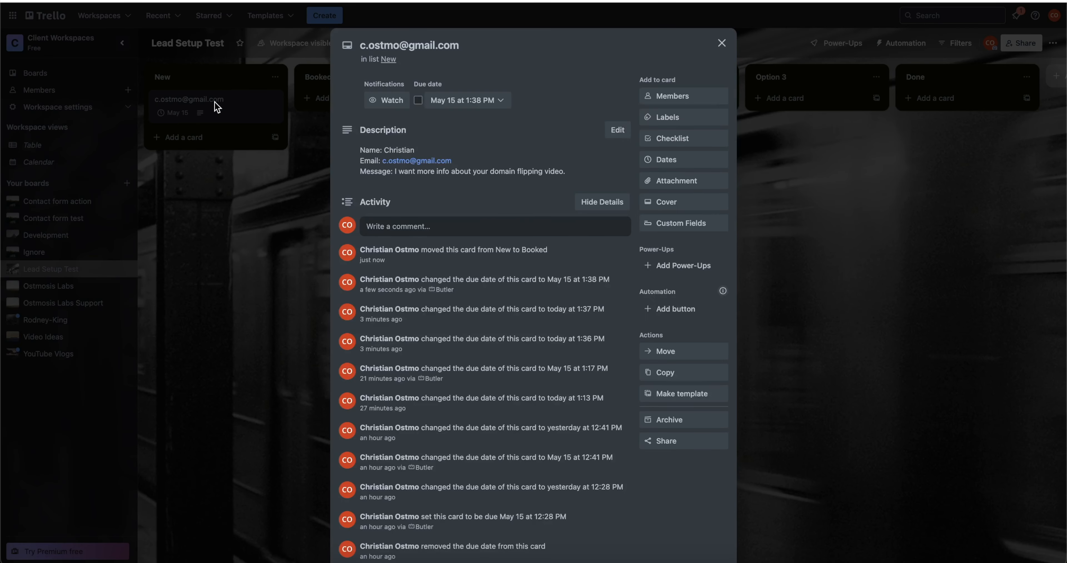
pyautogui.click(231, 55)
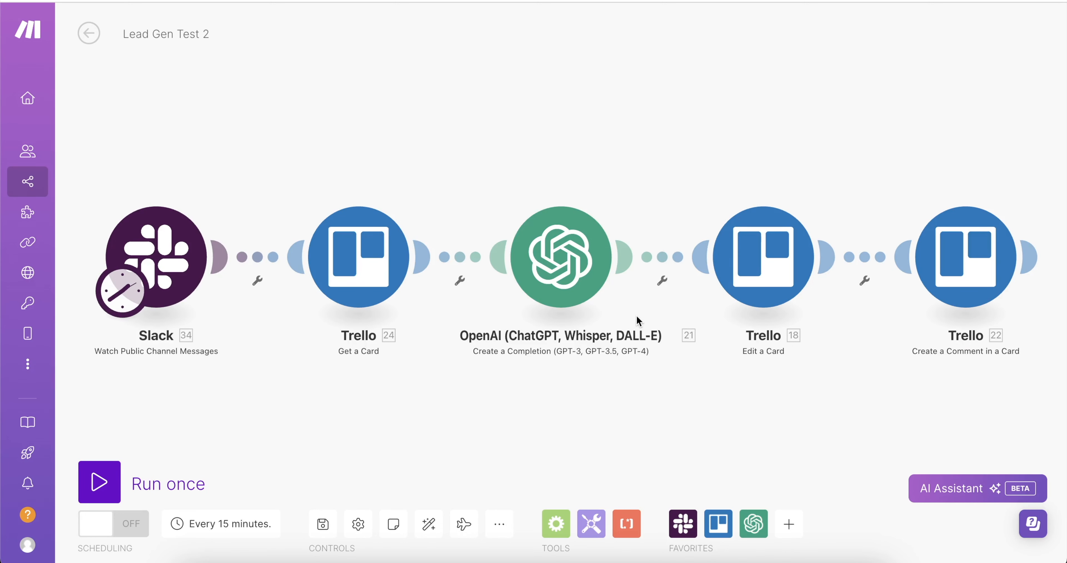
# Restore the full-size browser and open the OpenAI chat completion module's settings.
pyautogui.moveTo(0, 255); pyautogui.dragTo(172, 251)
pyautogui.click(109, 150)
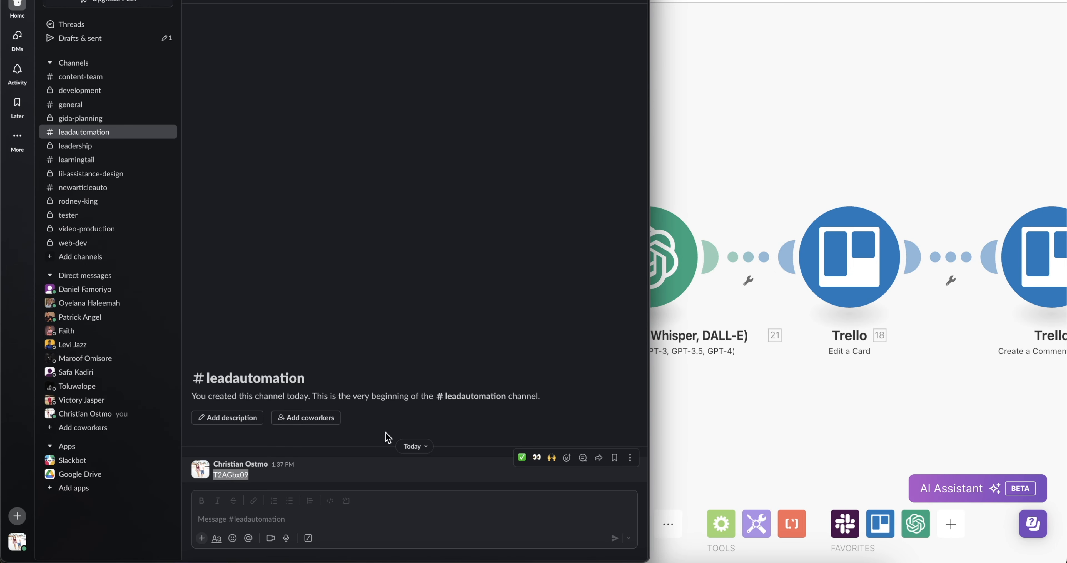
pyautogui.click(741, 296)
pyautogui.doubleClick(696, 1)
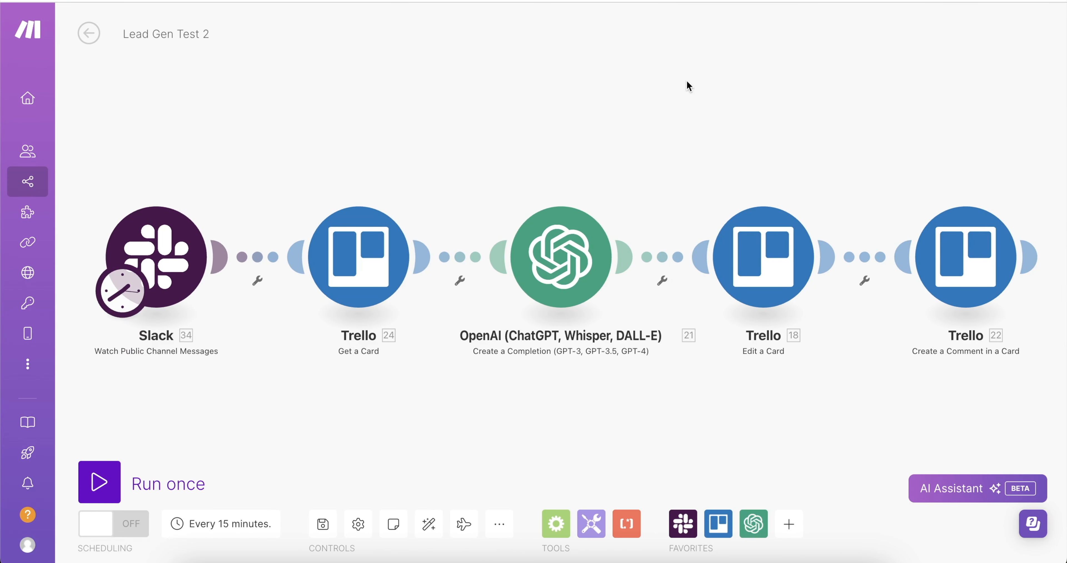
pyautogui.click(138, 279)
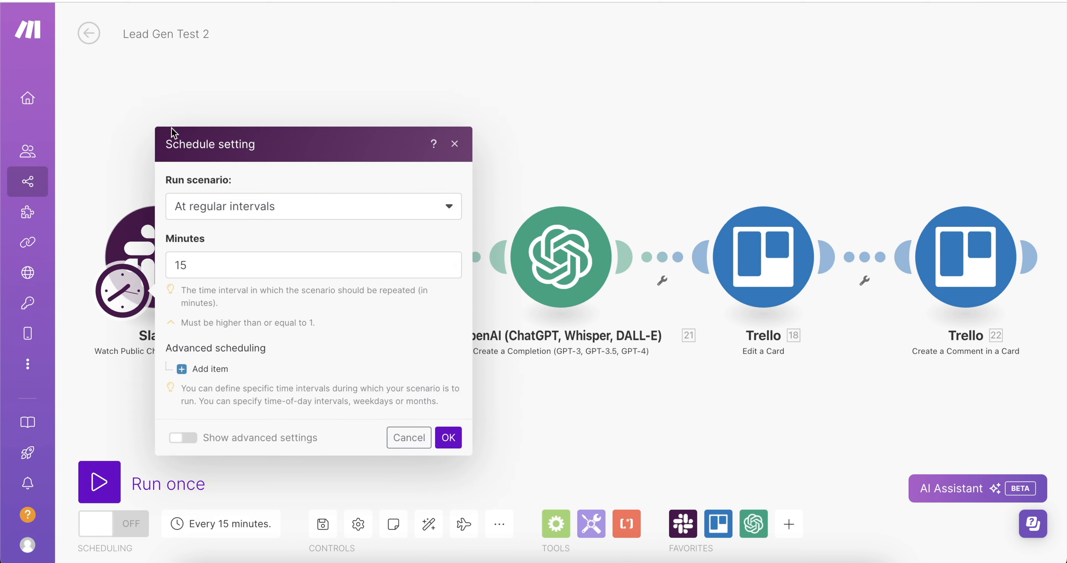
pyautogui.click(147, 106)
pyautogui.click(379, 258)
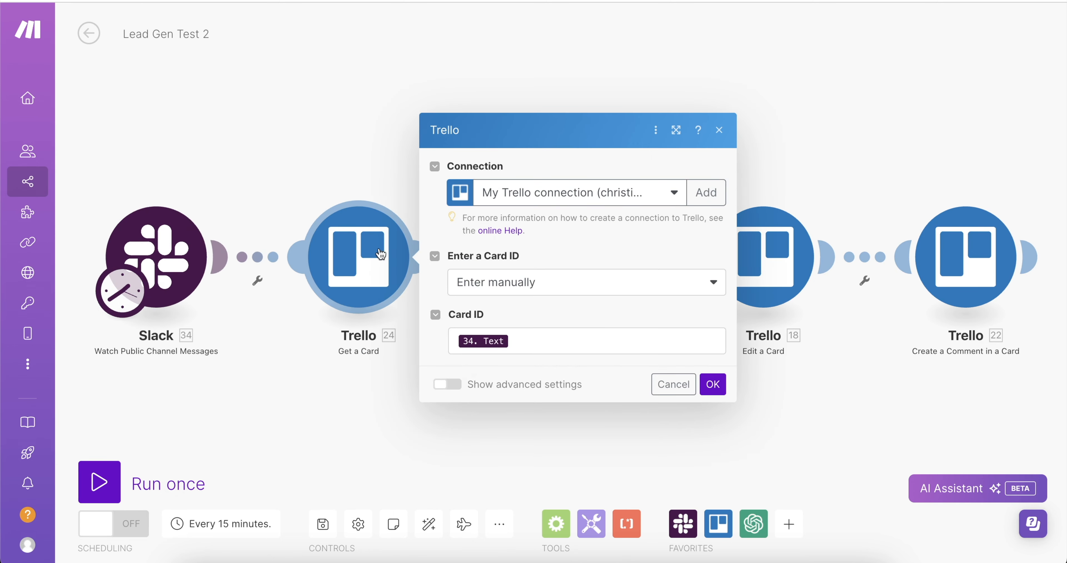
pyautogui.click(398, 159)
pyautogui.click(576, 280)
# Read through the prompt's opening, the 3-responses sentence and the 4-sections sentence.
pyautogui.scroll(-3, 729, 315)
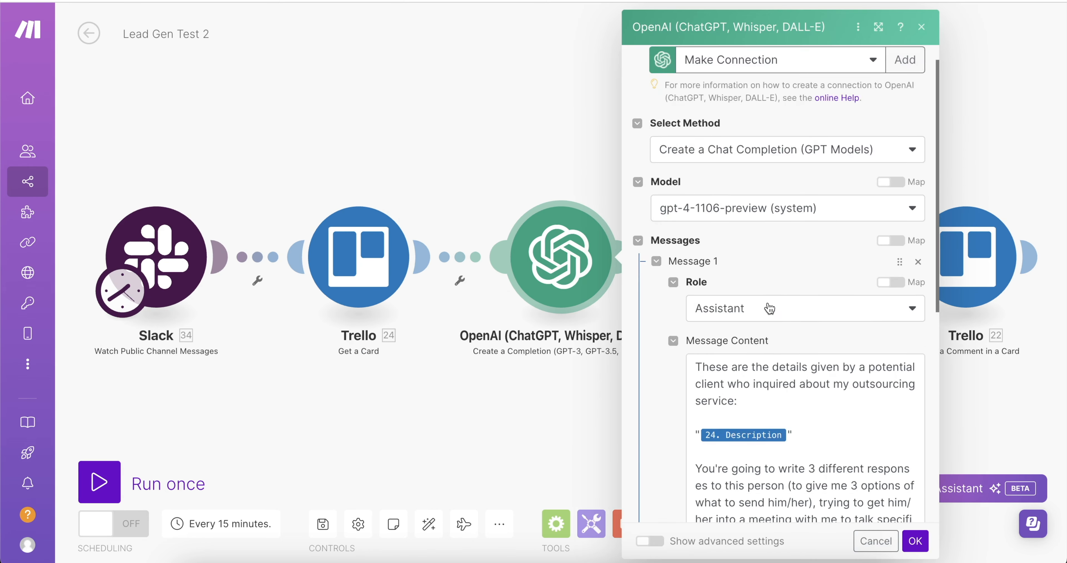
pyautogui.click(750, 326)
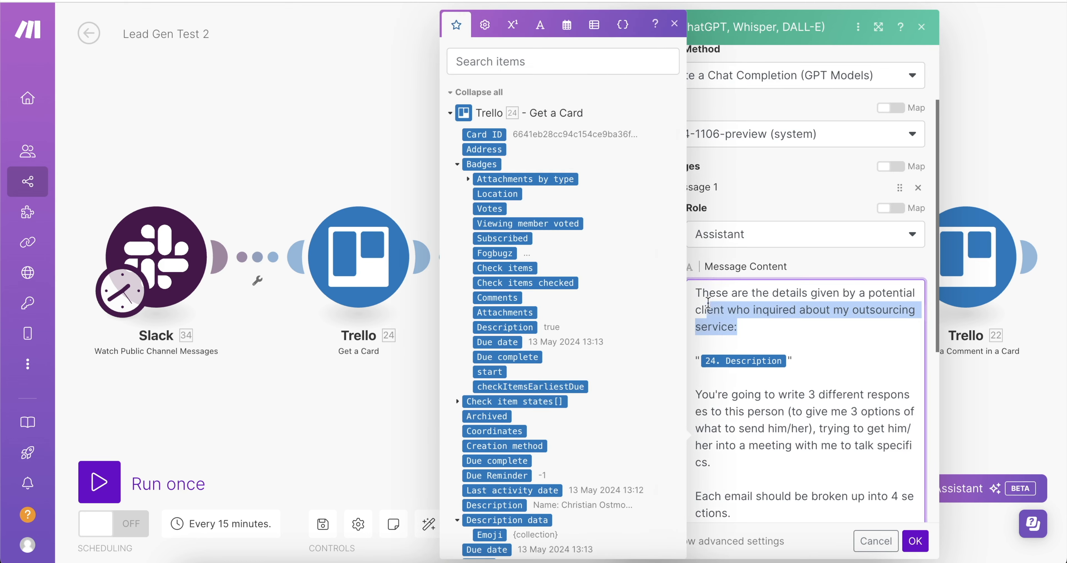
pyautogui.moveTo(739, 327); pyautogui.dragTo(689, 295)
pyautogui.scroll(-1, 755, 294)
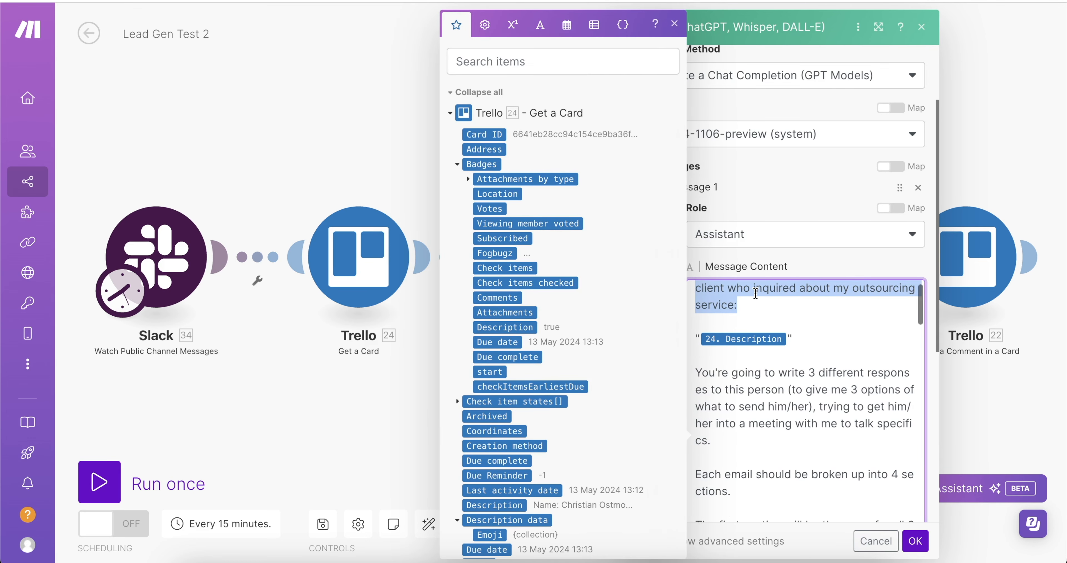
pyautogui.scroll(-1, 811, 409)
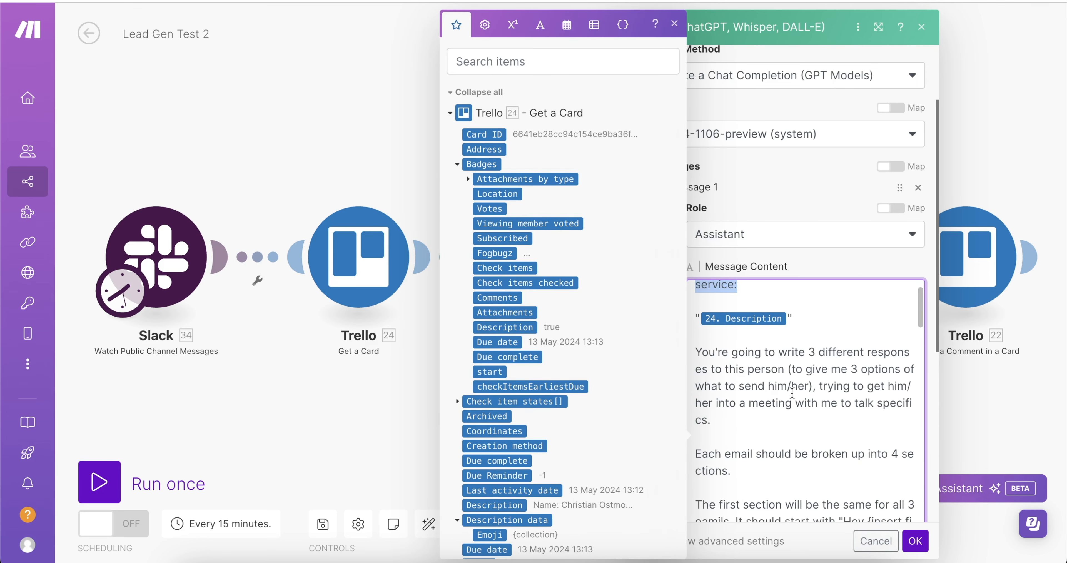
pyautogui.moveTo(755, 368); pyautogui.dragTo(728, 351)
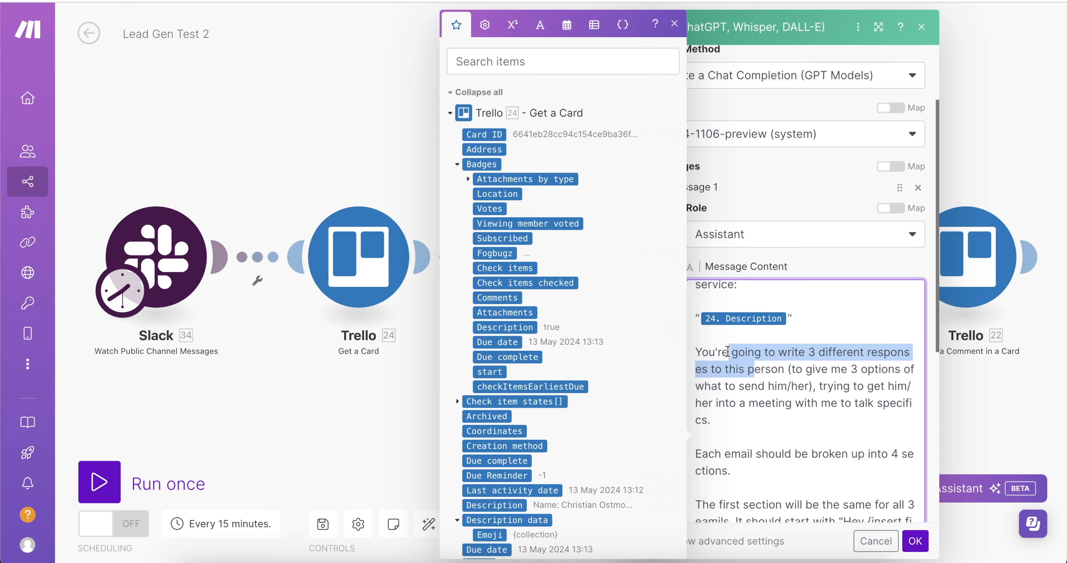
pyautogui.click(790, 384)
pyautogui.scroll(-2, 732, 421)
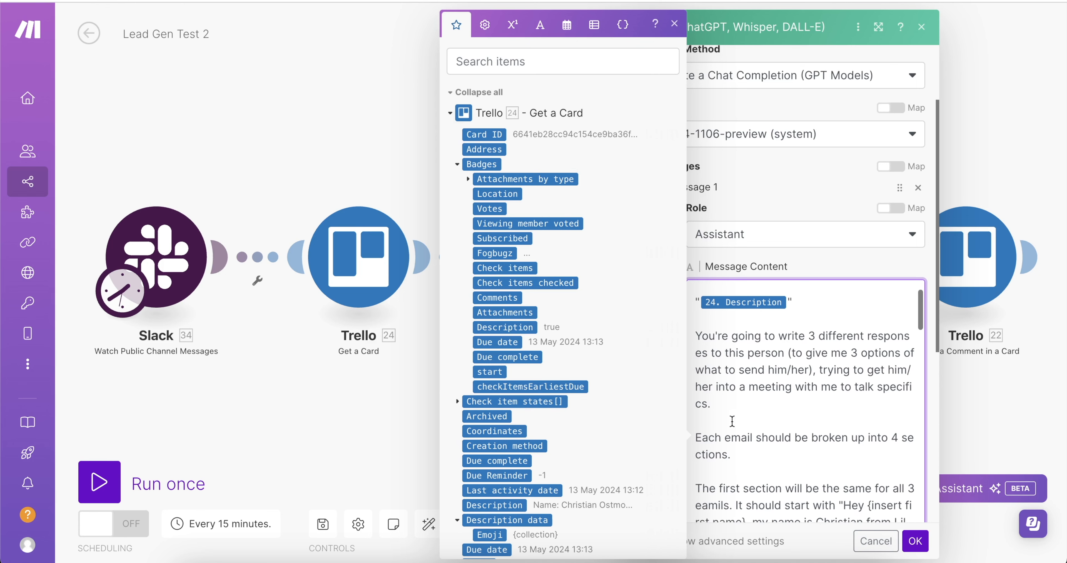
pyautogui.moveTo(734, 422); pyautogui.dragTo(699, 401)
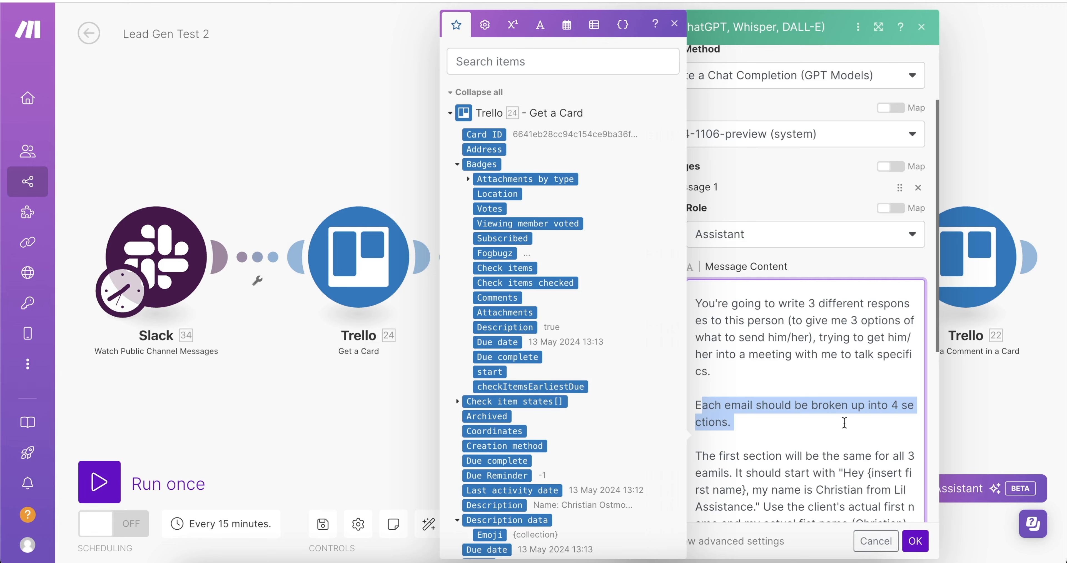
pyautogui.scroll(-4, 844, 422)
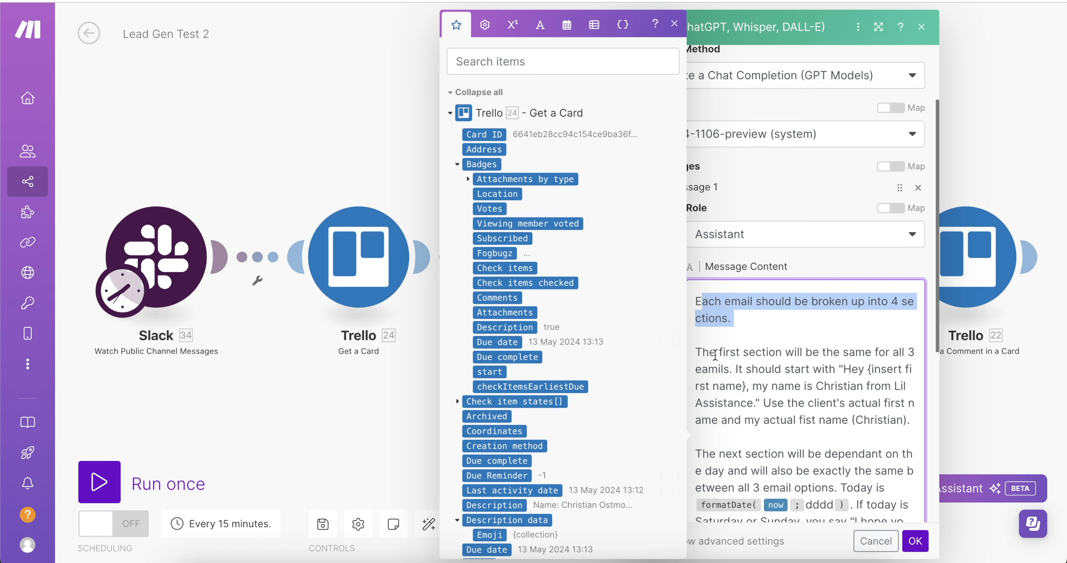
pyautogui.scroll(-1, 712, 353)
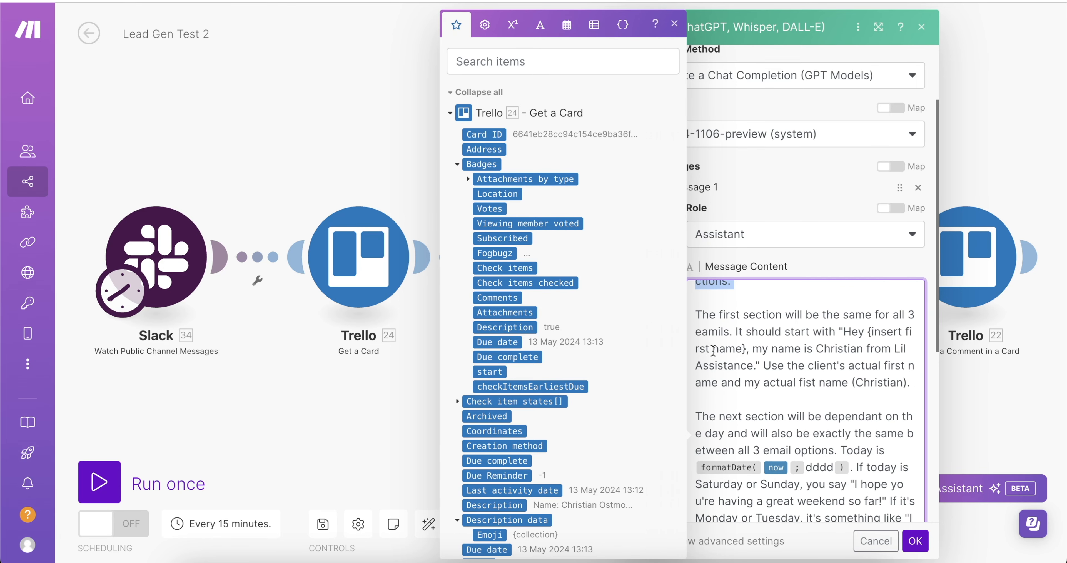
pyautogui.click(714, 350)
# Continue down the prompt to the sentence about varying each message.
pyautogui.scroll(-12, 715, 352)
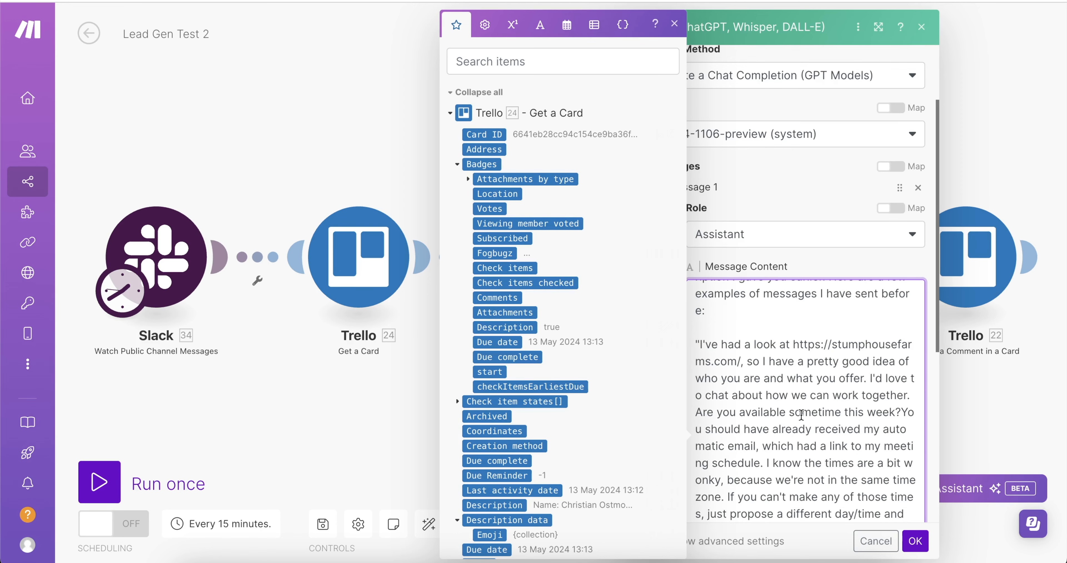
pyautogui.scroll(-10, 801, 414)
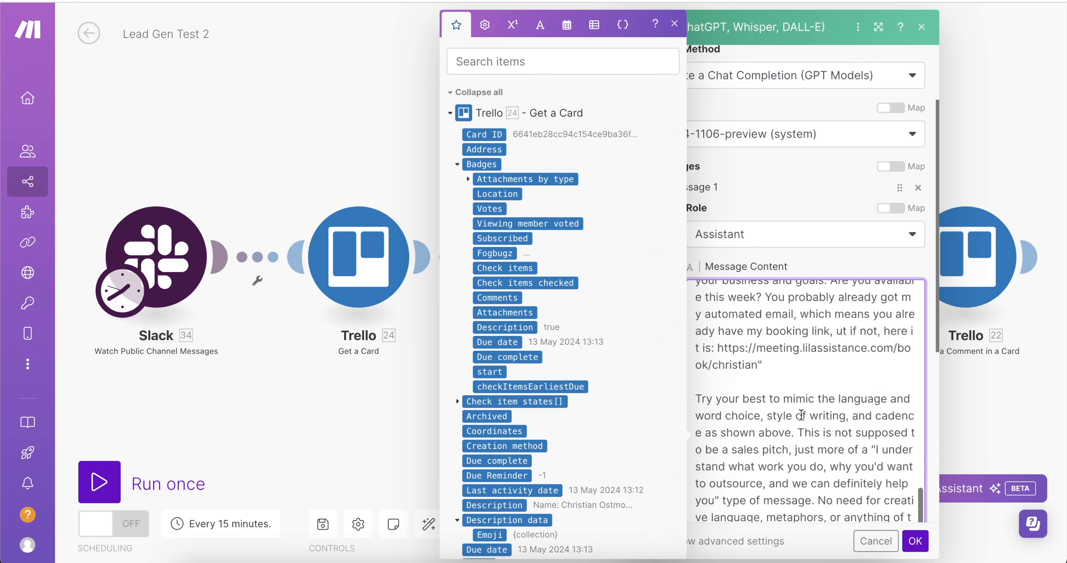
pyautogui.scroll(-10, 801, 415)
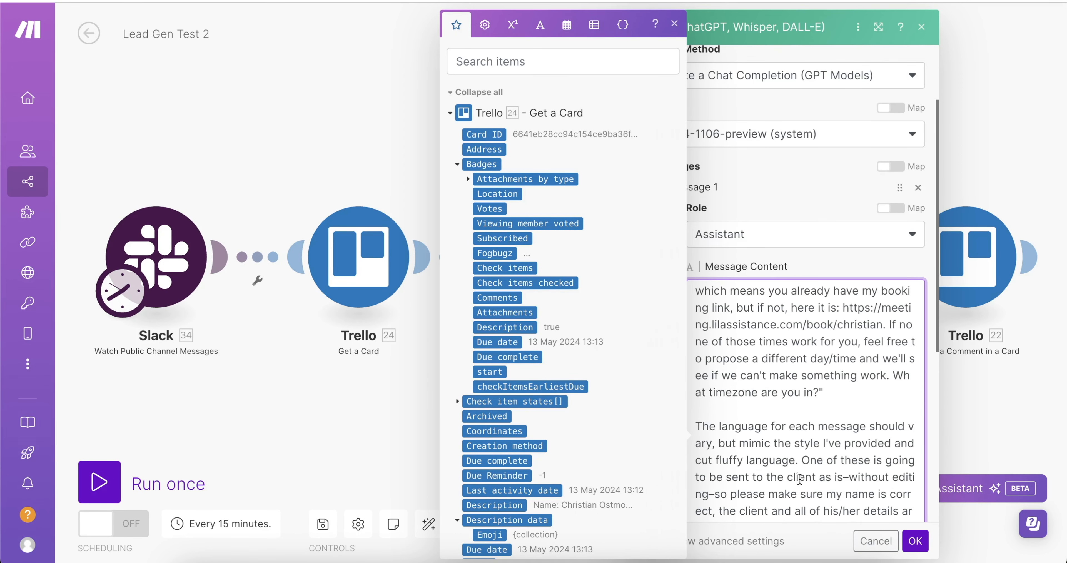
pyautogui.scroll(-5, 799, 478)
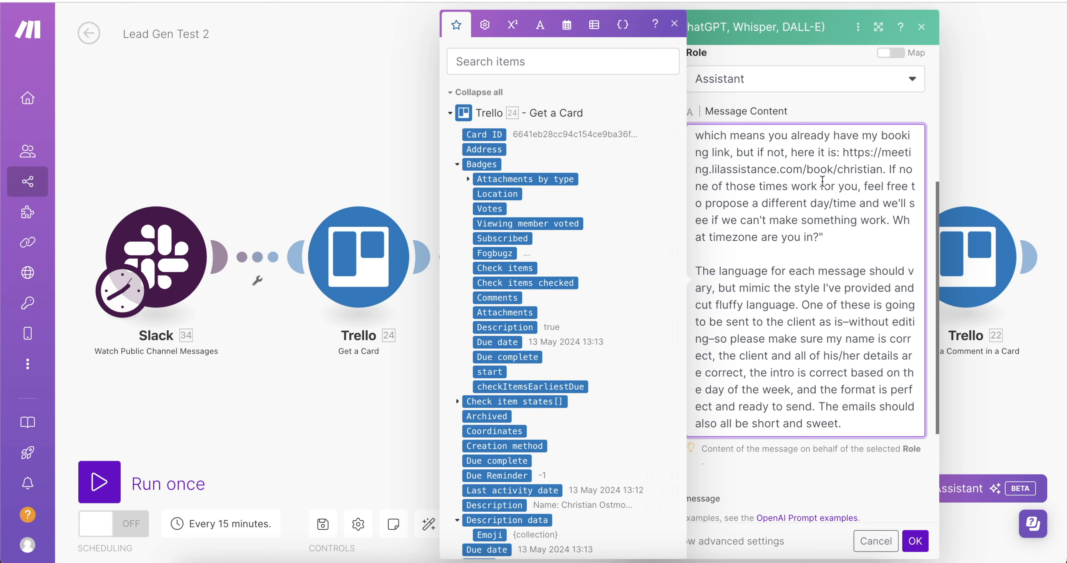
pyautogui.moveTo(799, 278); pyautogui.dragTo(727, 282)
pyautogui.click(711, 278)
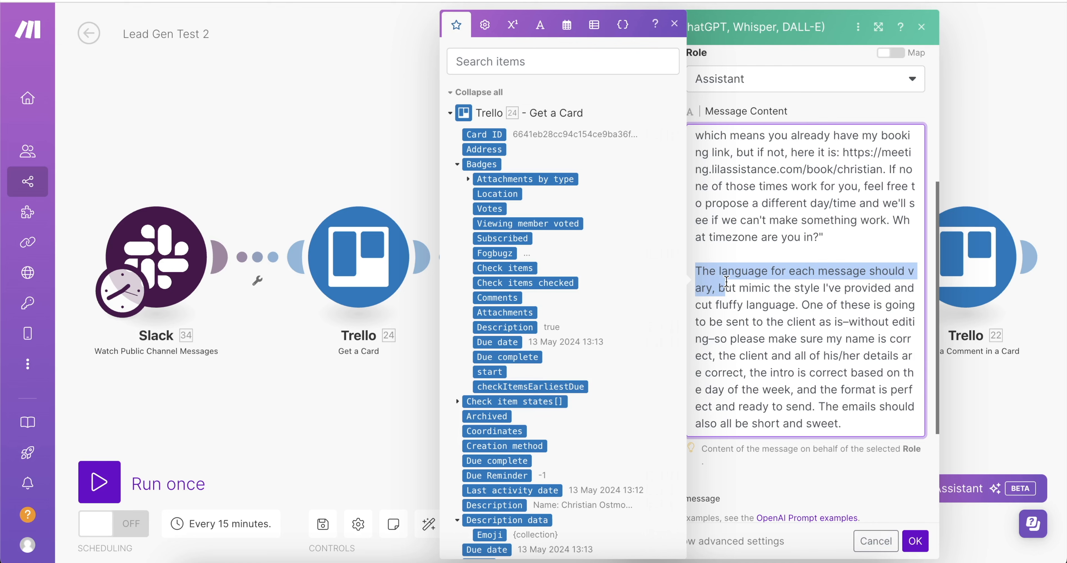
pyautogui.scroll(10, 716, 267)
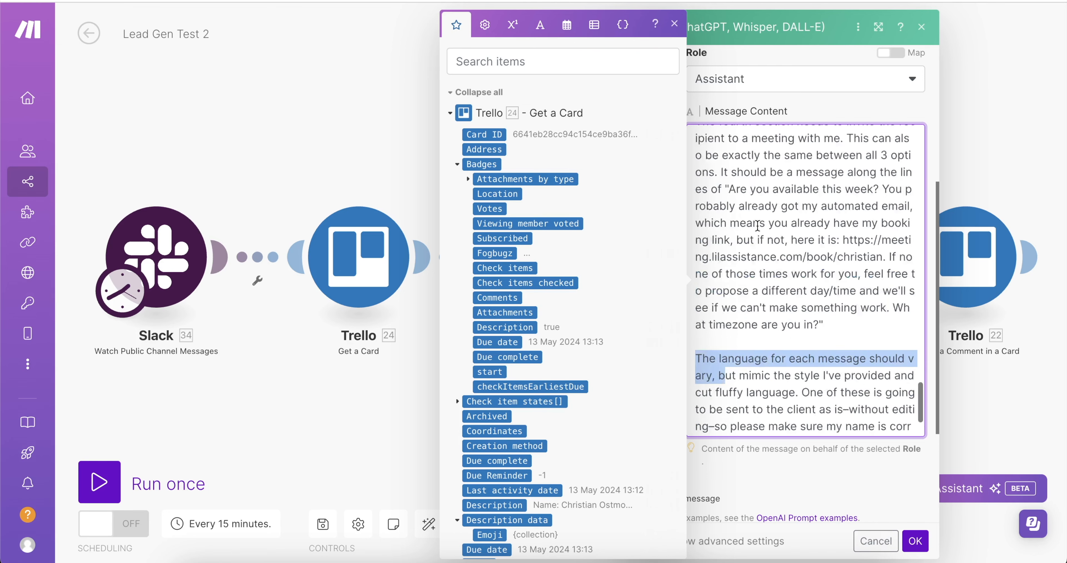
pyautogui.scroll(2, 730, 179)
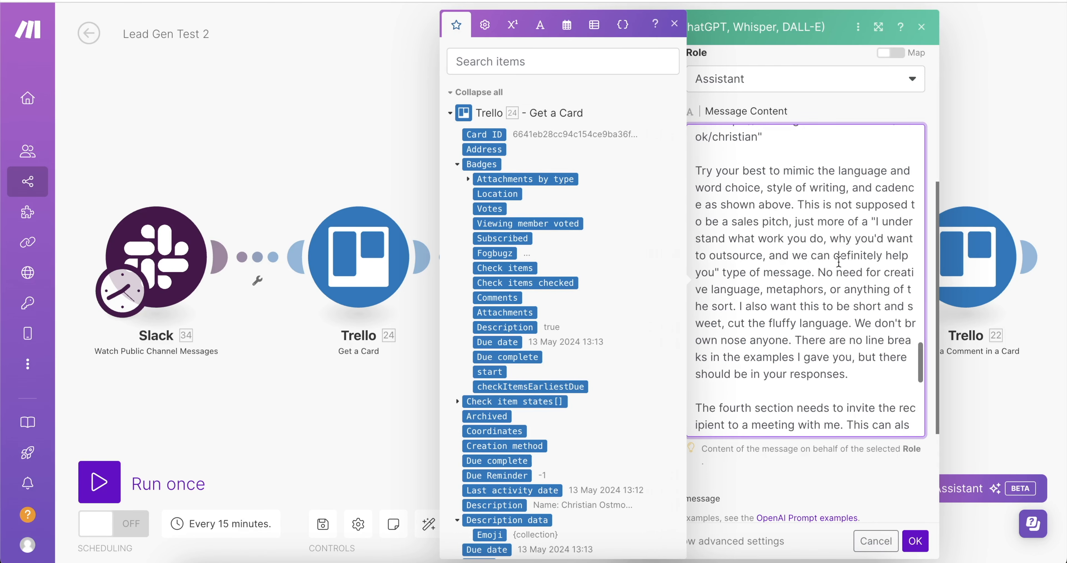
pyautogui.moveTo(840, 287); pyautogui.dragTo(779, 236)
pyautogui.scroll(4, 788, 290)
pyautogui.scroll(-4, 795, 280)
pyautogui.scroll(-1, 795, 280)
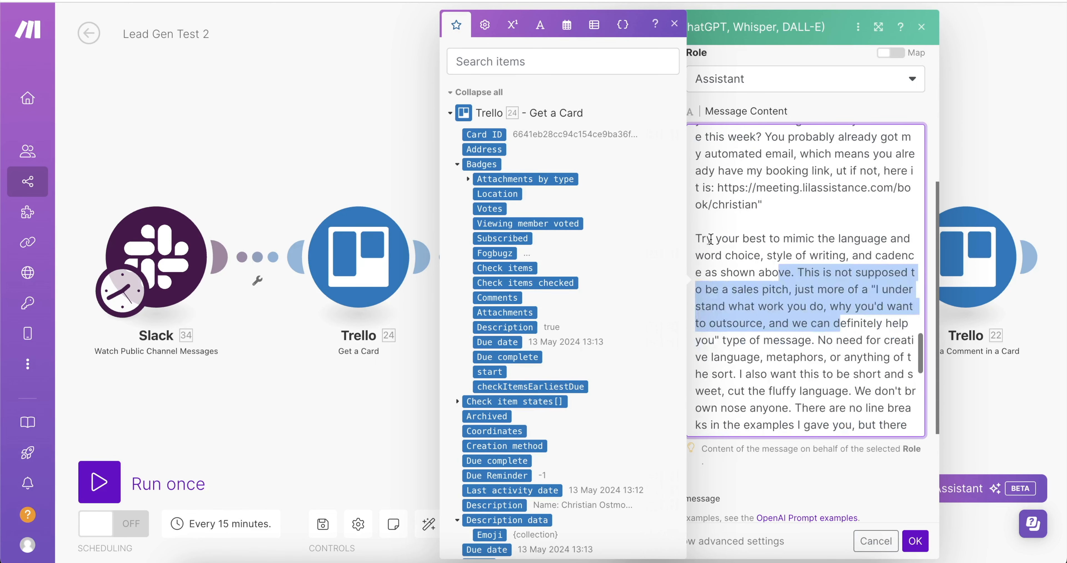
pyautogui.moveTo(706, 239); pyautogui.dragTo(834, 273)
pyautogui.click(865, 244)
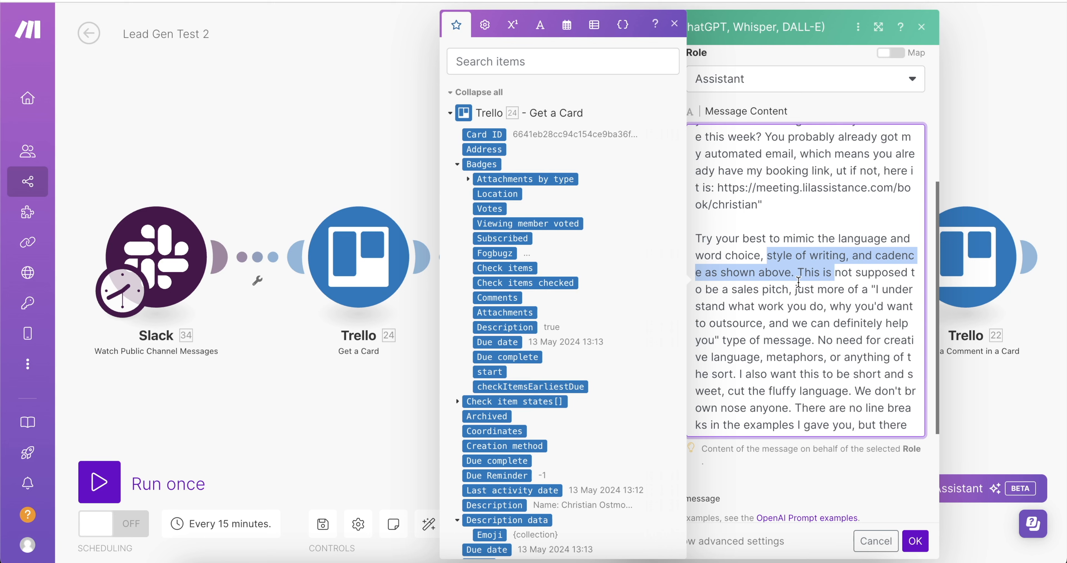
pyautogui.moveTo(799, 282); pyautogui.dragTo(772, 264)
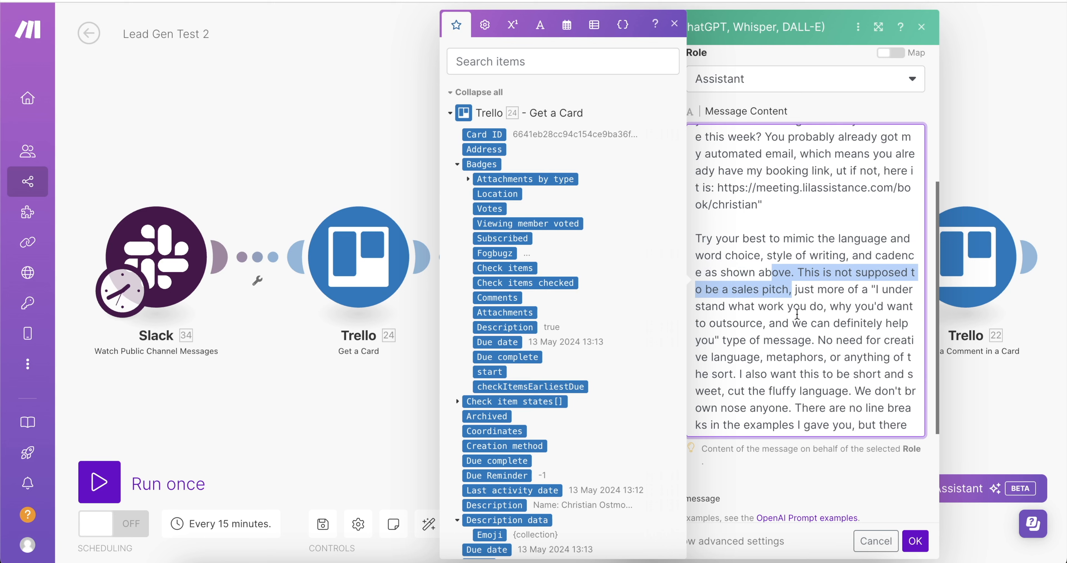
pyautogui.scroll(-10, 797, 313)
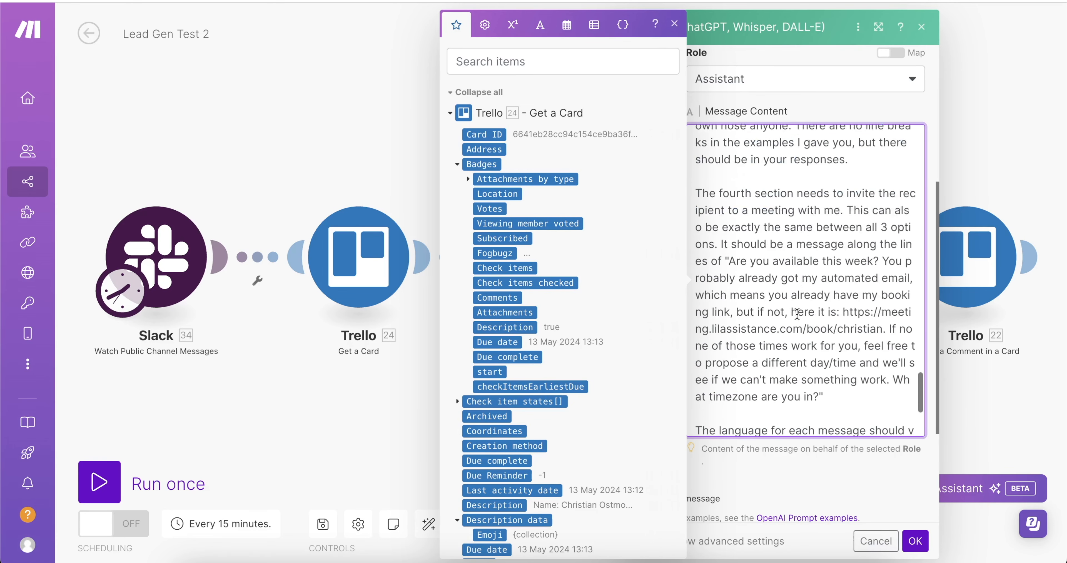
pyautogui.moveTo(813, 218); pyautogui.dragTo(768, 201)
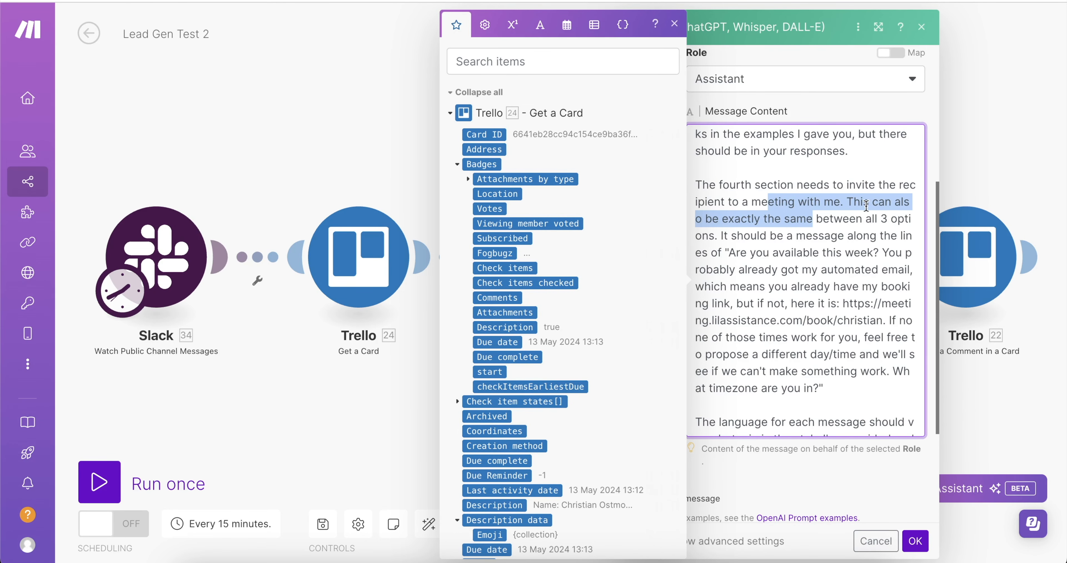
pyautogui.click(793, 201)
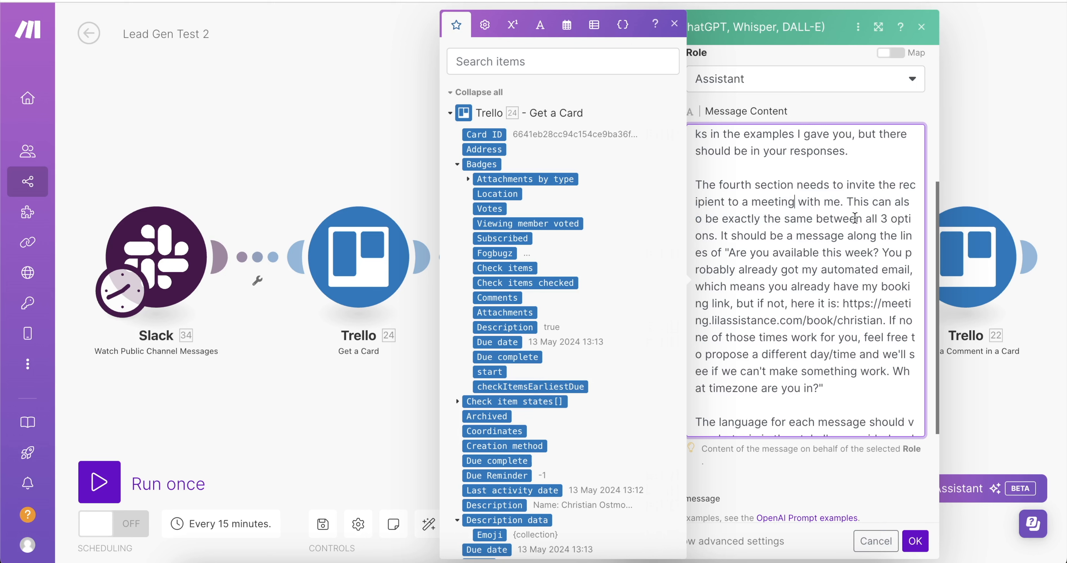
pyautogui.moveTo(838, 232); pyautogui.dragTo(773, 202)
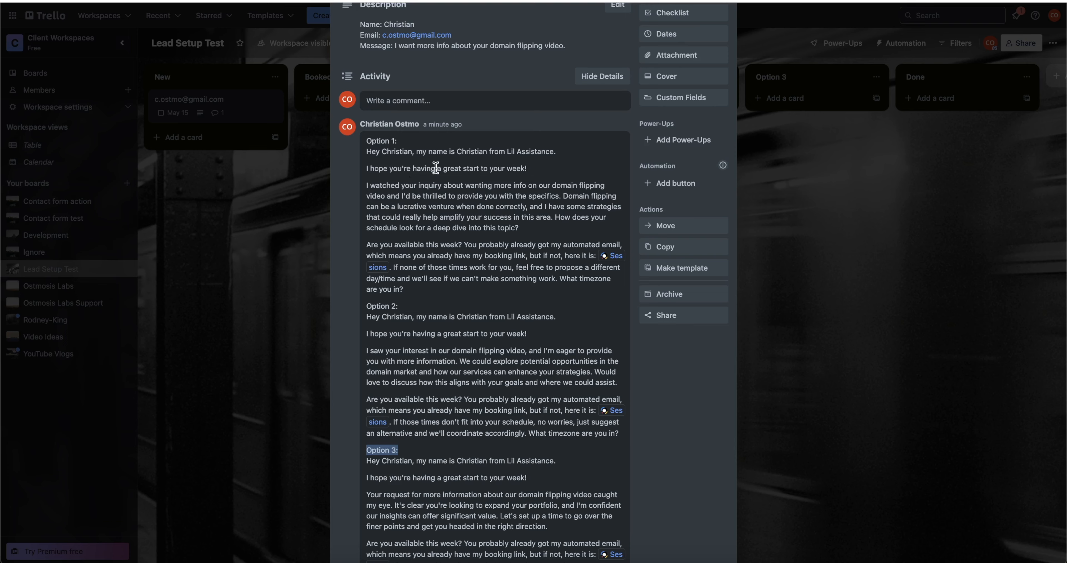
# Highlight a line in the lead card's generated email options comment.
pyautogui.moveTo(443, 169); pyautogui.dragTo(366, 171)
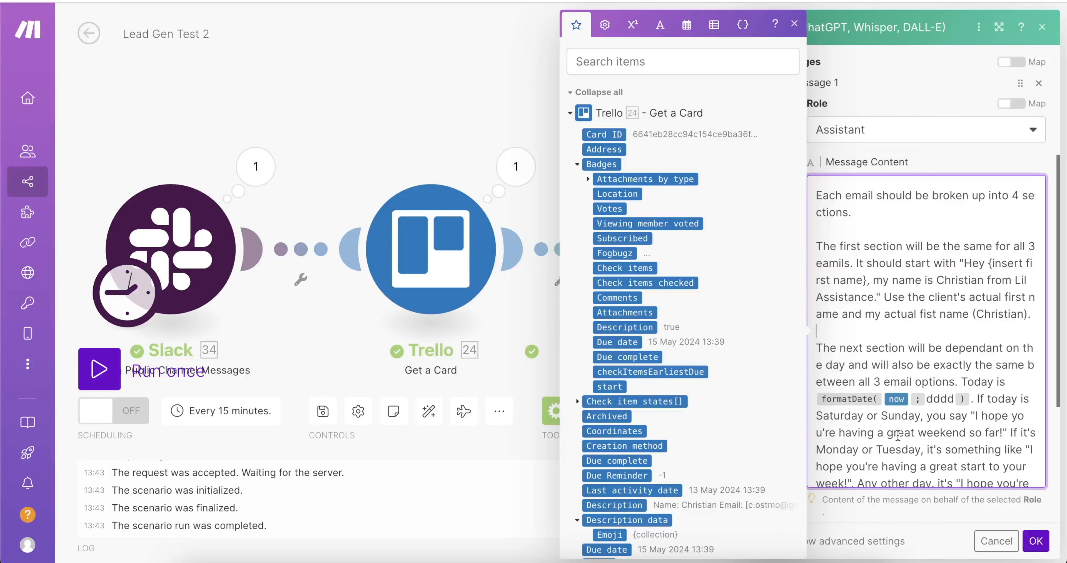
# Review the prompt's day-dependent rules: the weekend greeting and Monday or Tuesday conditions.
pyautogui.moveTo(830, 348); pyautogui.dragTo(909, 382)
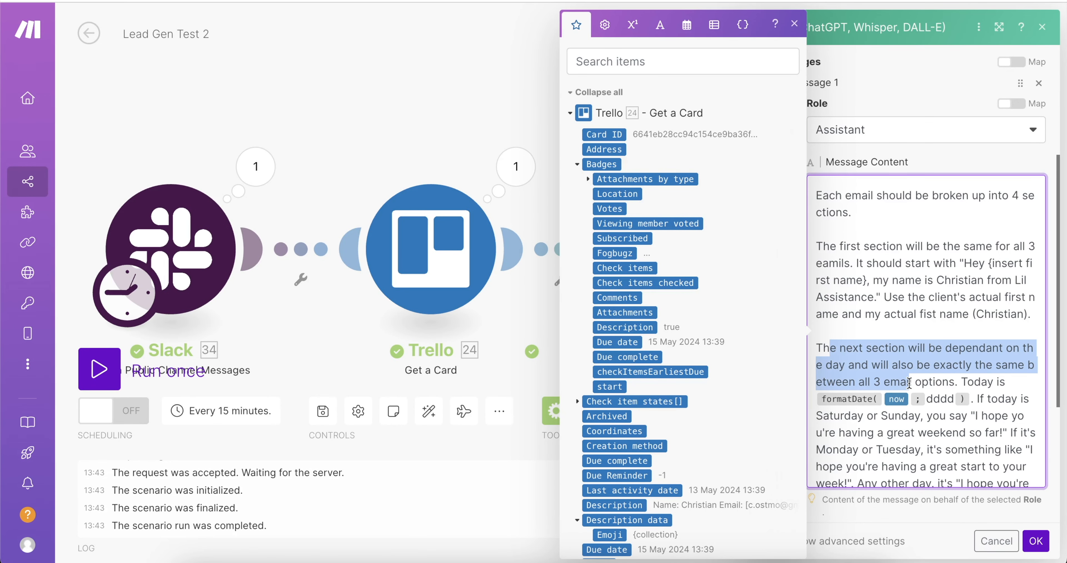
pyautogui.click(872, 350)
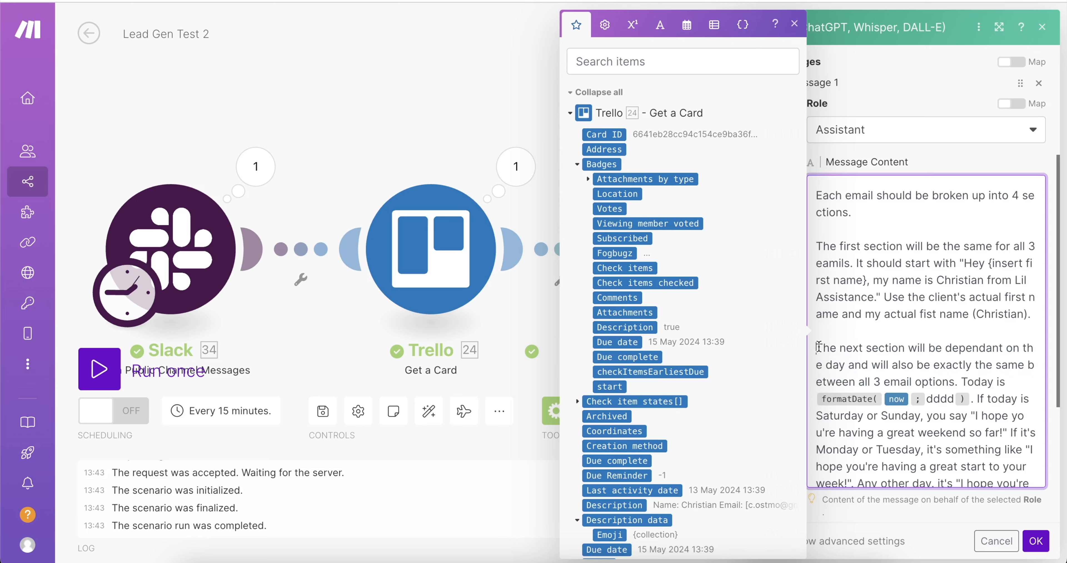
pyautogui.moveTo(817, 347); pyautogui.dragTo(936, 382)
pyautogui.click(940, 366)
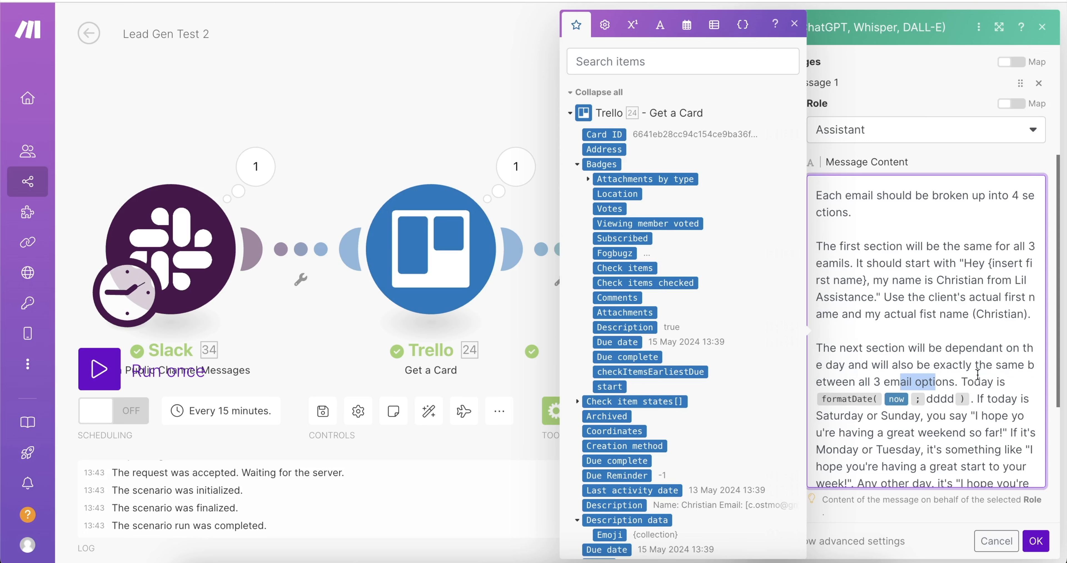
pyautogui.click(971, 400)
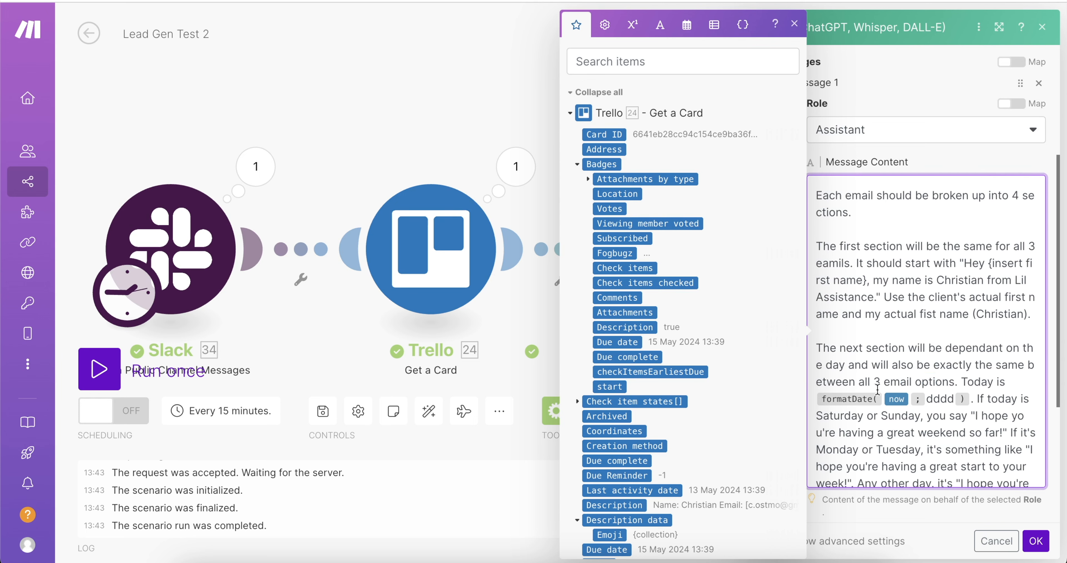
pyautogui.scroll(-2, 1007, 413)
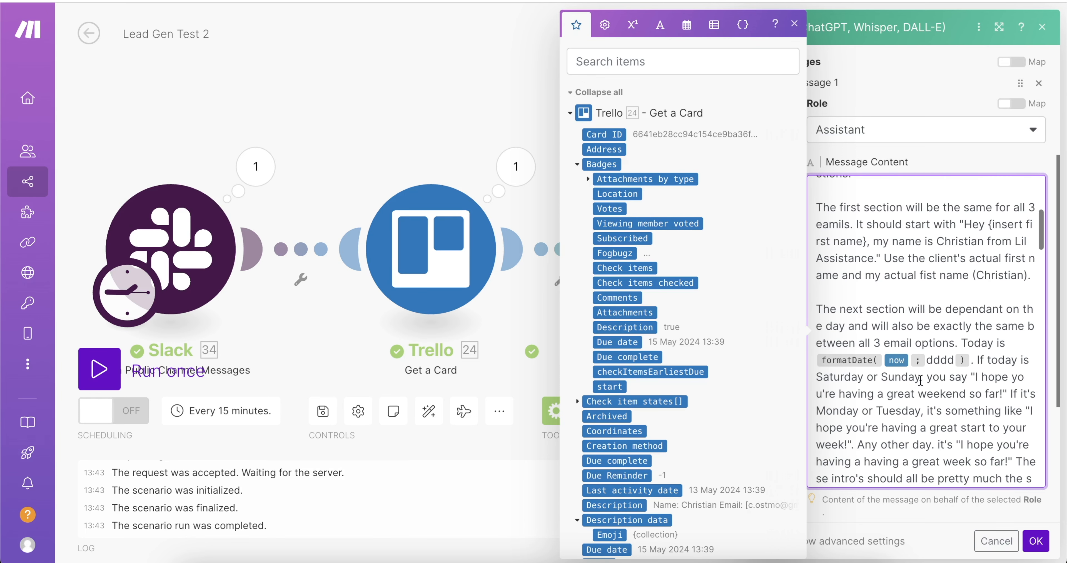
pyautogui.moveTo(922, 378); pyautogui.dragTo(877, 378)
pyautogui.moveTo(962, 377); pyautogui.dragTo(933, 377)
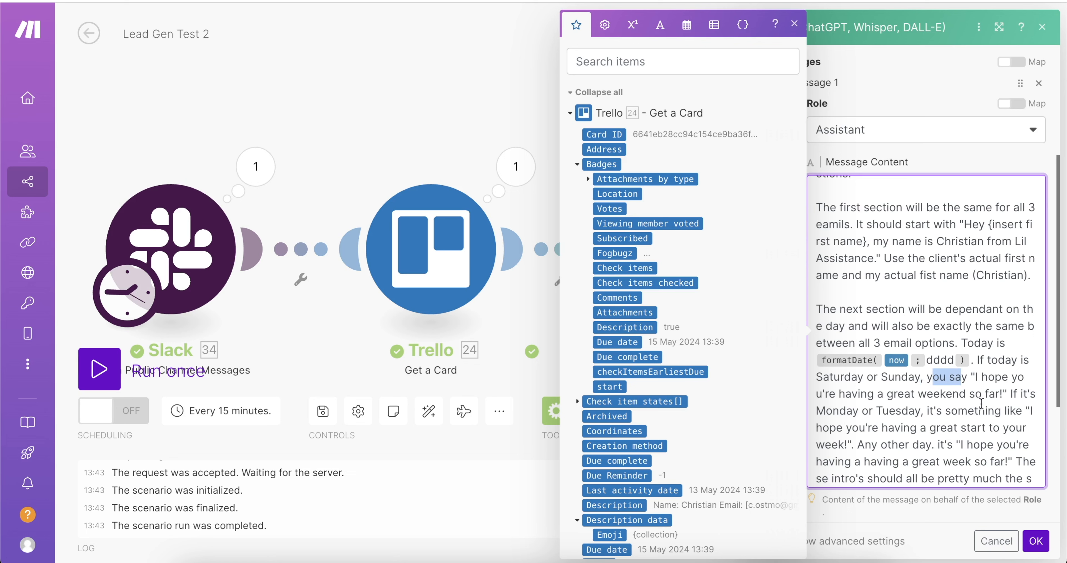
pyautogui.moveTo(921, 411); pyautogui.dragTo(858, 411)
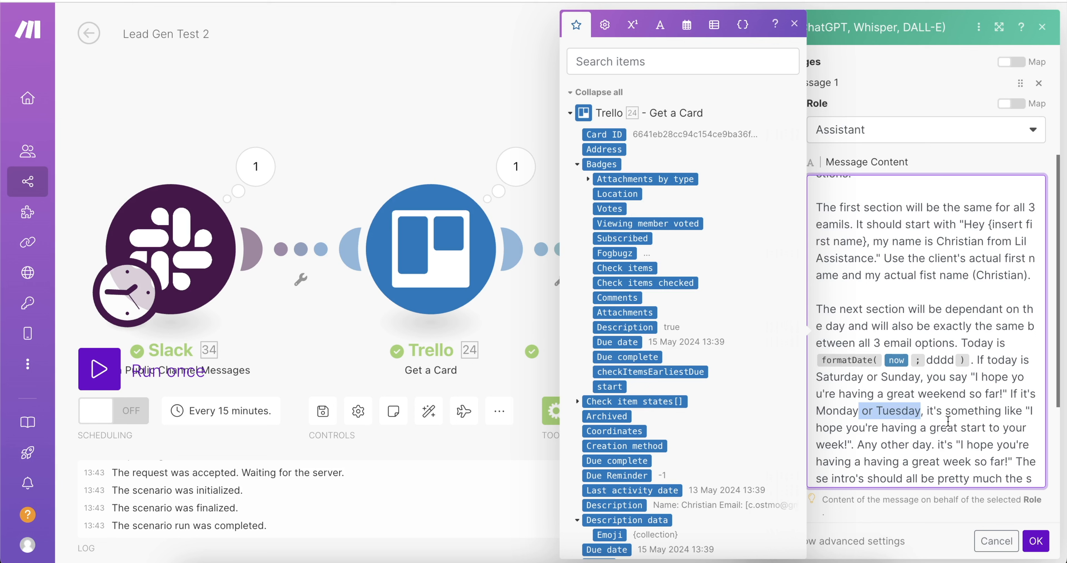
pyautogui.scroll(-1, 955, 426)
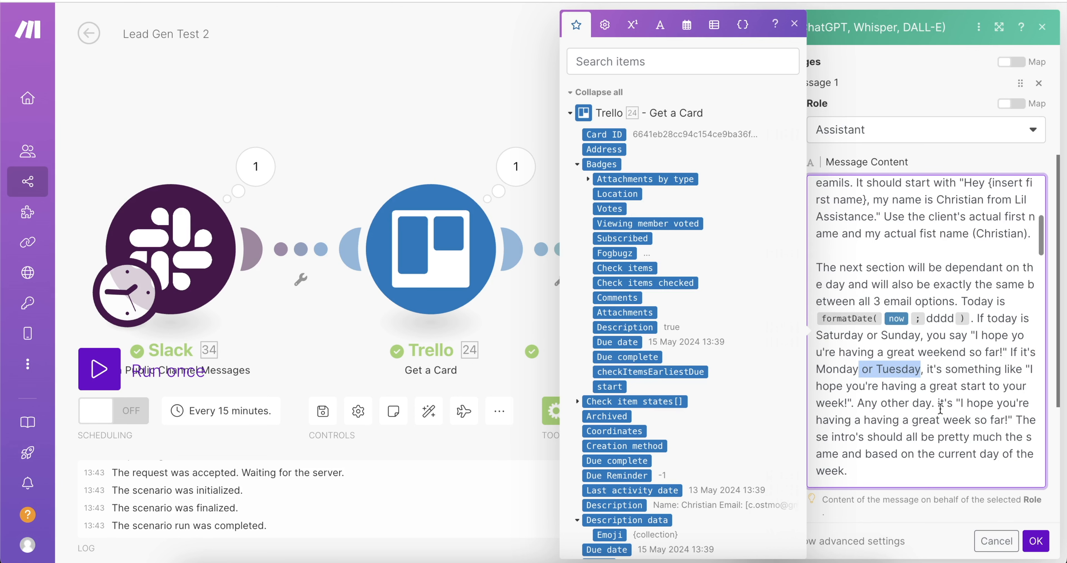
pyautogui.moveTo(940, 408); pyautogui.dragTo(882, 408)
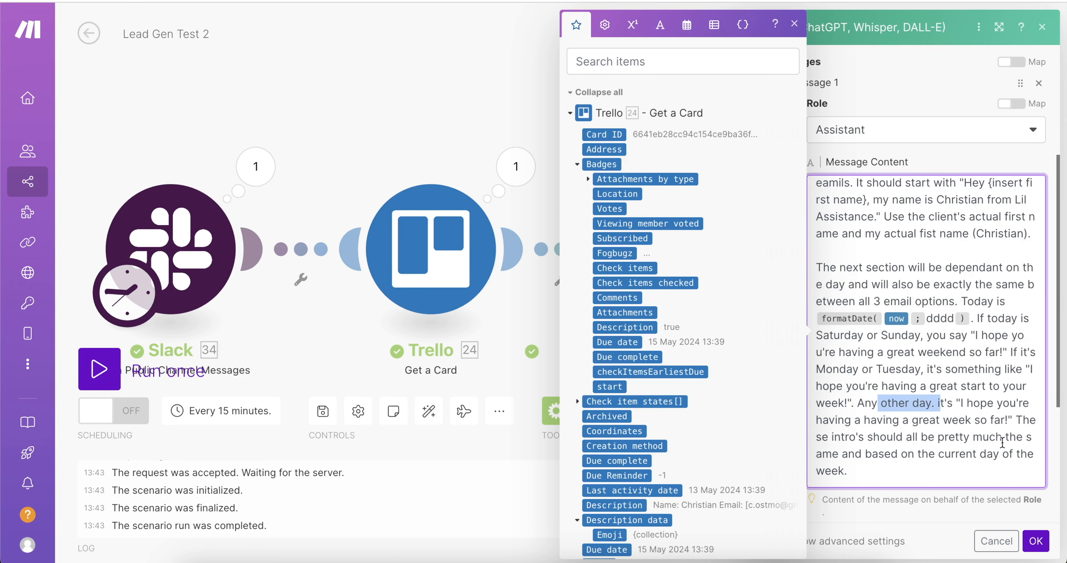
# Review the prompt's booking link and closing paragraph.
pyautogui.click(1036, 541)
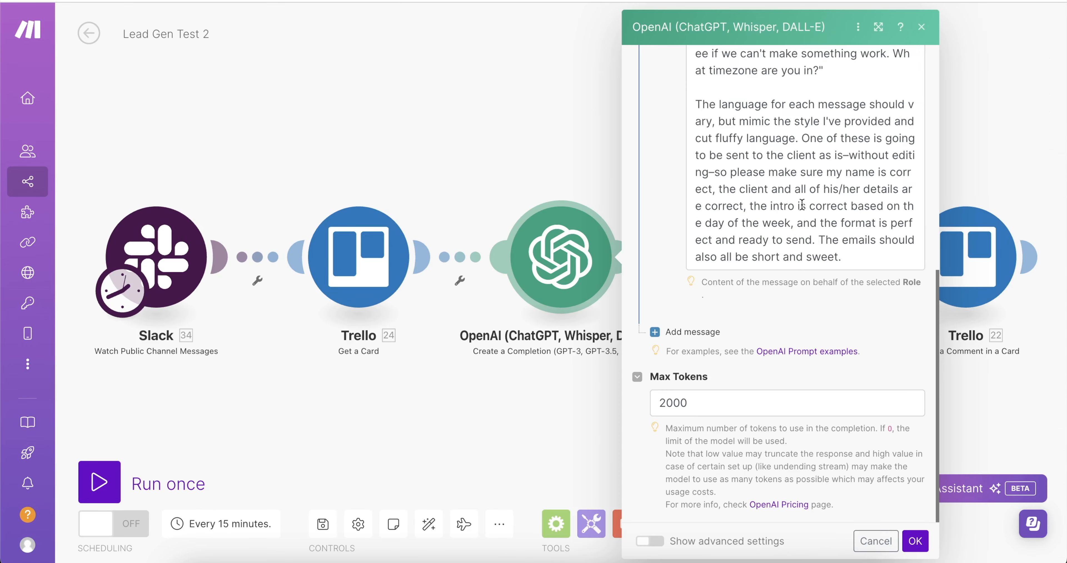
pyautogui.scroll(10, 880, 188)
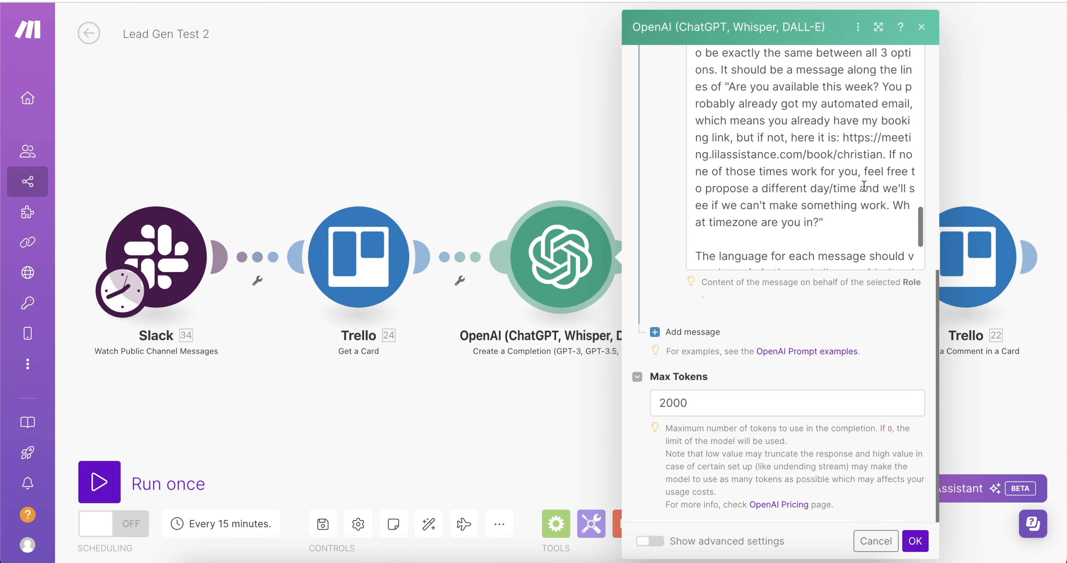
pyautogui.click(880, 188)
pyautogui.moveTo(837, 205); pyautogui.dragTo(884, 222)
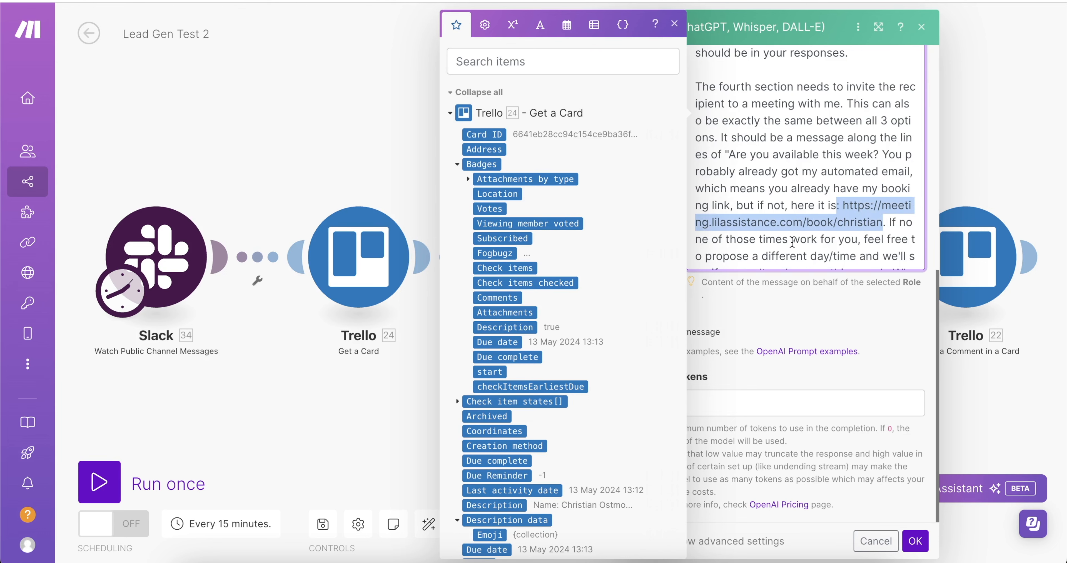
pyautogui.scroll(-5, 824, 205)
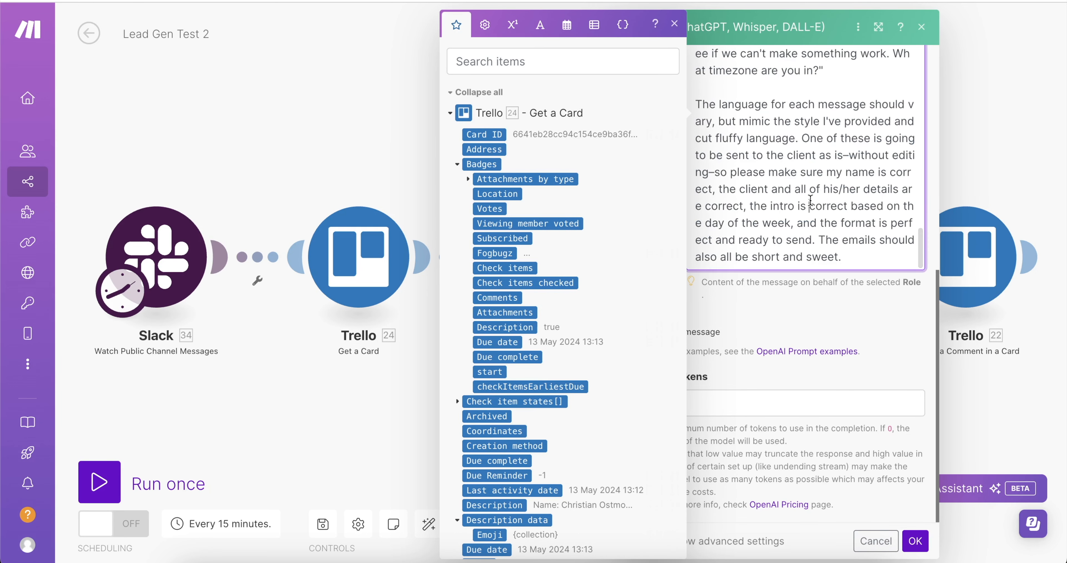
pyautogui.click(810, 200)
pyautogui.click(878, 310)
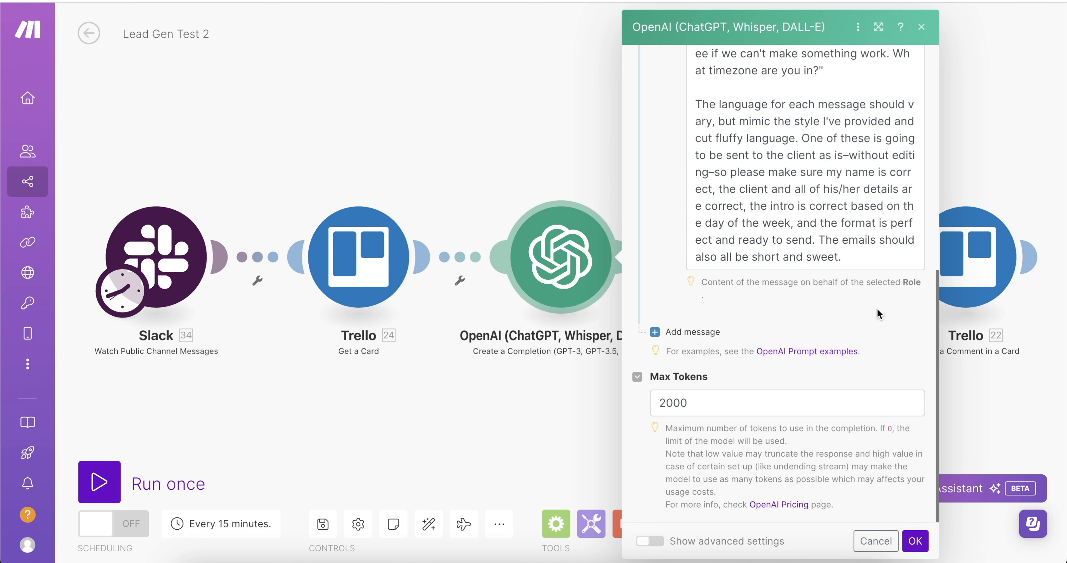
# Confirm Max Tokens is 2000 and view the full four-step scenario.
pyautogui.click(779, 398)
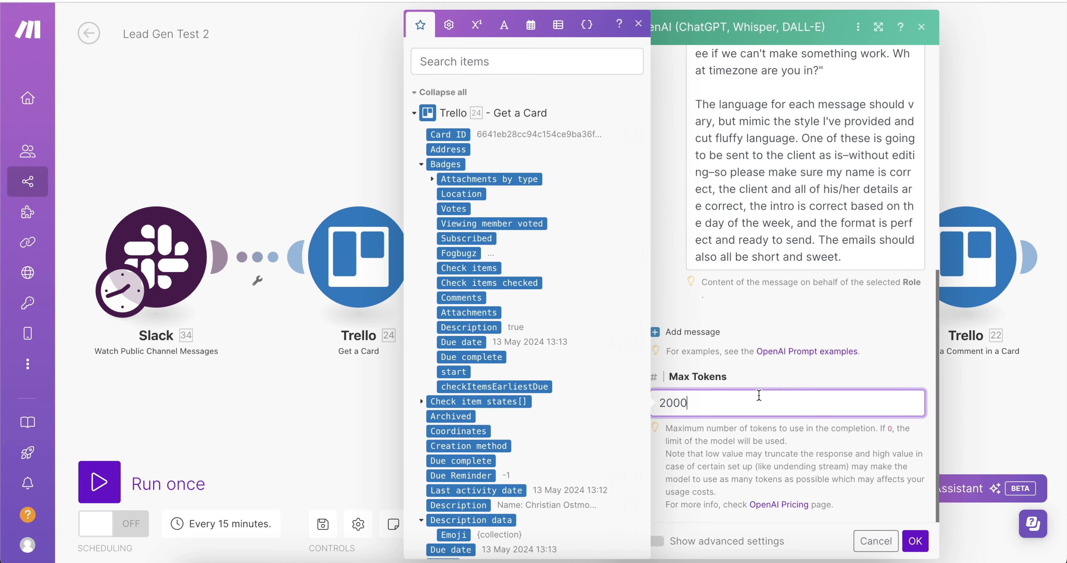
pyautogui.click(826, 445)
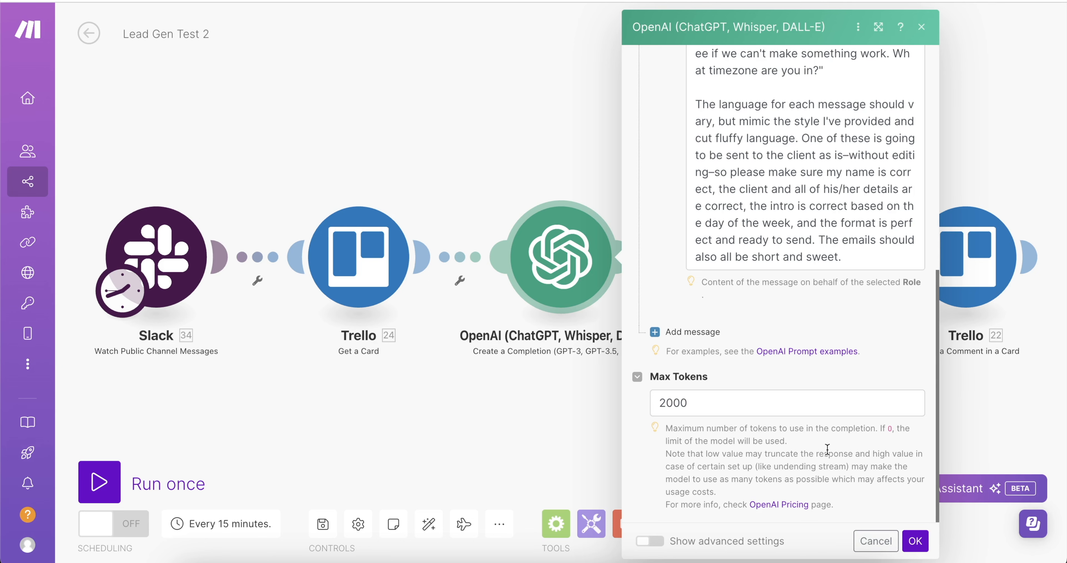
pyautogui.scroll(10, 827, 449)
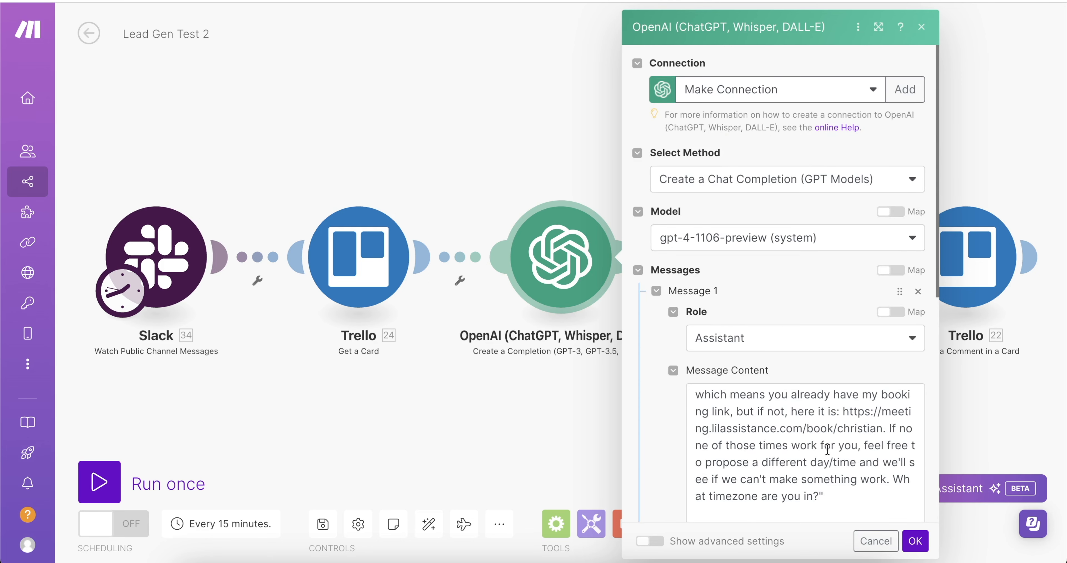
pyautogui.scroll(-6, 826, 449)
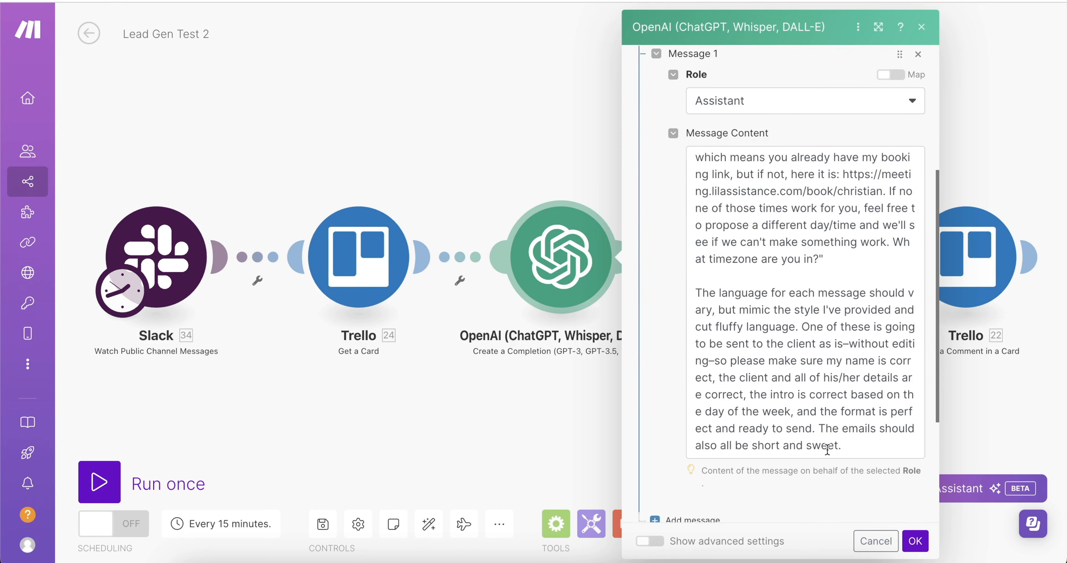
pyautogui.scroll(-5, 828, 449)
# Confirm the Trello comment maps the OpenAI message content, then save and run the scenario once.
pyautogui.click(915, 541)
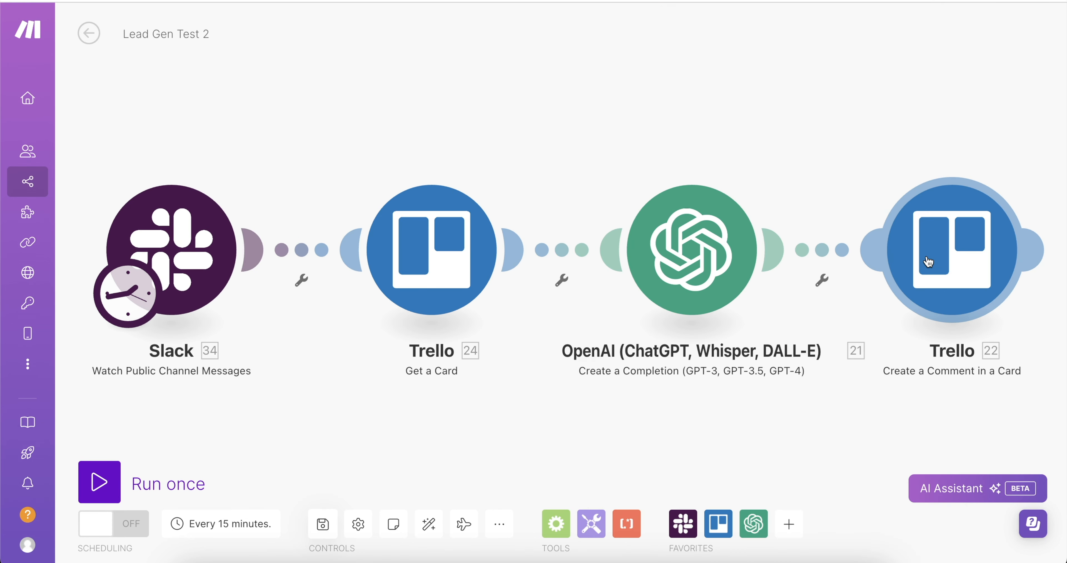
pyautogui.click(929, 261)
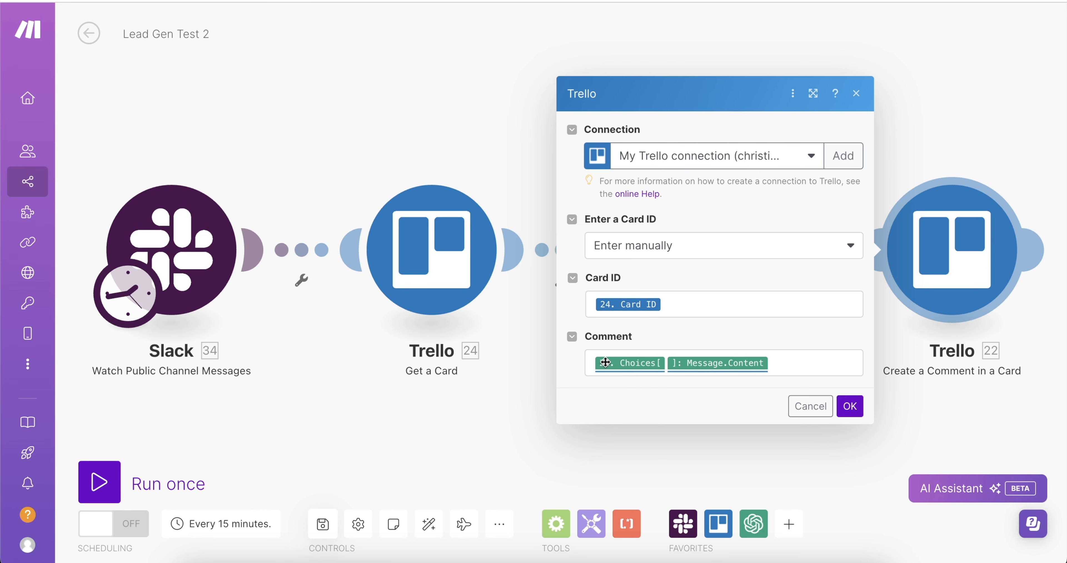
pyautogui.click(775, 358)
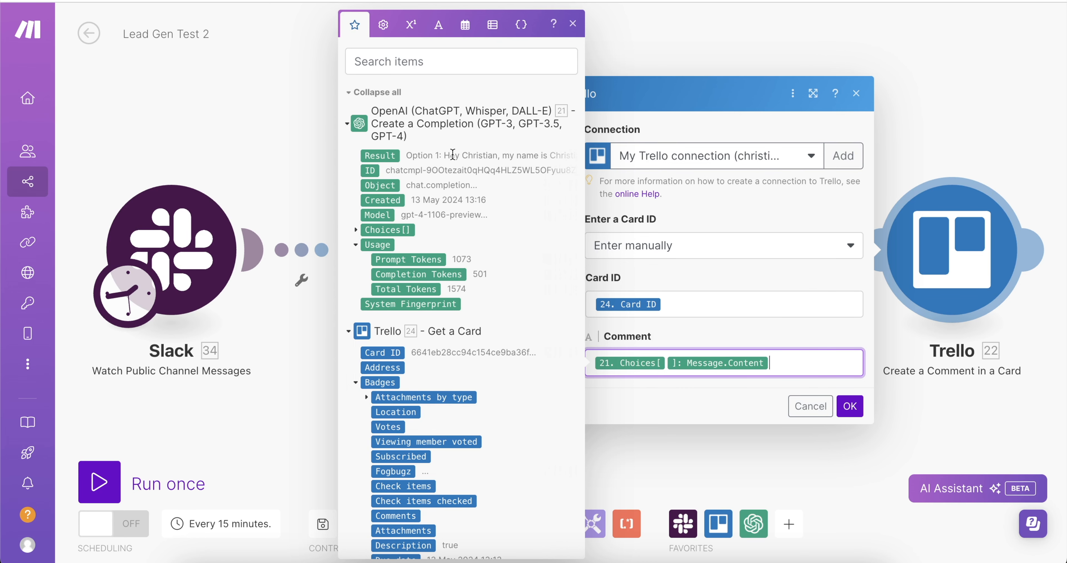
pyautogui.click(850, 406)
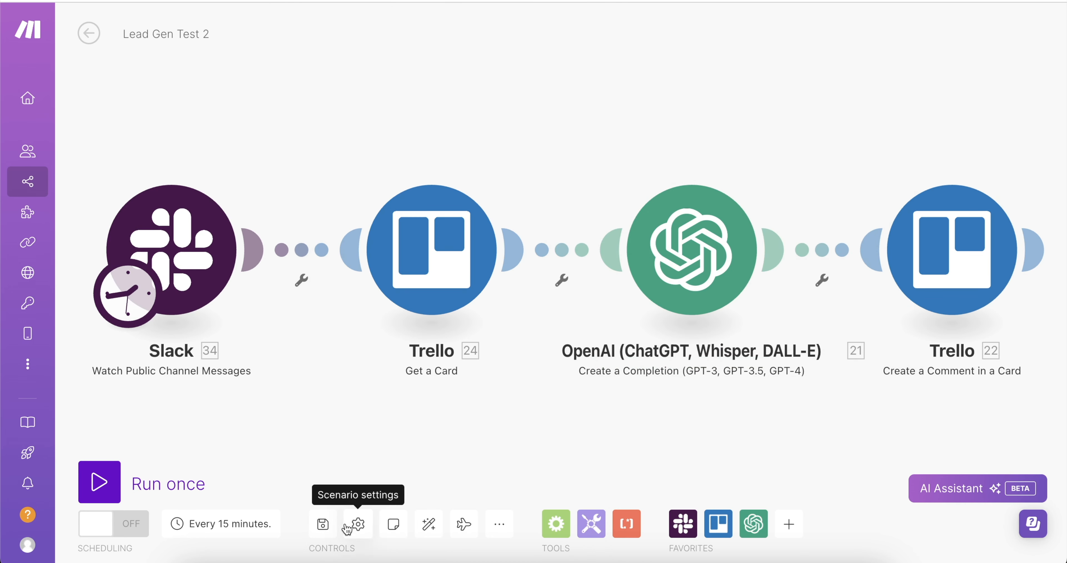
pyautogui.click(324, 525)
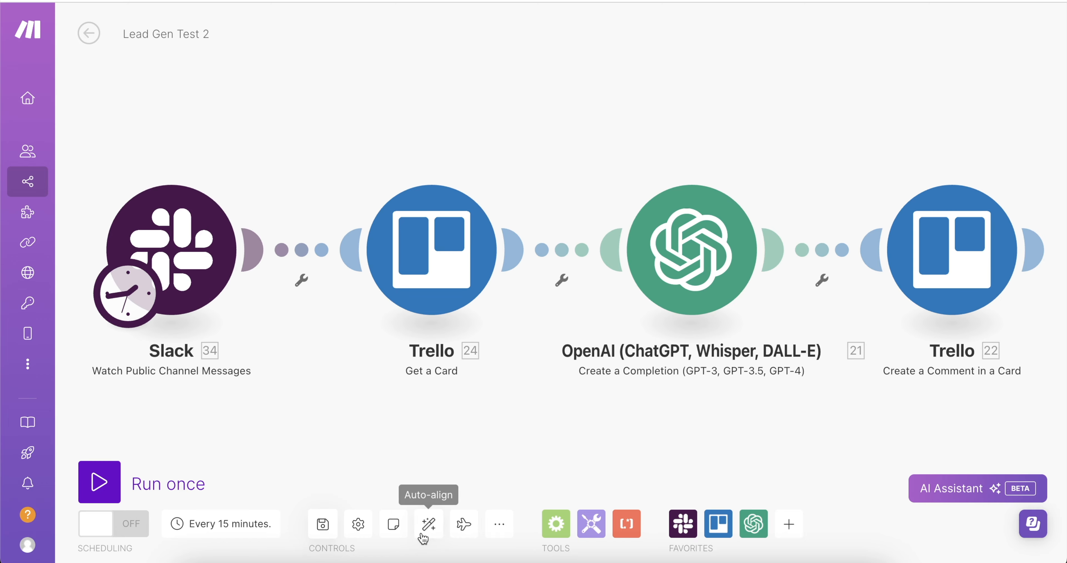
pyautogui.click(167, 487)
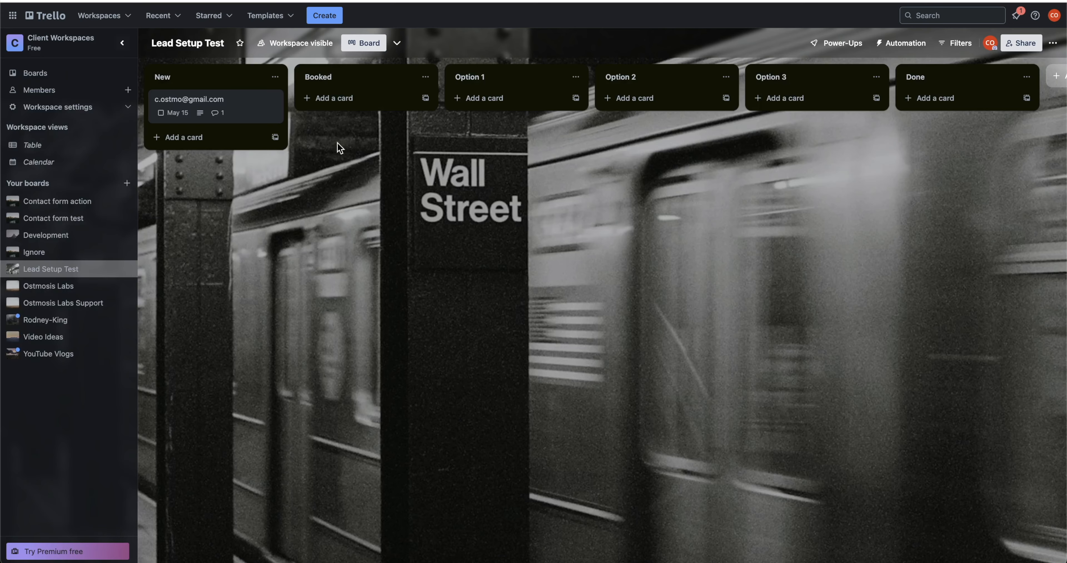
# Open the new lead card and scroll through its comment, highlighting the Option 2 greeting.
pyautogui.click(215, 114)
pyautogui.scroll(-2, 580, 302)
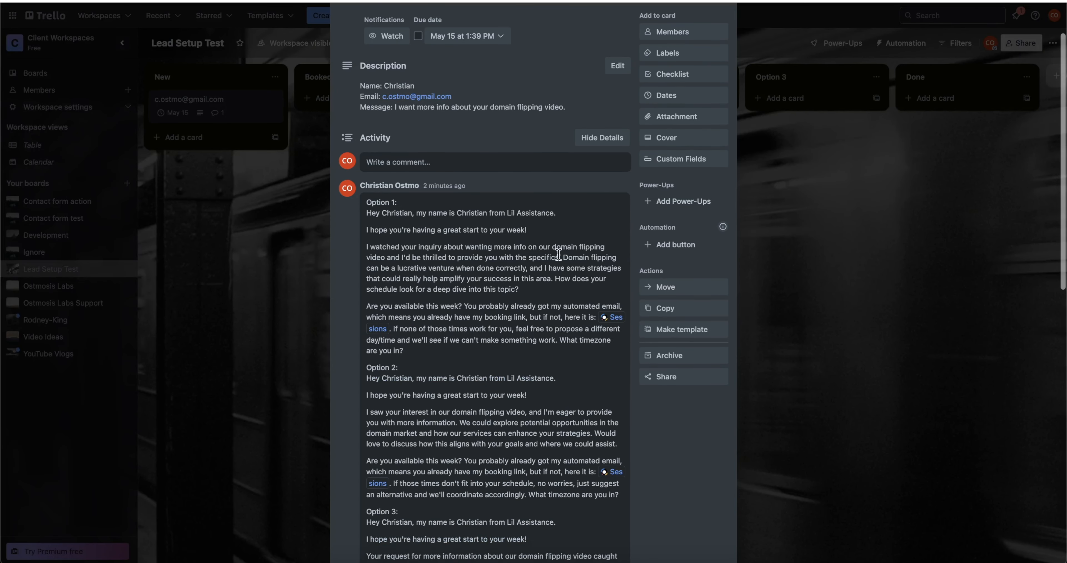
pyautogui.moveTo(546, 212); pyautogui.dragTo(397, 223)
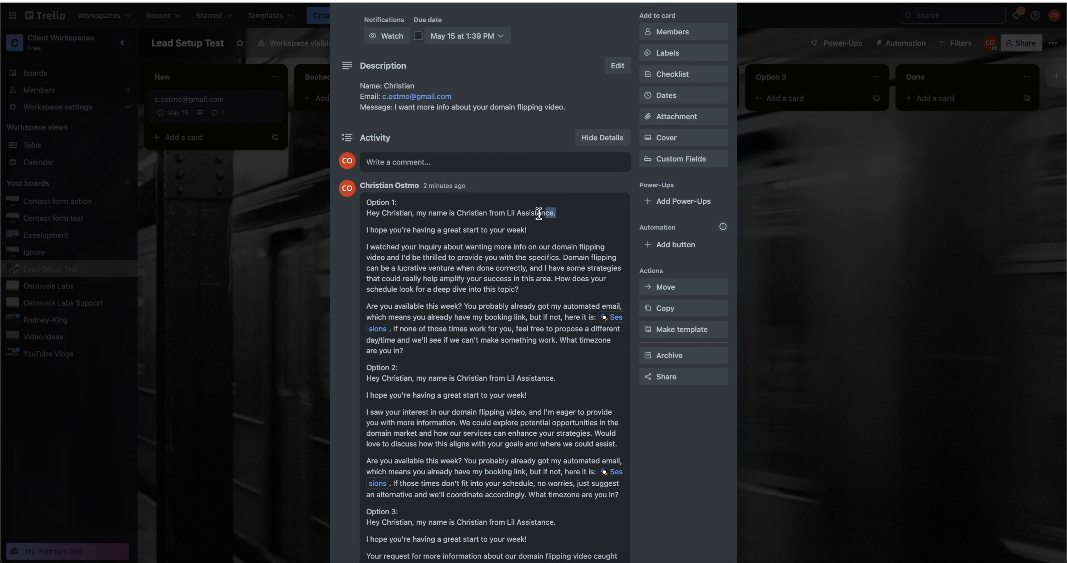
pyautogui.moveTo(553, 377); pyautogui.dragTo(393, 387)
pyautogui.scroll(-6, 393, 387)
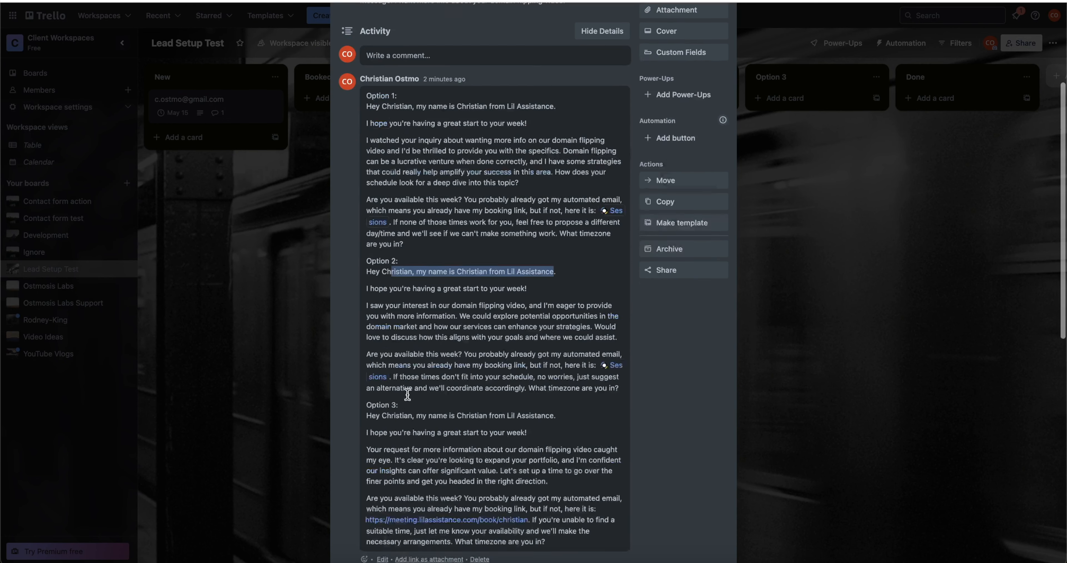
pyautogui.moveTo(475, 316); pyautogui.dragTo(387, 316)
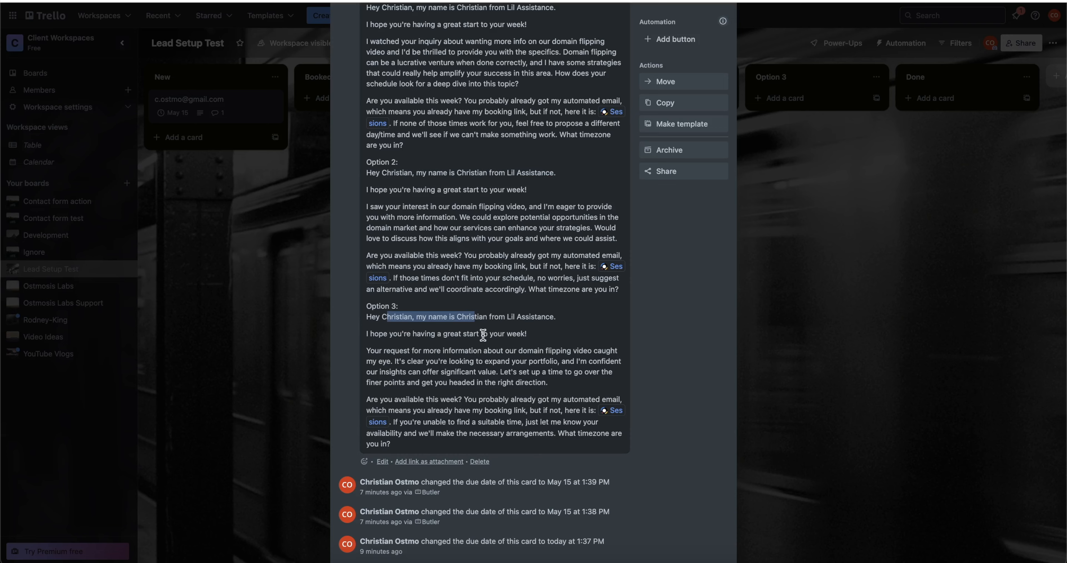
pyautogui.scroll(7, 483, 334)
pyautogui.moveTo(442, 270); pyautogui.dragTo(357, 278)
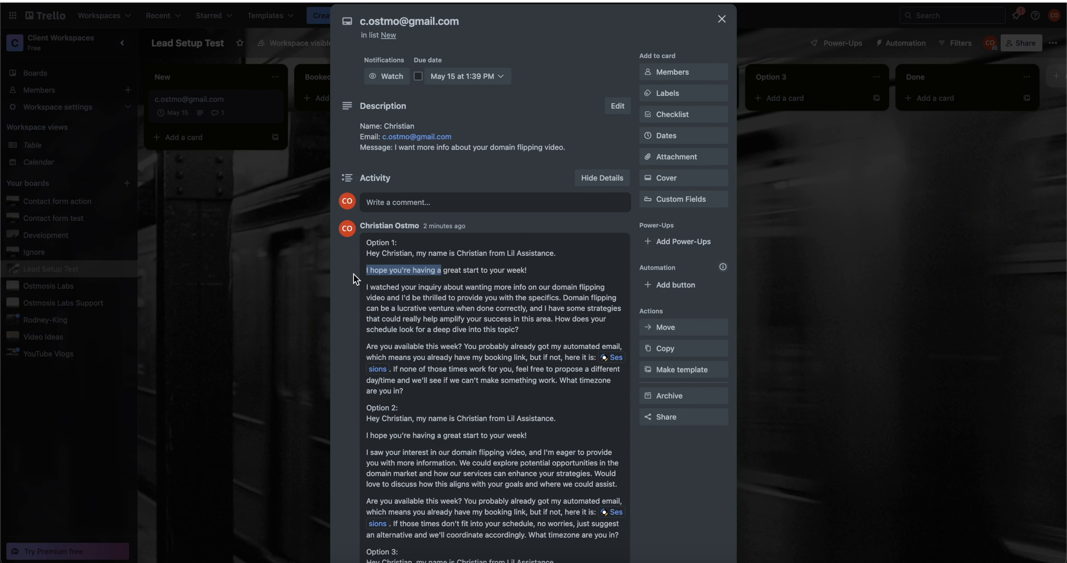
# Highlight parts of Option 1's week greeting and Option 2's opening paragraph to read them.
pyautogui.click(435, 268)
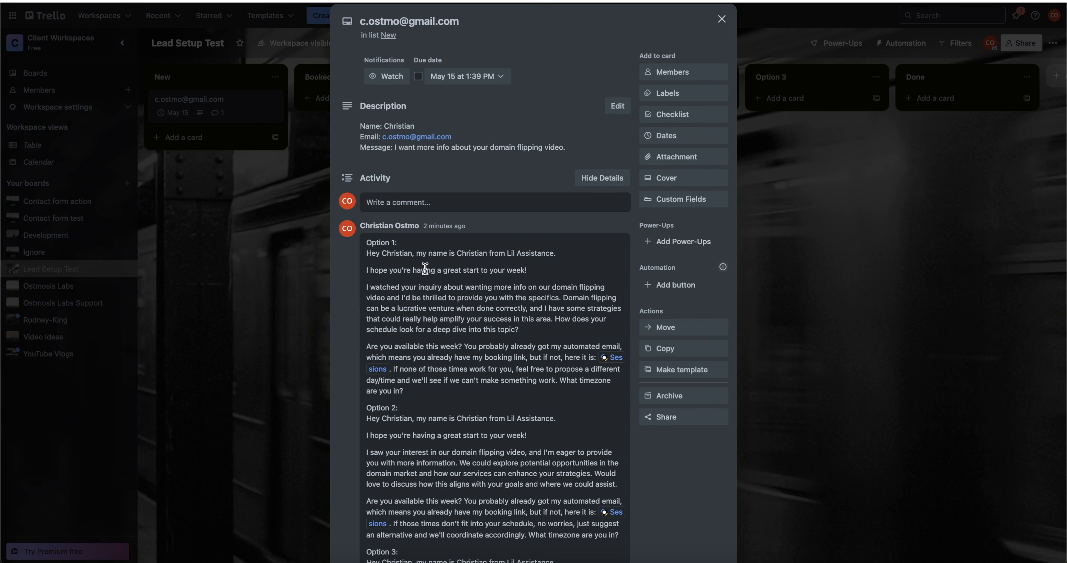
pyautogui.moveTo(366, 270); pyautogui.dragTo(451, 269)
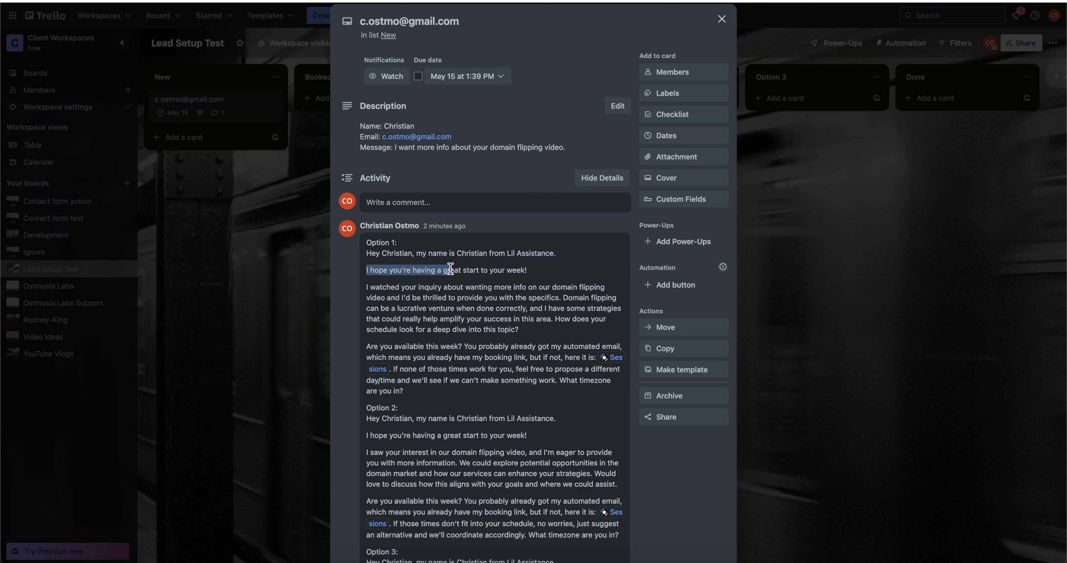
pyautogui.doubleClick(534, 270)
pyautogui.scroll(-5, 511, 335)
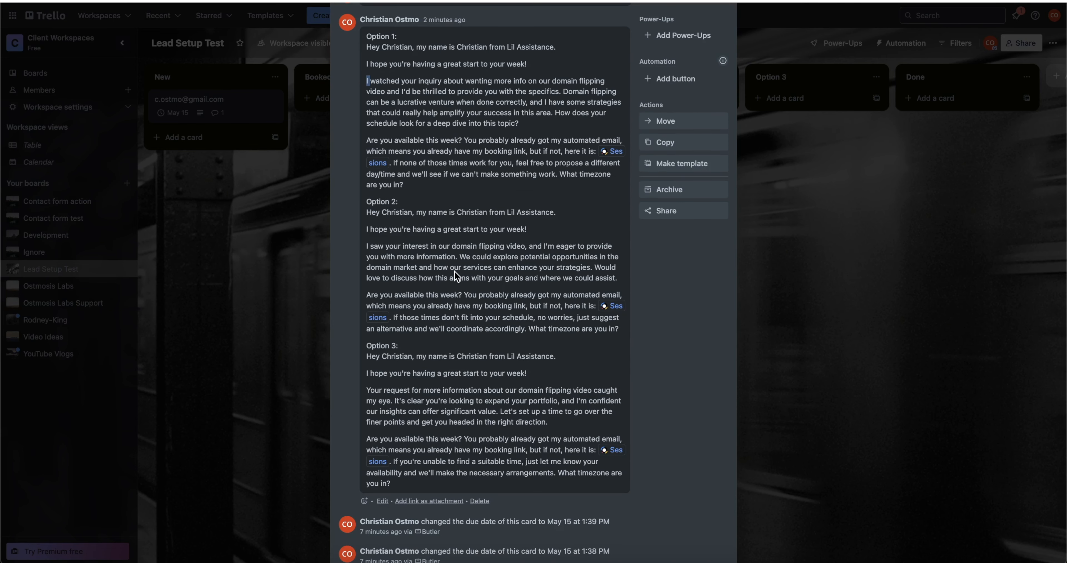
pyautogui.moveTo(500, 246); pyautogui.dragTo(401, 242)
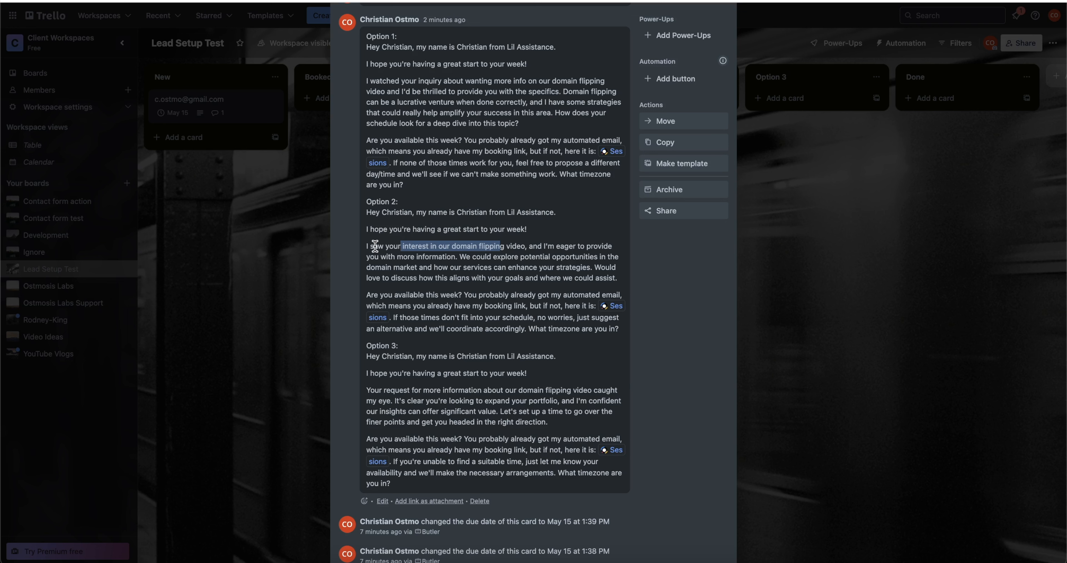
pyautogui.click(369, 245)
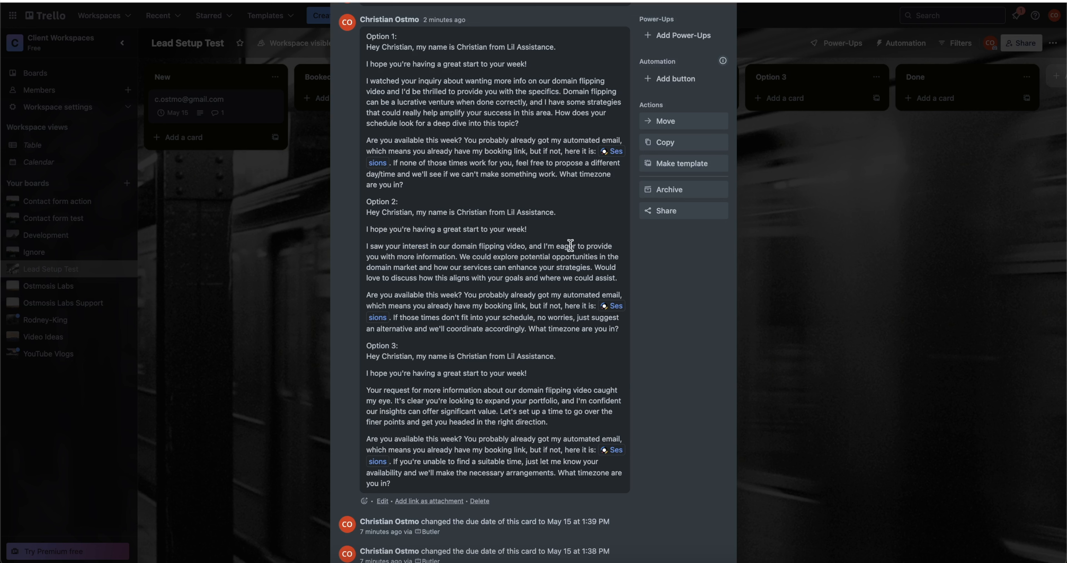
pyautogui.moveTo(548, 245)
pyautogui.mouseDown()
pyautogui.moveTo(571, 247)
pyautogui.moveTo(562, 258)
pyautogui.mouseUp()
pyautogui.click(489, 267)
pyautogui.moveTo(492, 268); pyautogui.dragTo(576, 277)
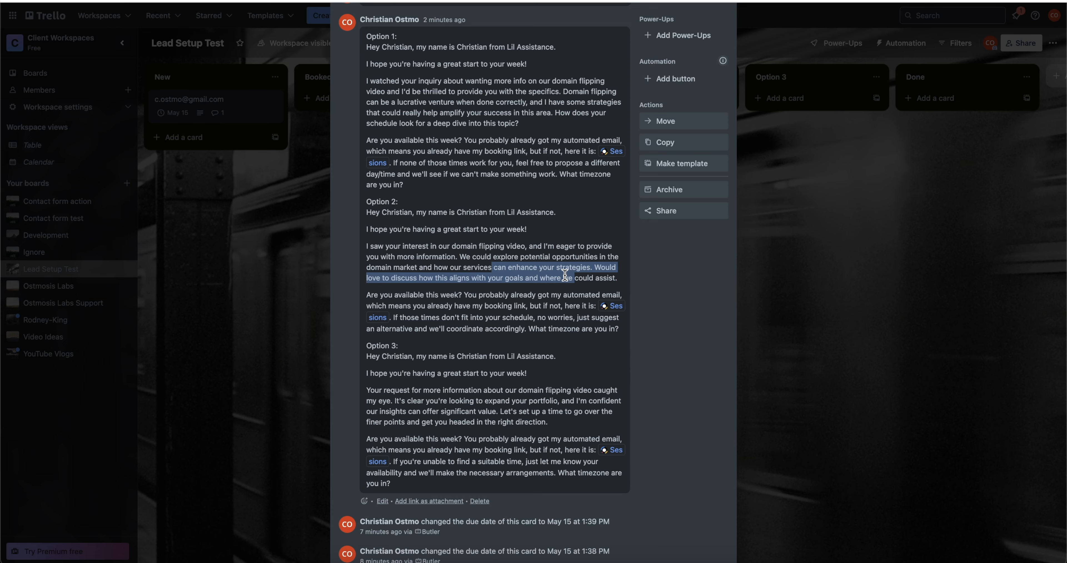
pyautogui.scroll(5, 597, 283)
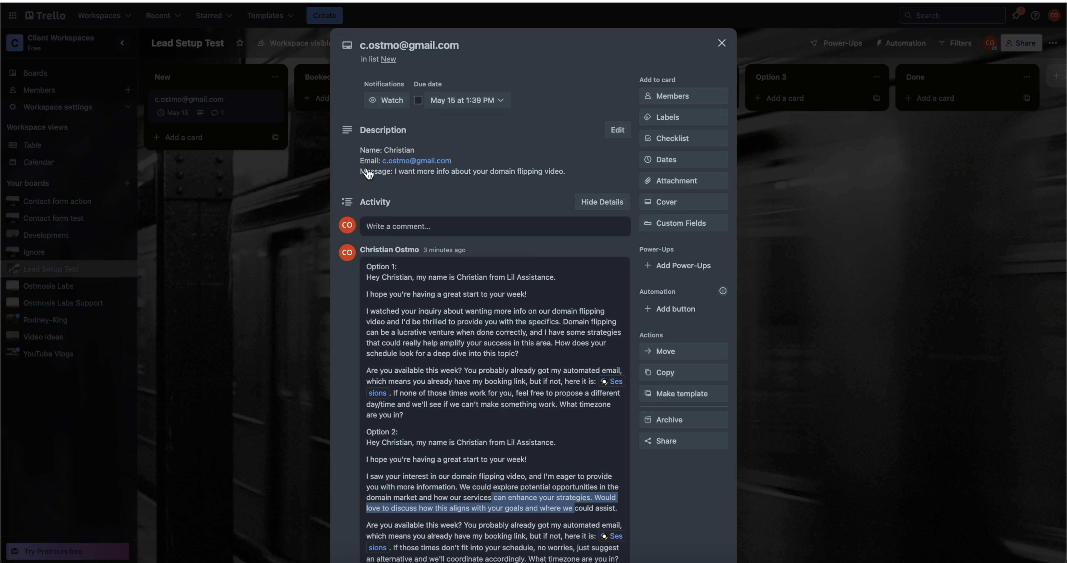
# Scroll down to Option 3 and open its Sessions booking link.
pyautogui.scroll(-2, 481, 299)
pyautogui.moveTo(438, 399); pyautogui.dragTo(385, 388)
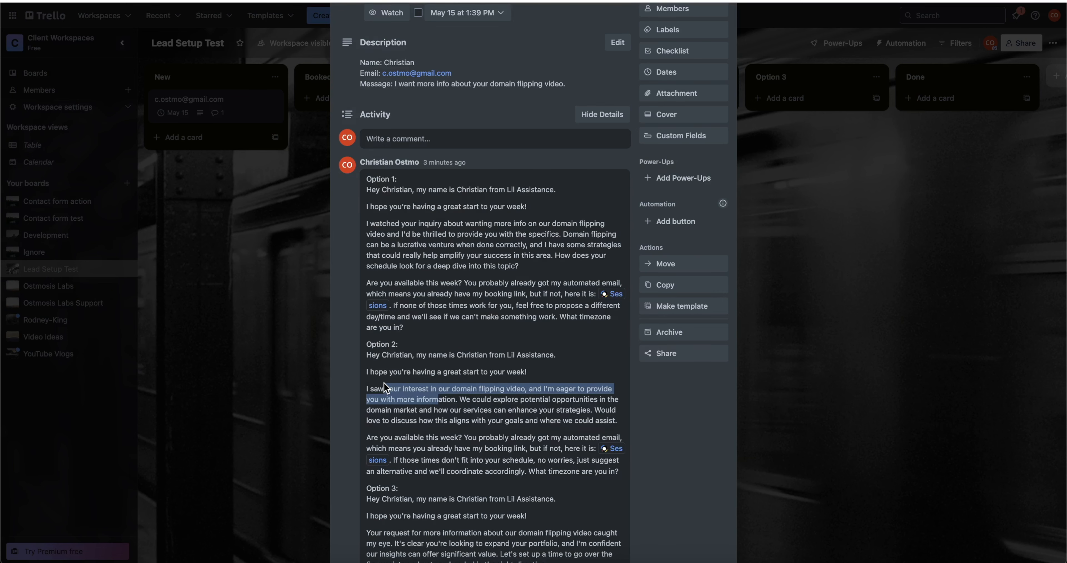
pyautogui.scroll(-2, 385, 389)
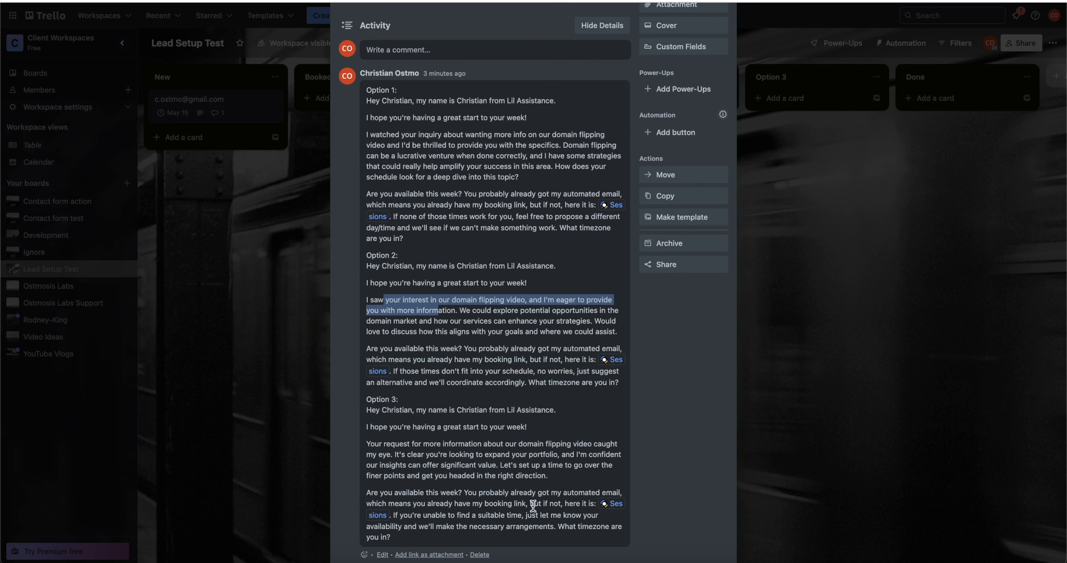
pyautogui.moveTo(469, 492); pyautogui.dragTo(493, 502)
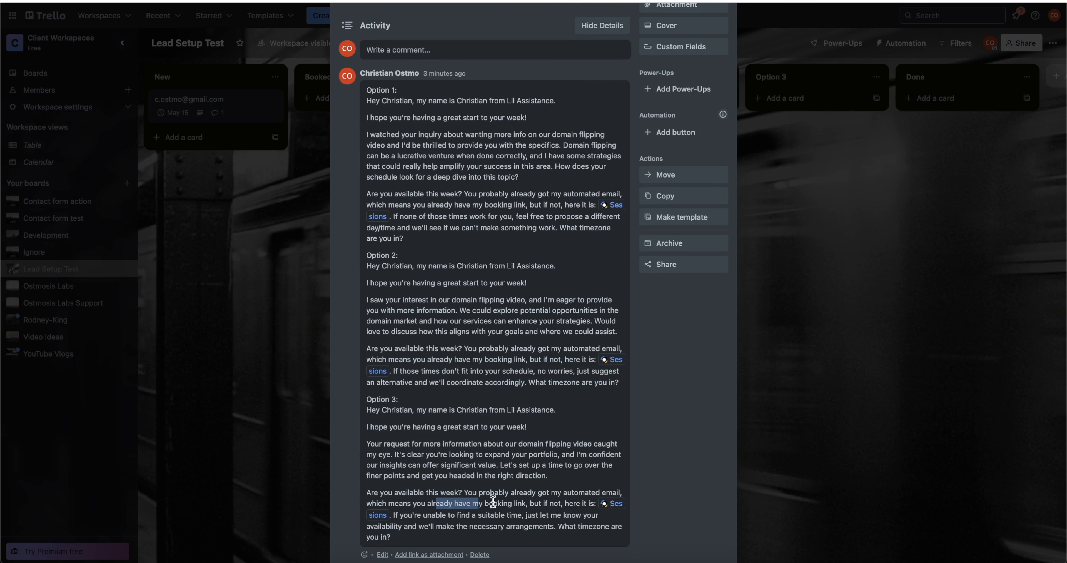
pyautogui.scroll(-1, 565, 503)
pyautogui.click(586, 491)
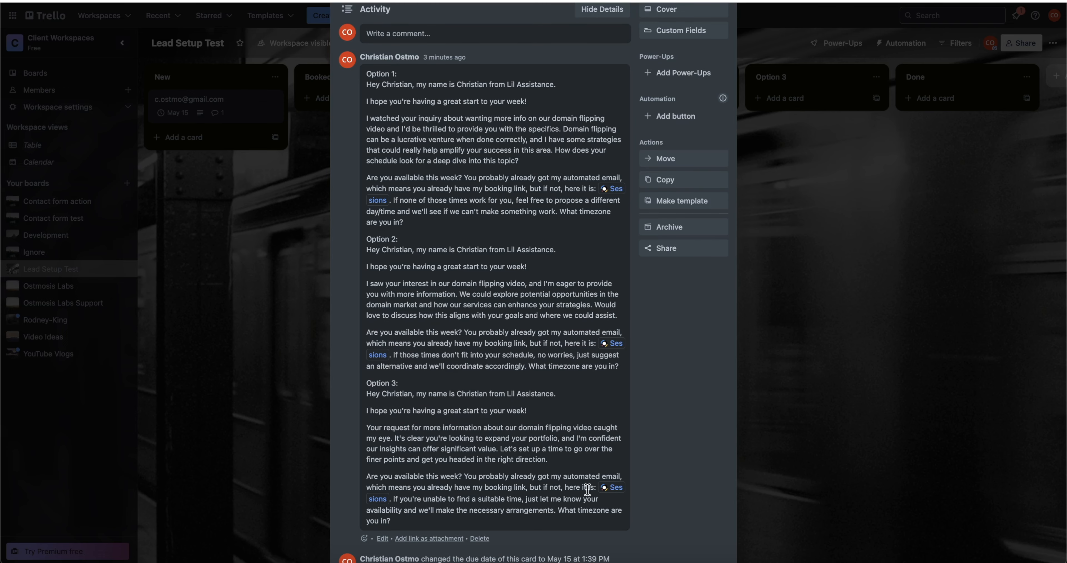
pyautogui.click(610, 487)
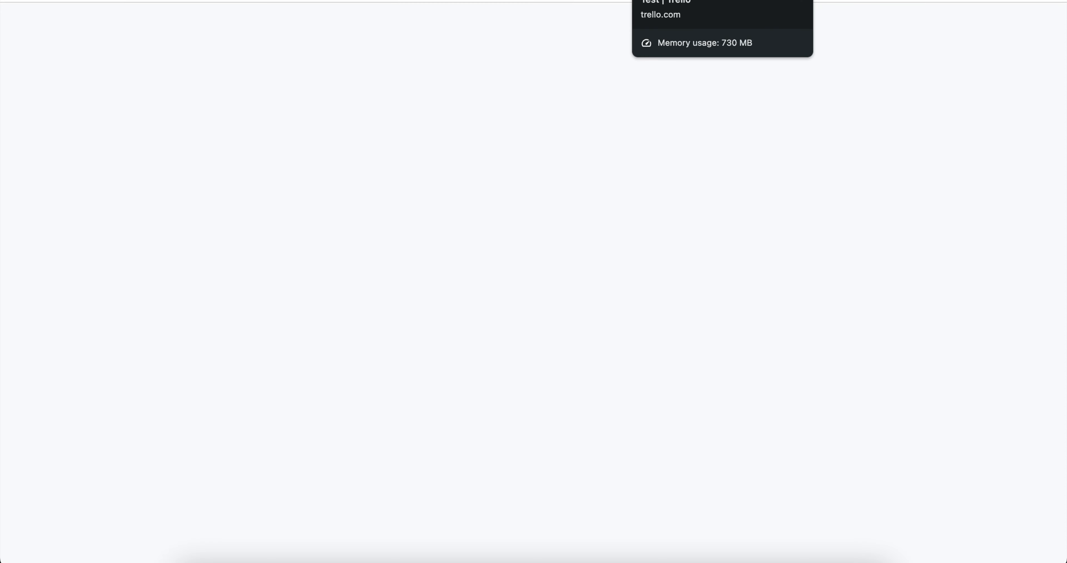
# Return to the Trello card, read Options 1 to 3 in its comment, then close it.
pyautogui.click(663, 0)
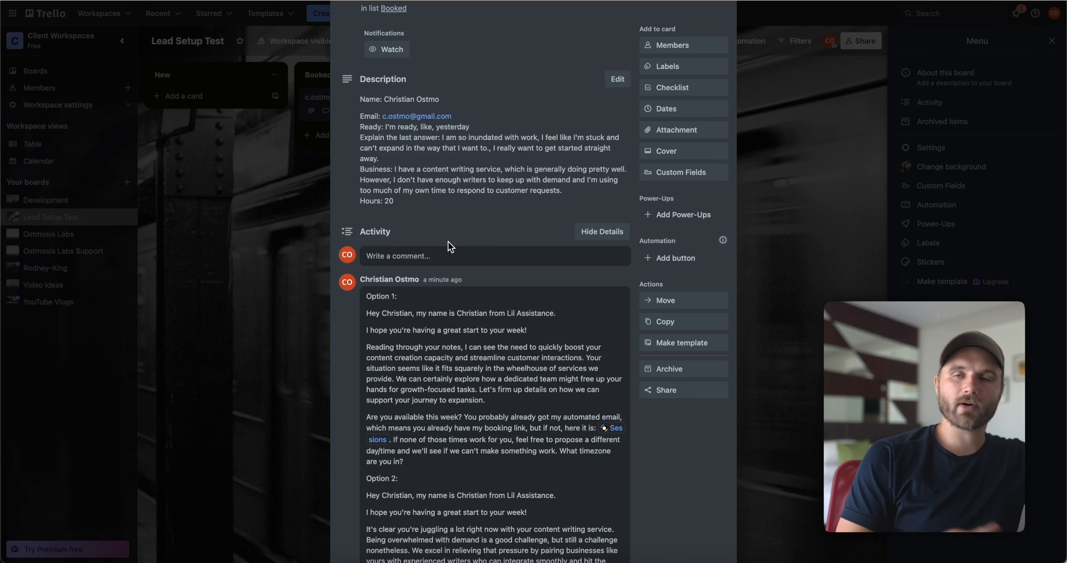
pyautogui.moveTo(599, 390); pyautogui.dragTo(422, 330)
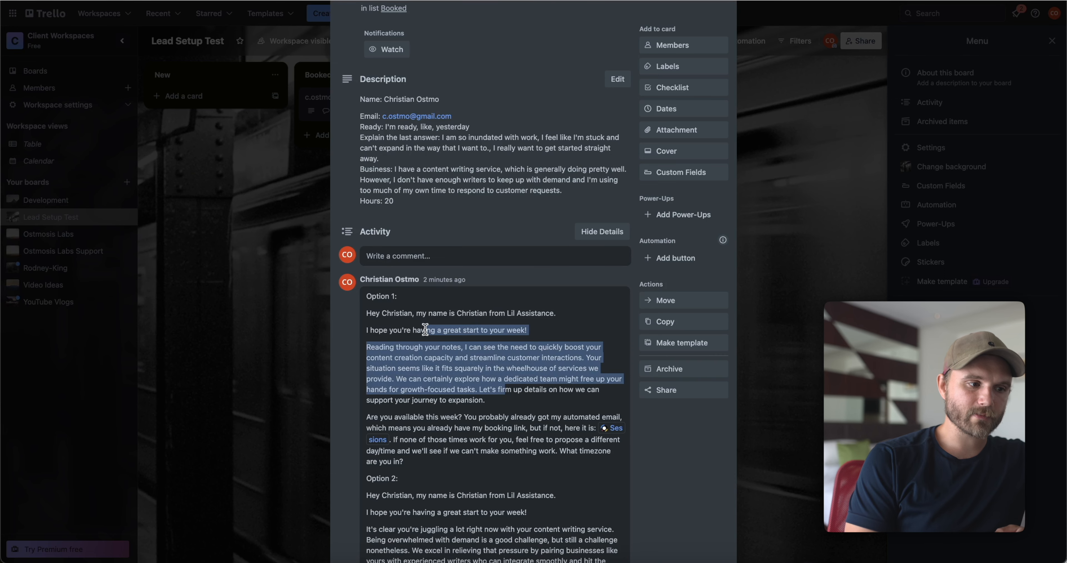
pyautogui.scroll(-10, 456, 383)
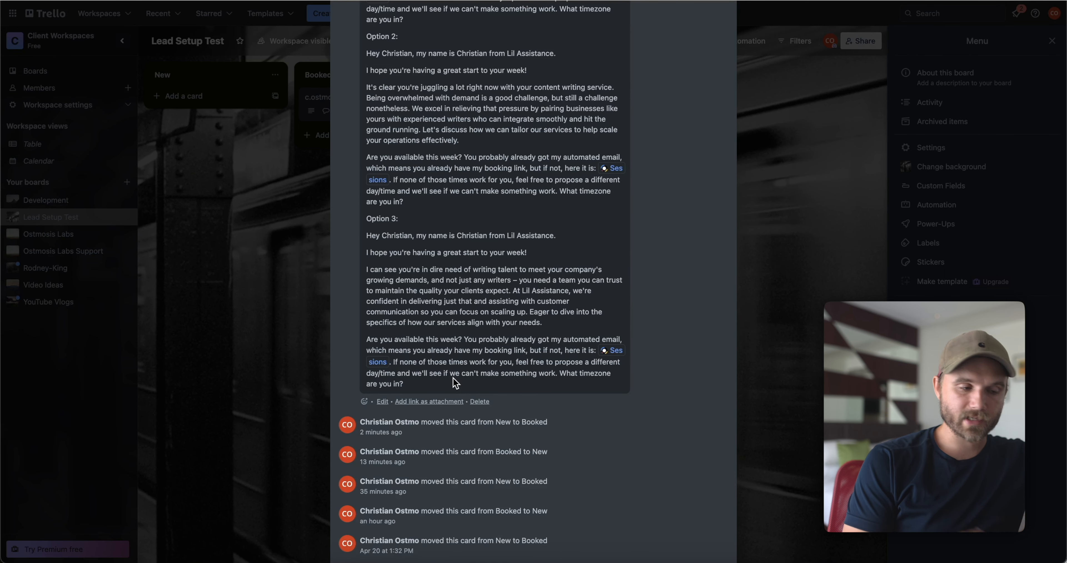
pyautogui.scroll(1, 454, 380)
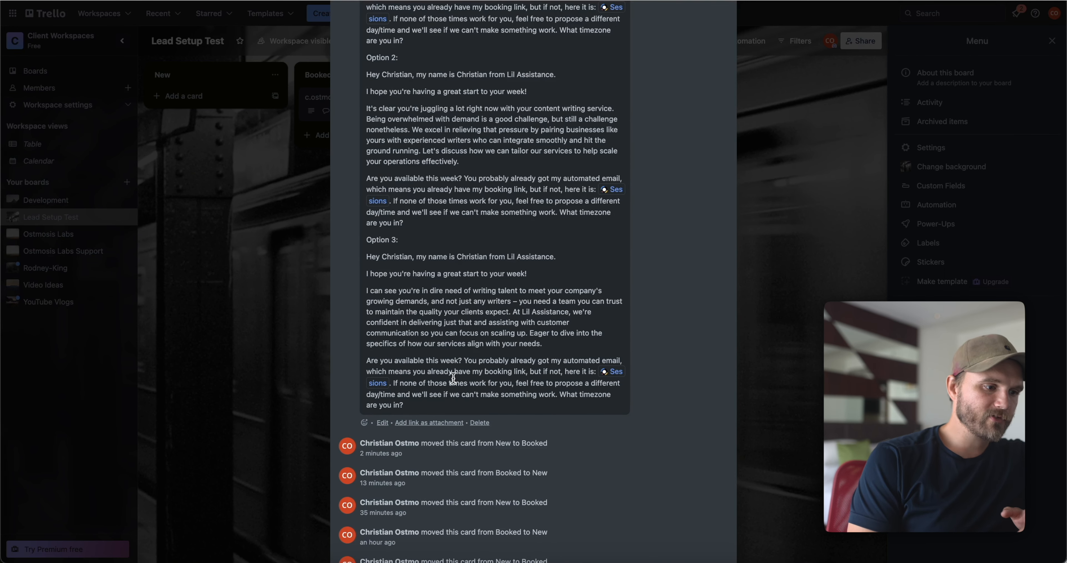
pyautogui.scroll(2, 400, 448)
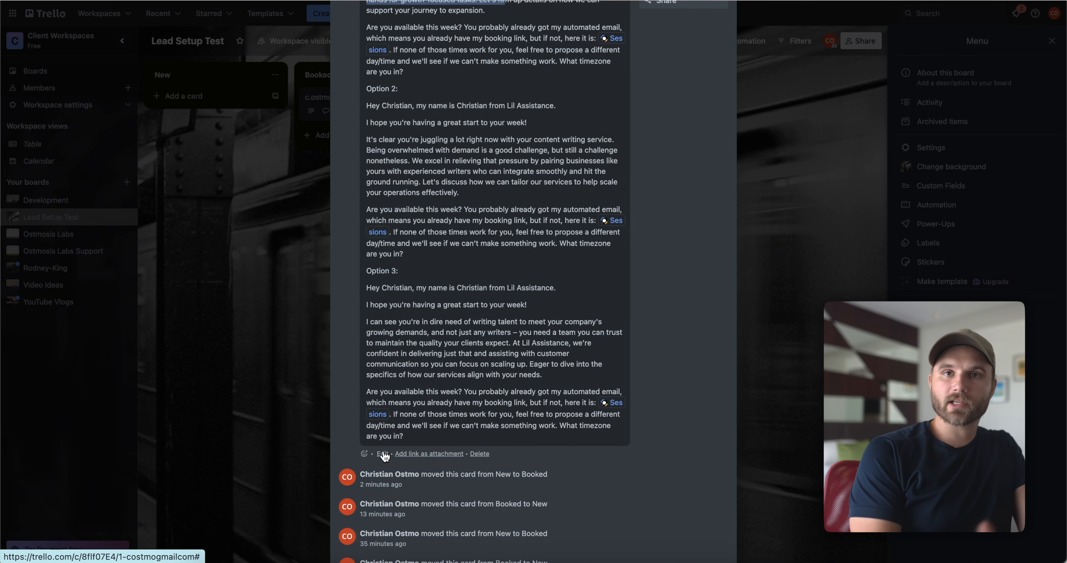
pyautogui.click(250, 281)
# Create lists Option 1, Option 2 and Option 3 after Booked, then reopen the lead card.
pyautogui.click(466, 73)
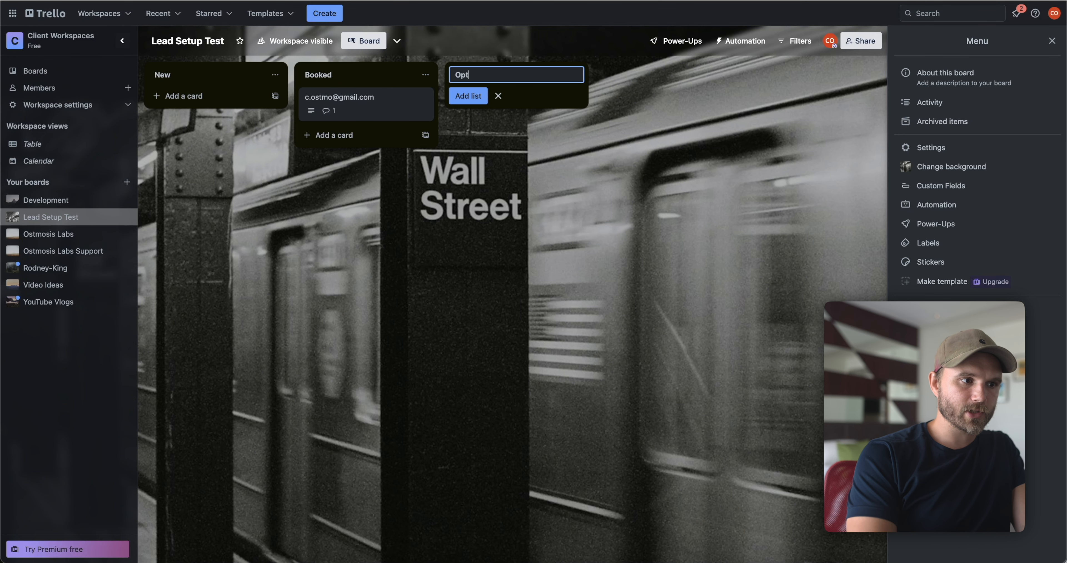
pyautogui.write('Option 1')
pyautogui.press('Return')
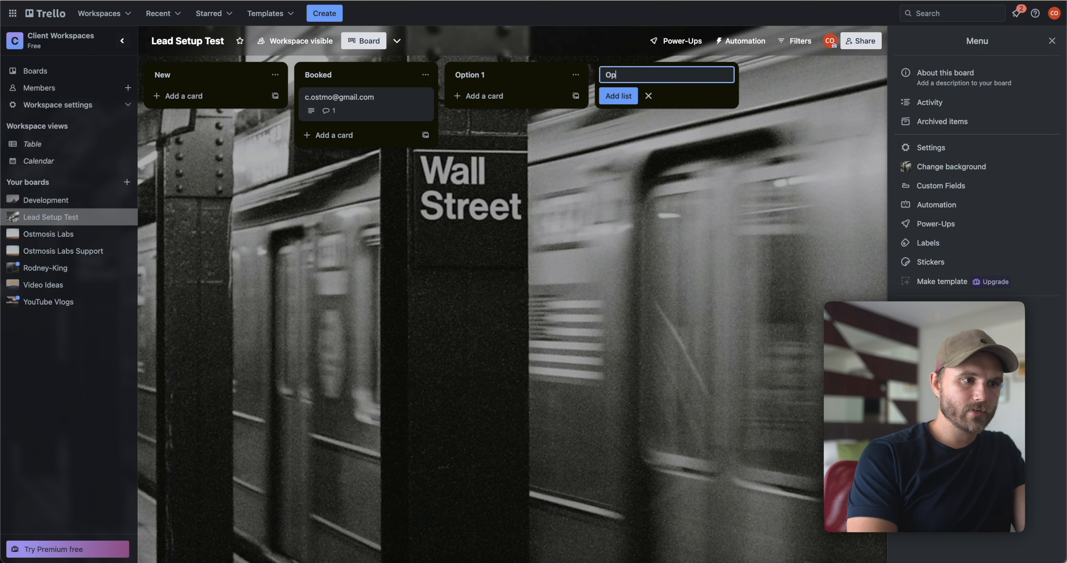
pyautogui.press('Return')
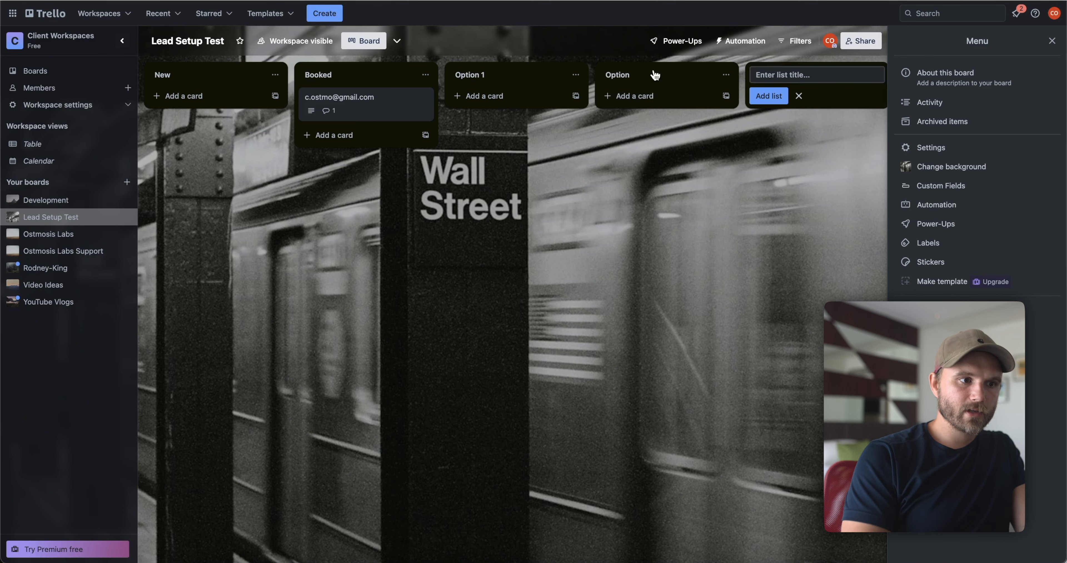
pyautogui.click(652, 73)
pyautogui.press('Return')
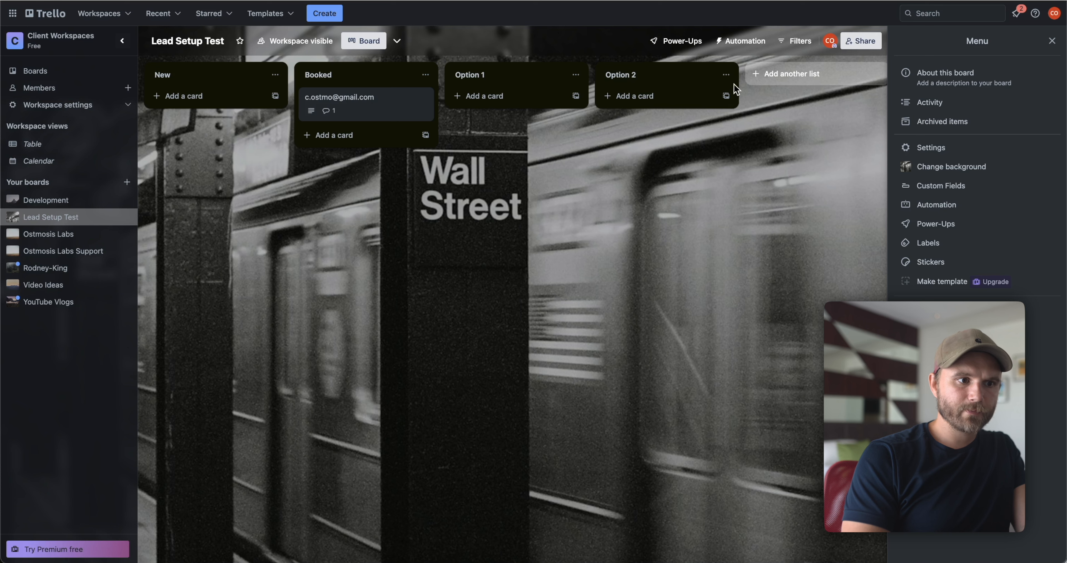
pyautogui.click(766, 75)
pyautogui.write('Option 3')
pyautogui.press('Return')
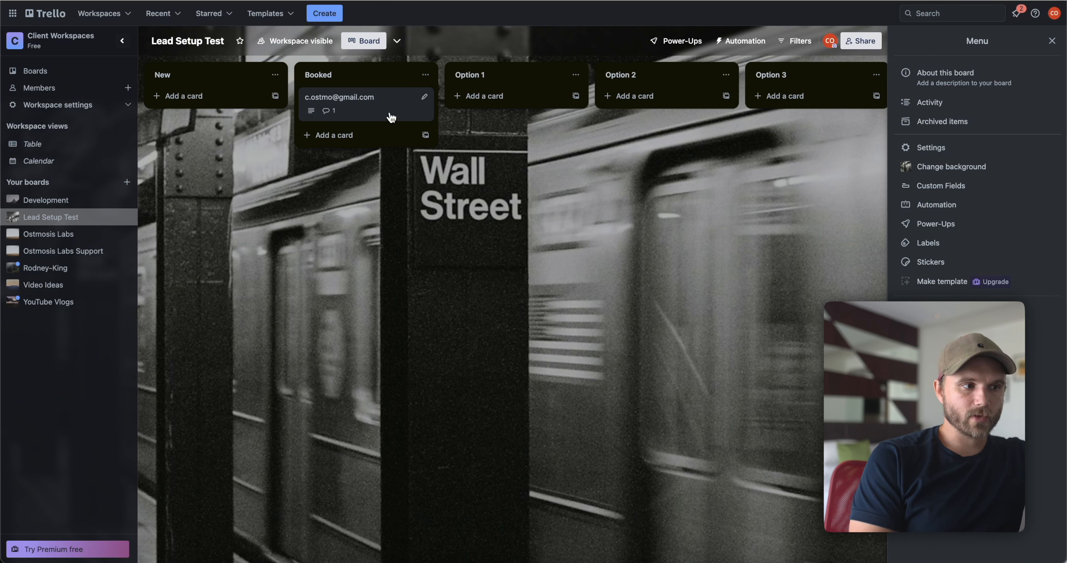
pyautogui.click(392, 118)
# Delete 'We' from Option 1 in the card's comment, save it, and close the card.
pyautogui.scroll(-10, 544, 360)
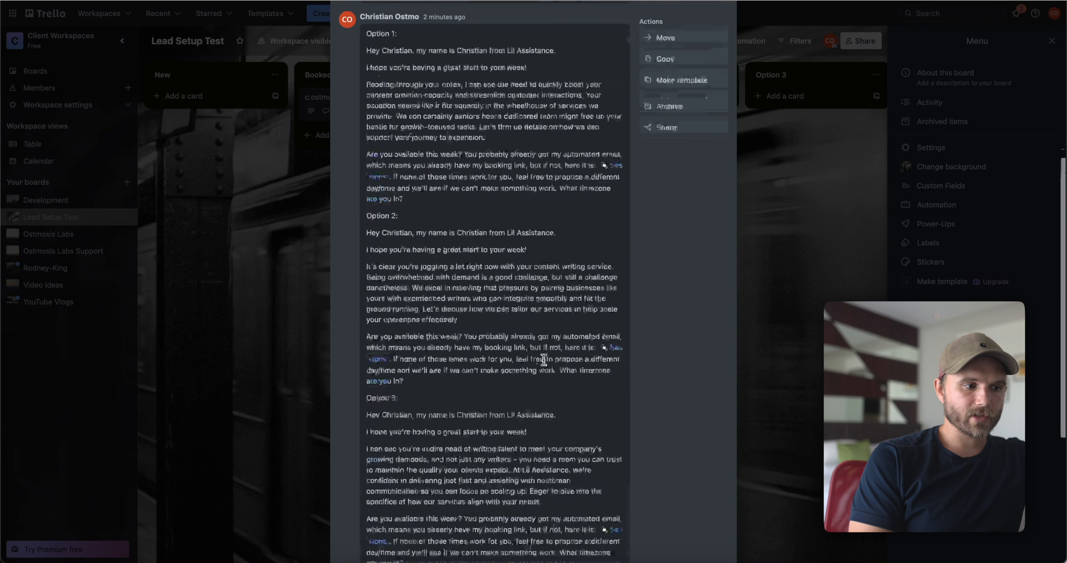
pyautogui.click(385, 482)
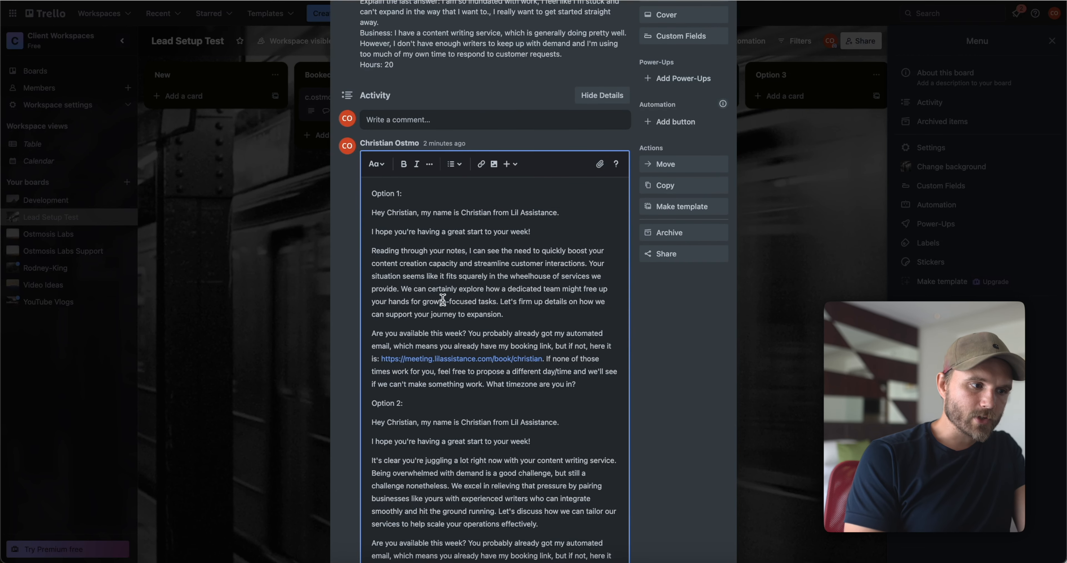
pyautogui.press('BackSpace')
pyautogui.press('BackSpace')
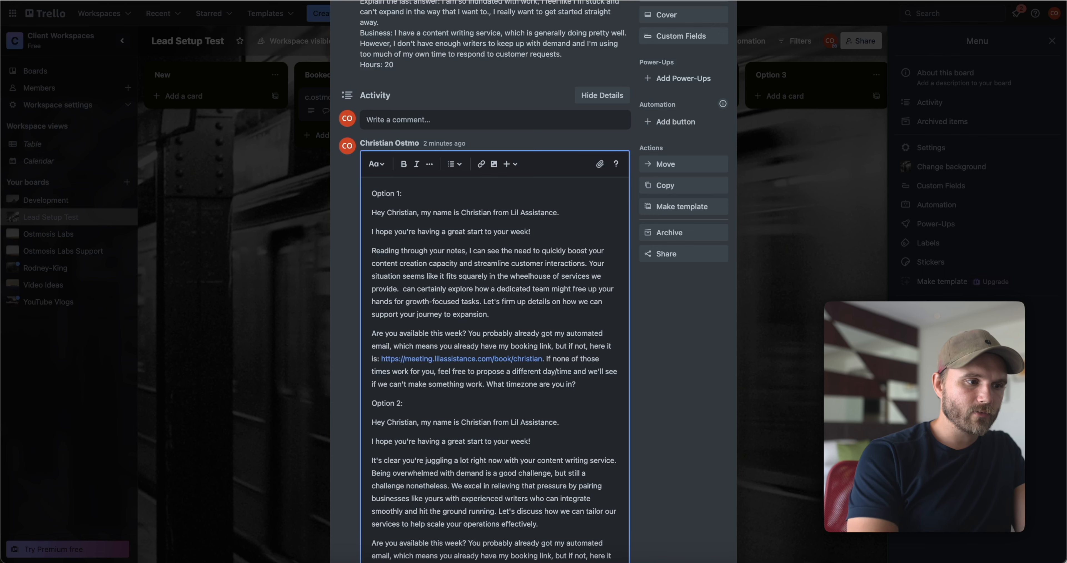
pyautogui.scroll(-7, 532, 374)
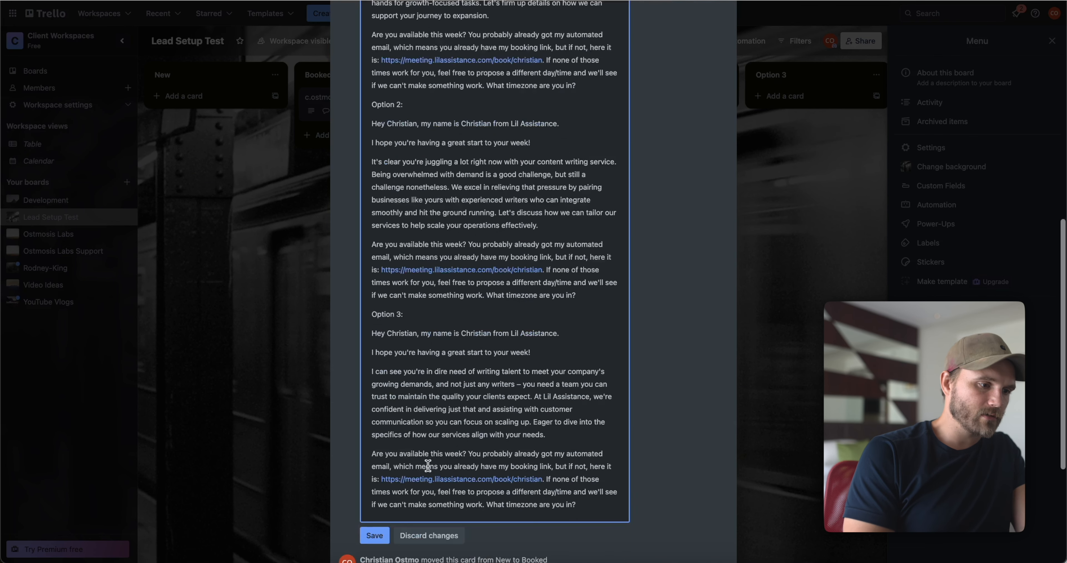
pyautogui.click(375, 536)
pyautogui.click(305, 350)
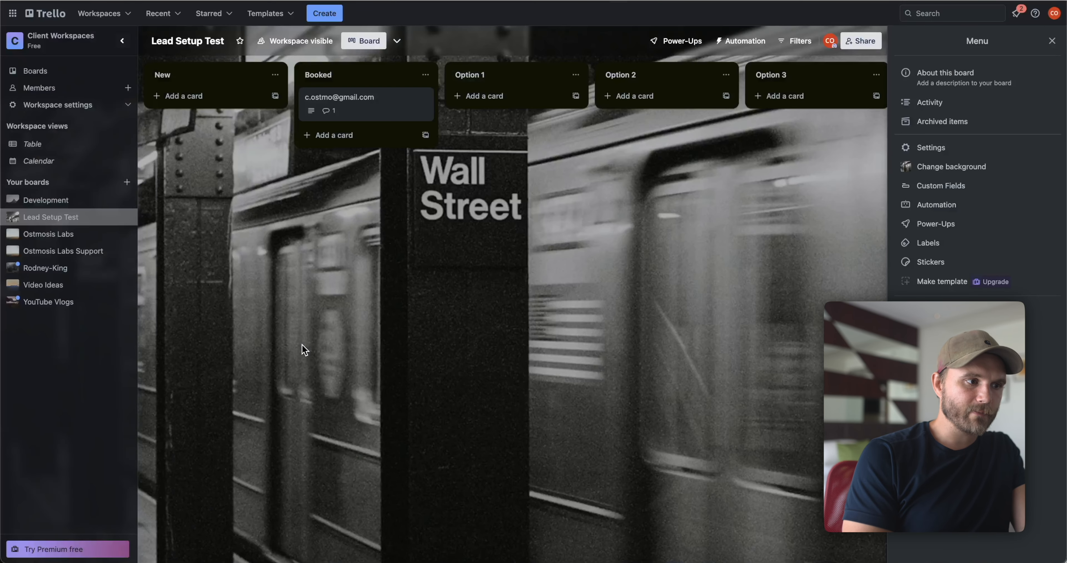
# Drag the lead card from Booked into the Option 1 list.
pyautogui.moveTo(357, 100); pyautogui.dragTo(493, 87)
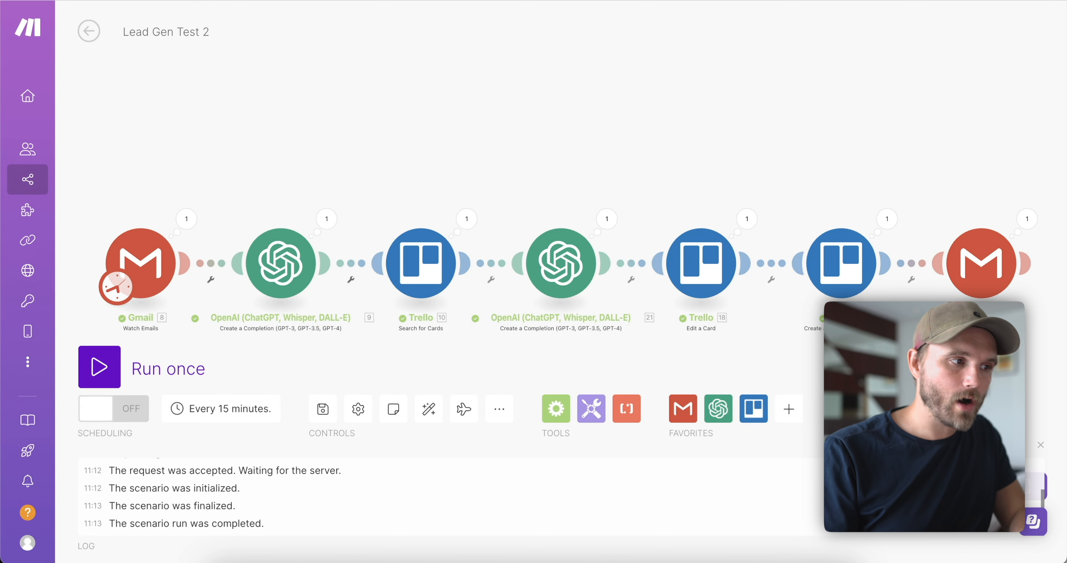
# Open Make's Scenarios list in a new browser tab and switch to it.
pyautogui.rightClick(36, 177)
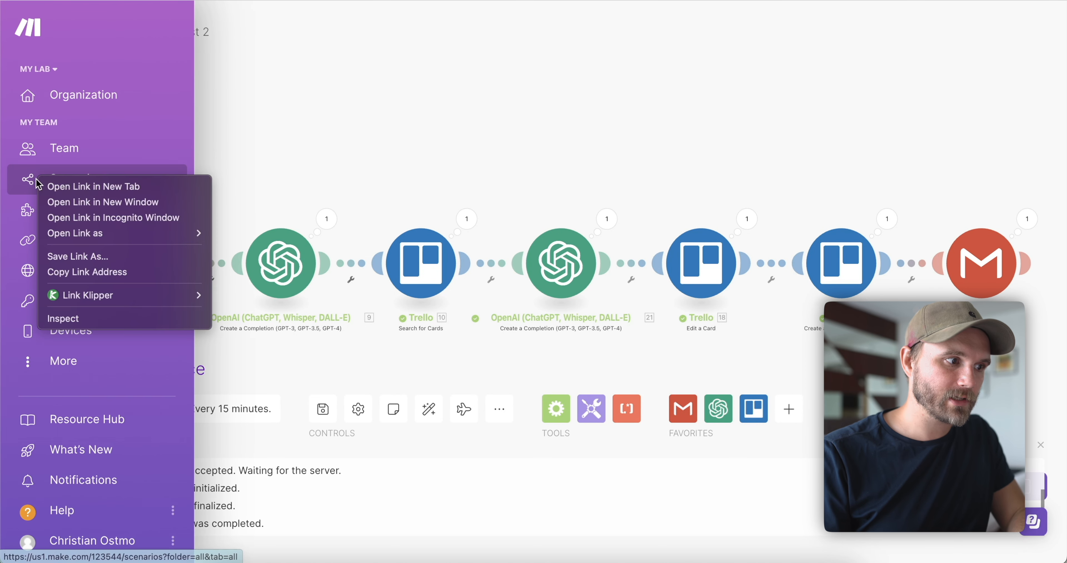
pyautogui.click(66, 186)
pyautogui.click(232, 1)
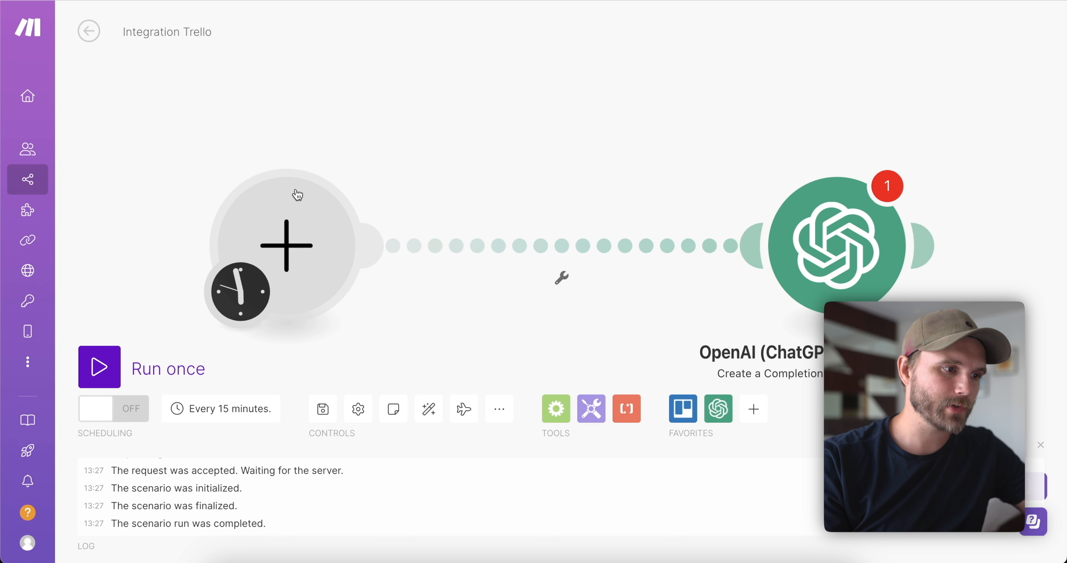
# Add a Trello Watch Cards Moved to a List trigger using the first Trello connection.
pyautogui.click(295, 197)
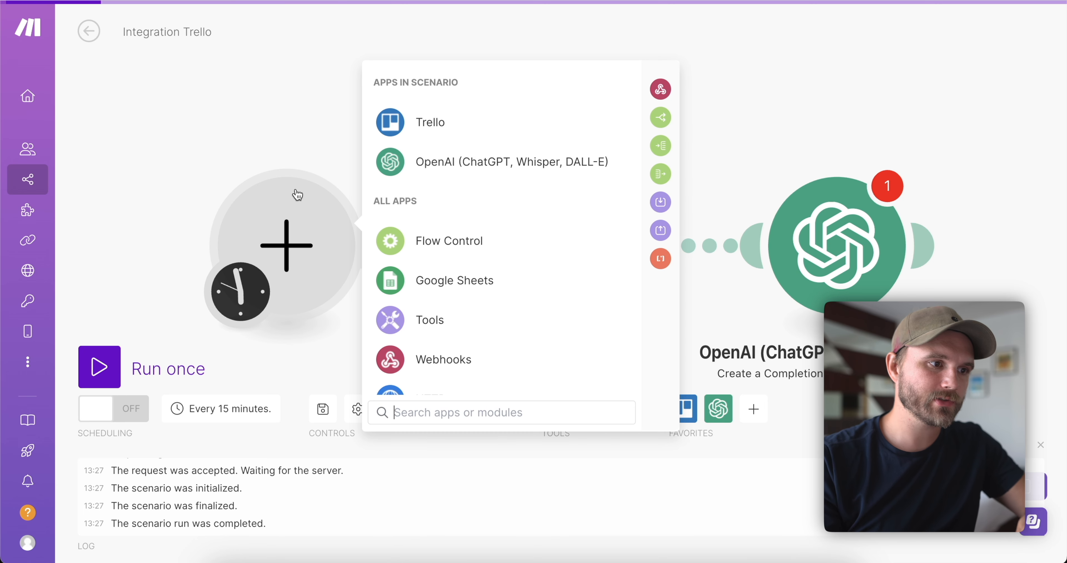
pyautogui.click(451, 121)
pyautogui.click(396, 412)
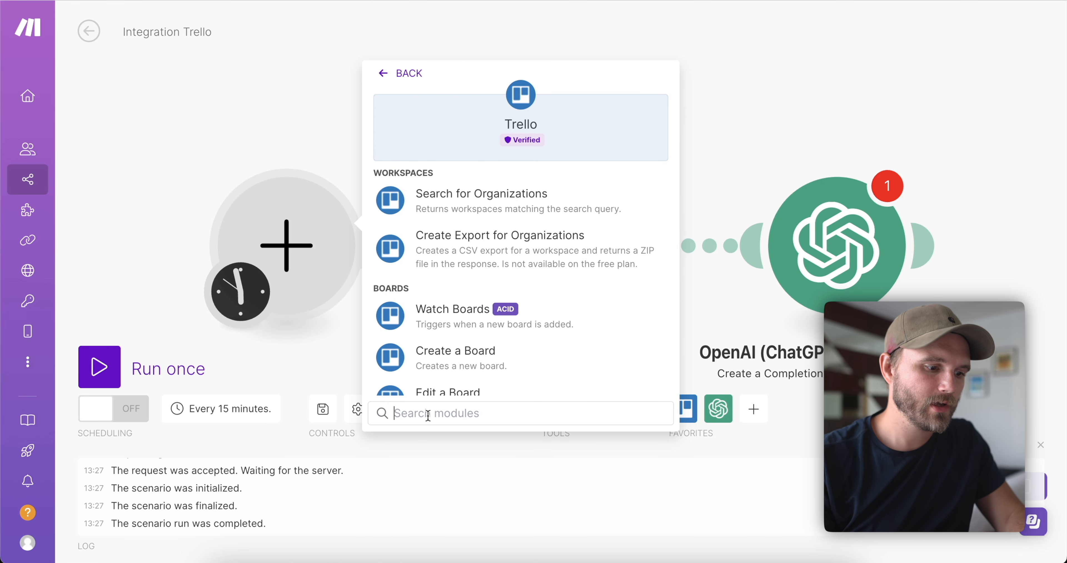
pyautogui.write('card')
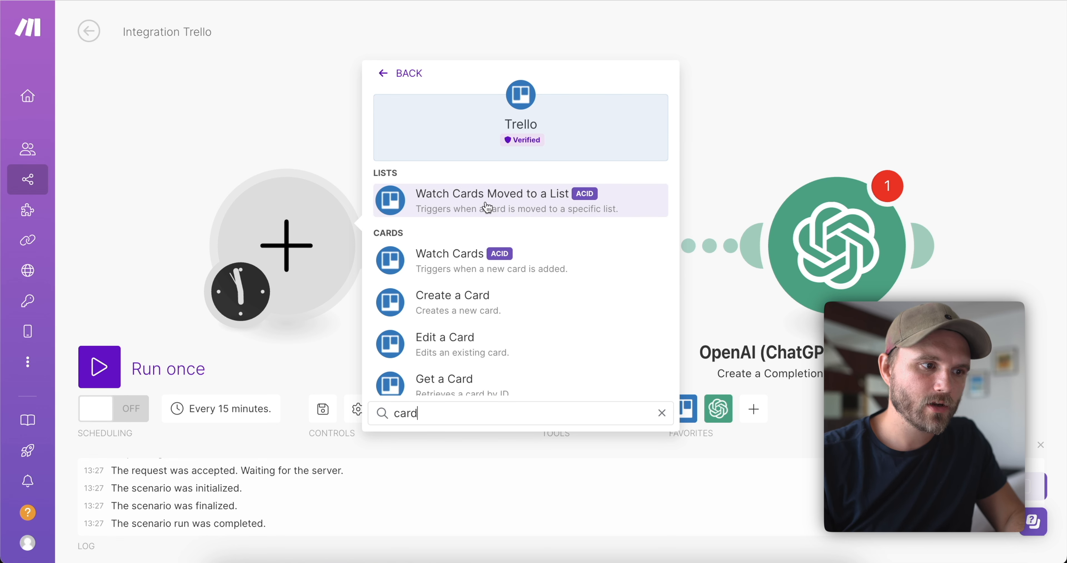
pyautogui.scroll(-2, 516, 213)
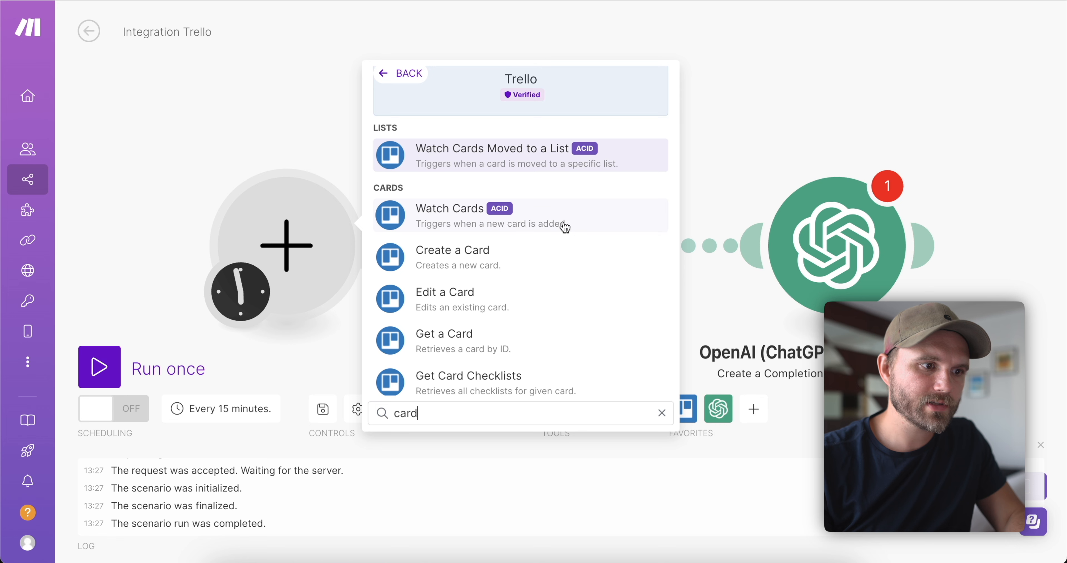
pyautogui.click(523, 159)
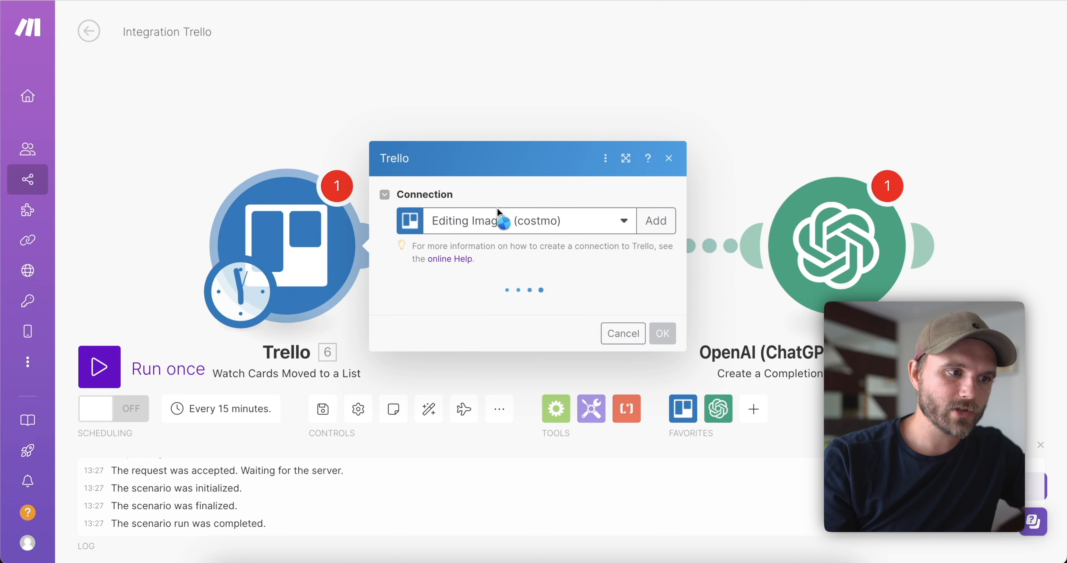
pyautogui.click(460, 160)
pyautogui.click(494, 205)
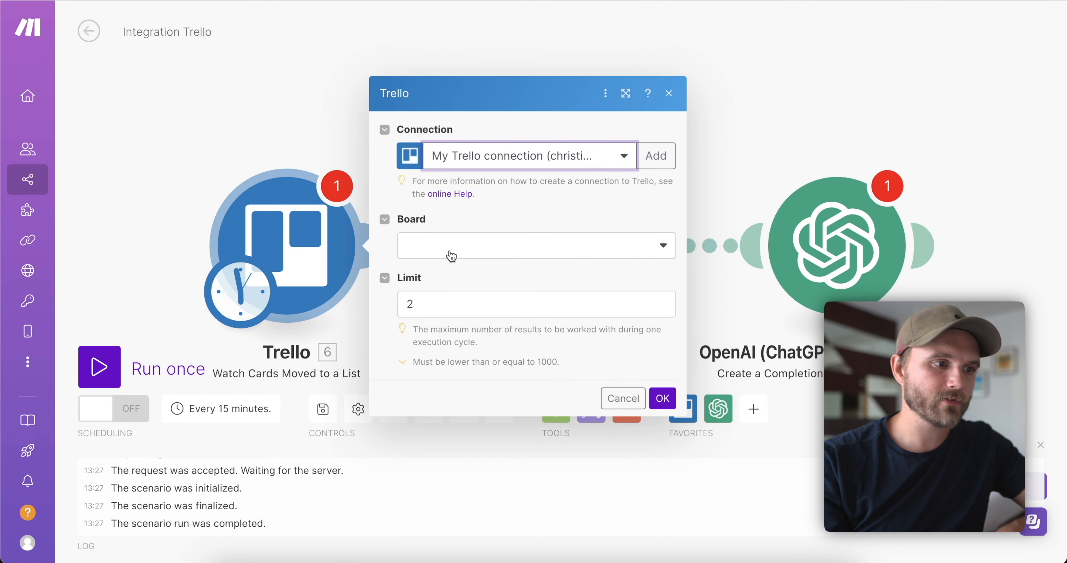
# Watch the Option 1 list on the Lead Setup Test board, limit 1, starting from all cards.
pyautogui.click(438, 258)
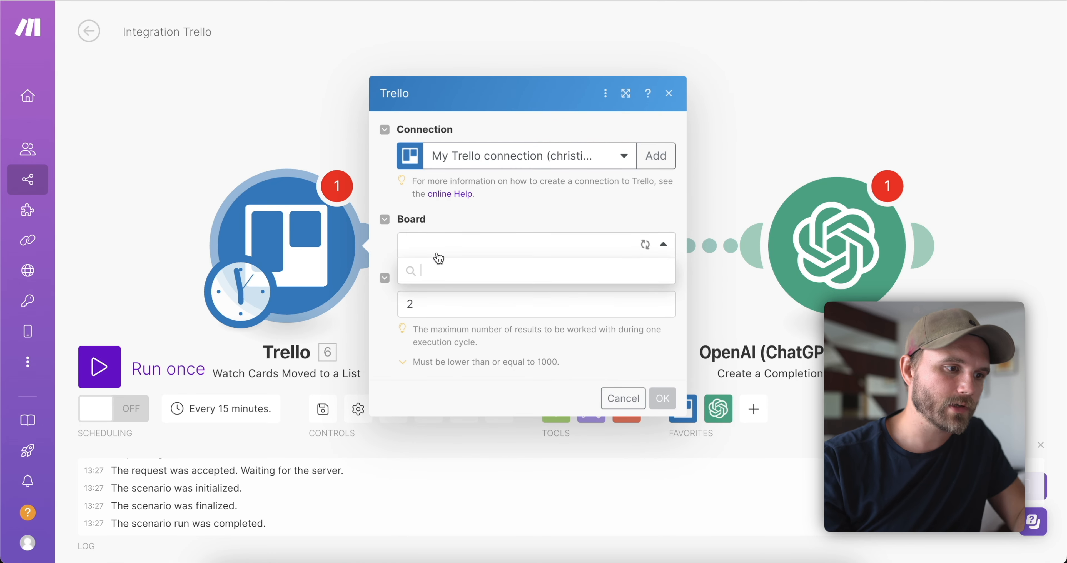
pyautogui.click(456, 265)
pyautogui.write('lead')
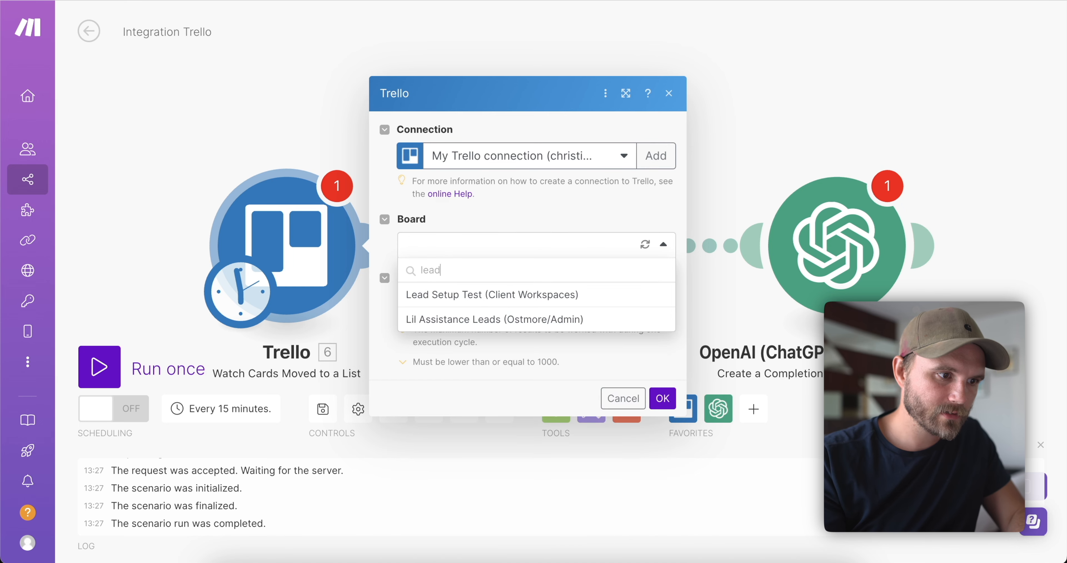
pyautogui.click(479, 294)
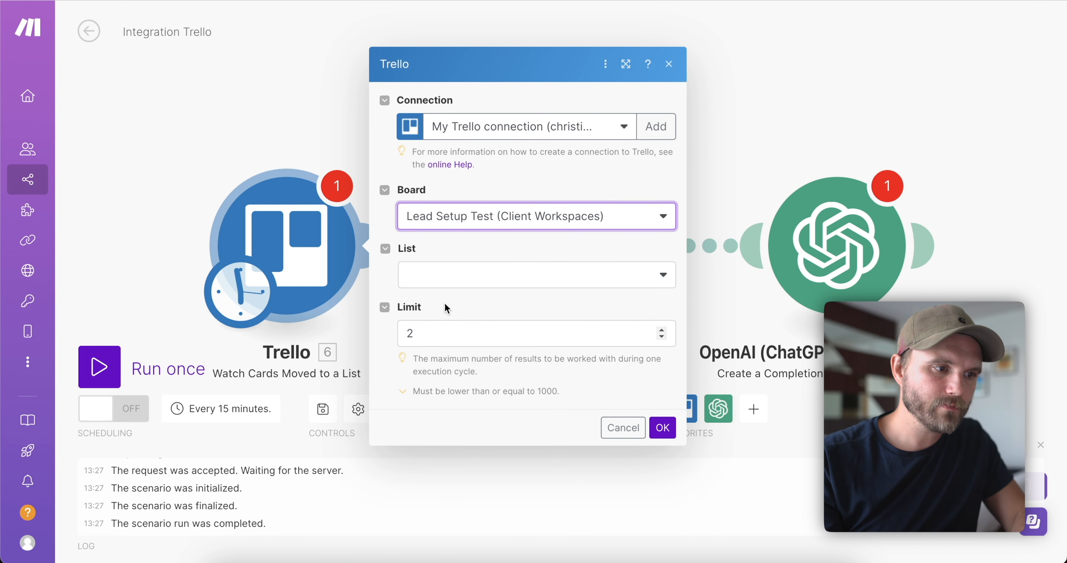
pyautogui.click(451, 277)
pyautogui.click(441, 350)
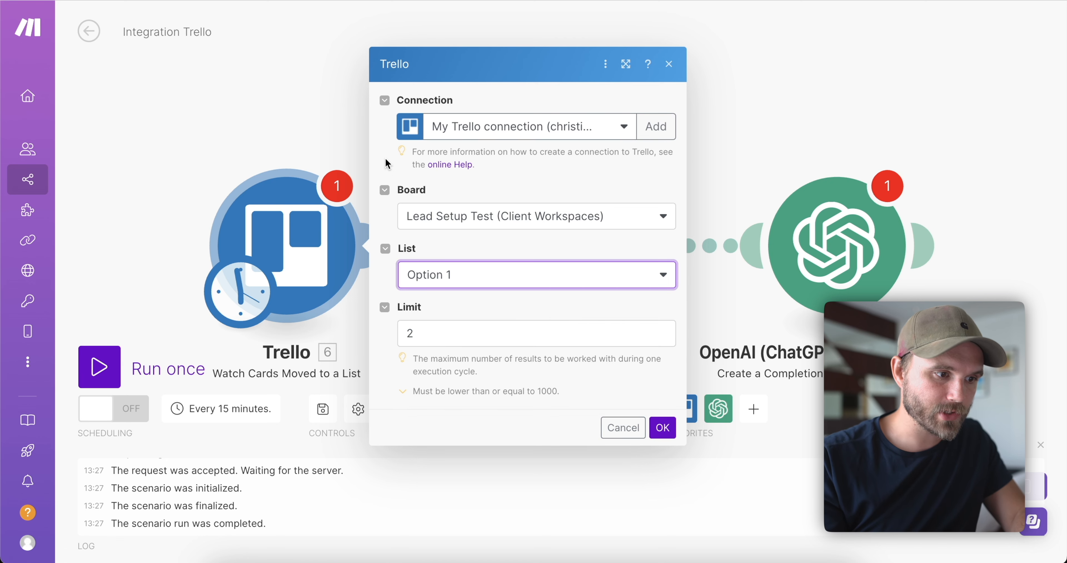
pyautogui.click(427, 335)
pyautogui.press('BackSpace')
pyautogui.write('1')
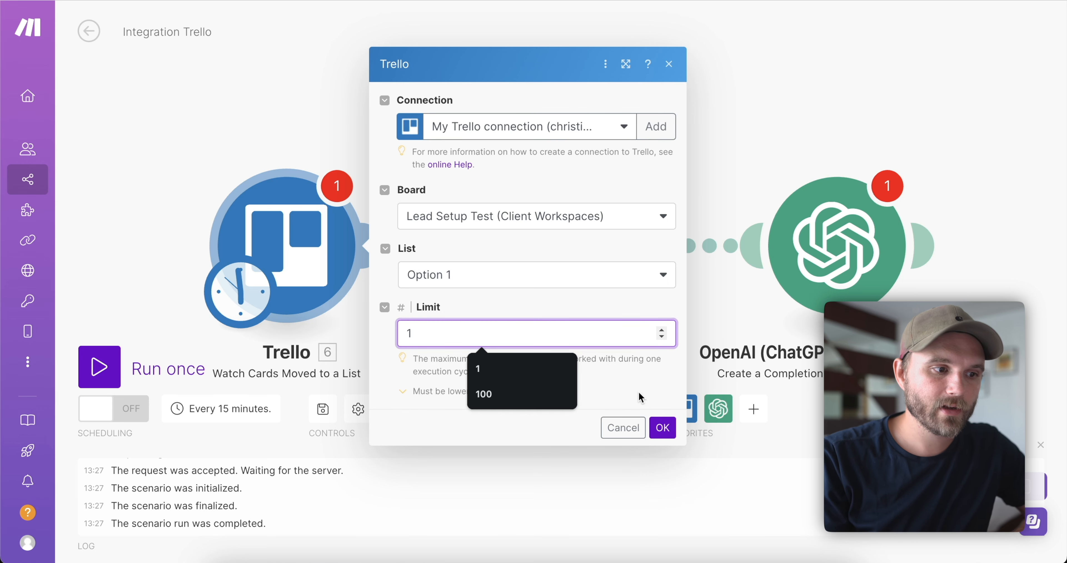
pyautogui.press('Return')
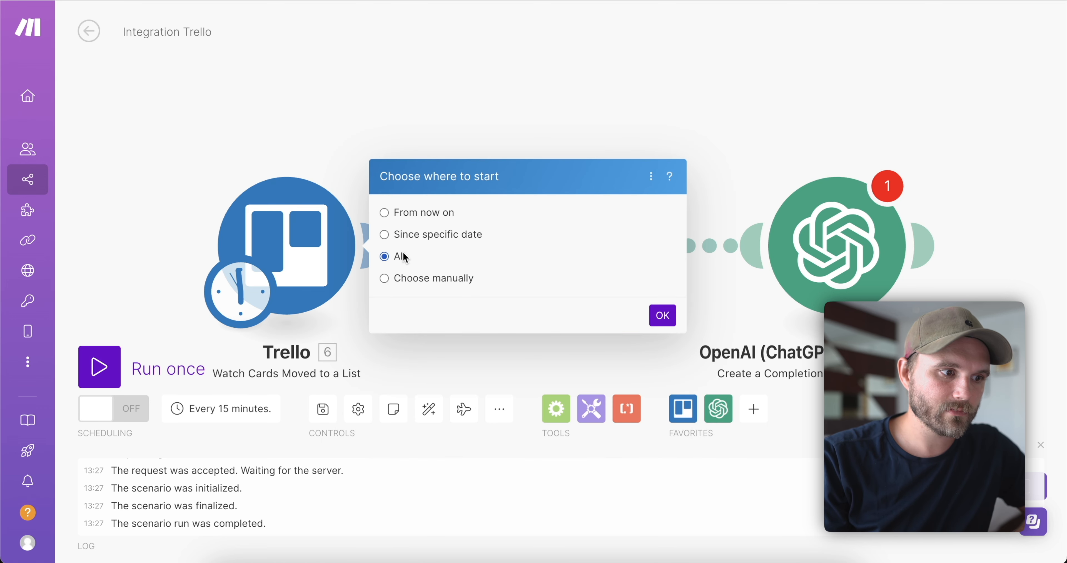
pyautogui.click(663, 316)
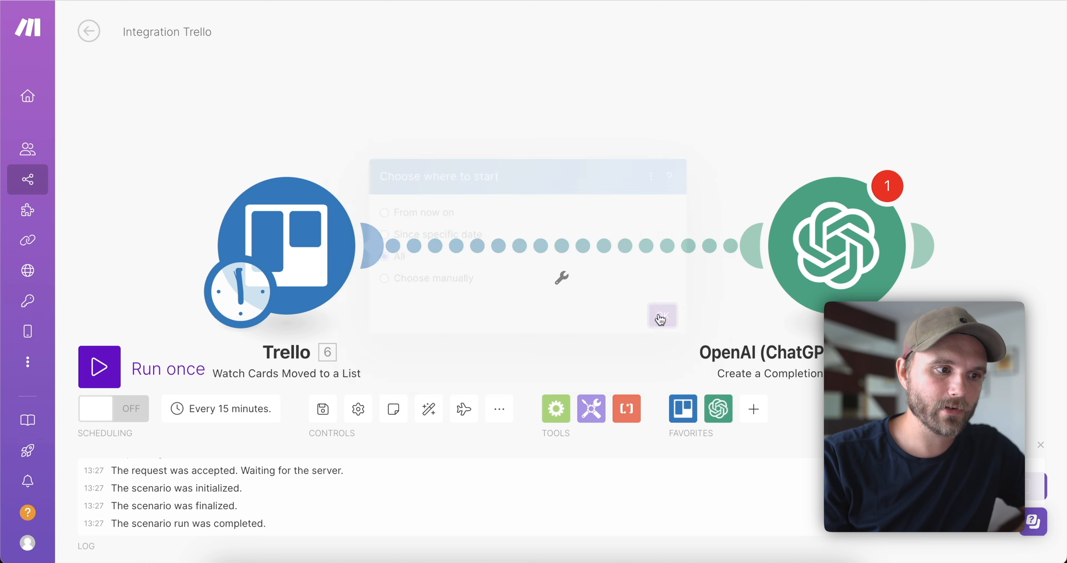
# Unlink OpenAI from the trigger and add a Trello List Comments in a Card step.
pyautogui.rightClick(581, 243)
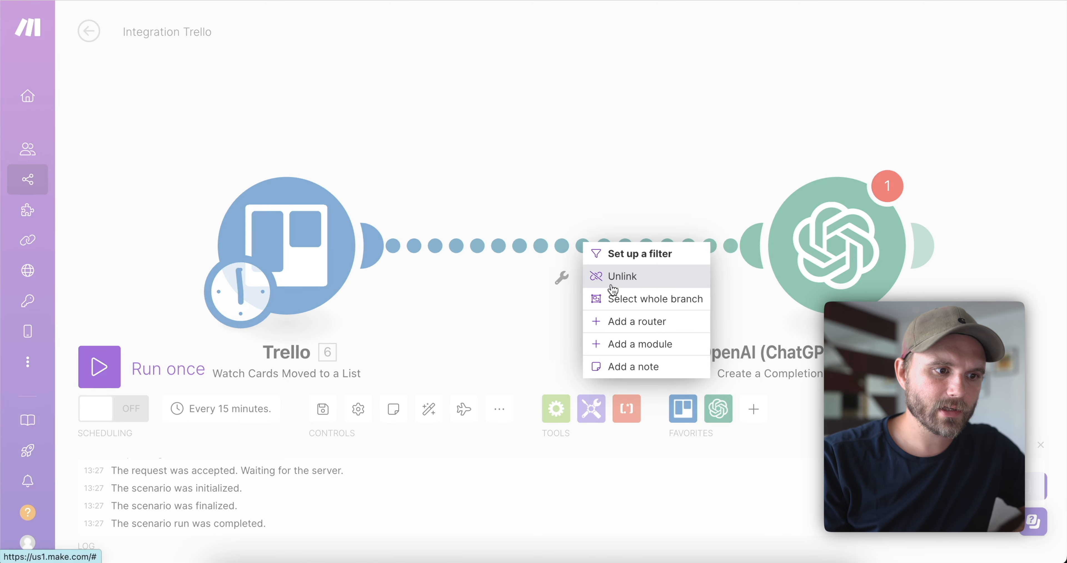
pyautogui.click(613, 277)
pyautogui.click(380, 247)
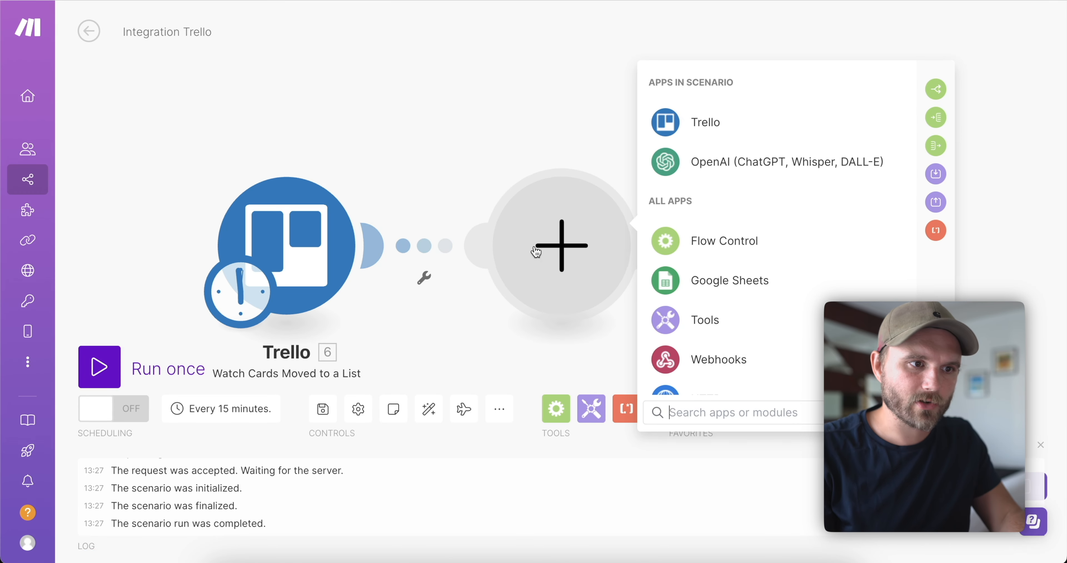
pyautogui.click(674, 125)
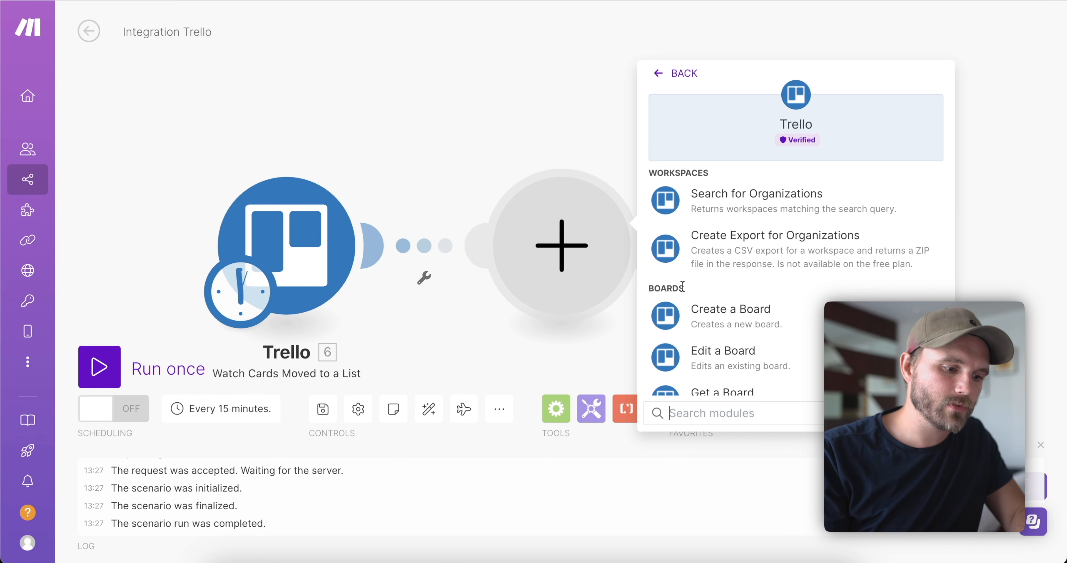
pyautogui.write('comme')
pyautogui.click(739, 280)
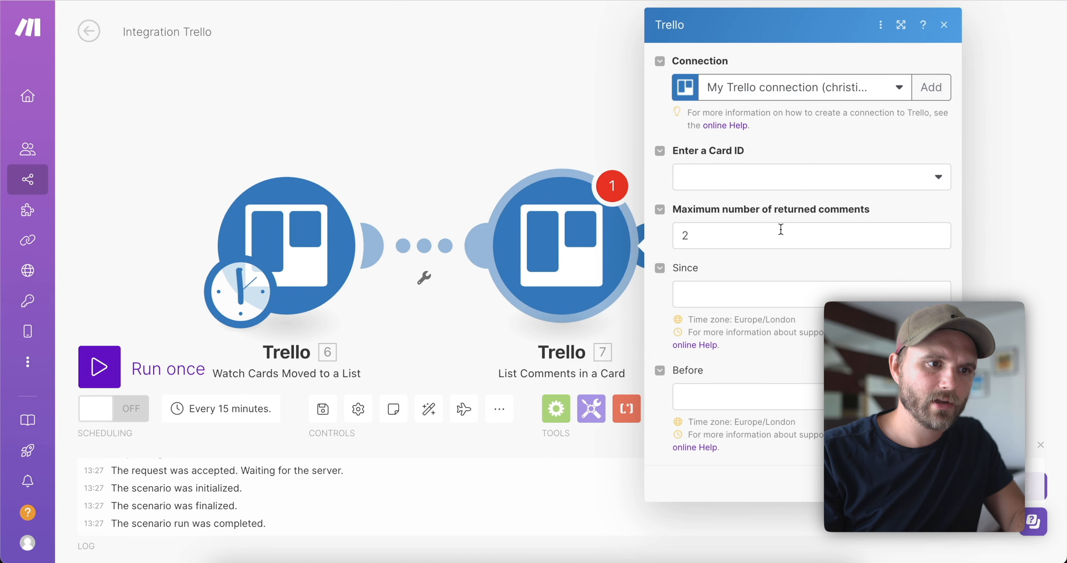
# Enter the Card ID manually from the trigger's card data and set maximum comments to 1.
pyautogui.click(730, 187)
pyautogui.click(707, 227)
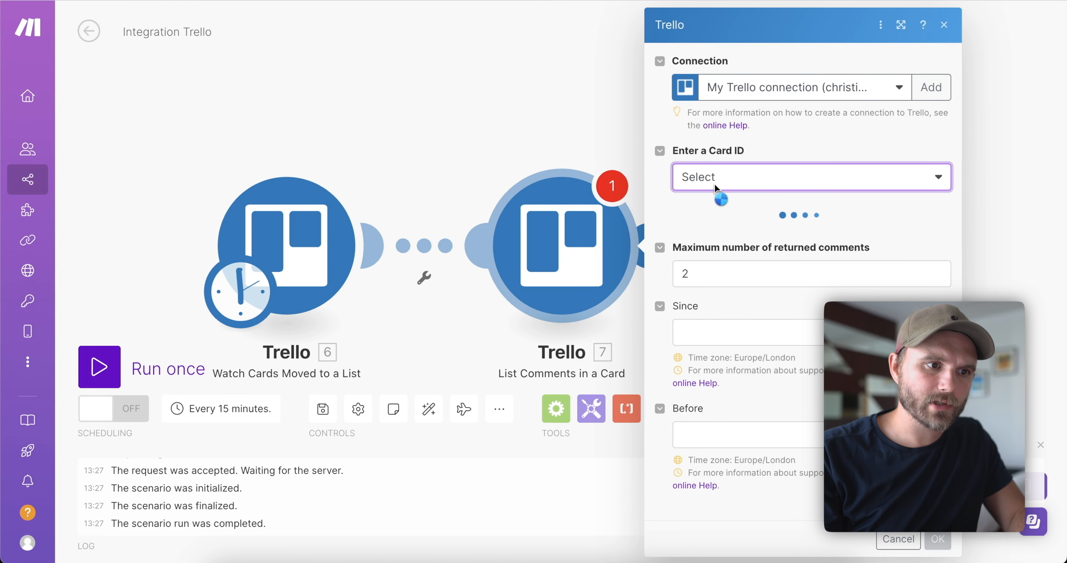
pyautogui.click(748, 179)
pyautogui.click(737, 202)
pyautogui.click(716, 243)
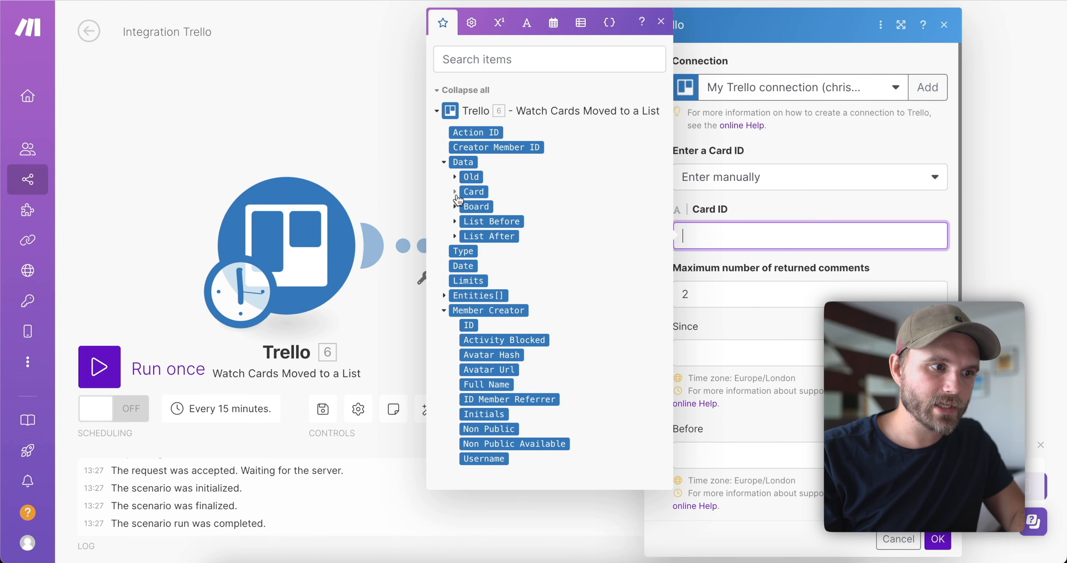
pyautogui.click(473, 192)
pyautogui.click(493, 221)
pyautogui.press('Tab')
pyautogui.write('1')
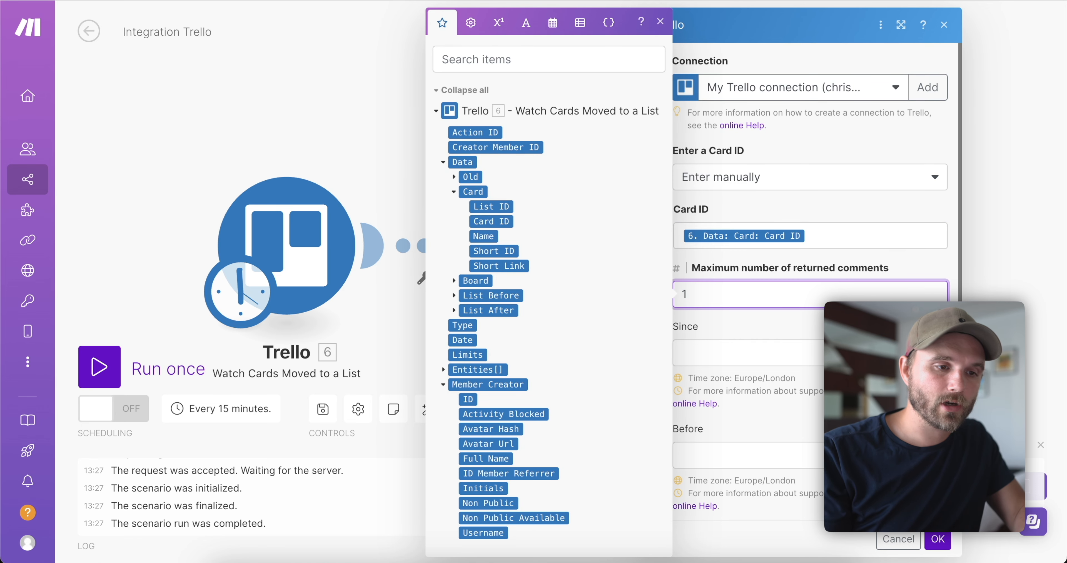
# Set Since to 17/04/2024 13:29 with the date picker and save the comments step.
pyautogui.click(748, 351)
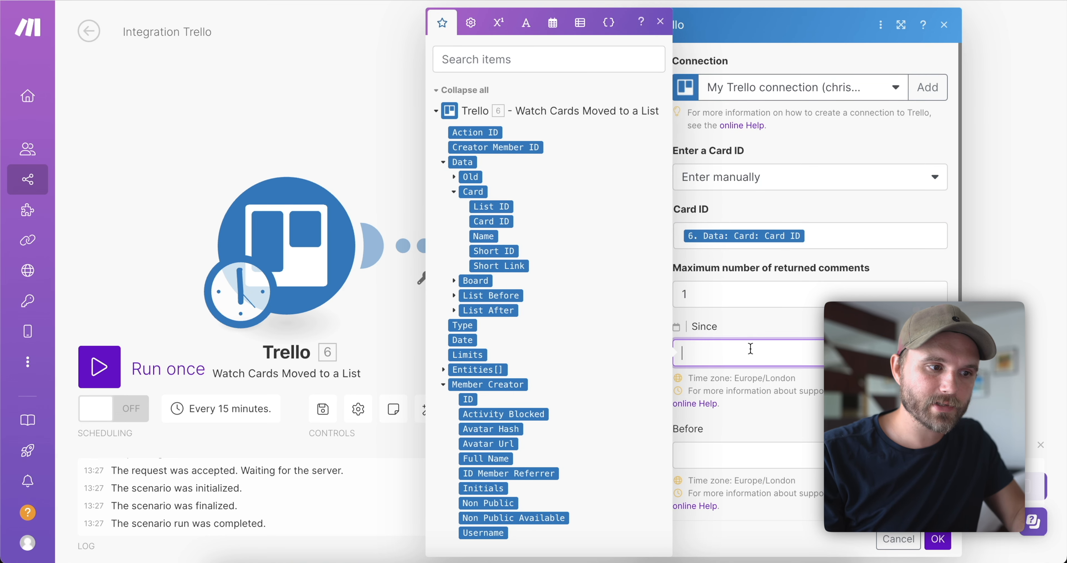
pyautogui.click(526, 23)
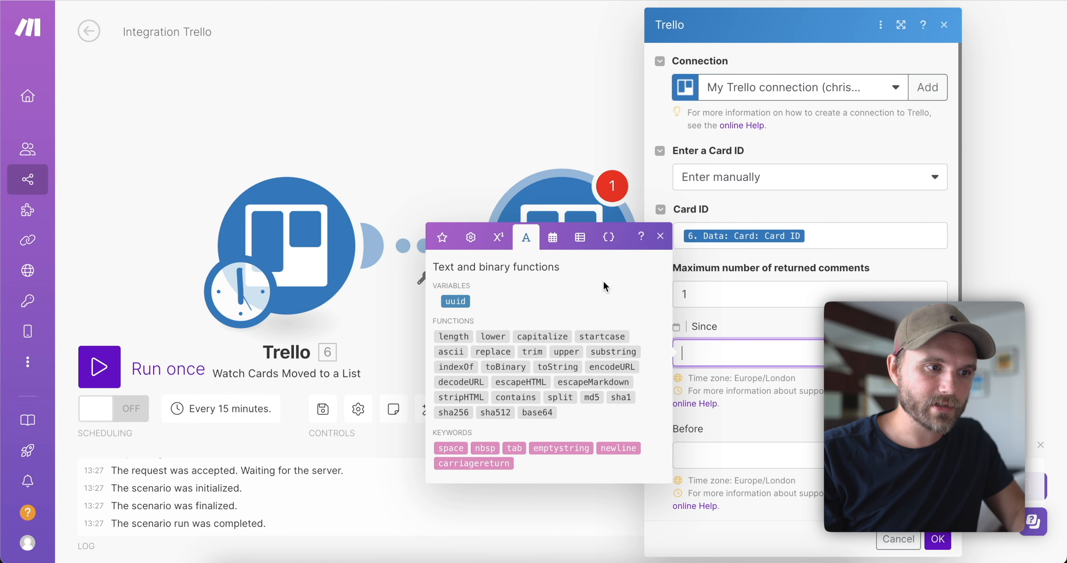
pyautogui.click(553, 236)
pyautogui.click(536, 307)
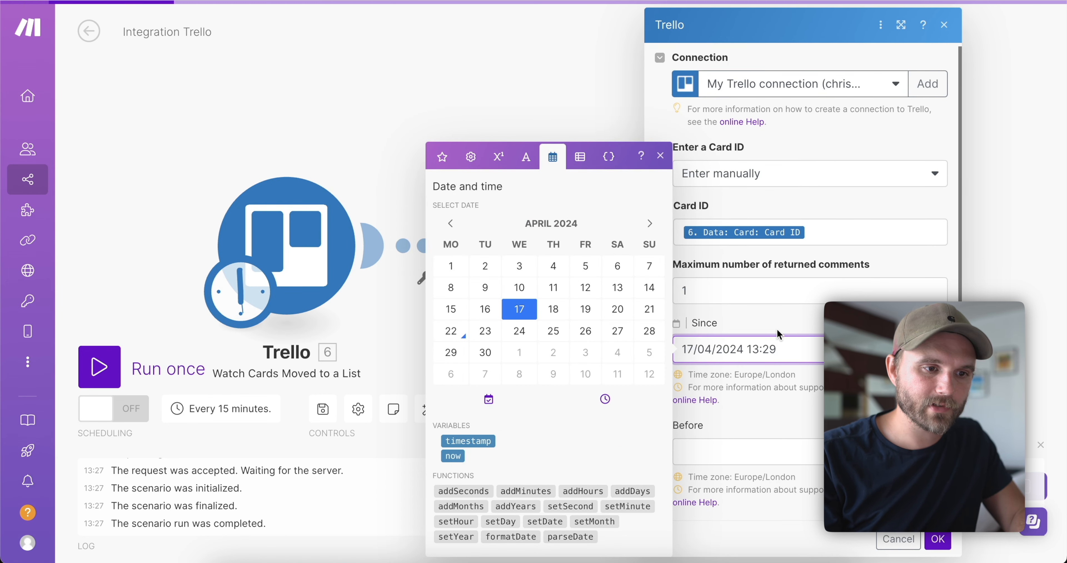
pyautogui.click(938, 540)
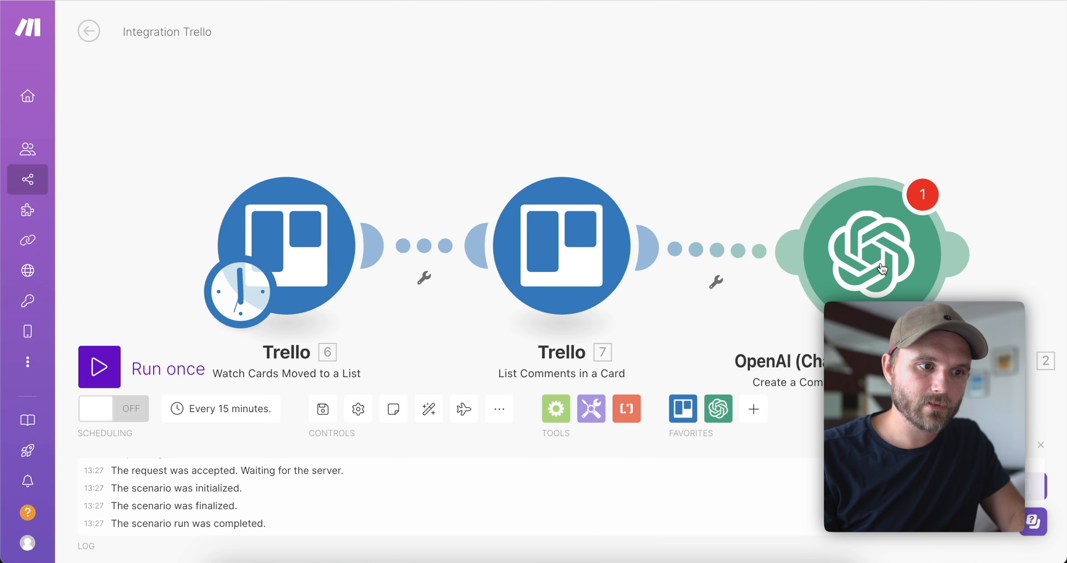
# Auto-align modules, map the comments step's Board data into the OpenAI message, then unlink OpenAI.
pyautogui.click(433, 410)
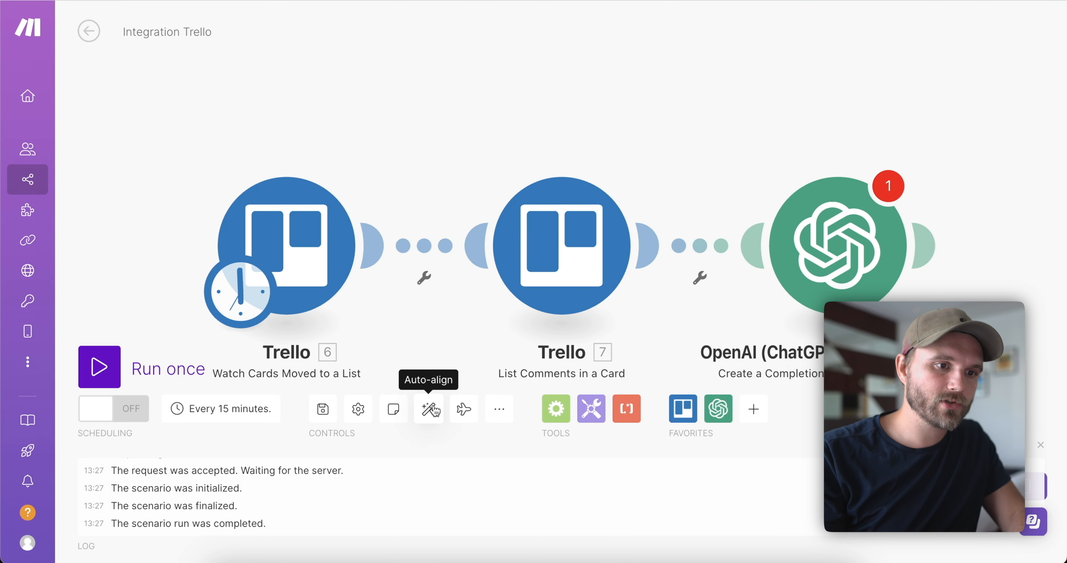
pyautogui.click(837, 244)
pyautogui.scroll(-1, 683, 351)
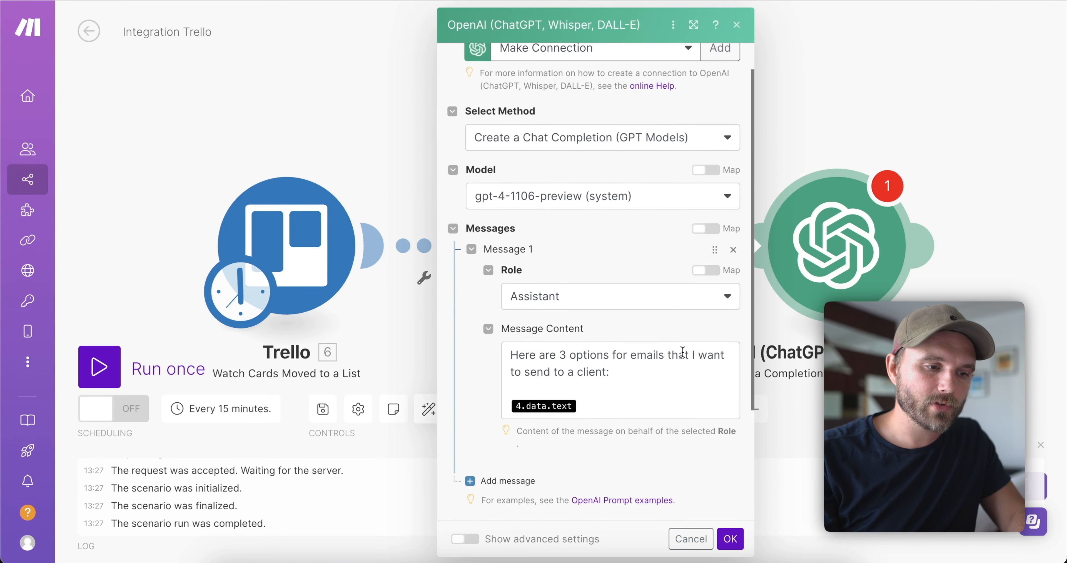
pyautogui.click(683, 351)
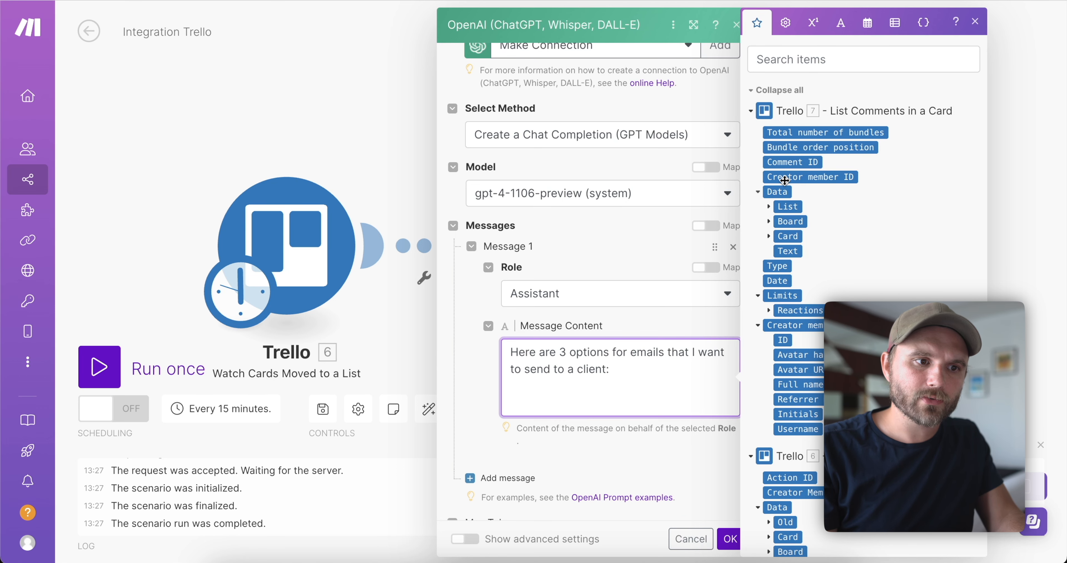
pyautogui.click(785, 252)
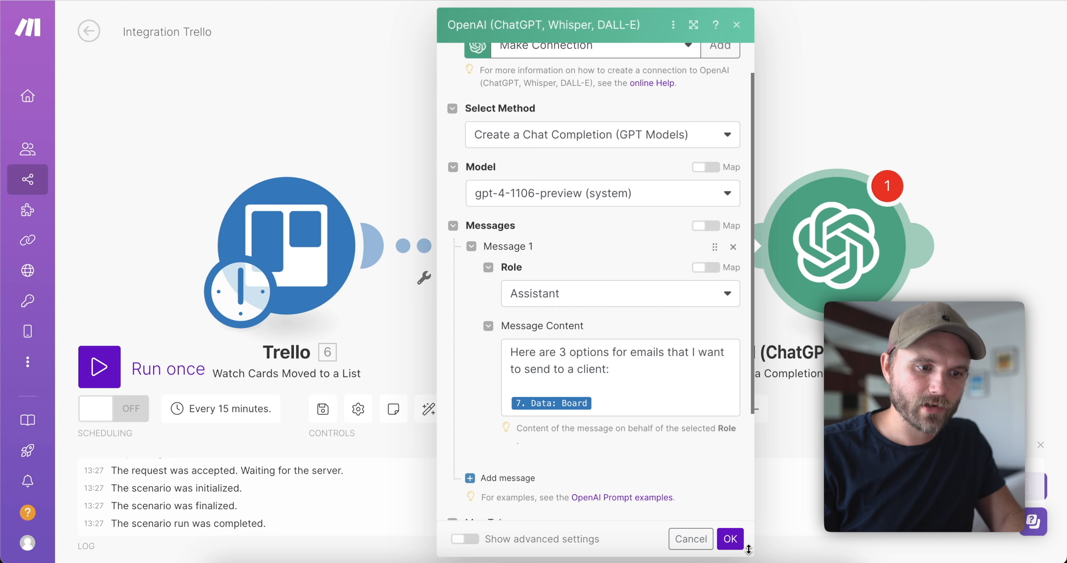
pyautogui.click(730, 539)
pyautogui.click(700, 277)
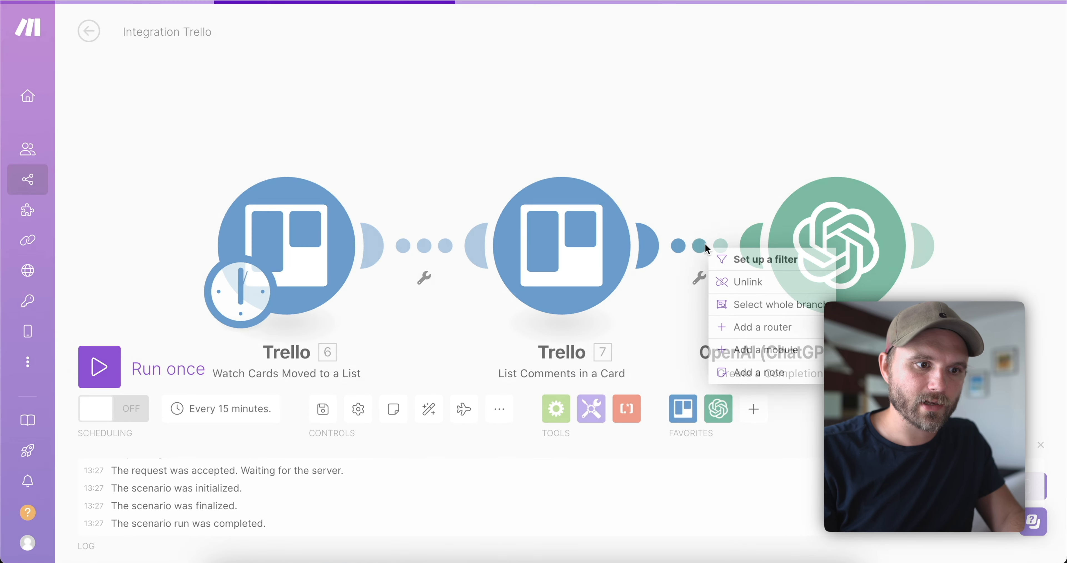
pyautogui.click(730, 281)
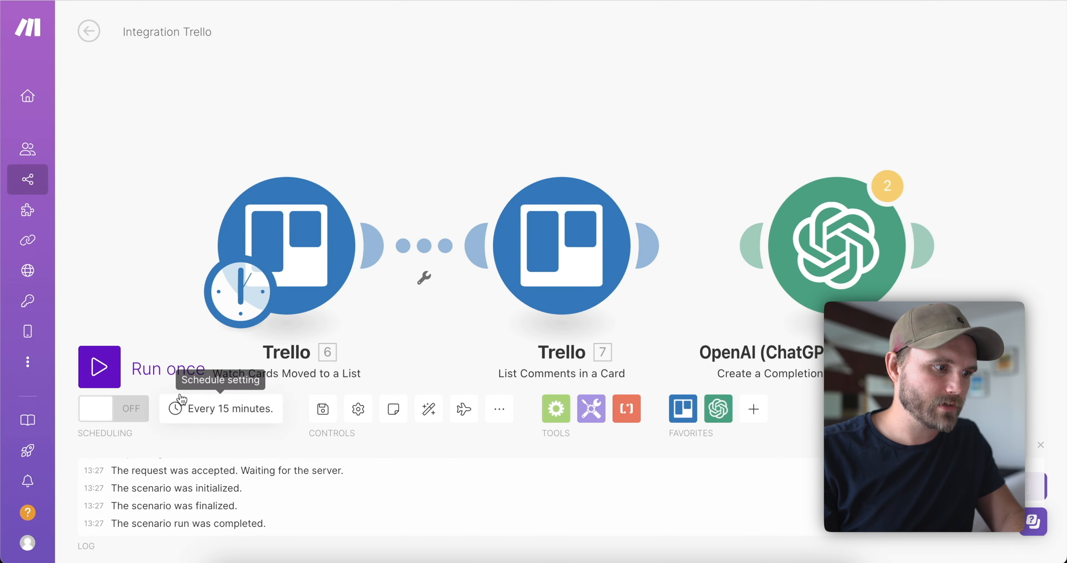
# Run the scenario once and inspect the comments step's output Text value.
pyautogui.click(166, 369)
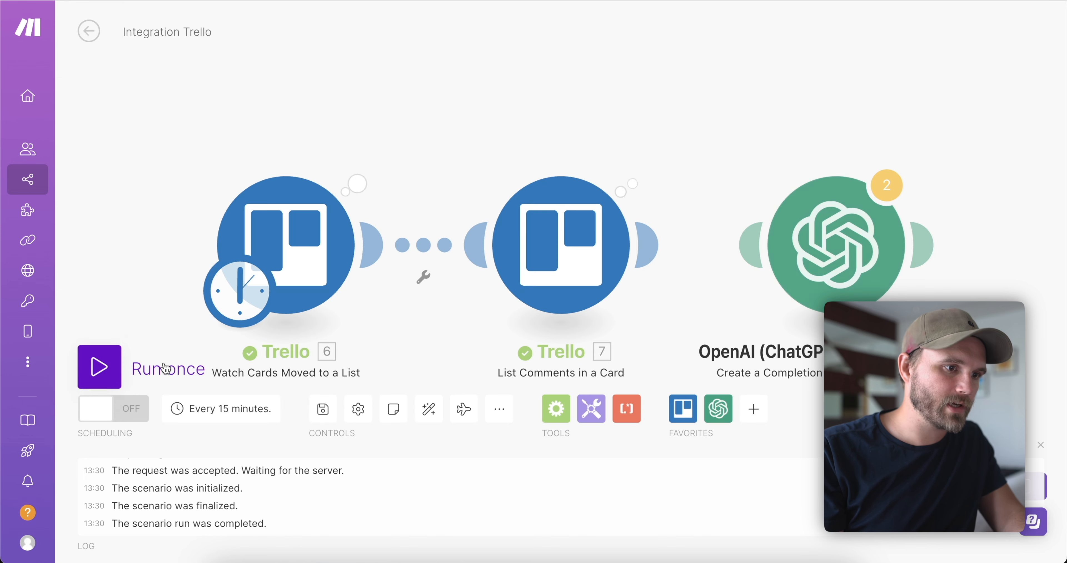
pyautogui.click(646, 167)
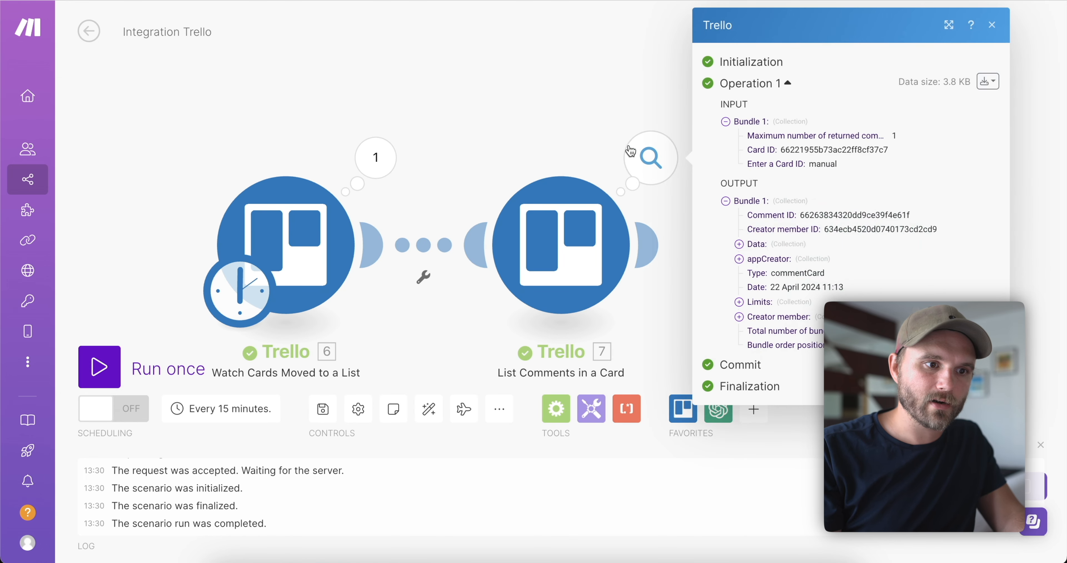
pyautogui.click(739, 244)
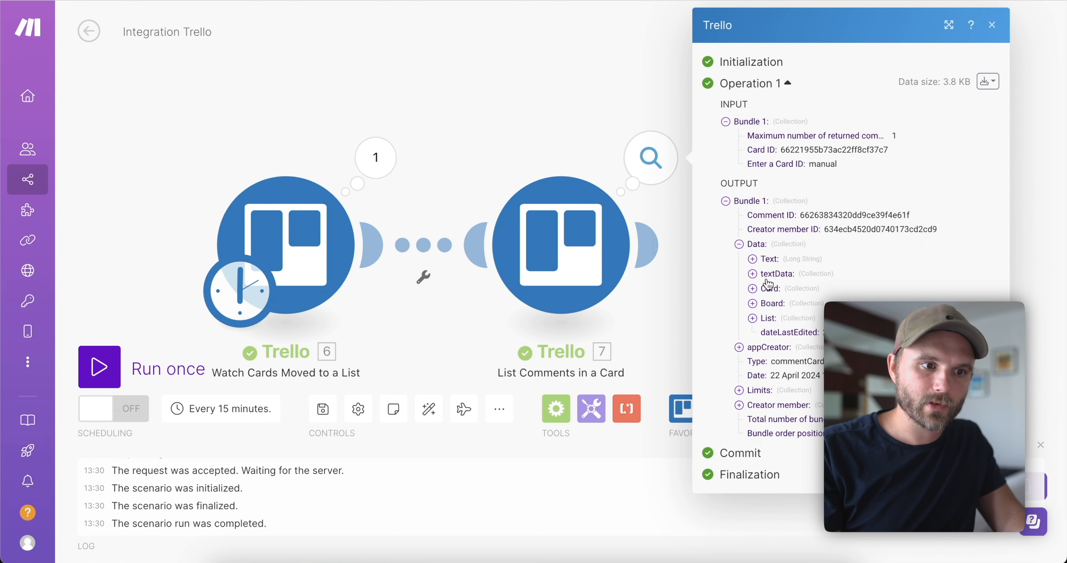
pyautogui.click(753, 260)
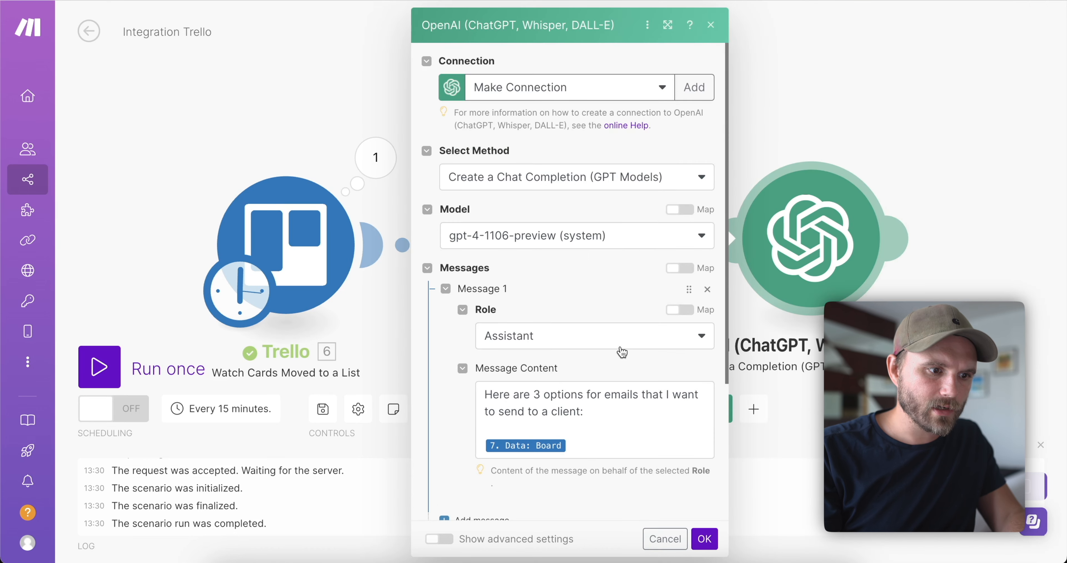
# Replace the mapped Board data in the OpenAI message with the comment Text.
pyautogui.click(615, 445)
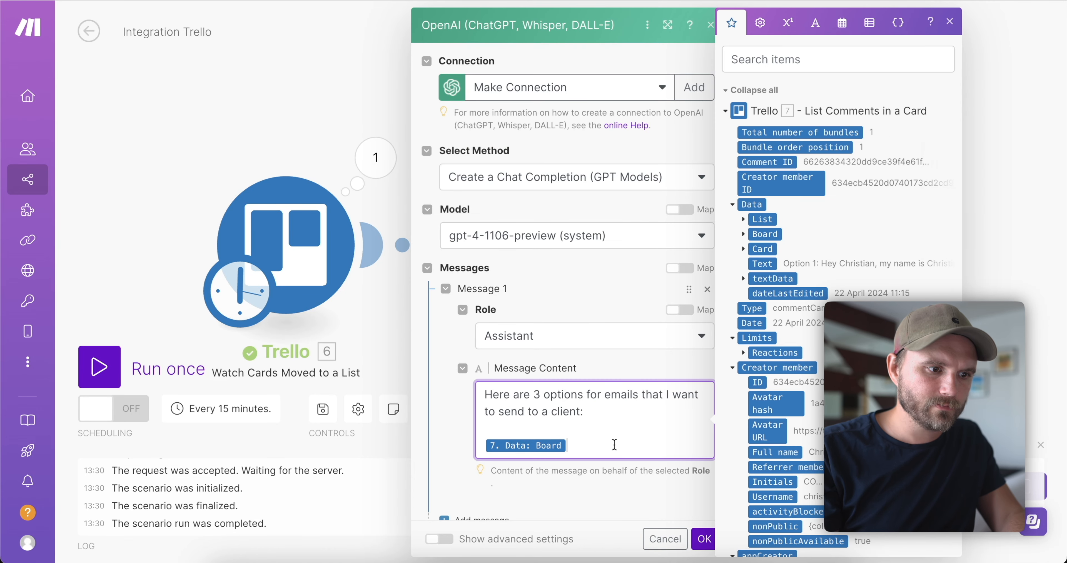
pyautogui.press('BackSpace')
pyautogui.scroll(-3, 784, 278)
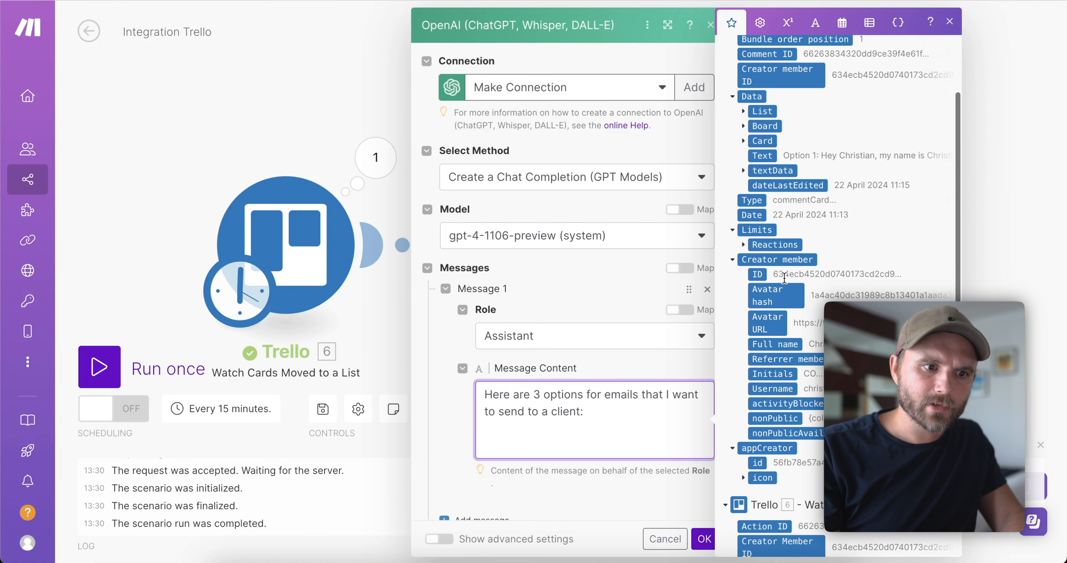
pyautogui.scroll(1, 789, 287)
pyautogui.click(762, 170)
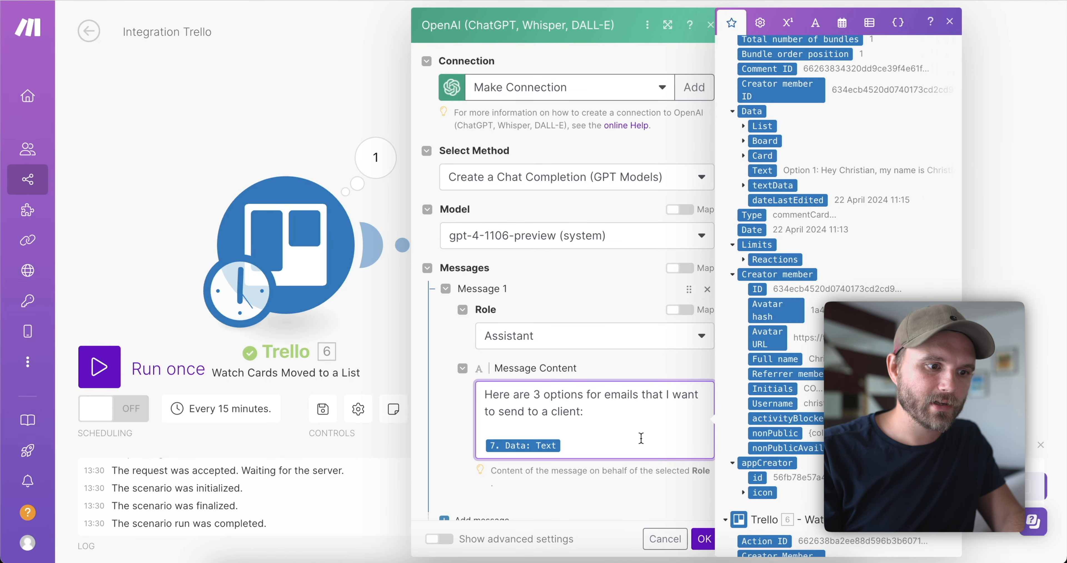
pyautogui.click(652, 487)
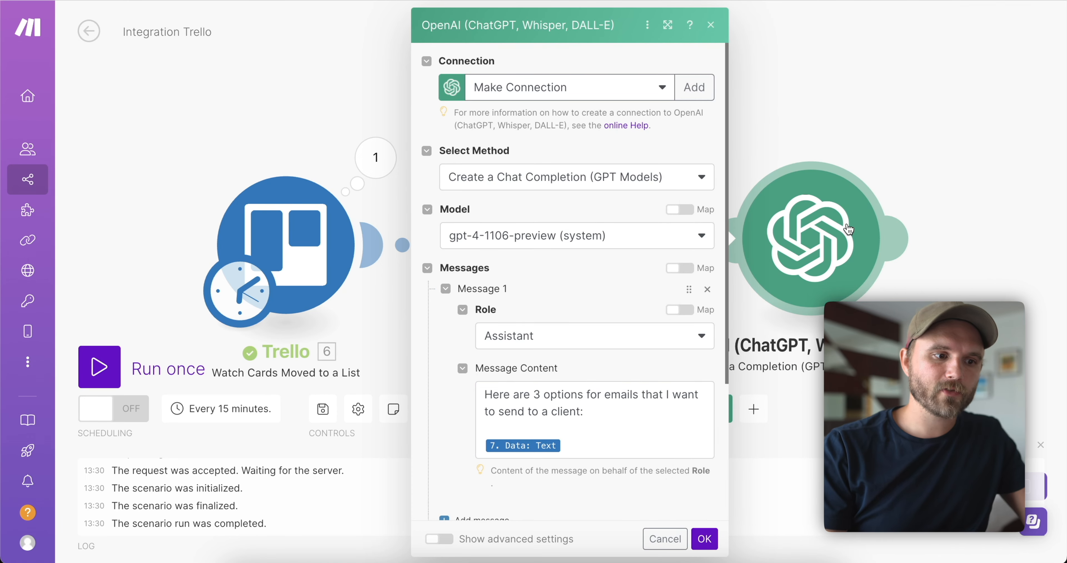
# Add a new line saying Option 1 was chosen and asking to print only its text, then confirm.
pyautogui.click(617, 446)
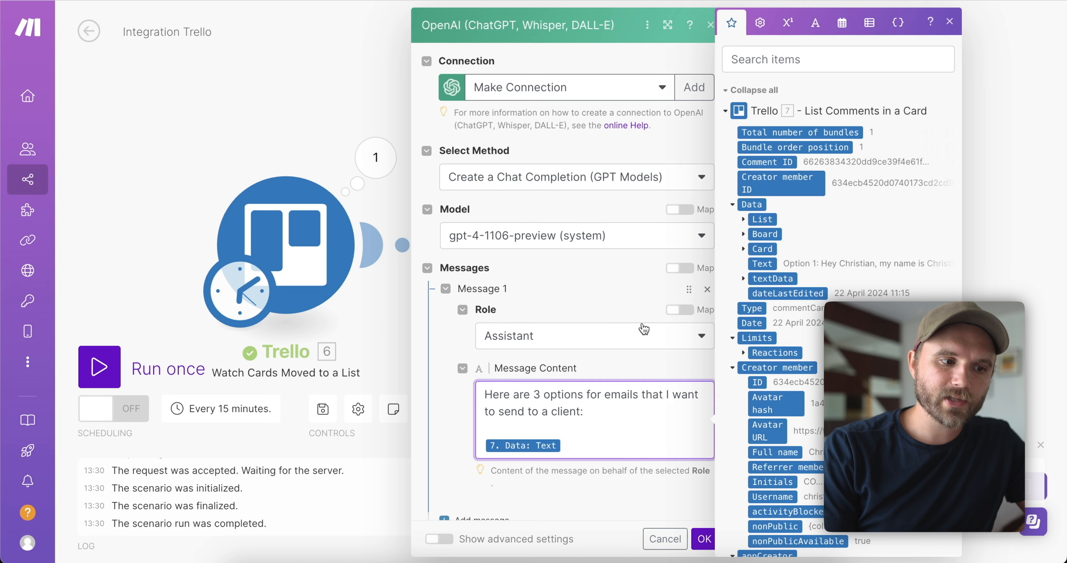
pyautogui.press('Return')
pyautogui.press('Return')
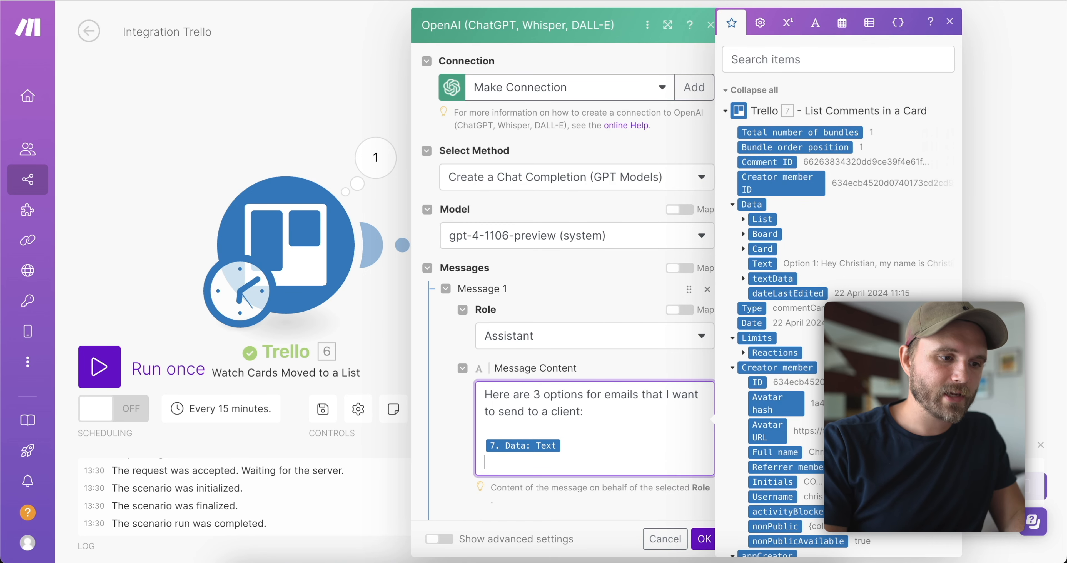
pyautogui.write("If you've made it here, t")
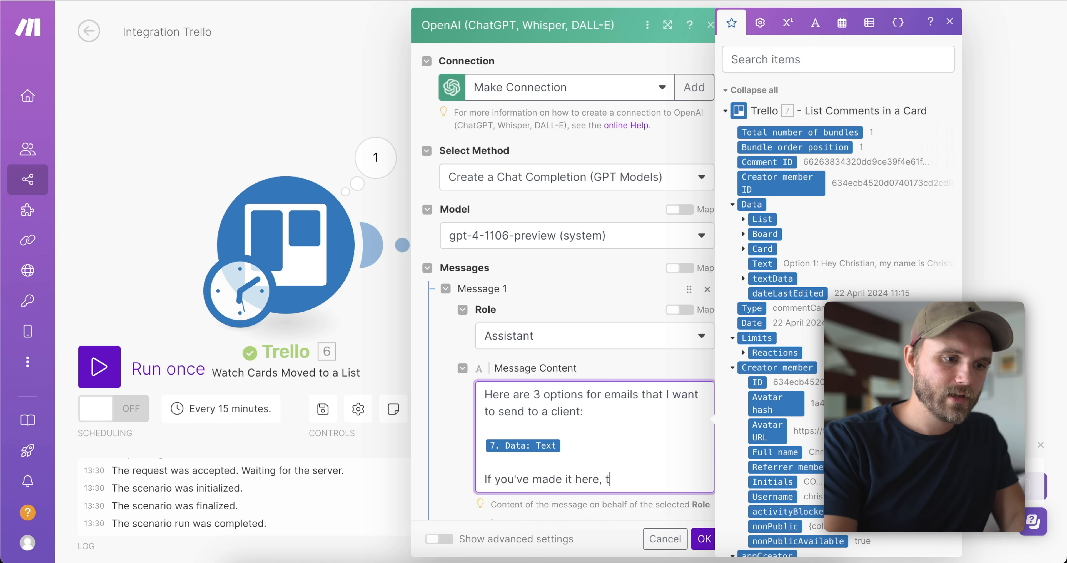
pyautogui.write("hat means I'")
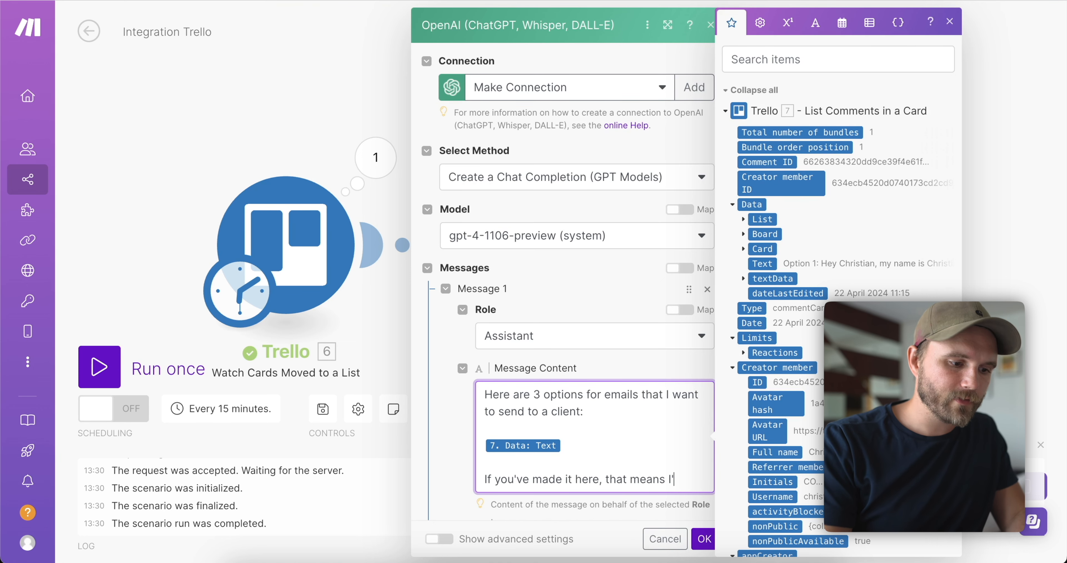
pyautogui.write('ve chosen to go')
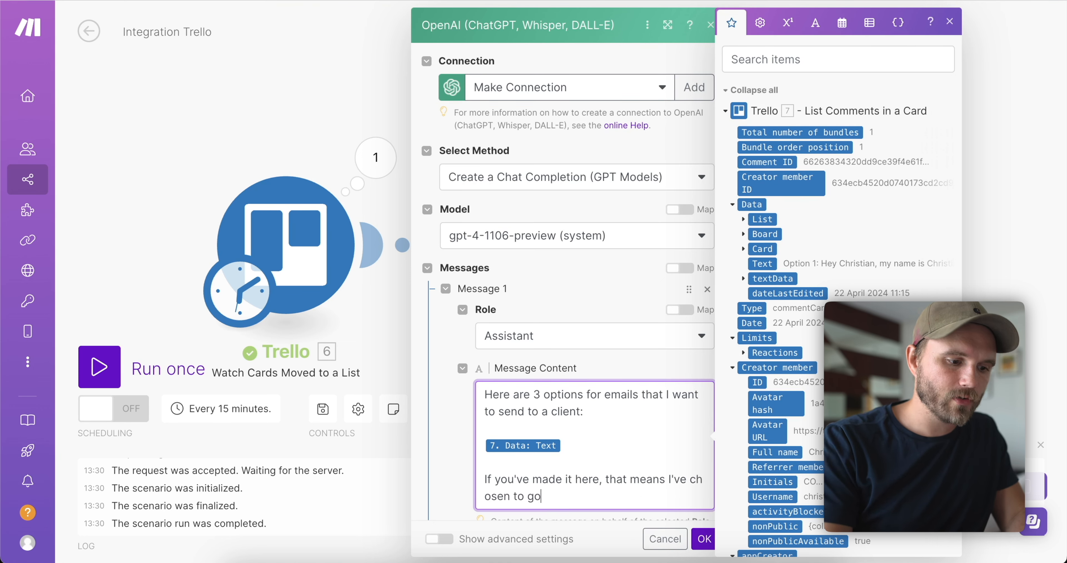
pyautogui.write(' with Option ')
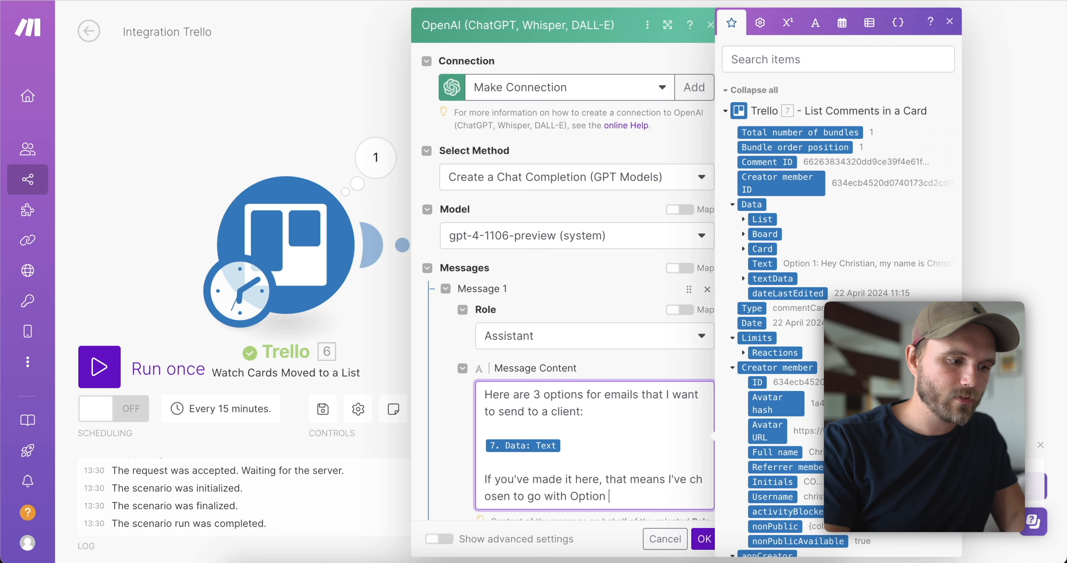
pyautogui.write('1. Please print')
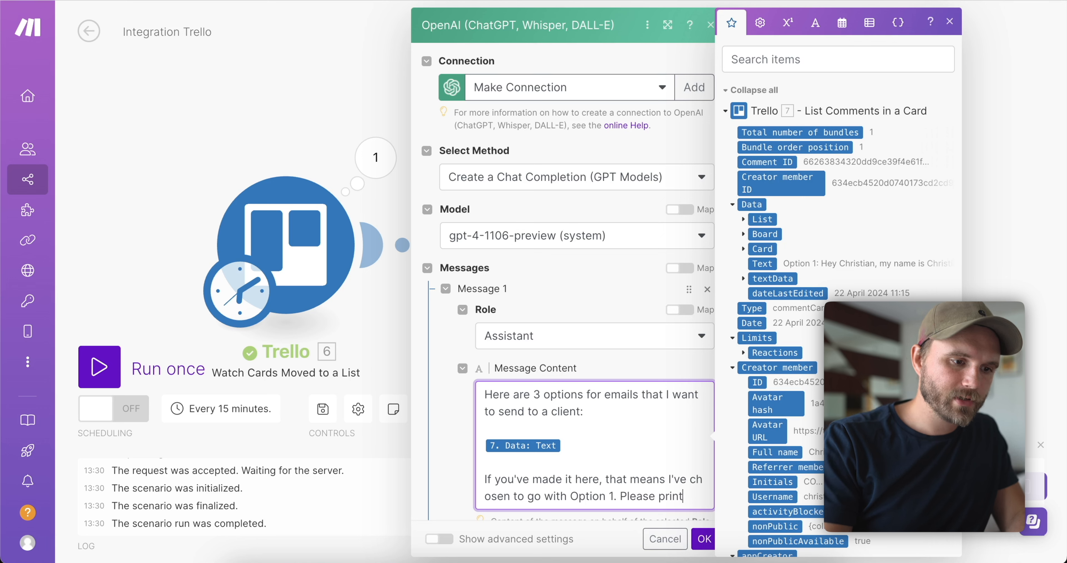
pyautogui.write(' the text from option')
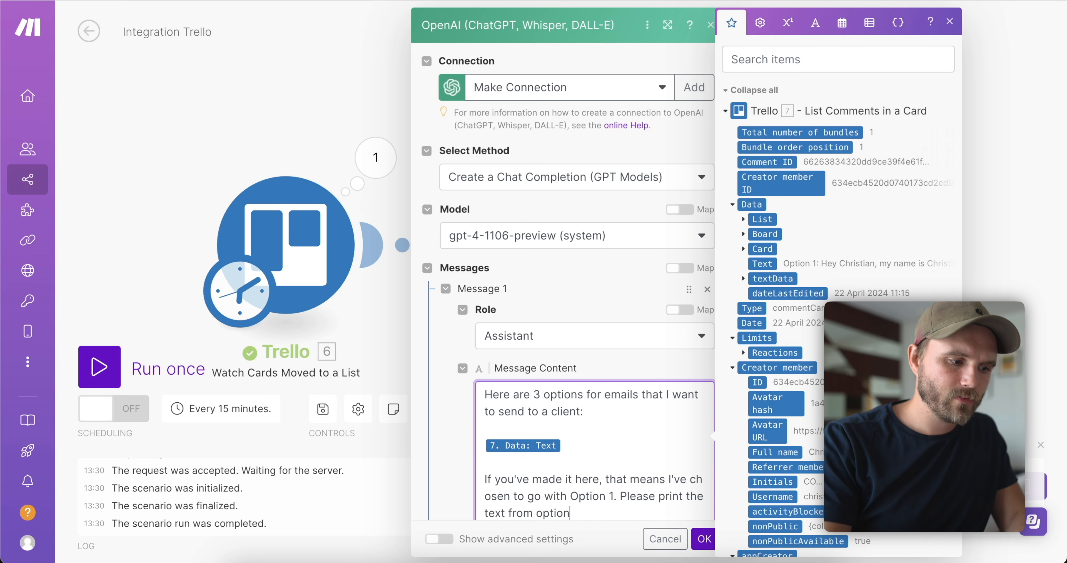
pyautogui.write(' 1, and nothing else.')
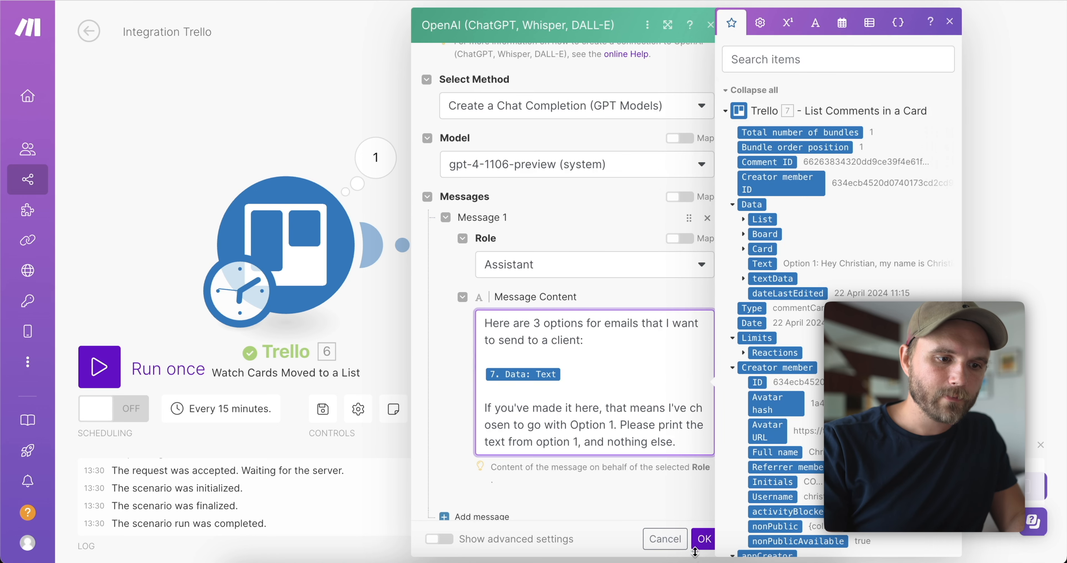
pyautogui.click(703, 539)
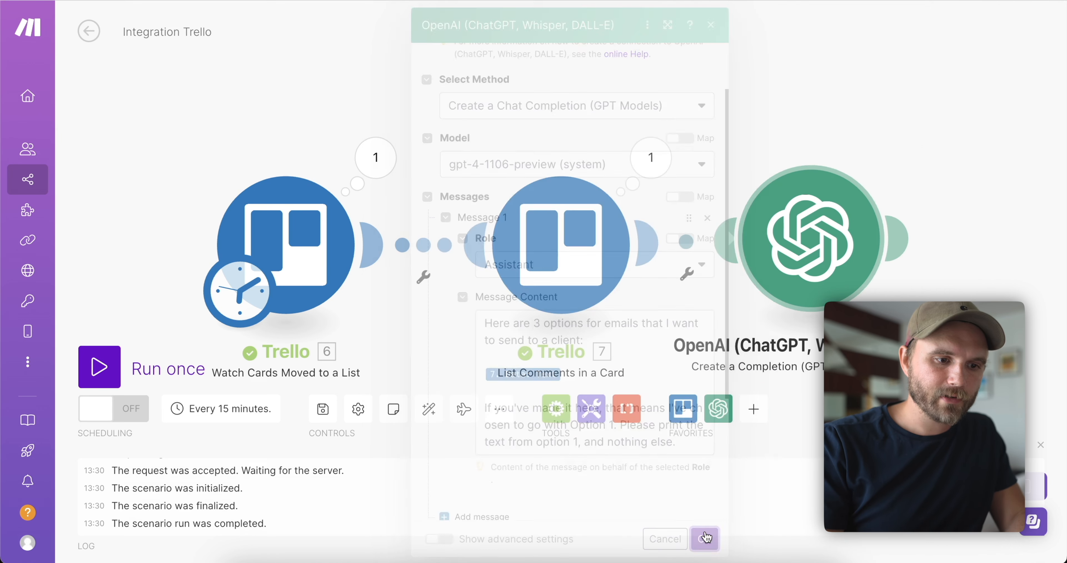
# Save the scenario and add a Gmail Send an Email module after OpenAI.
pyautogui.click(322, 410)
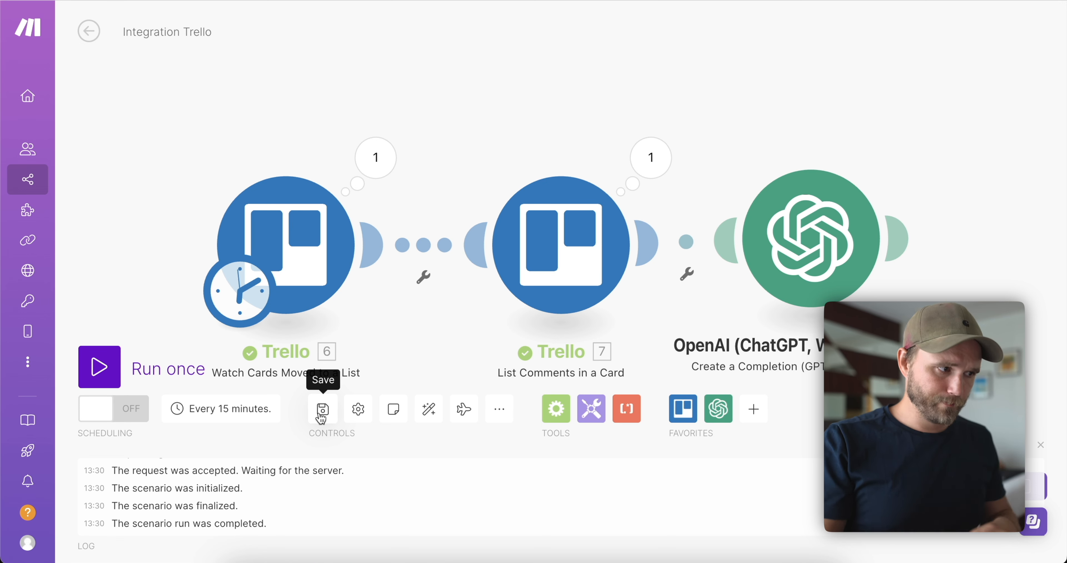
pyautogui.click(903, 247)
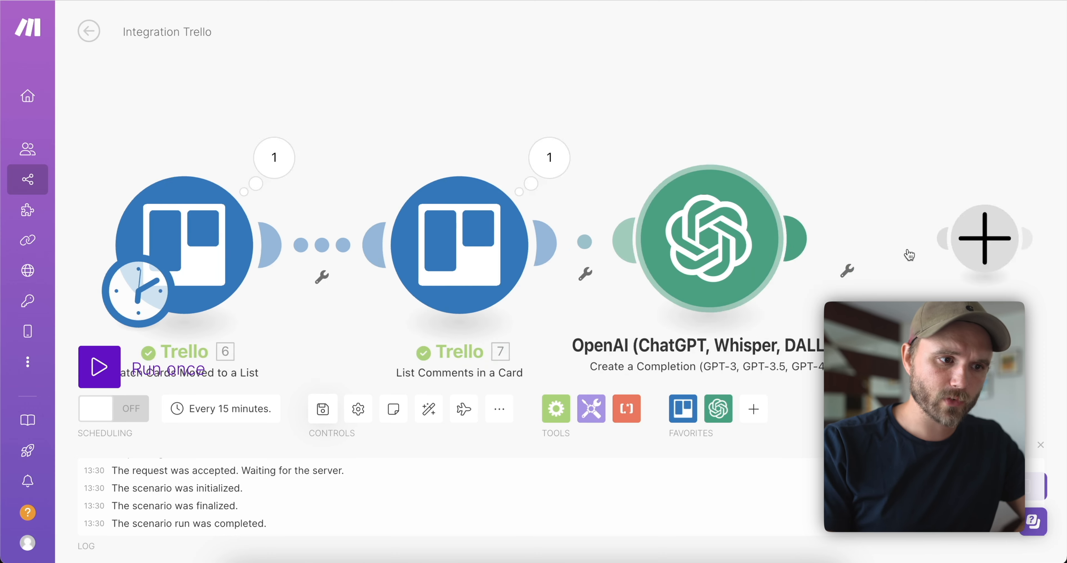
pyautogui.write('gma')
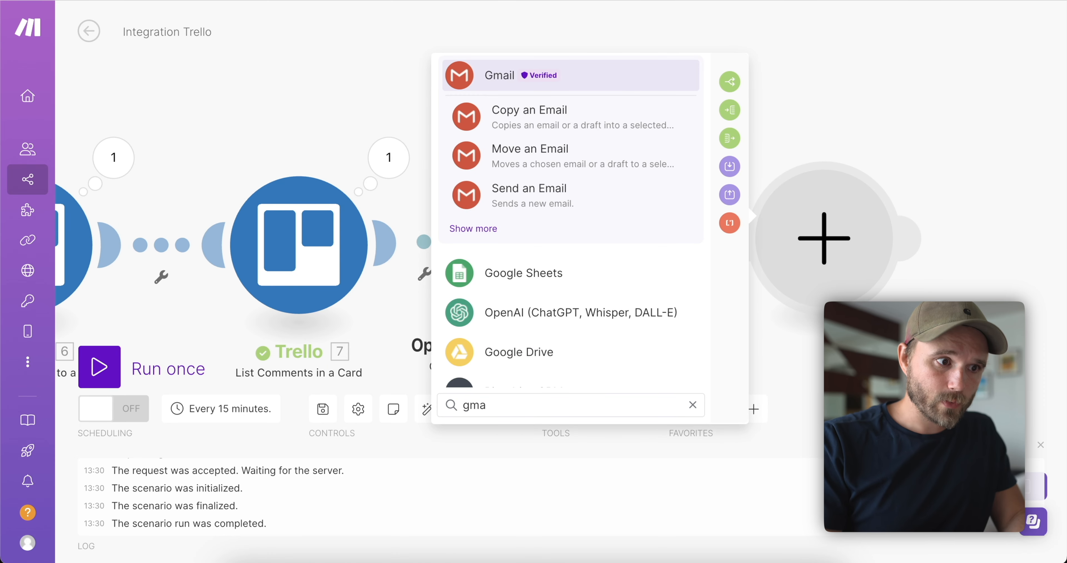
pyautogui.click(549, 191)
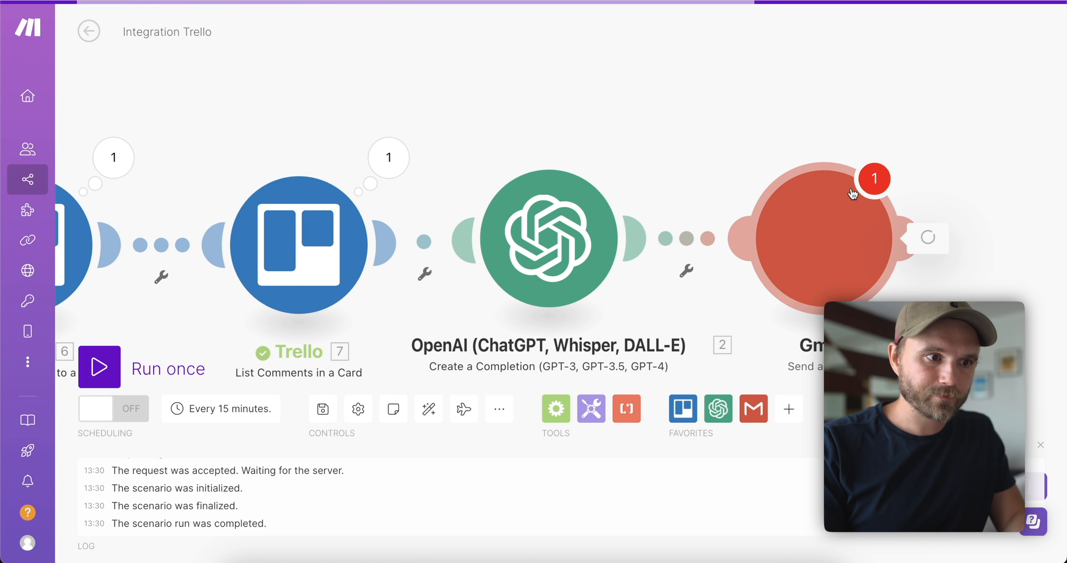
# Choose the Lil Assistance Gmail connection and enter the subject 'hey there'.
pyautogui.click(597, 104)
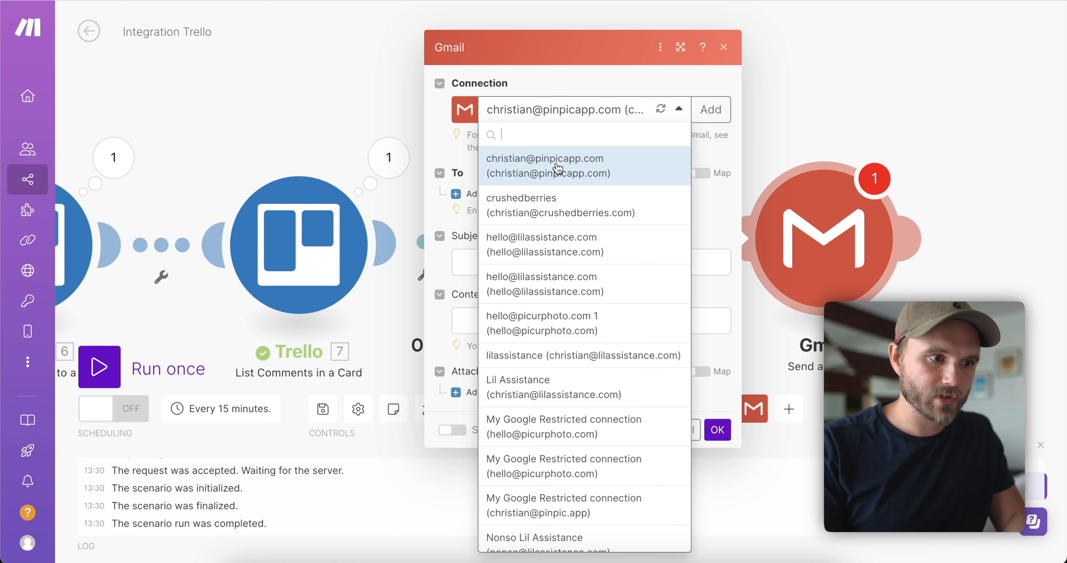
pyautogui.write('lilas')
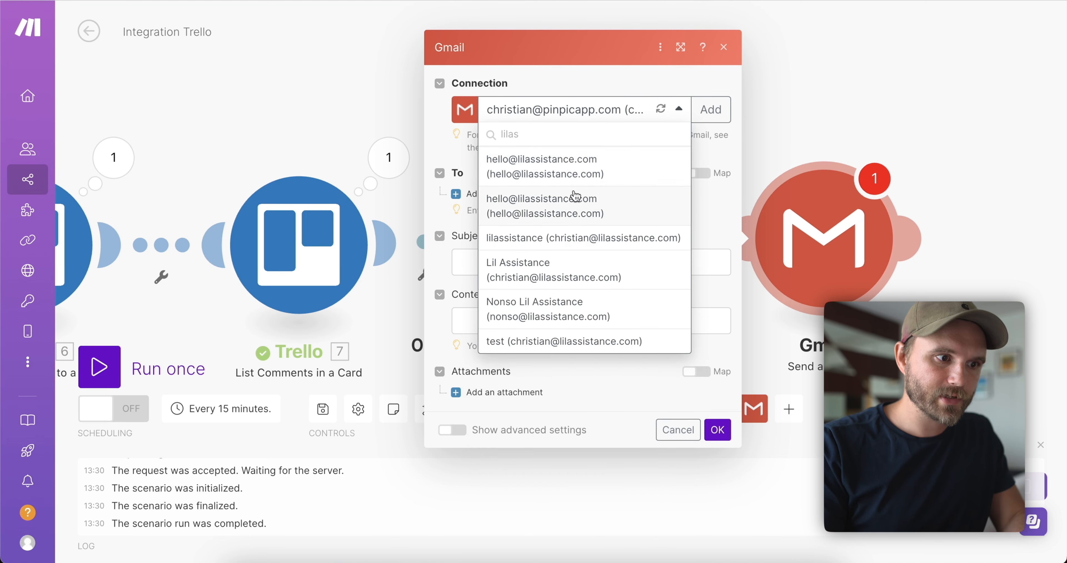
pyautogui.click(570, 270)
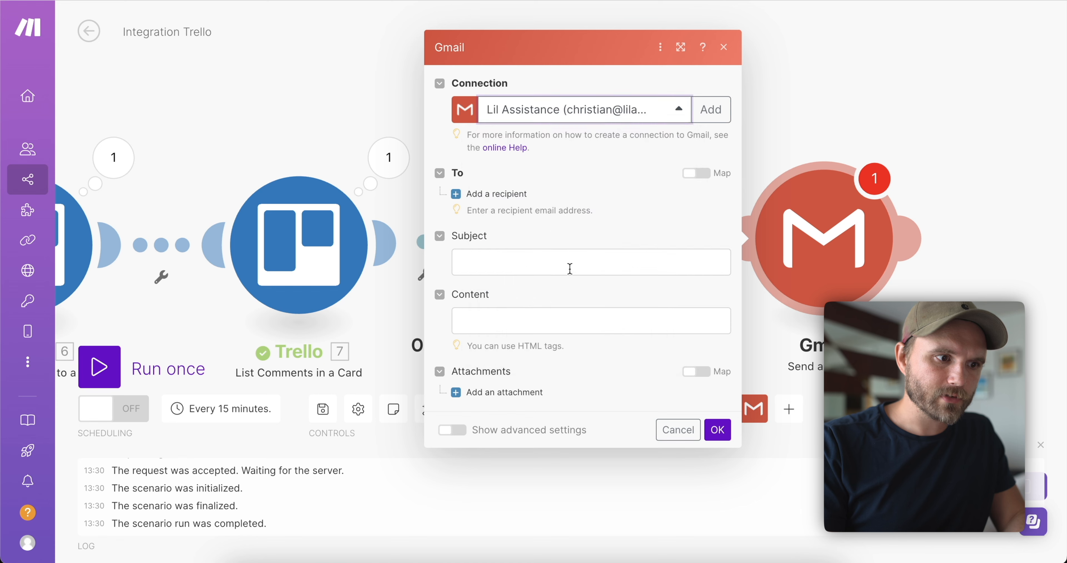
pyautogui.click(487, 257)
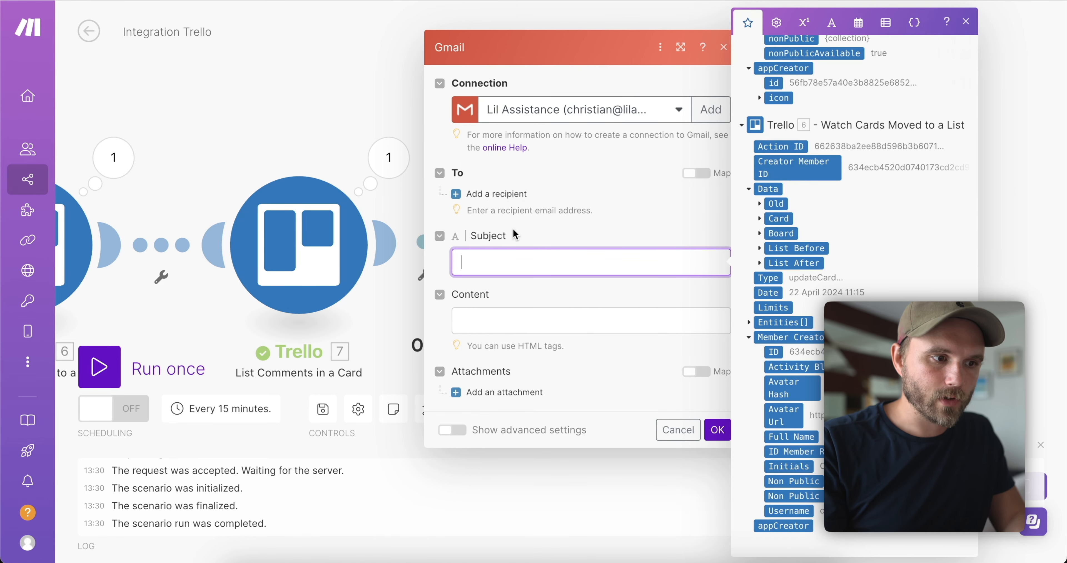
pyautogui.write('Hey th')
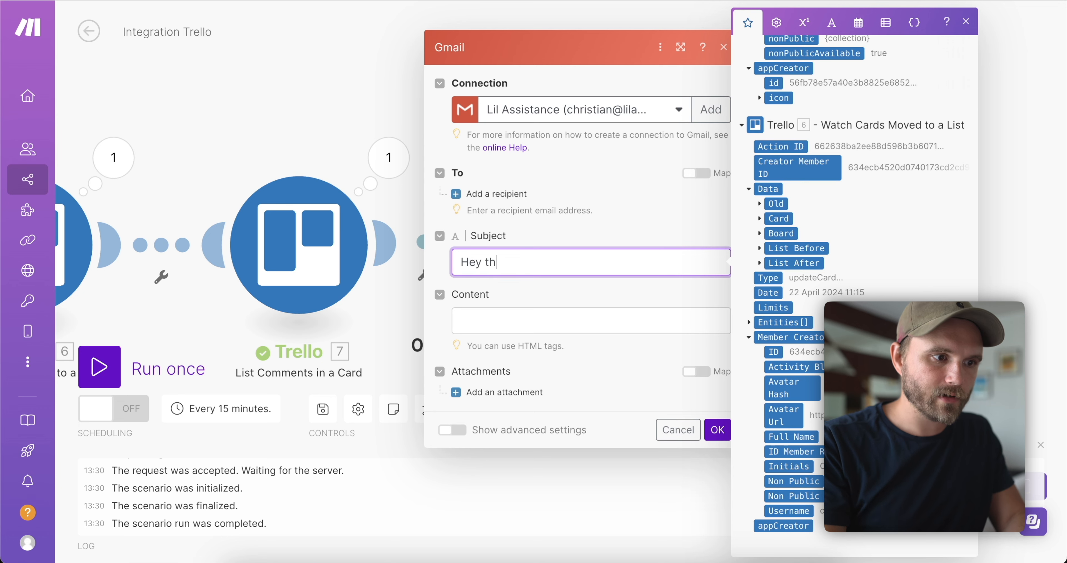
pyautogui.write('ere')
pyautogui.hotkey('ctrl', 'a')
pyautogui.write('hey')
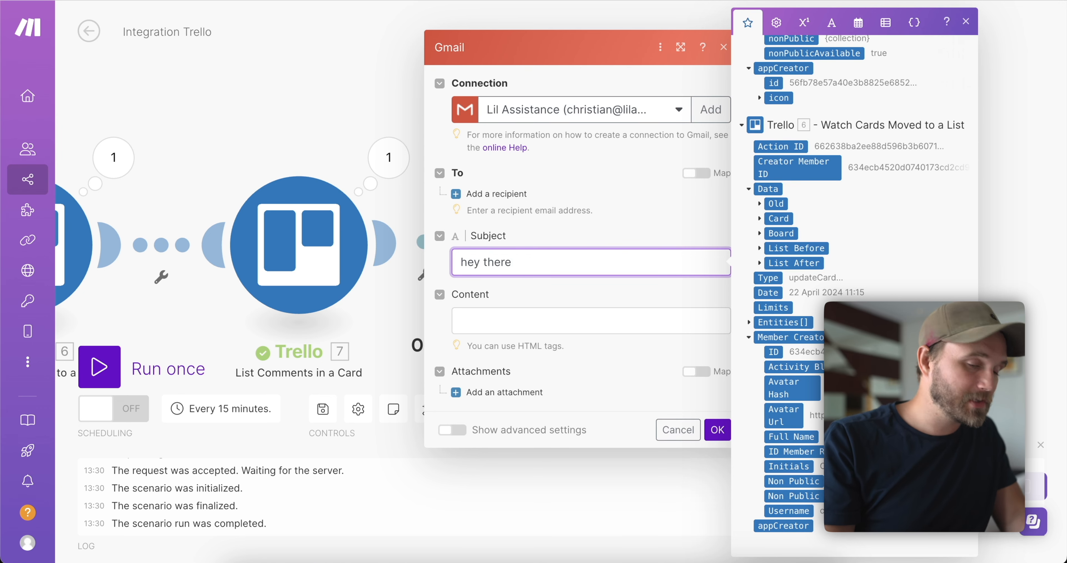
# Add a recipient and map the Trello card's Name as its email address.
pyautogui.click(465, 194)
pyautogui.click(542, 205)
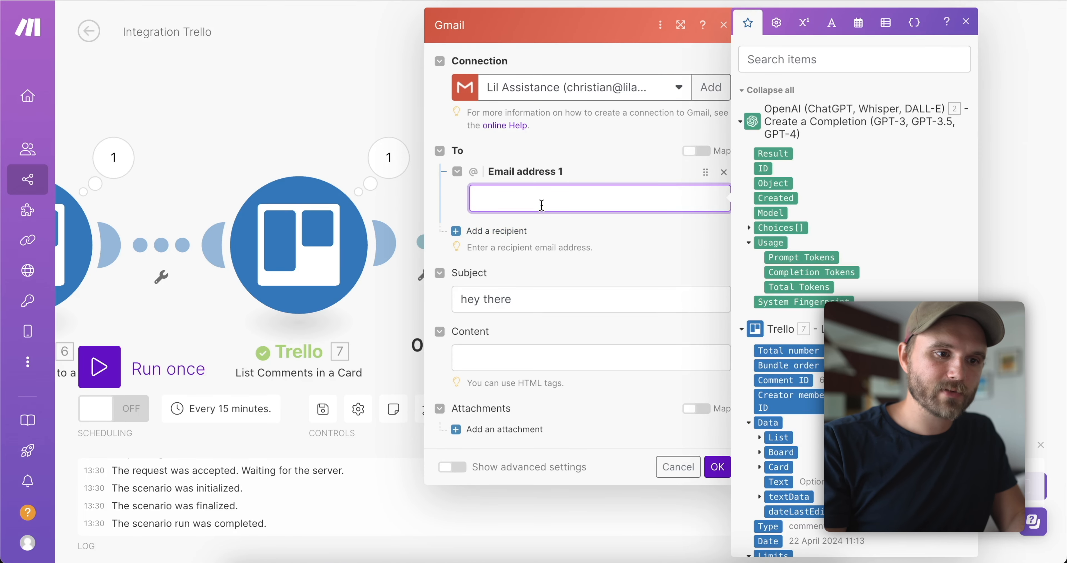
pyautogui.scroll(-15, 853, 290)
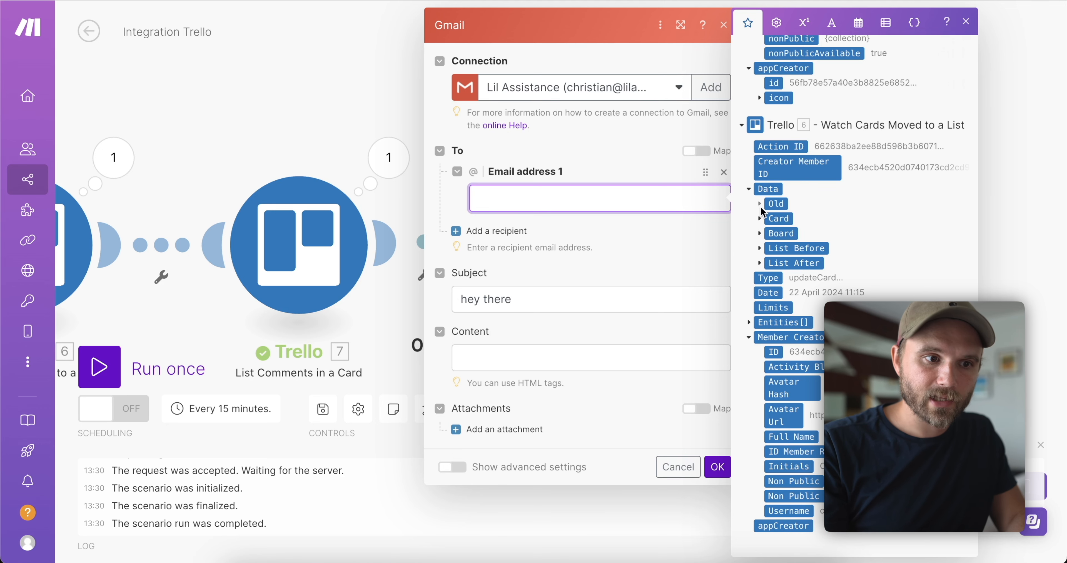
pyautogui.scroll(3, 767, 209)
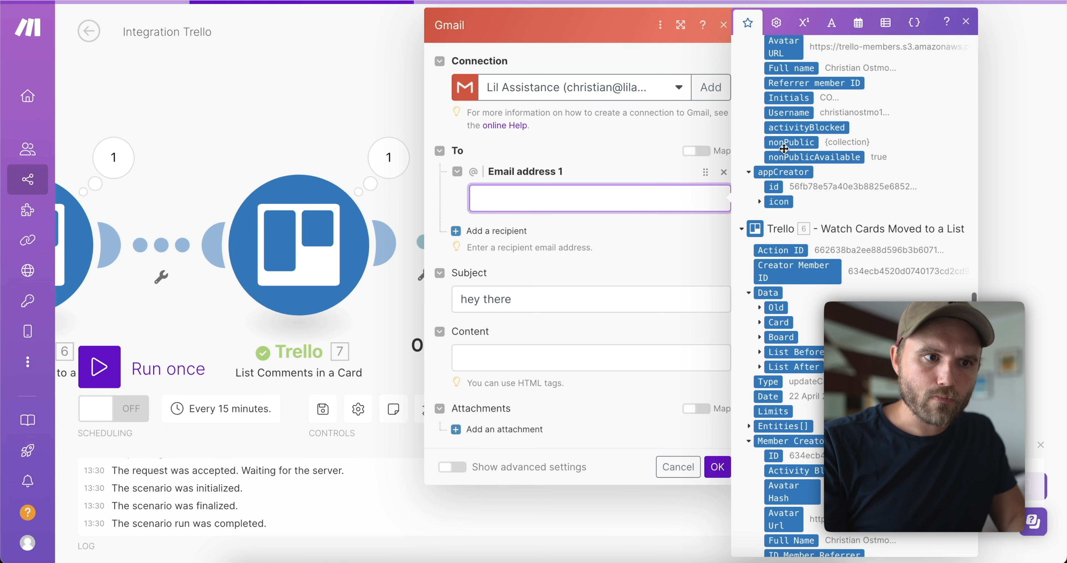
pyautogui.scroll(8, 784, 148)
pyautogui.click(789, 268)
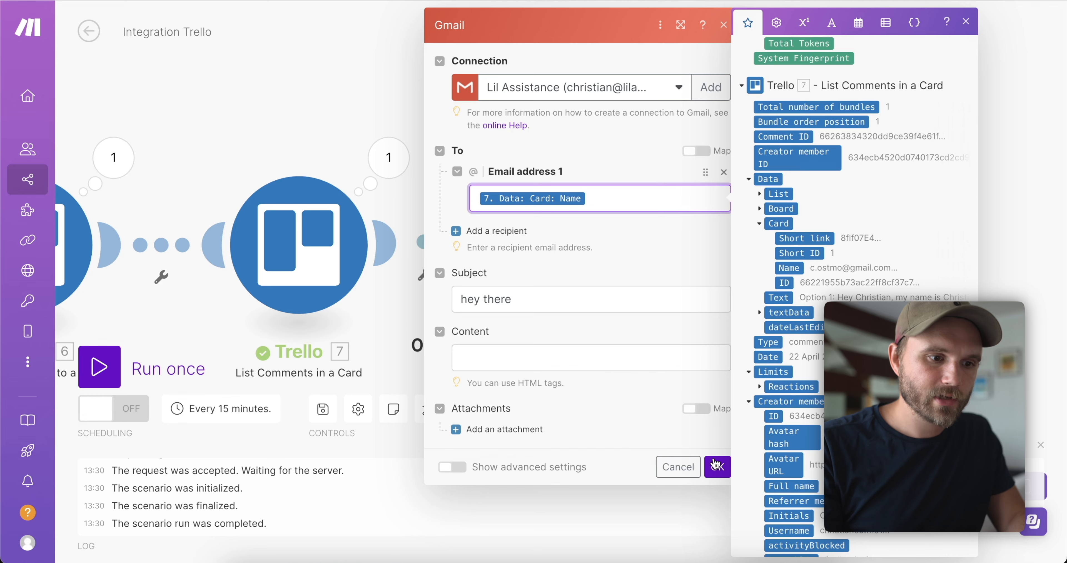
# Fill the email body with the OpenAI Choices Message content followed by two <br> line breaks.
pyautogui.click(560, 359)
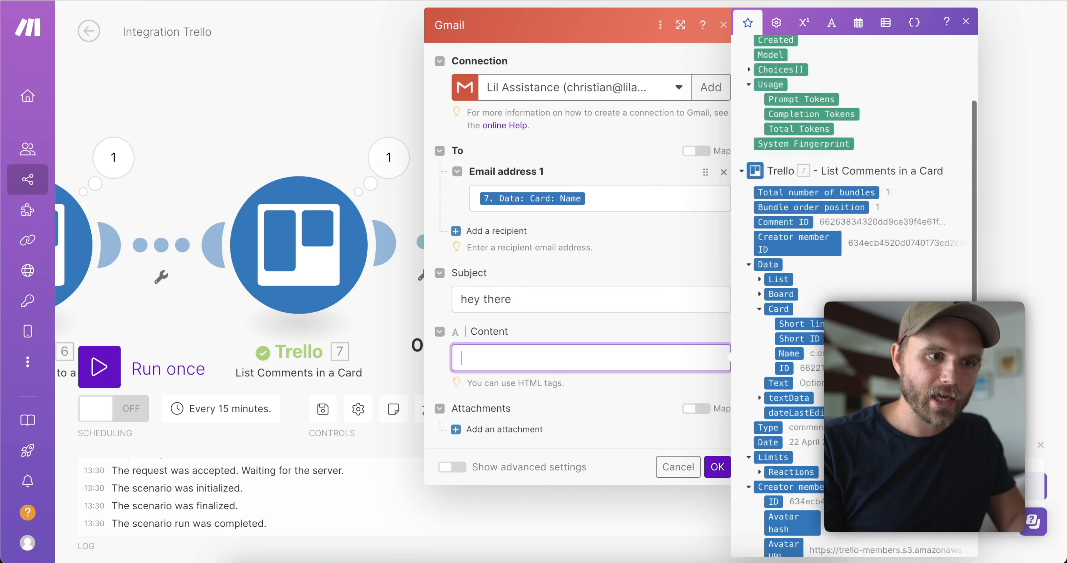
pyautogui.scroll(-5, 854, 297)
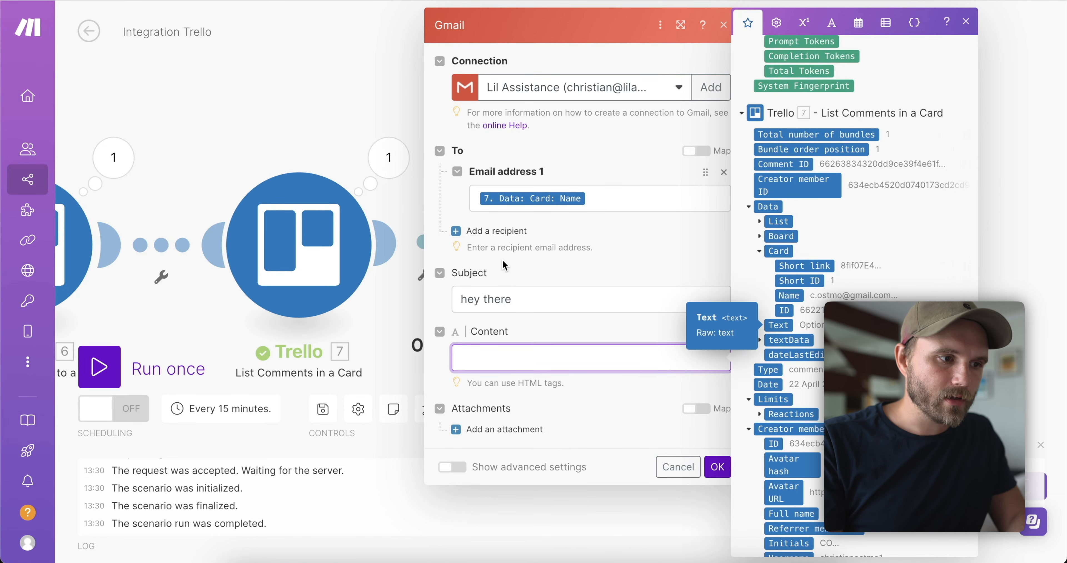
pyautogui.scroll(5, 869, 232)
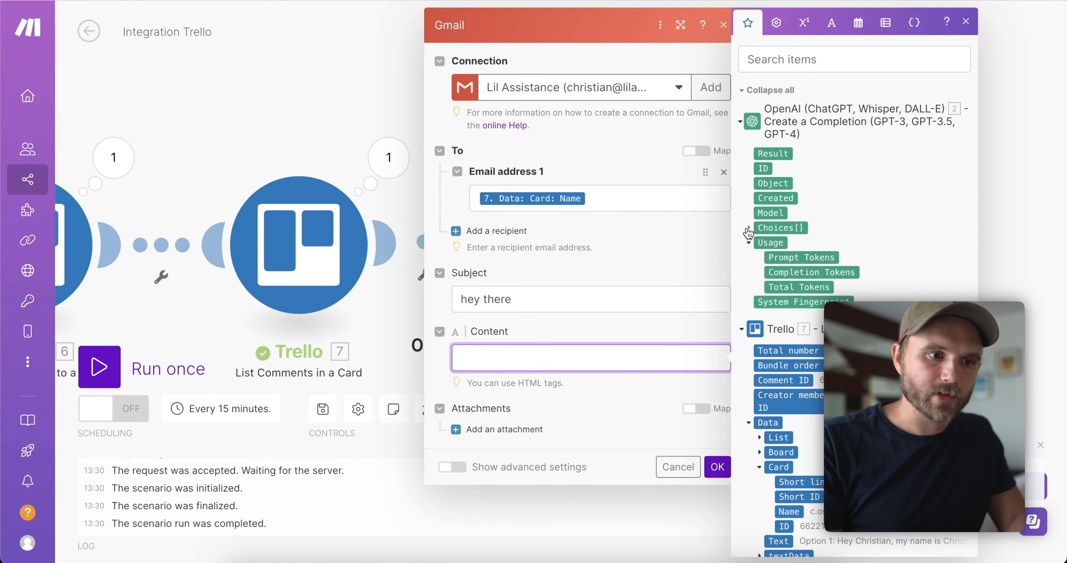
pyautogui.click(749, 227)
pyautogui.click(759, 303)
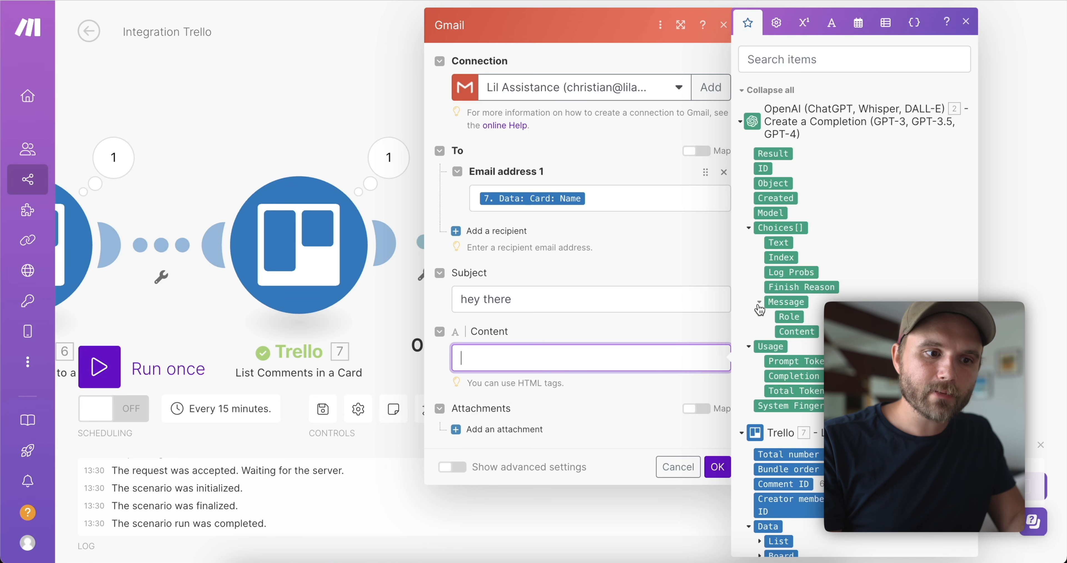
pyautogui.click(787, 329)
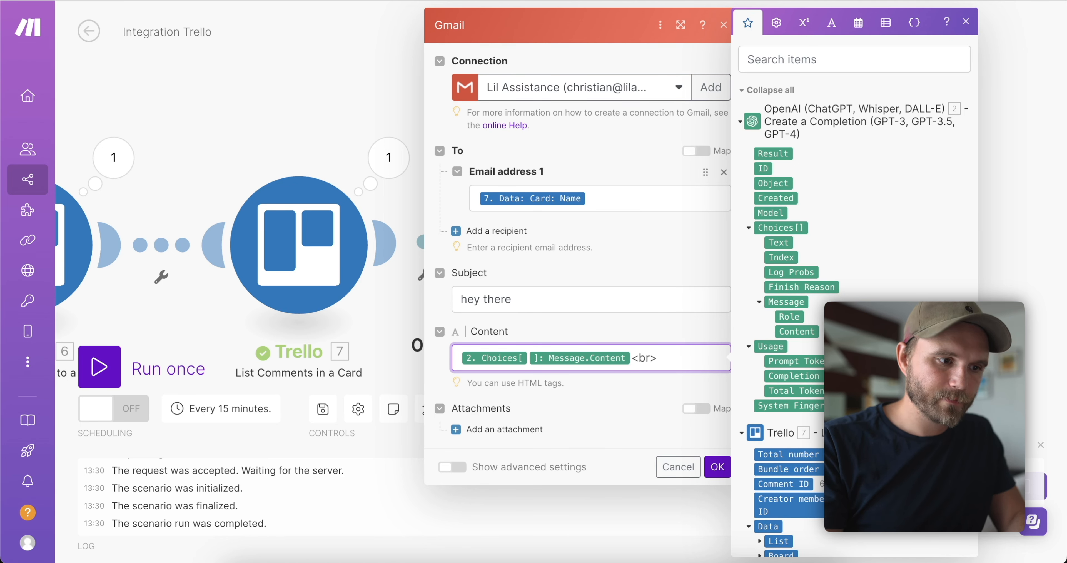
pyautogui.write('<br>')
pyautogui.press('Return')
pyautogui.write('<')
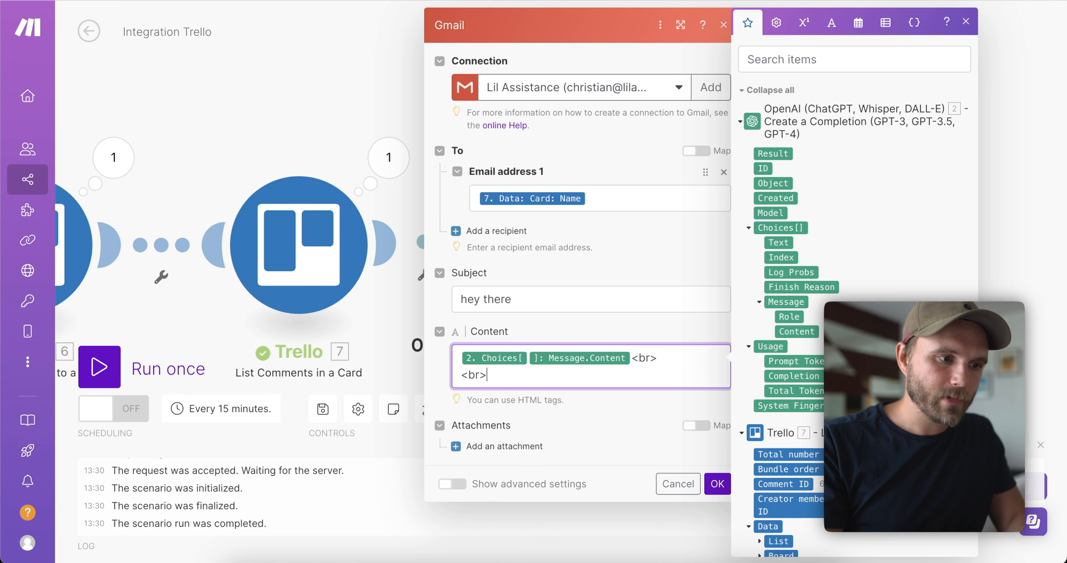
pyautogui.write('br>')
pyautogui.press('Return')
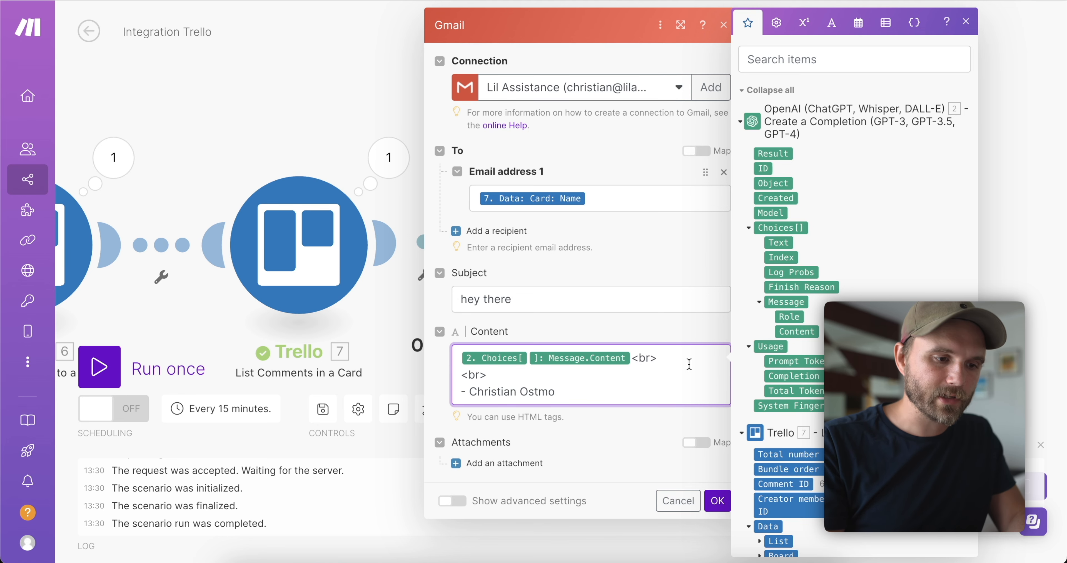
pyautogui.click(638, 473)
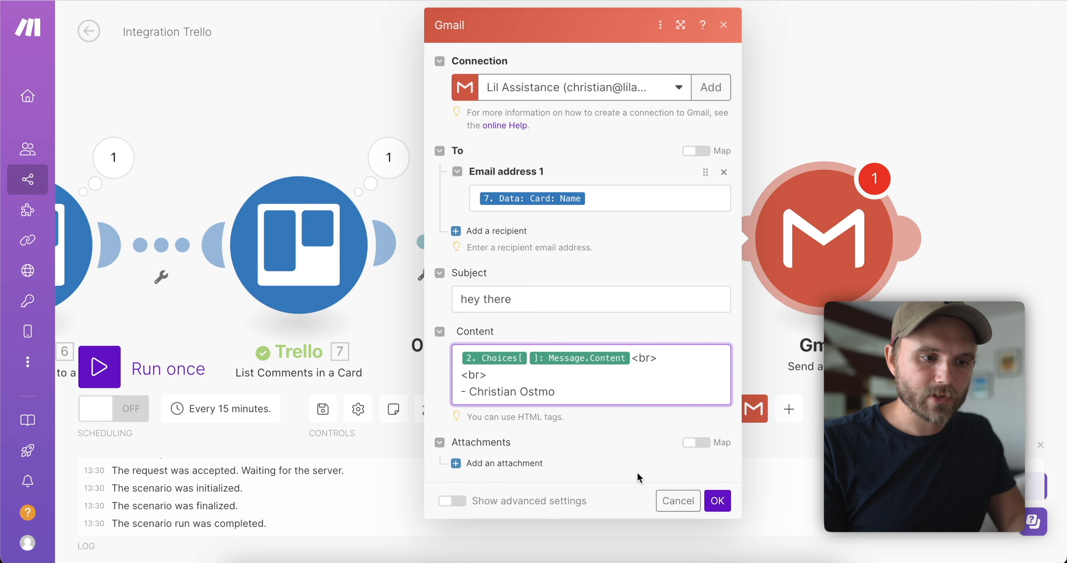
# Confirm the Gmail step, auto-align the modules, and move the lead card back into Option 1.
pyautogui.click(719, 502)
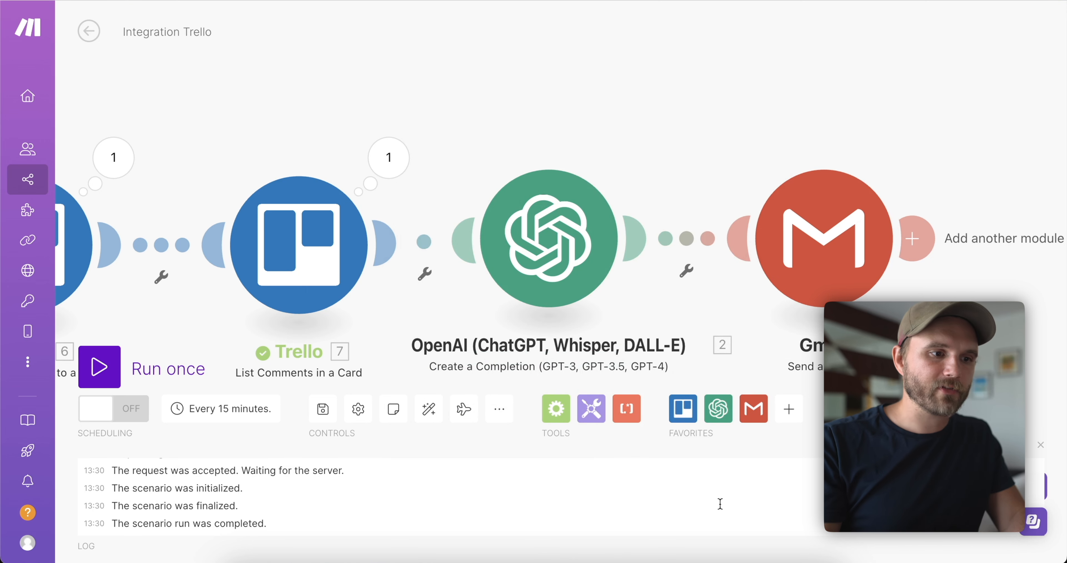
pyautogui.click(428, 409)
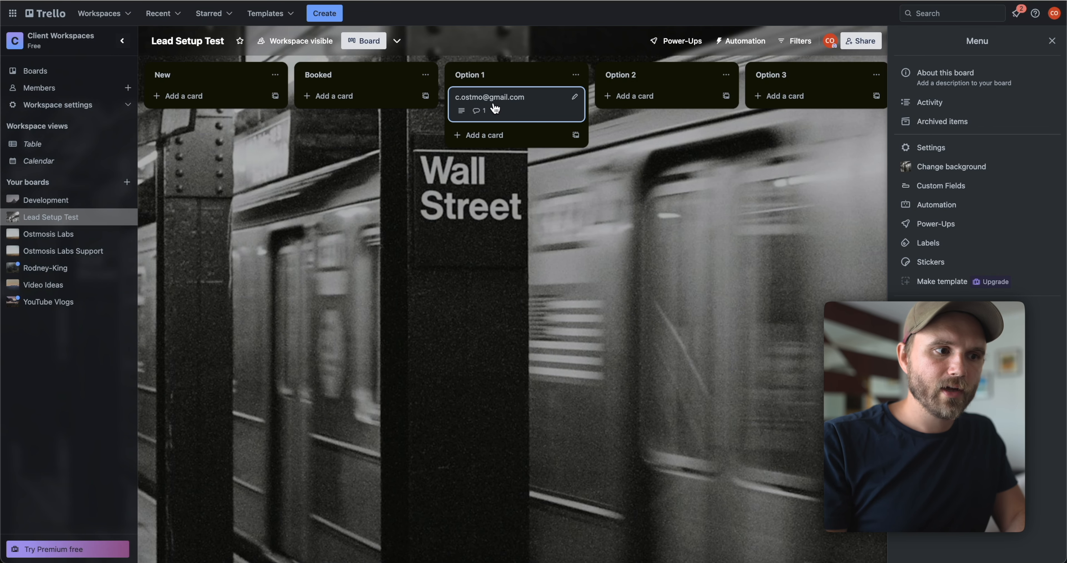
pyautogui.moveTo(491, 109)
pyautogui.mouseDown()
pyautogui.moveTo(410, 105)
pyautogui.moveTo(512, 111)
pyautogui.mouseUp()
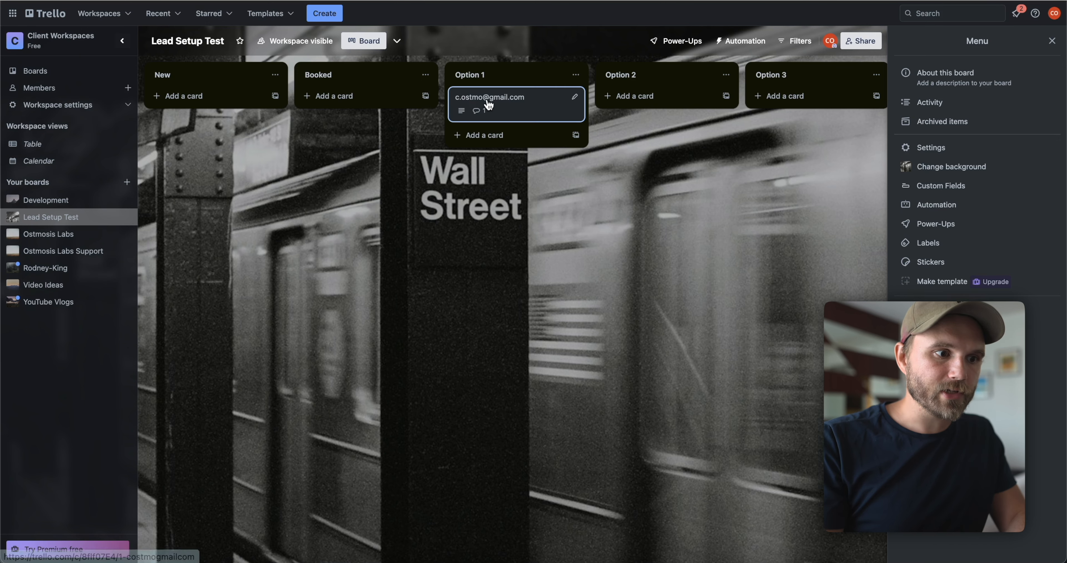
# Open the Option 1 lead card, review its generated-replies comment, and close it.
pyautogui.click(489, 105)
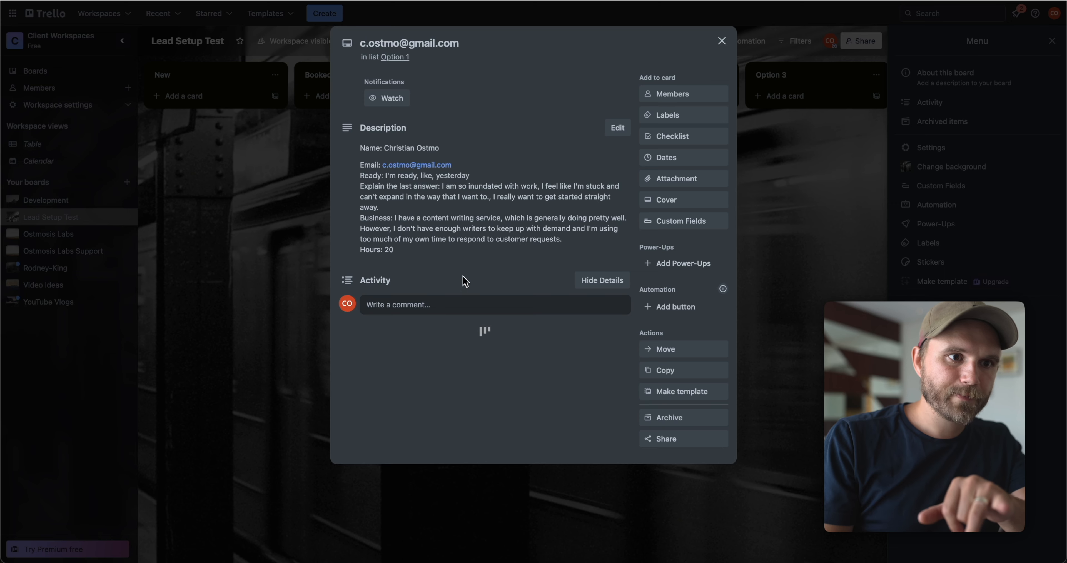
pyautogui.scroll(-2, 466, 281)
pyautogui.moveTo(479, 328); pyautogui.dragTo(407, 328)
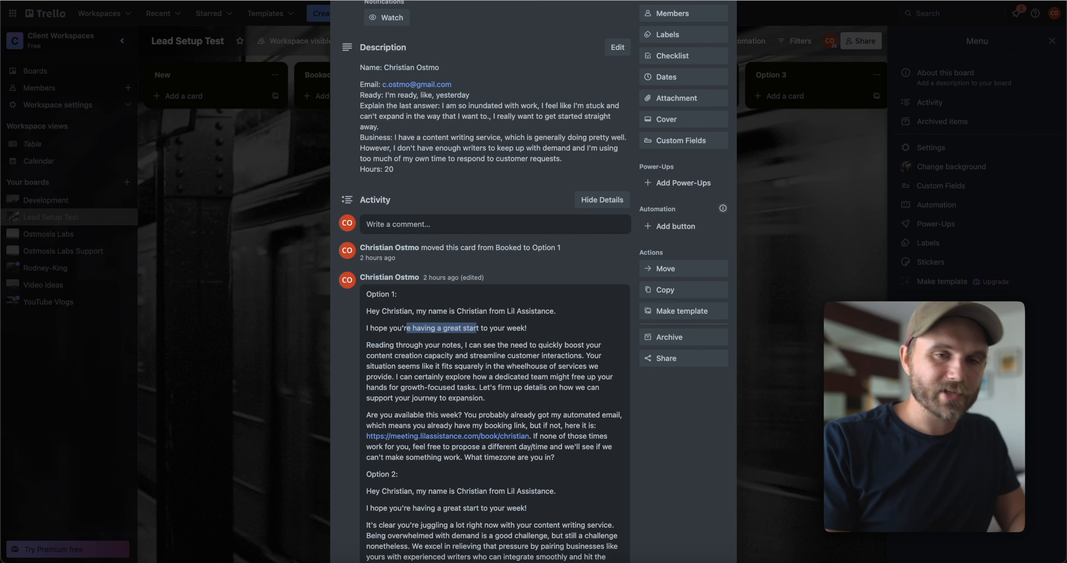
pyautogui.scroll(4, 350, 171)
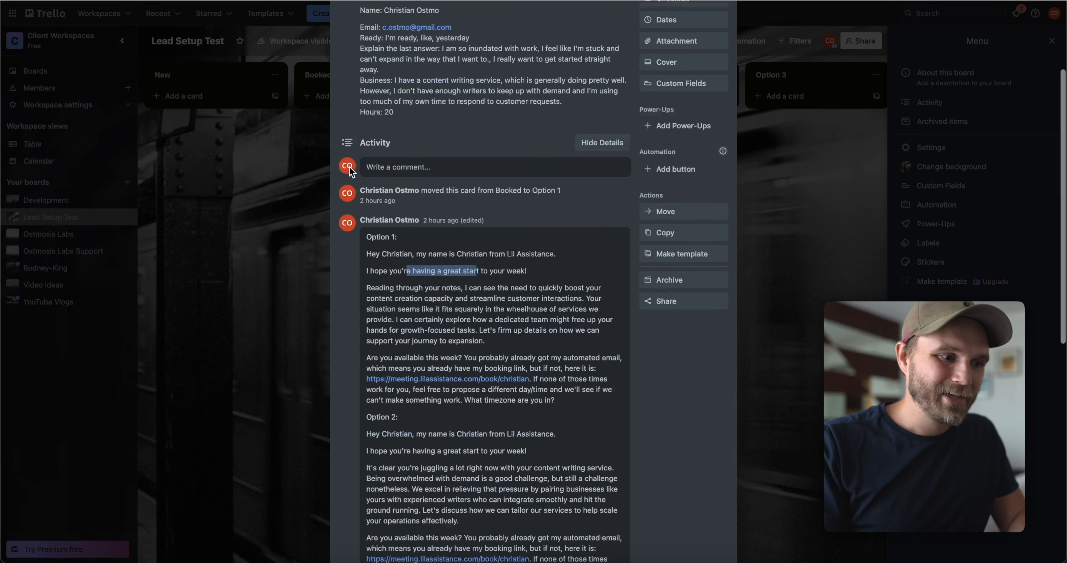
pyautogui.click(292, 92)
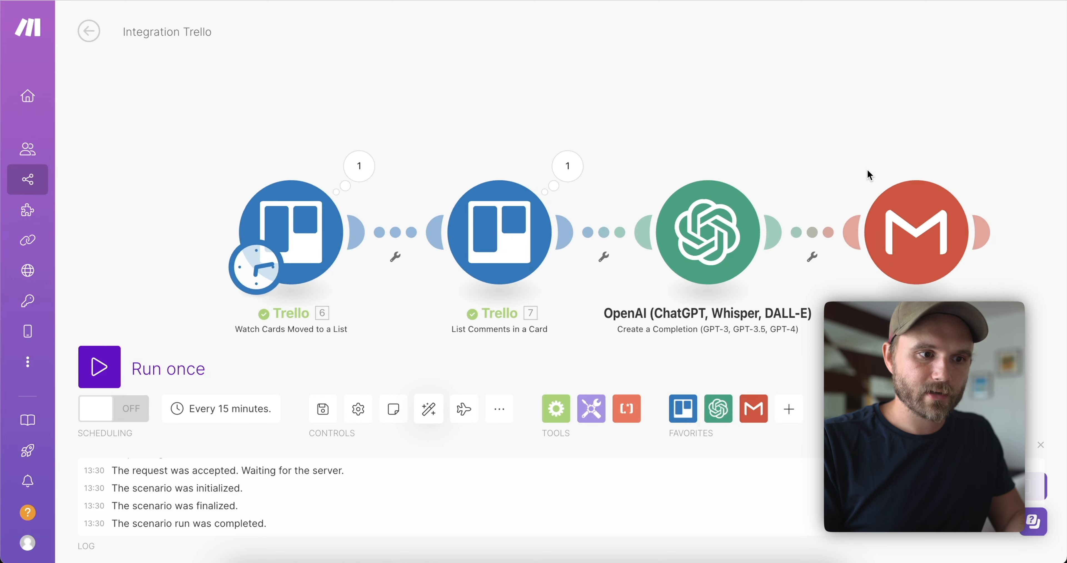
# Add a Trello Edit a Card step after Gmail with the card's ID mapped.
pyautogui.moveTo(869, 174); pyautogui.dragTo(687, 161)
pyautogui.click(823, 228)
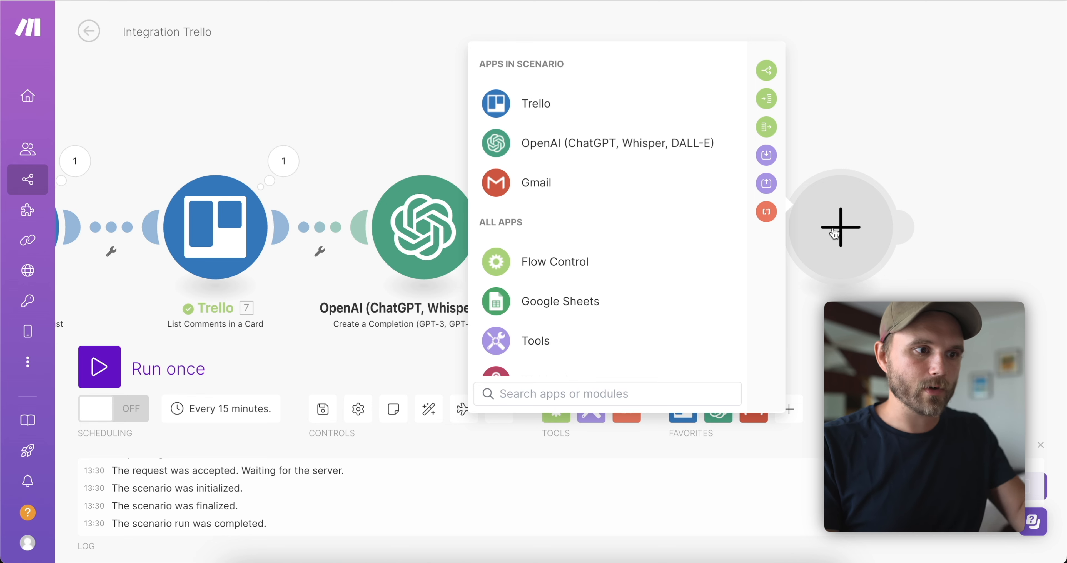
pyautogui.click(536, 108)
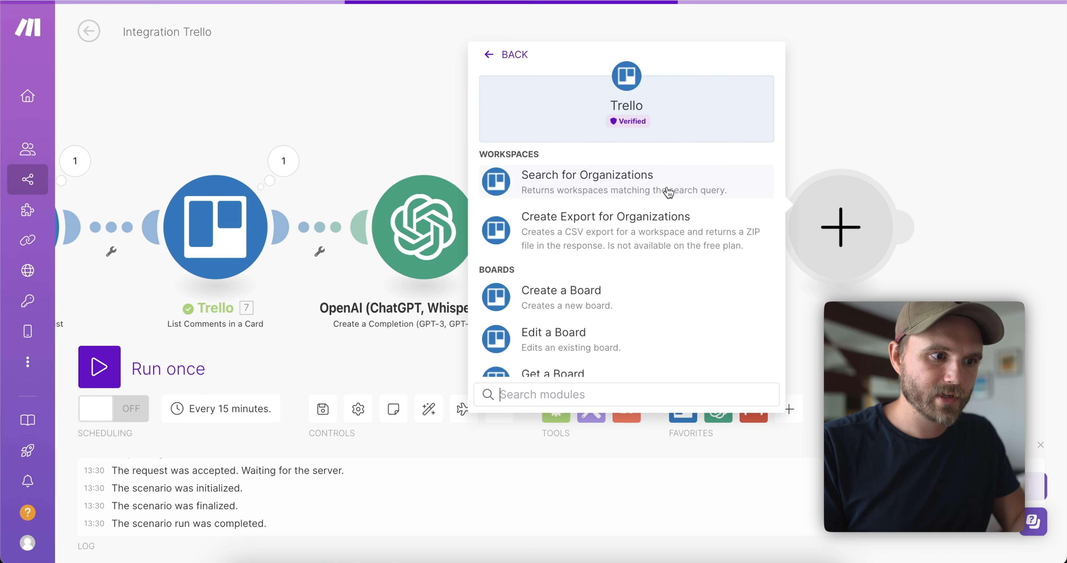
pyautogui.write('edit')
pyautogui.click(603, 306)
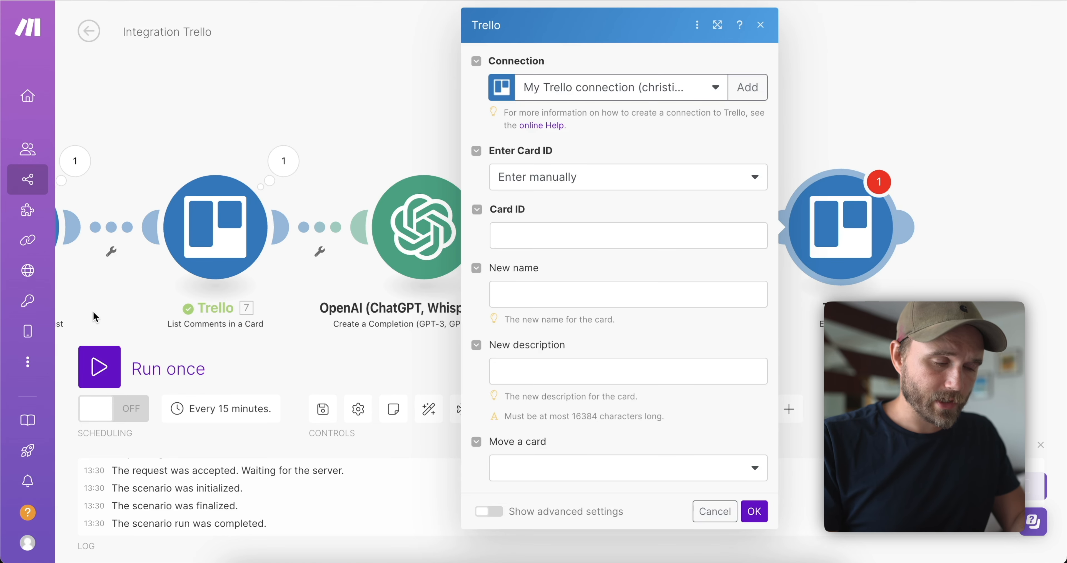
pyautogui.click(547, 236)
pyautogui.click(562, 294)
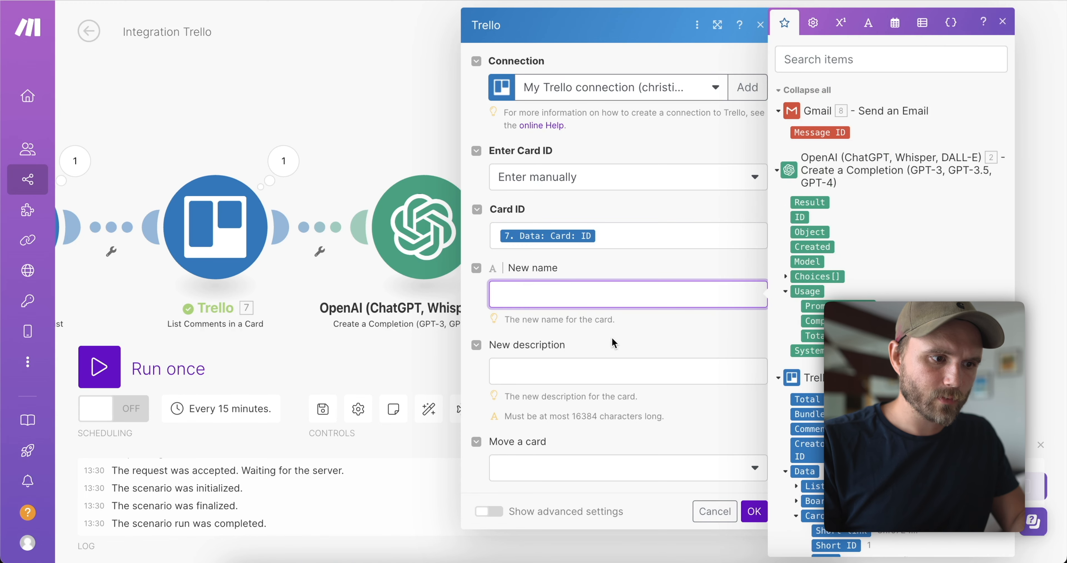
pyautogui.click(540, 477)
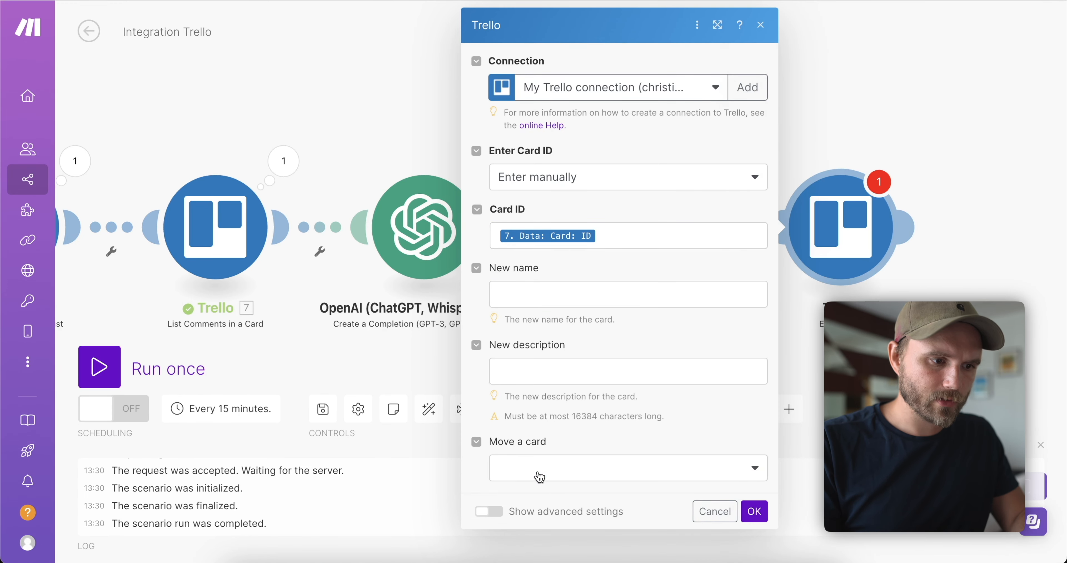
# Set the card to move 'To a board and list', first trying a mapped board ID.
pyautogui.click(540, 477)
pyautogui.click(593, 516)
pyautogui.click(560, 460)
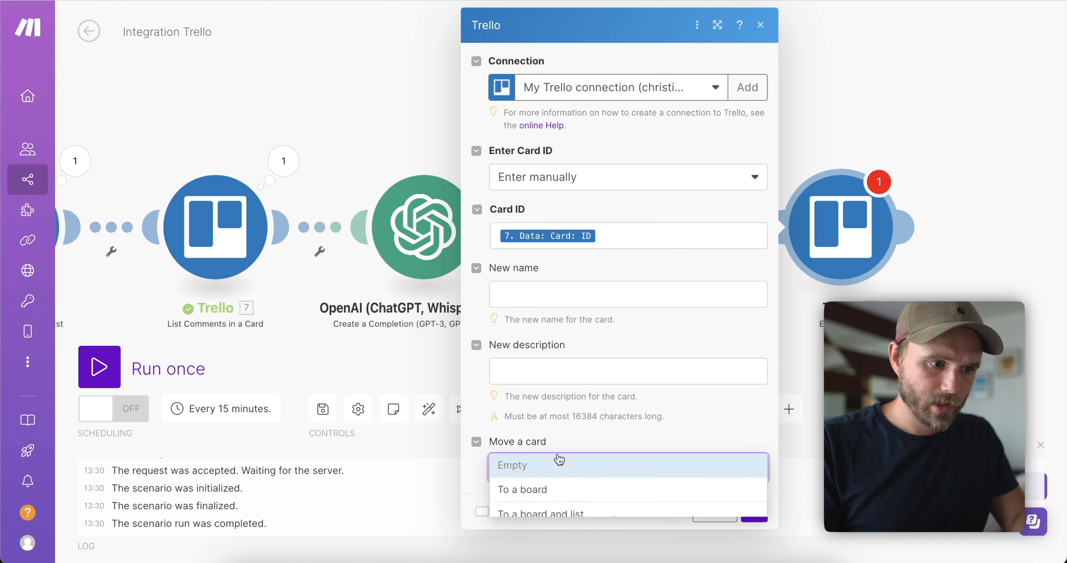
pyautogui.click(548, 447)
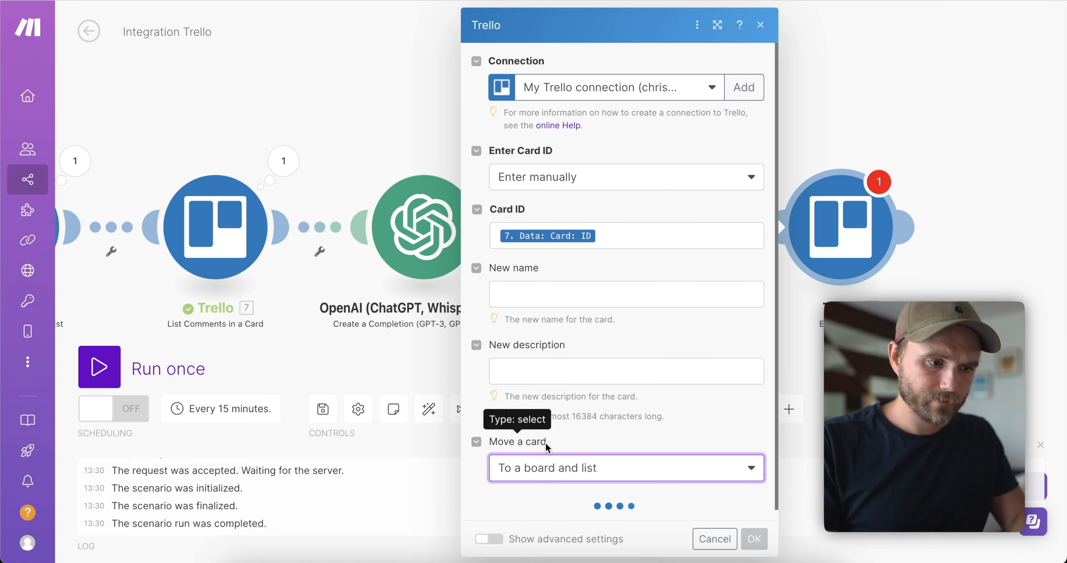
pyautogui.click(540, 435)
pyautogui.scroll(-4, 813, 334)
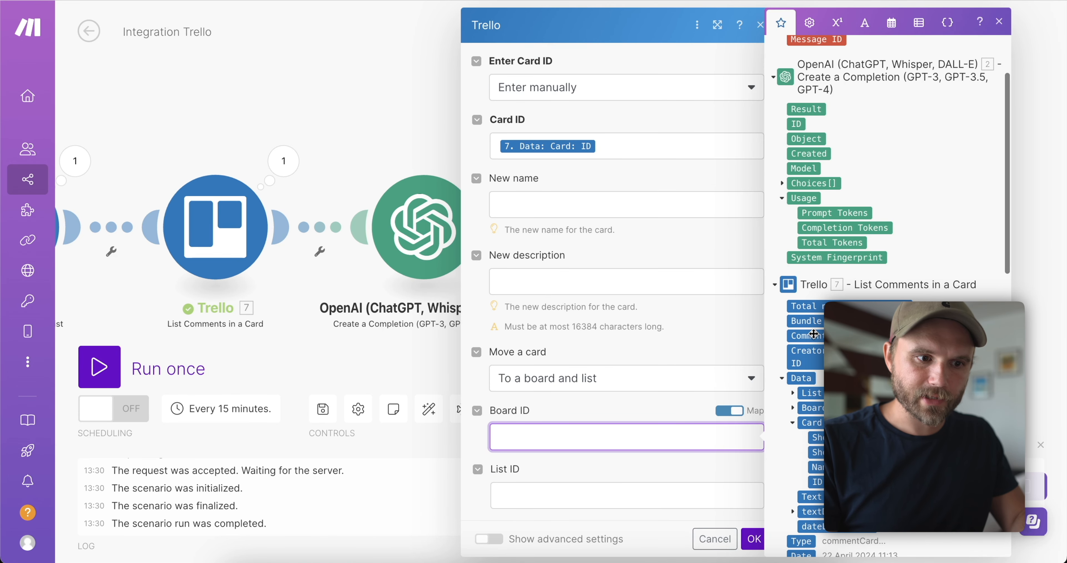
pyautogui.click(817, 361)
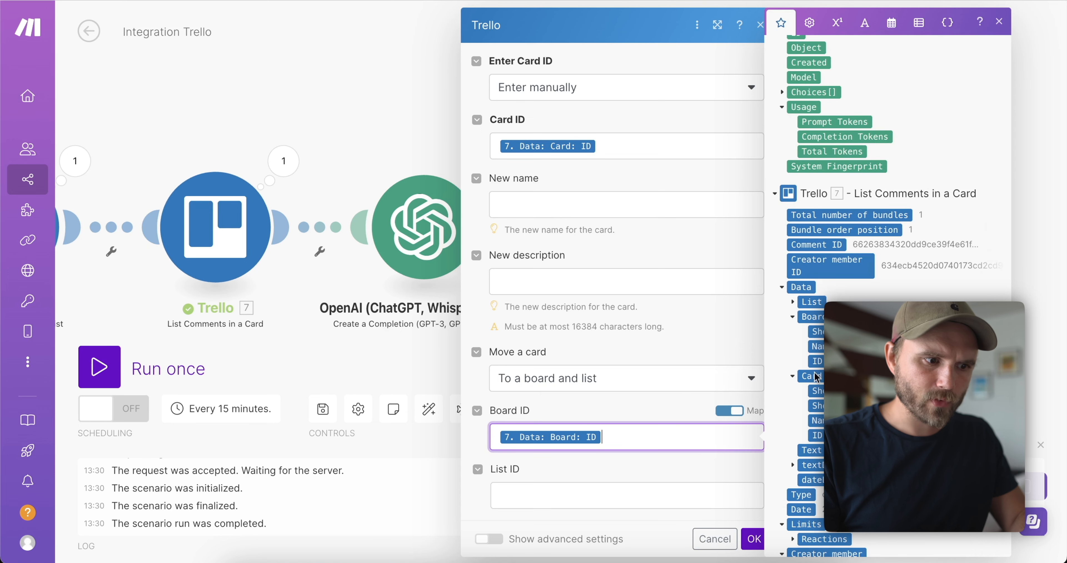
pyautogui.click(677, 494)
pyautogui.click(726, 469)
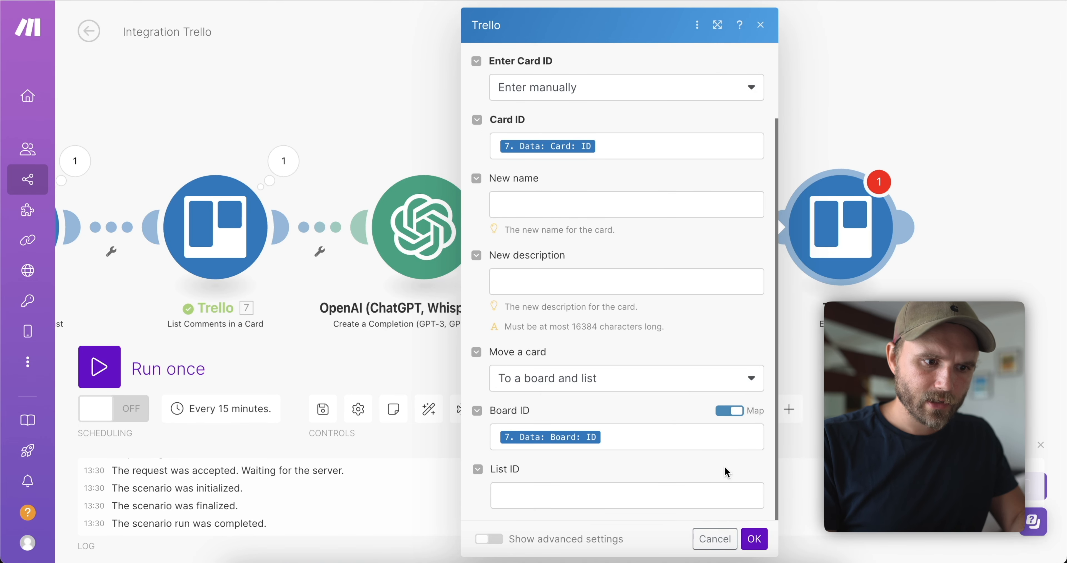
# Pick the Lead Setup Test board and Done list from the lists, then save the scenario.
pyautogui.click(730, 410)
pyautogui.click(701, 499)
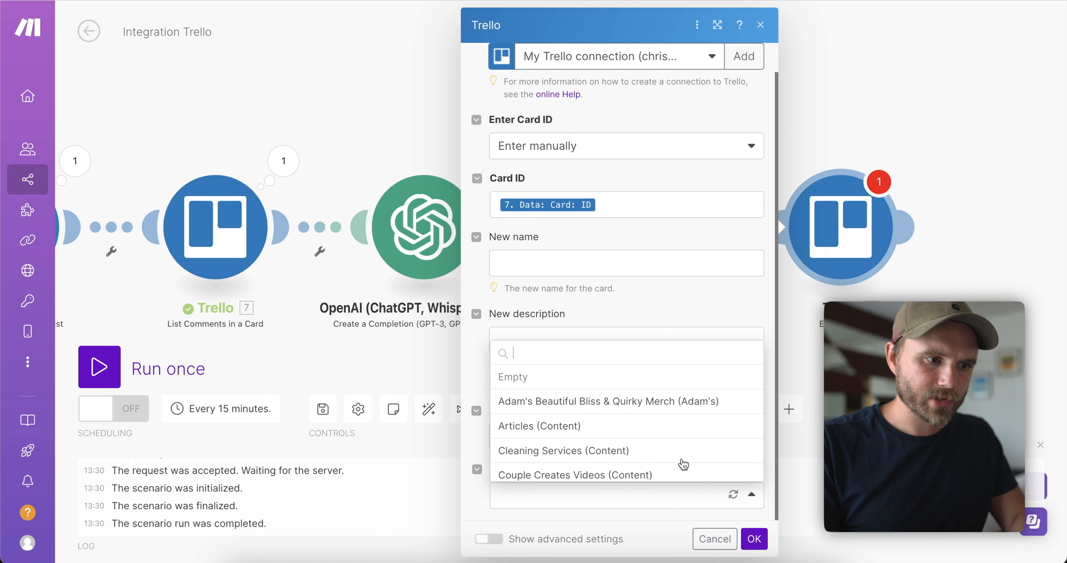
pyautogui.write('lead')
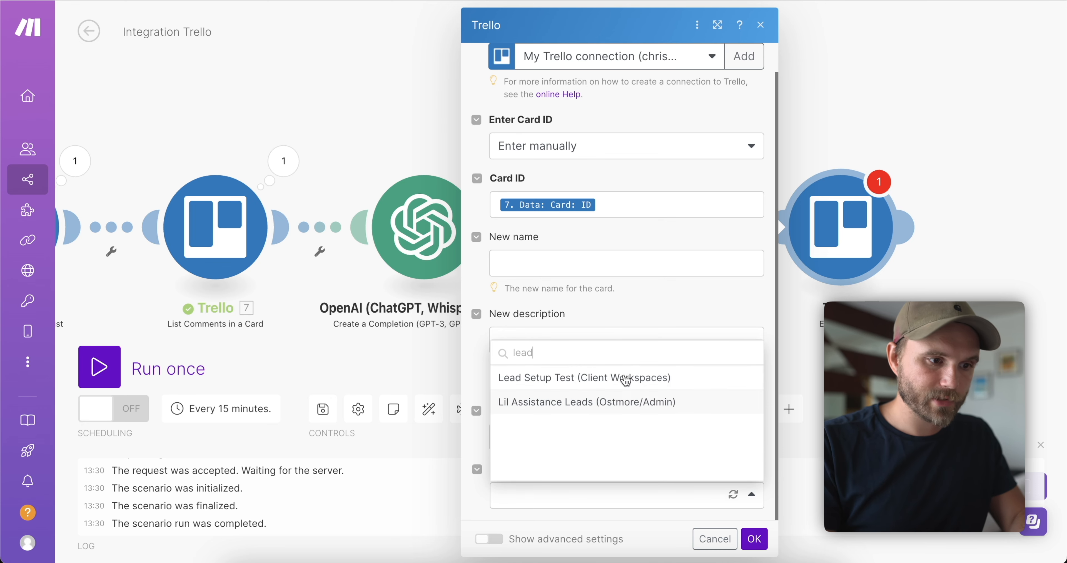
pyautogui.click(616, 375)
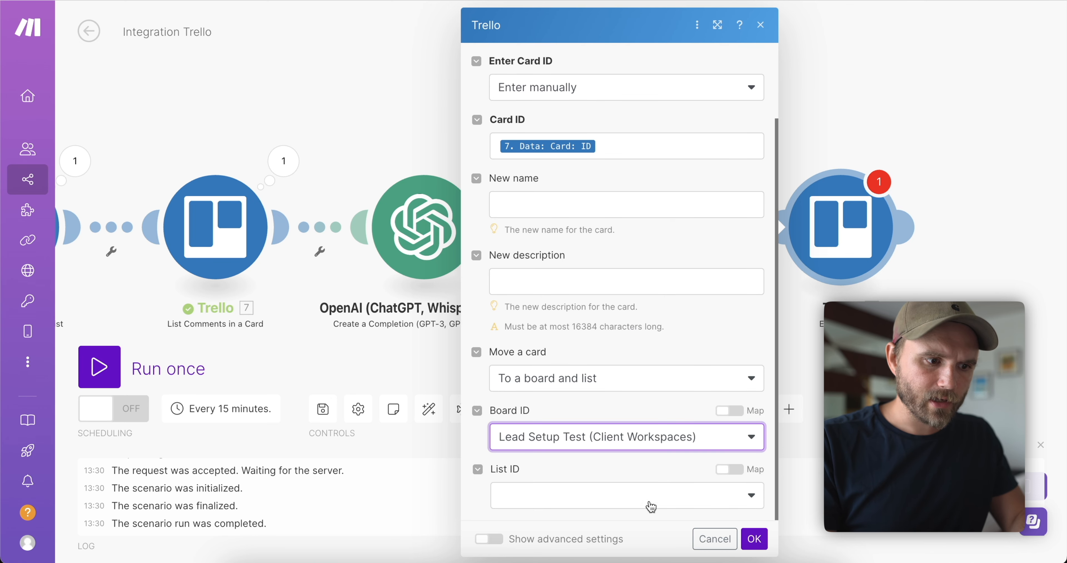
pyautogui.click(626, 502)
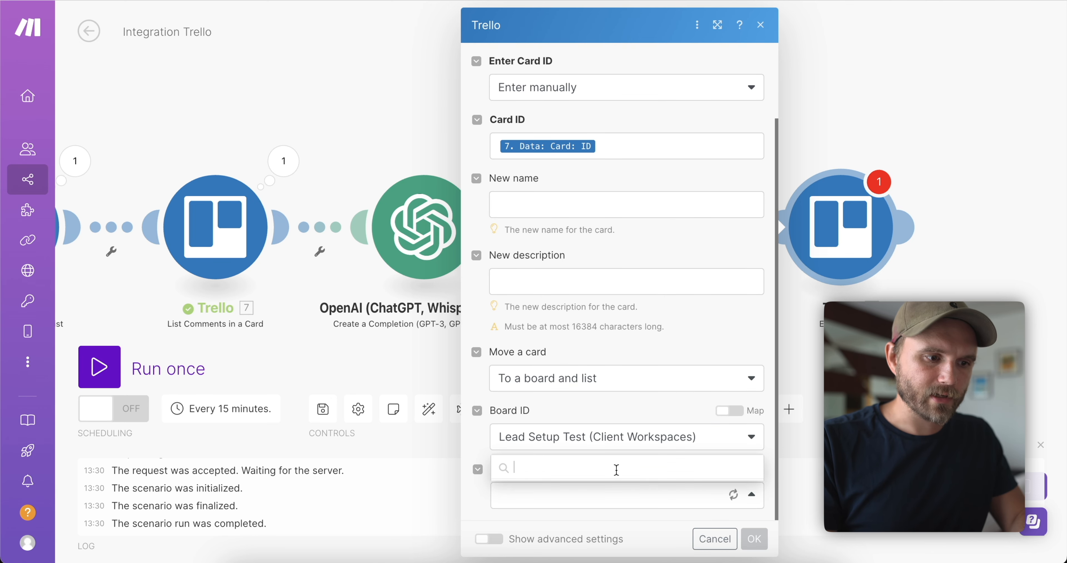
pyautogui.scroll(-2, 586, 423)
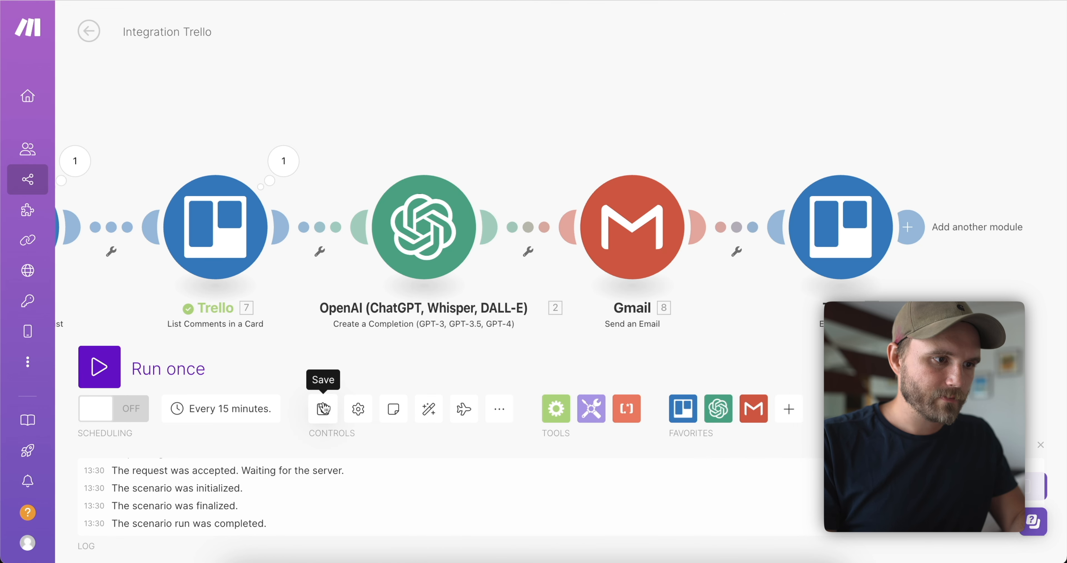
pyautogui.click(323, 408)
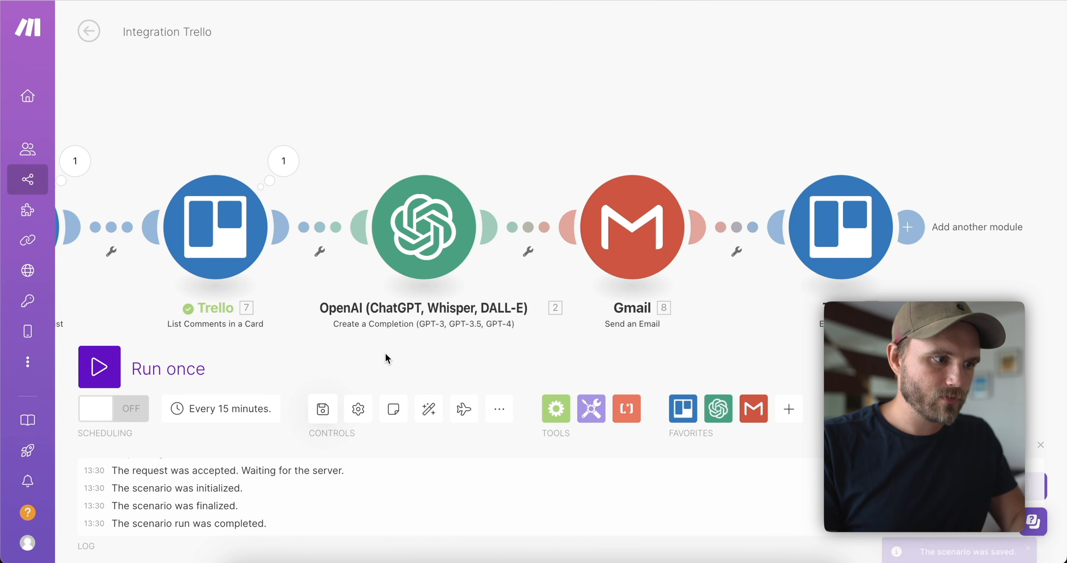
# Scroll back to the first modules and run the Integration Trello scenario once.
pyautogui.moveTo(383, 353); pyautogui.dragTo(501, 339)
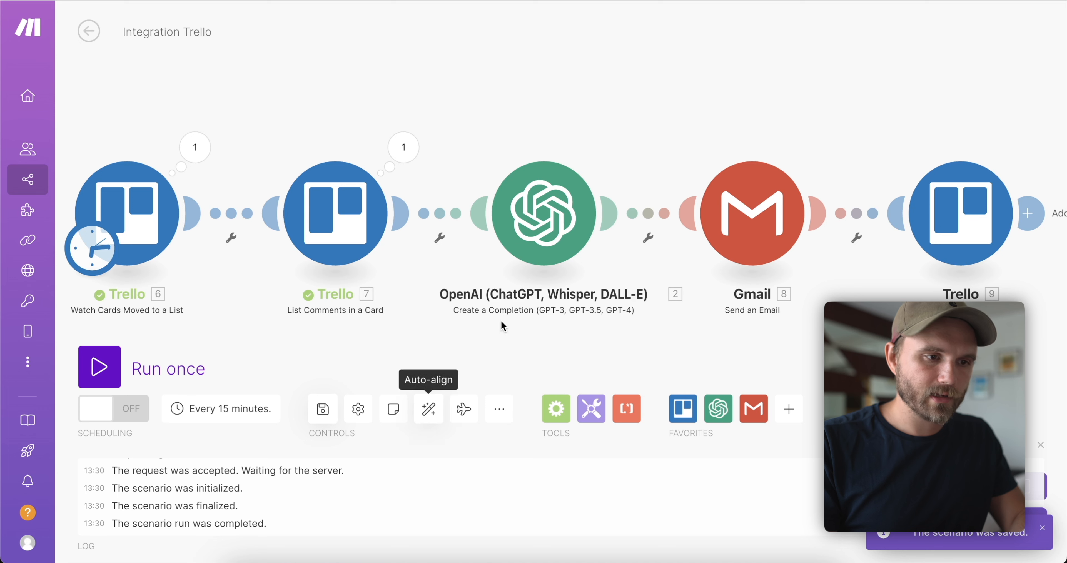
pyautogui.click(187, 373)
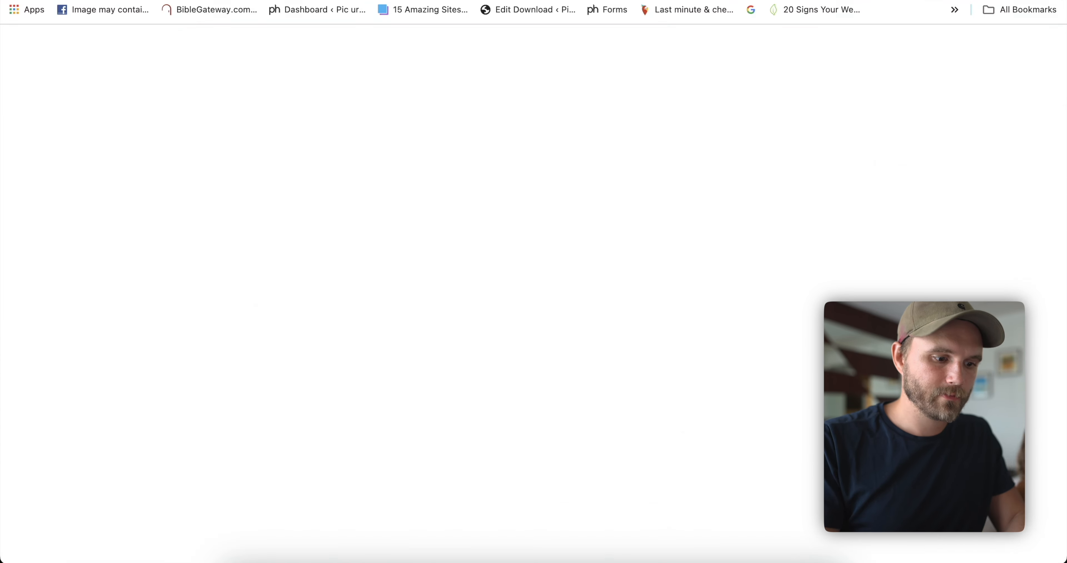
# Open the 'hey there' email and highlight its 'Here is the text from Option 1' intro line.
pyautogui.click(654, 134)
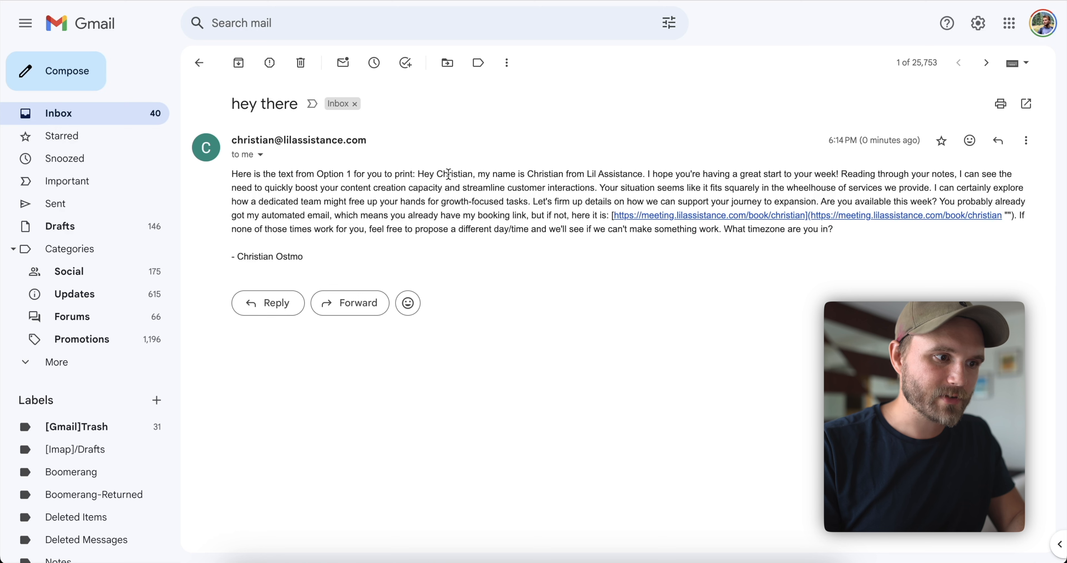
pyautogui.moveTo(418, 175); pyautogui.dragTo(232, 173)
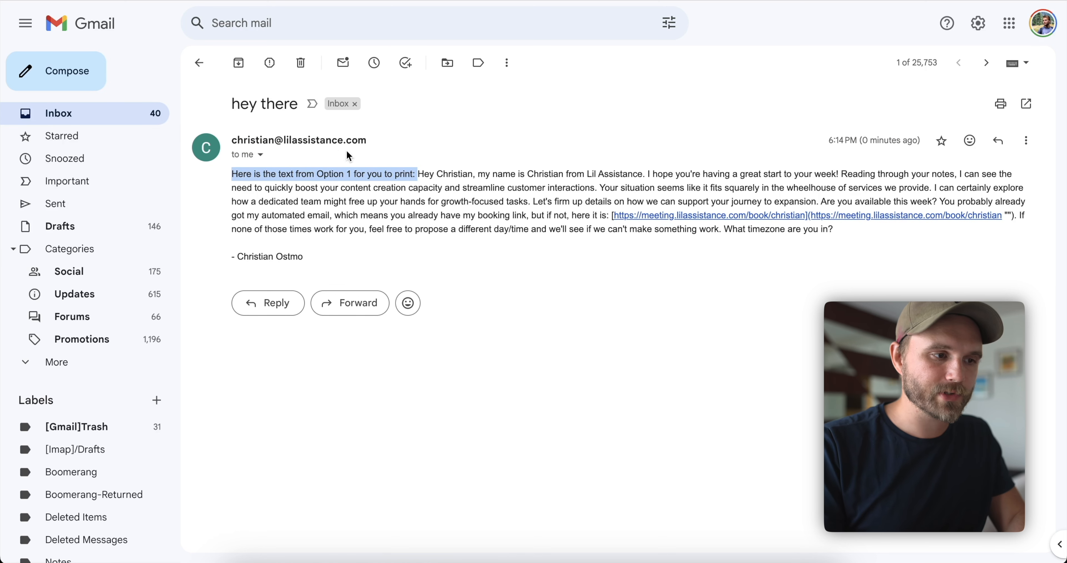
pyautogui.click(386, 164)
pyautogui.moveTo(417, 175); pyautogui.dragTo(233, 174)
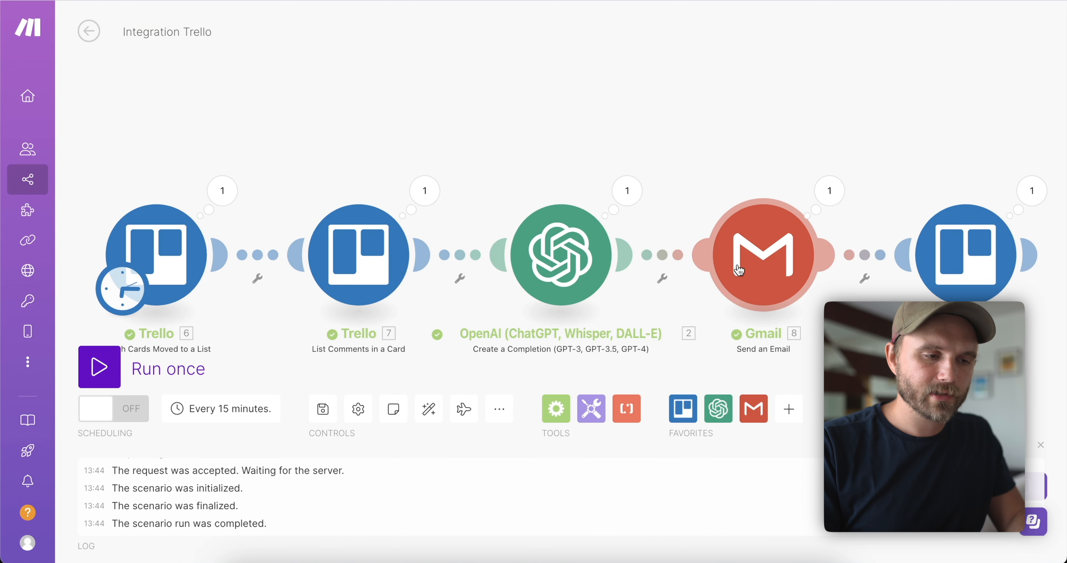
# Append 'Do not write "Here is the text from Option 1 for you to print:"' to the OpenAI prompt and confirm.
pyautogui.click(763, 255)
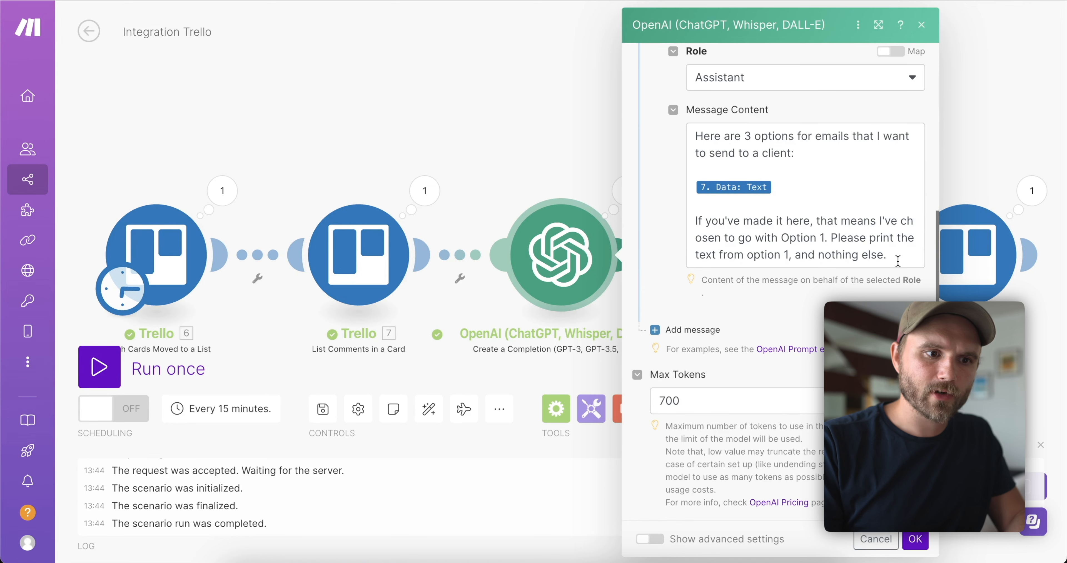
pyautogui.moveTo(889, 255); pyautogui.dragTo(832, 240)
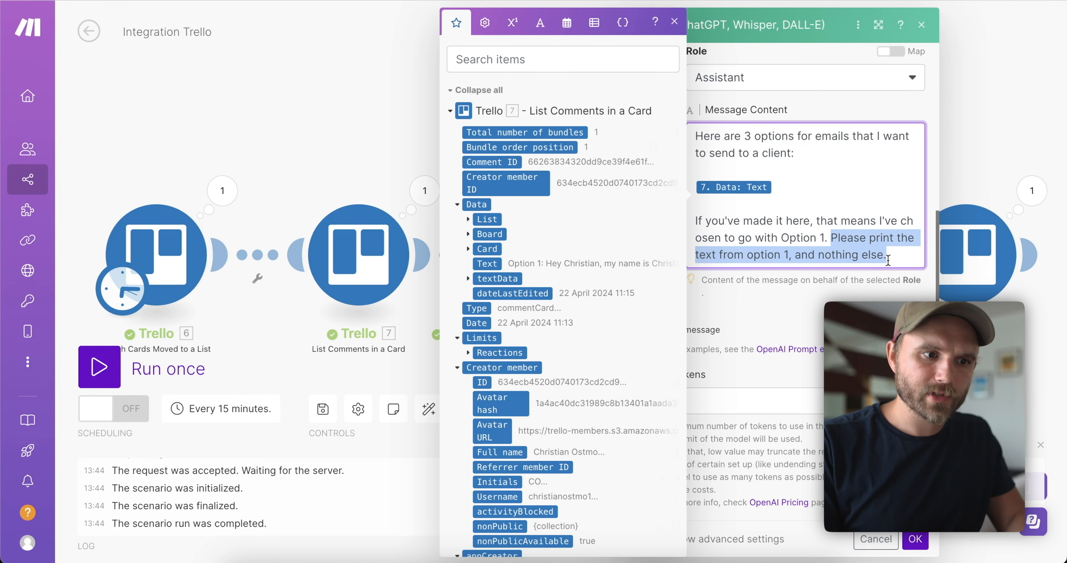
pyautogui.moveTo(888, 260); pyautogui.dragTo(798, 254)
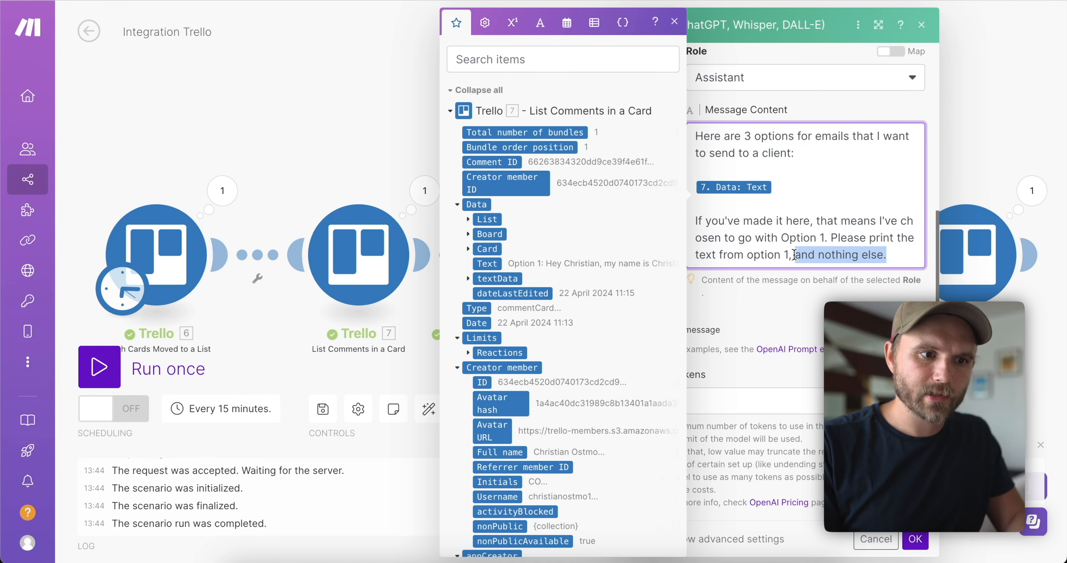
pyautogui.click(895, 264)
pyautogui.write('Do not')
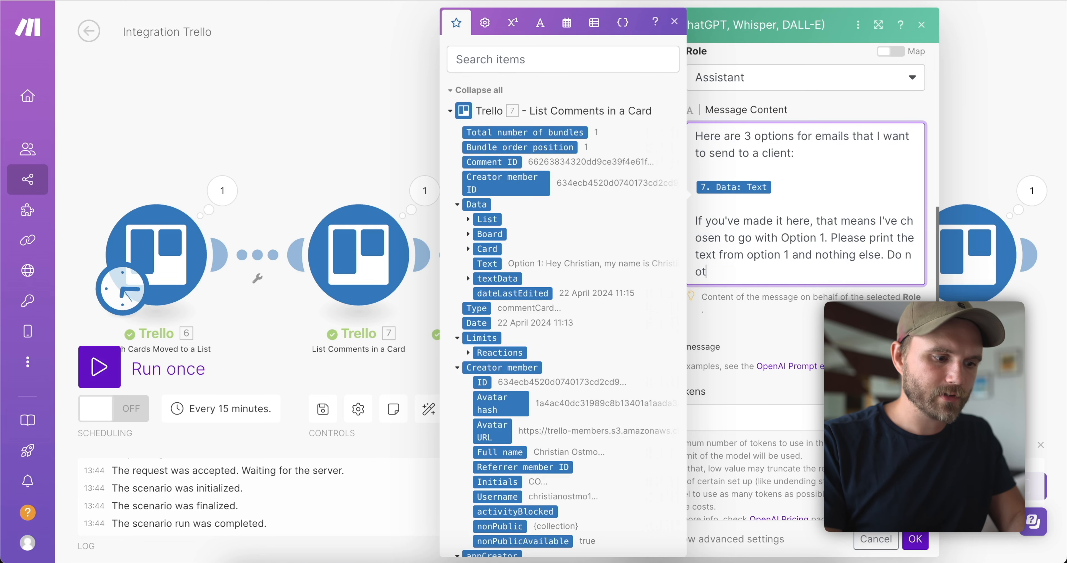
pyautogui.write(' write "Here is the text from Option 1 for you to print:" or anything')
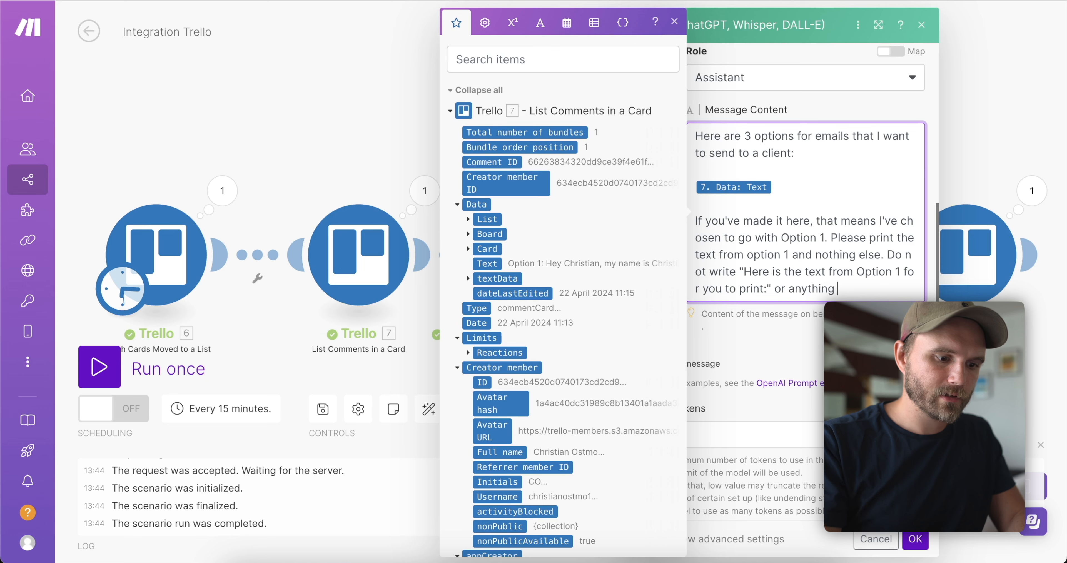
pyautogui.write(' like it. Do not print')
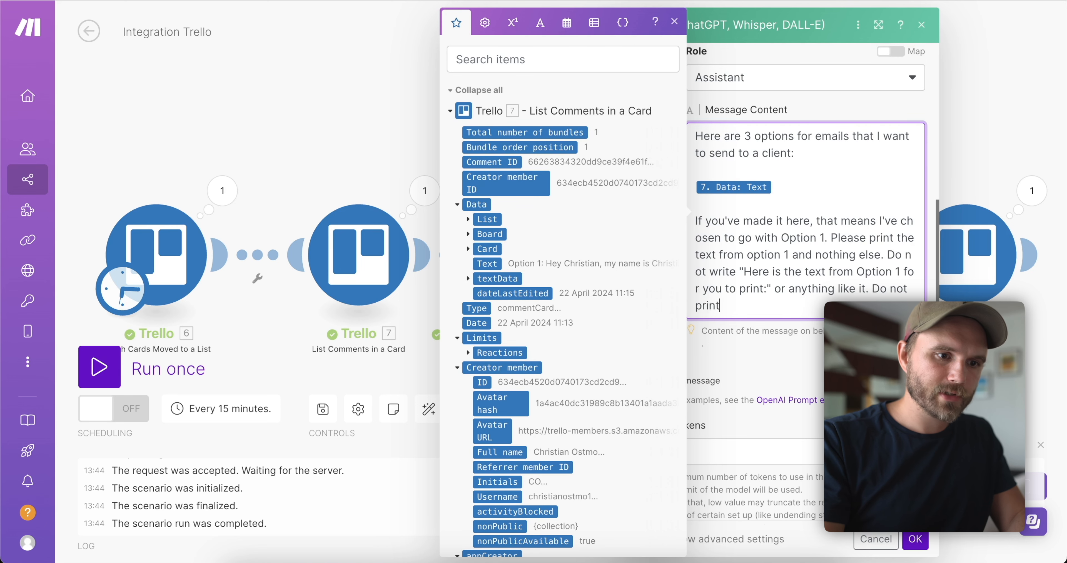
pyautogui.write(' anything before or')
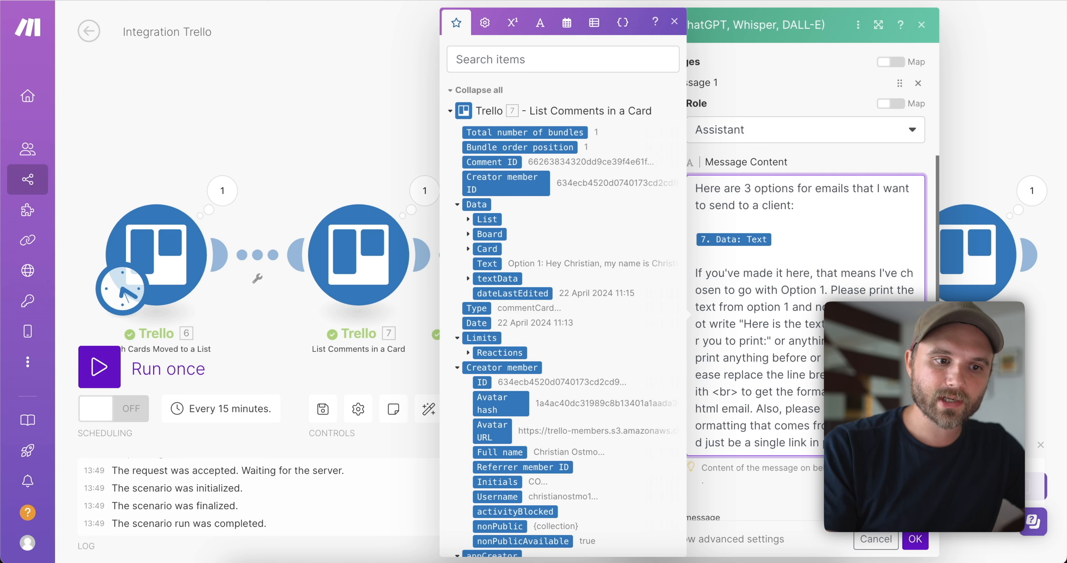
pyautogui.moveTo(739, 391); pyautogui.dragTo(717, 393)
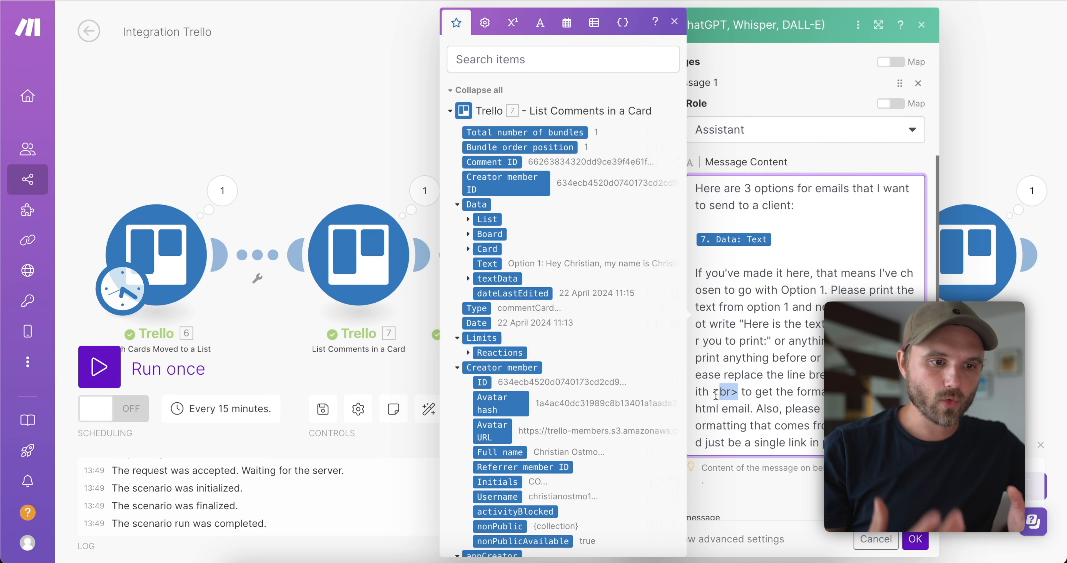
pyautogui.moveTo(738, 403); pyautogui.dragTo(799, 427)
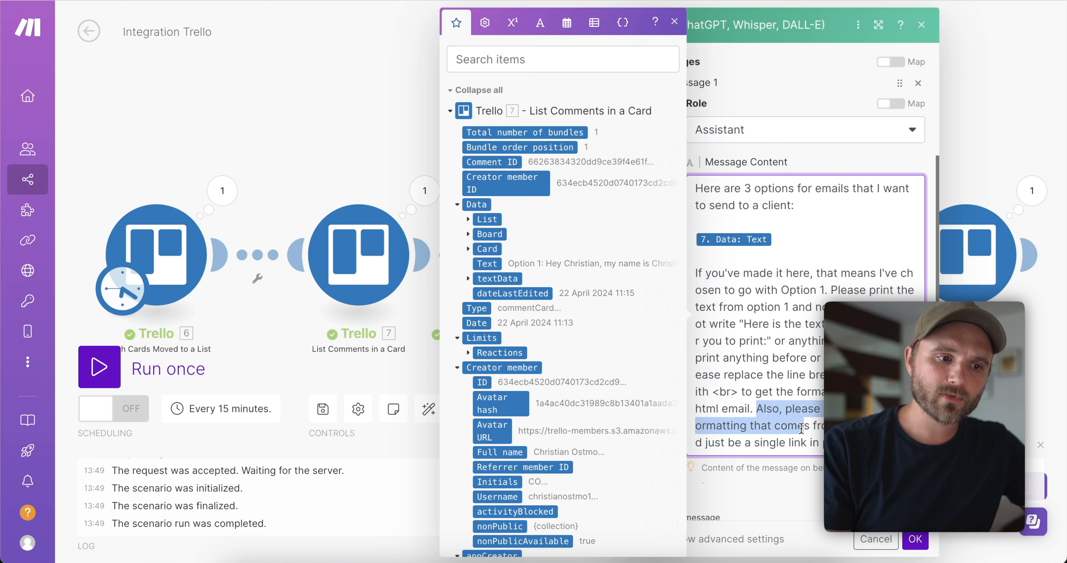
pyautogui.moveTo(874, 443); pyautogui.dragTo(854, 393)
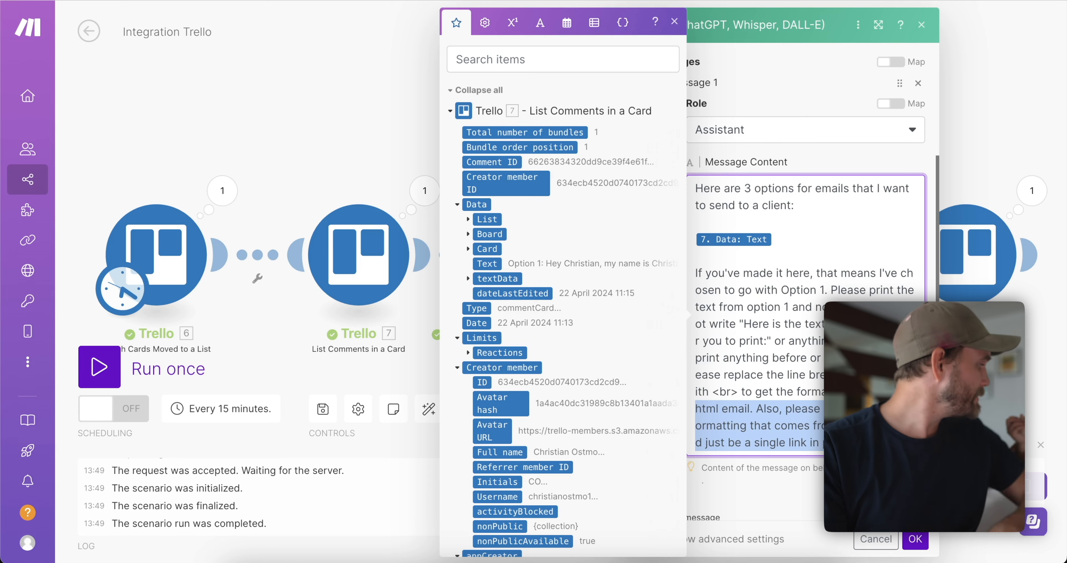
pyautogui.click(915, 539)
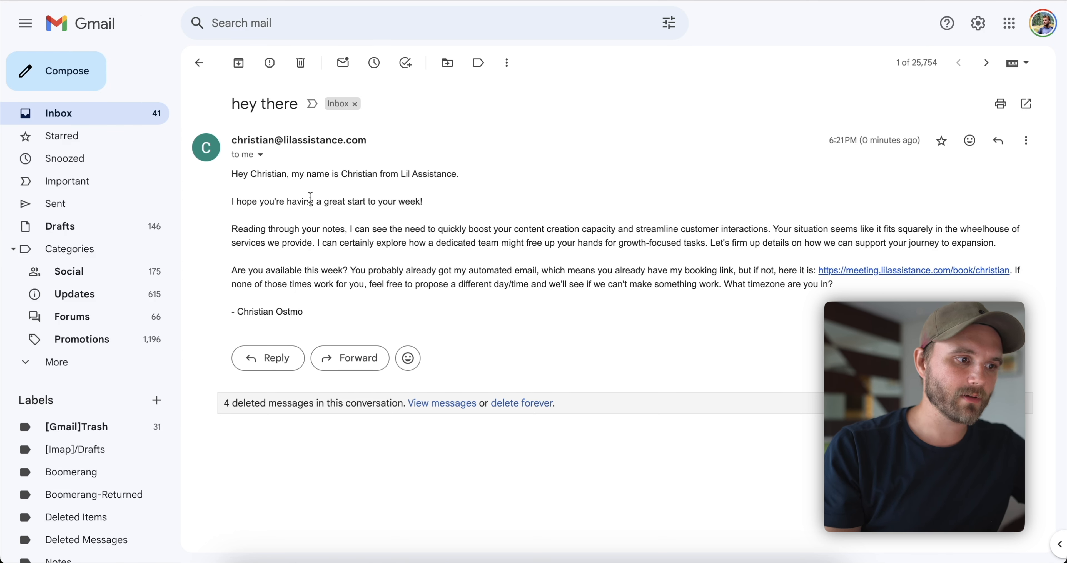
# Highlight the test email's body text, then open the Make Gmail step's settings.
pyautogui.moveTo(330, 284); pyautogui.dragTo(262, 174)
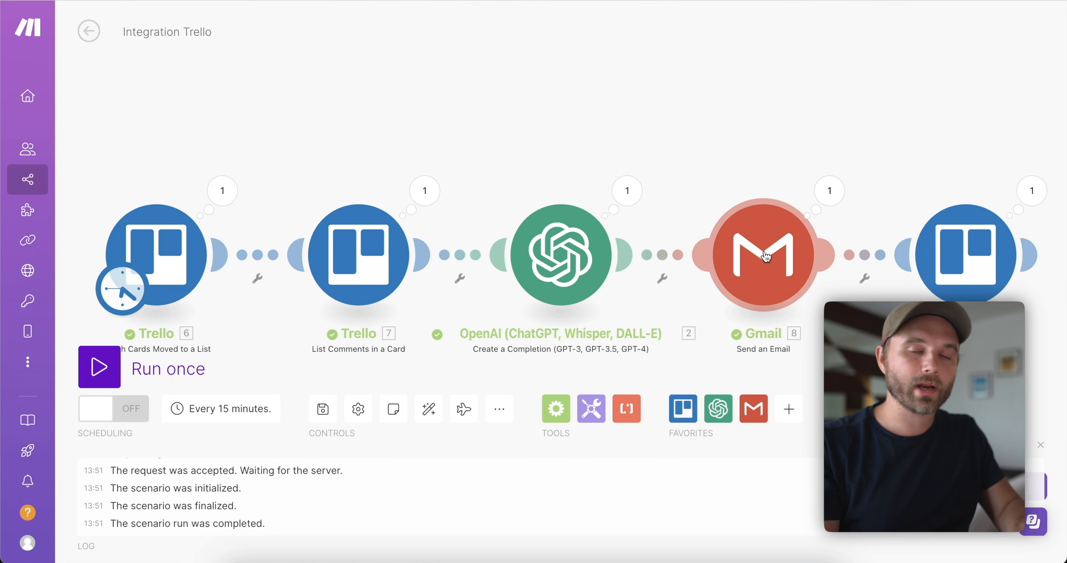
pyautogui.click(765, 256)
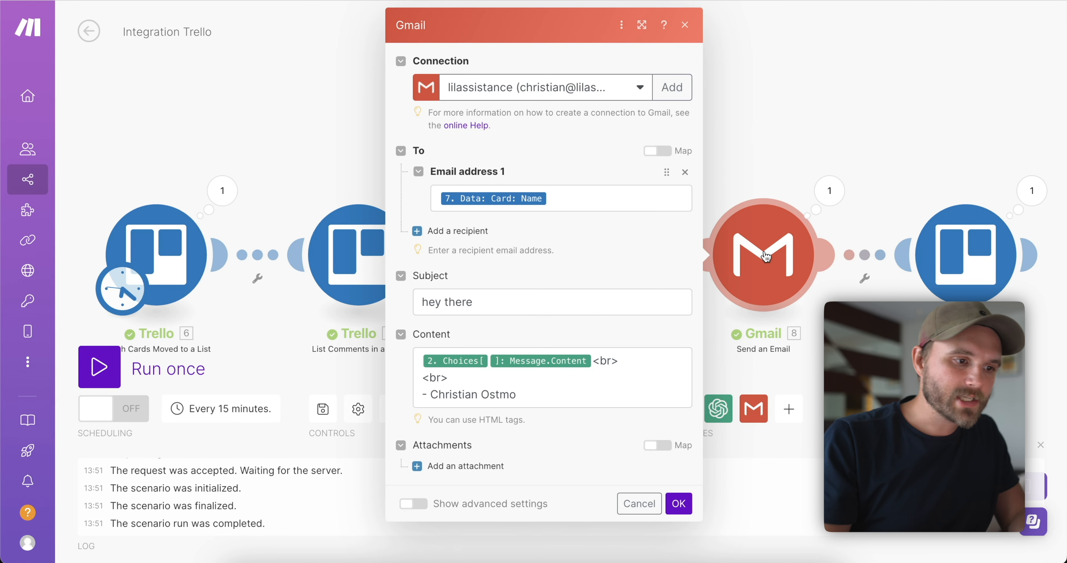
# Wrap the email content in <div style="max-width: 600px; font-size: 16px;"> and confirm.
pyautogui.click(519, 391)
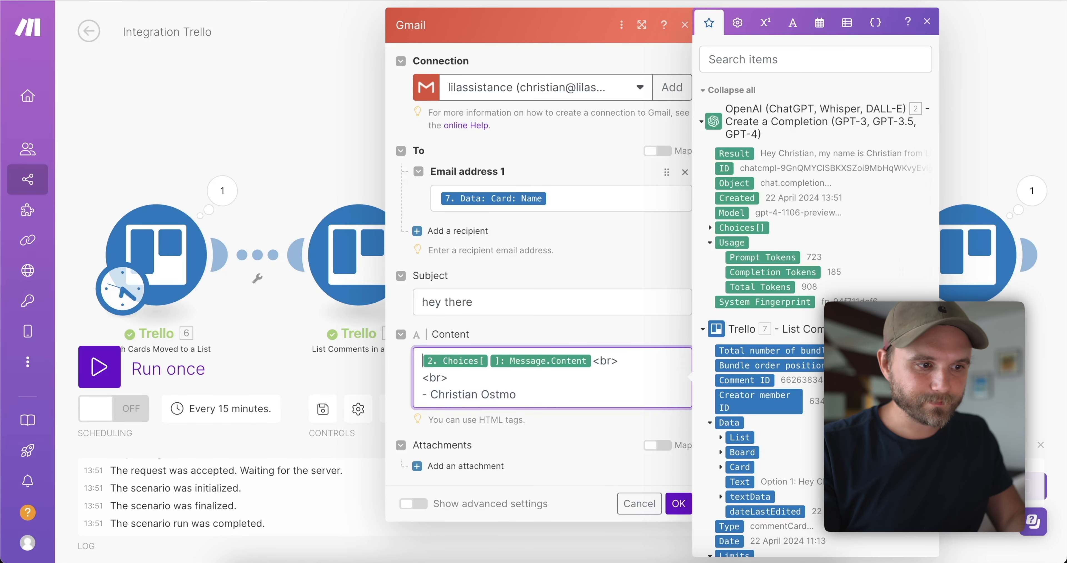
pyautogui.press('Return')
pyautogui.press('Return')
pyautogui.press('Up')
pyautogui.press('Up')
pyautogui.write('<')
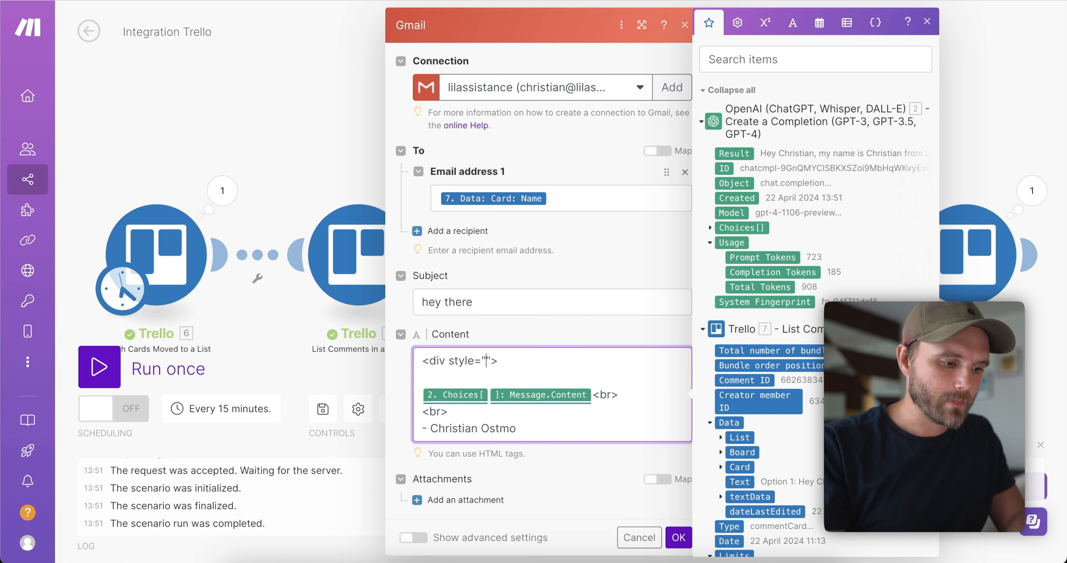
pyautogui.write('max-width')
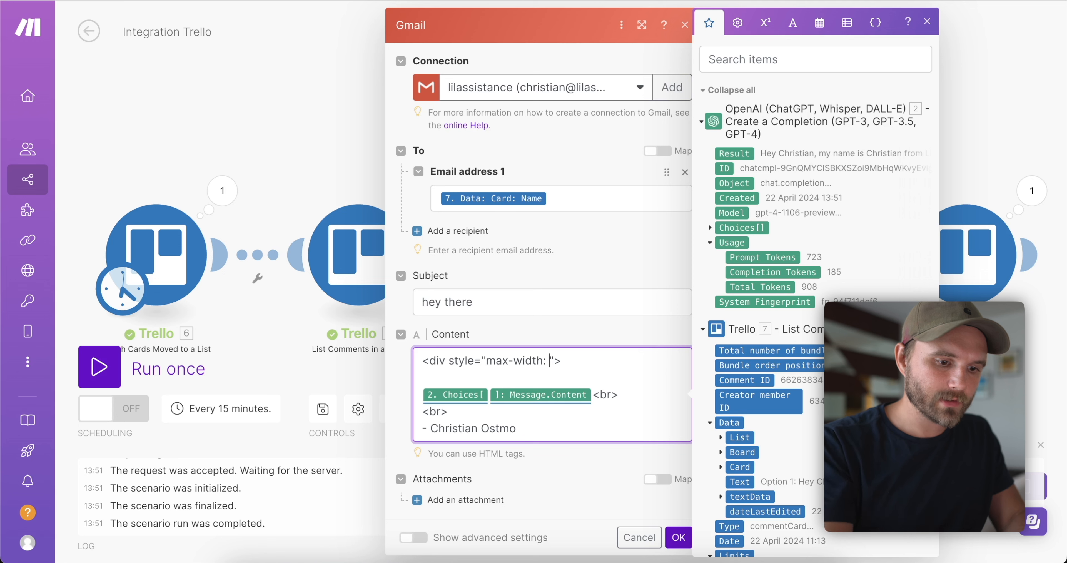
pyautogui.write(': 600xp;')
pyautogui.press('BackSpace')
pyautogui.press('BackSpace')
pyautogui.press('BackSpace')
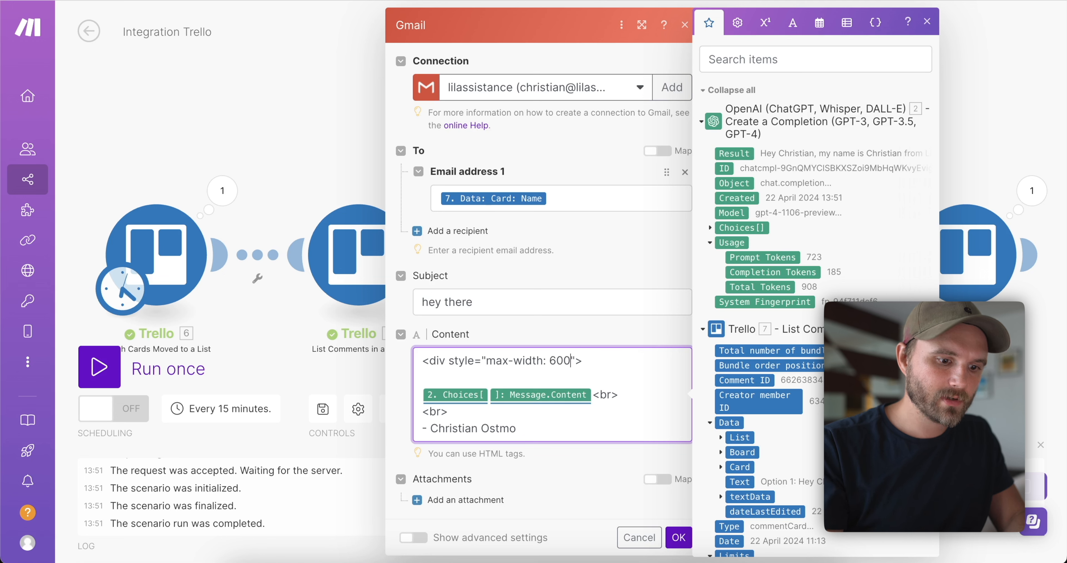
pyautogui.write('px; font-')
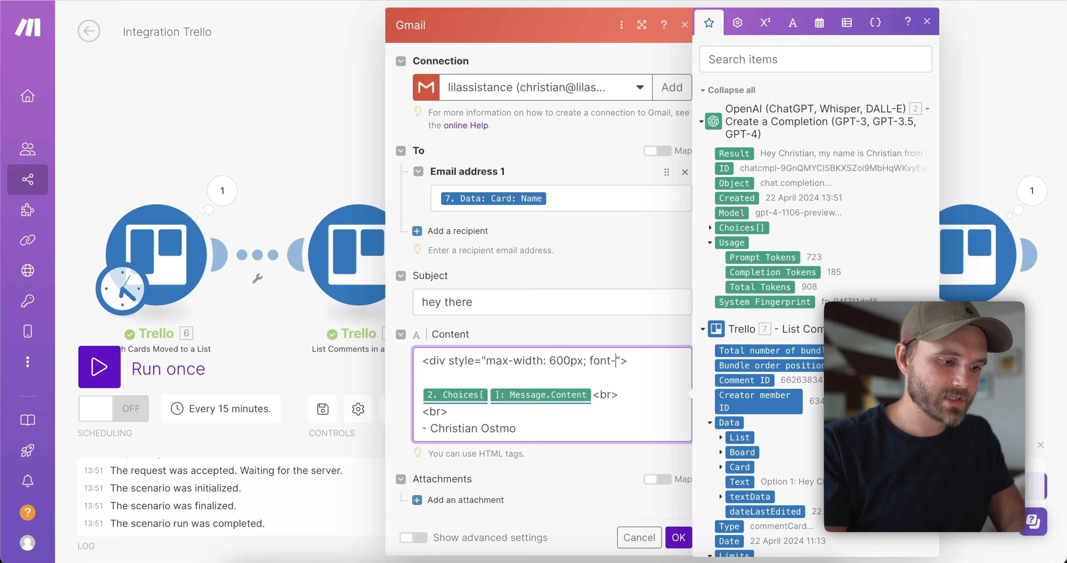
pyautogui.write('size: 16')
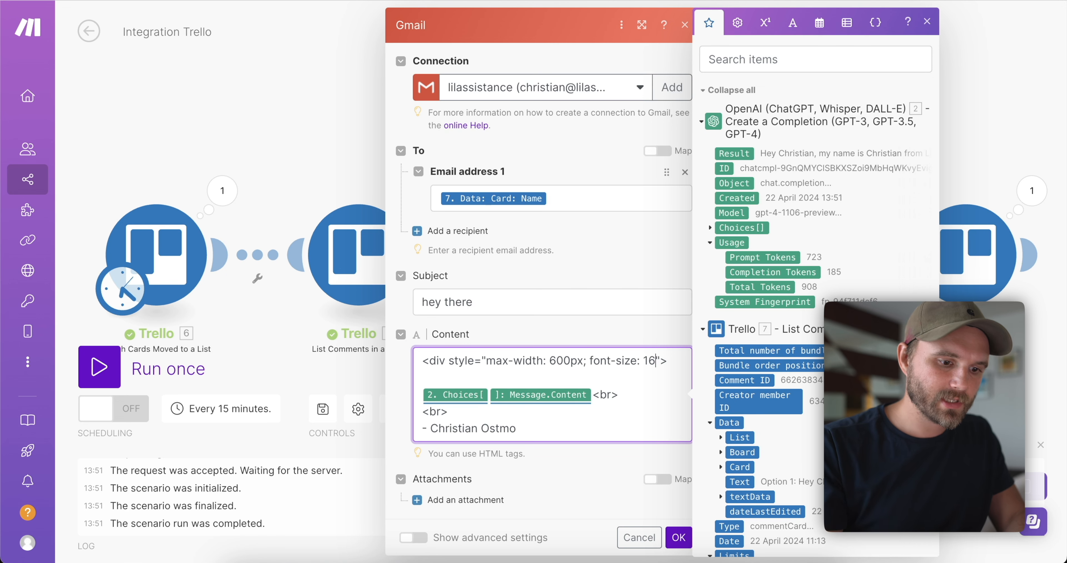
pyautogui.write('px;')
pyautogui.press('Return')
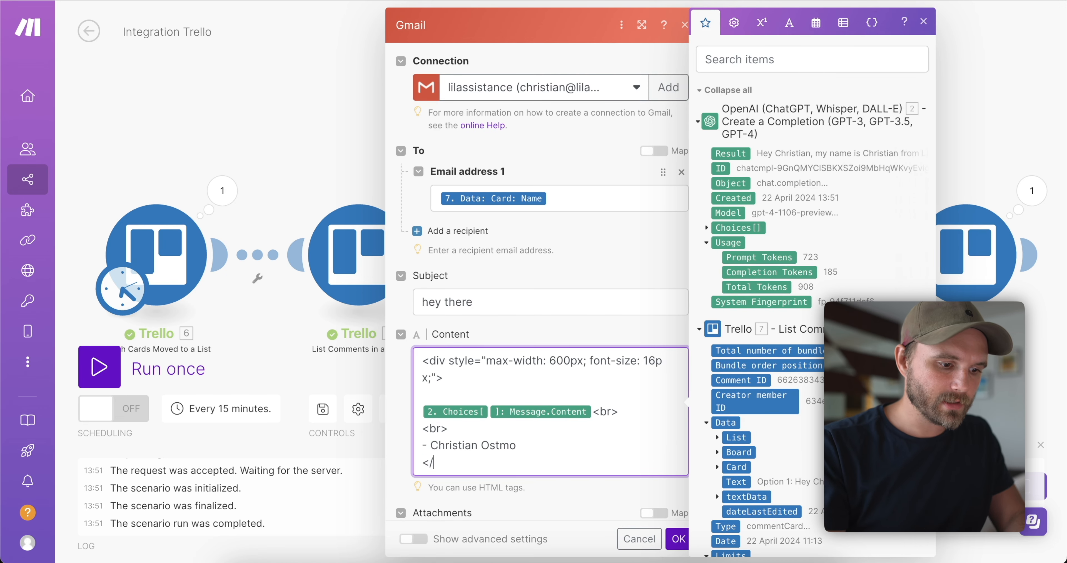
pyautogui.click(678, 539)
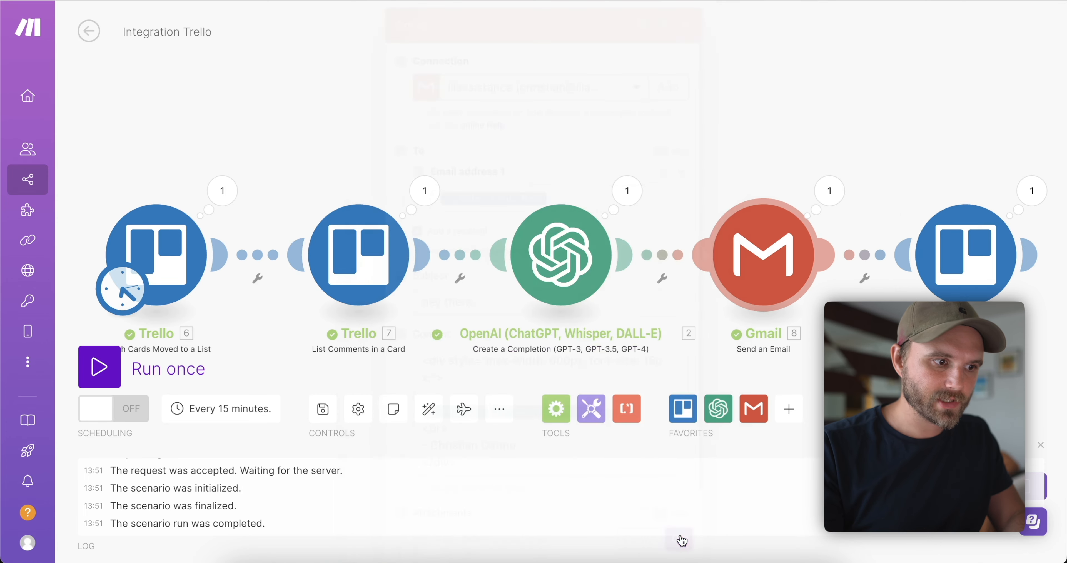
# Save the Integration Trello scenario, switch scheduling ON, and confirm it runs every 15 minutes.
pyautogui.click(322, 411)
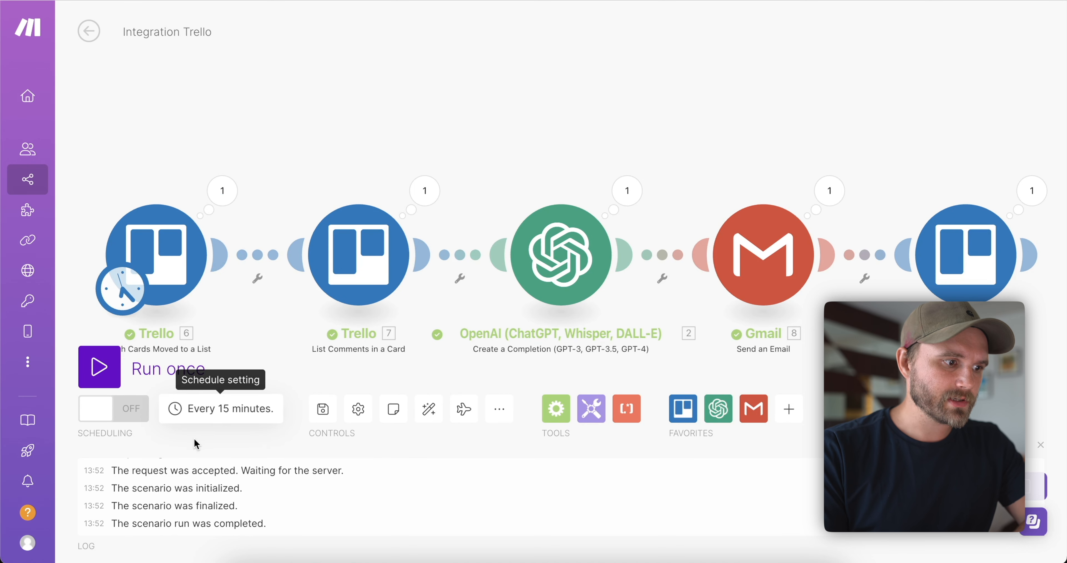
pyautogui.click(131, 419)
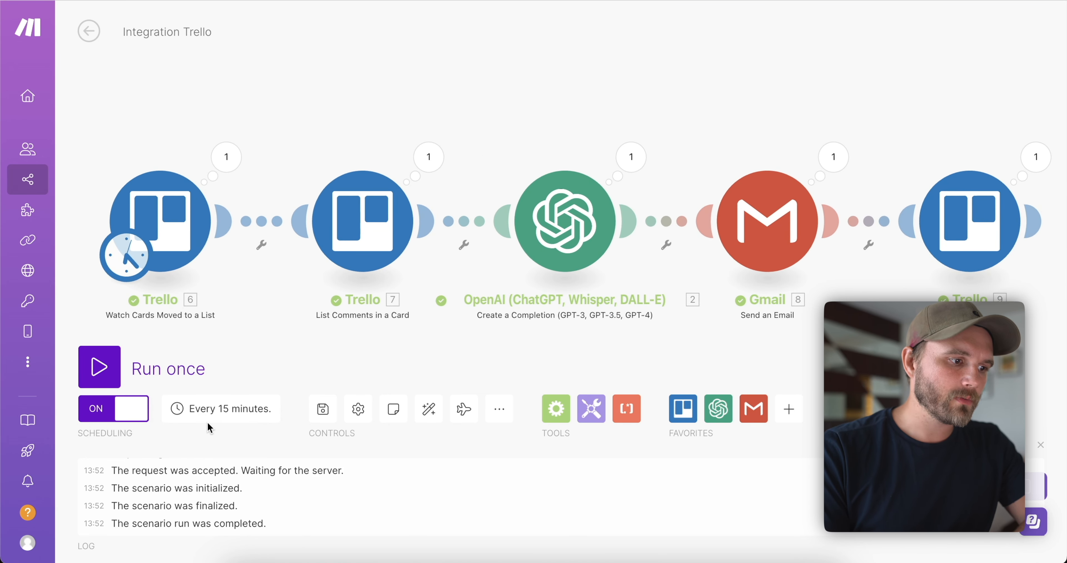
pyautogui.click(203, 414)
pyautogui.click(203, 415)
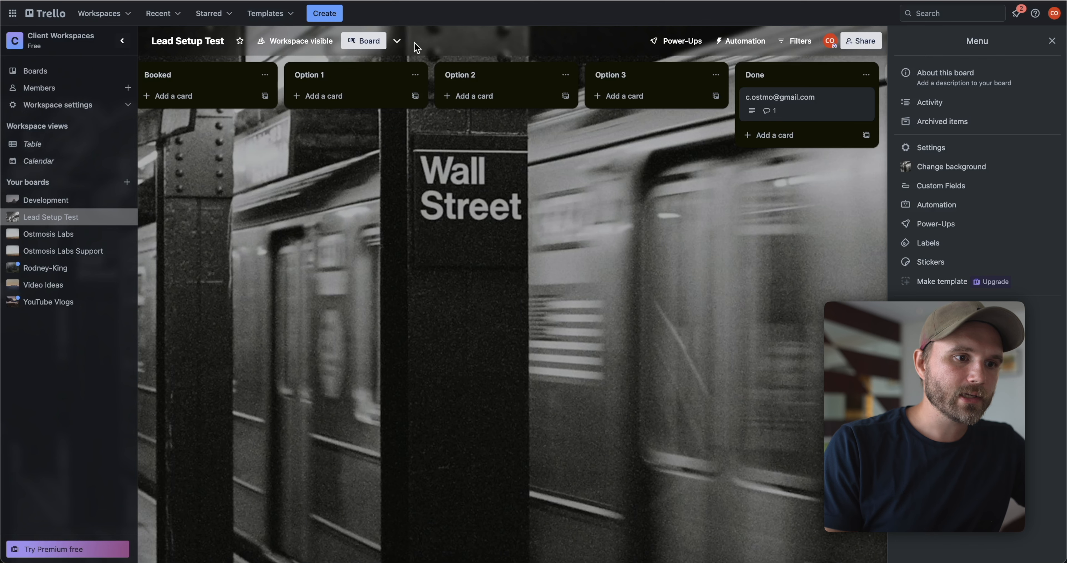
pyautogui.hscroll(-2, 657, 143)
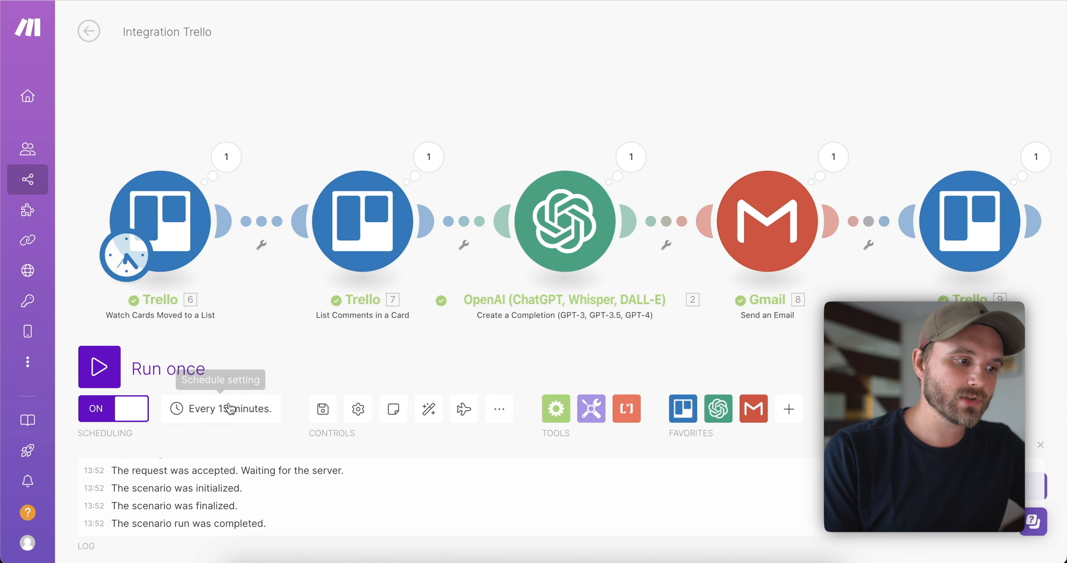
pyautogui.click(244, 408)
pyautogui.click(229, 230)
pyautogui.doubleClick(229, 230)
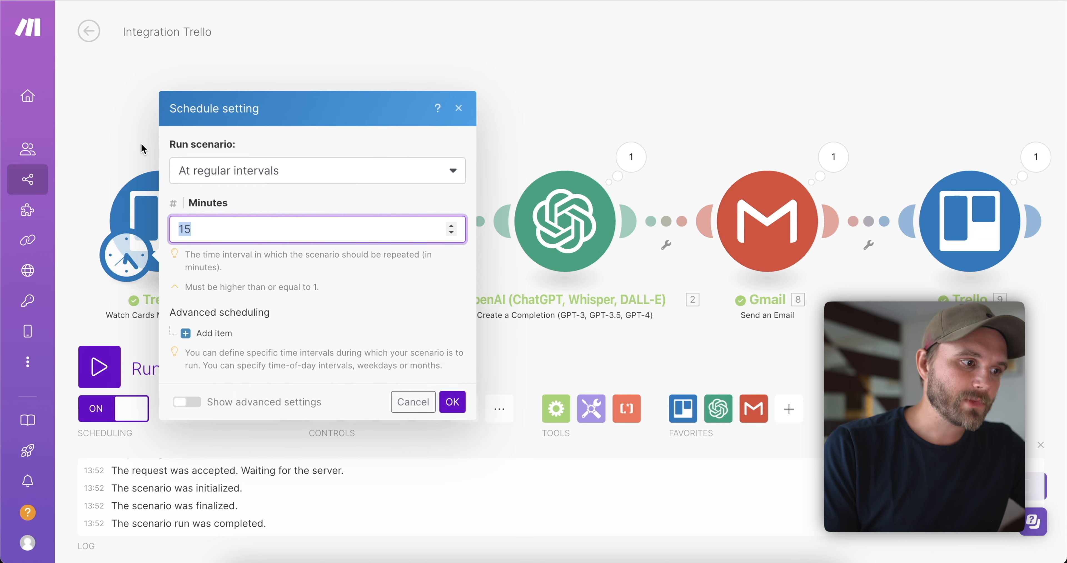
pyautogui.press('Return')
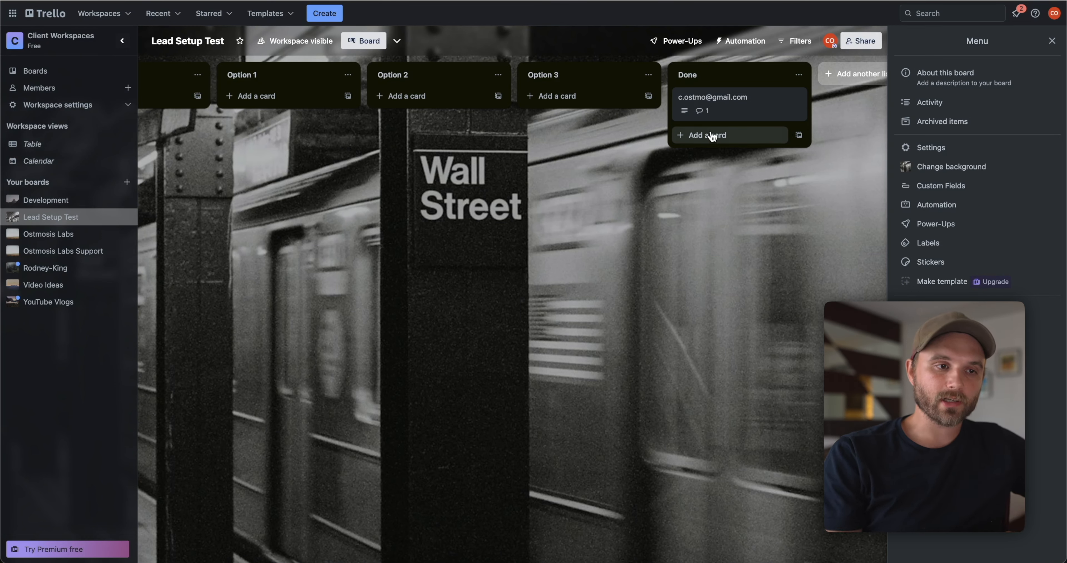
pyautogui.hscroll(-5, 337, 60)
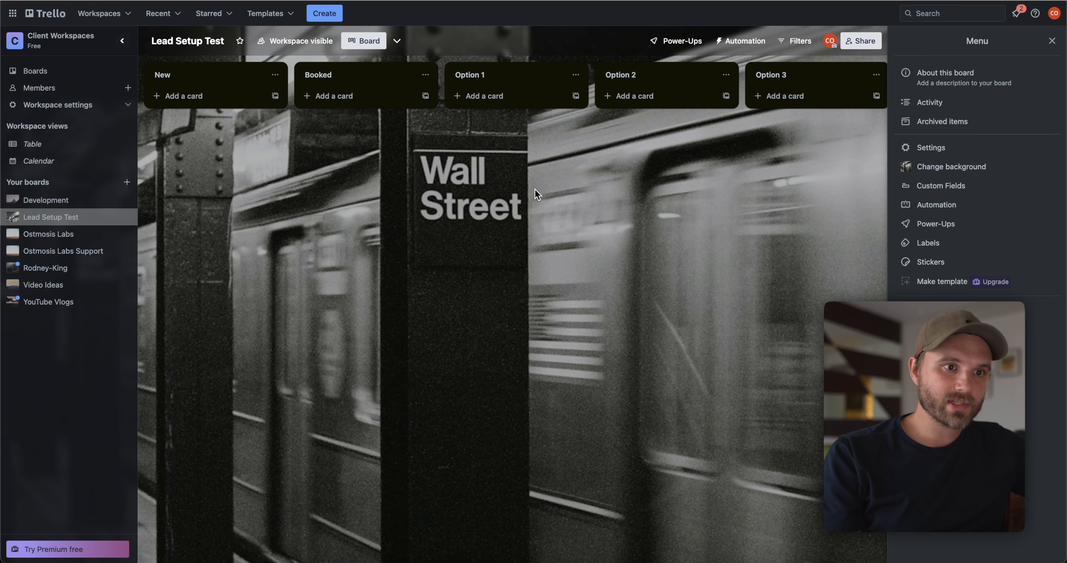
pyautogui.hscroll(5, 534, 188)
pyautogui.hscroll(1, 535, 188)
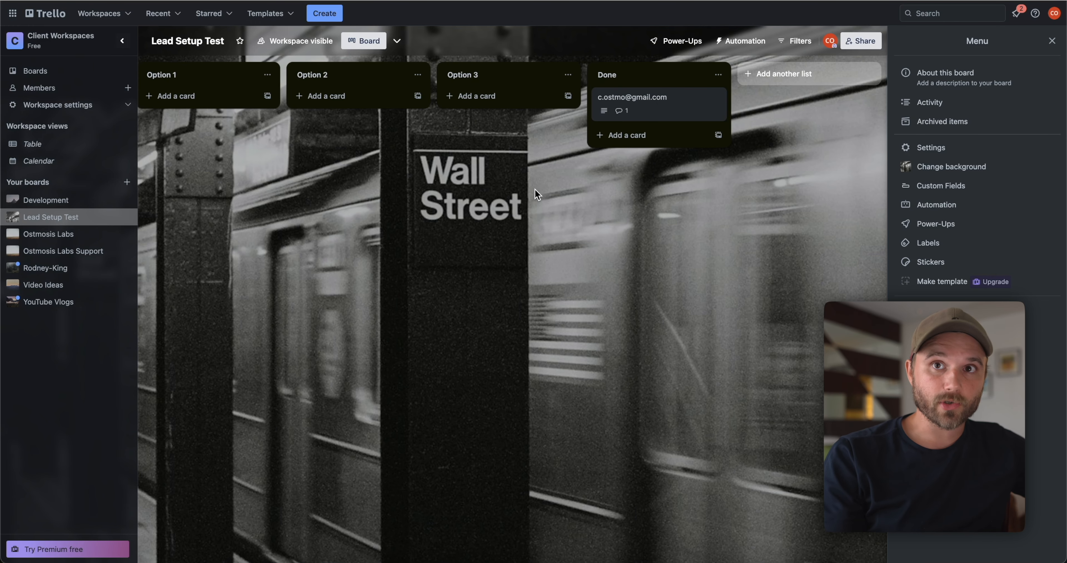